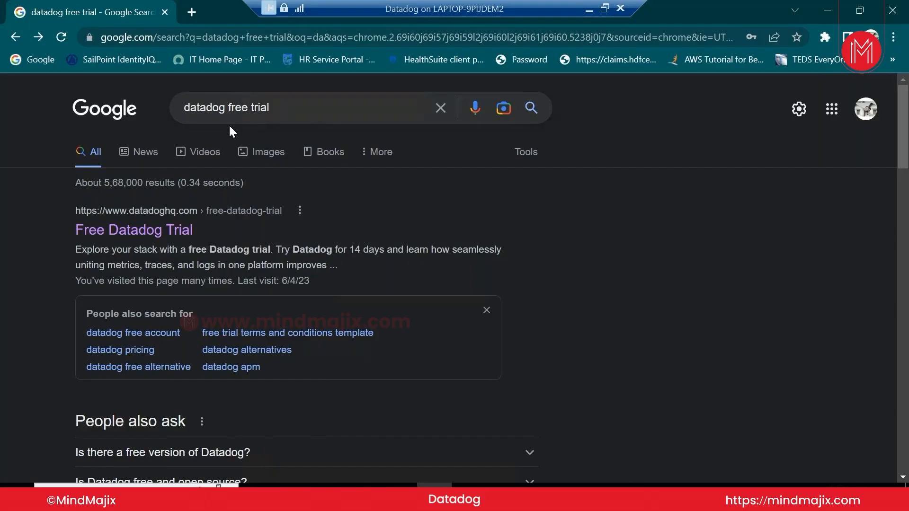
# Open the 'Free Datadog Trial' result from the Google search for 'datadog free trial'
pyautogui.click(153, 243)
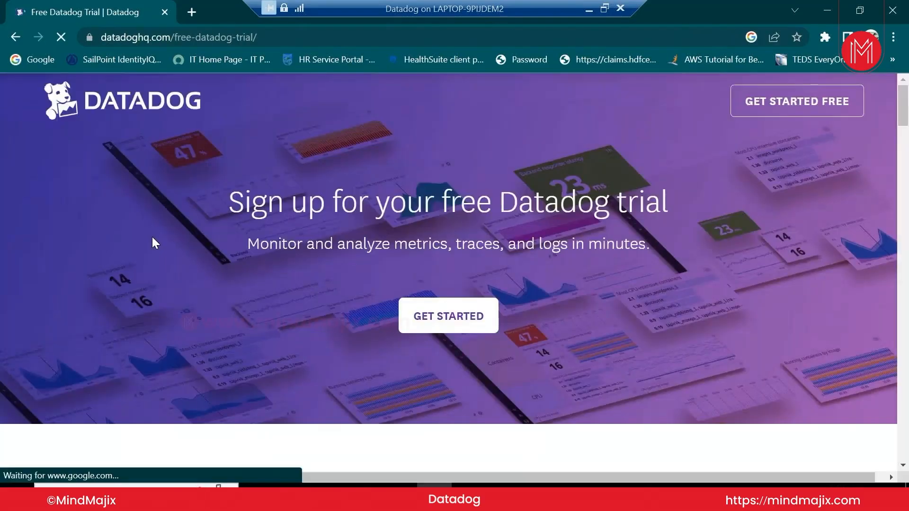
# Start the free-trial sign-up with region United States (US1-East) and the saved e-mail address
pyautogui.click(822, 105)
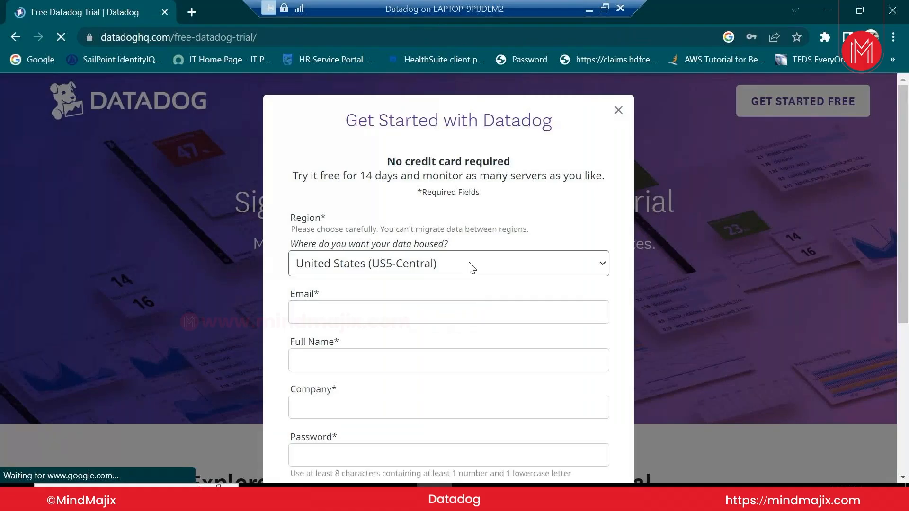
pyautogui.click(471, 268)
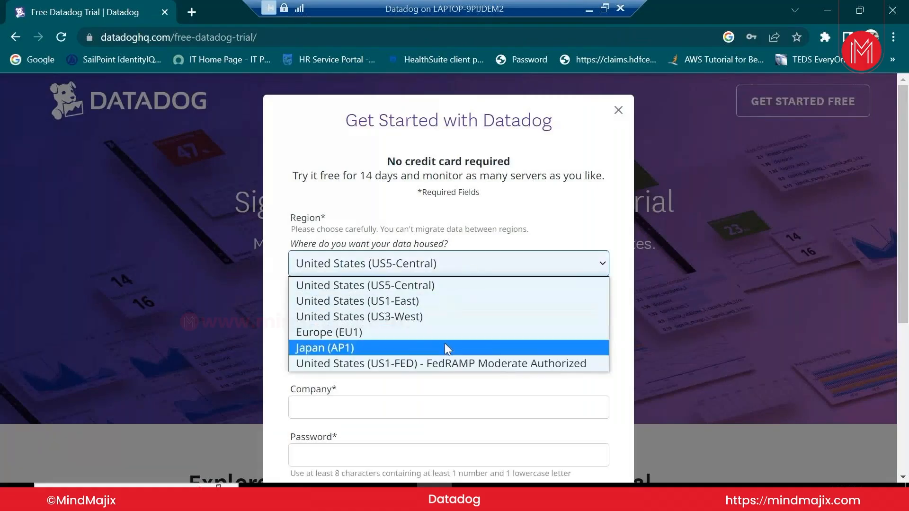
pyautogui.click(435, 306)
pyautogui.click(439, 311)
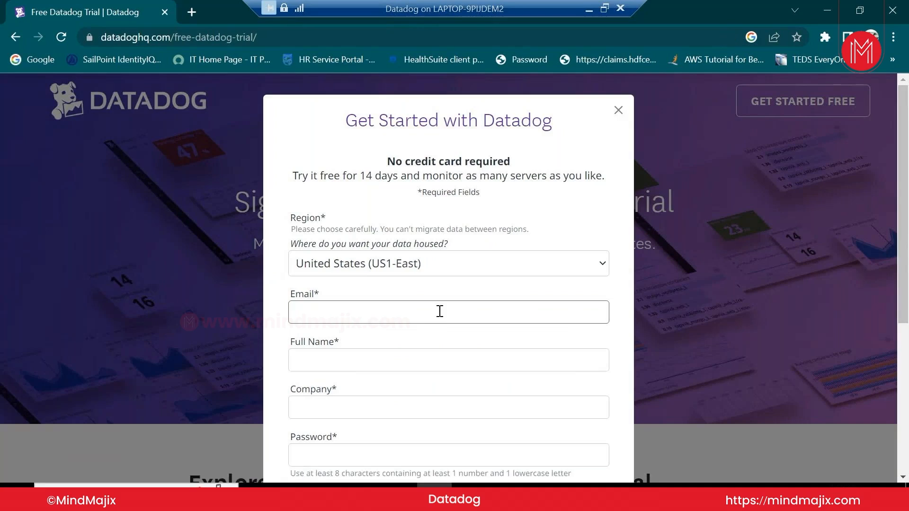
pyautogui.click(435, 316)
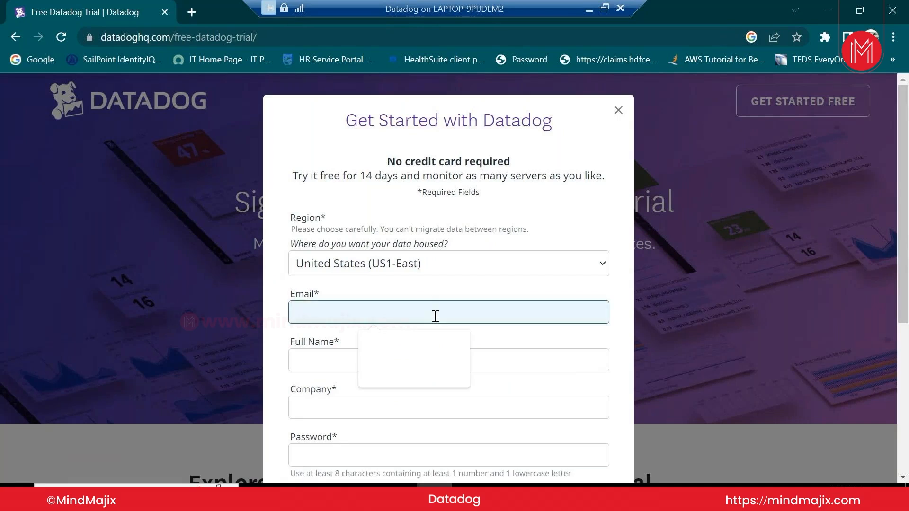
pyautogui.write('al')
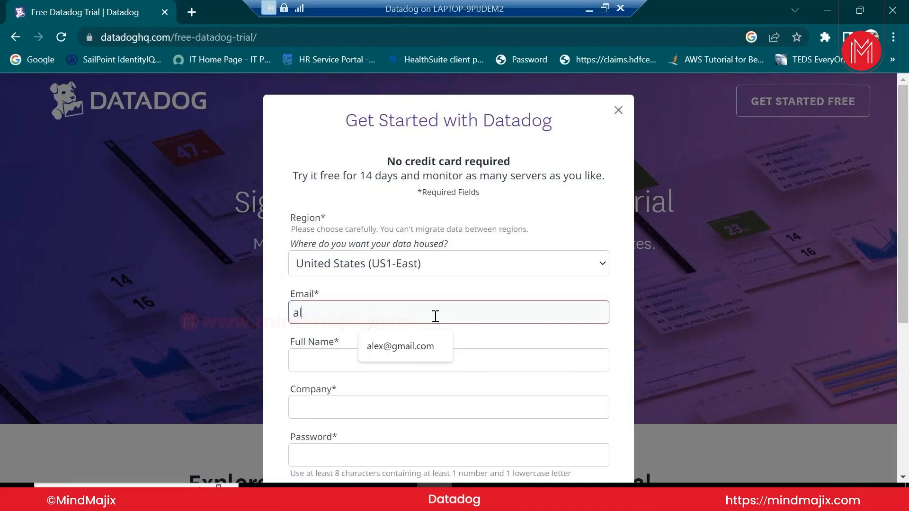
pyautogui.press('Down')
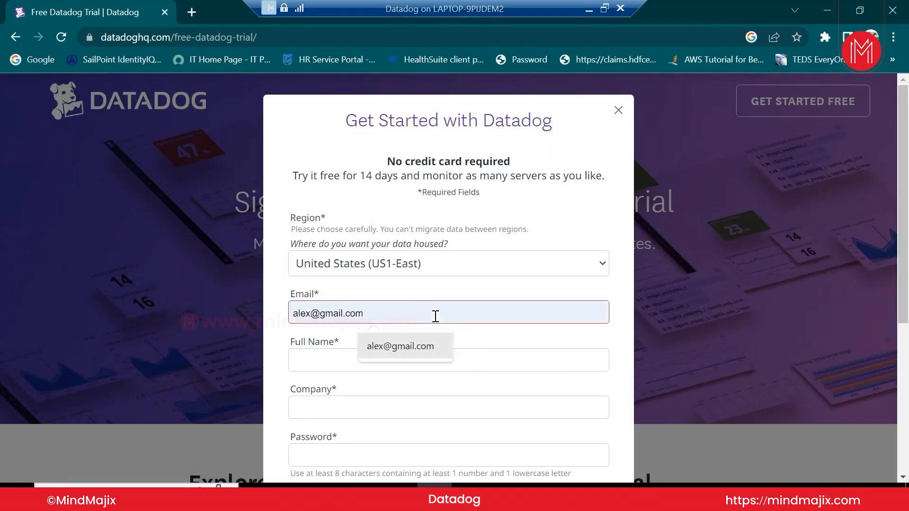
pyautogui.press('Return')
# Enter the full name, company Flipkart and a password, then submit the form
pyautogui.click(432, 353)
pyautogui.write('Alex')
pyautogui.click(419, 409)
pyautogui.write('Flipkart')
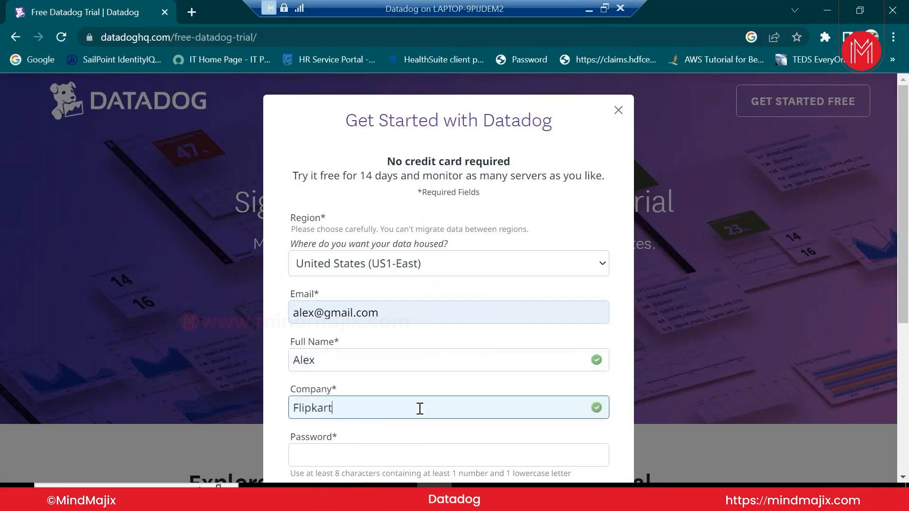
pyautogui.press('Tab')
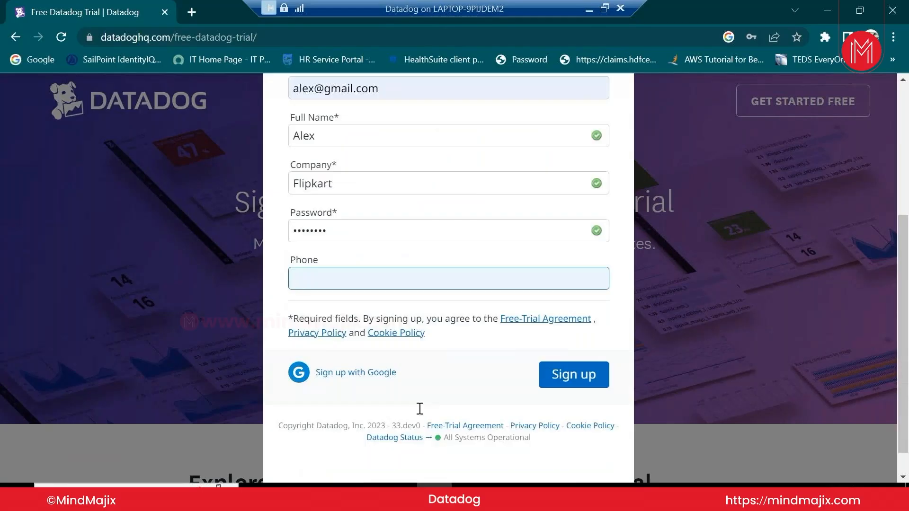
pyautogui.click(574, 376)
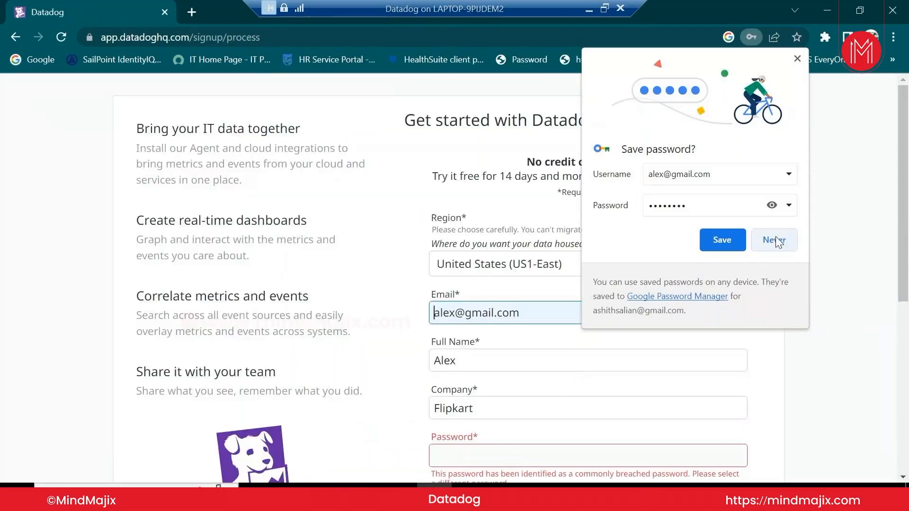
# Decline saving the password and resubmit with a new password after the breached-password warning
pyautogui.click(774, 241)
pyautogui.scroll(-7, 789, 308)
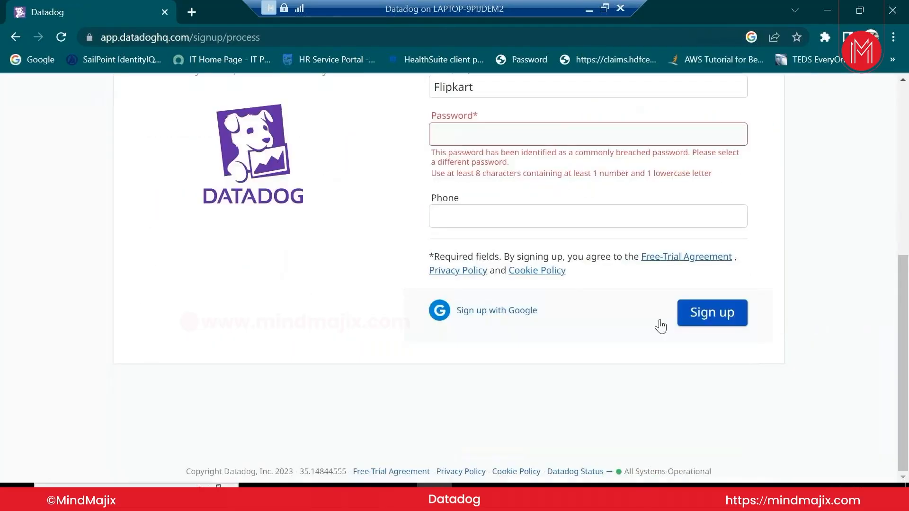
pyautogui.click(558, 139)
pyautogui.hotkey('ctrl', 'v')
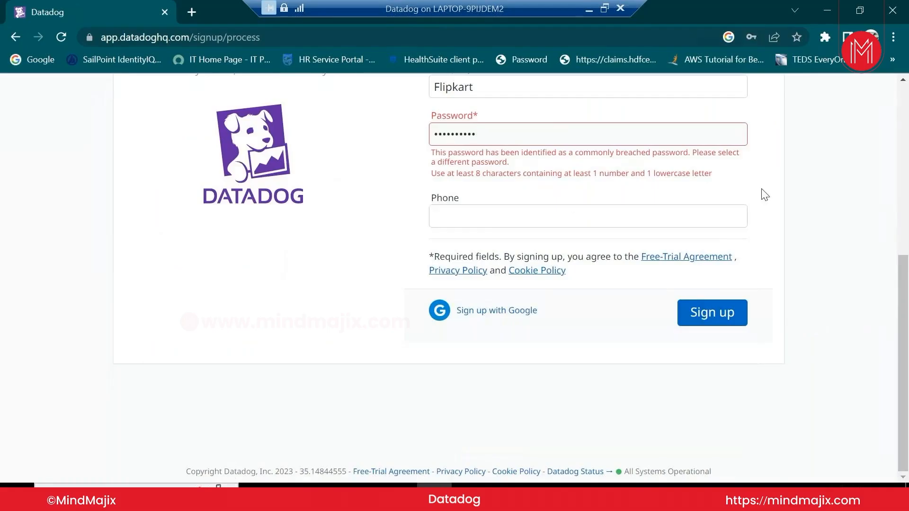
pyautogui.click(710, 311)
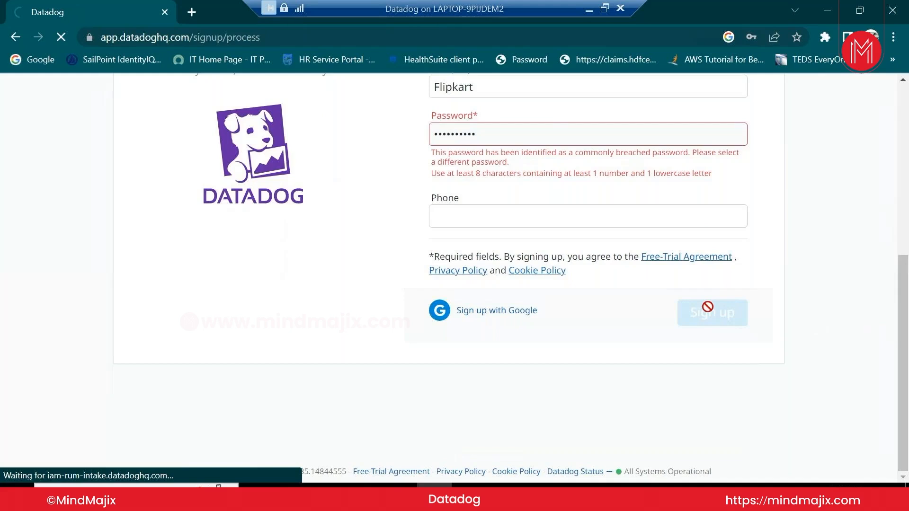
pyautogui.scroll(3, 710, 312)
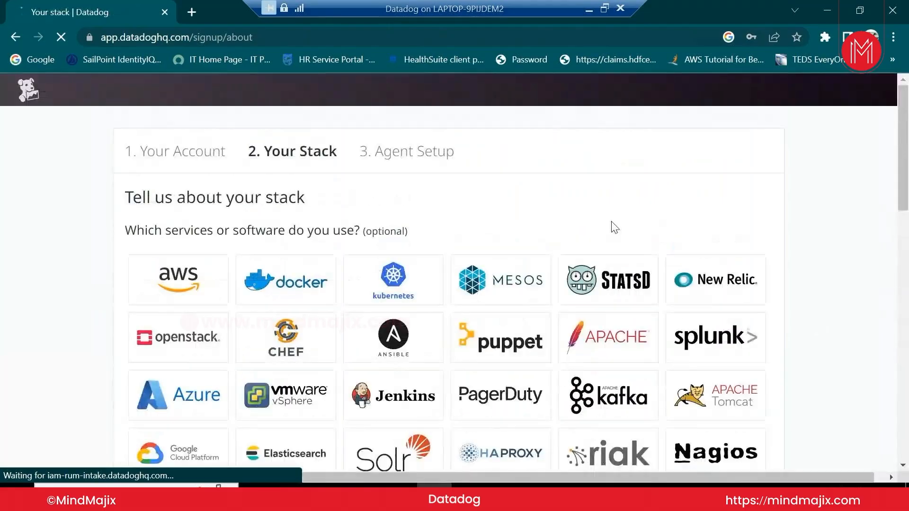
# Dismiss the save-password prompt and select aws, docker, kubernetes, New Relic and splunk
pyautogui.click(722, 240)
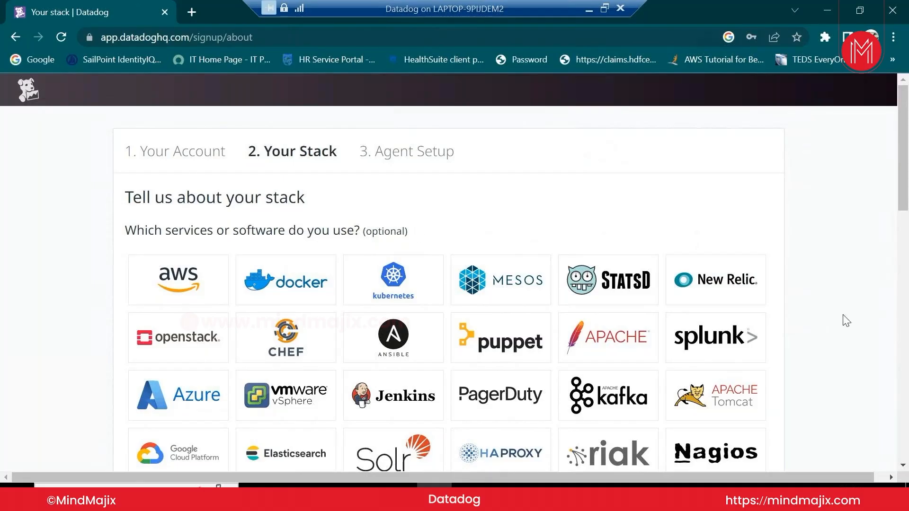
pyautogui.scroll(-4, 847, 320)
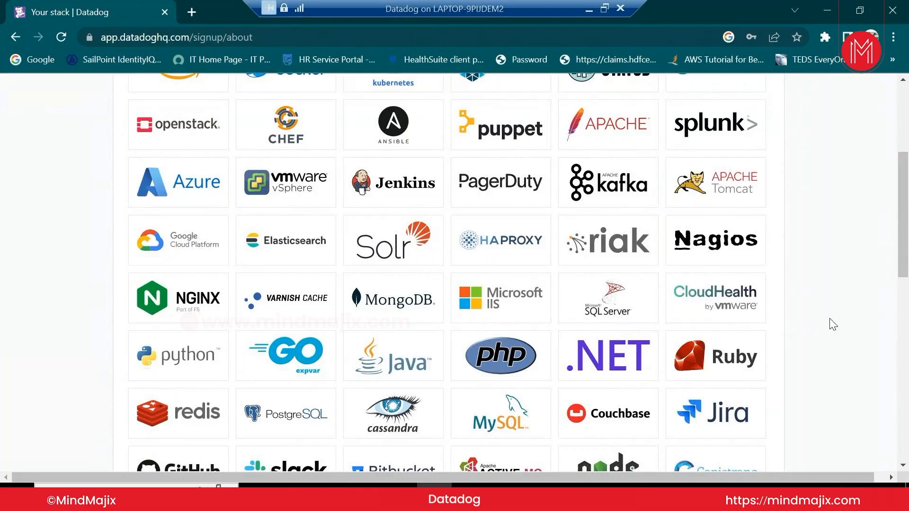
pyautogui.scroll(3, 833, 324)
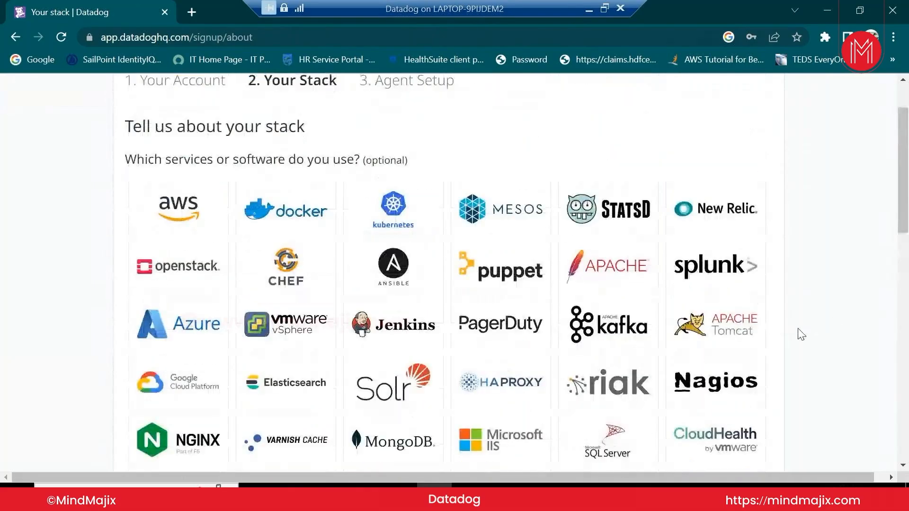
pyautogui.click(209, 223)
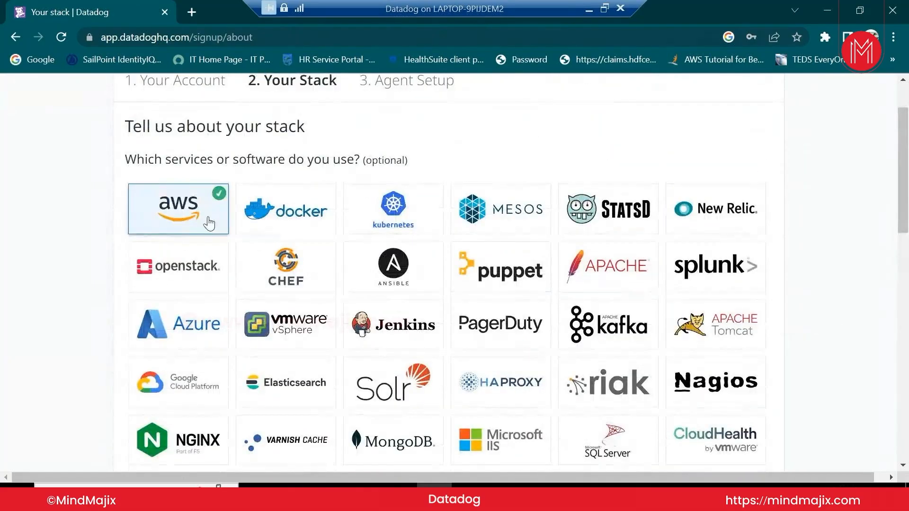
pyautogui.click(280, 220)
pyautogui.click(383, 218)
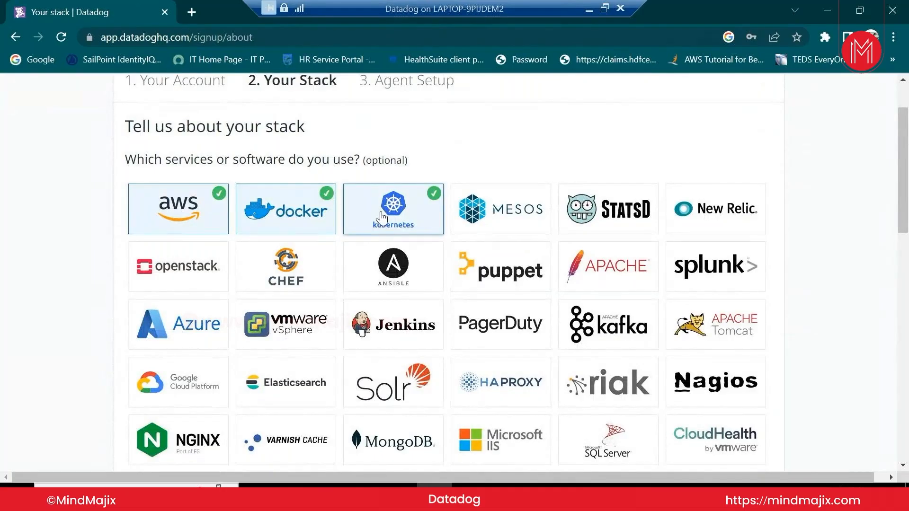
pyautogui.click(715, 210)
pyautogui.click(713, 267)
# Also select puppet, ANSIBLE, slack and python as stack services
pyautogui.click(533, 284)
pyautogui.click(398, 274)
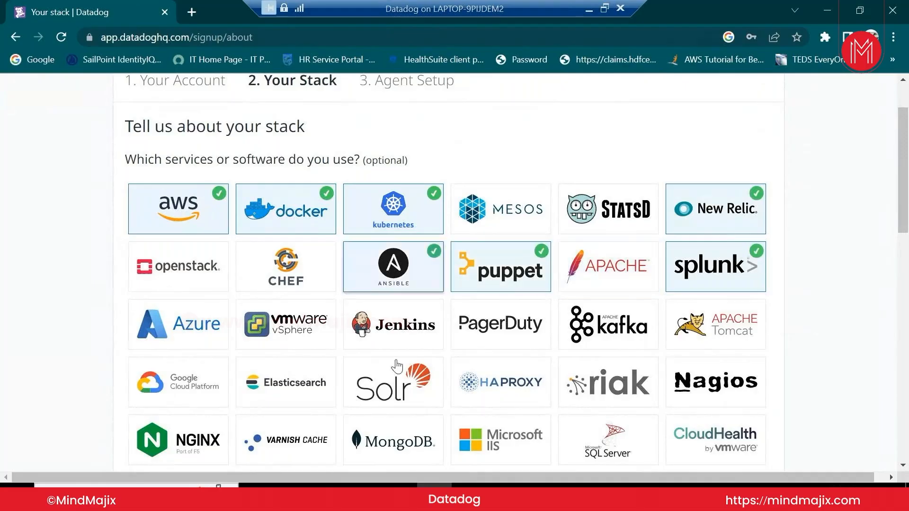
pyautogui.scroll(-7, 274, 274)
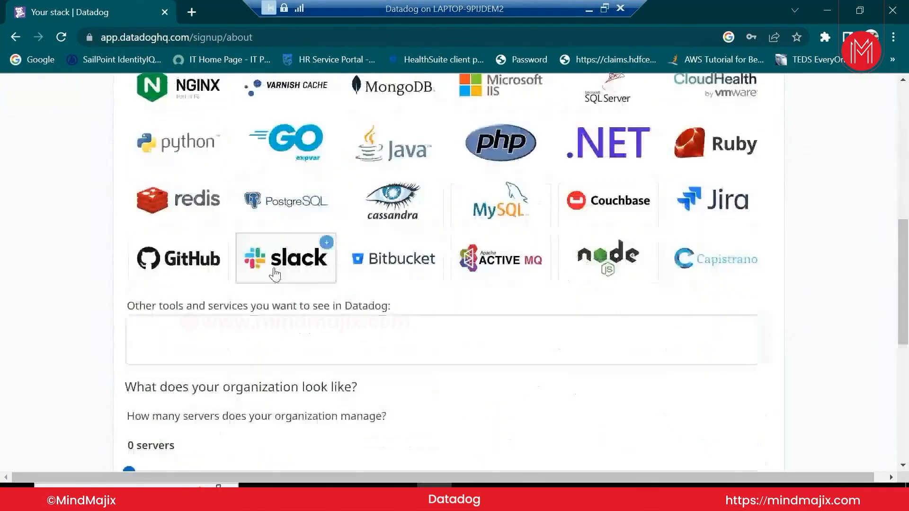
pyautogui.click(275, 275)
pyautogui.click(201, 128)
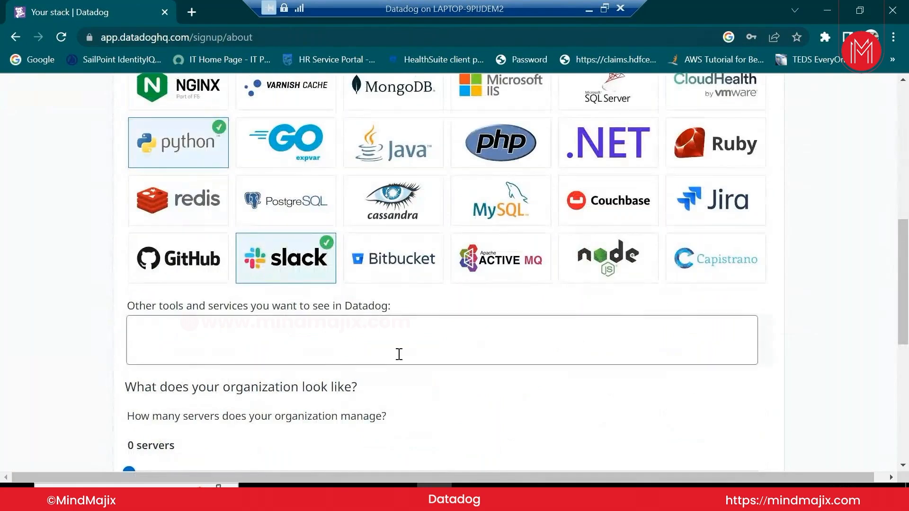
# Set the organization size slider to 10 servers
pyautogui.scroll(-3, 399, 354)
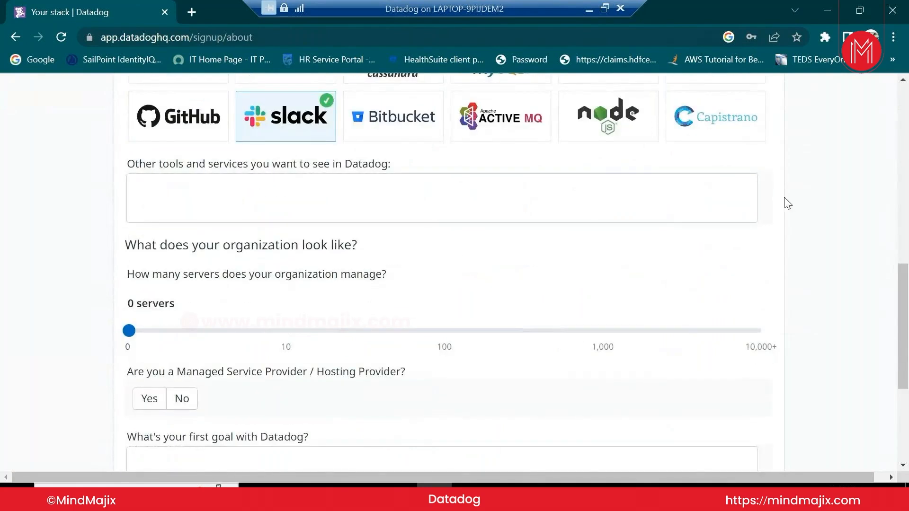
pyautogui.scroll(7, 710, 236)
pyautogui.scroll(-4, 591, 284)
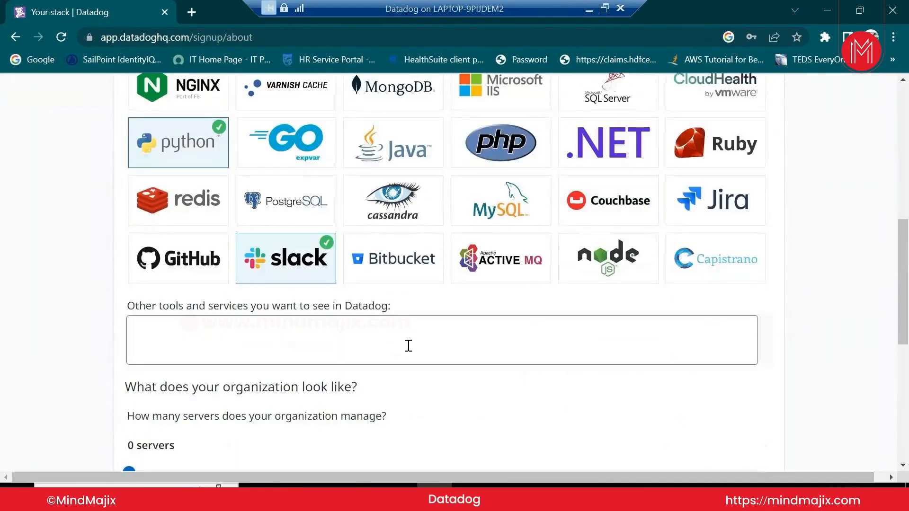
pyautogui.scroll(-3, 407, 345)
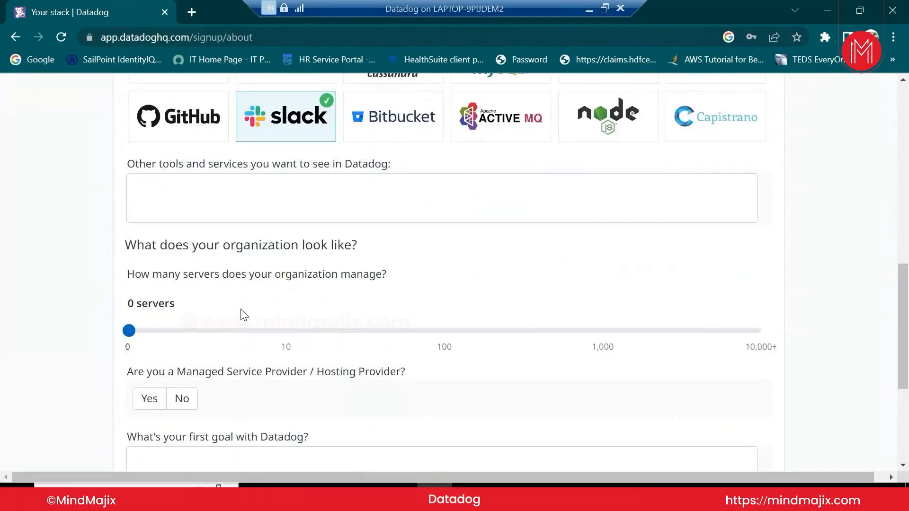
pyautogui.moveTo(130, 331); pyautogui.dragTo(283, 346)
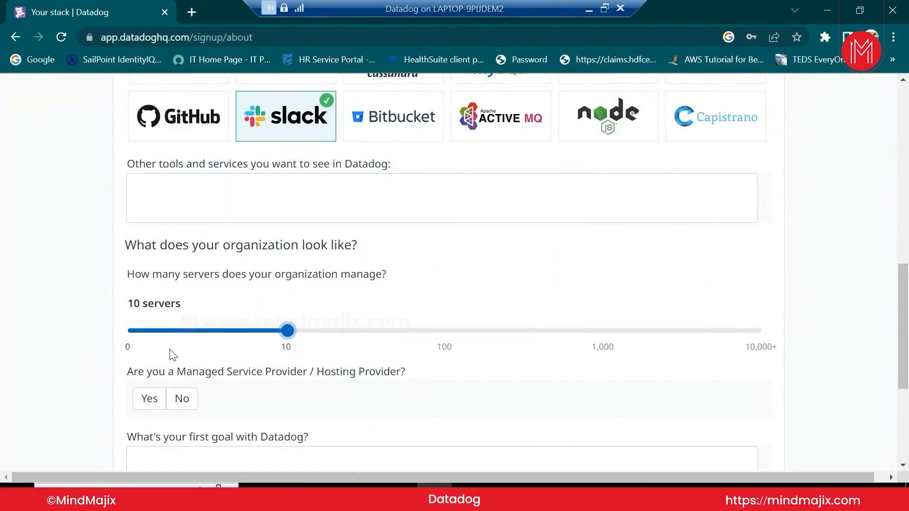
# Enter 'Application monitoring' as the first goal and submit the stack details
pyautogui.scroll(-5, 347, 408)
pyautogui.click(186, 242)
pyautogui.click(229, 256)
pyautogui.write('Applica')
pyautogui.write('tion m')
pyautogui.write('onitroin')
pyautogui.press('BackSpace')
pyautogui.press('BackSpace')
pyautogui.press('BackSpace')
pyautogui.press('BackSpace')
pyautogui.write('o')
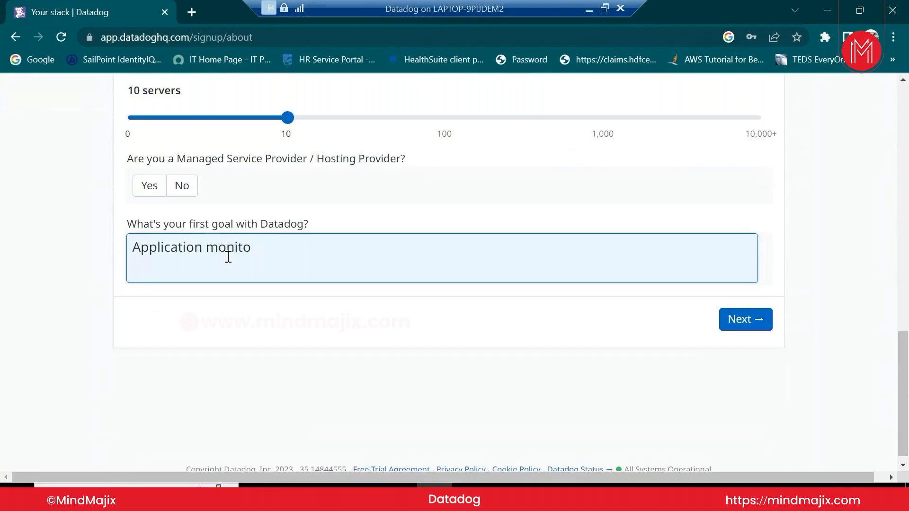
pyautogui.write('ring')
pyautogui.rightClick(233, 331)
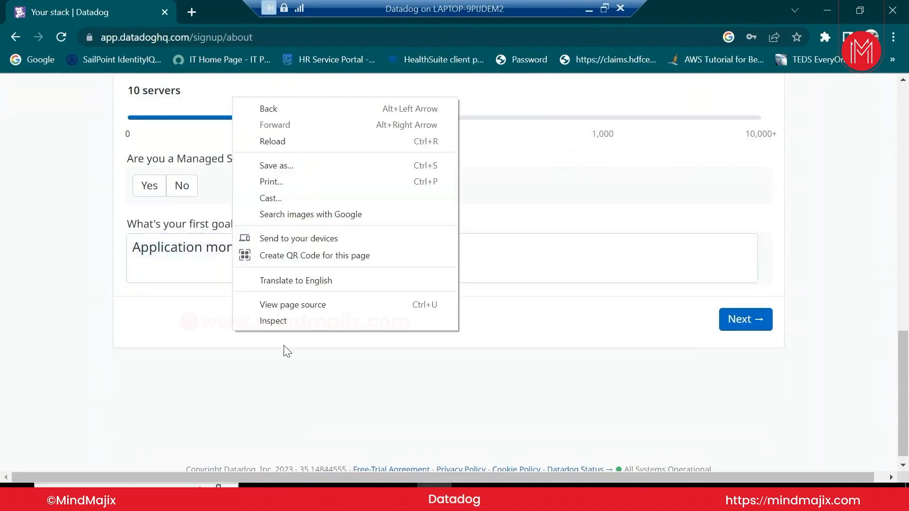
pyautogui.click(661, 377)
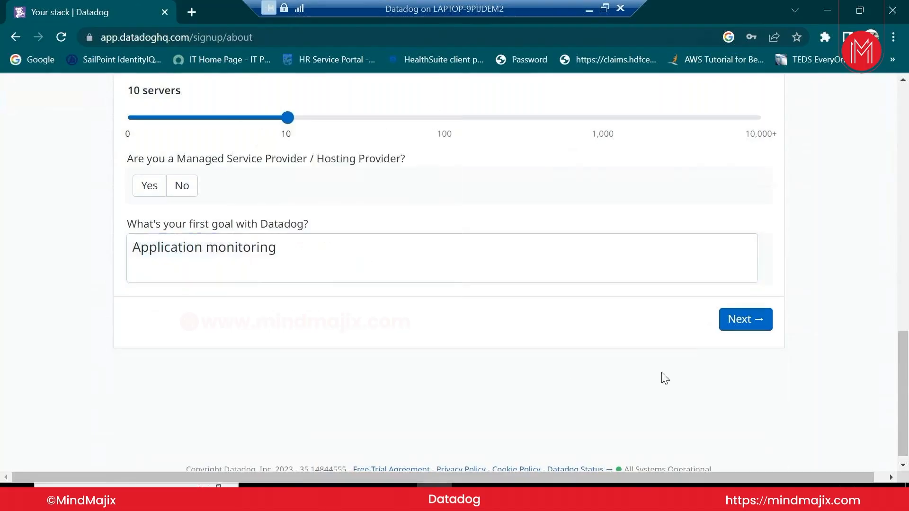
pyautogui.click(752, 326)
pyautogui.scroll(3, 337, 328)
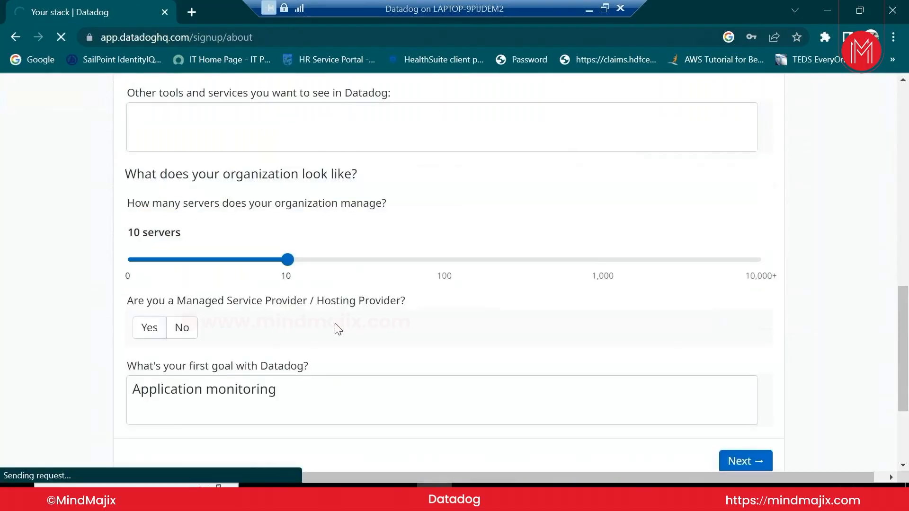
# Scroll the Agent Setup page to the platform list under 'Install your first Datadog Agent'
pyautogui.scroll(7, 337, 327)
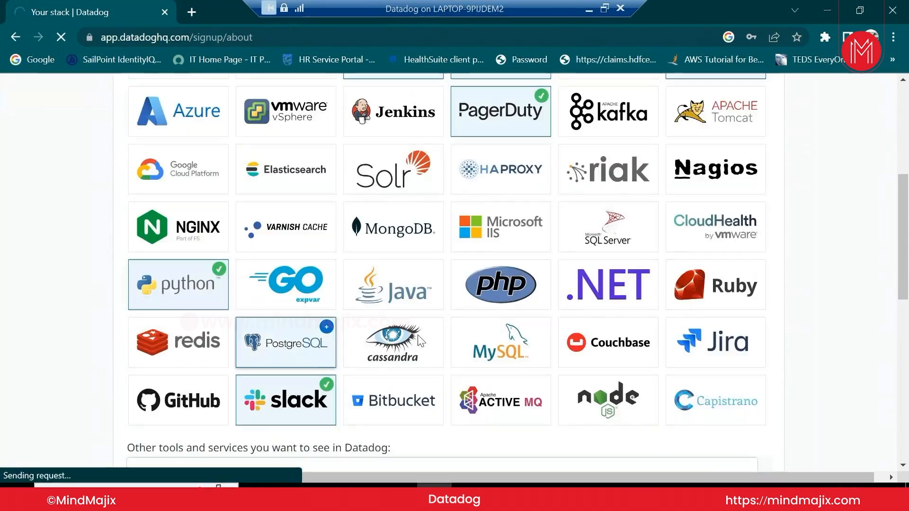
pyautogui.scroll(-3, 622, 365)
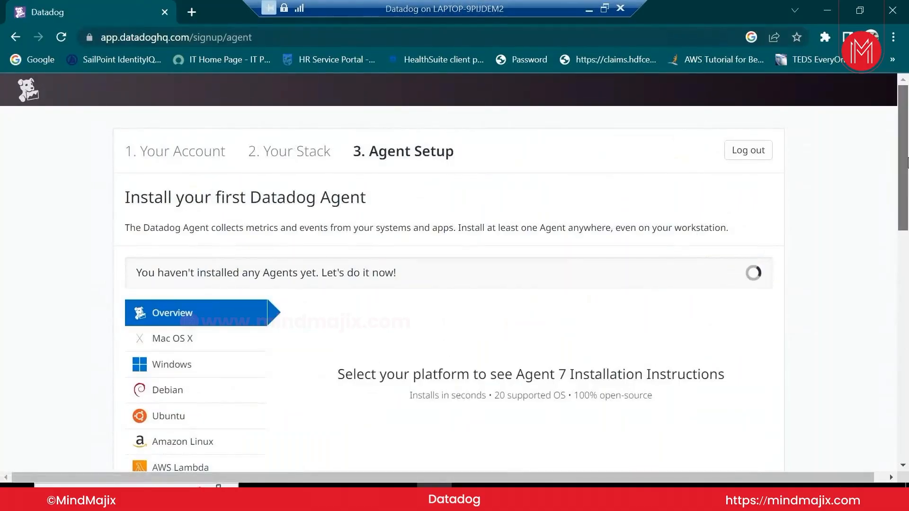
pyautogui.moveTo(907, 163); pyautogui.dragTo(907, 176)
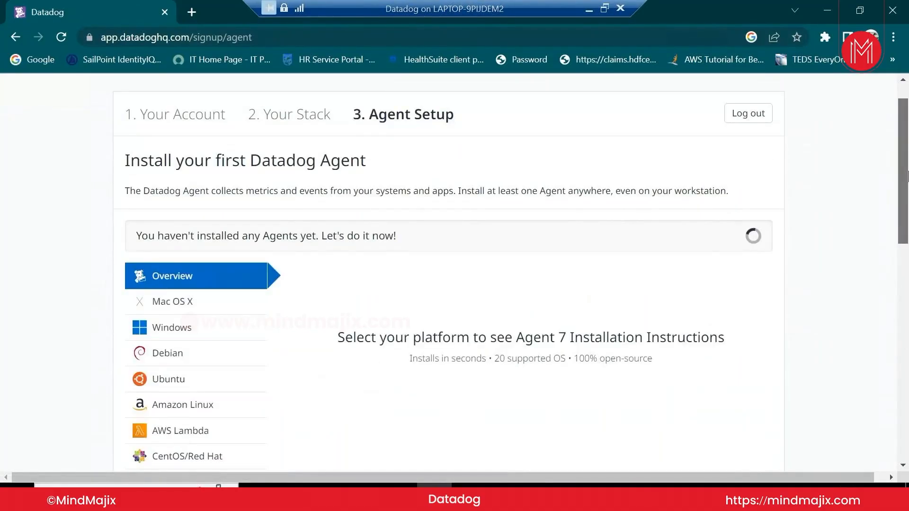
pyautogui.moveTo(907, 176); pyautogui.dragTo(908, 193)
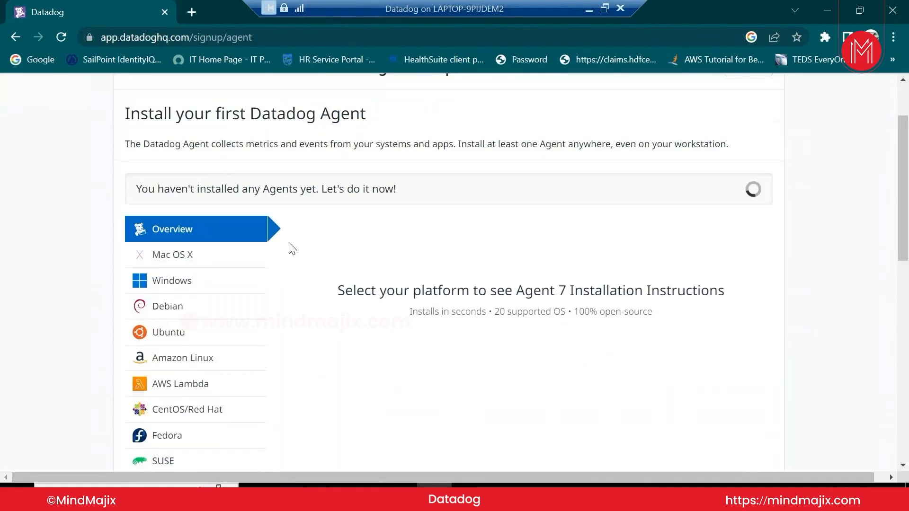
pyautogui.scroll(-2, 289, 248)
pyautogui.scroll(1, 289, 248)
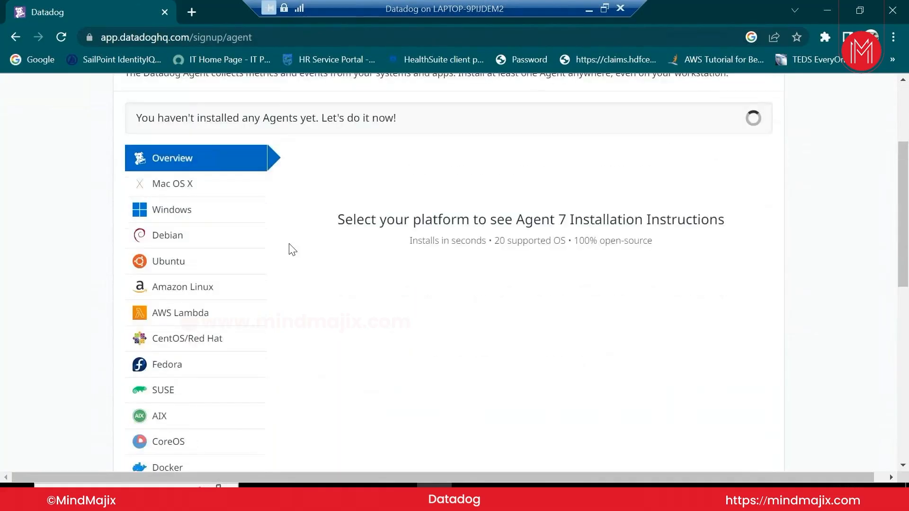
# Start downloading the Windows Datadog Agent installer (.msi)
pyautogui.click(200, 210)
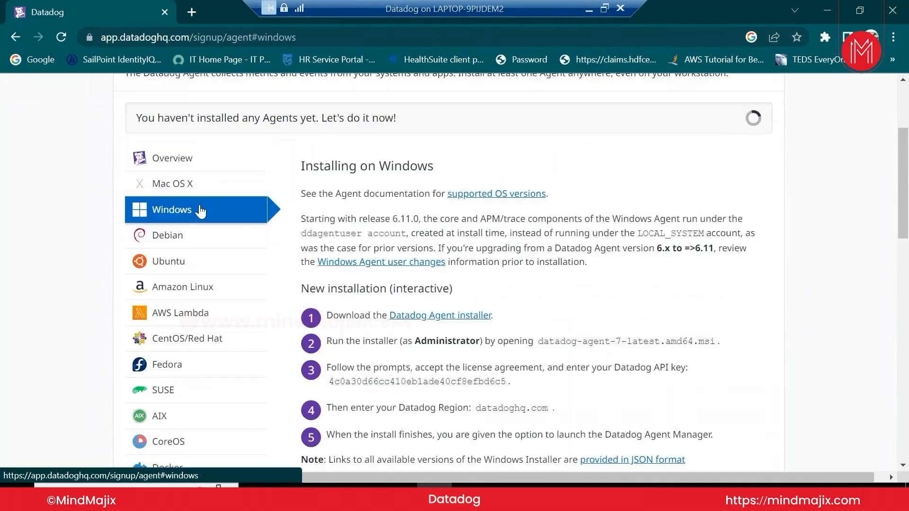
pyautogui.click(458, 323)
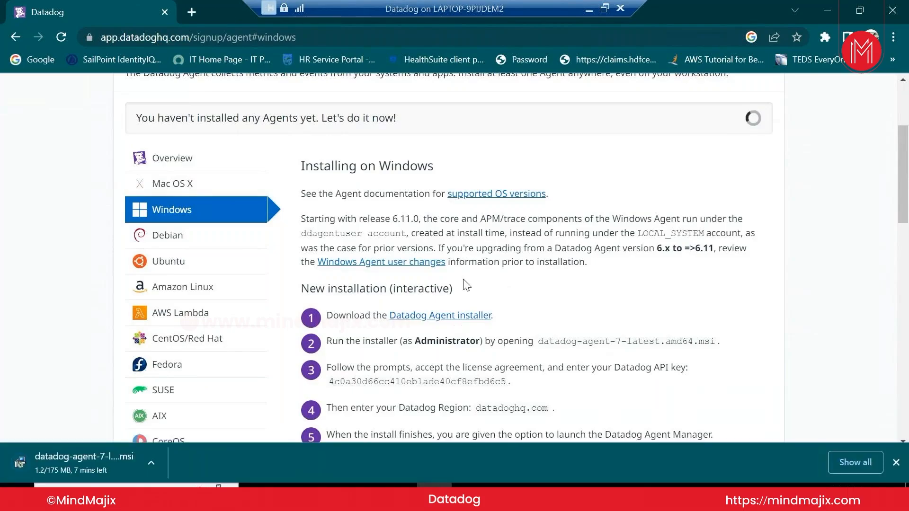
pyautogui.scroll(-2, 466, 284)
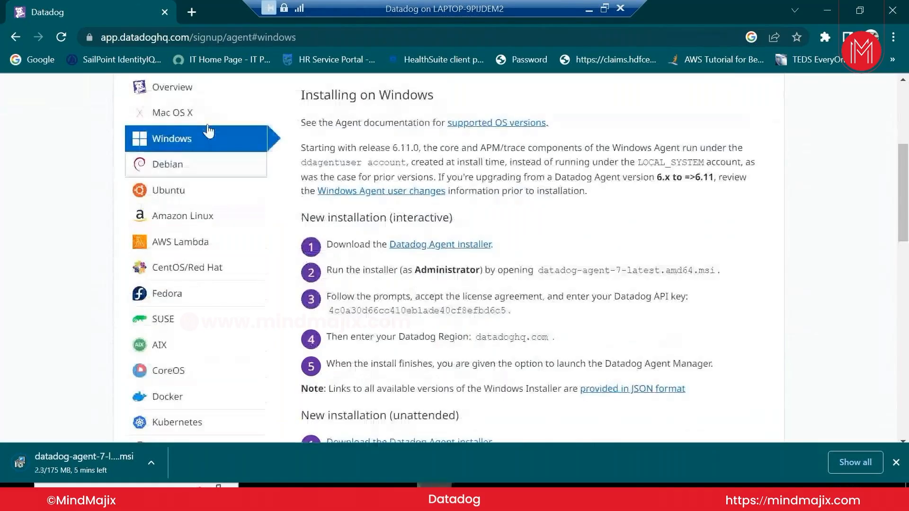
pyautogui.scroll(3, 209, 137)
# Go back to the overview and show the Mac OS X install instructions
pyautogui.click(188, 229)
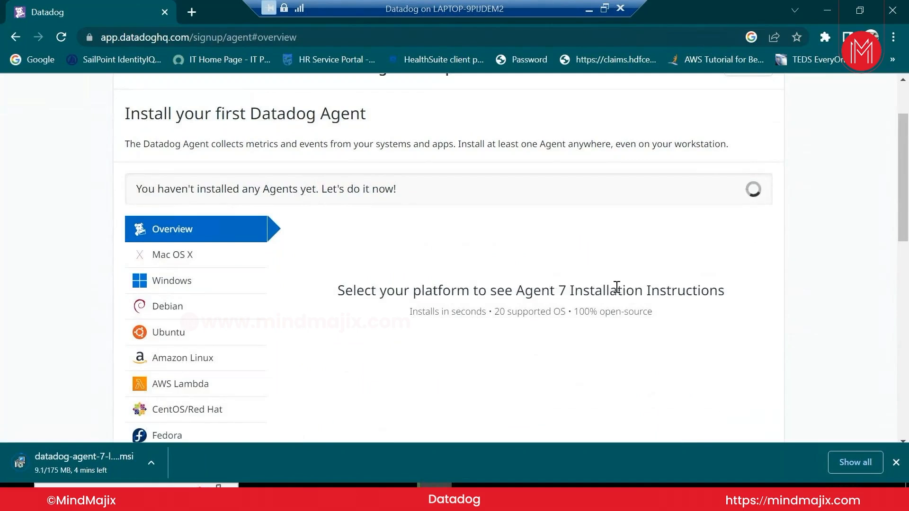
pyautogui.click(173, 264)
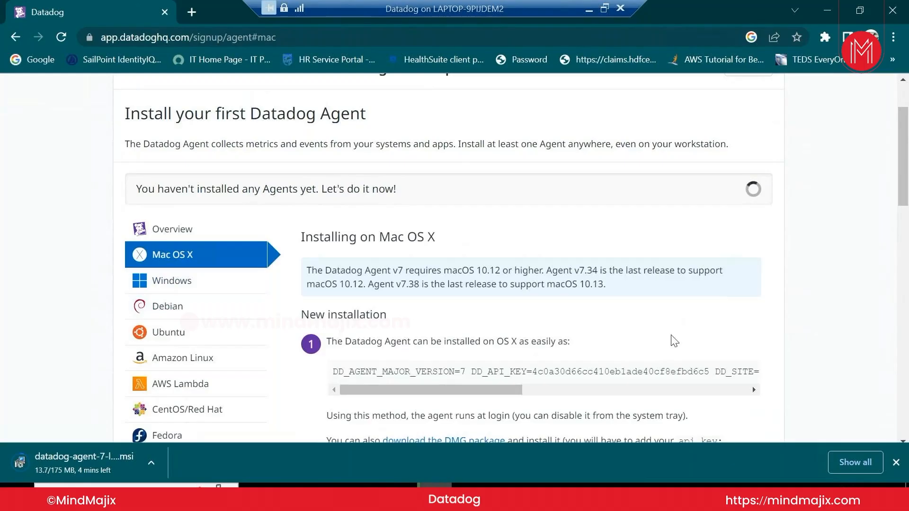
pyautogui.scroll(-2, 672, 340)
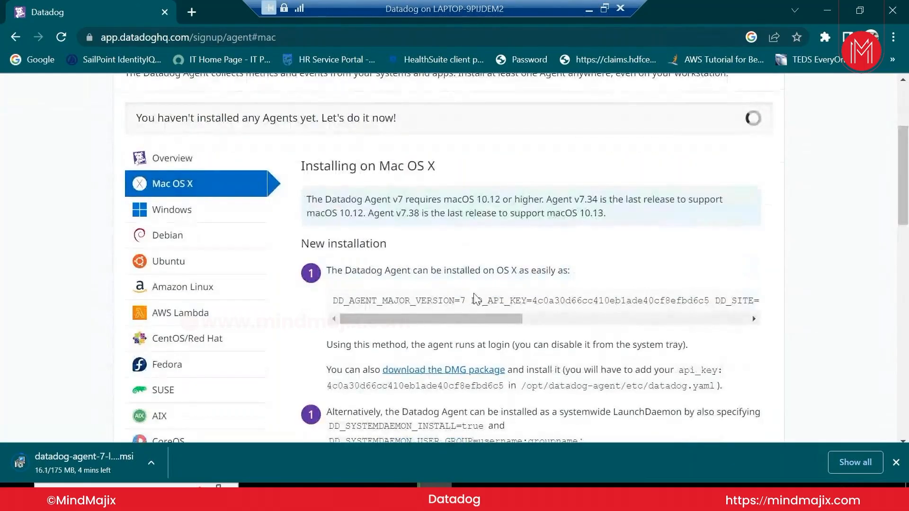
pyautogui.moveTo(476, 315); pyautogui.dragTo(718, 312)
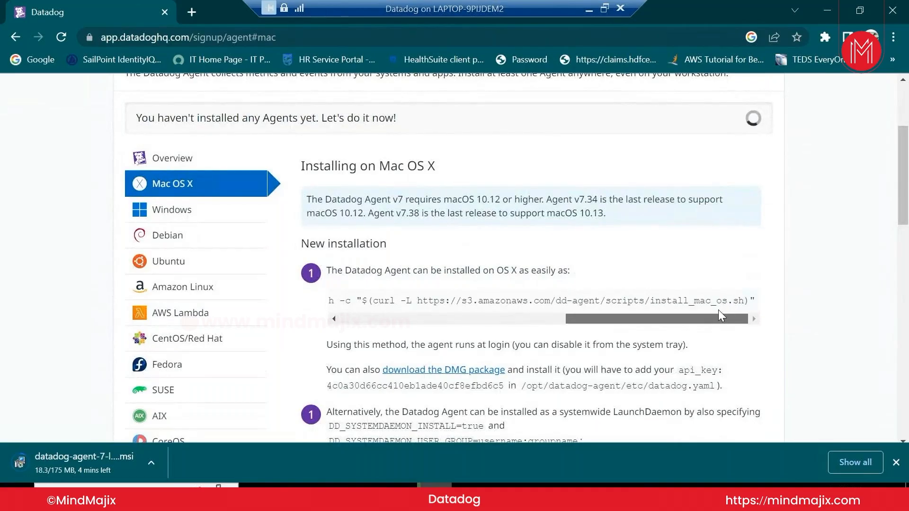
pyautogui.scroll(-6, 679, 341)
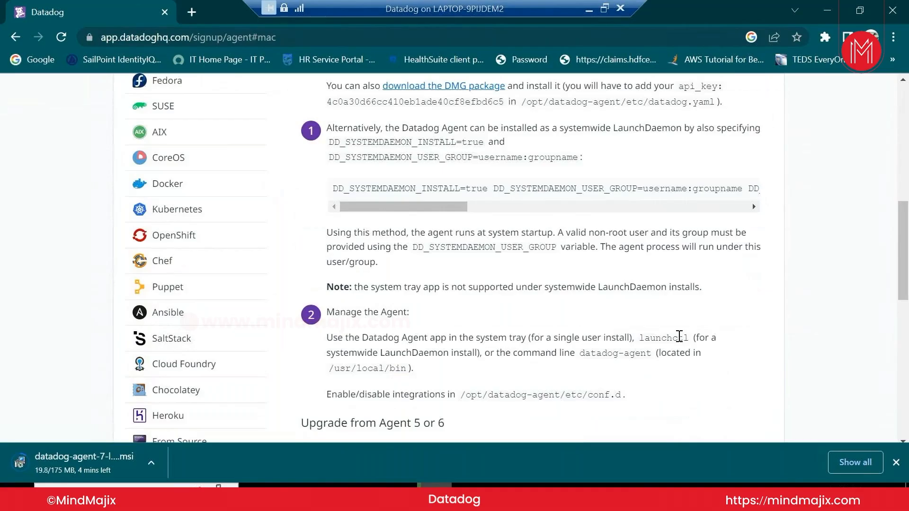
pyautogui.scroll(-4, 679, 336)
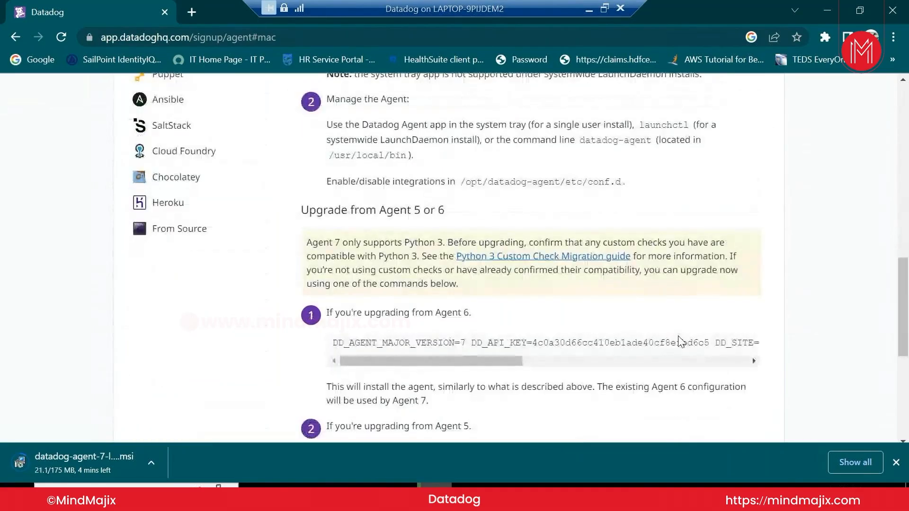
pyautogui.scroll(4, 680, 341)
pyautogui.scroll(-4, 681, 339)
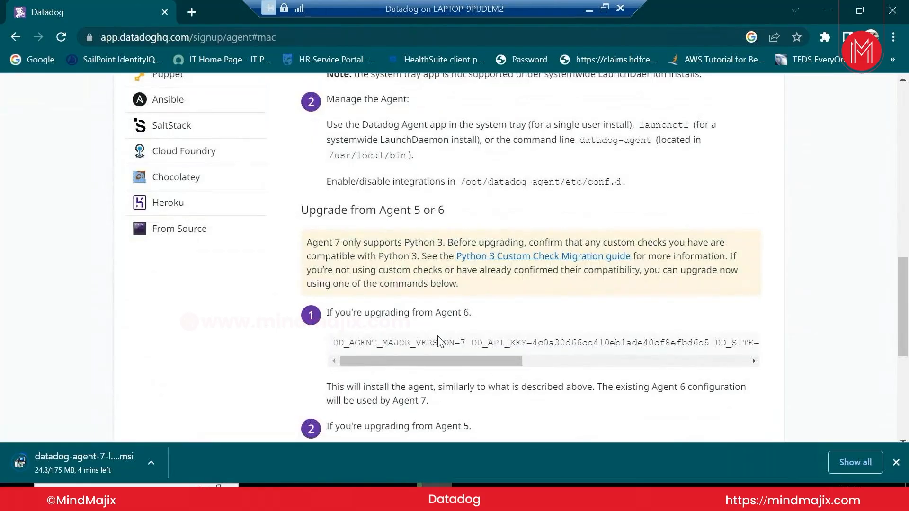
pyautogui.scroll(-3, 486, 364)
pyautogui.scroll(10, 221, 316)
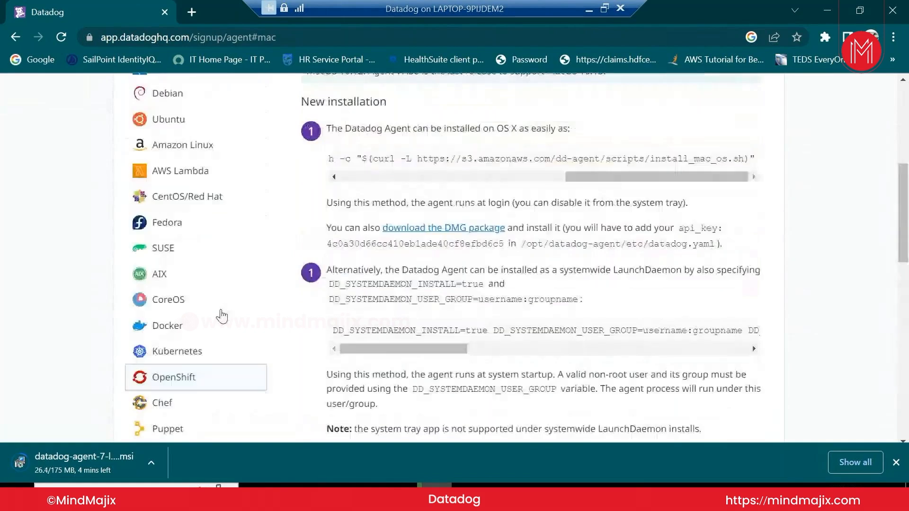
pyautogui.scroll(4, 221, 316)
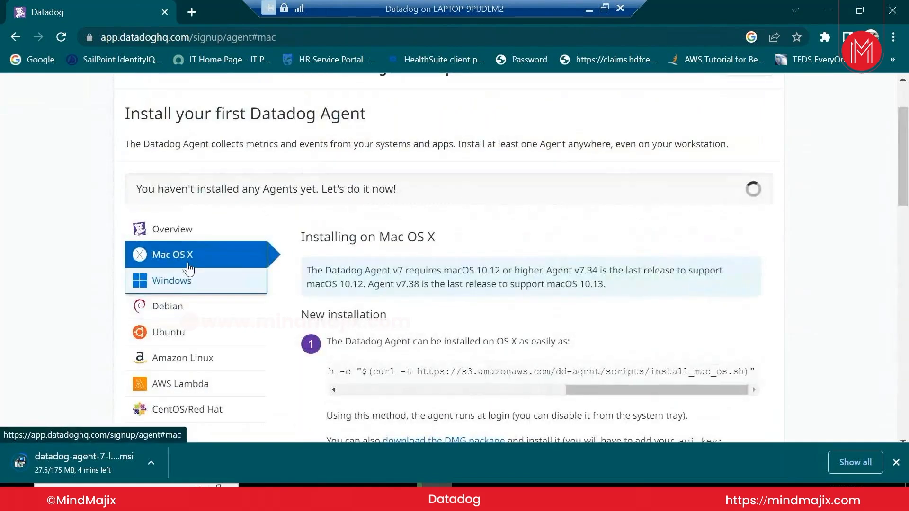
# View the install instructions for Windows, Debian, Ubuntu, Amazon Linux and AWS Lambda
pyautogui.click(188, 284)
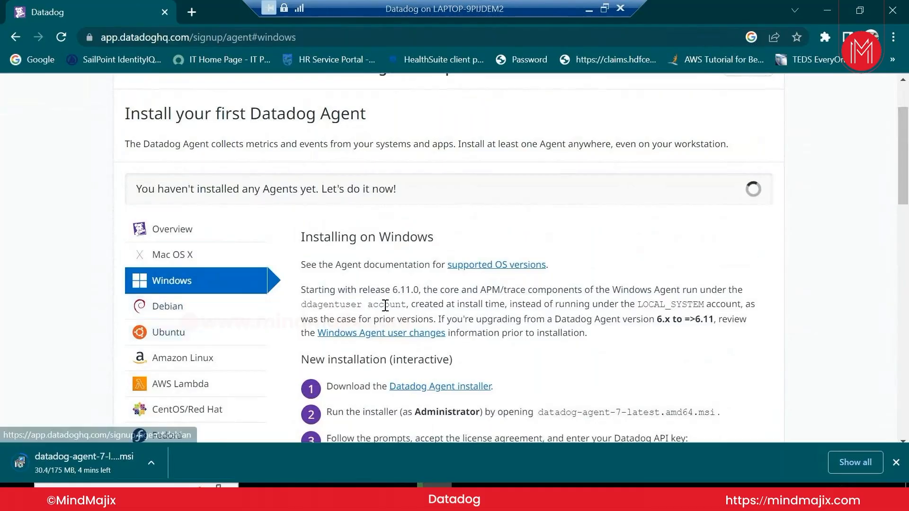
pyautogui.scroll(-5, 486, 225)
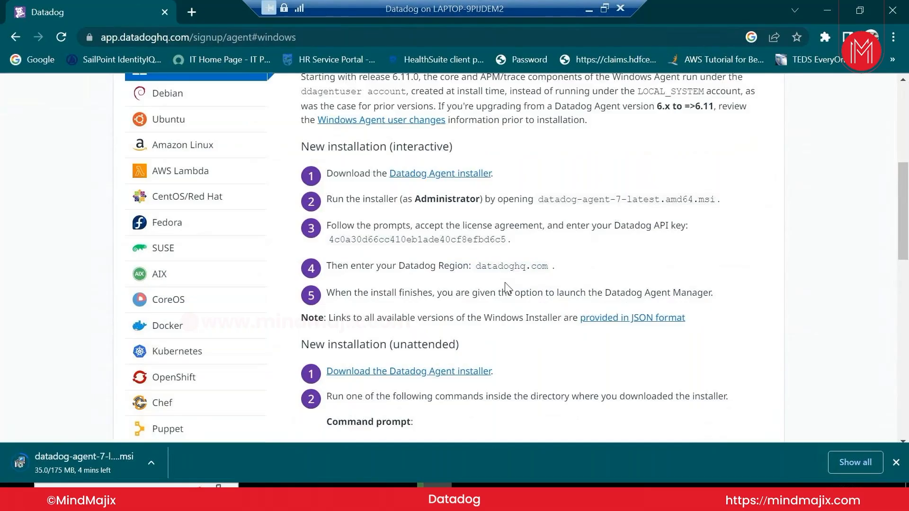
pyautogui.click(222, 97)
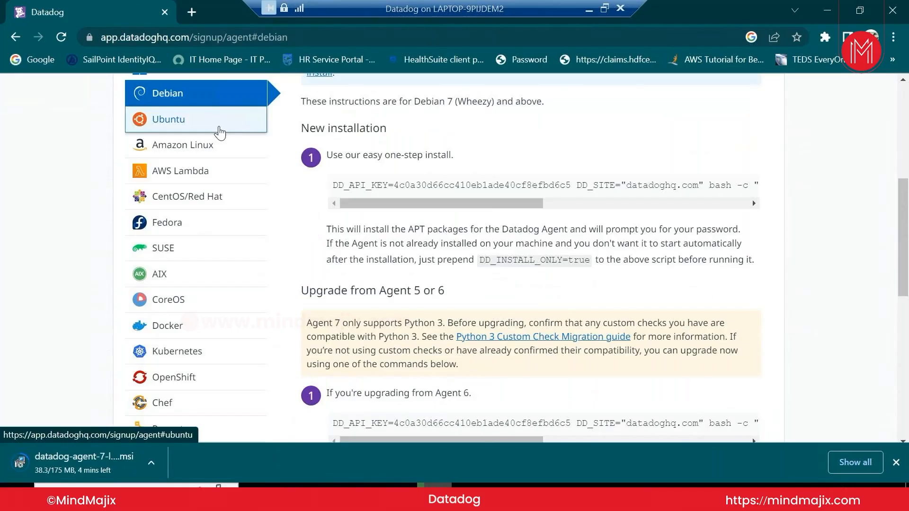
pyautogui.click(217, 127)
pyautogui.click(215, 147)
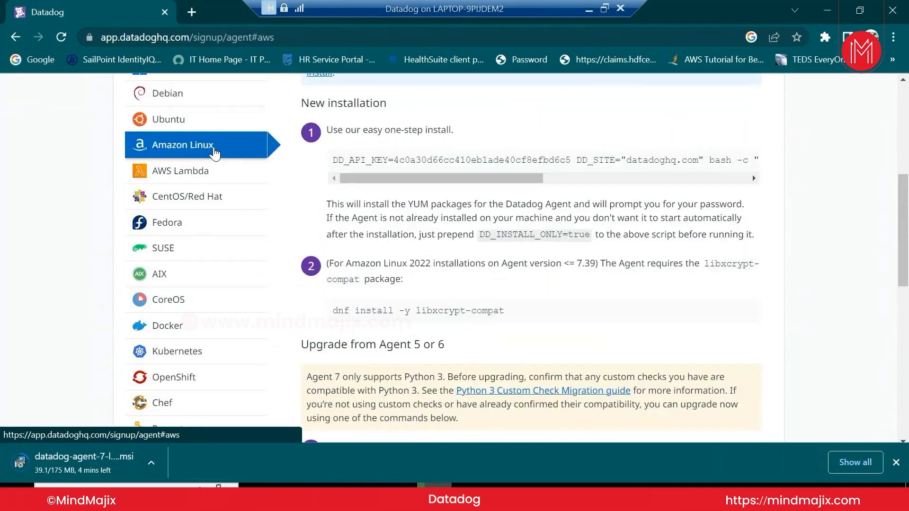
pyautogui.click(214, 180)
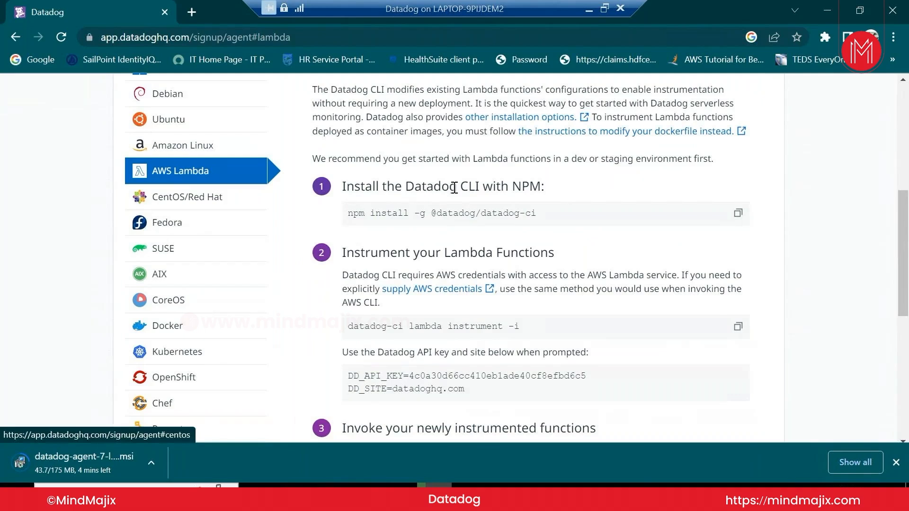
# Continue through the Fedora and AIX instructions, ending on Docker
pyautogui.scroll(3, 454, 187)
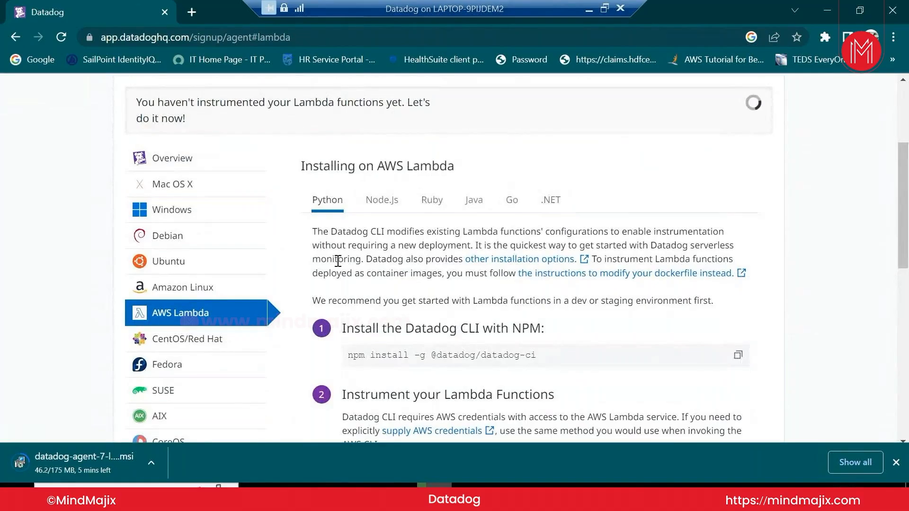
pyautogui.scroll(-3, 338, 261)
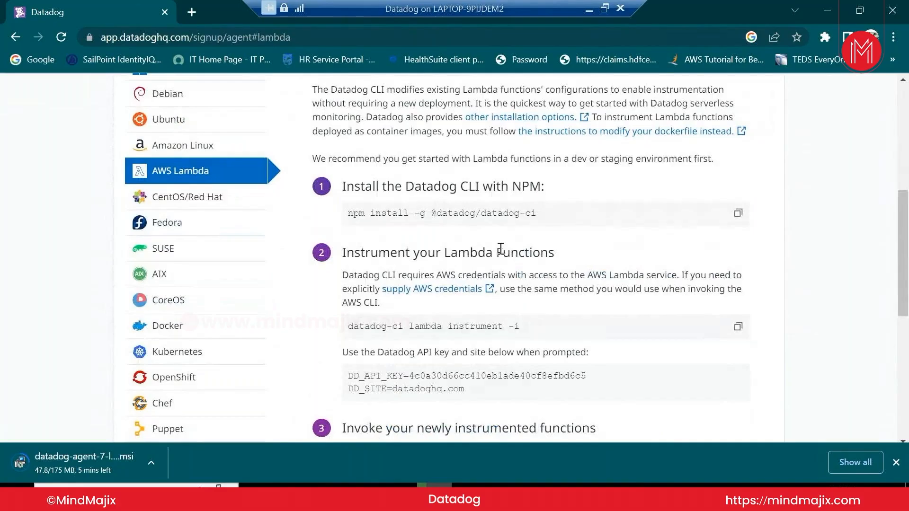
pyautogui.click(197, 218)
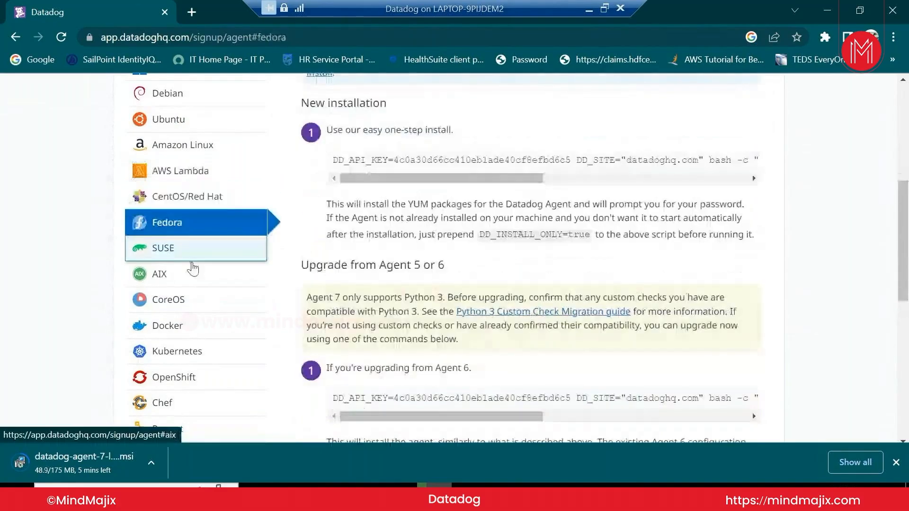
pyautogui.click(189, 277)
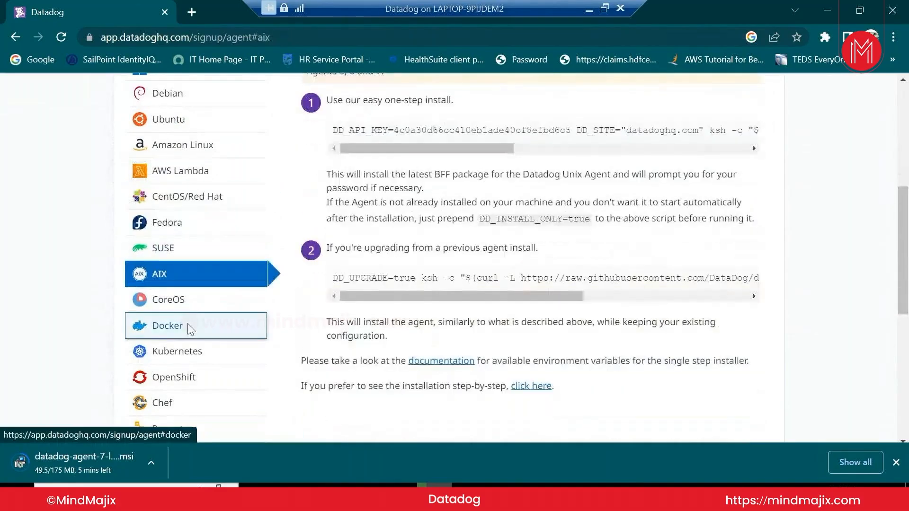
pyautogui.click(190, 327)
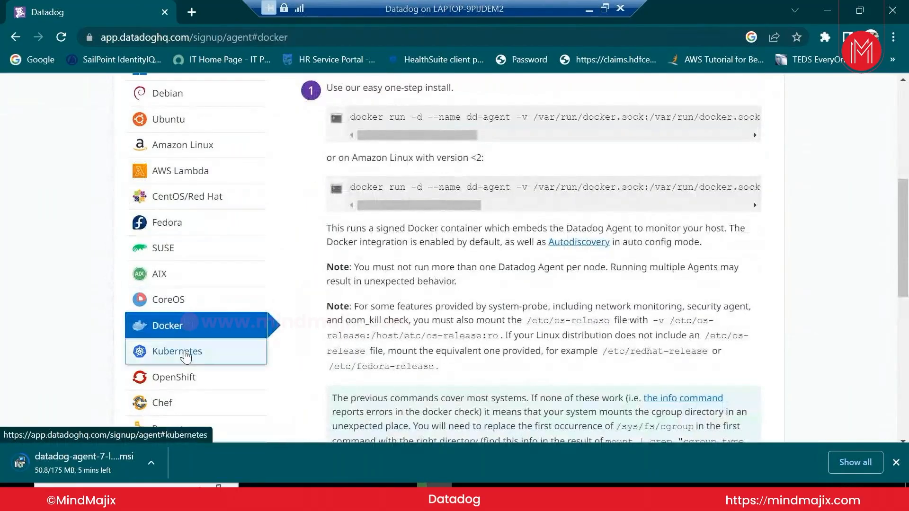
pyautogui.scroll(3, 503, 223)
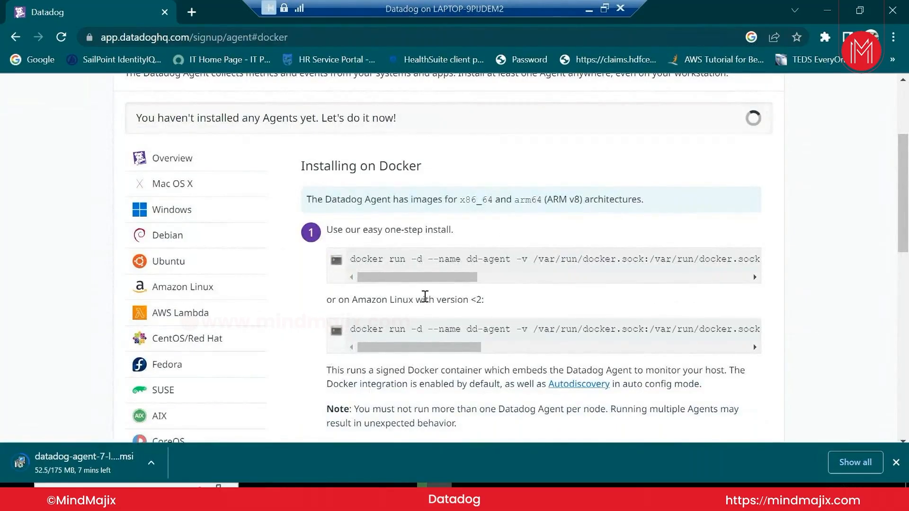
pyautogui.scroll(-3, 425, 296)
# Show the Kubernetes install instructions and open the Helm installation docs in a new tab
pyautogui.click(140, 364)
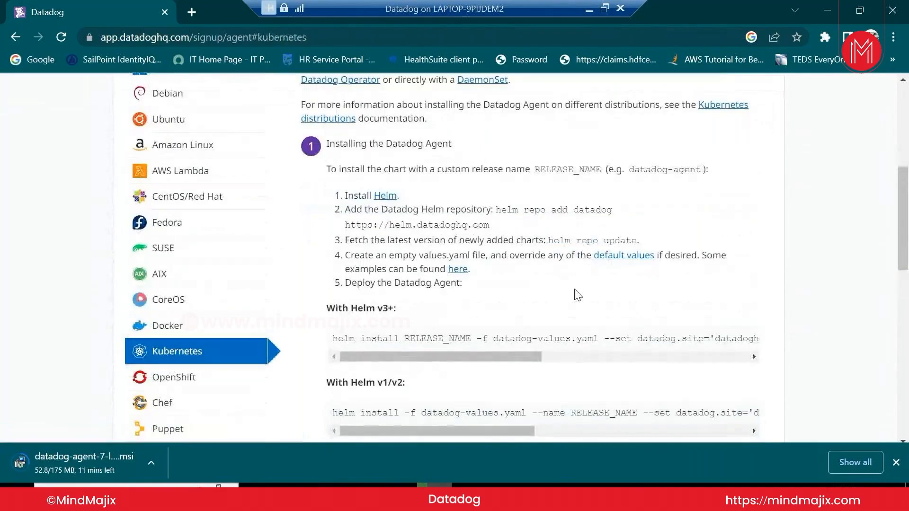
pyautogui.scroll(2, 411, 220)
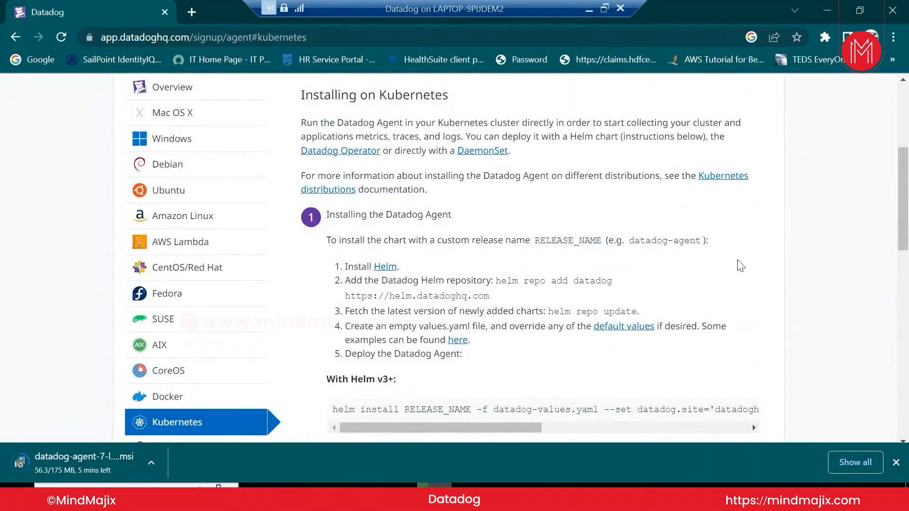
pyautogui.scroll(-1, 741, 266)
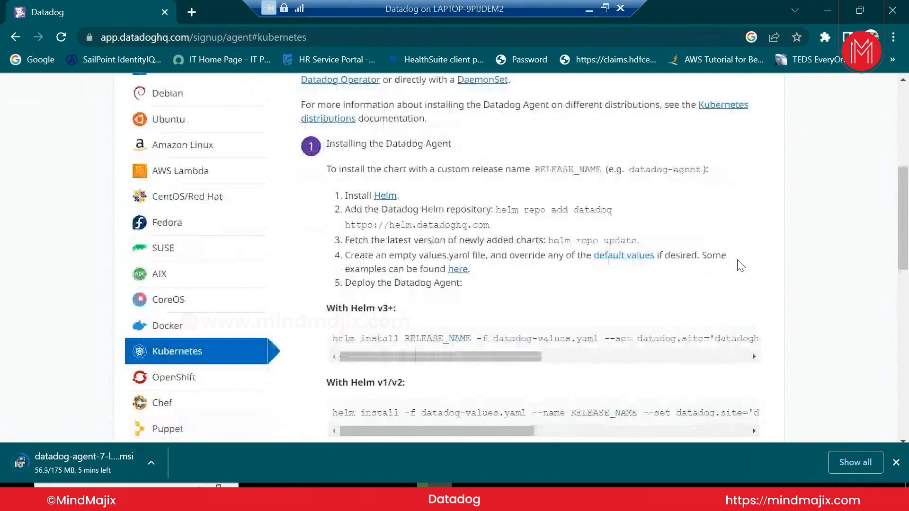
pyautogui.middleClick(386, 199)
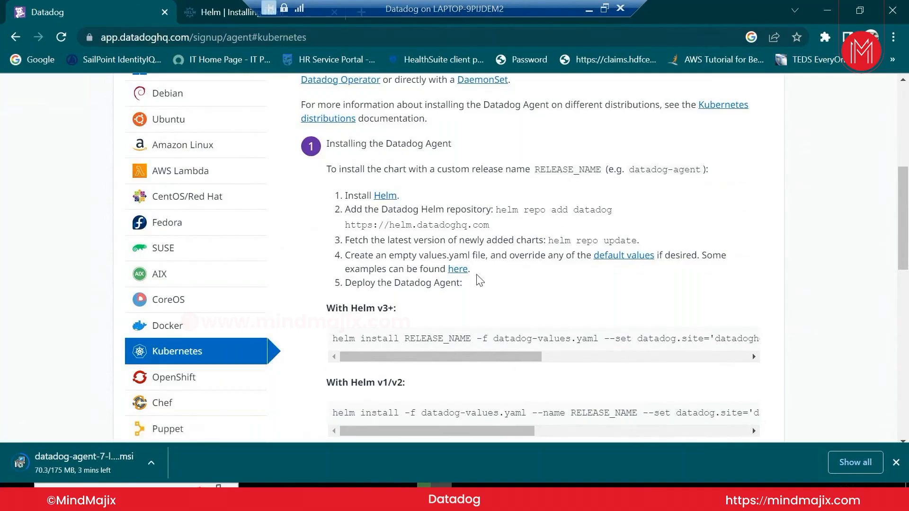
# Select the Helm v3+ install command and read down to the log collection configuration
pyautogui.scroll(-3, 559, 230)
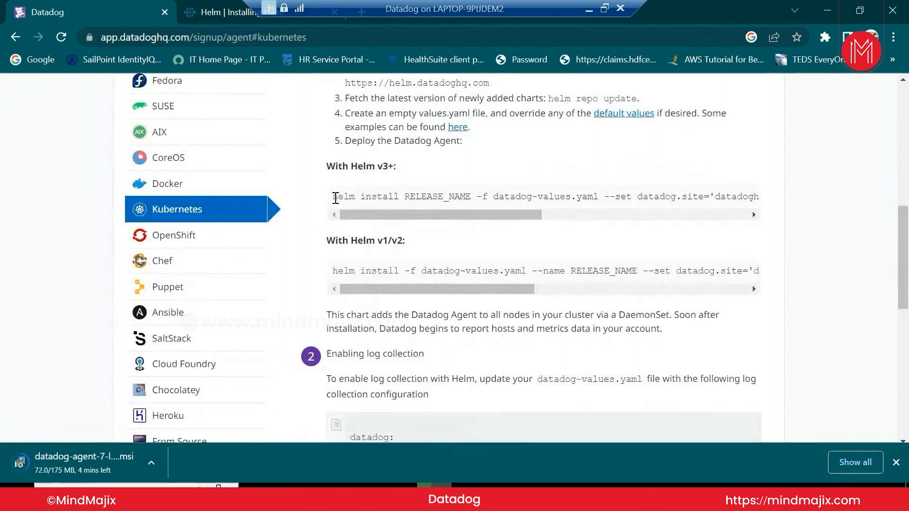
pyautogui.moveTo(335, 198); pyautogui.dragTo(763, 212)
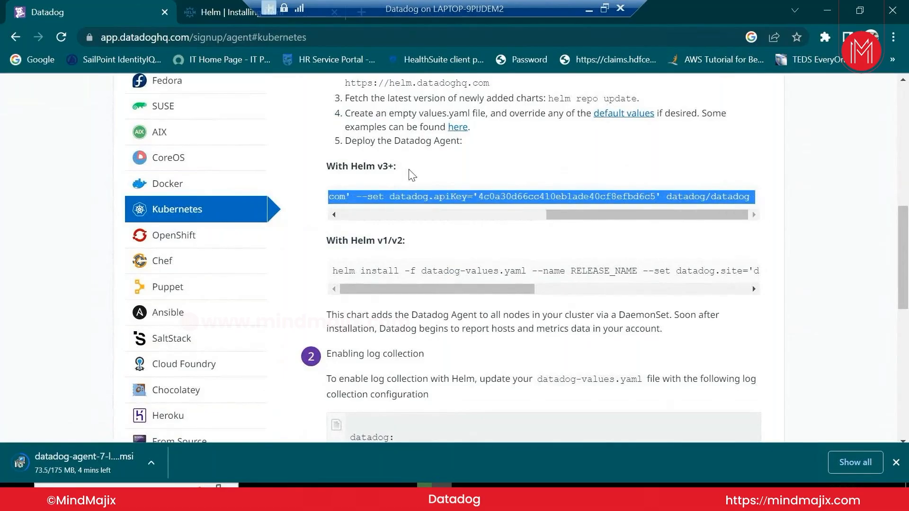
pyautogui.scroll(-3, 413, 175)
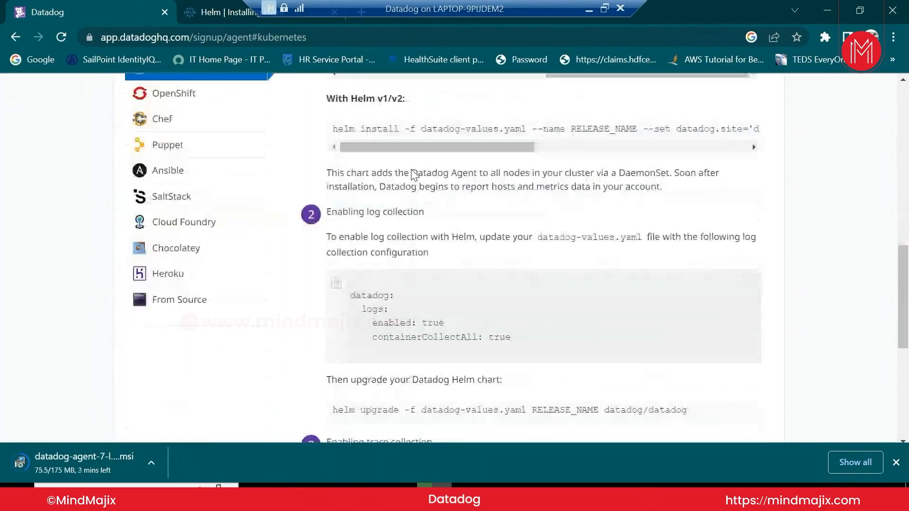
pyautogui.scroll(-2, 412, 169)
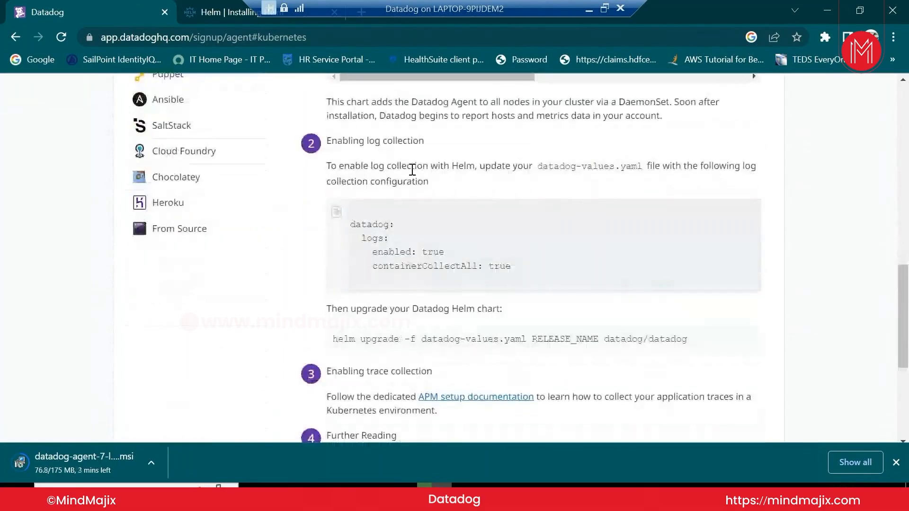
pyautogui.click(238, 19)
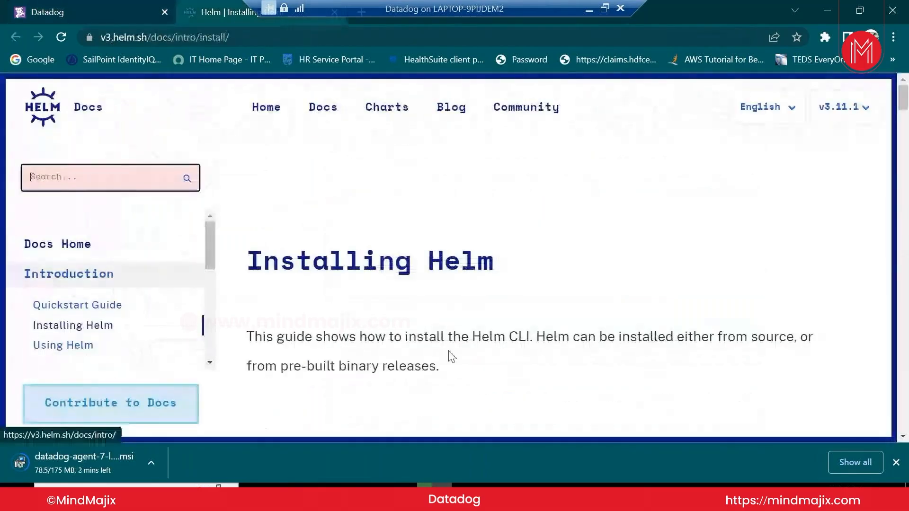
pyautogui.scroll(-3, 582, 350)
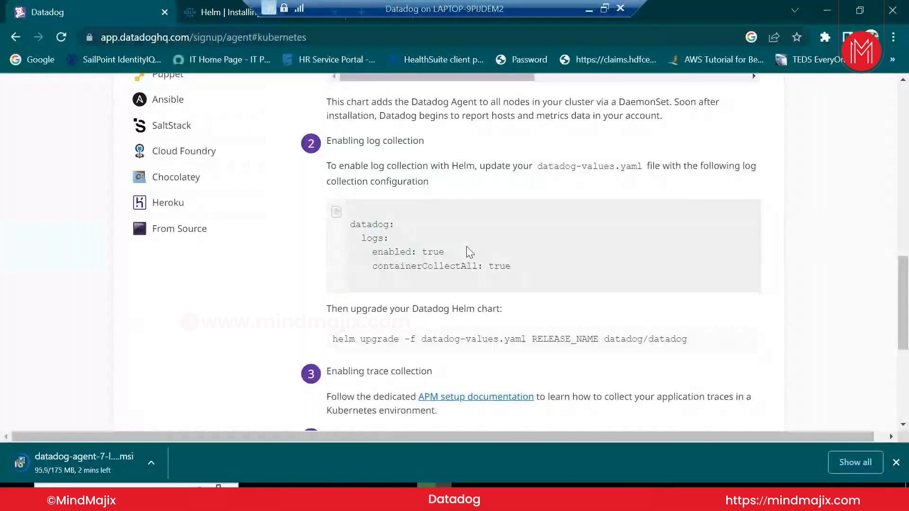
# Scroll back to step 1 and shift the code box left to show the Helm v3+ command's start
pyautogui.scroll(6, 483, 369)
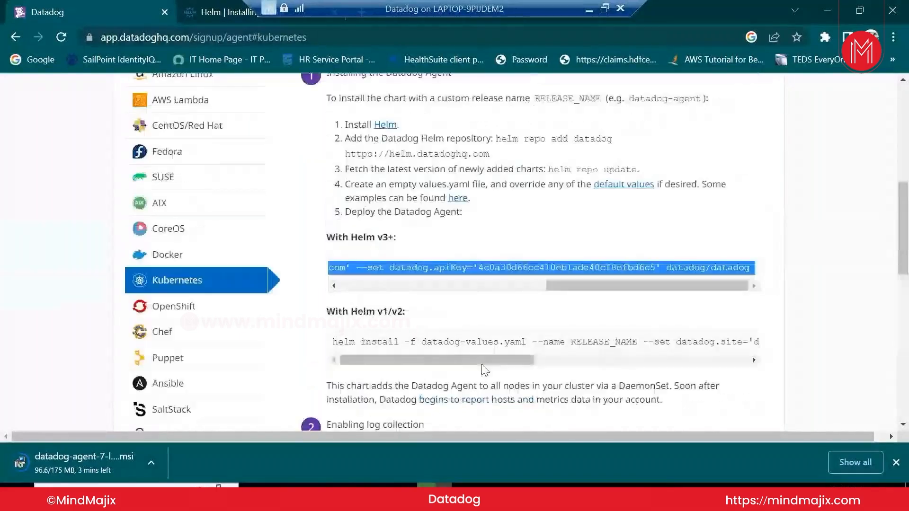
pyautogui.scroll(2, 483, 369)
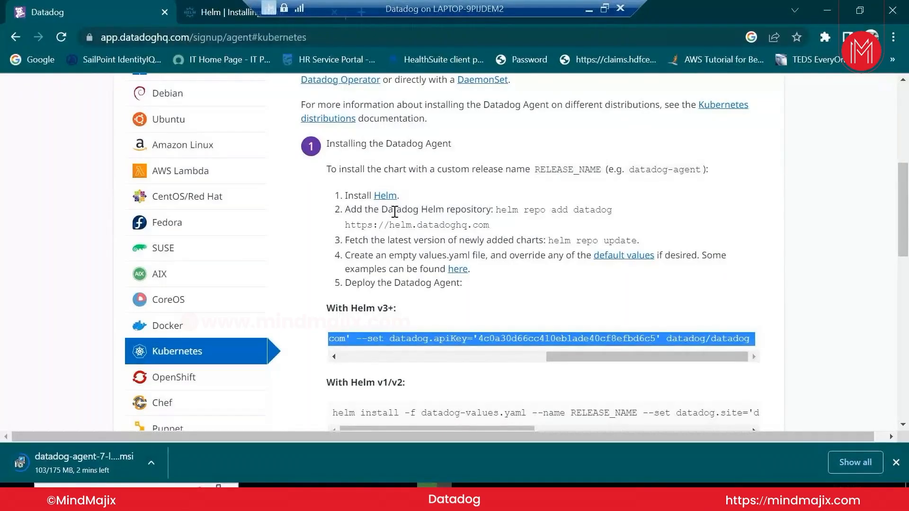
pyautogui.moveTo(552, 359); pyautogui.dragTo(377, 370)
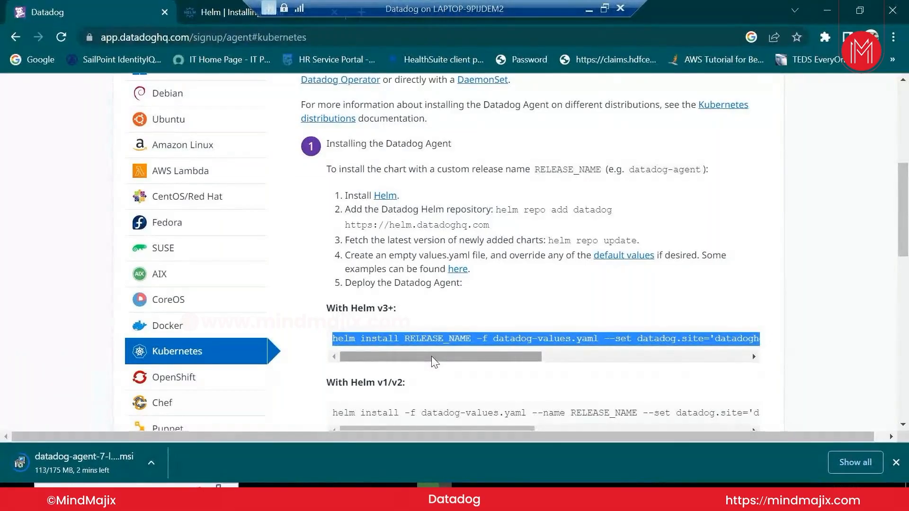
# Review the Installing Helm docs page, then minimise the remote session to reveal Hyper-V Manager
pyautogui.click(213, 13)
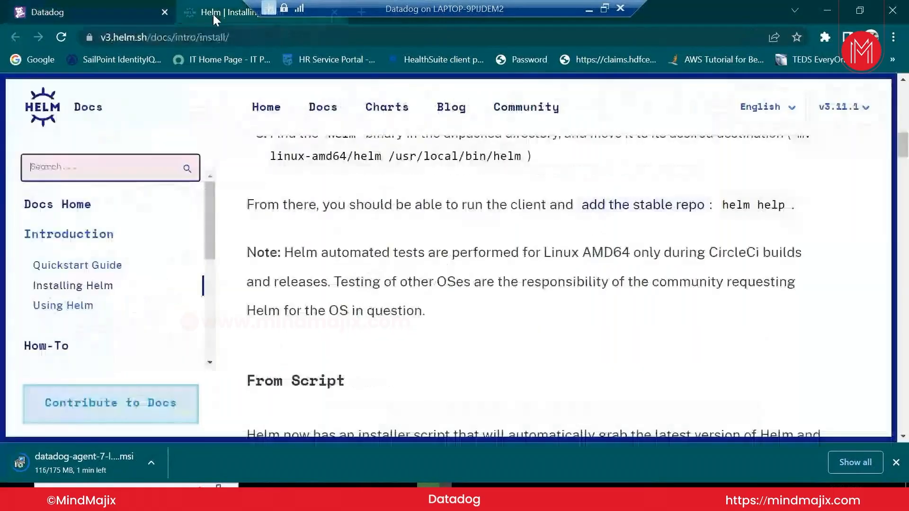
pyautogui.scroll(10, 381, 366)
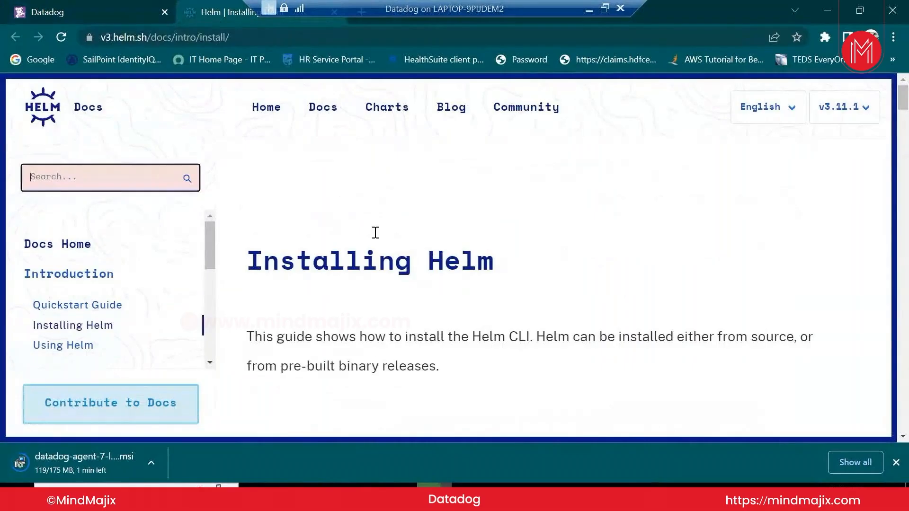
pyautogui.click(277, 38)
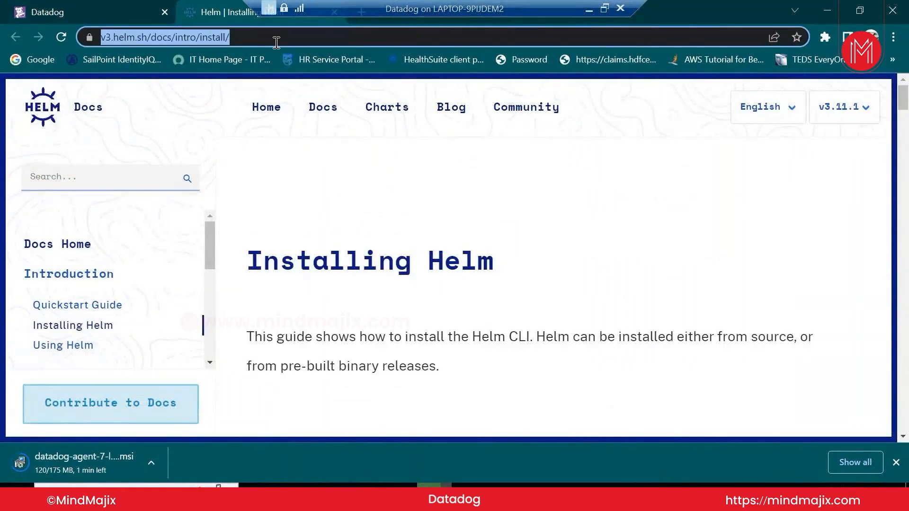
pyautogui.click(588, 8)
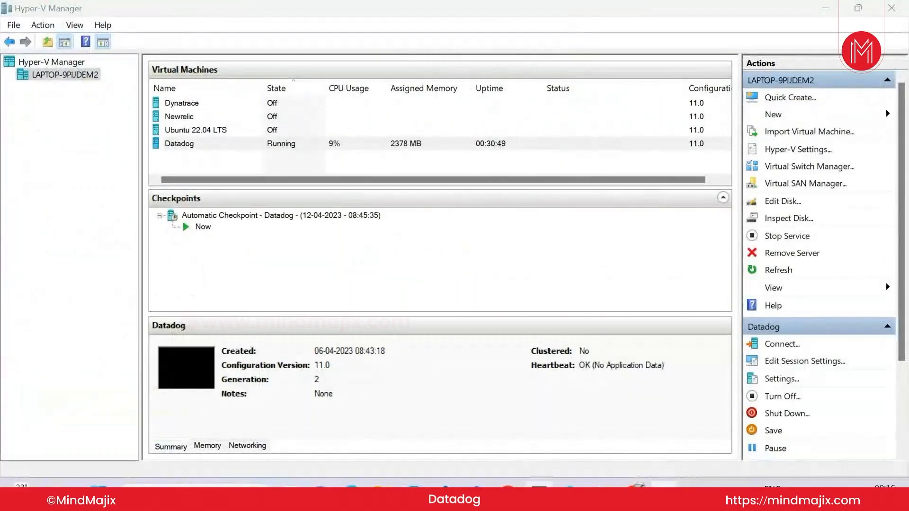
# Restore the remote desktop session showing Datadog's Kubernetes Helm install page
pyautogui.click(573, 479)
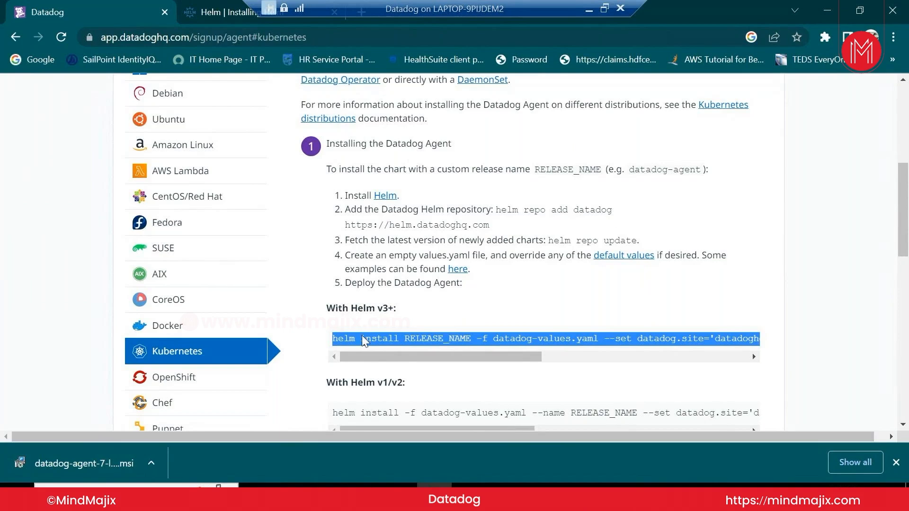
# Scroll across the full Helm v3+ install command in the code box and back
pyautogui.moveTo(357, 361); pyautogui.dragTo(392, 364)
pyautogui.moveTo(469, 362); pyautogui.dragTo(667, 378)
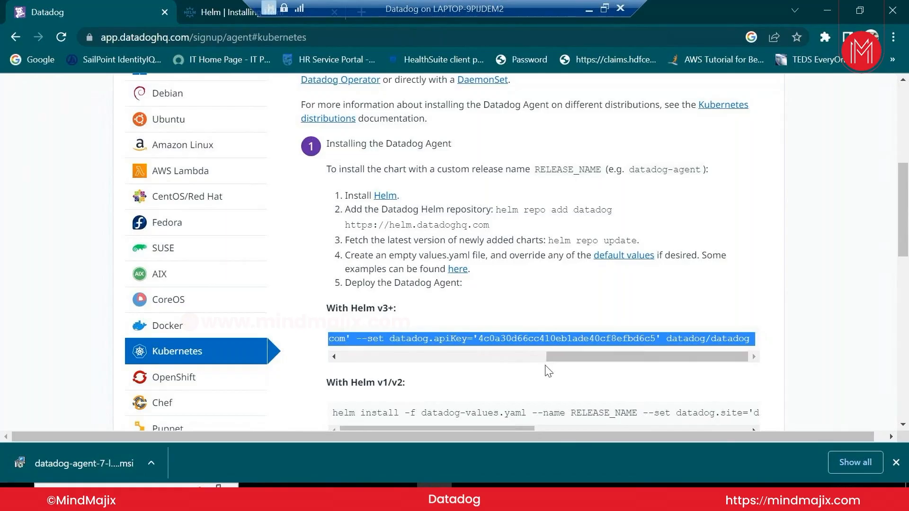
pyautogui.click(542, 313)
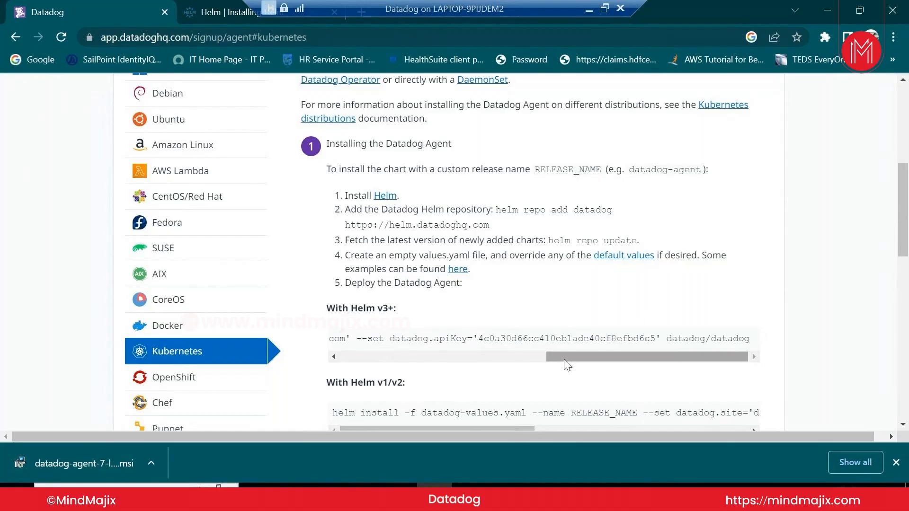
pyautogui.moveTo(569, 359); pyautogui.dragTo(361, 350)
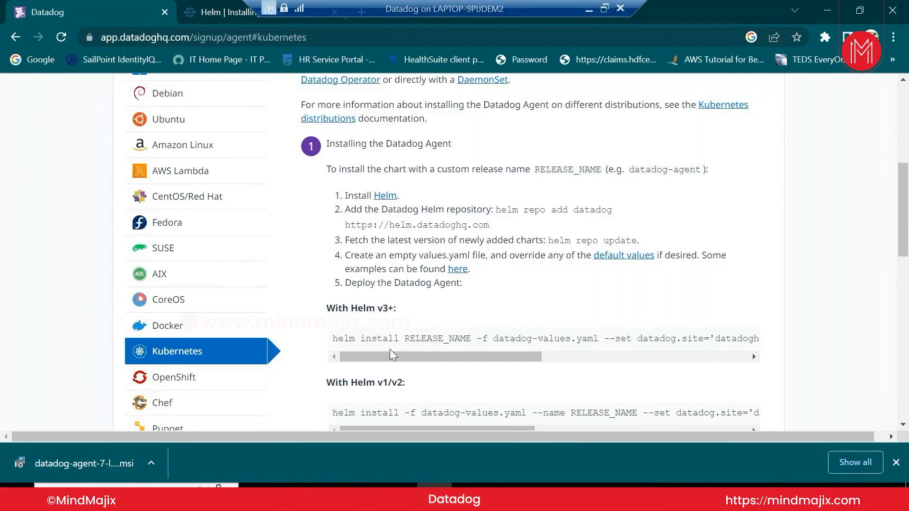
# Highlight the datadog-values.yaml file name in the log collection step
pyautogui.scroll(-5, 393, 352)
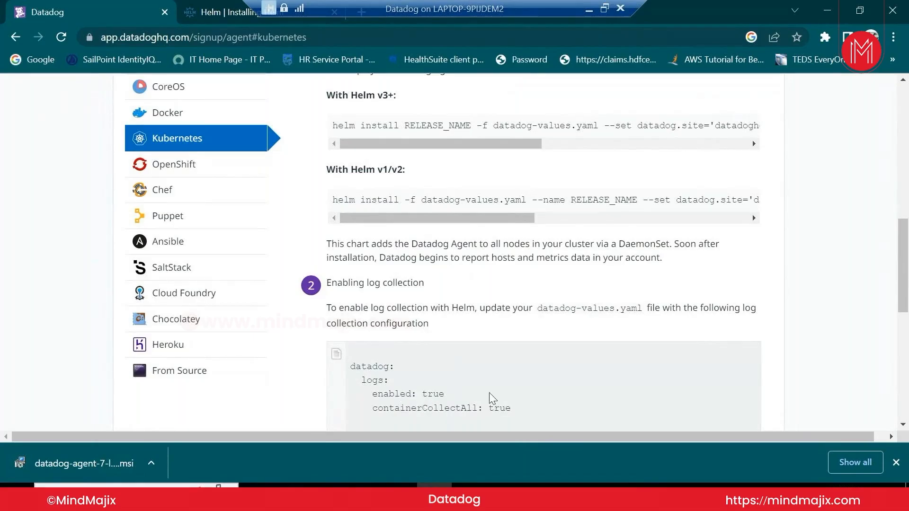
pyautogui.moveTo(538, 308); pyautogui.dragTo(645, 310)
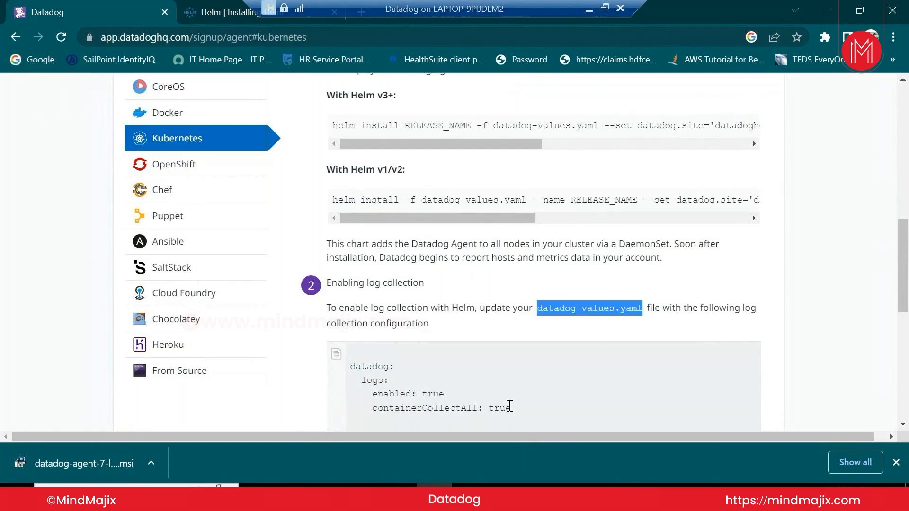
pyautogui.scroll(-4, 505, 408)
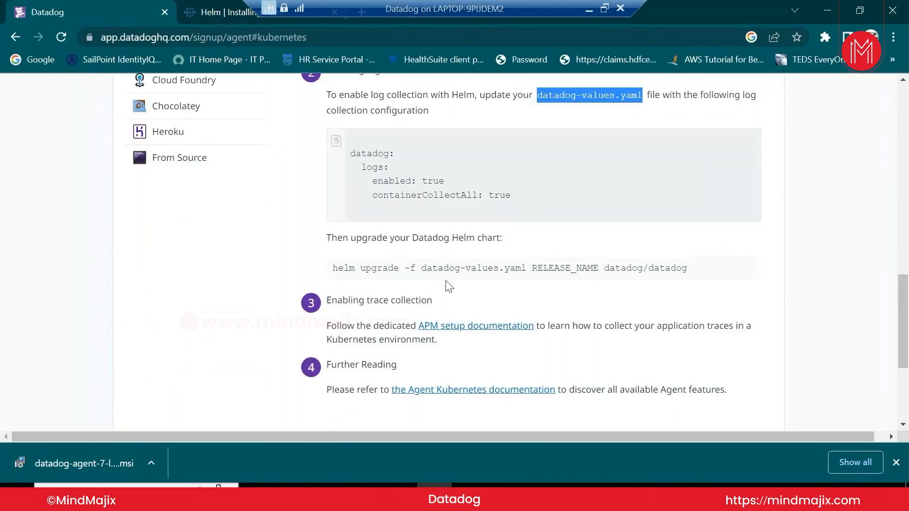
pyautogui.scroll(7, 551, 303)
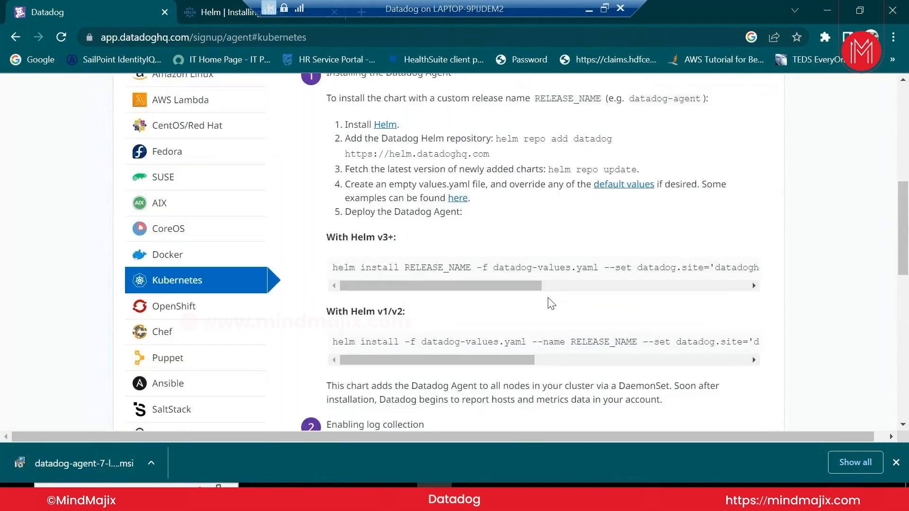
pyautogui.scroll(1, 551, 303)
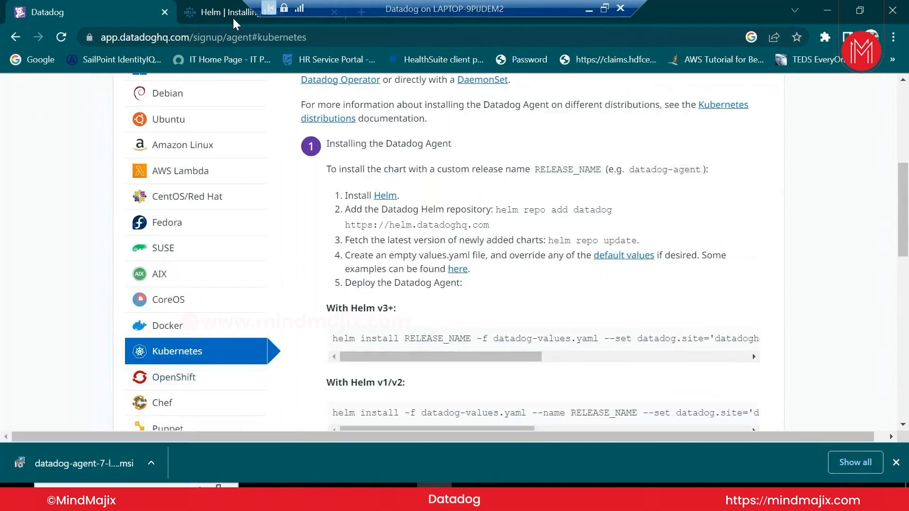
pyautogui.moveTo(232, 20)
pyautogui.scroll(-2, 508, 204)
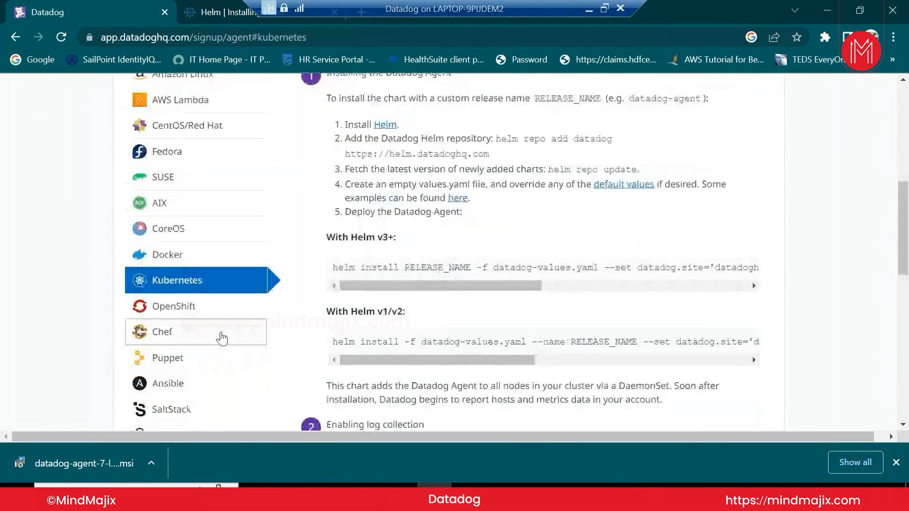
pyautogui.scroll(-2, 221, 338)
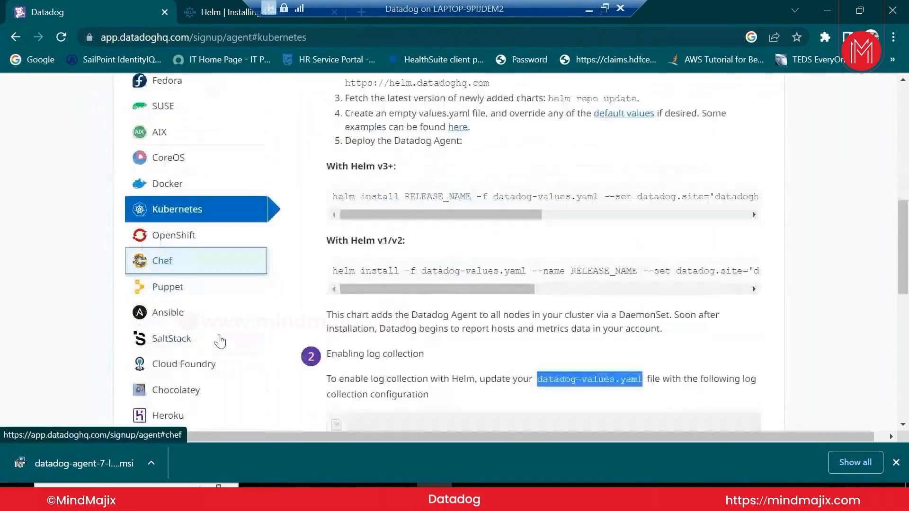
# View the Chef, Puppet and Ansible agent install instructions, returning to Puppet
pyautogui.click(197, 261)
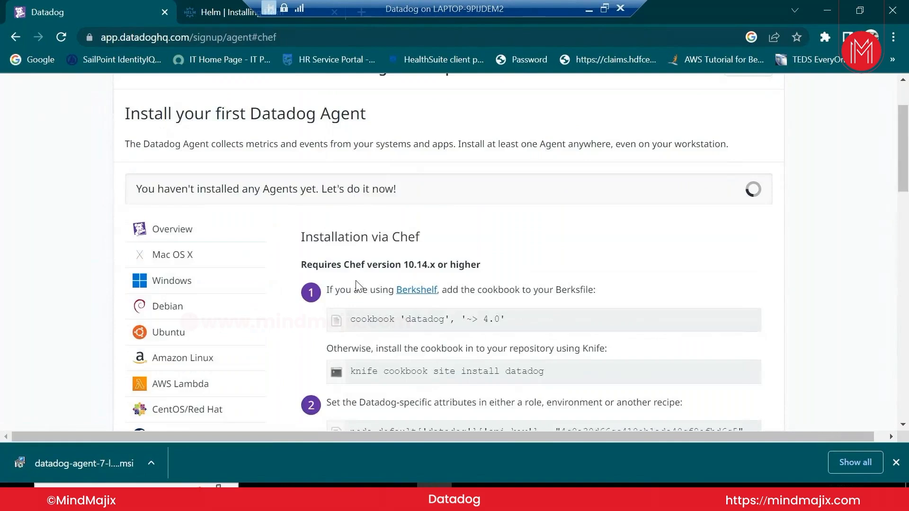
pyautogui.scroll(-3, 358, 286)
pyautogui.scroll(-4, 228, 331)
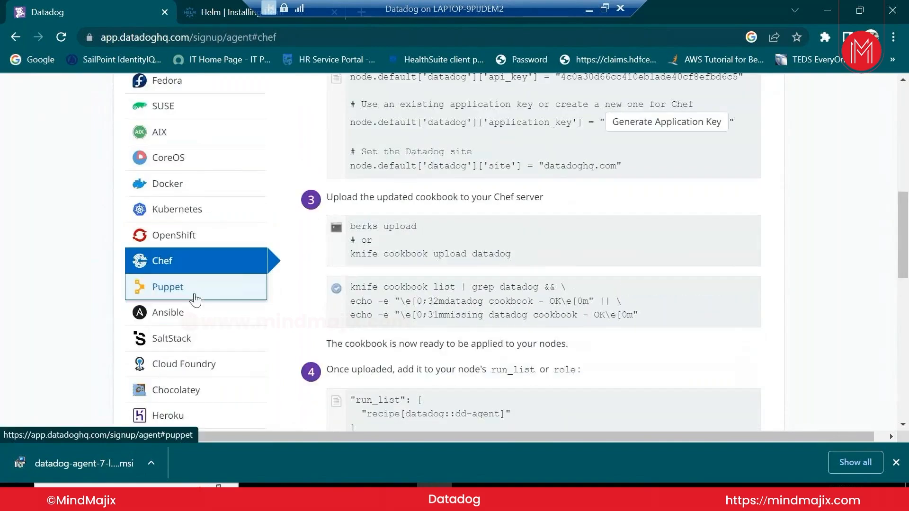
pyautogui.click(191, 286)
pyautogui.click(194, 314)
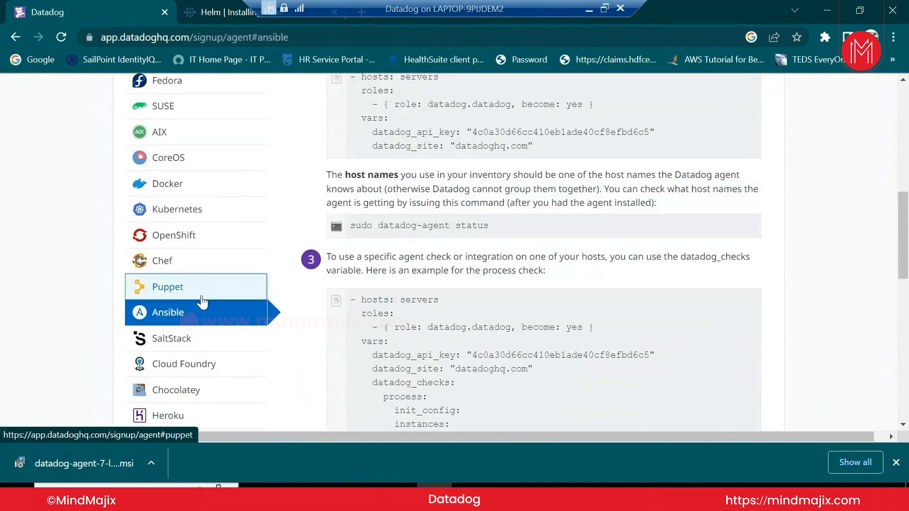
pyautogui.click(192, 287)
# Scroll through the Puppet steps and open the Cloud Foundry install instructions
pyautogui.scroll(3, 552, 279)
pyautogui.scroll(3, 514, 301)
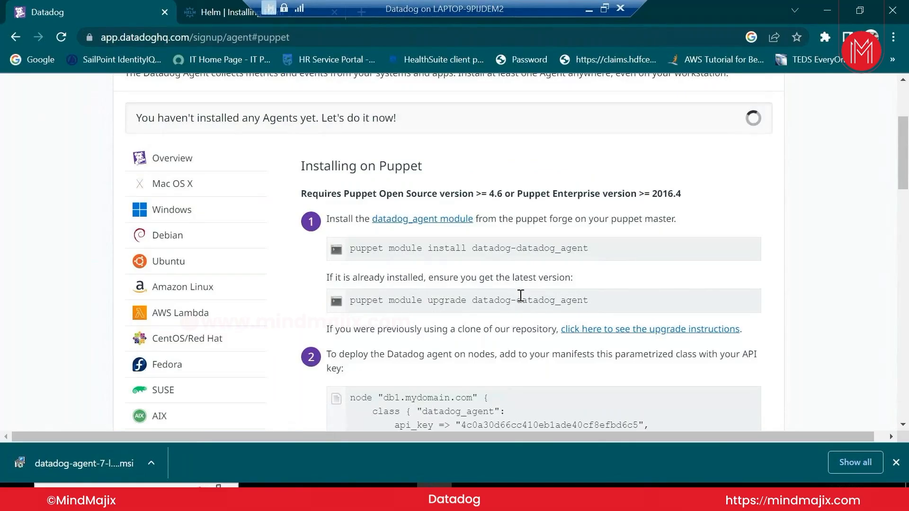
pyautogui.scroll(-5, 520, 295)
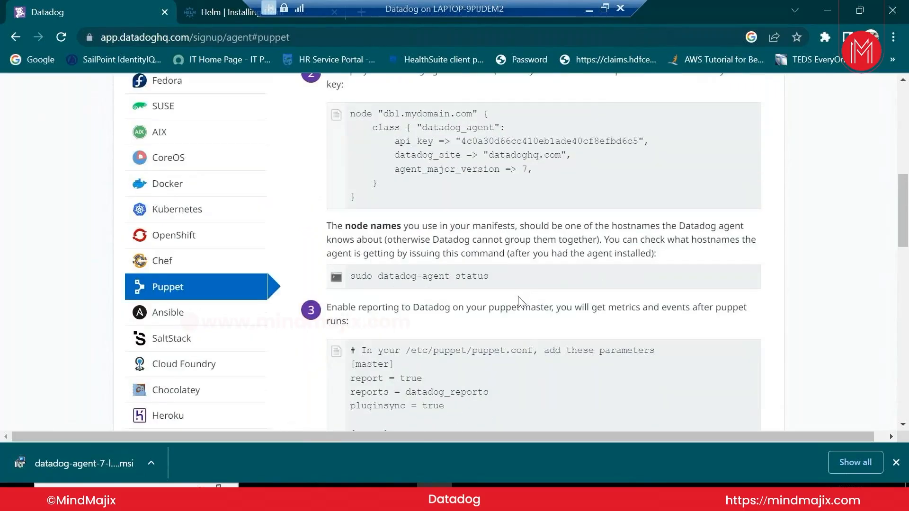
pyautogui.scroll(-1, 520, 303)
pyautogui.click(207, 307)
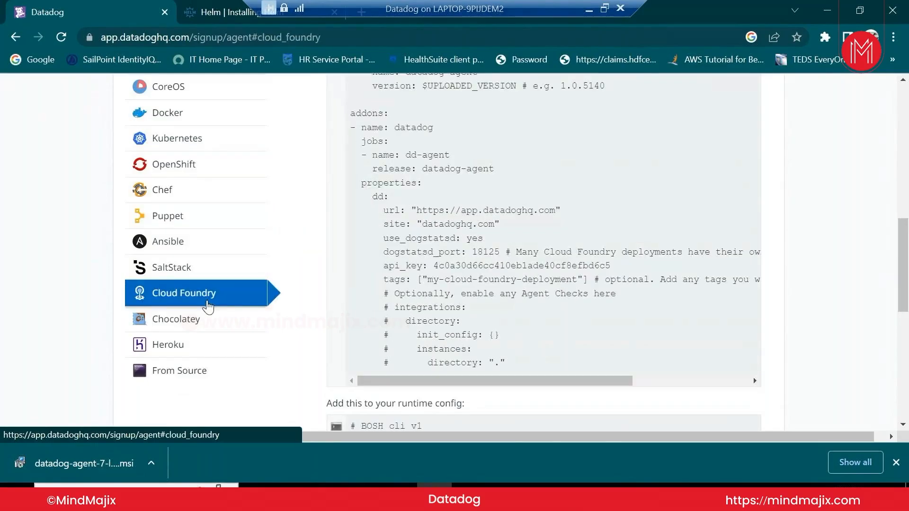
pyautogui.scroll(3, 813, 324)
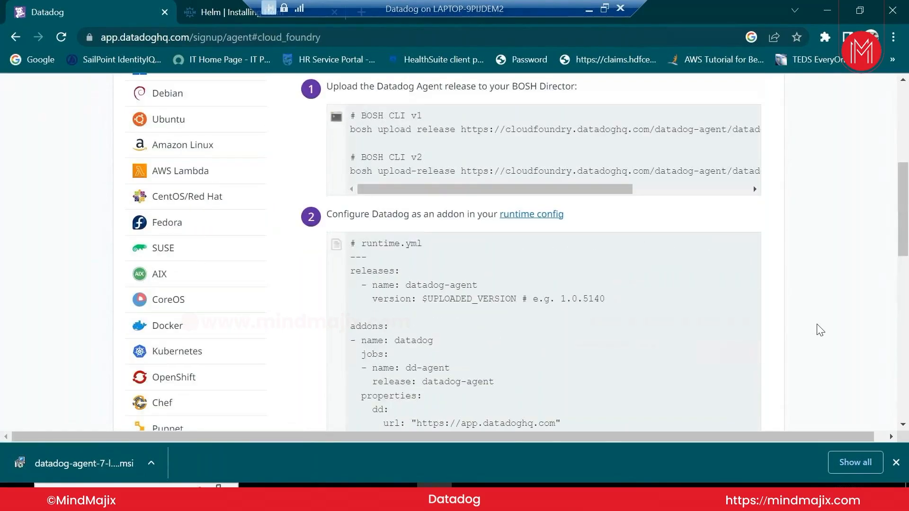
pyautogui.scroll(3, 820, 330)
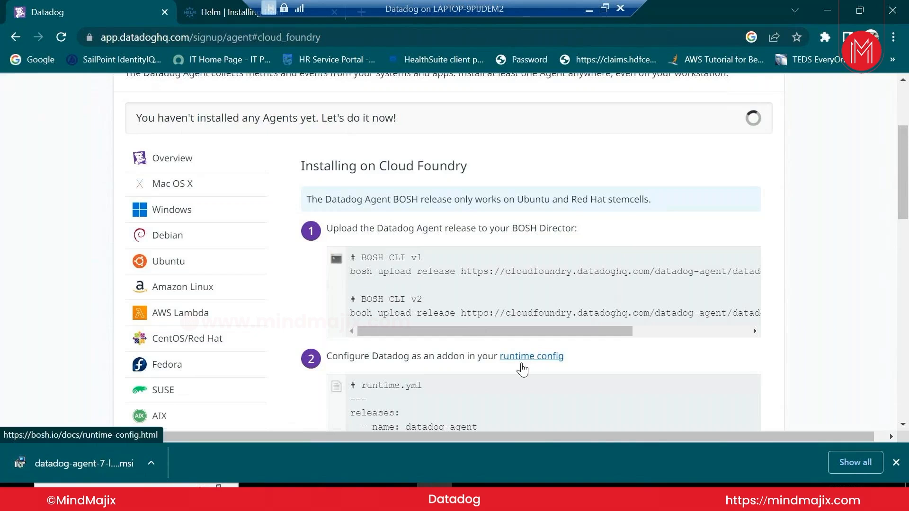
pyautogui.scroll(-3, 524, 365)
pyautogui.scroll(-3, 524, 368)
pyautogui.scroll(-2, 523, 368)
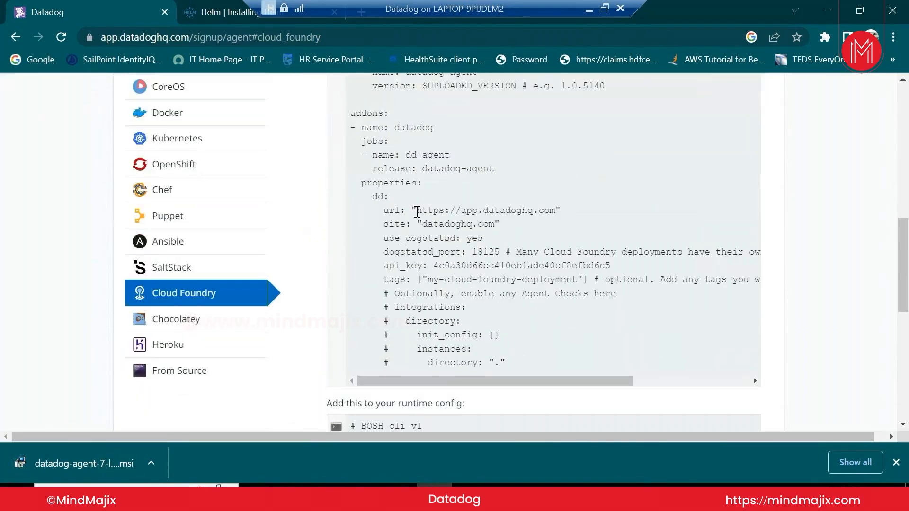
pyautogui.moveTo(412, 210); pyautogui.dragTo(564, 214)
pyautogui.scroll(-5, 538, 244)
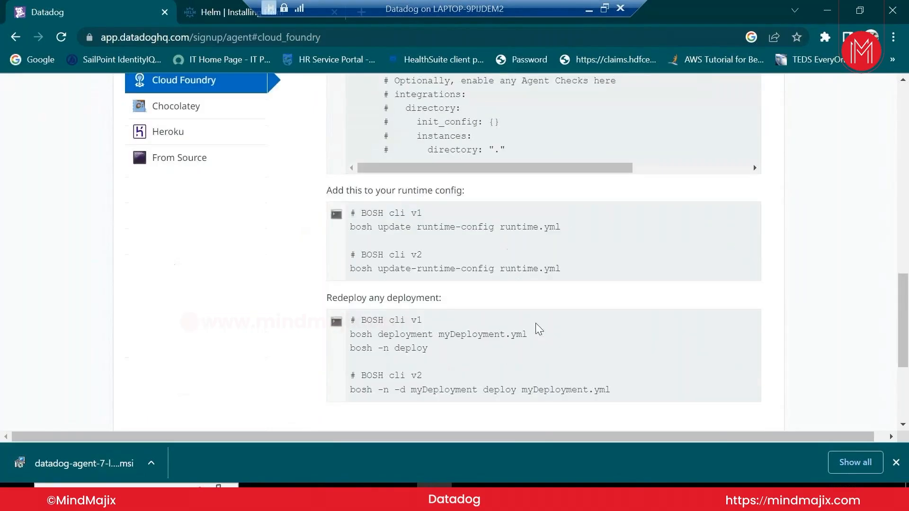
pyautogui.scroll(-2, 535, 323)
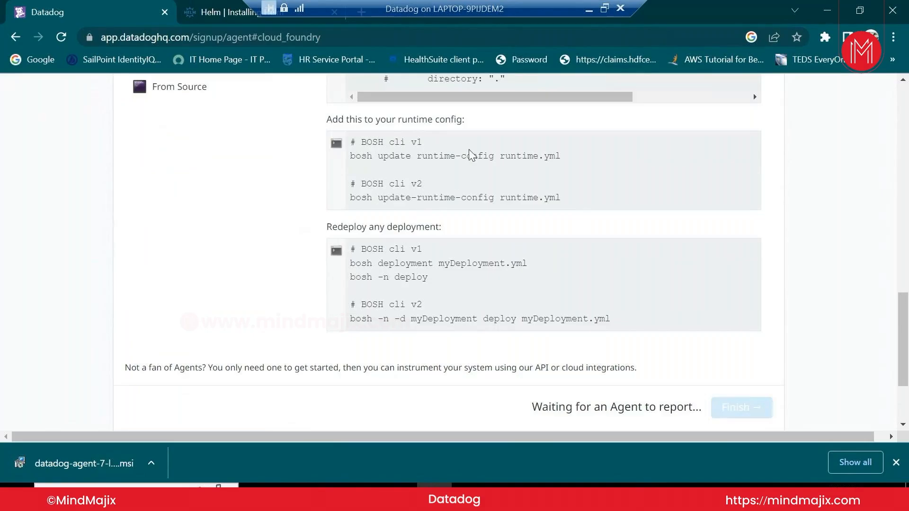
pyautogui.scroll(3, 490, 314)
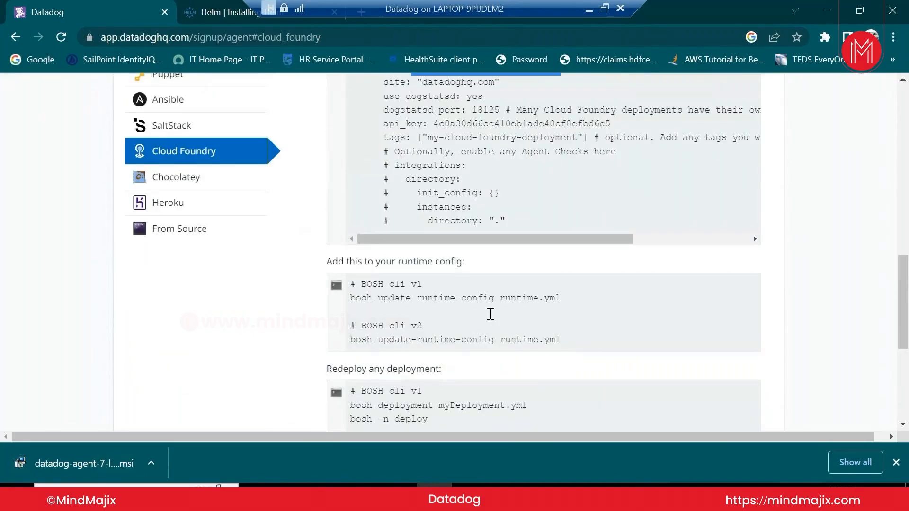
pyautogui.scroll(6, 489, 317)
pyautogui.scroll(6, 311, 275)
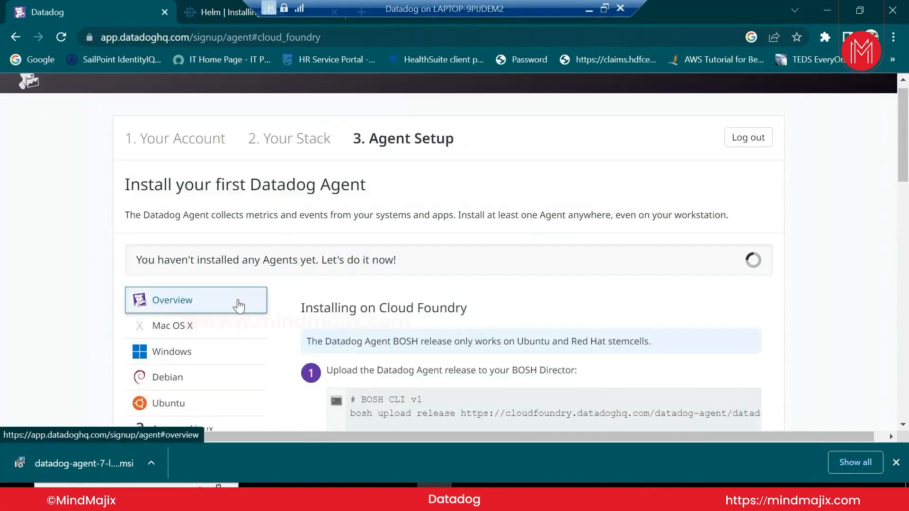
pyautogui.scroll(-3, 238, 306)
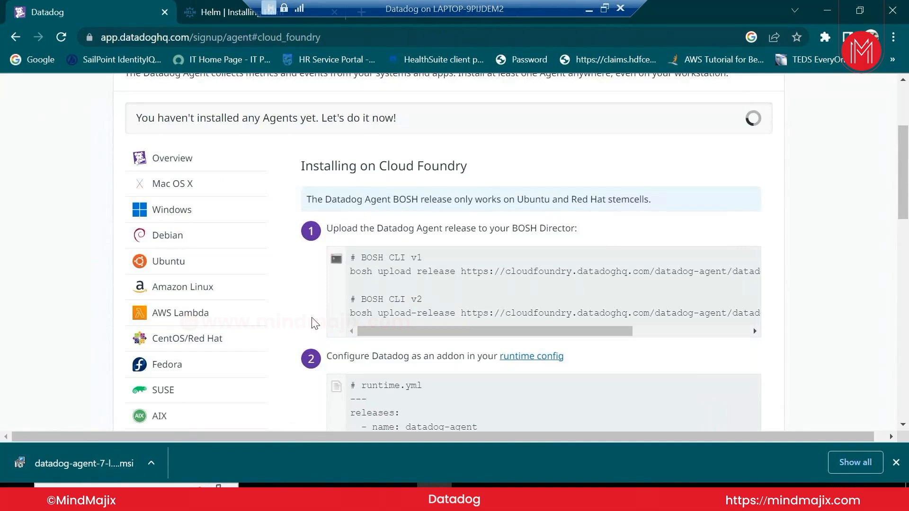
# Show the Windows install instructions and run the downloaded datadog-agent-7-latest.amd64.msi installer
pyautogui.click(197, 212)
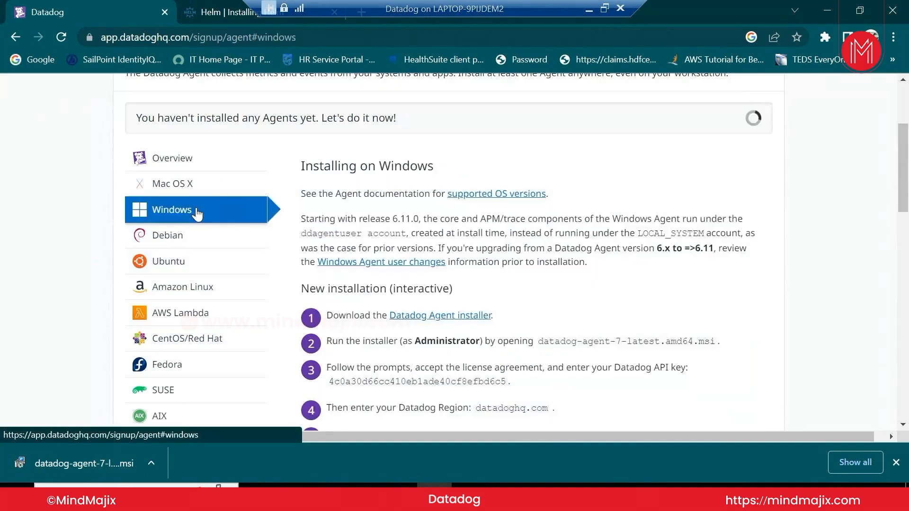
pyautogui.scroll(-15, 501, 345)
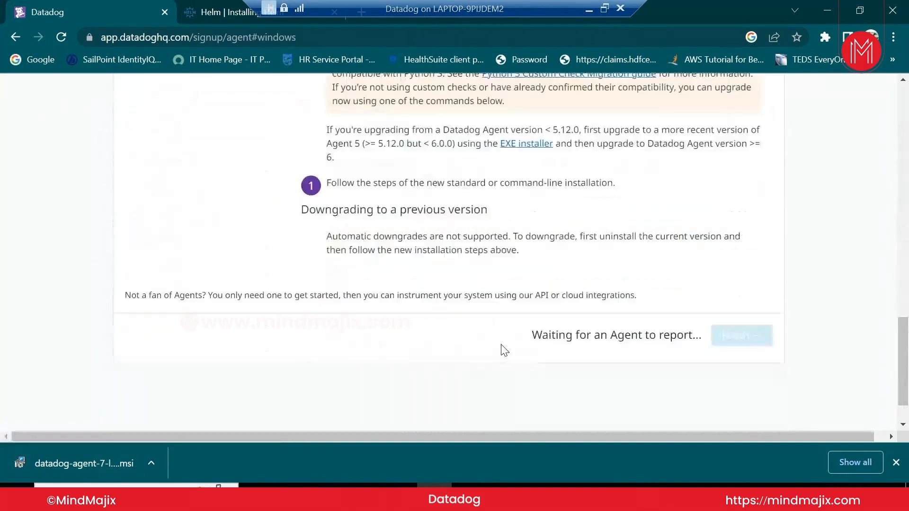
pyautogui.scroll(5, 519, 300)
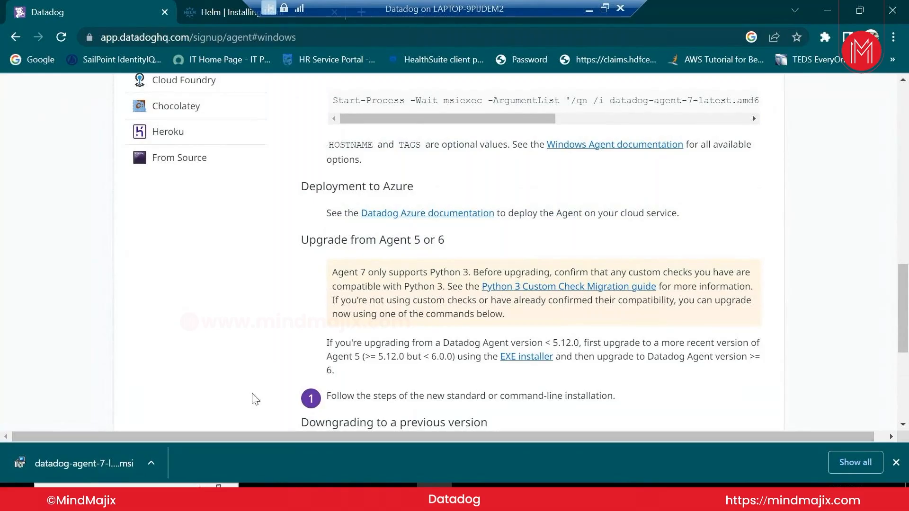
pyautogui.scroll(8, 258, 400)
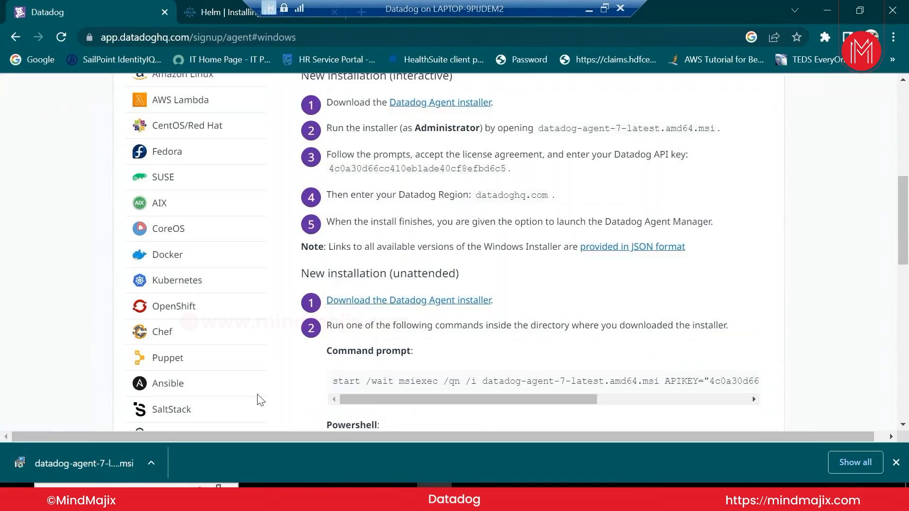
pyautogui.scroll(3, 260, 400)
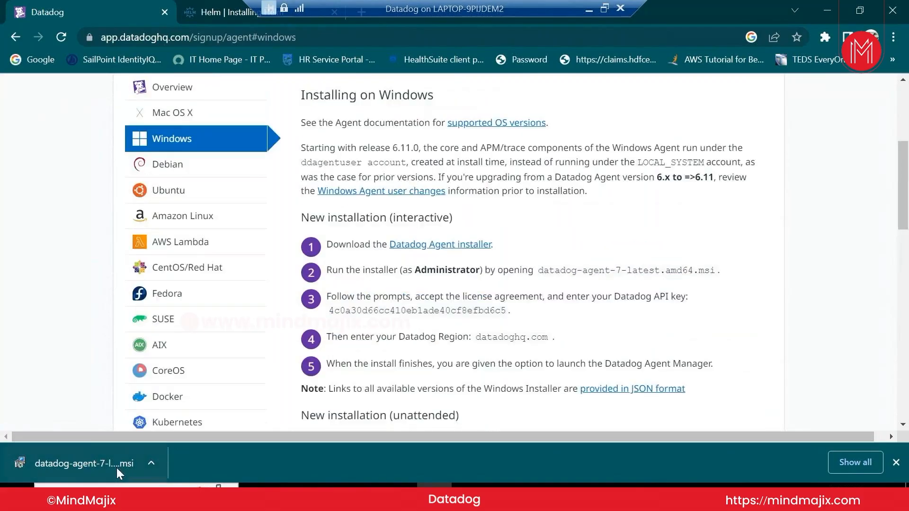
pyautogui.click(116, 468)
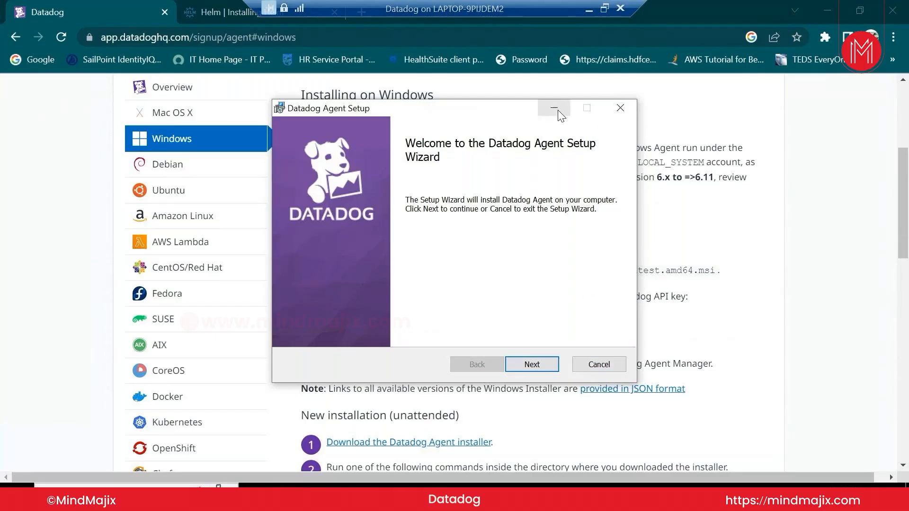
# Accept the license agreement and advance the setup wizard to the API Key step
pyautogui.moveTo(476, 112); pyautogui.dragTo(585, 126)
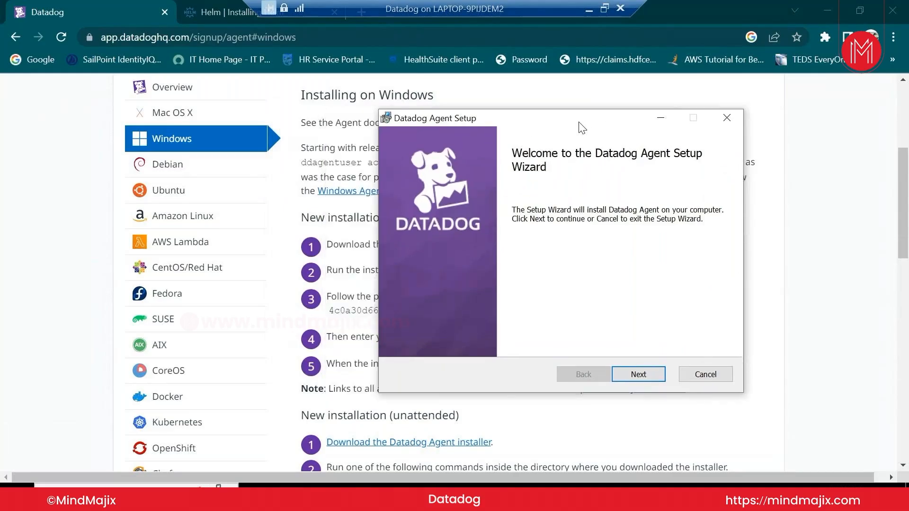
pyautogui.click(646, 374)
pyautogui.click(545, 338)
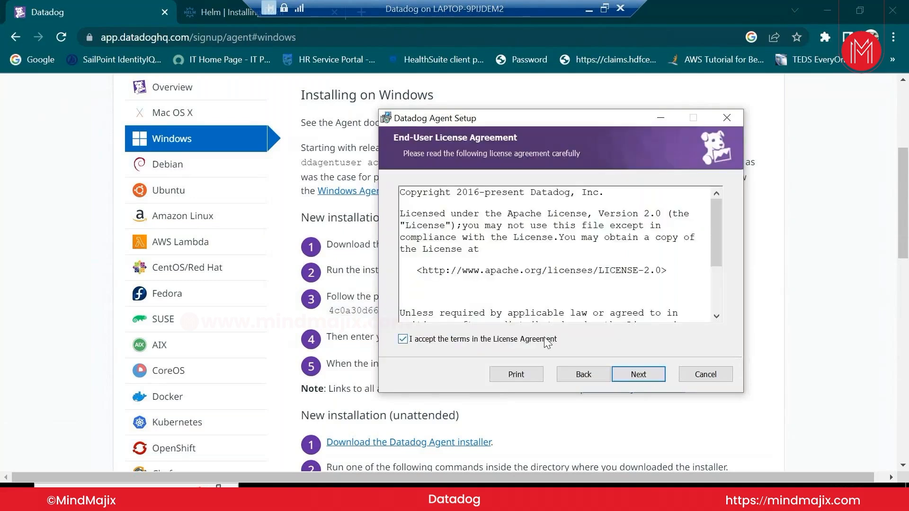
pyautogui.moveTo(712, 249); pyautogui.dragTo(694, 324)
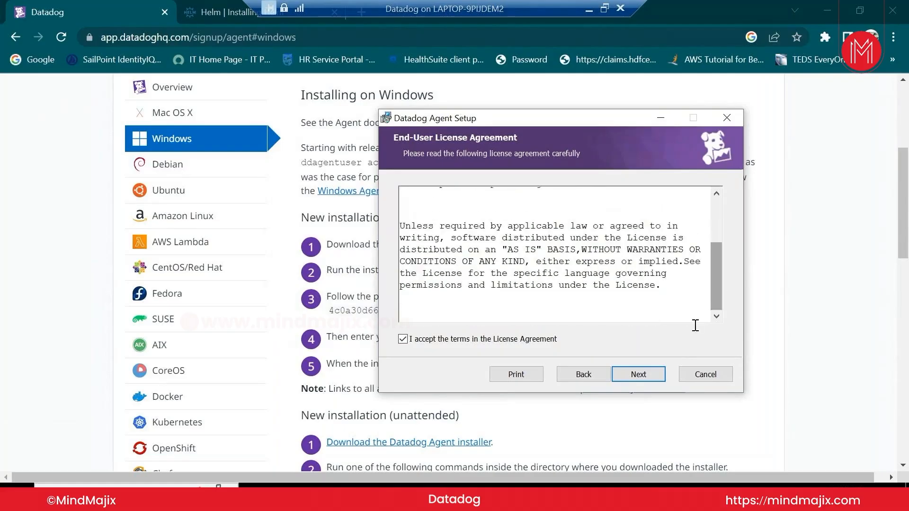
pyautogui.click(648, 376)
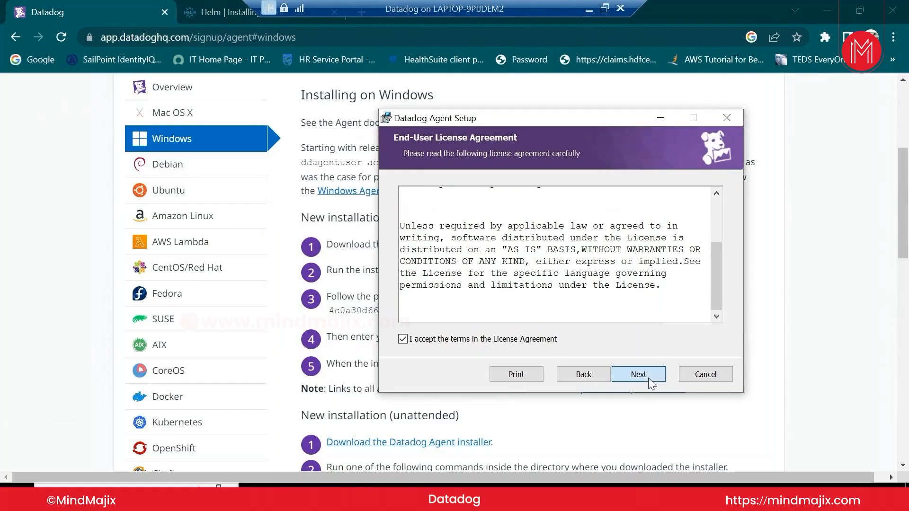
pyautogui.click(649, 378)
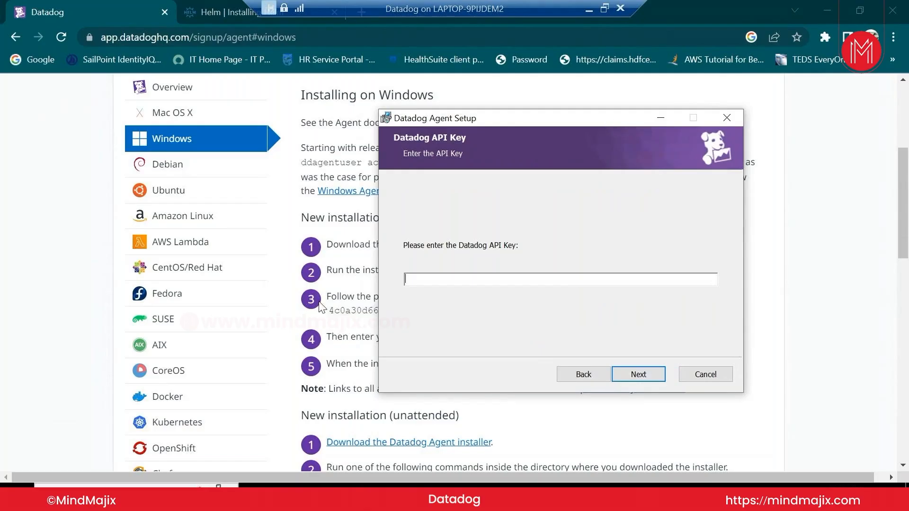
# Copy the API key from the Windows instructions page and paste it into the wizard
pyautogui.click(351, 289)
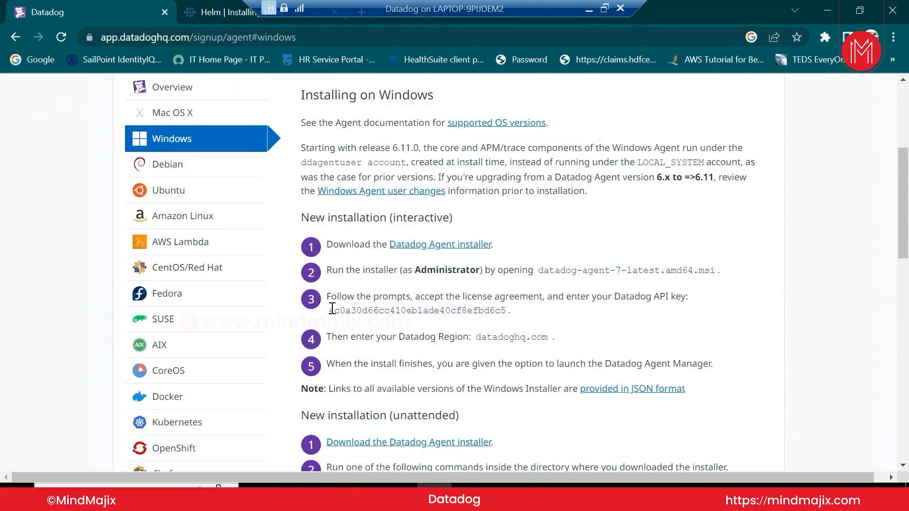
pyautogui.moveTo(332, 308); pyautogui.dragTo(503, 314)
pyautogui.hotkey('ctrl', 'c')
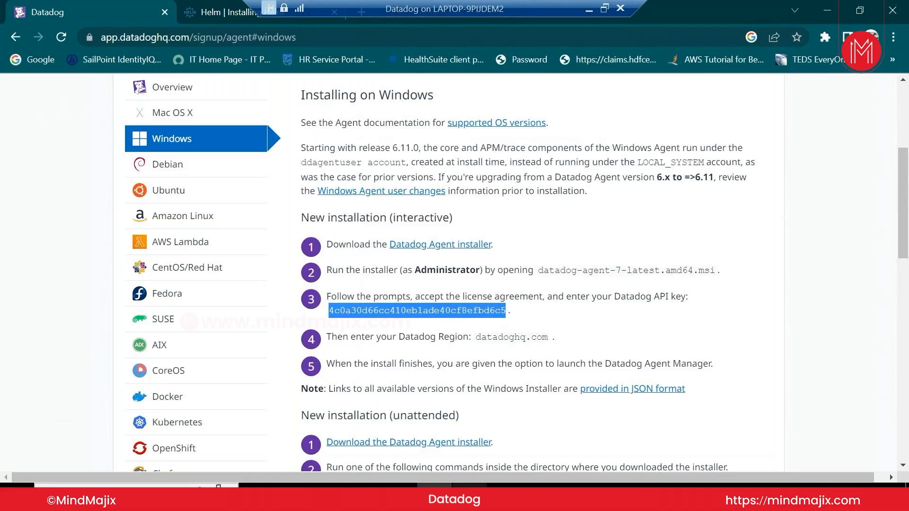
pyautogui.click(467, 496)
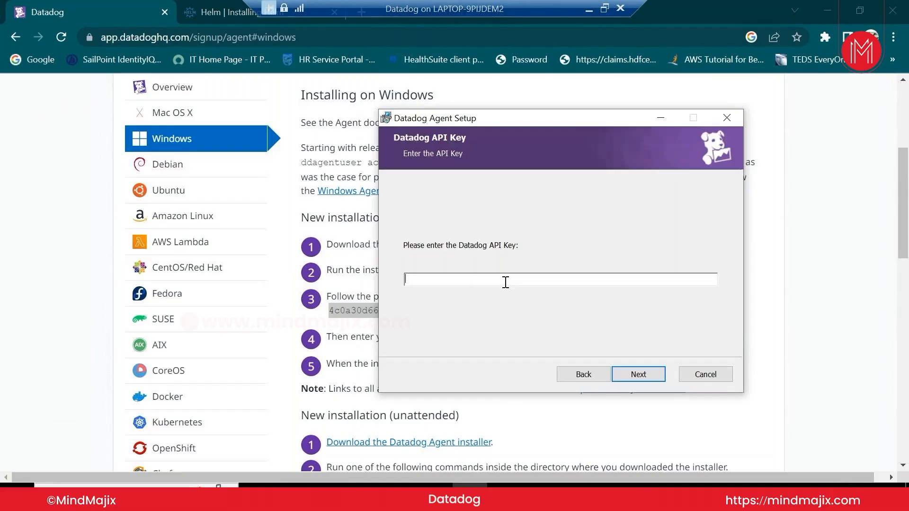
pyautogui.hotkey('ctrl', 'v')
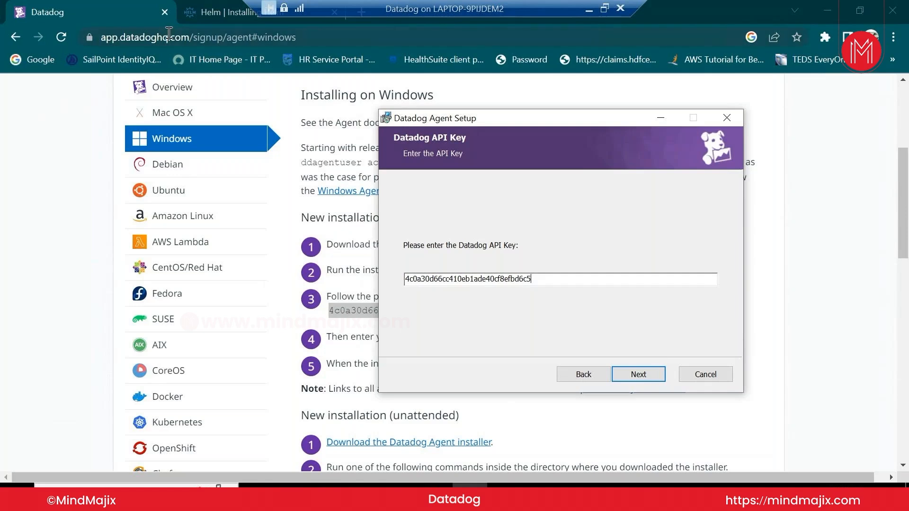
# Set the region to datadoghq.com, copied from the instructions page, and continue
pyautogui.click(638, 376)
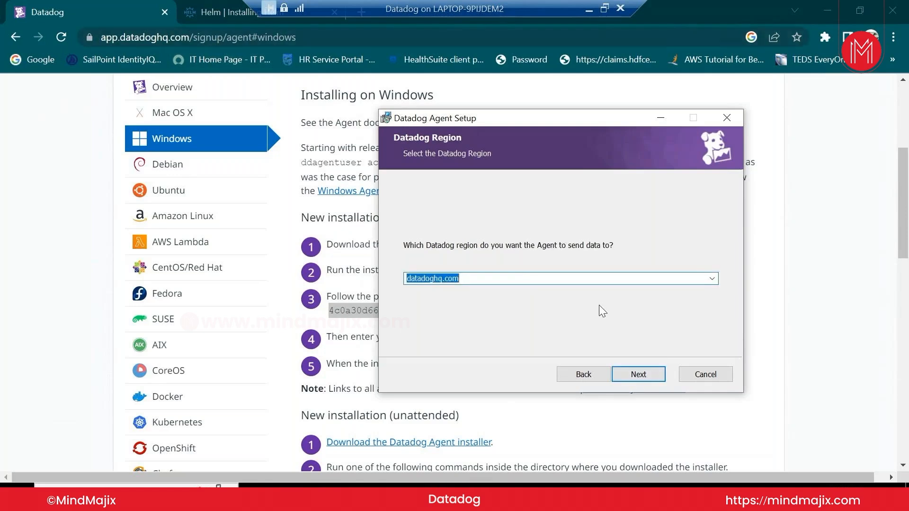
pyautogui.moveTo(593, 117); pyautogui.dragTo(401, 62)
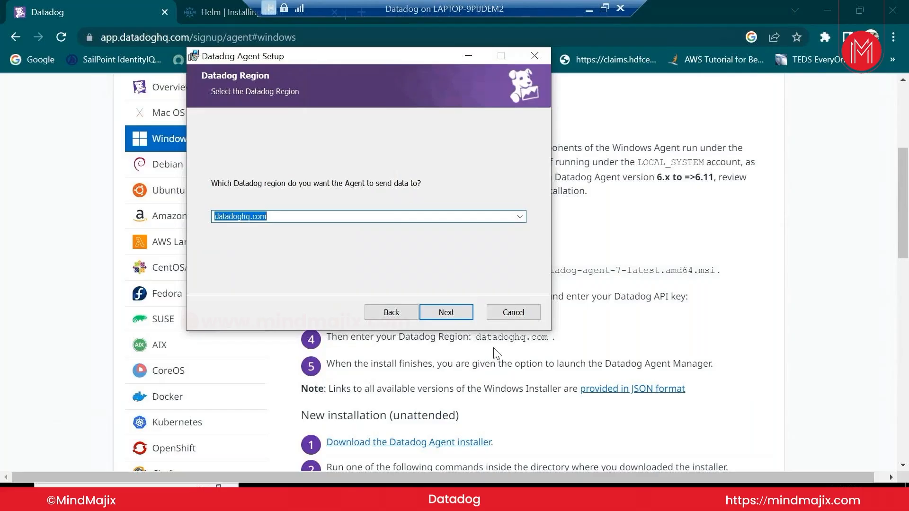
pyautogui.click(243, 216)
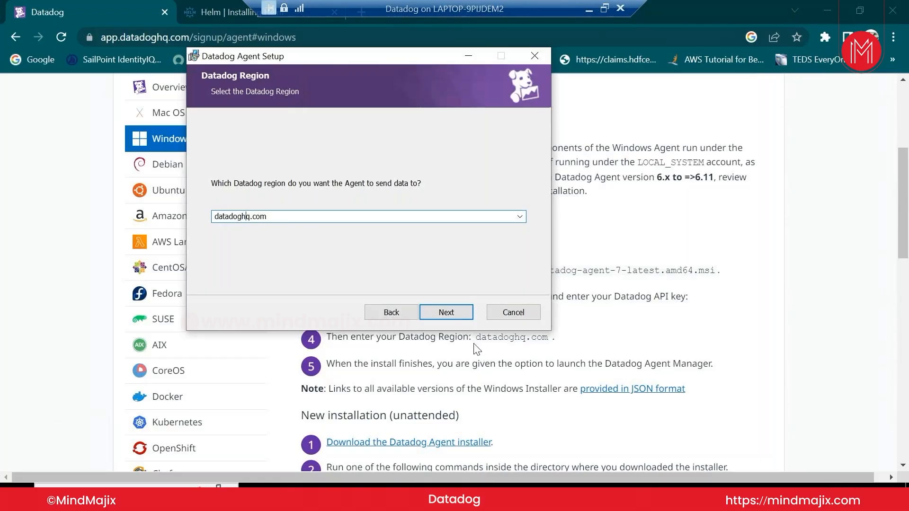
pyautogui.moveTo(404, 56); pyautogui.dragTo(733, 27)
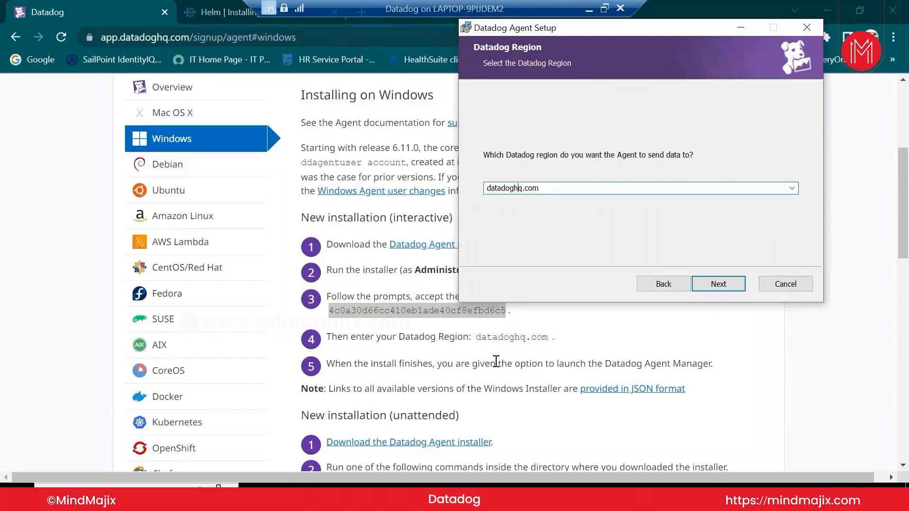
pyautogui.moveTo(476, 339); pyautogui.dragTo(549, 338)
pyautogui.hotkey('ctrl', 'c')
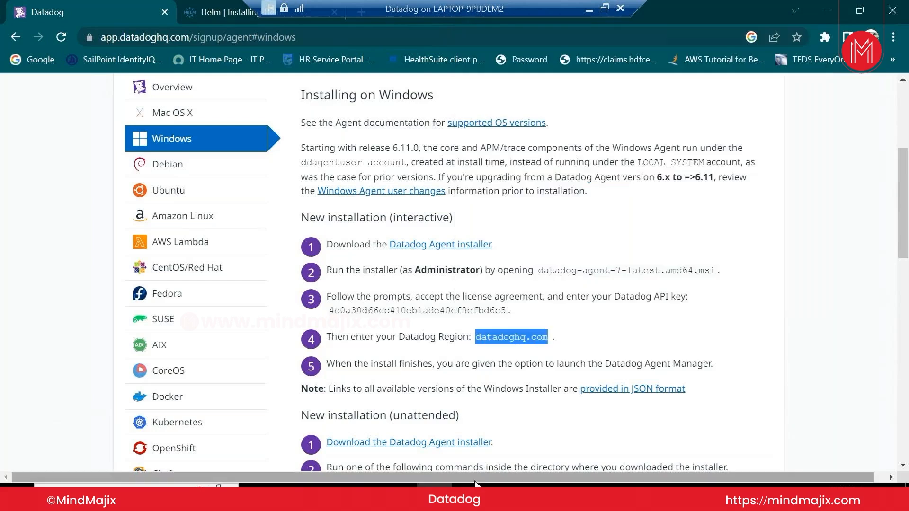
pyautogui.click(474, 483)
pyautogui.hotkey('ctrl', 'v')
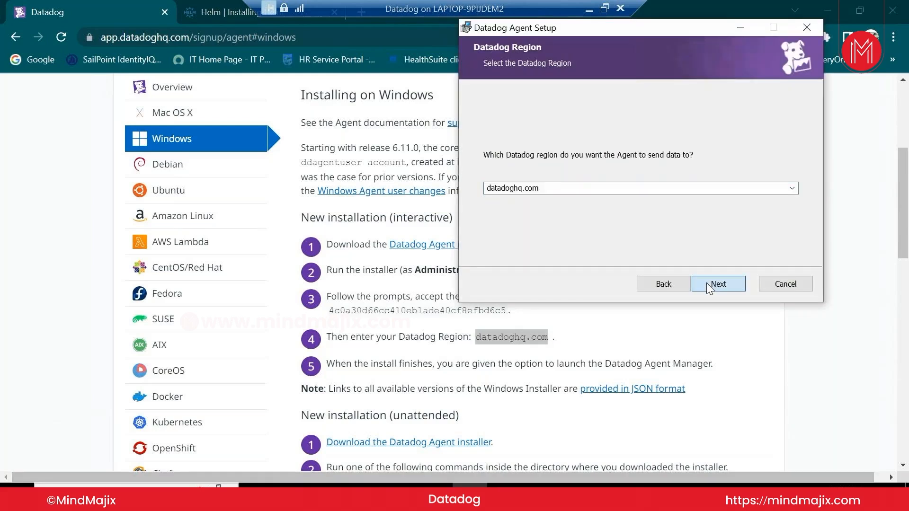
pyautogui.click(706, 282)
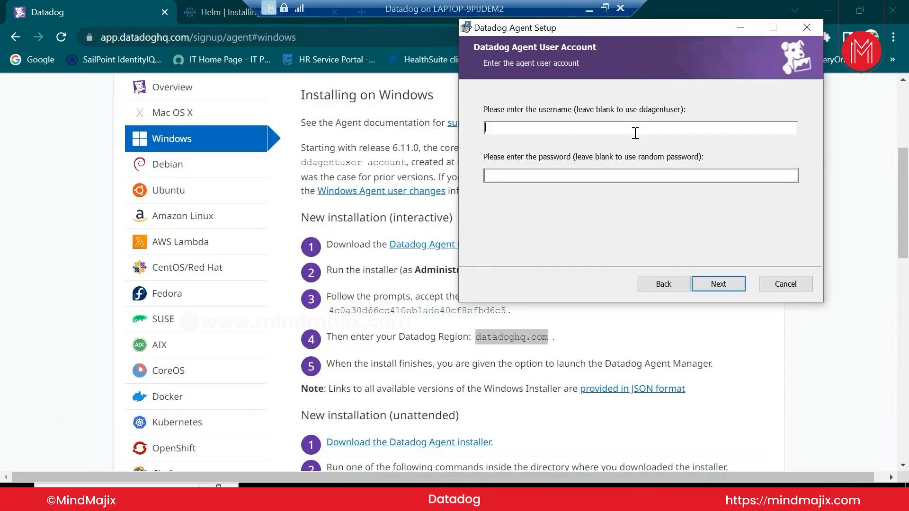
# Enter ddagentuser as the agent username with a password and reach Ready to install
pyautogui.moveTo(675, 27); pyautogui.dragTo(651, 85)
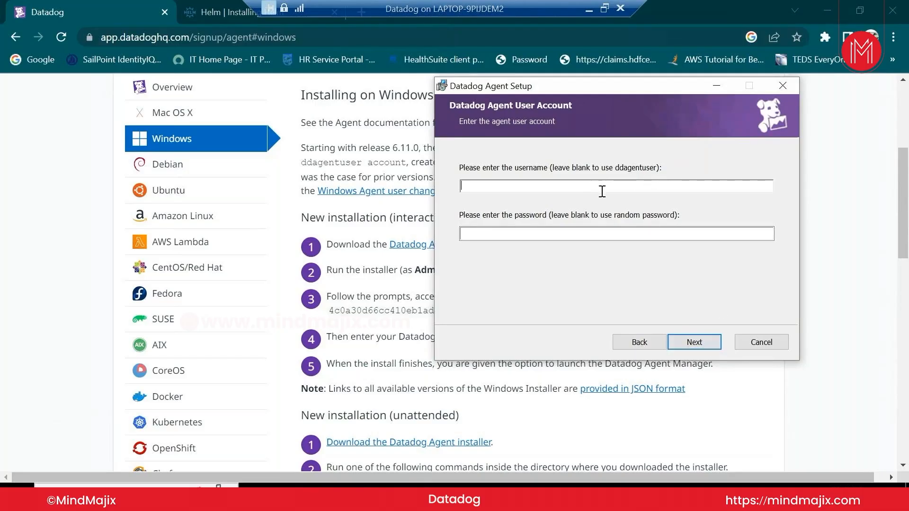
pyautogui.write('ddagentuser')
pyautogui.press('Tab')
pyautogui.write('12345')
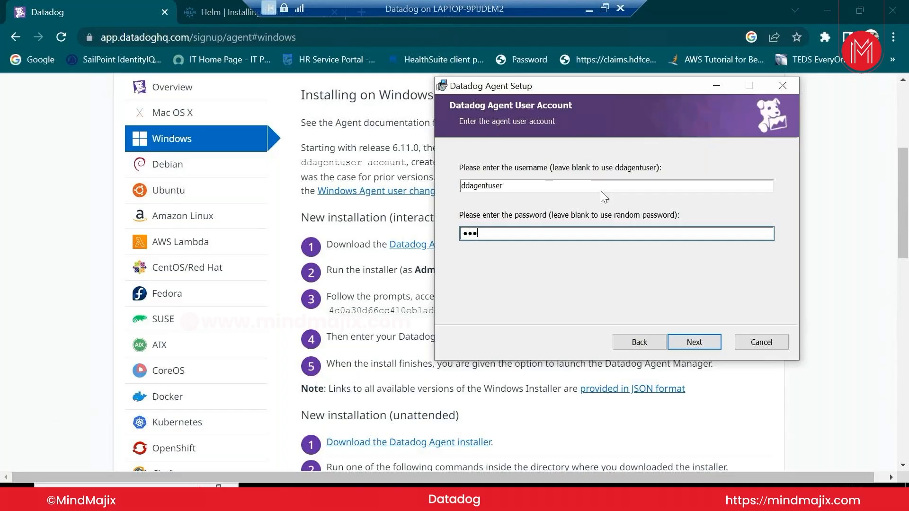
pyautogui.write('678')
pyautogui.click(702, 348)
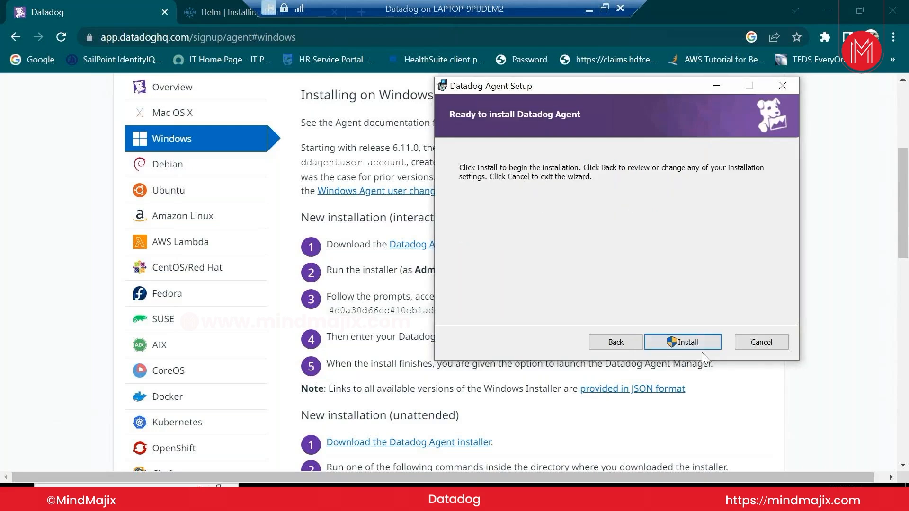
# Install the agent, approve the UAC prompt, and finish with Launch Datadog Agent Manager ticked
pyautogui.click(703, 345)
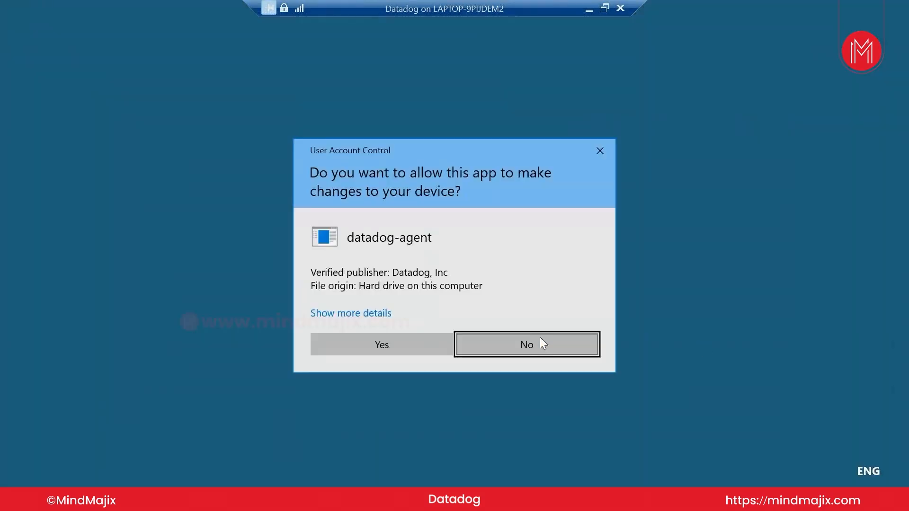
pyautogui.click(425, 347)
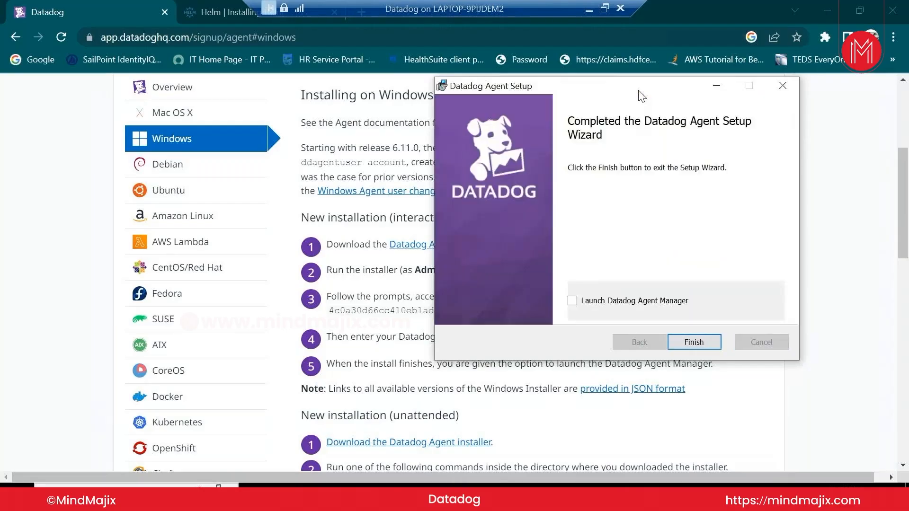
pyautogui.click(653, 300)
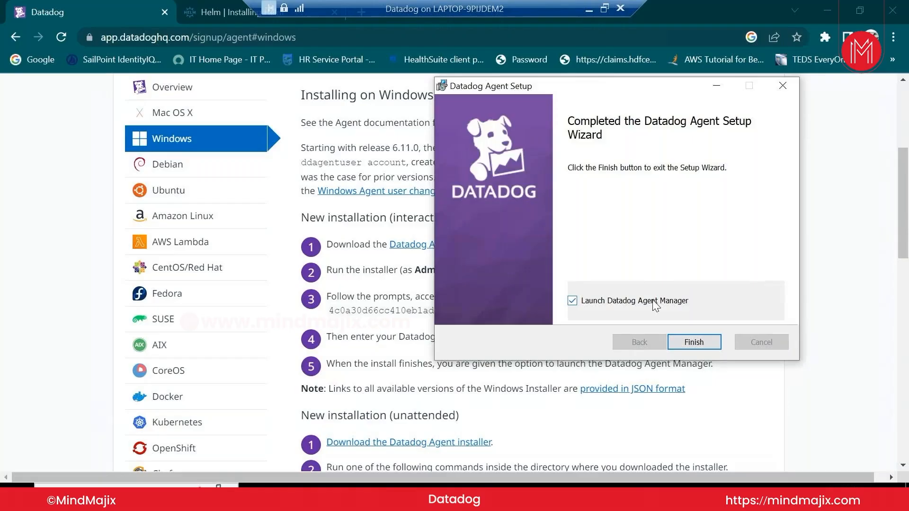
pyautogui.click(700, 345)
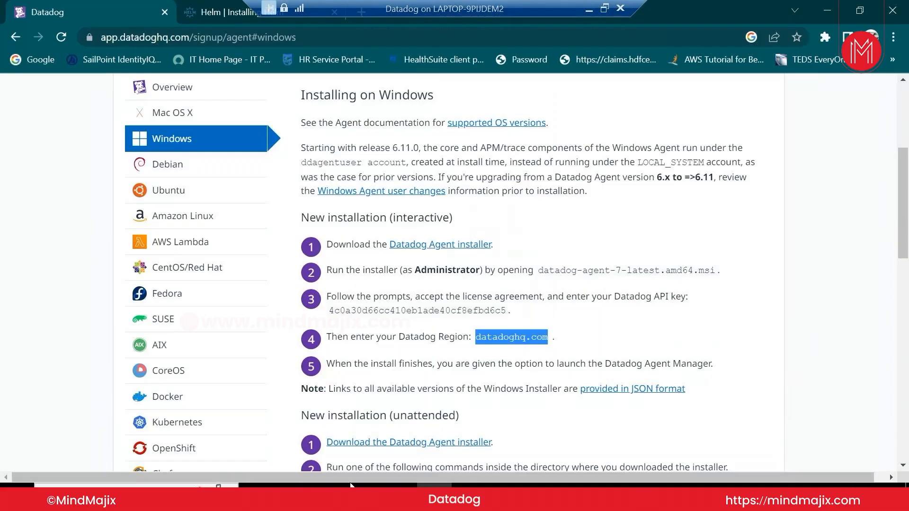
# Open File Explorer on Local Disk (C:) with hidden items shown
pyautogui.click(434, 497)
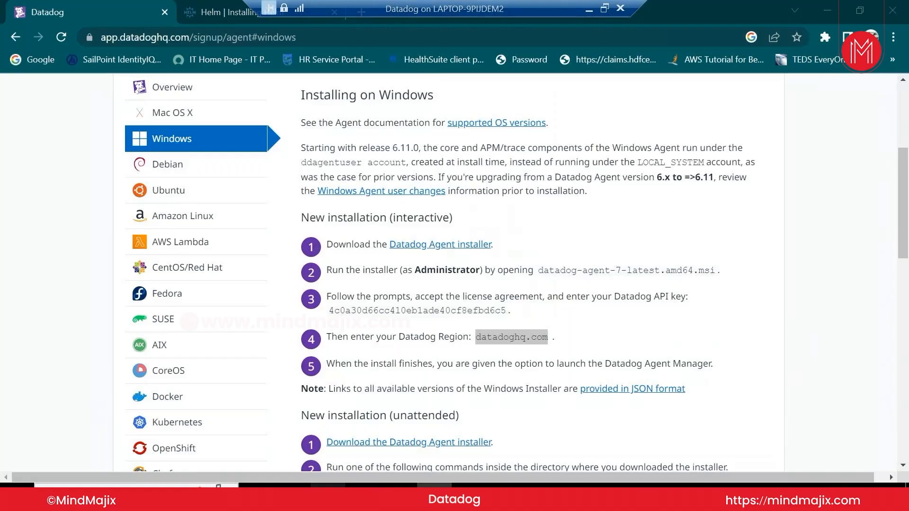
pyautogui.click(328, 496)
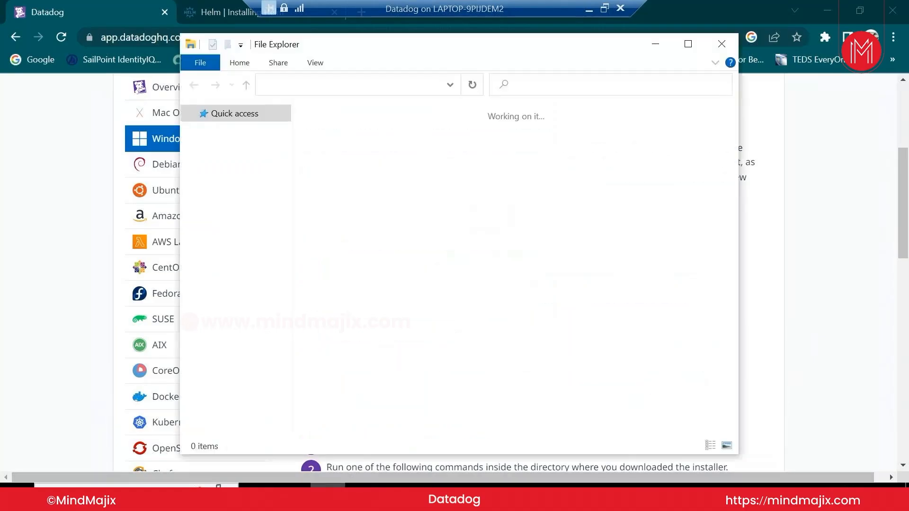
pyautogui.click(266, 237)
pyautogui.doubleClick(350, 325)
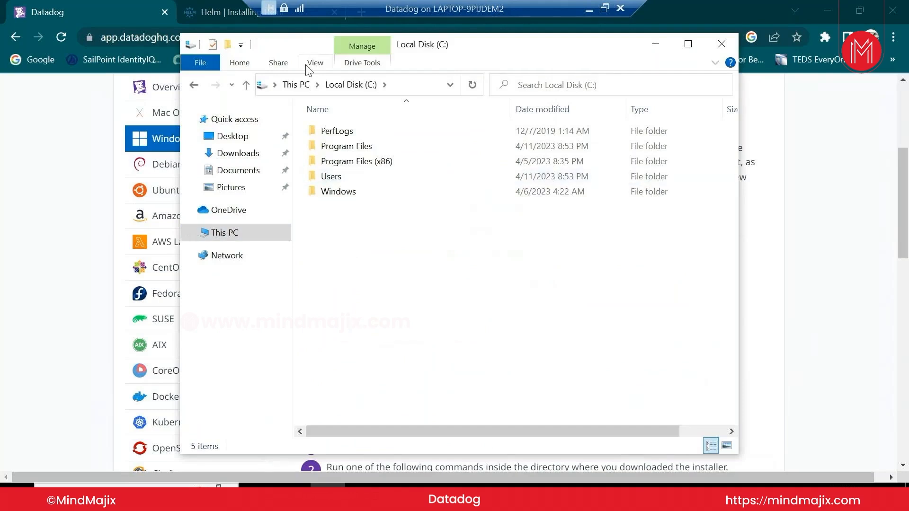
pyautogui.click(307, 65)
pyautogui.click(512, 170)
# Open C:\ProgramData\Datadog, granting folder access, then search Windows for 'dat'
pyautogui.doubleClick(396, 192)
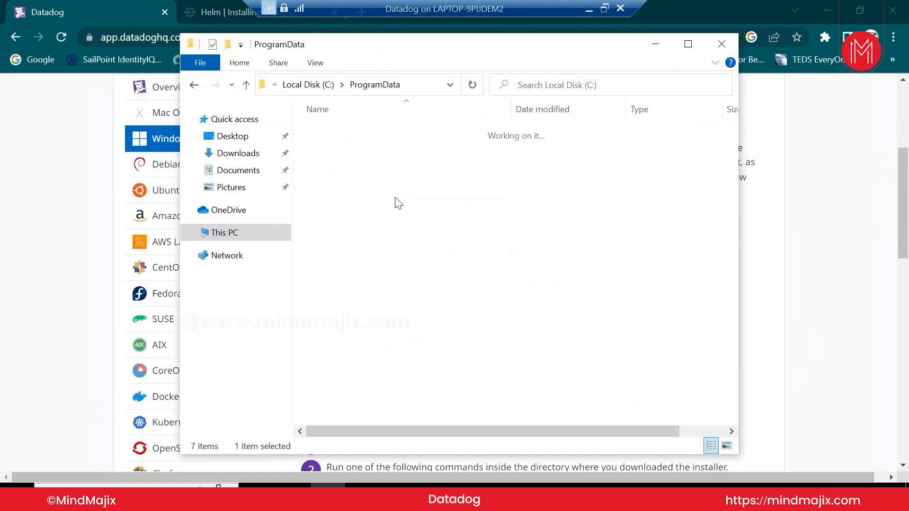
pyautogui.click(688, 44)
pyautogui.doubleClick(191, 93)
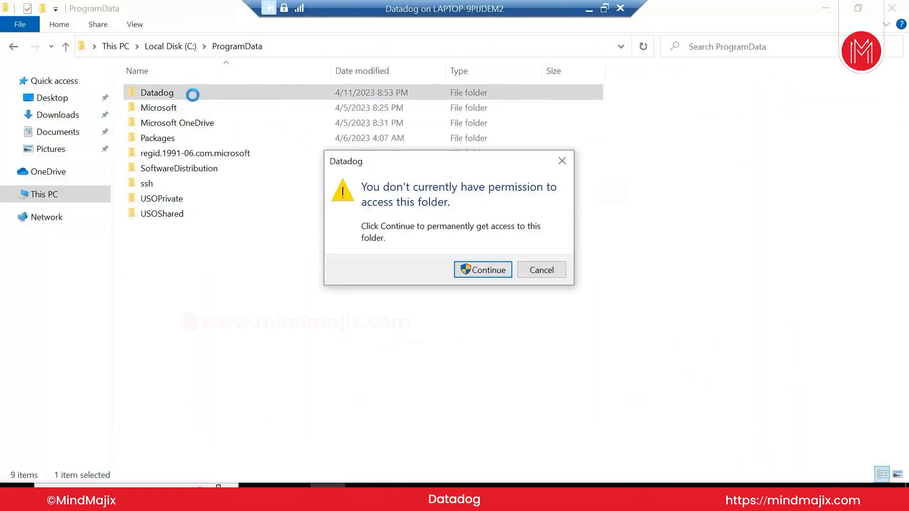
pyautogui.click(477, 269)
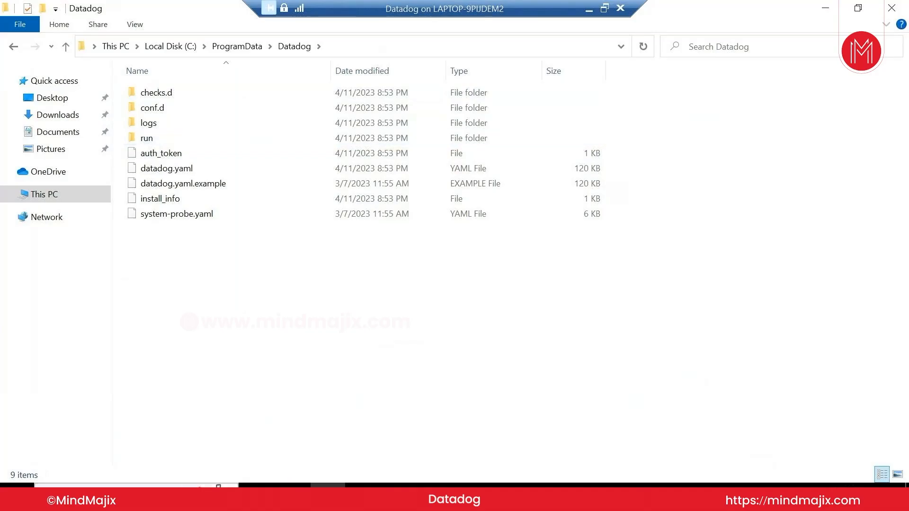
pyautogui.click(137, 495)
pyautogui.write('dat')
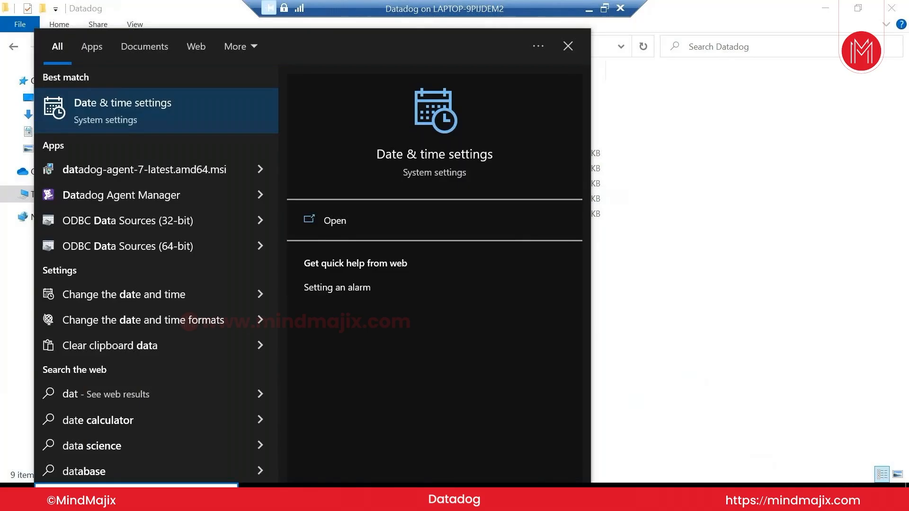
# Launch Datadog Agent Manager from the search results and approve the UAC prompt
pyautogui.click(195, 199)
pyautogui.click(379, 349)
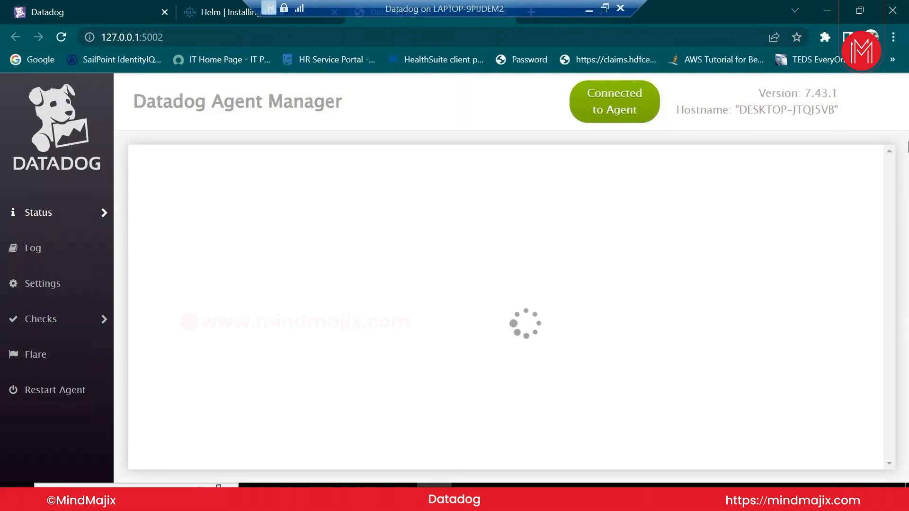
pyautogui.moveTo(491, 12); pyautogui.dragTo(567, 12)
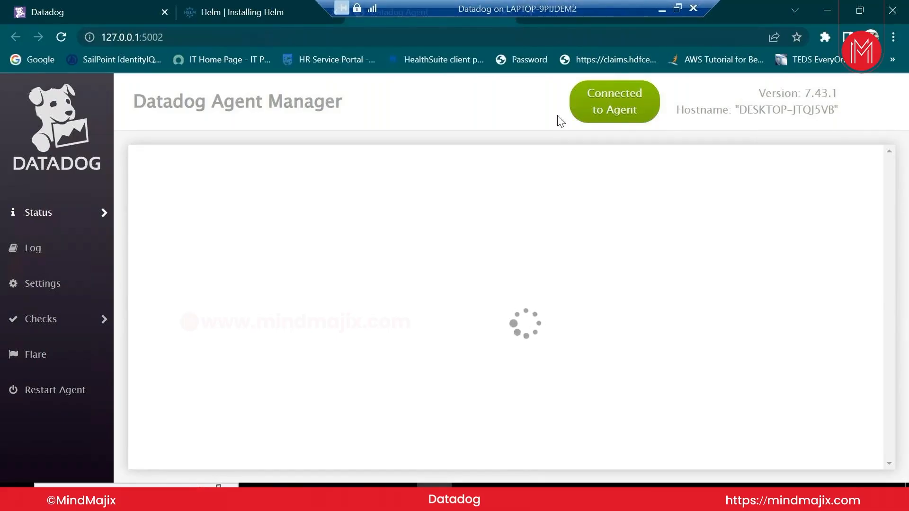
pyautogui.moveTo(94, 216)
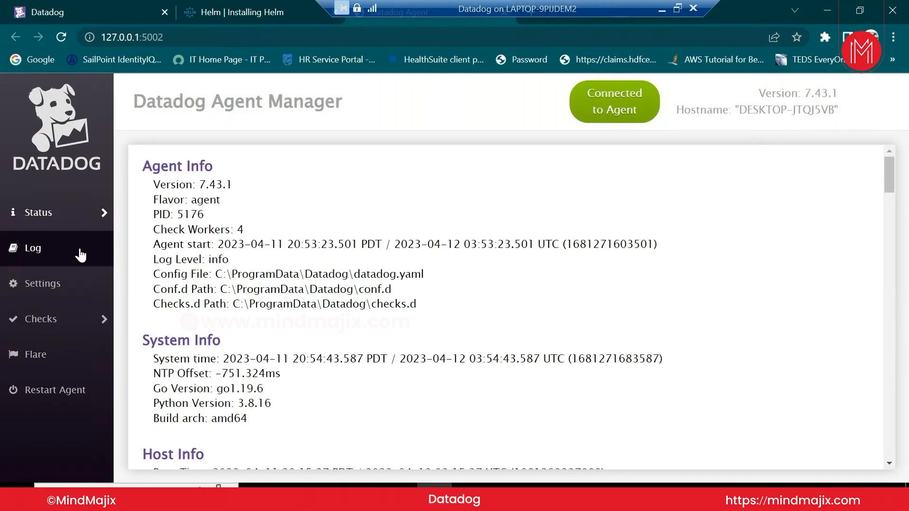
# Highlight the Agent Info, version 7.43.1, and config path C:\ProgramData\Datadog\datadog.yaml
pyautogui.moveTo(142, 167); pyautogui.dragTo(229, 220)
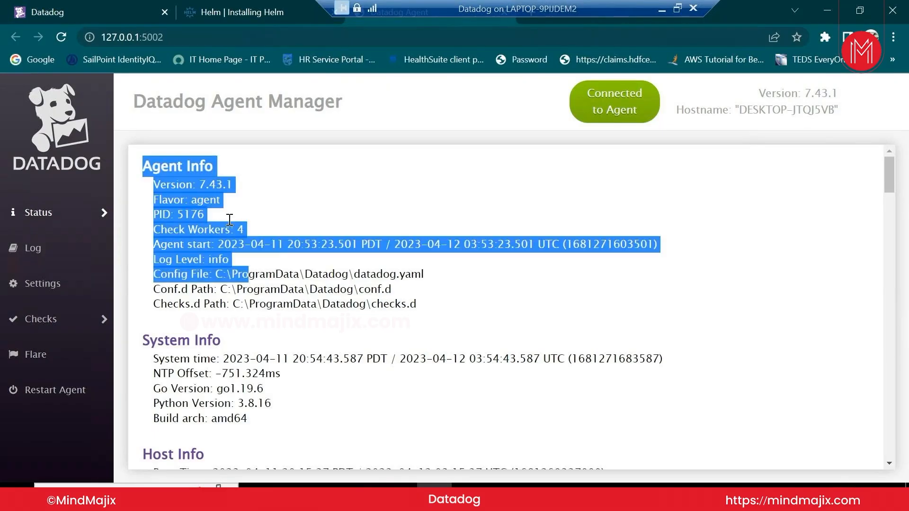
pyautogui.click(280, 252)
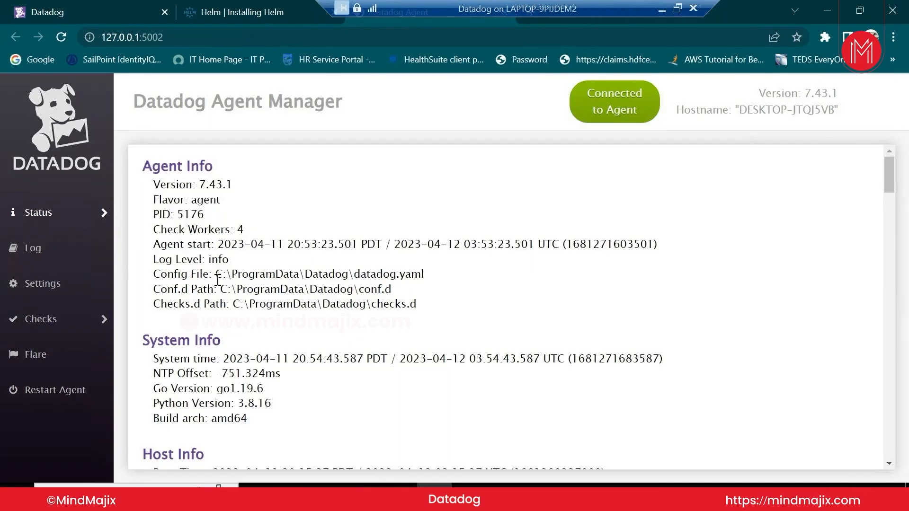
pyautogui.moveTo(216, 273); pyautogui.dragTo(425, 273)
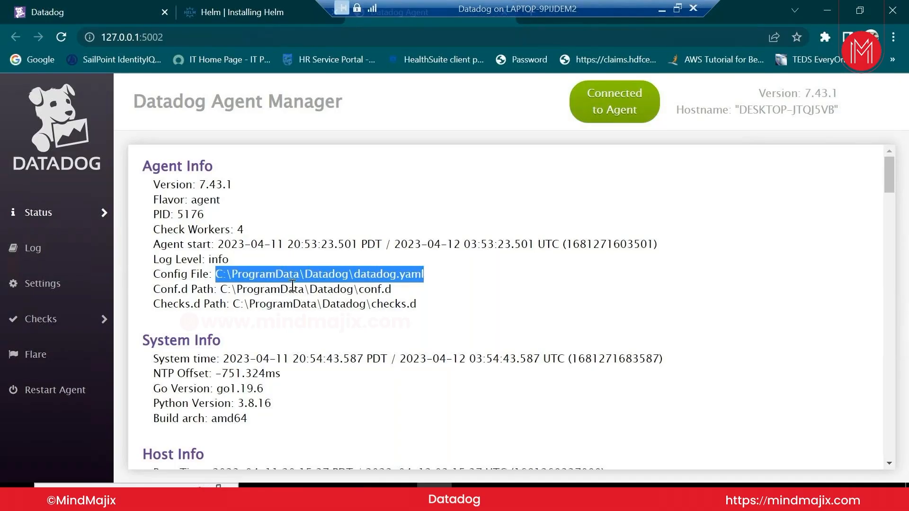
pyautogui.click(369, 281)
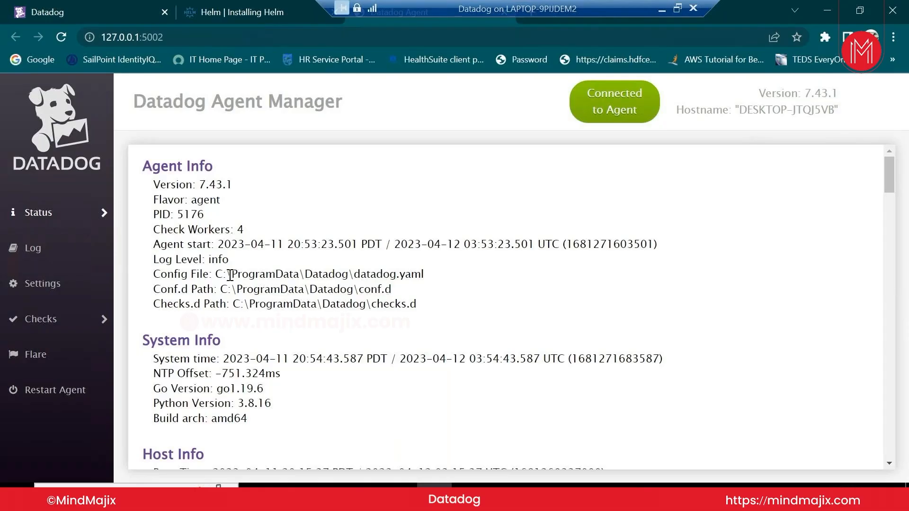
pyautogui.moveTo(215, 274); pyautogui.dragTo(423, 274)
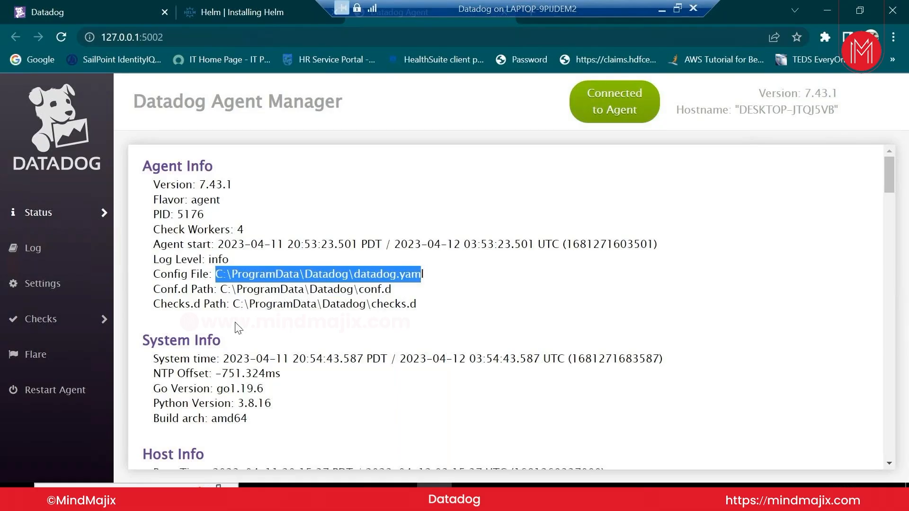
pyautogui.scroll(-3, 235, 327)
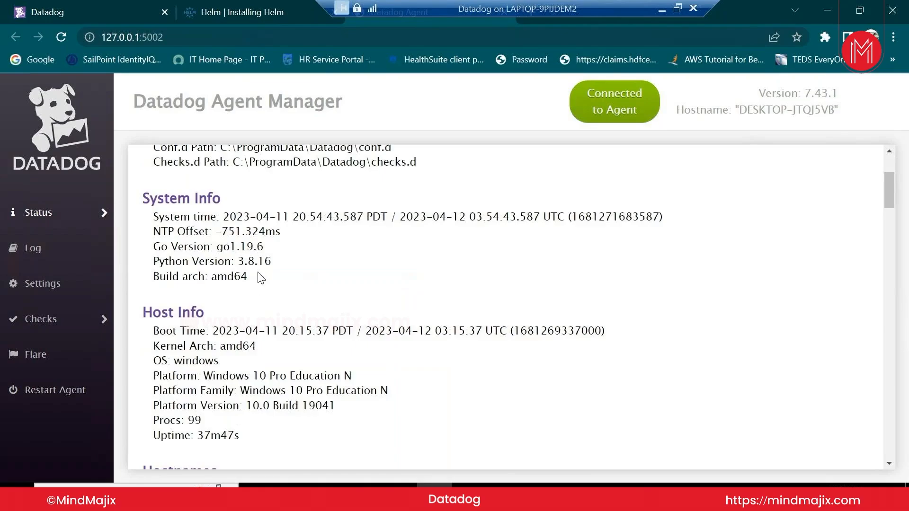
pyautogui.scroll(-3, 263, 293)
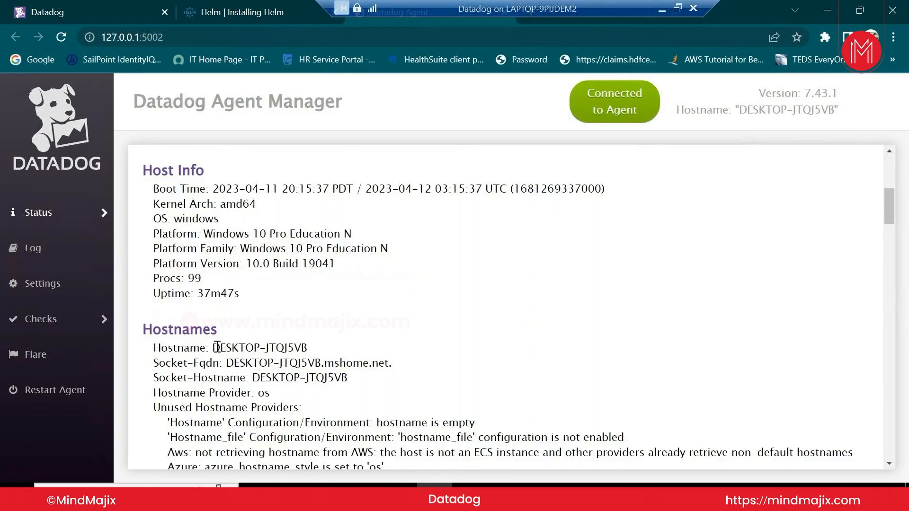
pyautogui.moveTo(214, 348); pyautogui.dragTo(306, 349)
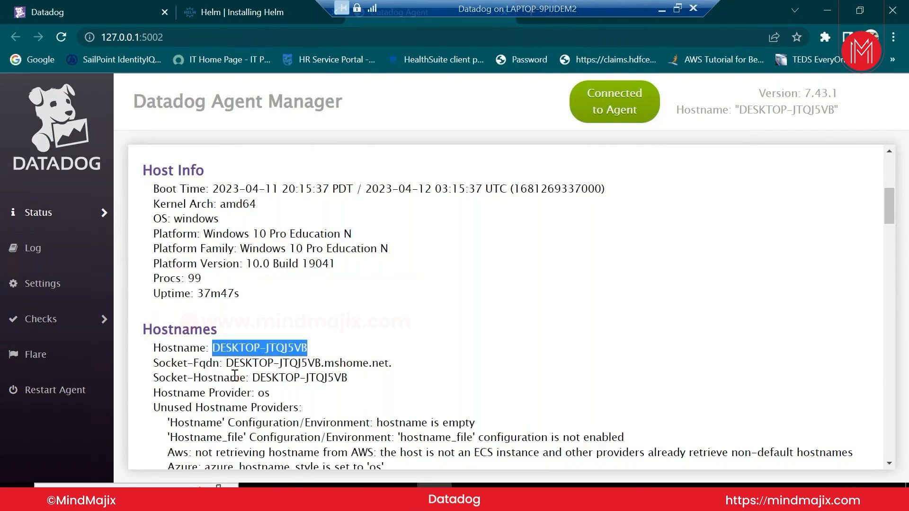
pyautogui.scroll(-2, 235, 375)
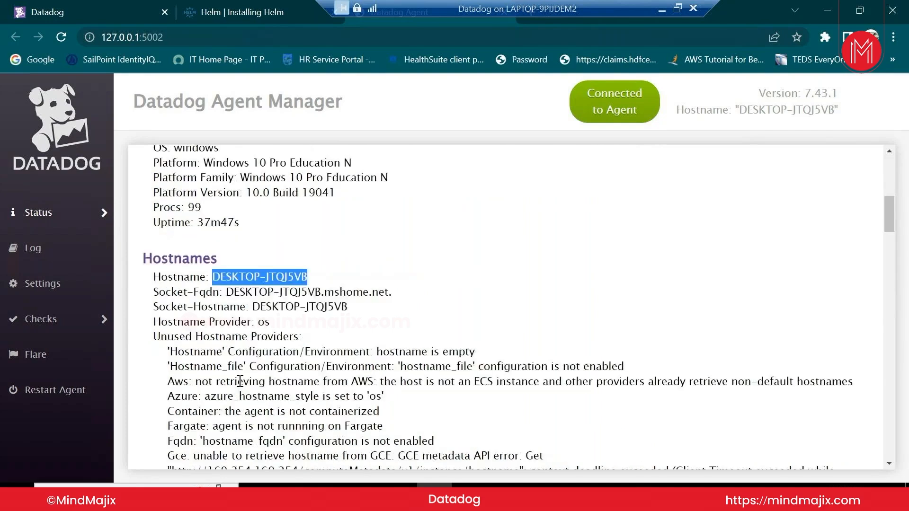
pyautogui.scroll(-3, 240, 382)
pyautogui.scroll(-15, 240, 381)
pyautogui.scroll(-10, 240, 381)
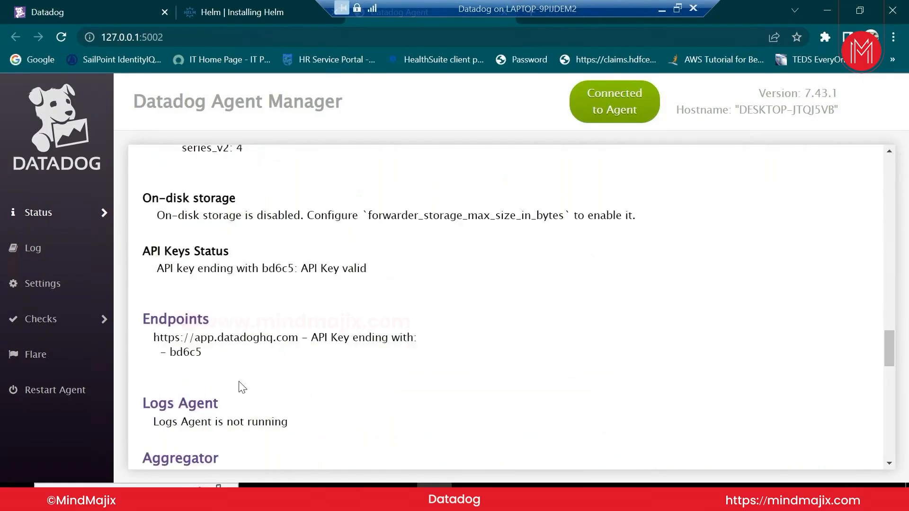
pyautogui.scroll(-3, 241, 387)
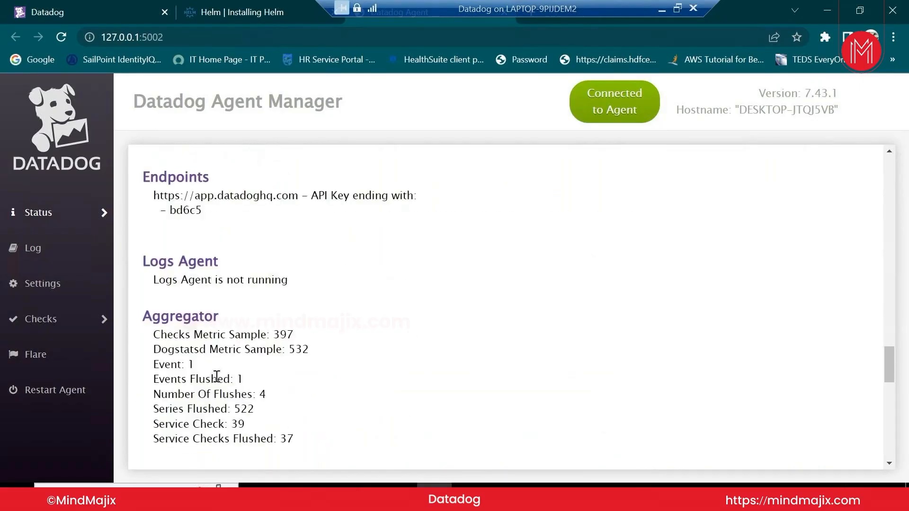
pyautogui.scroll(-3, 216, 377)
pyautogui.scroll(1, 181, 285)
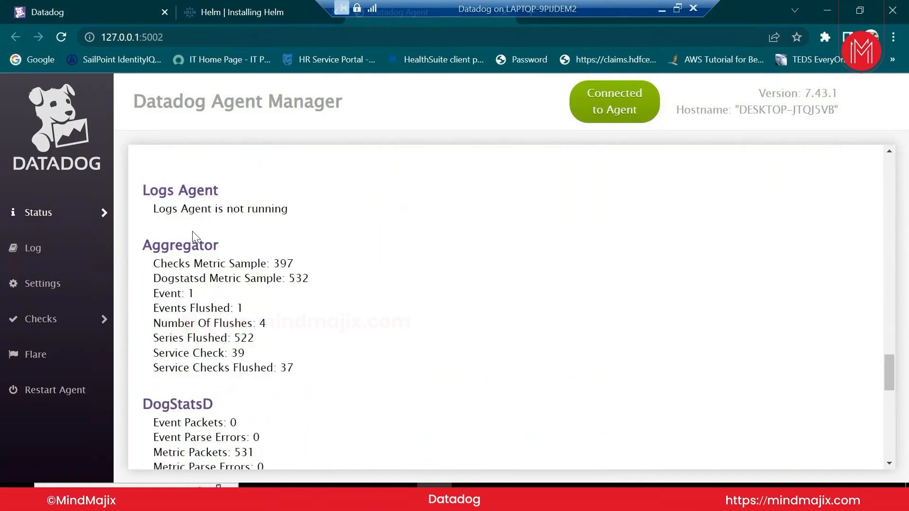
pyautogui.scroll(-1, 254, 233)
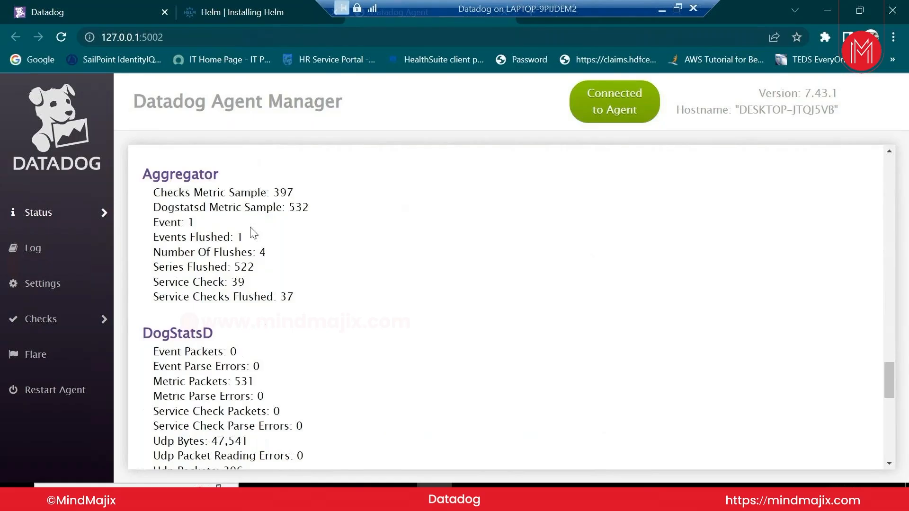
pyautogui.scroll(1, 254, 233)
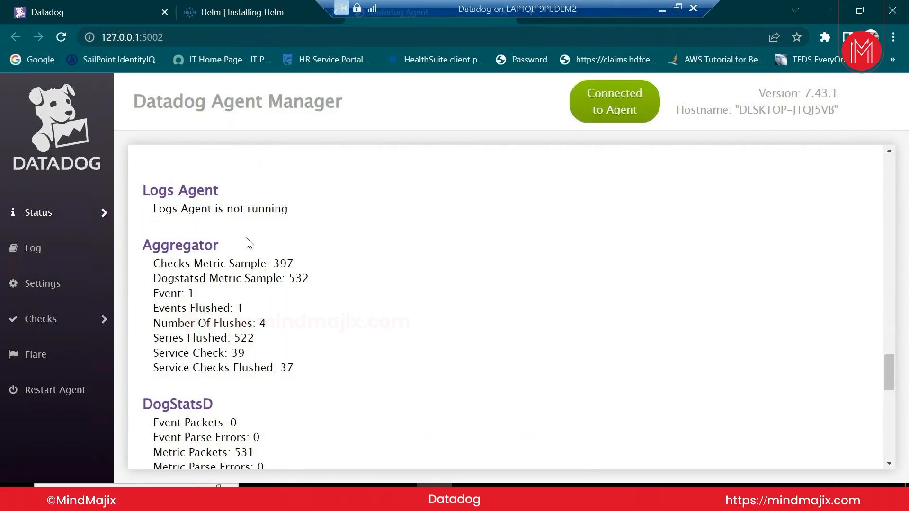
pyautogui.scroll(-7, 249, 244)
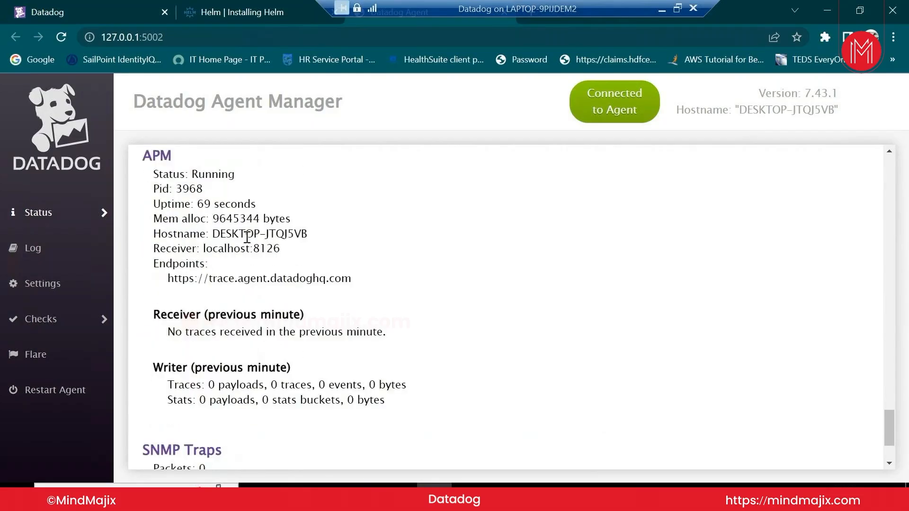
pyautogui.scroll(-2, 247, 236)
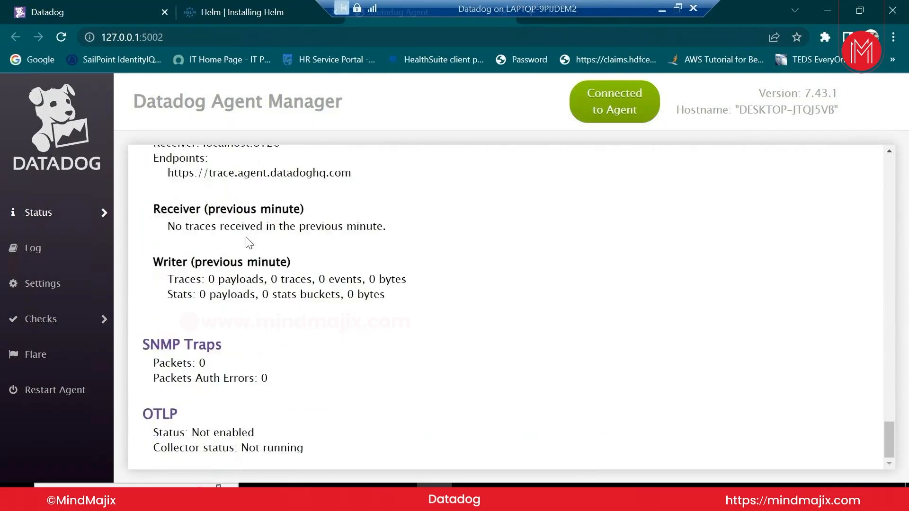
pyautogui.click(49, 266)
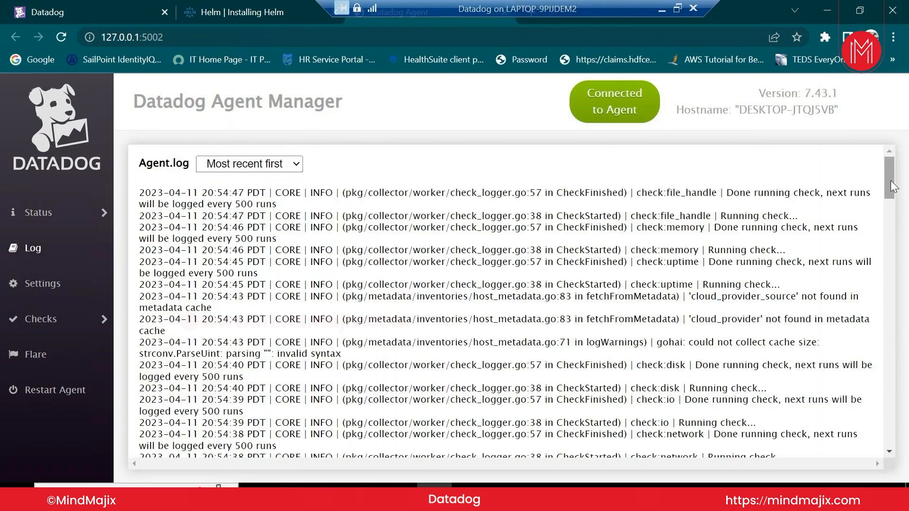
pyautogui.moveTo(891, 181); pyautogui.dragTo(880, 462)
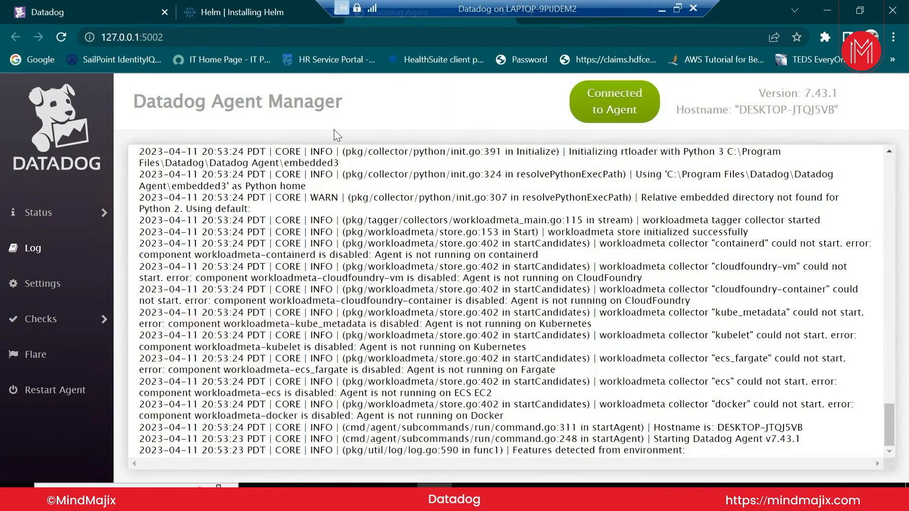
pyautogui.moveTo(907, 454); pyautogui.dragTo(516, 157)
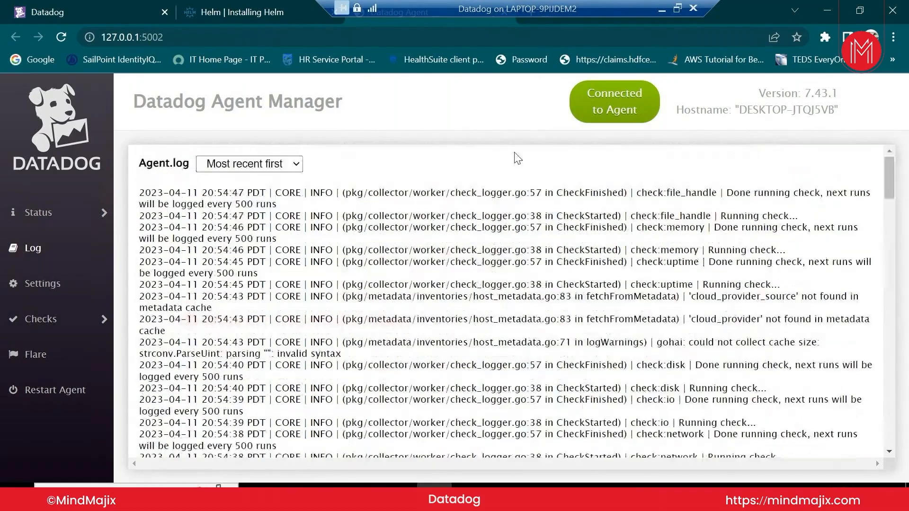
# Search Windows for 'dat' and launch Datadog Agent Manager from the results
pyautogui.click(105, 37)
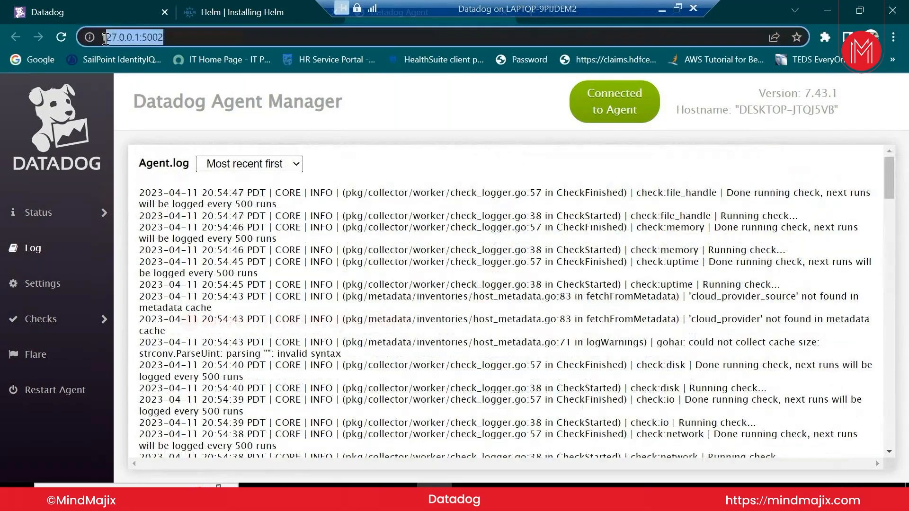
pyautogui.click(136, 497)
pyautogui.write('d')
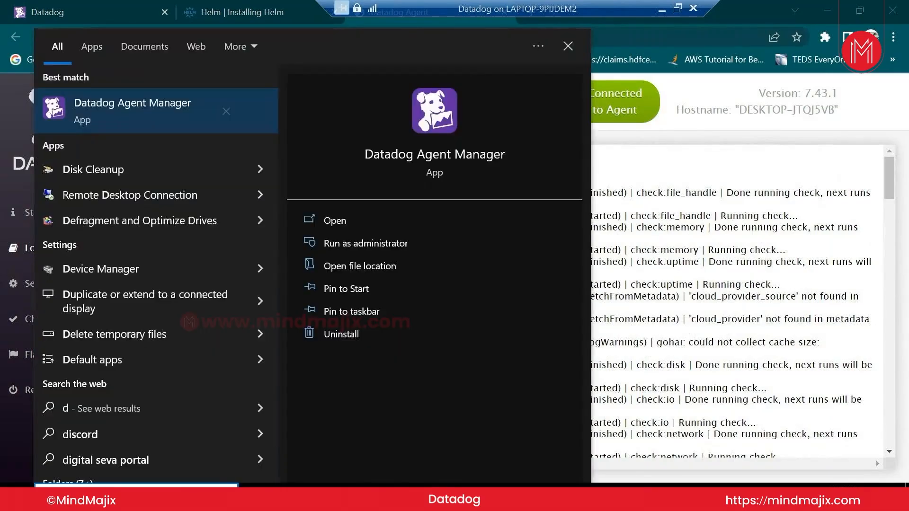
pyautogui.write('at')
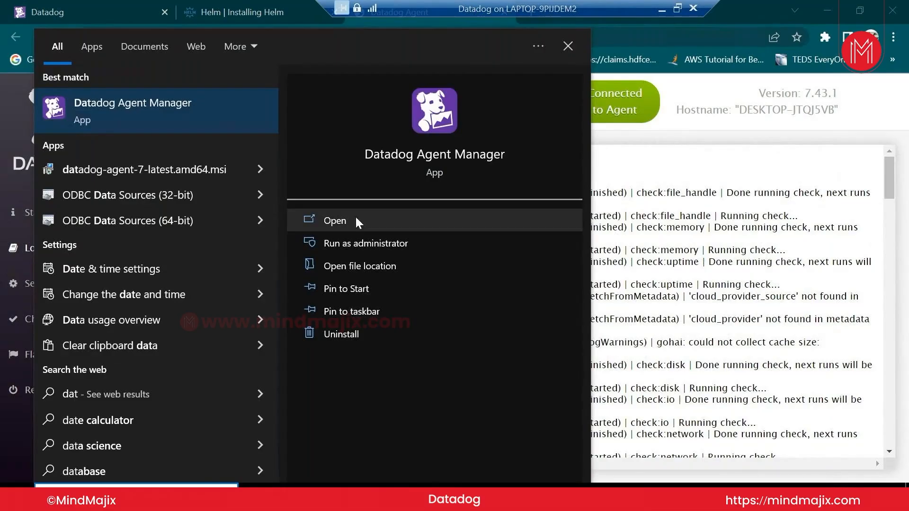
pyautogui.click(669, 254)
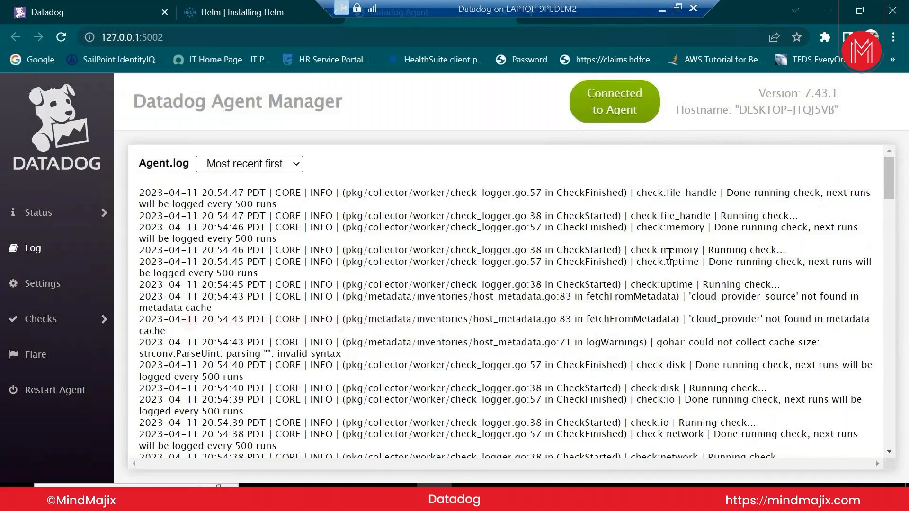
# Open the agent's logs folder under C:\ProgramData\Datadog, granting access, then minimize it
pyautogui.moveTo(36, 210)
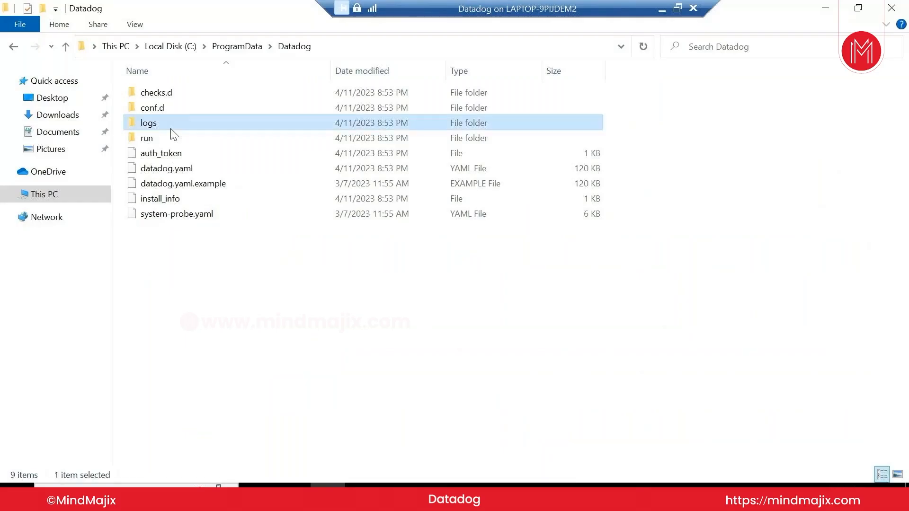
pyautogui.doubleClick(169, 126)
pyautogui.click(493, 273)
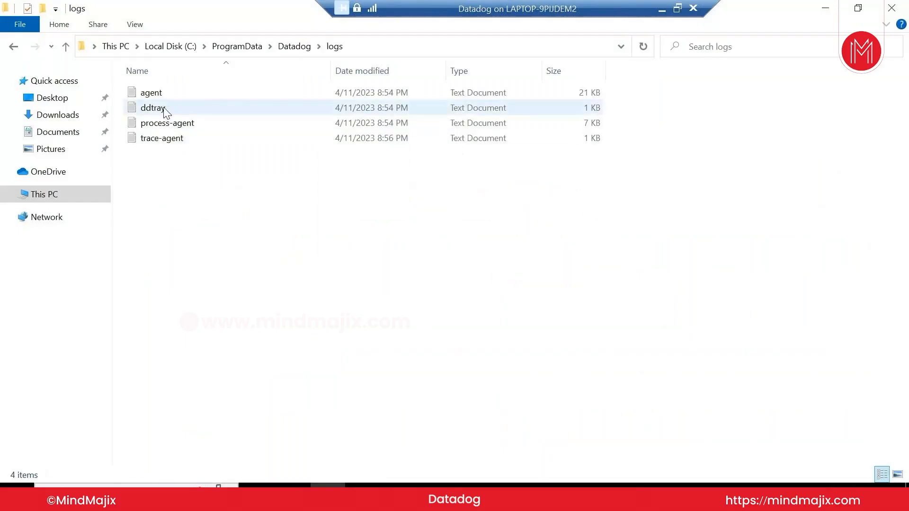
pyautogui.click(815, 9)
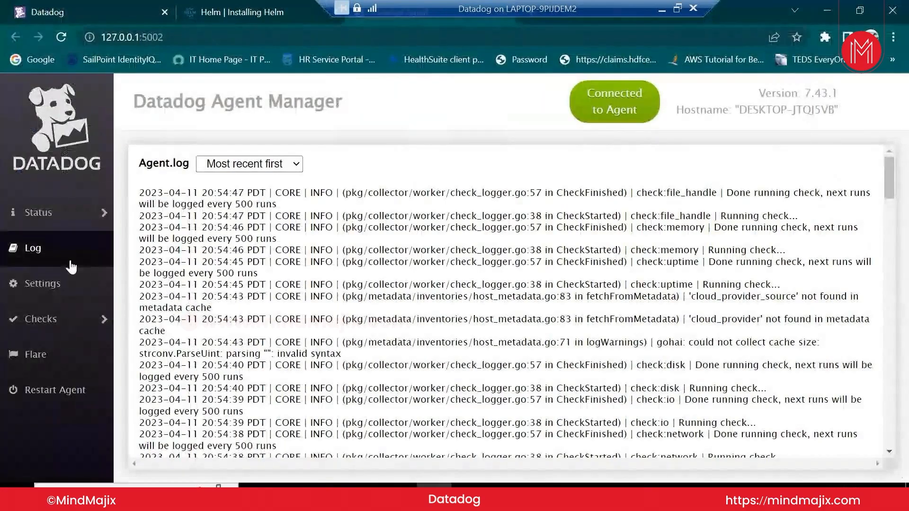
# View the agent's settings, accept Edge's recommended settings, and return to the Datadog folder
pyautogui.click(62, 298)
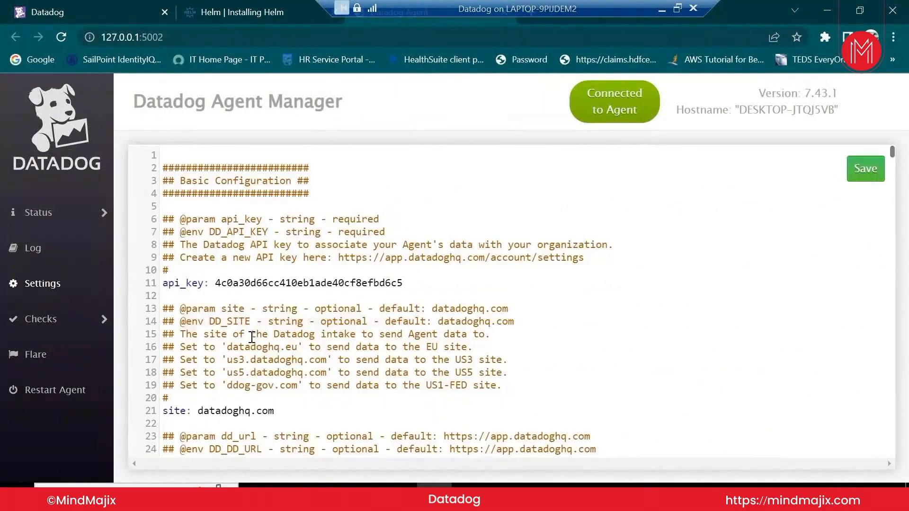
pyautogui.scroll(-3, 251, 337)
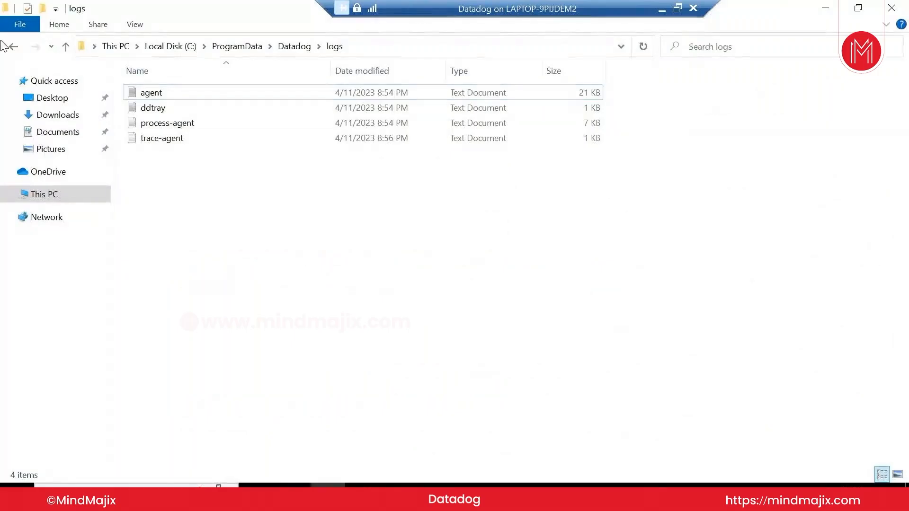
pyautogui.click(9, 46)
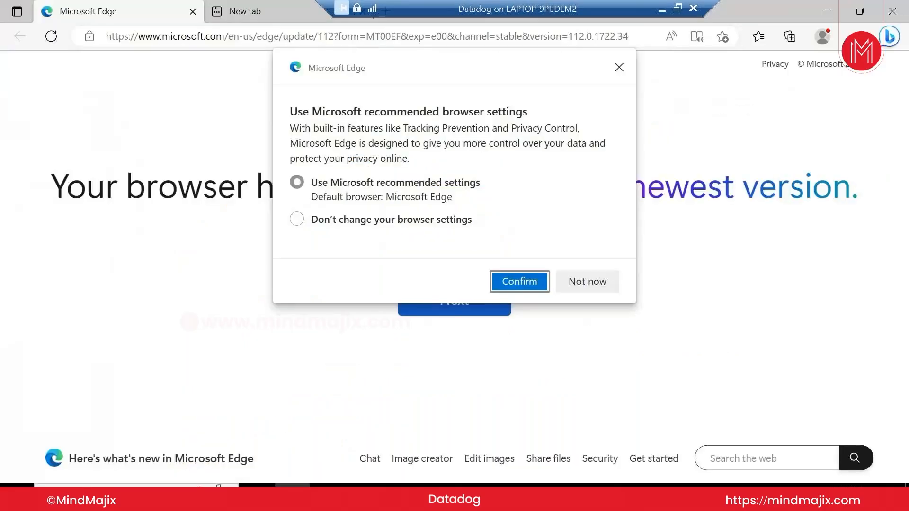
pyautogui.click(515, 289)
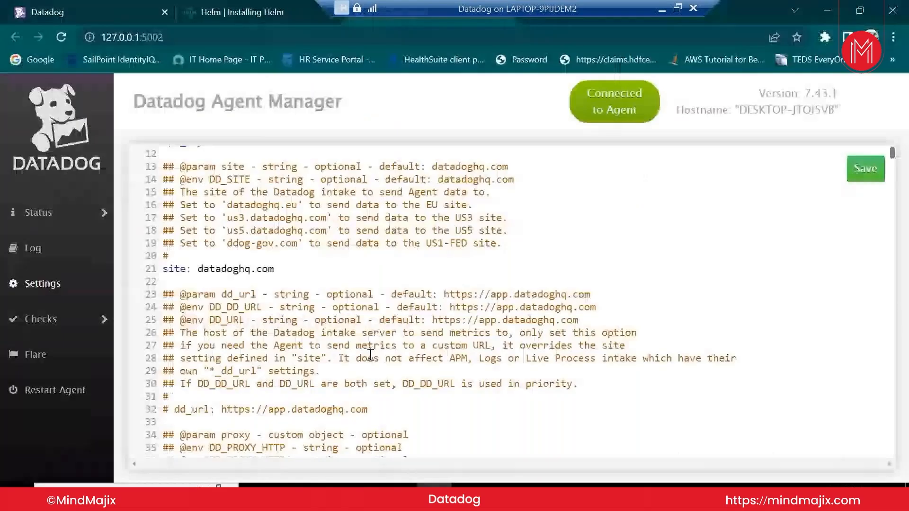
pyautogui.moveTo(327, 495)
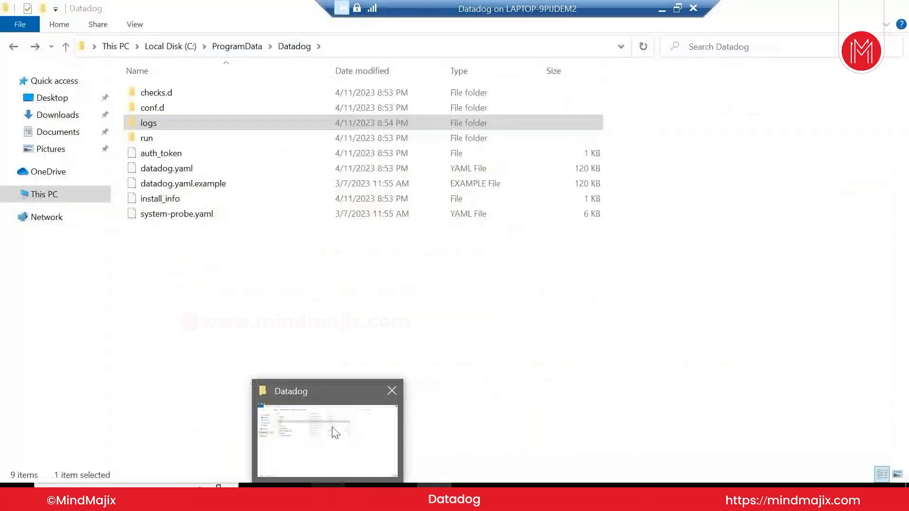
pyautogui.click(333, 432)
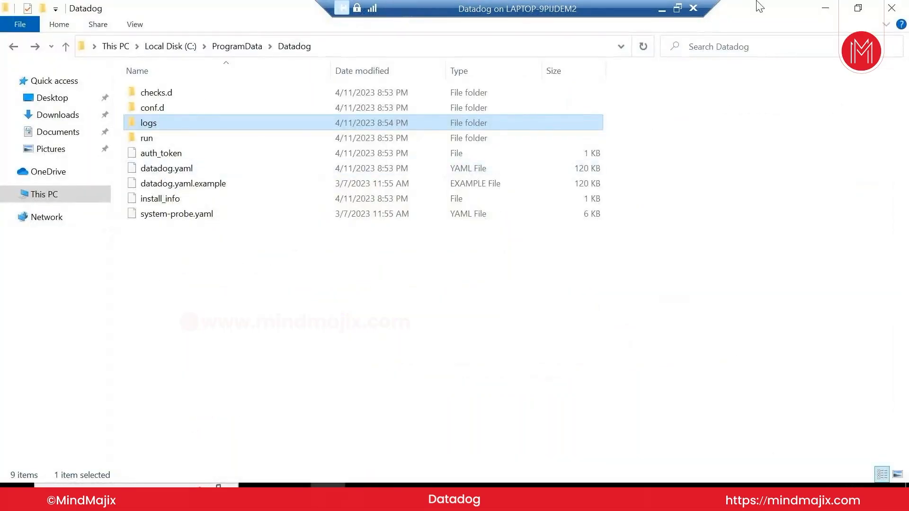
# Bring the Agent Manager forward, scroll through its Settings, and view the agent log
pyautogui.click(823, 9)
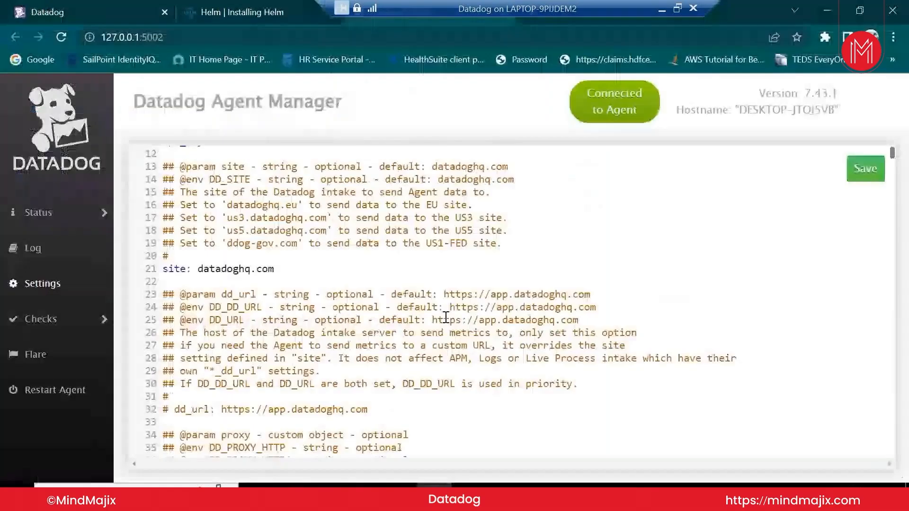
pyautogui.scroll(-5, 445, 317)
pyautogui.scroll(-15, 442, 327)
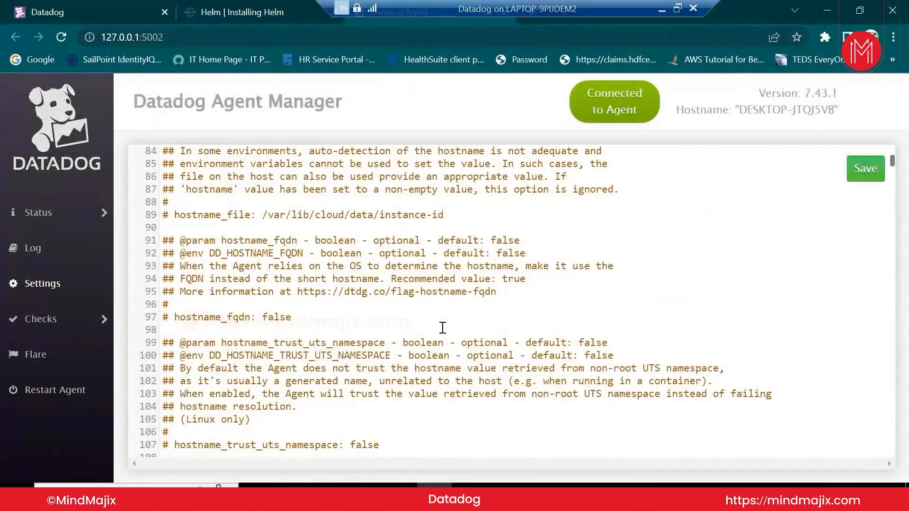
pyautogui.scroll(-8, 442, 327)
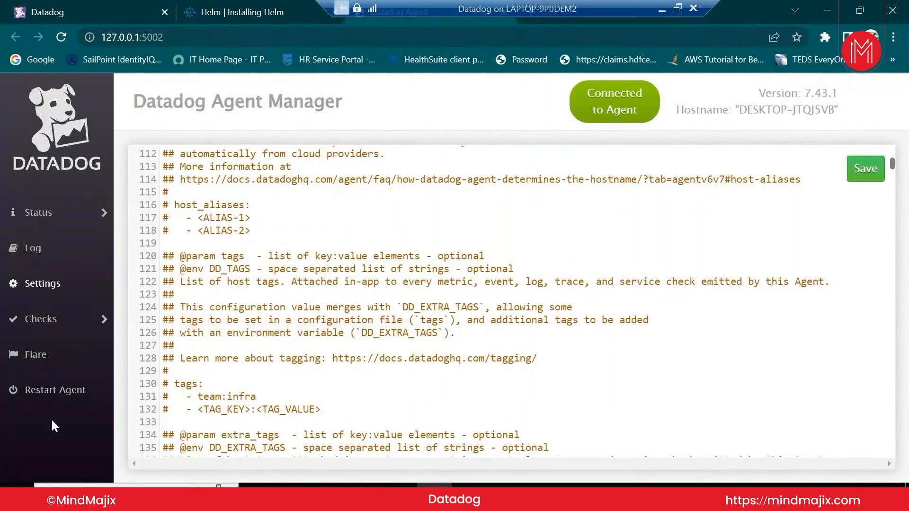
pyautogui.click(74, 261)
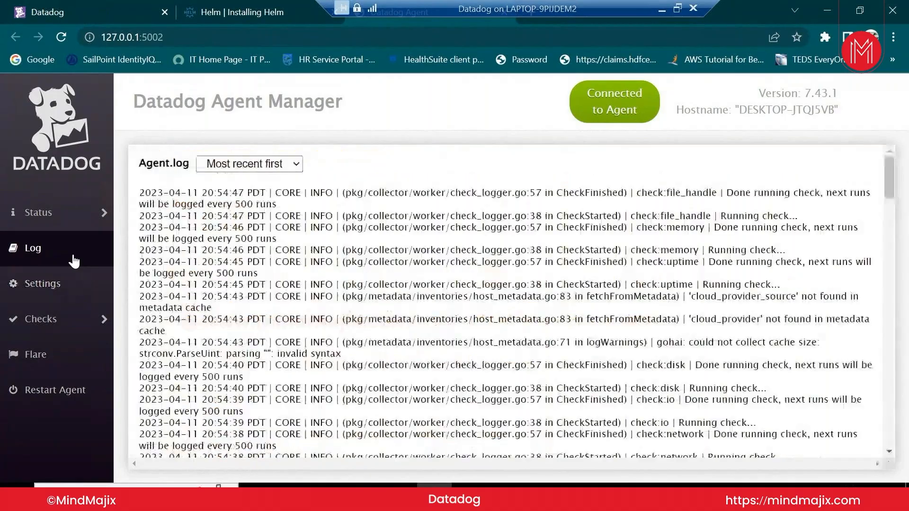
# Review the agent's General status and the Collector's running checks
pyautogui.moveTo(71, 212)
pyautogui.click(144, 213)
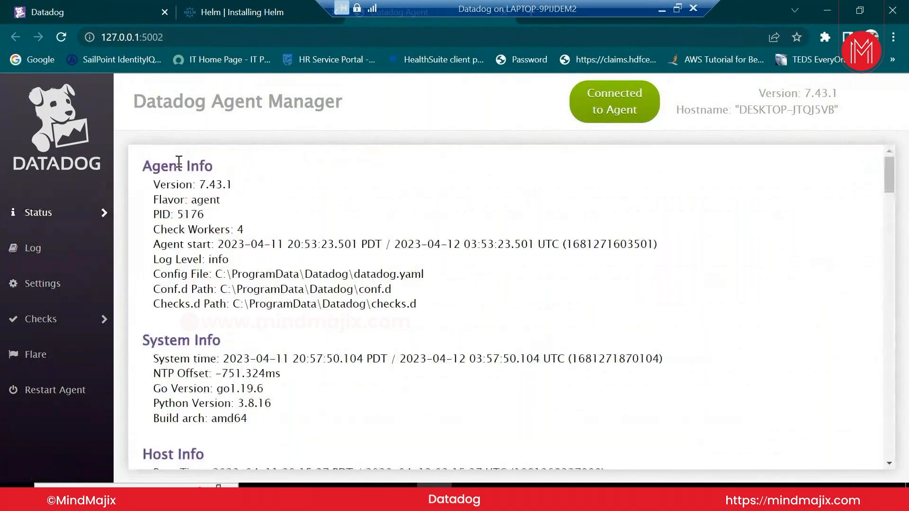
pyautogui.click(149, 247)
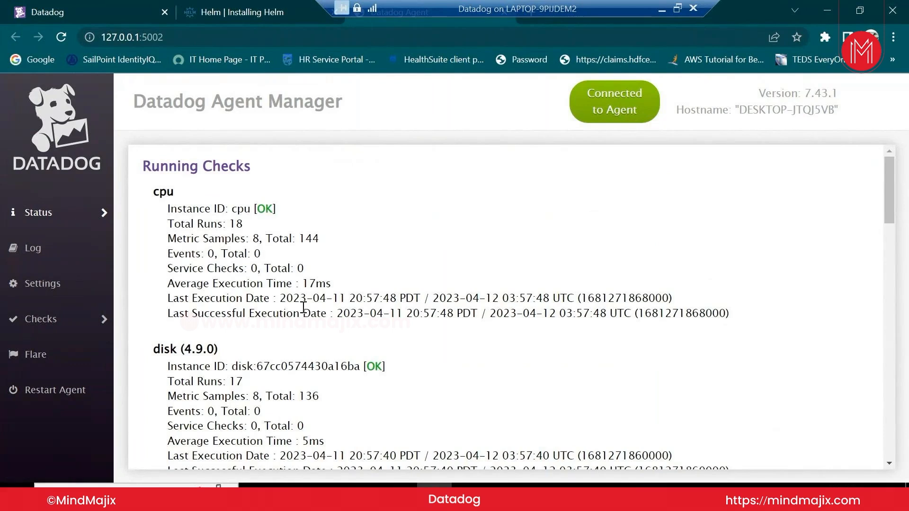
pyautogui.scroll(-5, 307, 314)
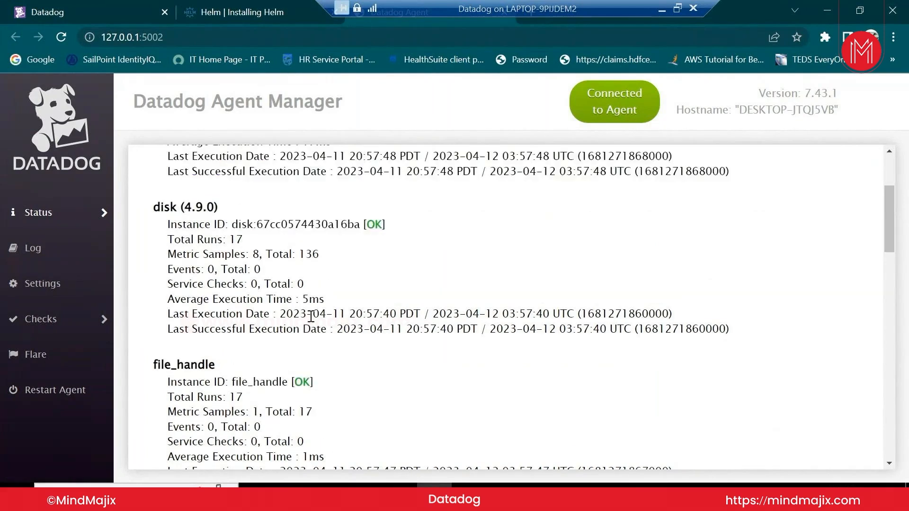
pyautogui.scroll(-4, 311, 316)
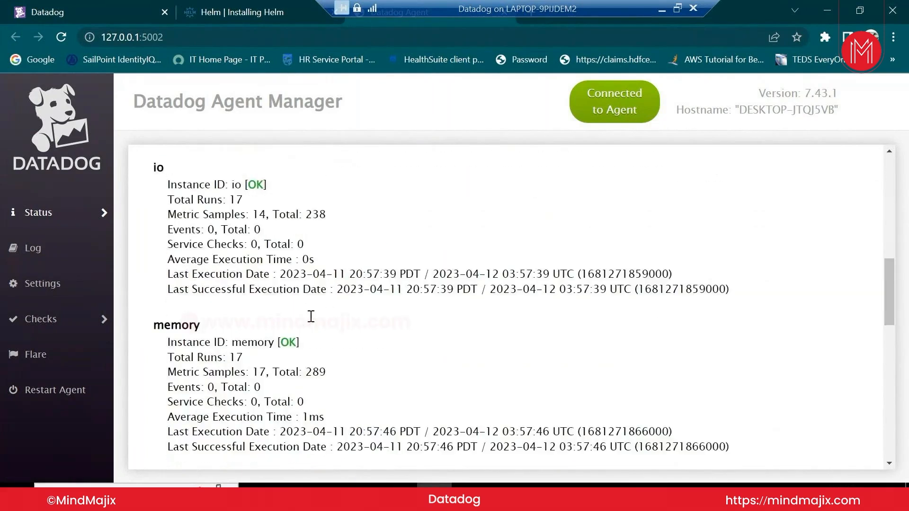
pyautogui.scroll(-10, 310, 316)
# Scroll the agent log, mark the docker collector name, then show the configuration file from the top
pyautogui.moveTo(13, 225)
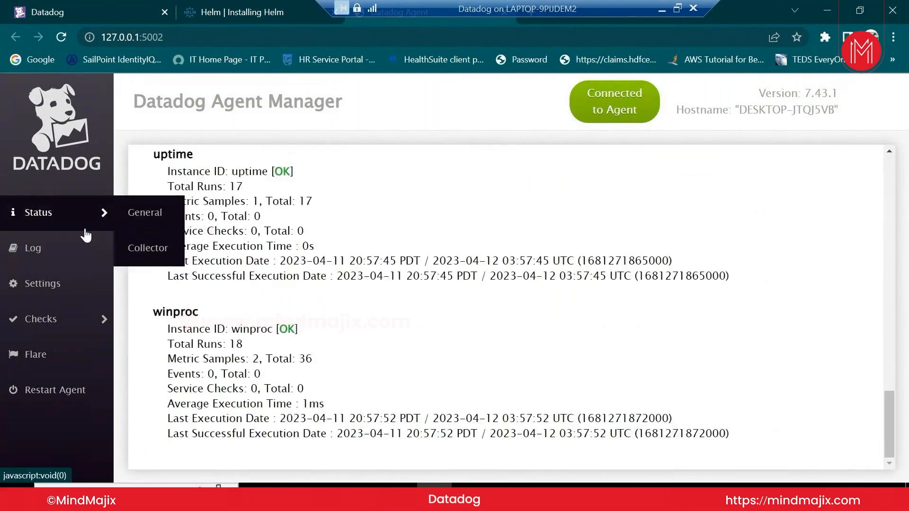
pyautogui.click(74, 250)
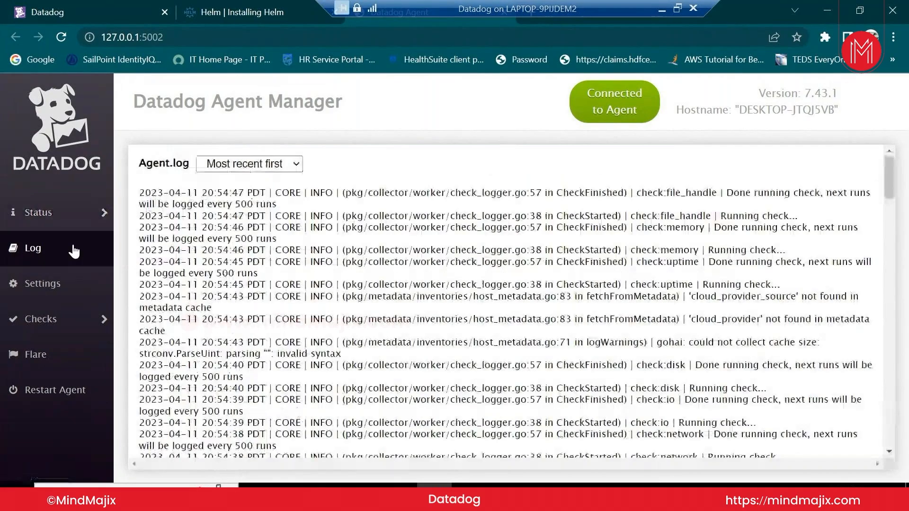
pyautogui.scroll(-10, 260, 242)
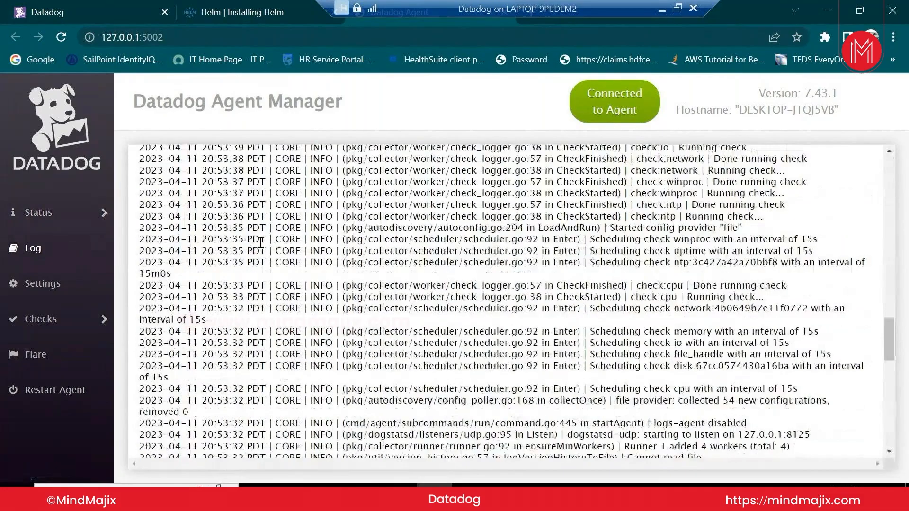
pyautogui.scroll(-5, 260, 242)
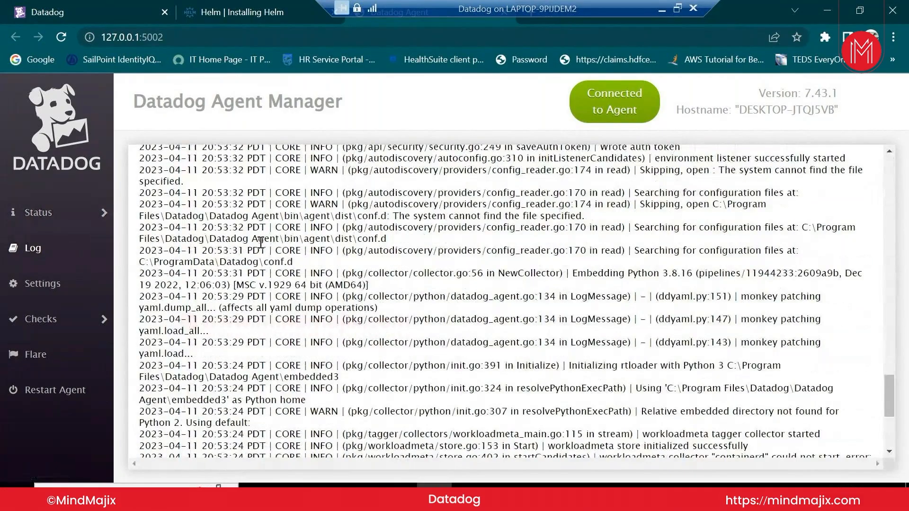
pyautogui.scroll(-5, 520, 364)
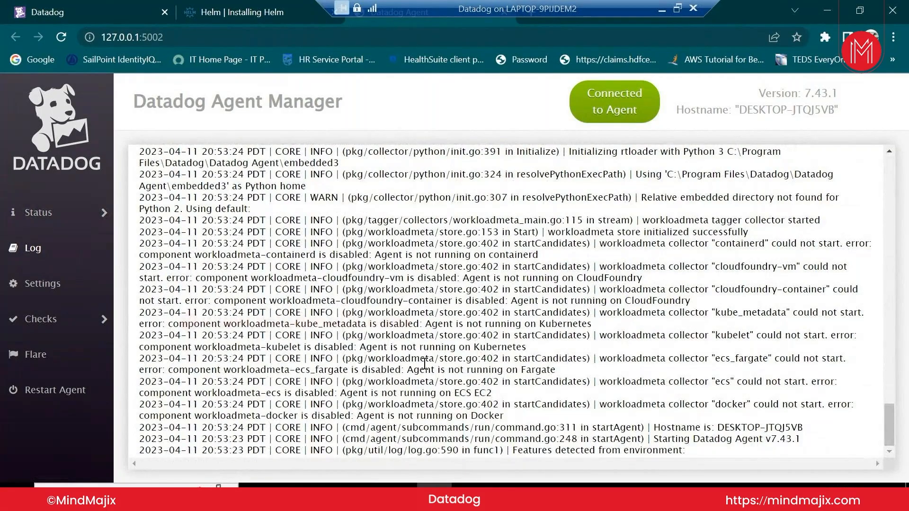
pyautogui.moveTo(712, 404); pyautogui.dragTo(738, 405)
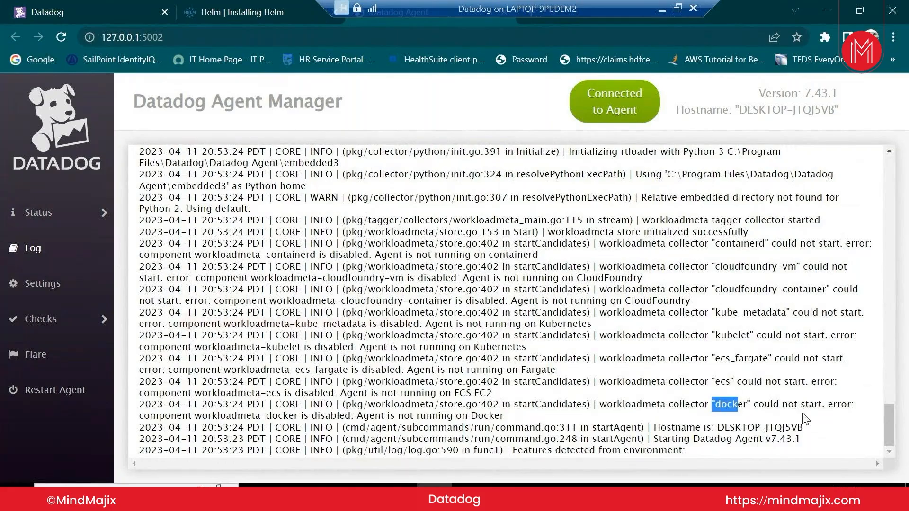
pyautogui.scroll(8, 281, 345)
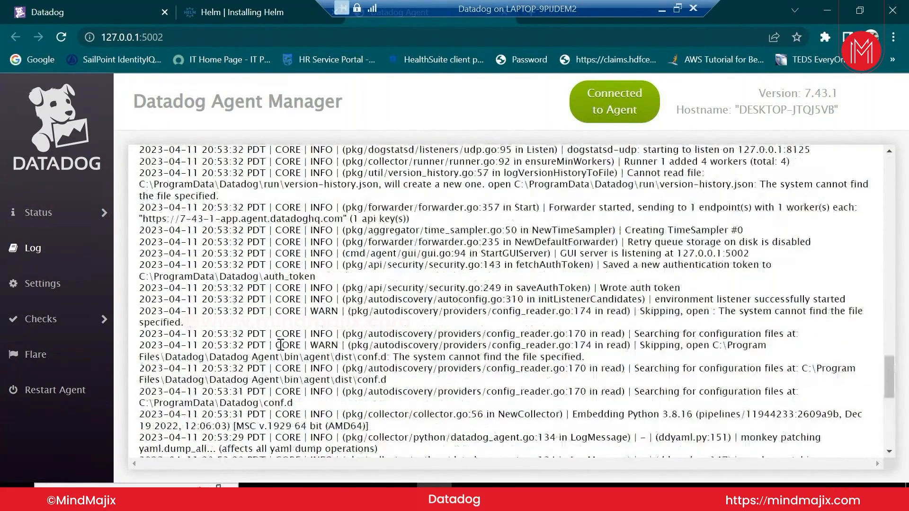
pyautogui.click(43, 283)
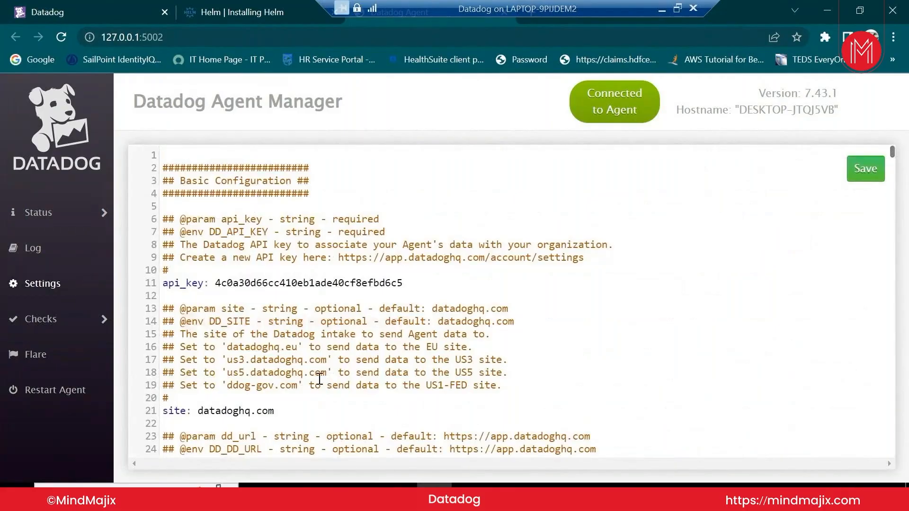
pyautogui.scroll(-4, 319, 379)
pyautogui.scroll(1, 320, 378)
pyautogui.scroll(3, 319, 378)
pyautogui.scroll(-13, 234, 397)
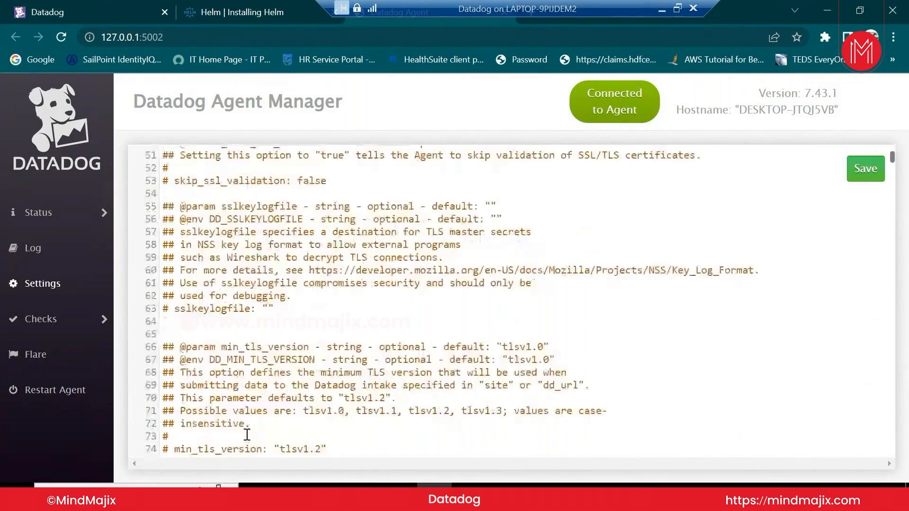
pyautogui.scroll(-17, 246, 434)
pyautogui.scroll(-20, 895, 197)
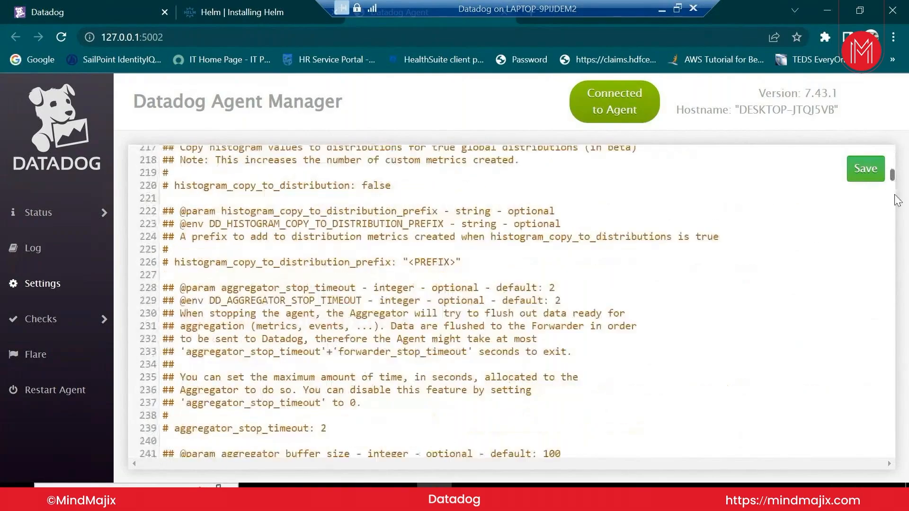
pyautogui.moveTo(891, 174); pyautogui.dragTo(885, 299)
pyautogui.moveTo(879, 338); pyautogui.dragTo(886, 168)
# Search the agent configuration for 'hostname' and scroll through the matches
pyautogui.hotkey('ctrl', 'f')
pyautogui.write('h')
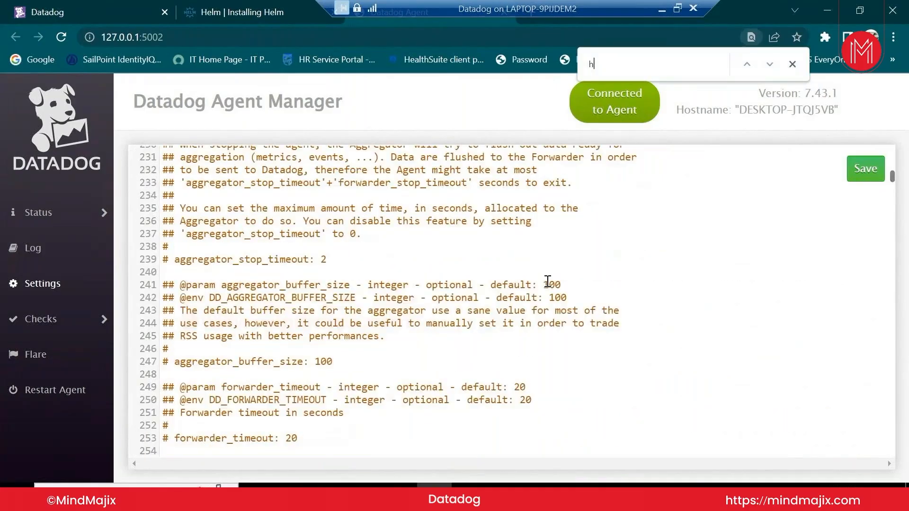
pyautogui.write('ostname')
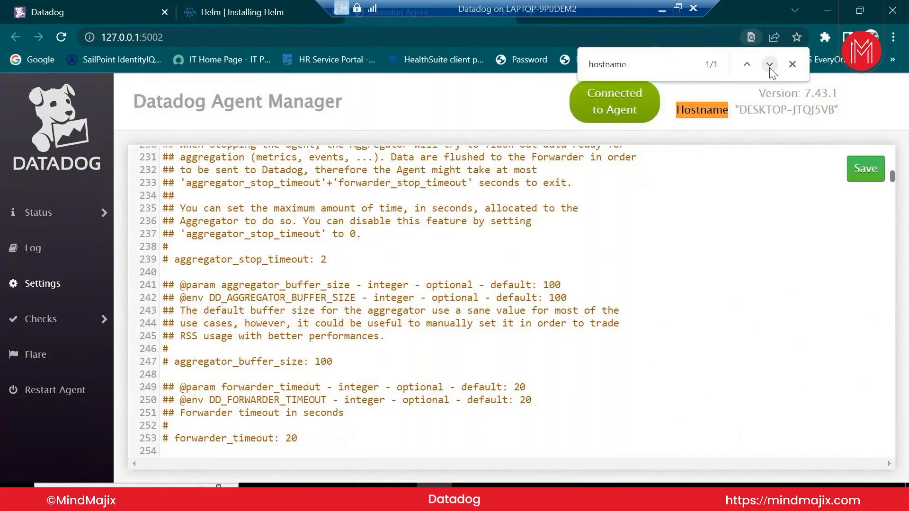
pyautogui.press('BackSpace')
pyautogui.press('BackSpace')
pyautogui.press('BackSpace')
pyautogui.press('BackSpace')
pyautogui.press('BackSpace')
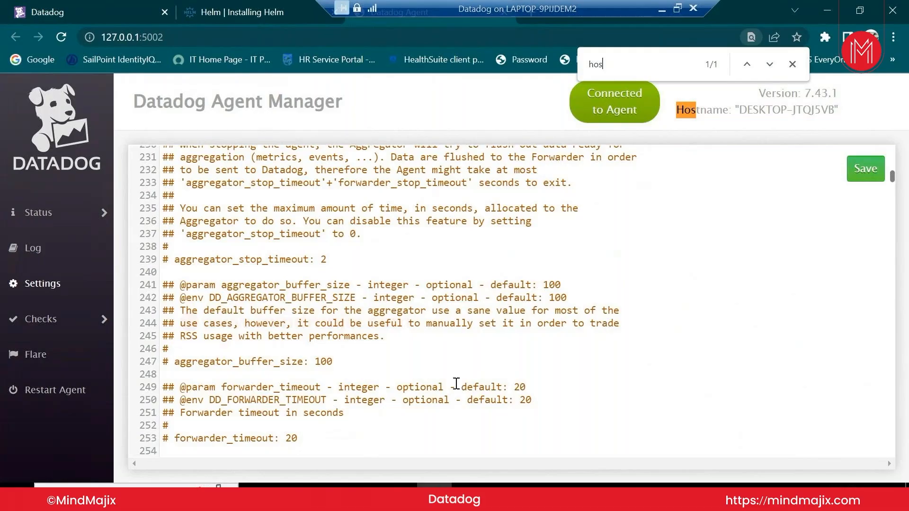
pyautogui.scroll(-10, 455, 383)
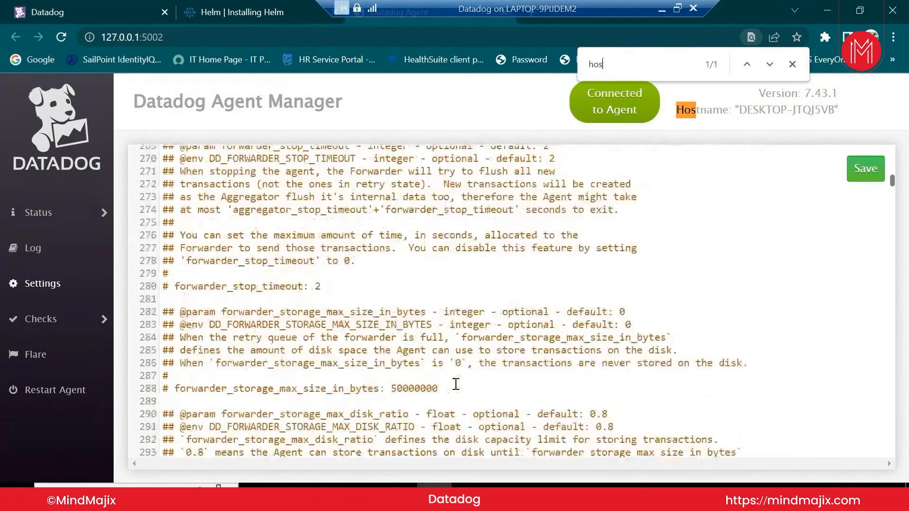
pyautogui.scroll(-8, 456, 383)
pyautogui.scroll(-3, 455, 384)
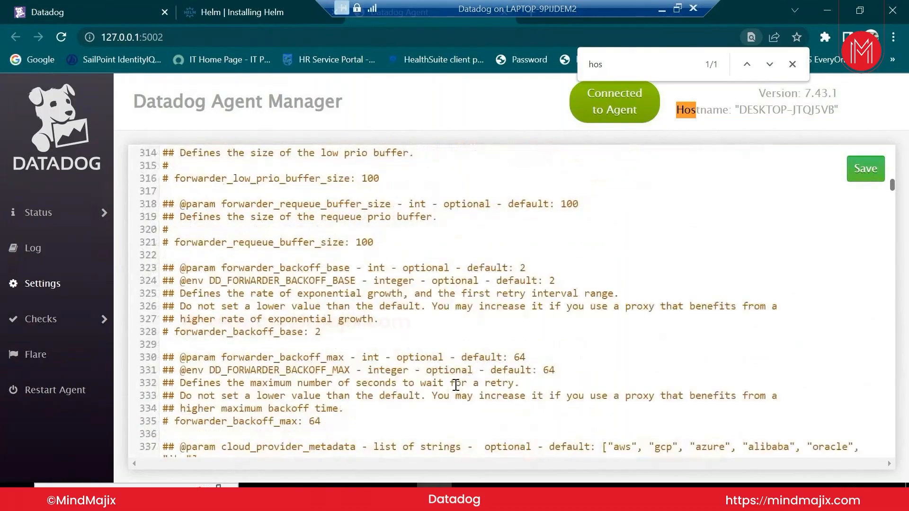
pyautogui.scroll(-7, 456, 384)
pyautogui.scroll(-5, 456, 390)
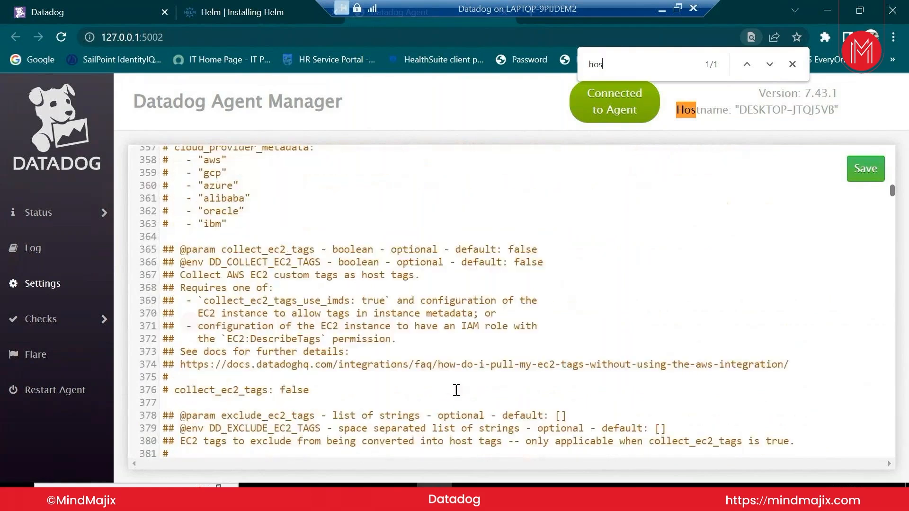
pyautogui.scroll(-8, 456, 390)
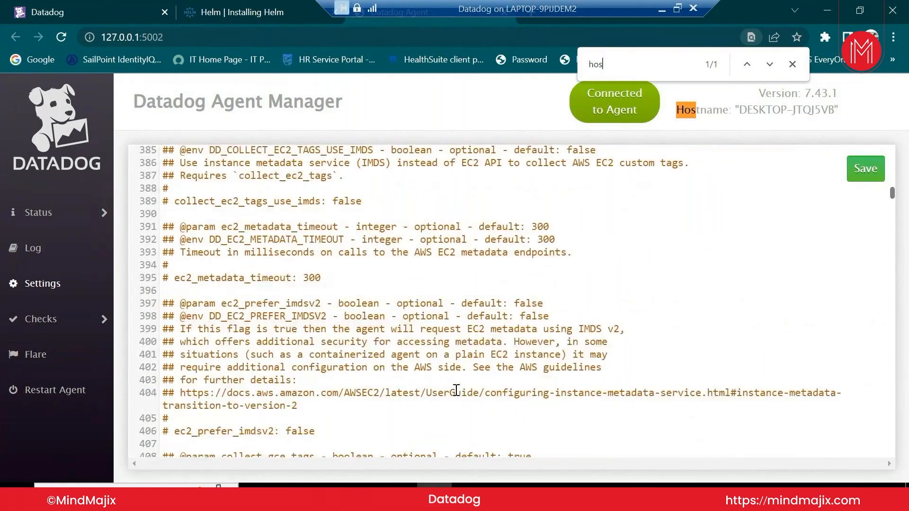
pyautogui.scroll(-3, 456, 390)
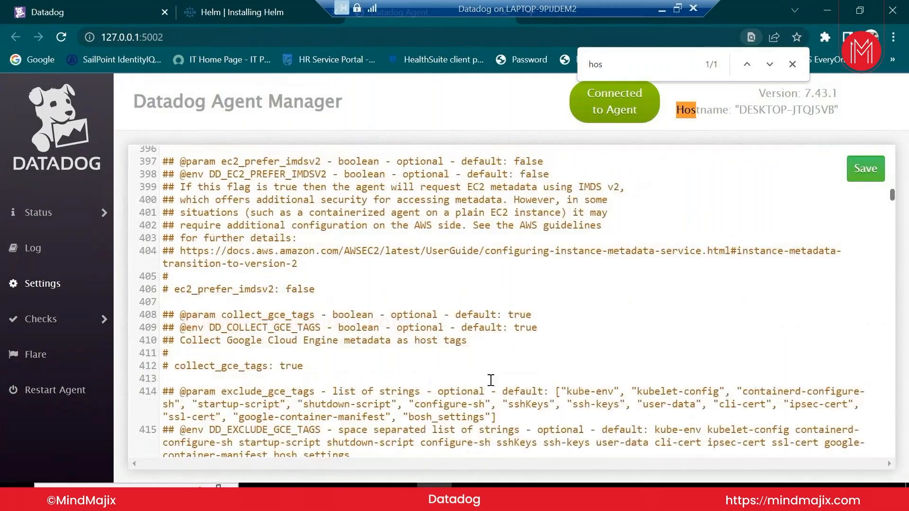
pyautogui.scroll(-10, 491, 380)
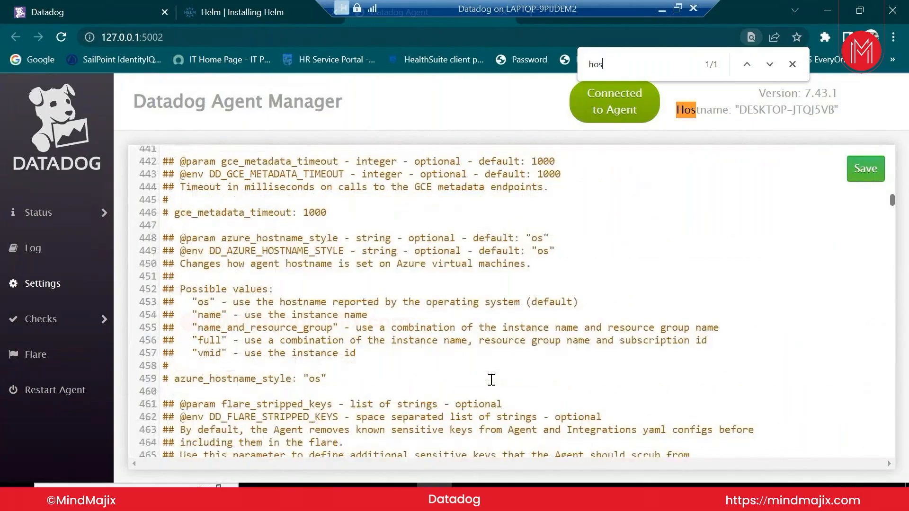
pyautogui.scroll(-3, 232, 342)
pyautogui.scroll(3, 232, 342)
pyautogui.scroll(8, 232, 342)
pyautogui.scroll(7, 231, 343)
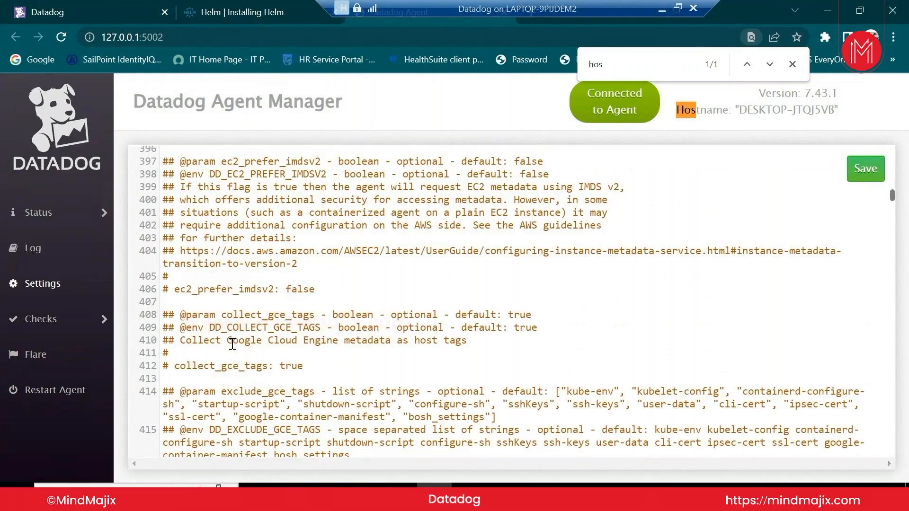
pyautogui.scroll(20, 232, 344)
pyautogui.scroll(6, 233, 343)
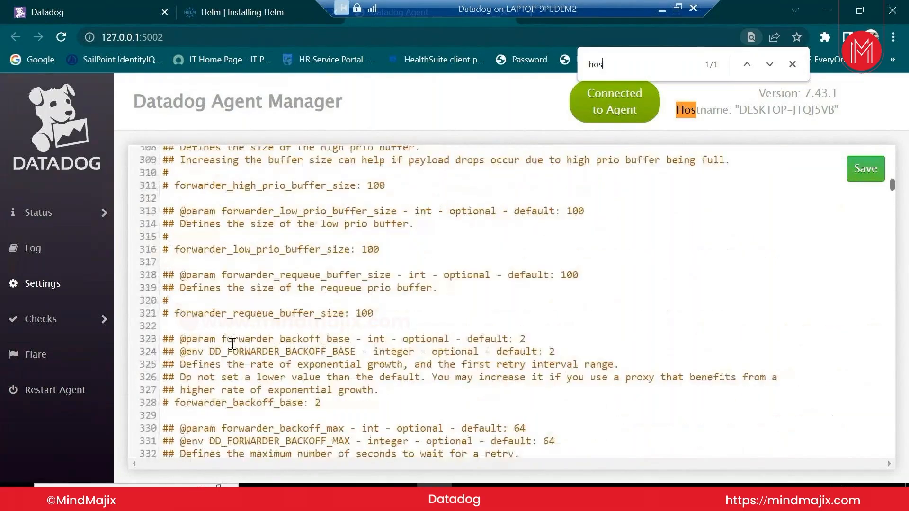
pyautogui.scroll(11, 232, 343)
pyautogui.scroll(6, 232, 344)
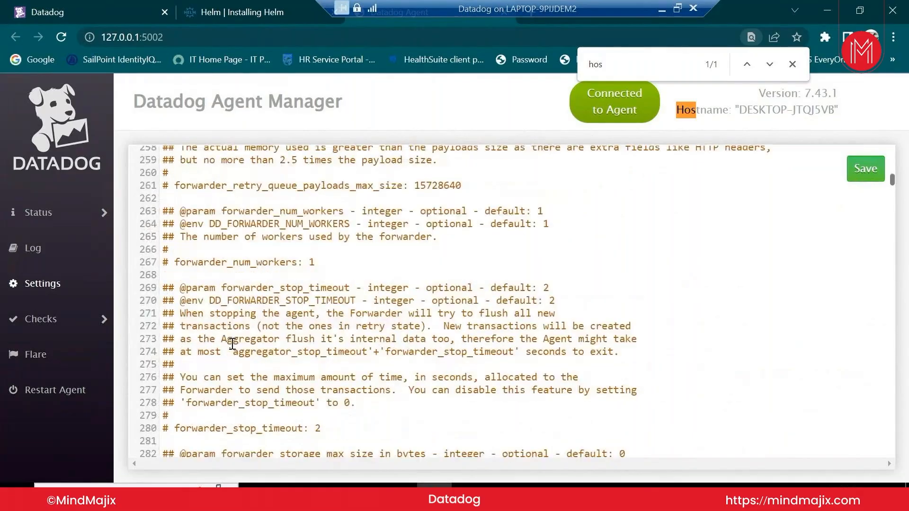
pyautogui.scroll(13, 232, 344)
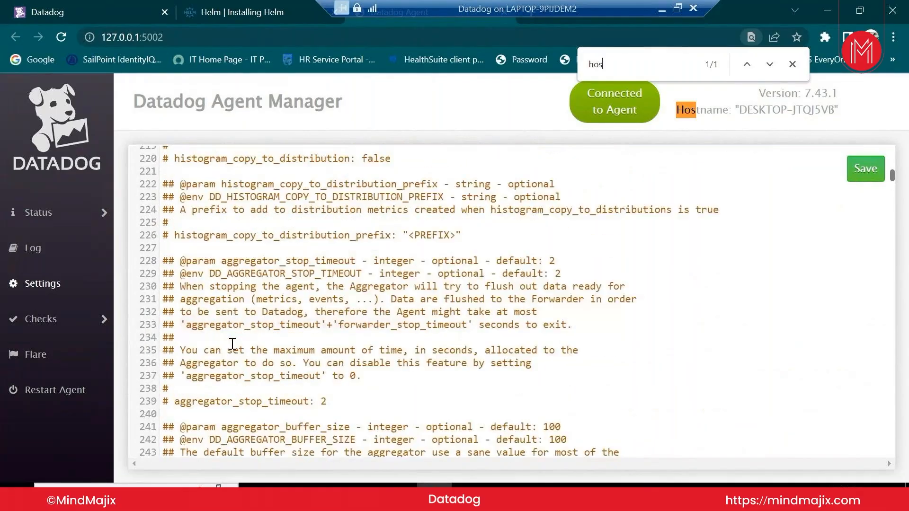
pyautogui.scroll(2, 232, 343)
pyautogui.scroll(9, 233, 343)
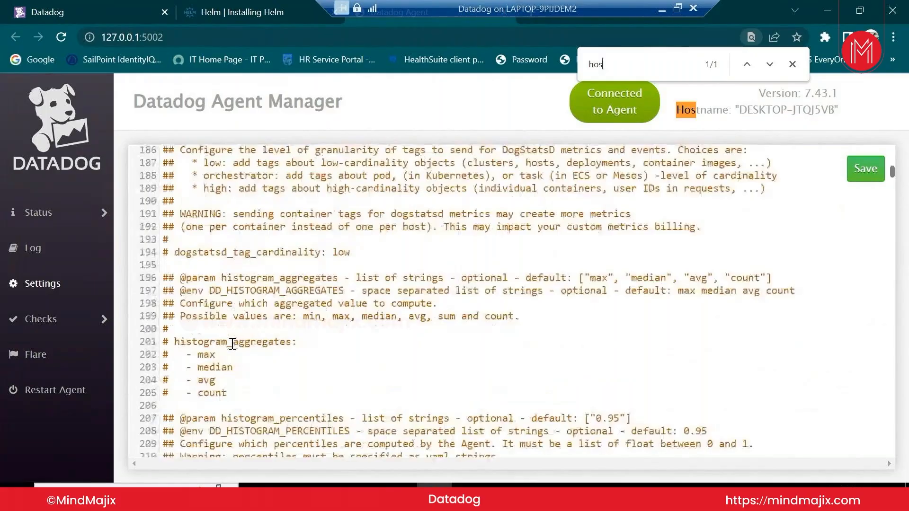
pyautogui.scroll(7, 232, 343)
pyautogui.scroll(4, 232, 344)
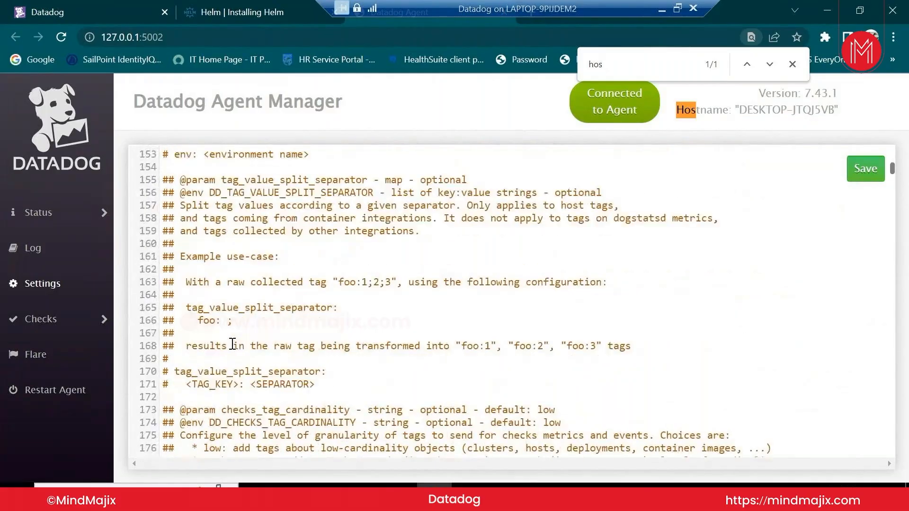
pyautogui.scroll(9, 232, 343)
pyautogui.scroll(7, 232, 344)
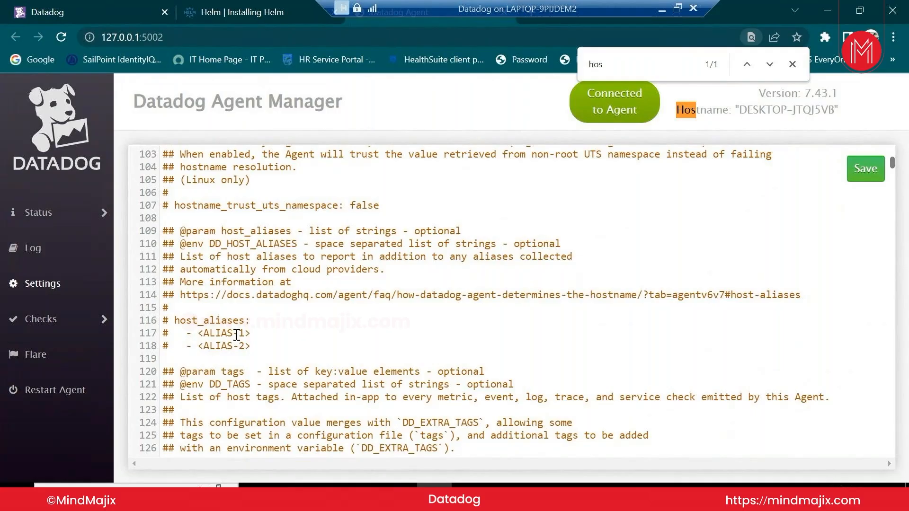
# Close the search bar and scroll down the Agent Setup page to its reporting confirmation
pyautogui.click(792, 64)
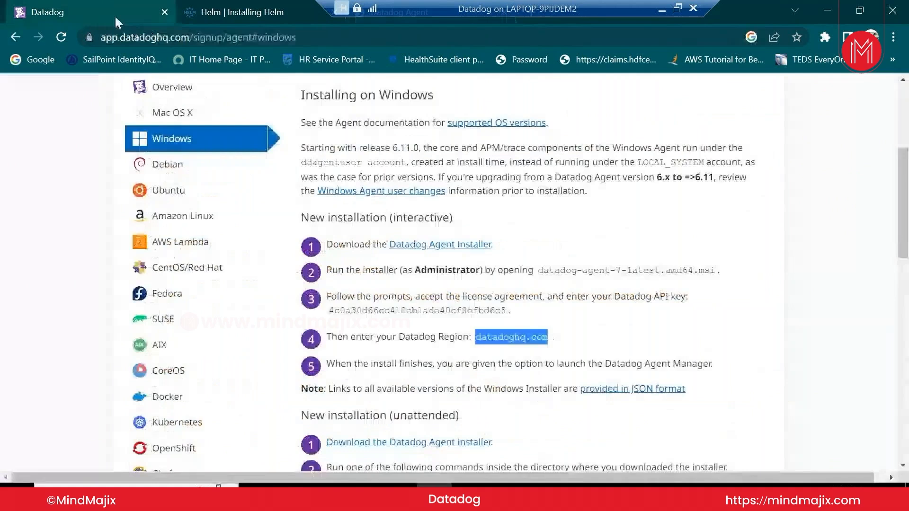
pyautogui.scroll(-20, 693, 301)
pyautogui.scroll(-5, 692, 300)
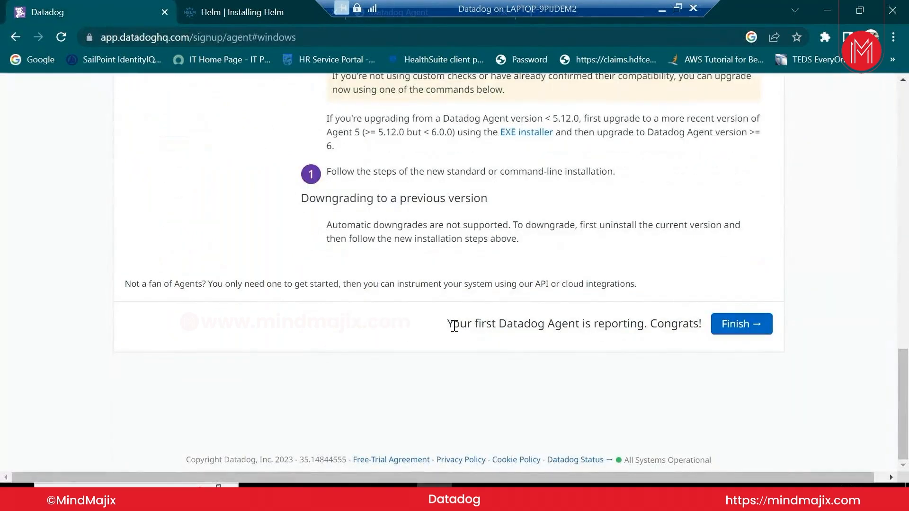
# Finish agent setup, dismiss the hardware acceleration warning, and review the Quick Start page's 1 reporting host
pyautogui.moveTo(450, 324); pyautogui.dragTo(713, 326)
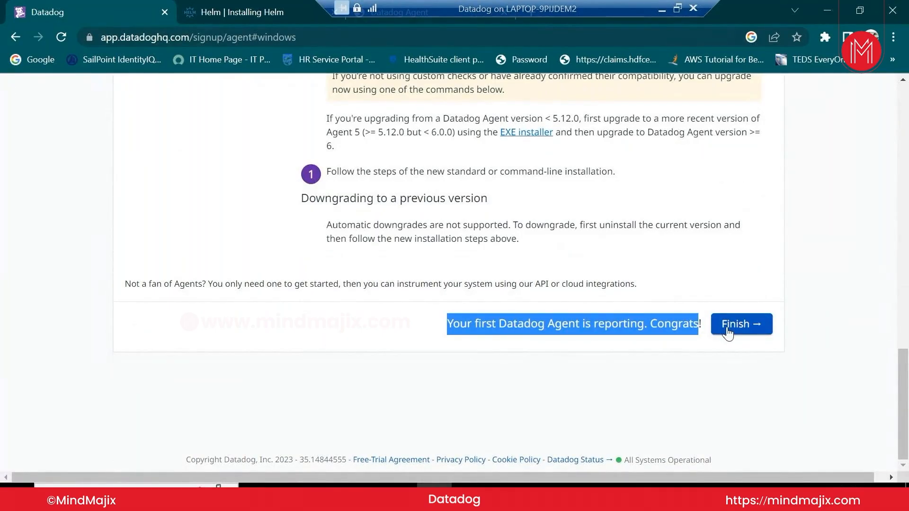
pyautogui.click(728, 333)
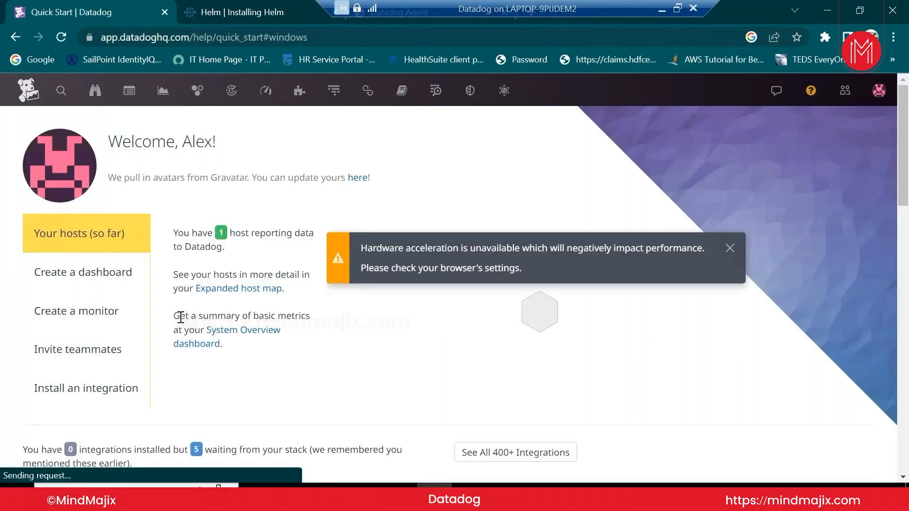
pyautogui.click(729, 248)
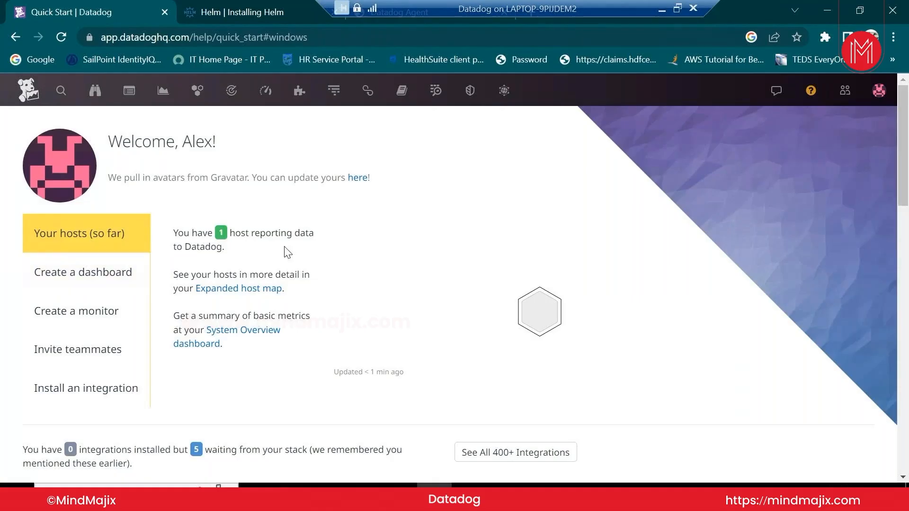
pyautogui.scroll(-3, 287, 252)
pyautogui.scroll(-12, 288, 252)
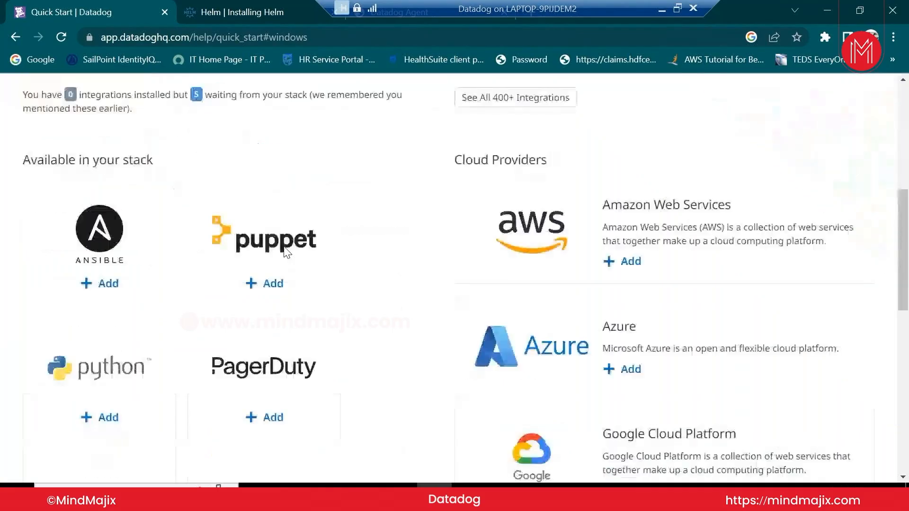
pyautogui.scroll(15, 288, 253)
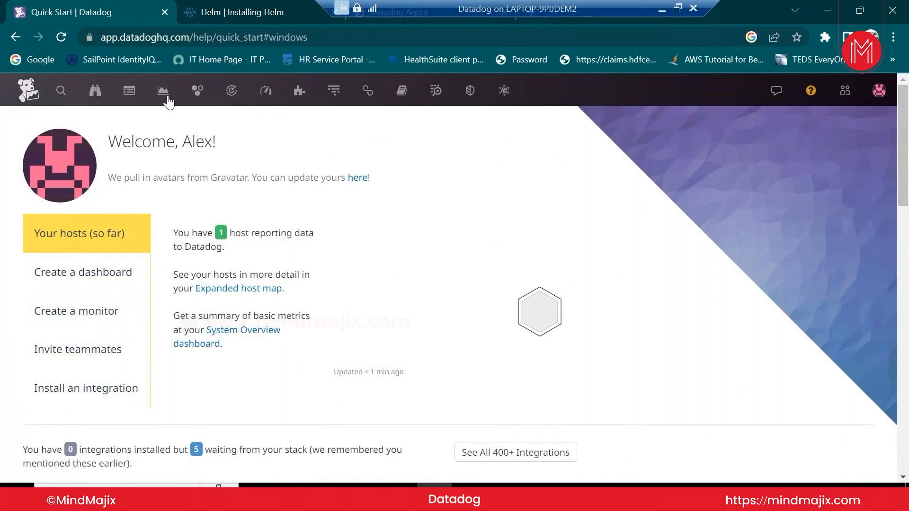
pyautogui.moveTo(197, 91)
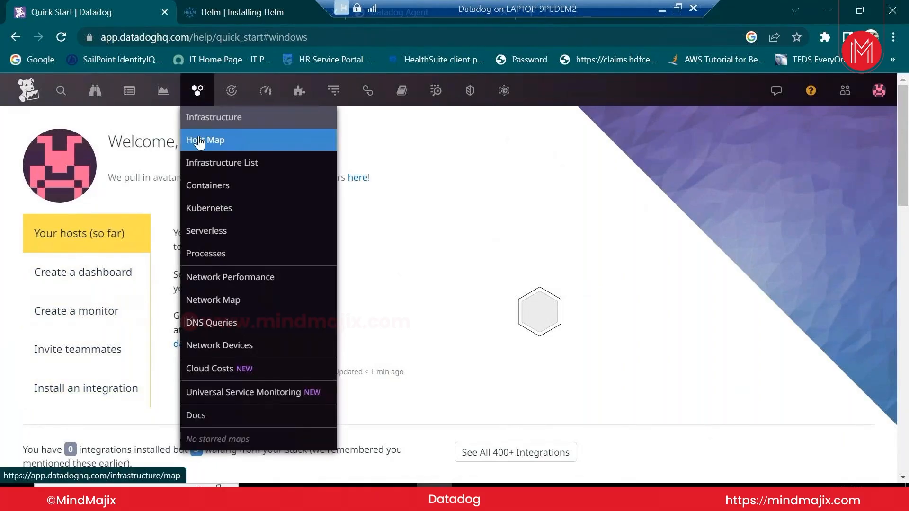
pyautogui.click(199, 141)
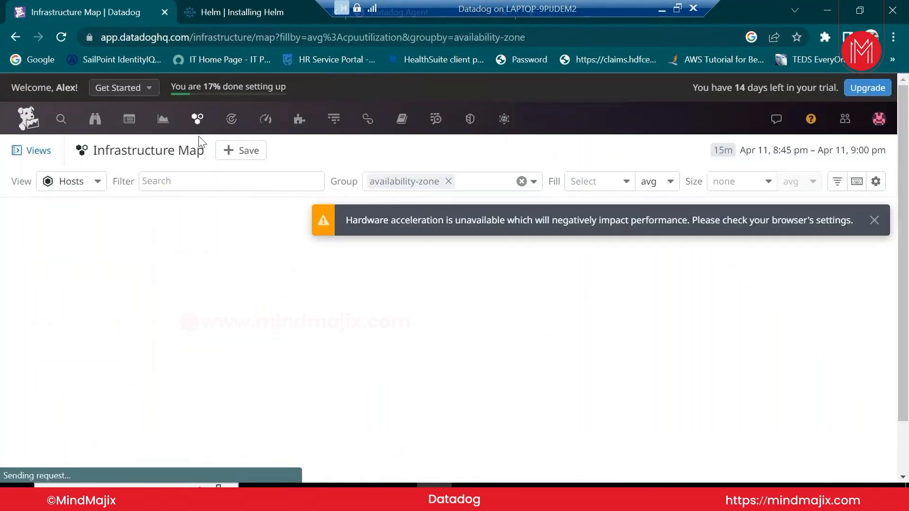
pyautogui.click(873, 220)
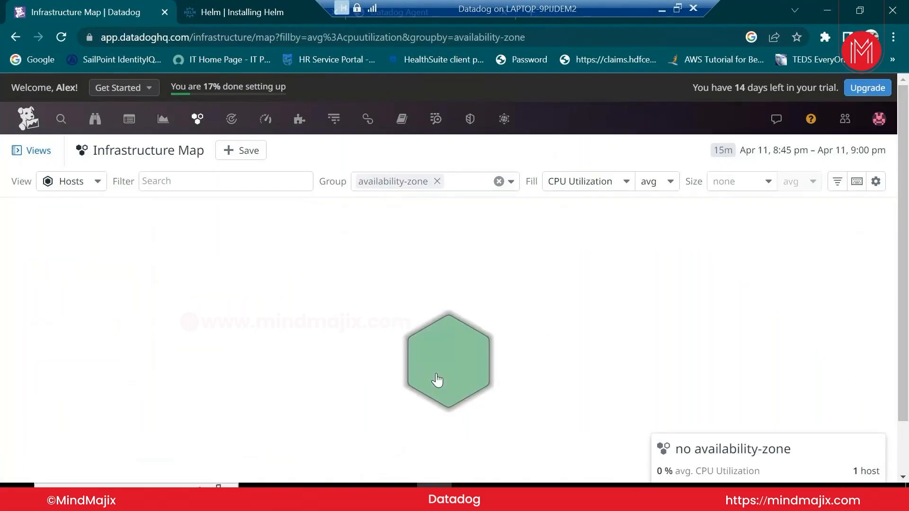
pyautogui.click(483, 370)
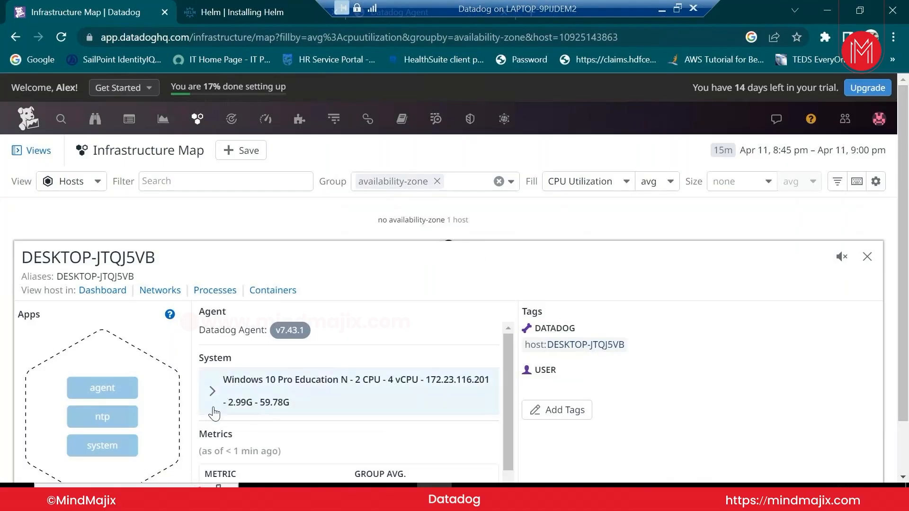
pyautogui.scroll(-1, 274, 401)
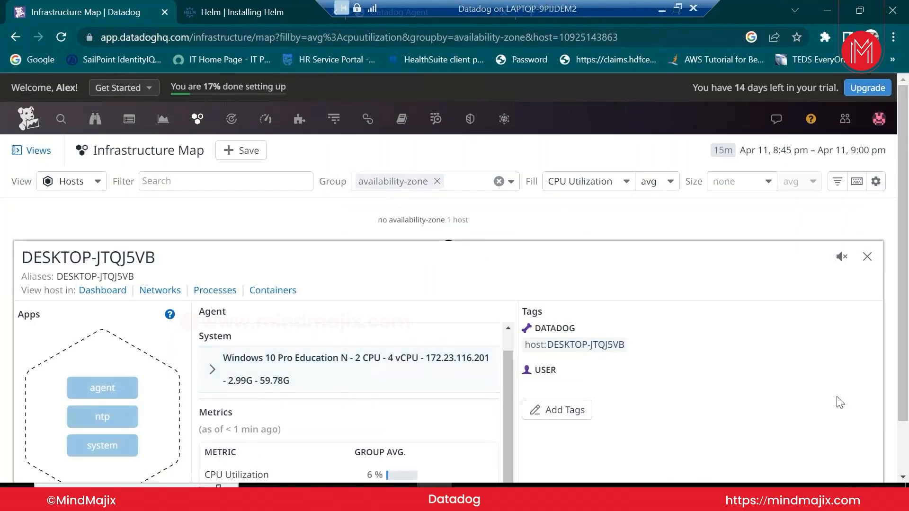
pyautogui.moveTo(903, 392); pyautogui.dragTo(903, 443)
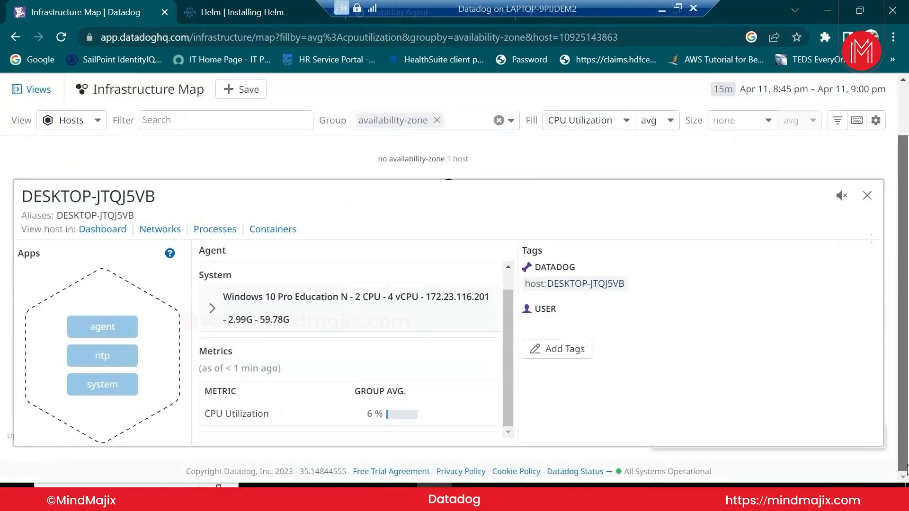
pyautogui.scroll(1, 316, 343)
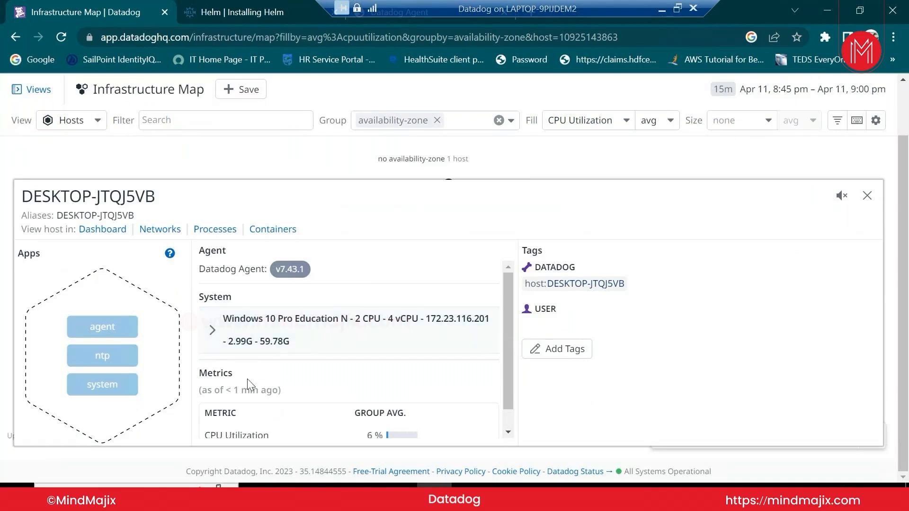
pyautogui.scroll(-1, 247, 378)
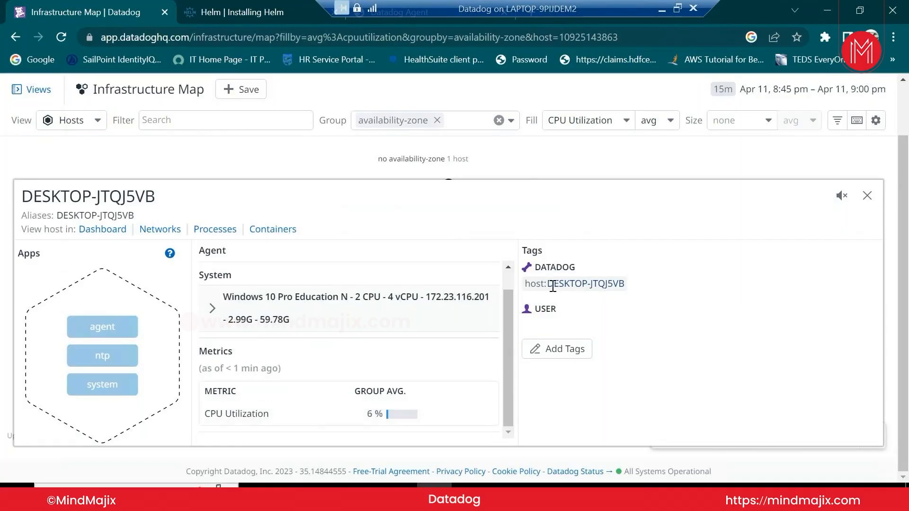
pyautogui.moveTo(552, 286); pyautogui.dragTo(618, 293)
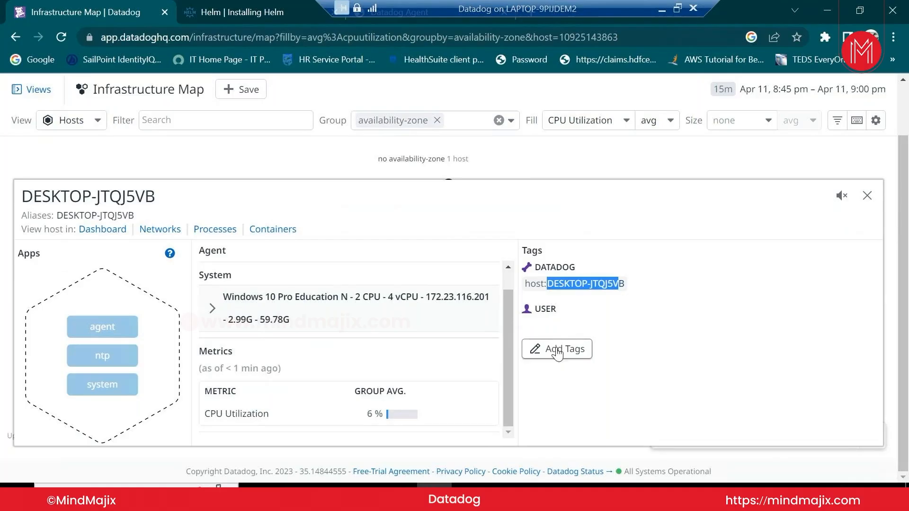
# Add and save the user tag 'Staging' on DESKTOP-JTQJ5VB, then close its host panel
pyautogui.click(557, 351)
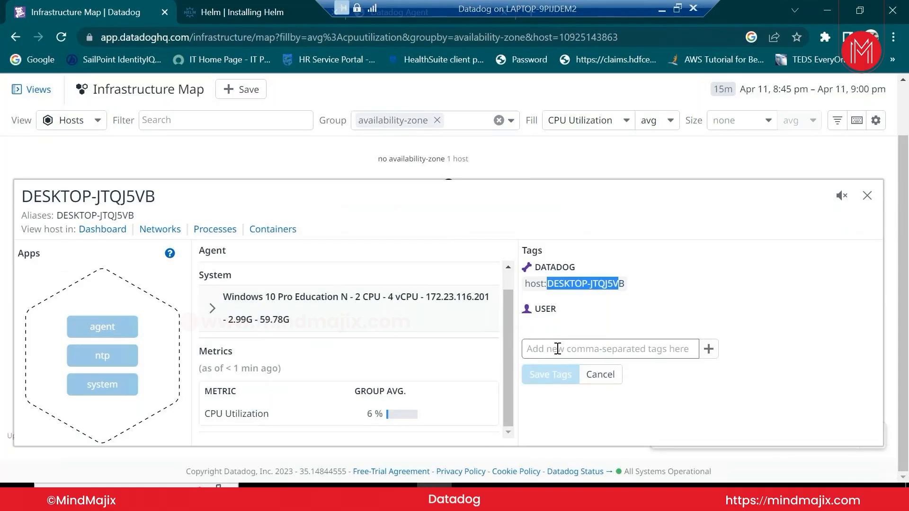
pyautogui.click(557, 349)
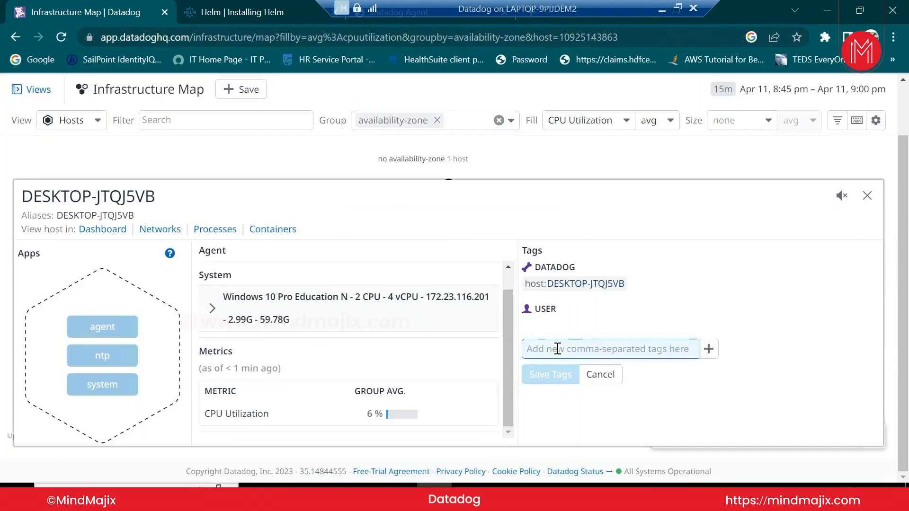
pyautogui.write('Staging')
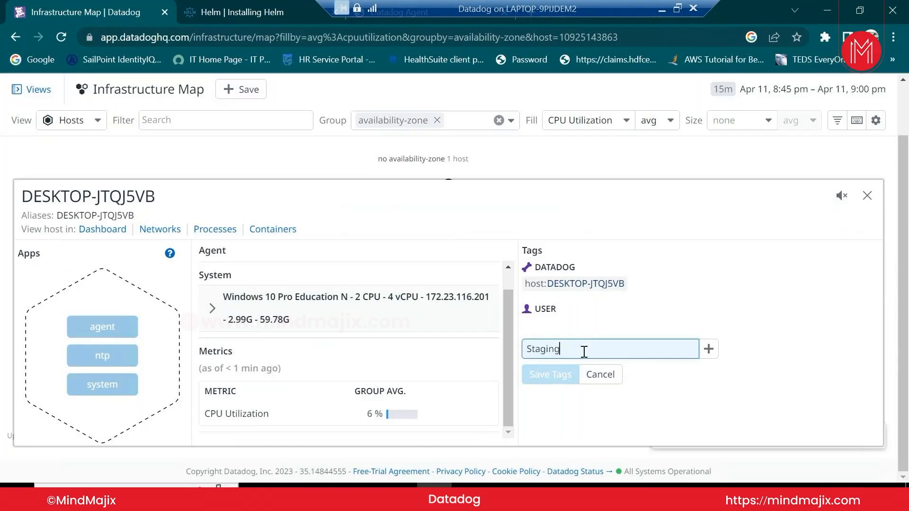
pyautogui.click(709, 349)
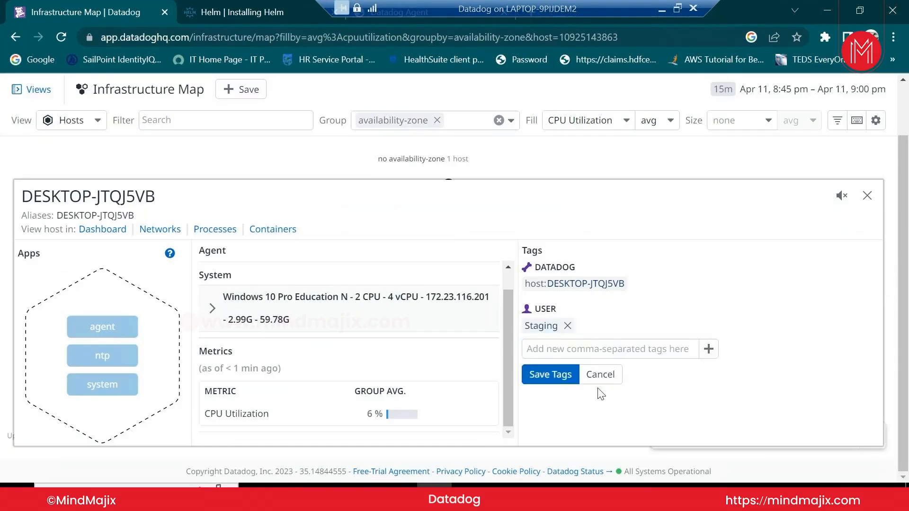
pyautogui.click(559, 382)
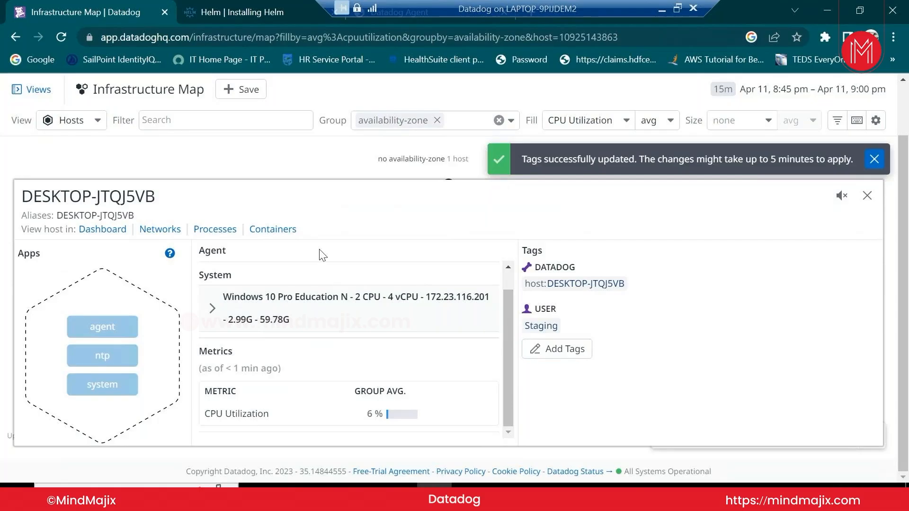
pyautogui.click(866, 195)
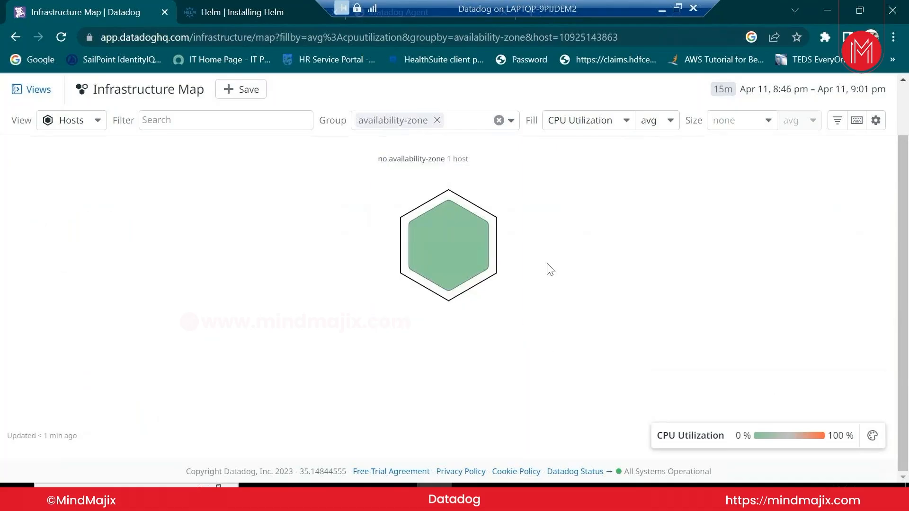
# Open and close DESKTOP-JTQJ5VB's details, then browse the filter keys and hosts/containers choice
pyautogui.click(452, 266)
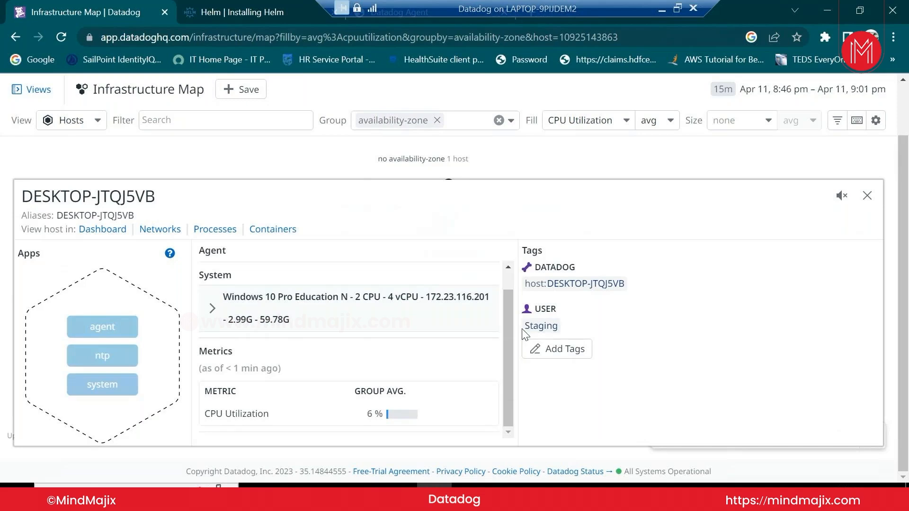
pyautogui.click(867, 202)
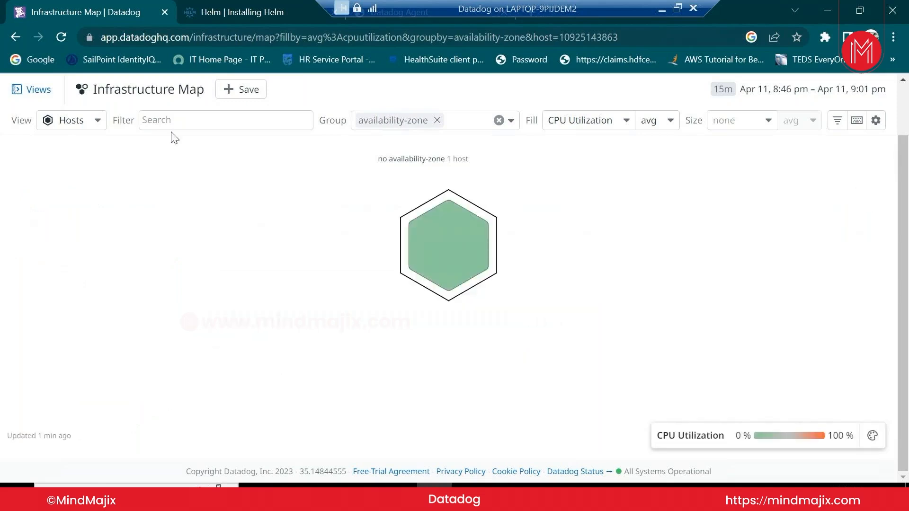
pyautogui.click(178, 120)
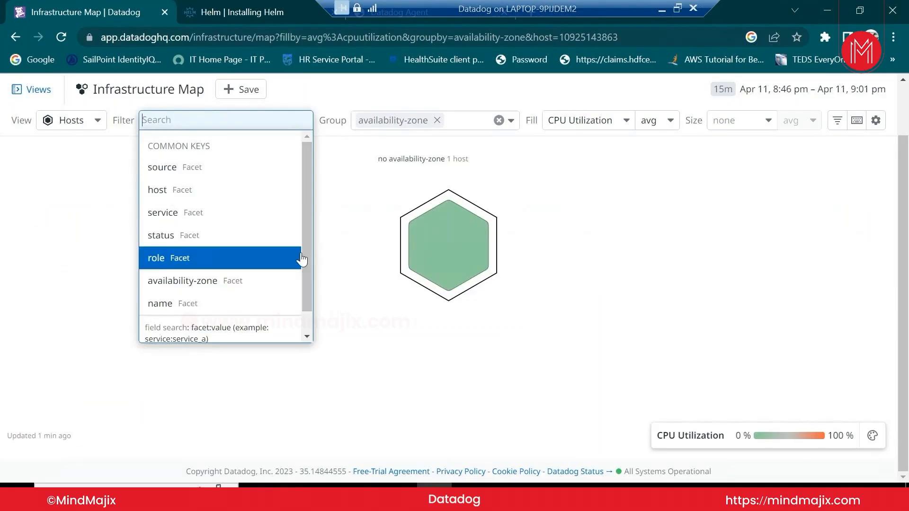
pyautogui.click(87, 124)
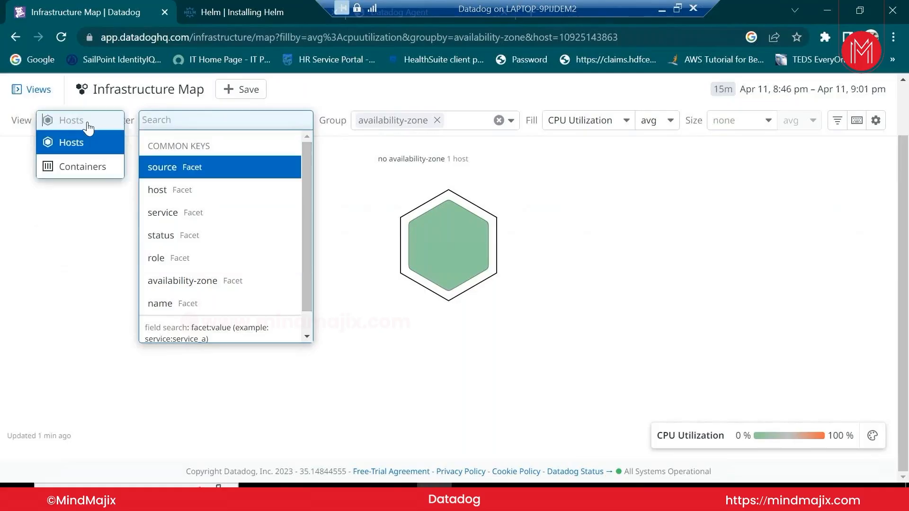
# Remove the availability-zone grouping, reload the map, and reopen DESKTOP-JTQJ5VB's details
pyautogui.click(437, 120)
pyautogui.click(441, 122)
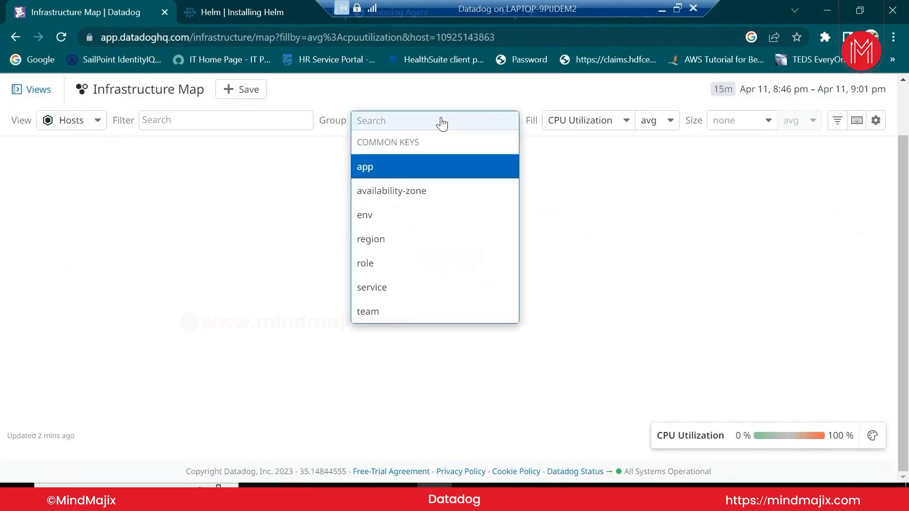
pyautogui.click(639, 268)
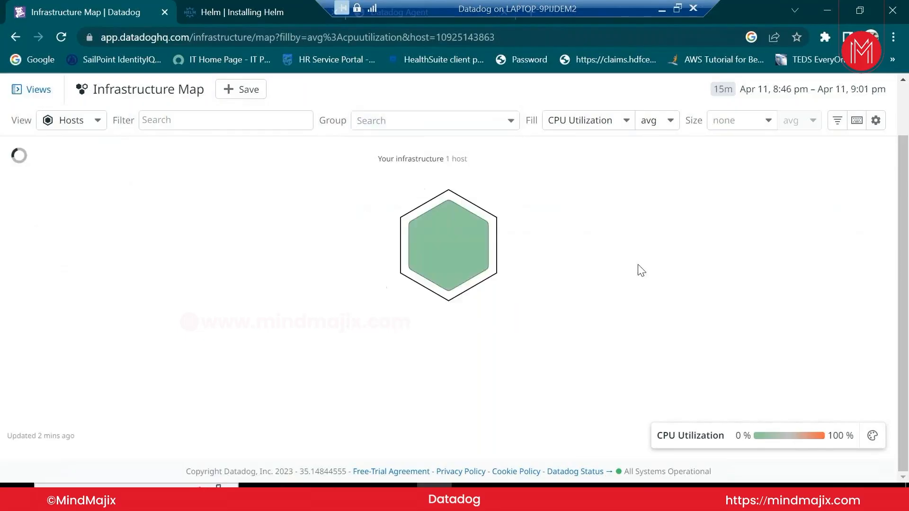
pyautogui.click(485, 279)
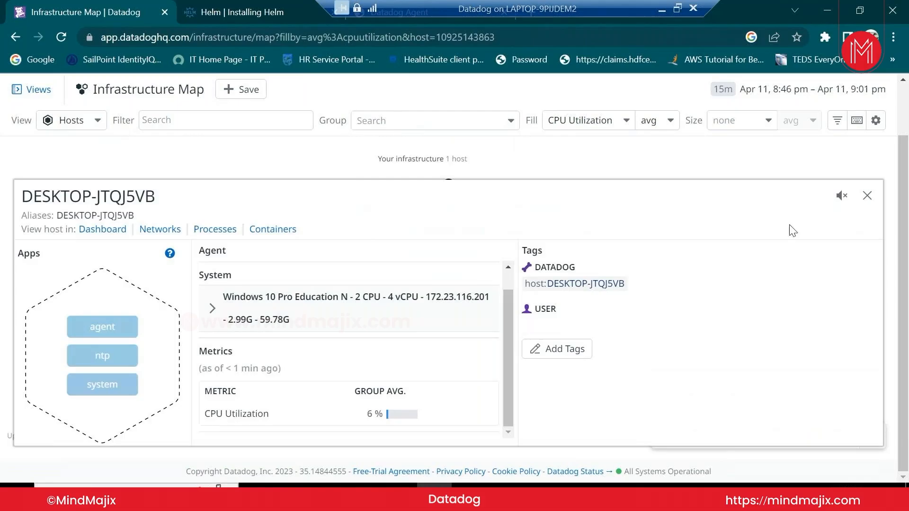
# Group the map's hosts by env, then remove the env grouping
pyautogui.click(430, 124)
pyautogui.write('us')
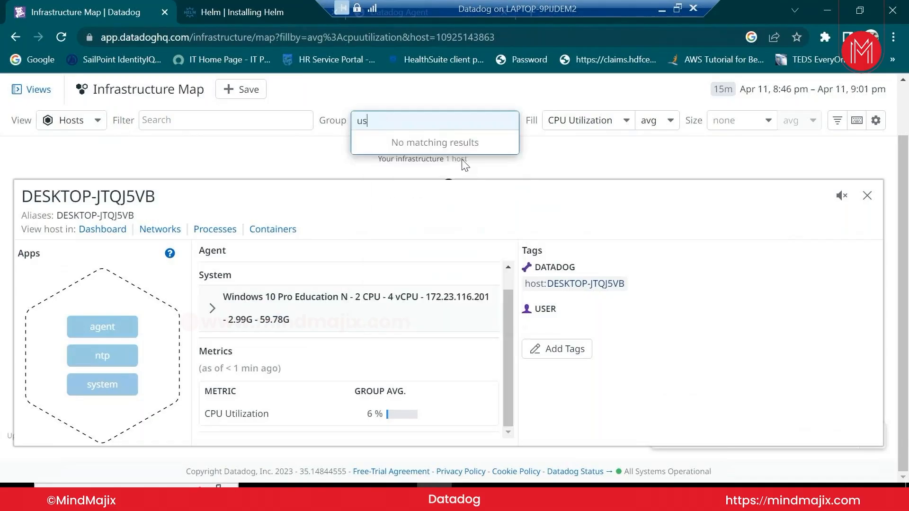
pyautogui.press('BackSpace')
pyautogui.press('BackSpace')
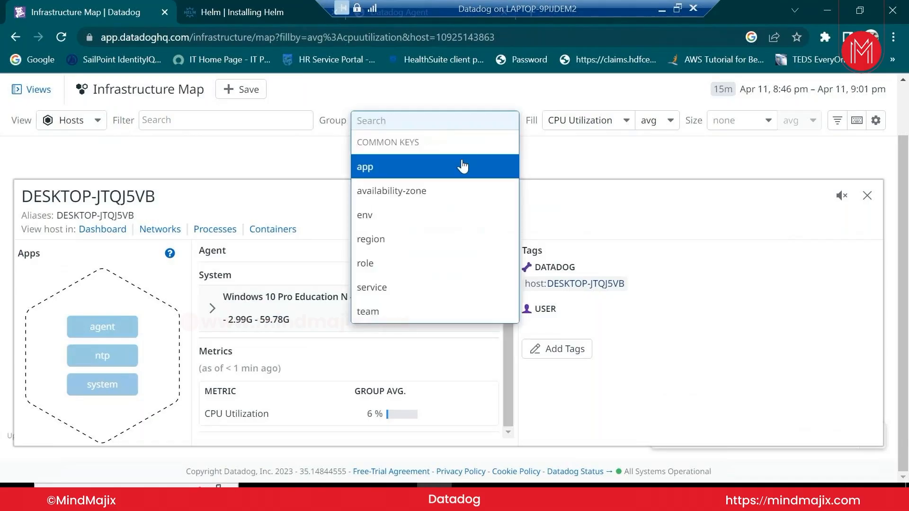
pyautogui.click(443, 213)
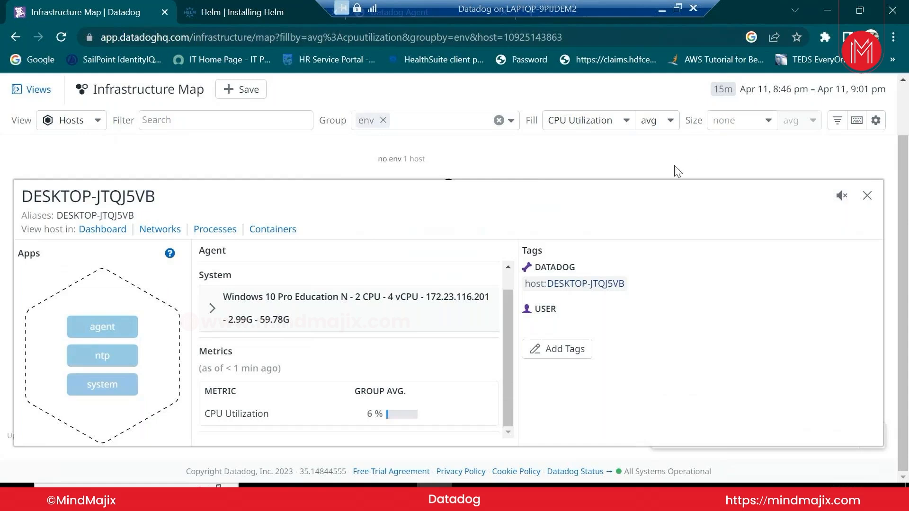
pyautogui.click(383, 120)
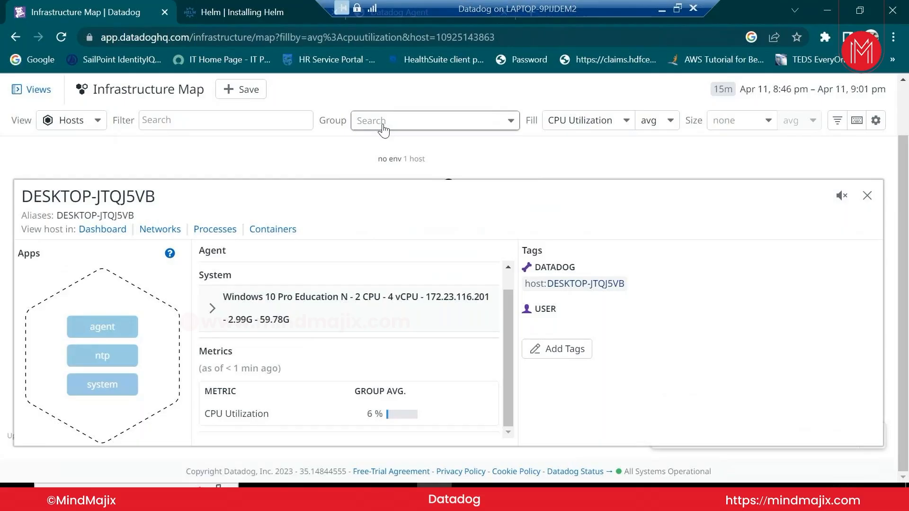
# Enter 'tag:' in the host filter, then close and reopen DESKTOP-JTQJ5VB's details
pyautogui.click(298, 120)
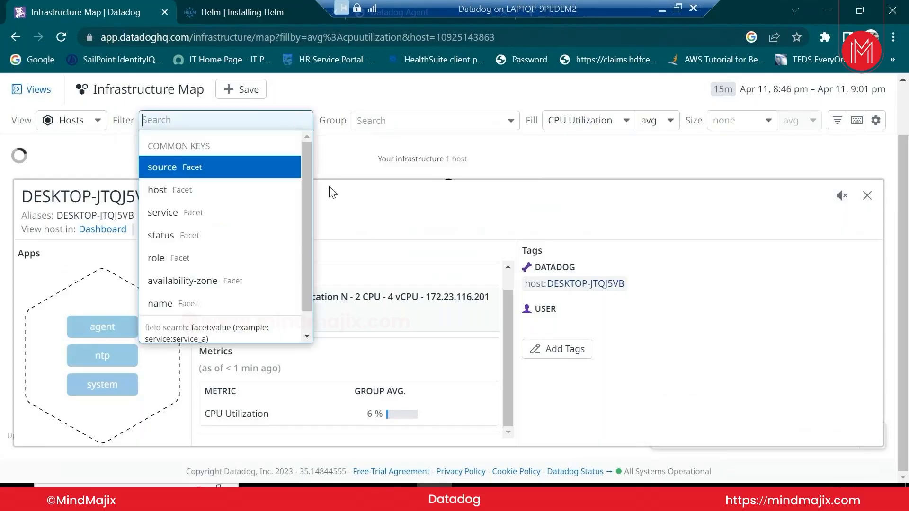
pyautogui.moveTo(305, 214)
pyautogui.mouseDown()
pyautogui.moveTo(306, 248)
pyautogui.moveTo(314, 201)
pyautogui.mouseUp()
pyautogui.write('tag')
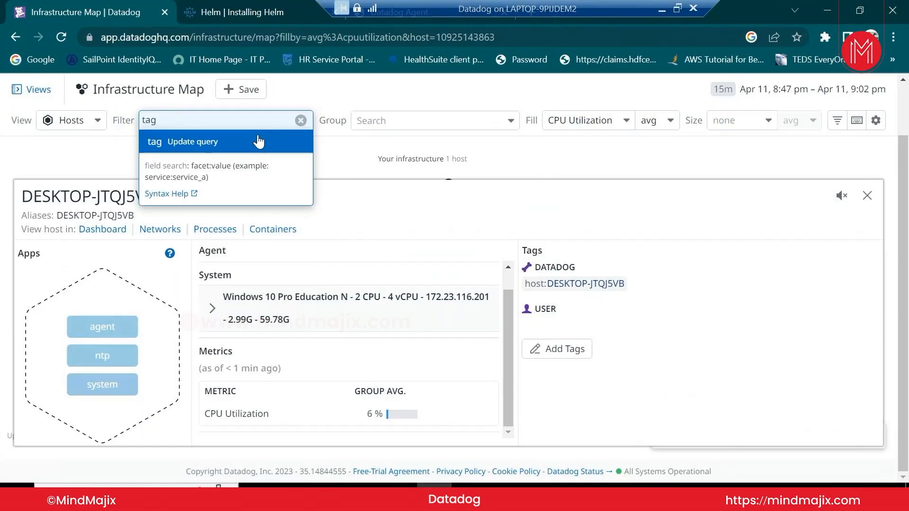
pyautogui.write(':')
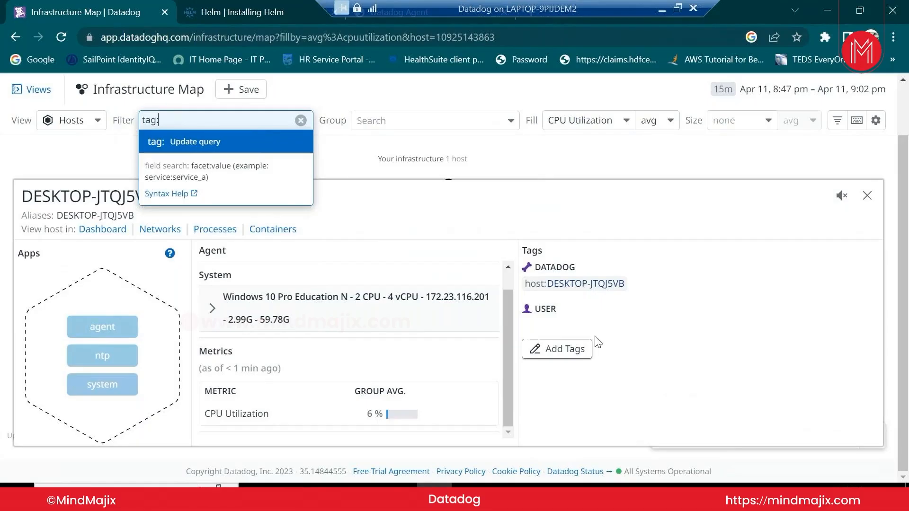
pyautogui.click(867, 196)
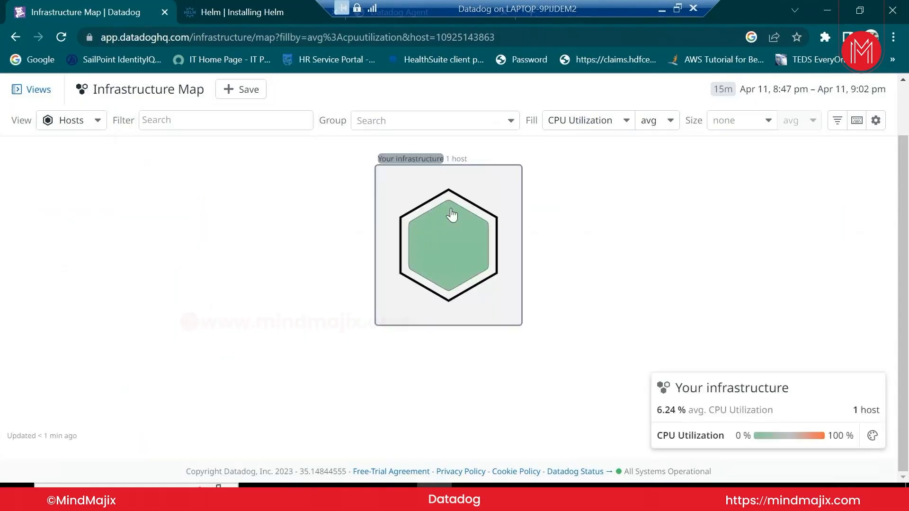
pyautogui.click(463, 263)
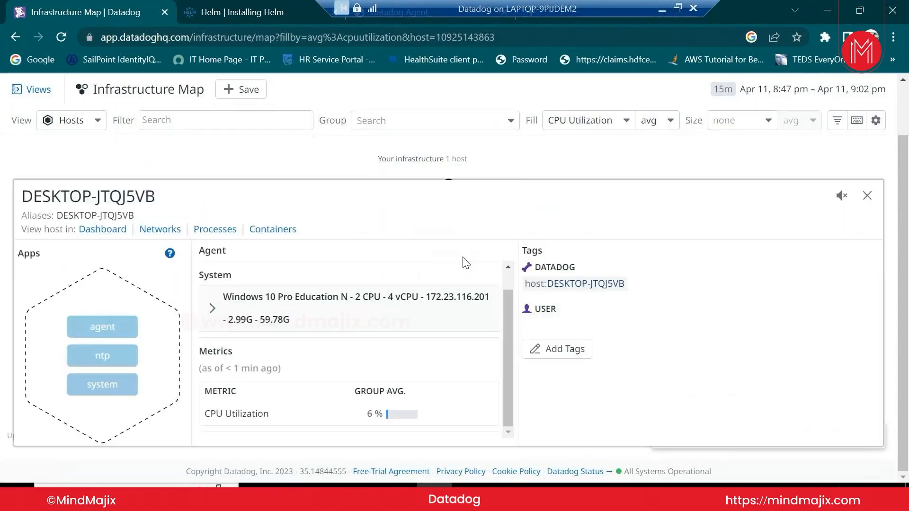
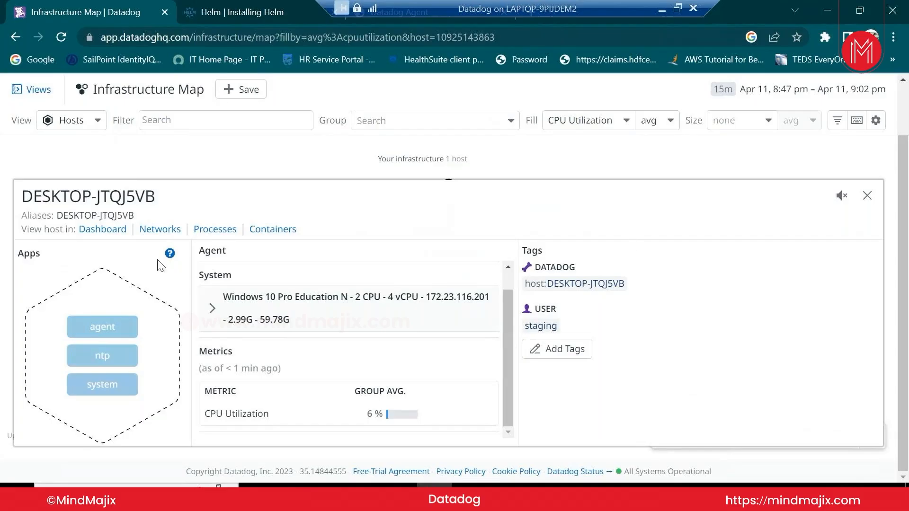
# Open DESKTOP-JTQJ5VB's host dashboard and scroll through its queue length, CPU, memory, network and disk charts
pyautogui.click(103, 230)
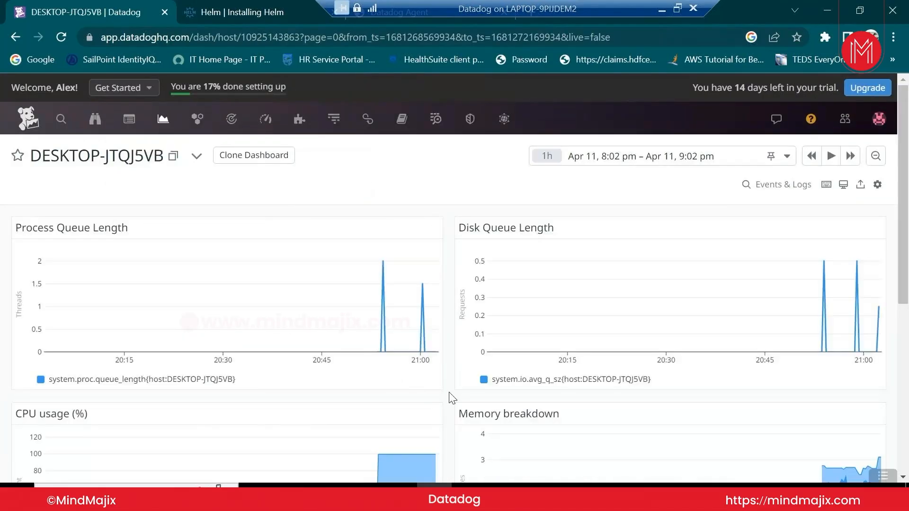
pyautogui.scroll(-3, 452, 398)
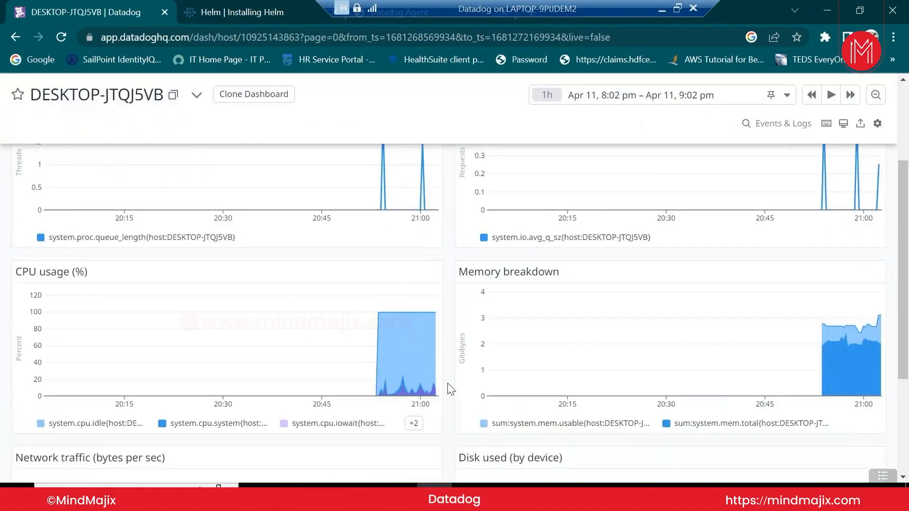
pyautogui.scroll(3, 449, 392)
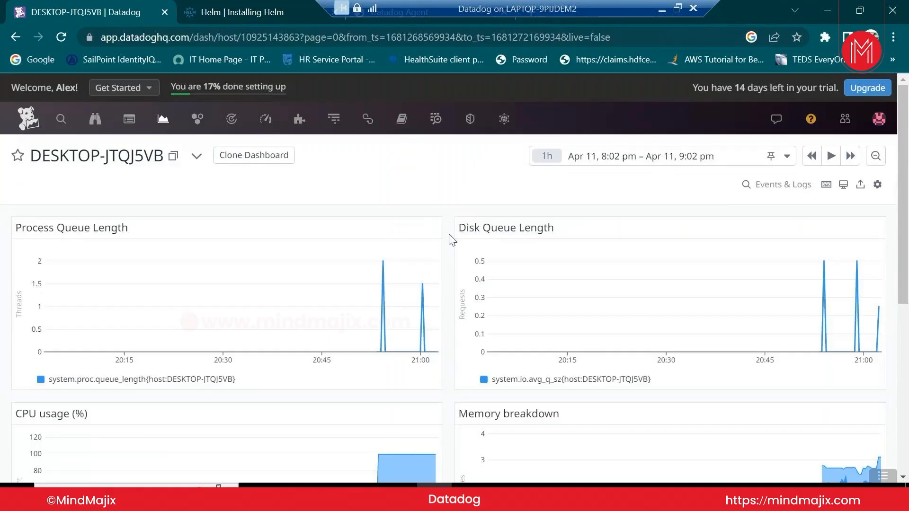
pyautogui.scroll(-3, 453, 240)
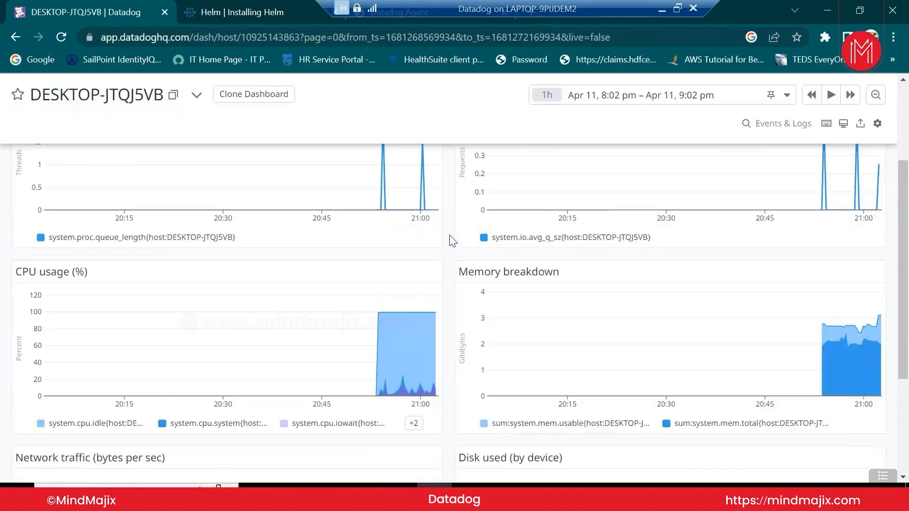
pyautogui.scroll(-3, 450, 241)
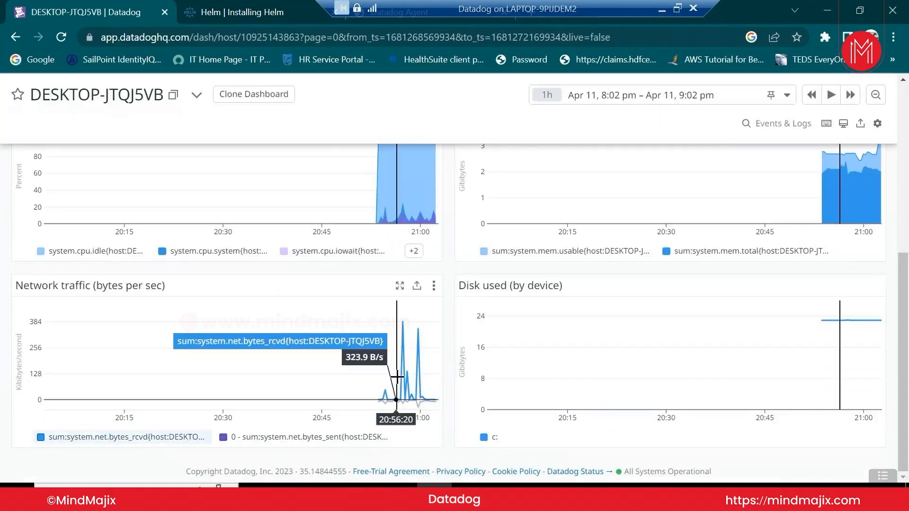
pyautogui.scroll(6, 458, 434)
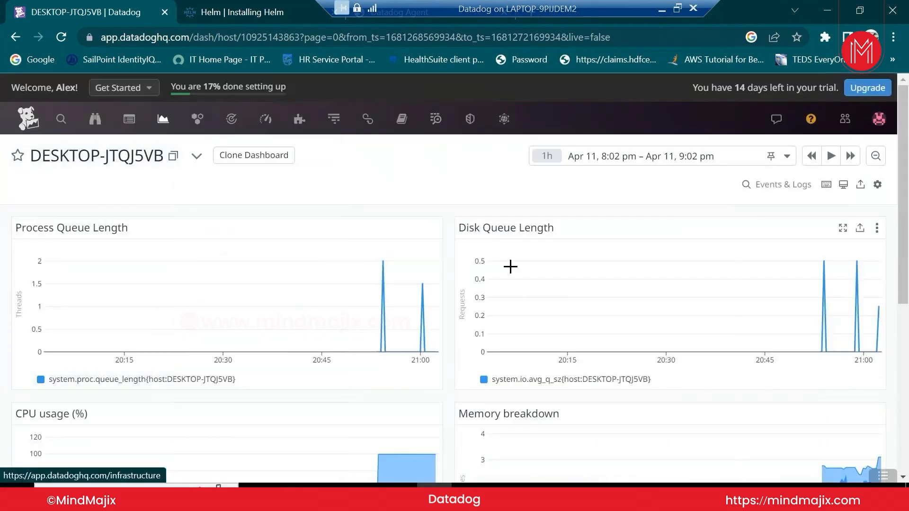
# Return to the Infrastructure Map, dismiss the hardware acceleration warning, and open the host's Processes view
pyautogui.click(14, 37)
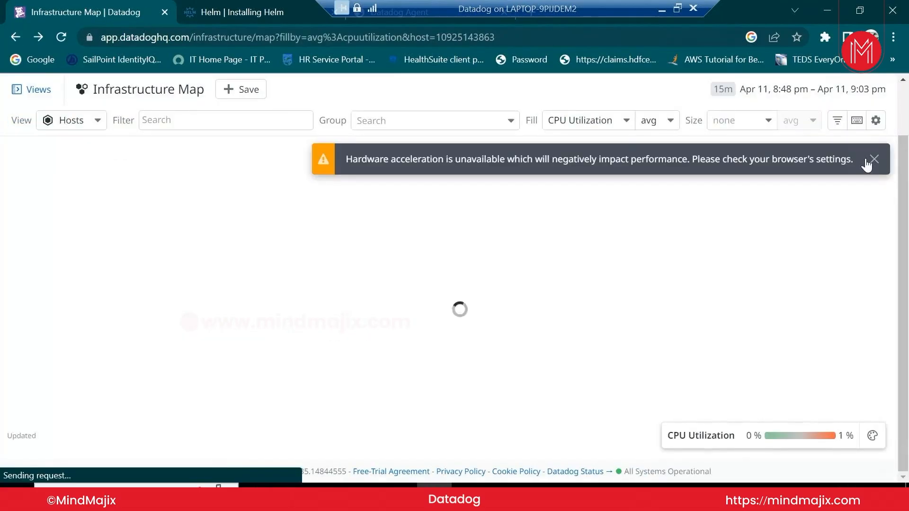
pyautogui.click(872, 158)
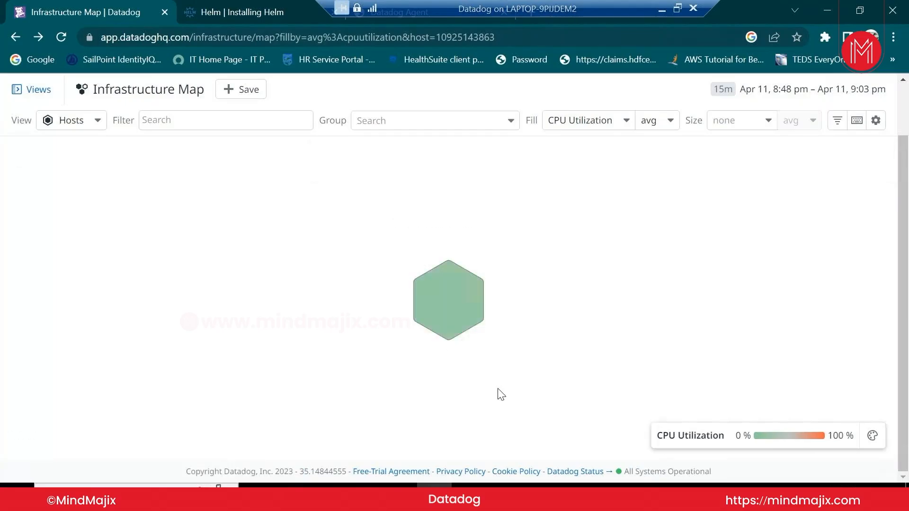
pyautogui.click(474, 328)
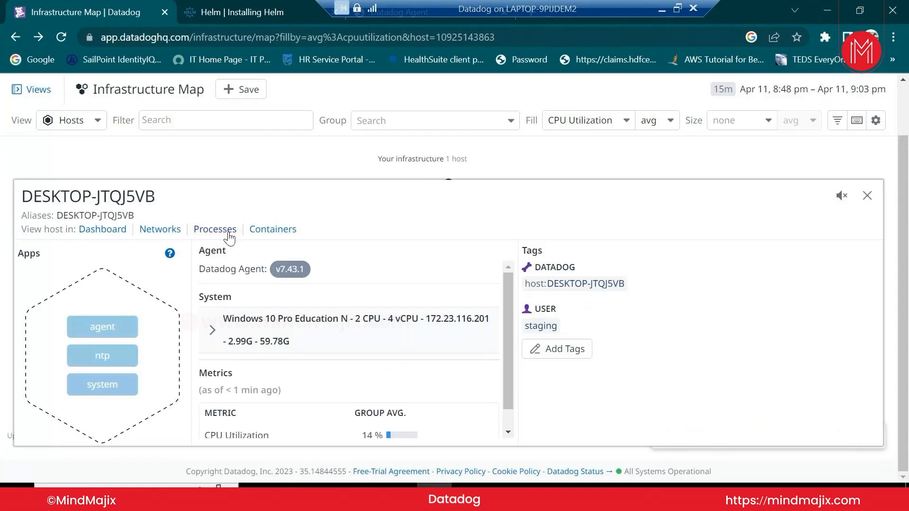
pyautogui.click(217, 230)
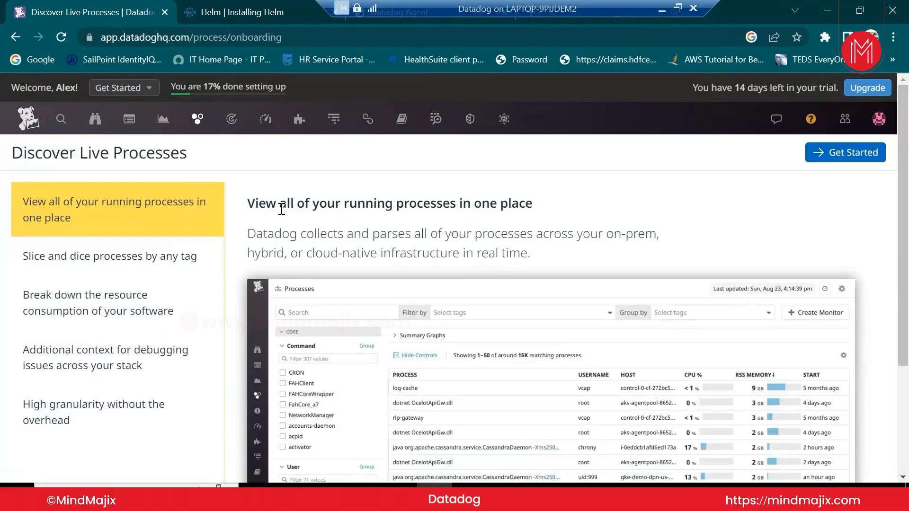
# Launch Task Manager with full process details, reposition its window, then close it
pyautogui.moveTo(197, 122)
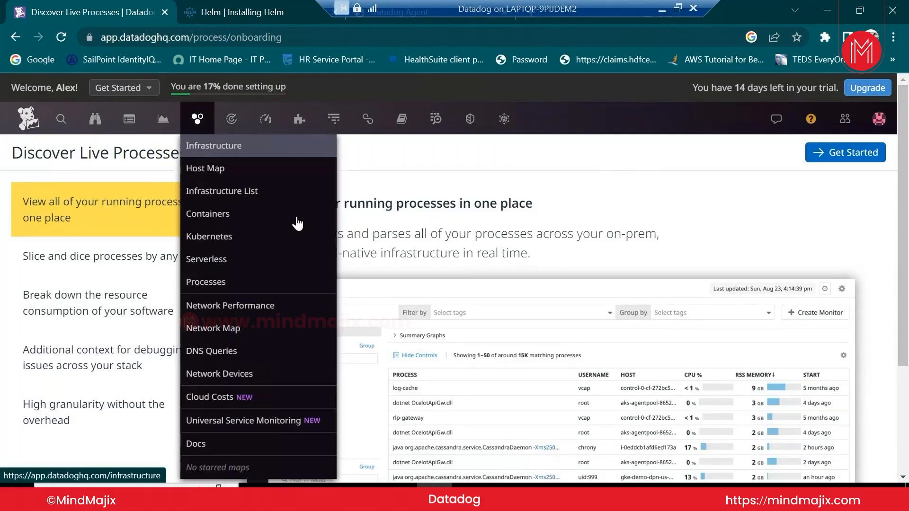
pyautogui.moveTo(434, 497)
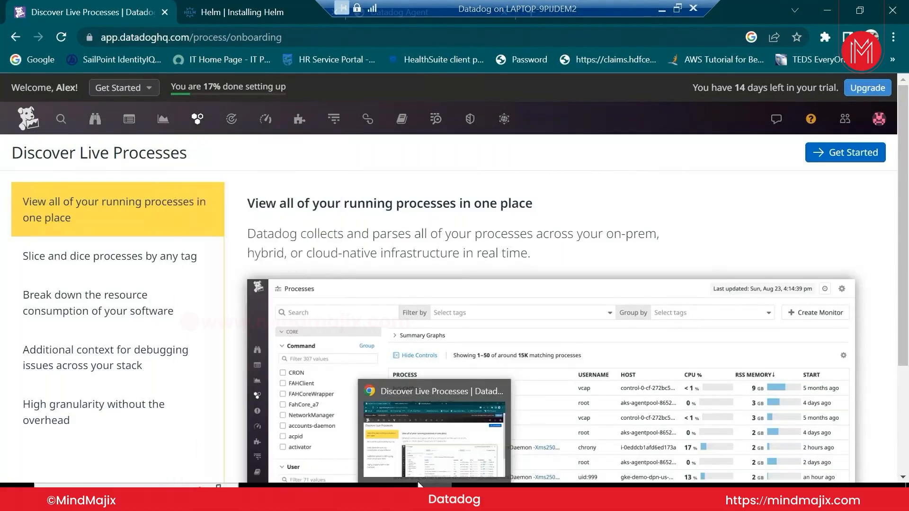
pyautogui.rightClick(491, 494)
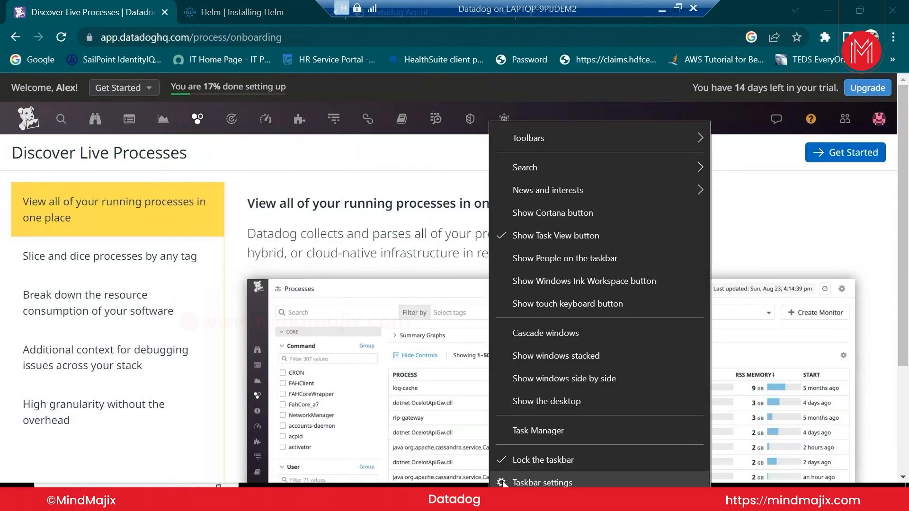
pyautogui.click(532, 430)
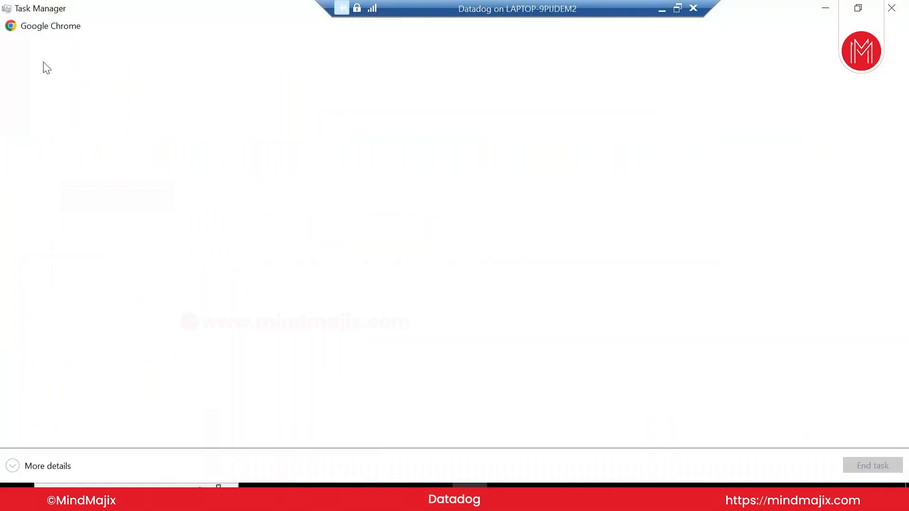
pyautogui.click(42, 467)
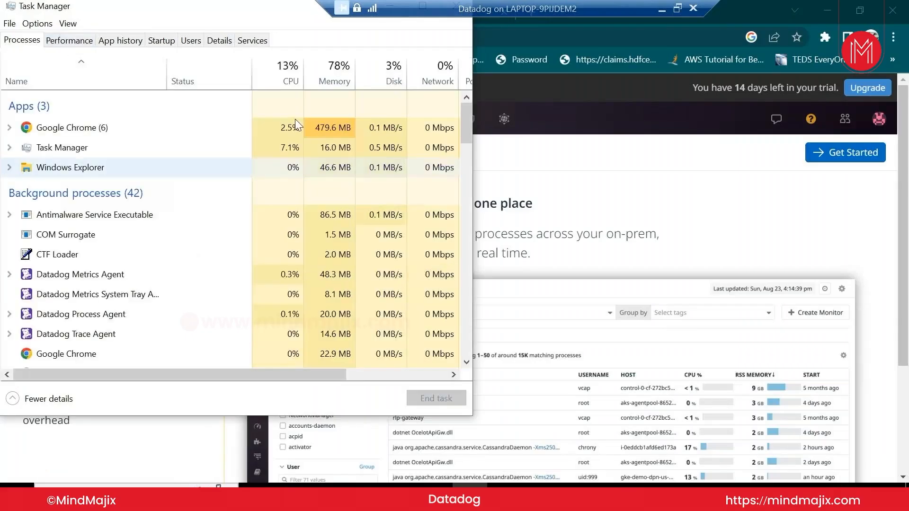
pyautogui.moveTo(258, 16); pyautogui.dragTo(290, 80)
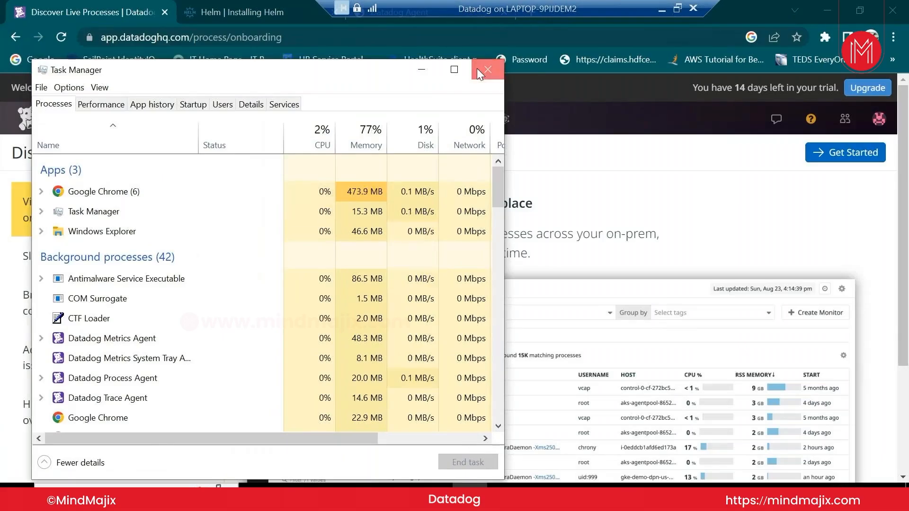
pyautogui.click(477, 69)
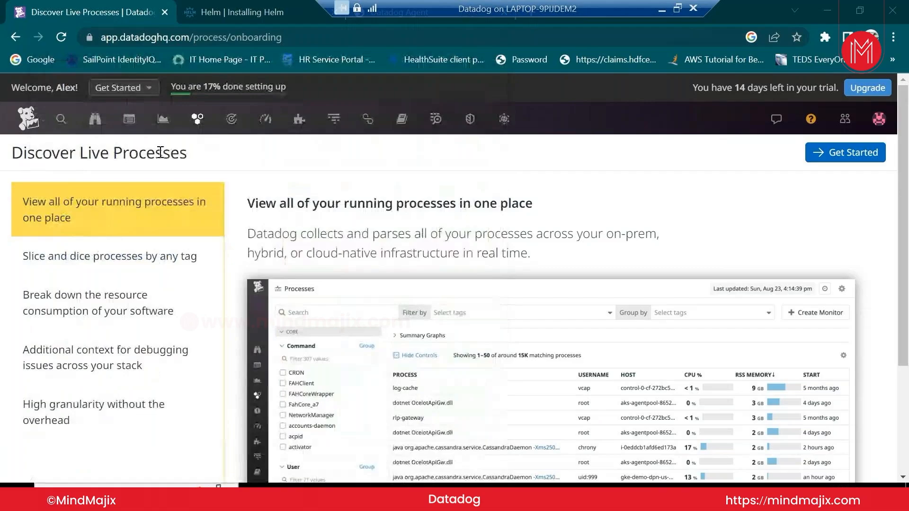
# Go to the Infrastructure List and open the details for host DESKTOP-JTQJ5VB
pyautogui.moveTo(197, 121)
pyautogui.click(233, 188)
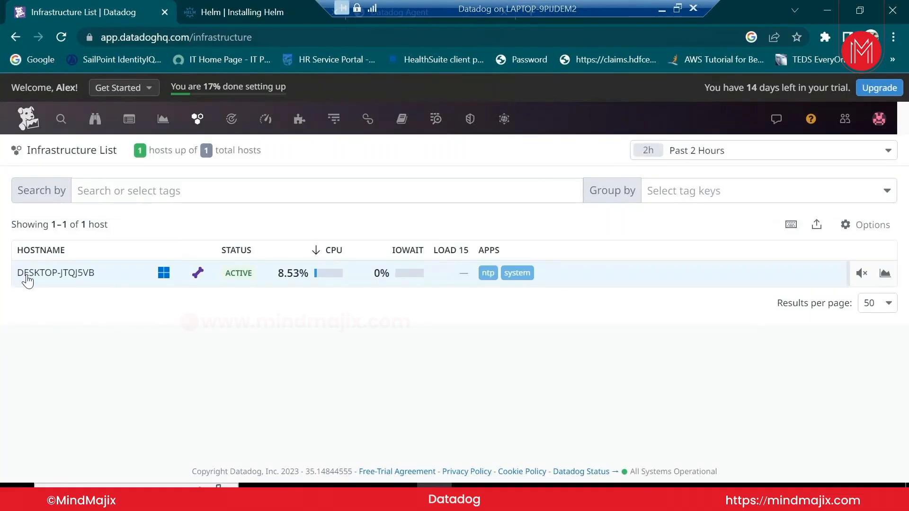
pyautogui.moveTo(198, 283)
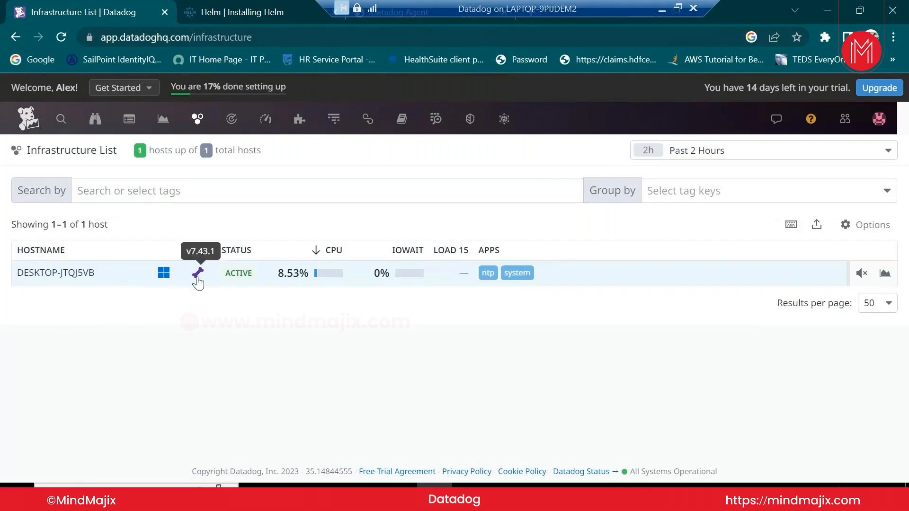
pyautogui.moveTo(164, 283)
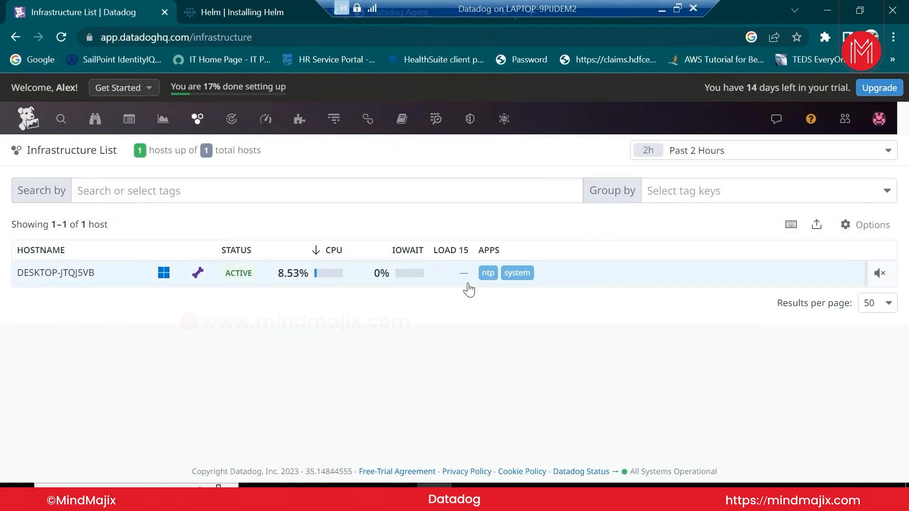
pyautogui.click(587, 276)
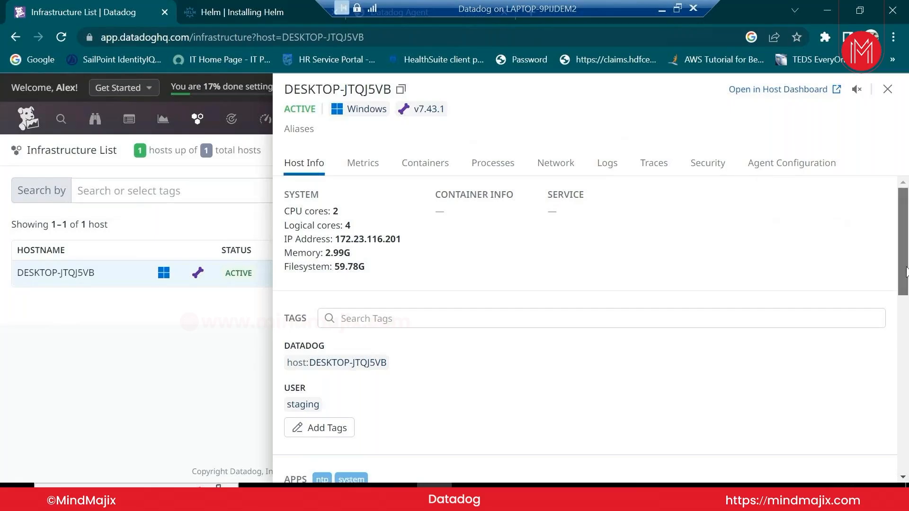
# Scroll the Host Info panel: 2 CPU cores, 4 logical cores, 2.99G memory, 59.78G filesystem
pyautogui.moveTo(906, 270); pyautogui.dragTo(904, 361)
pyautogui.scroll(3, 327, 245)
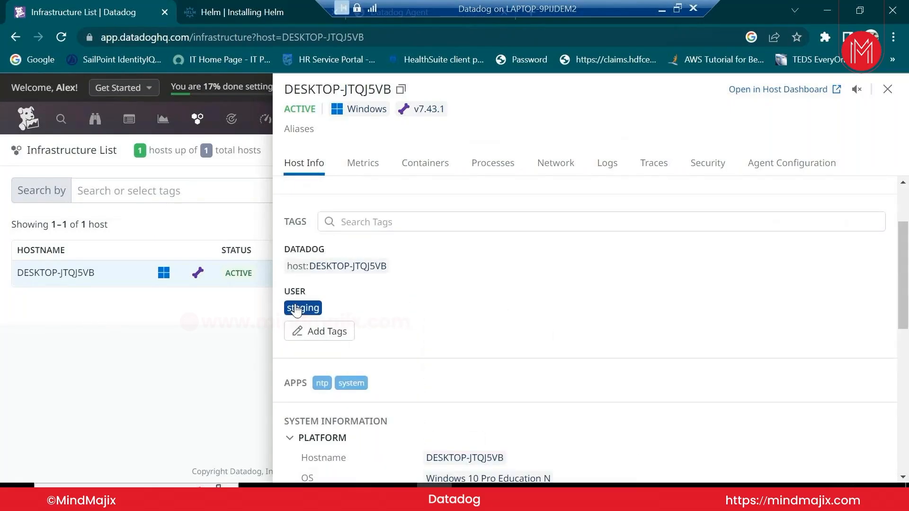
pyautogui.moveTo(904, 285); pyautogui.dragTo(834, 371)
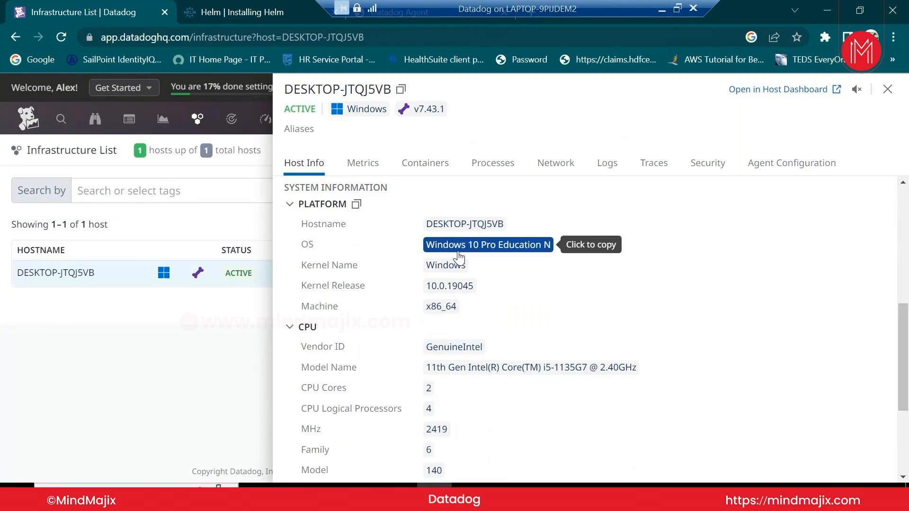
pyautogui.moveTo(905, 344); pyautogui.dragTo(906, 371)
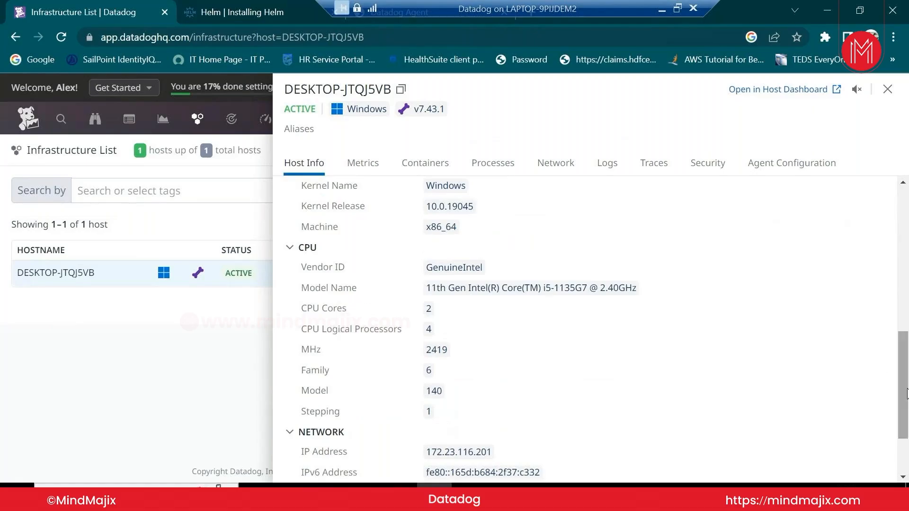
pyautogui.moveTo(906, 393); pyautogui.dragTo(906, 270)
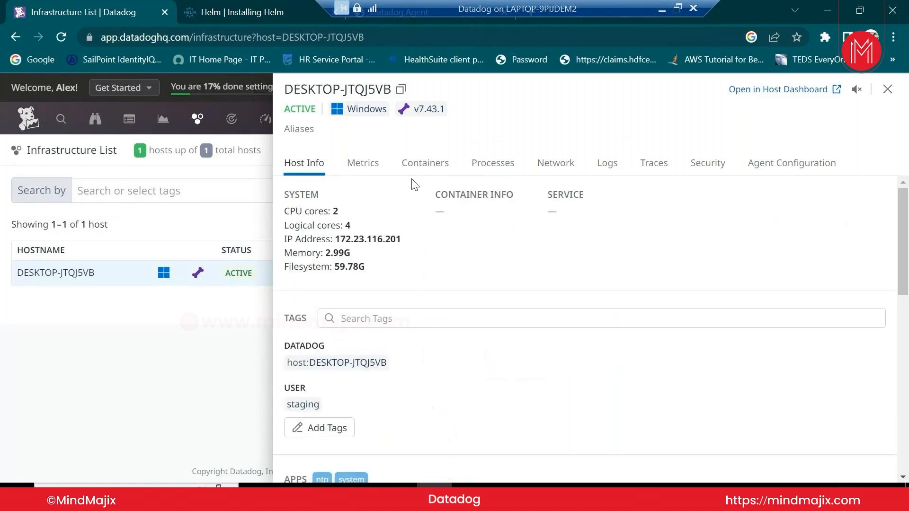
# Show the host's metrics and view the metrics of the system app
pyautogui.click(353, 168)
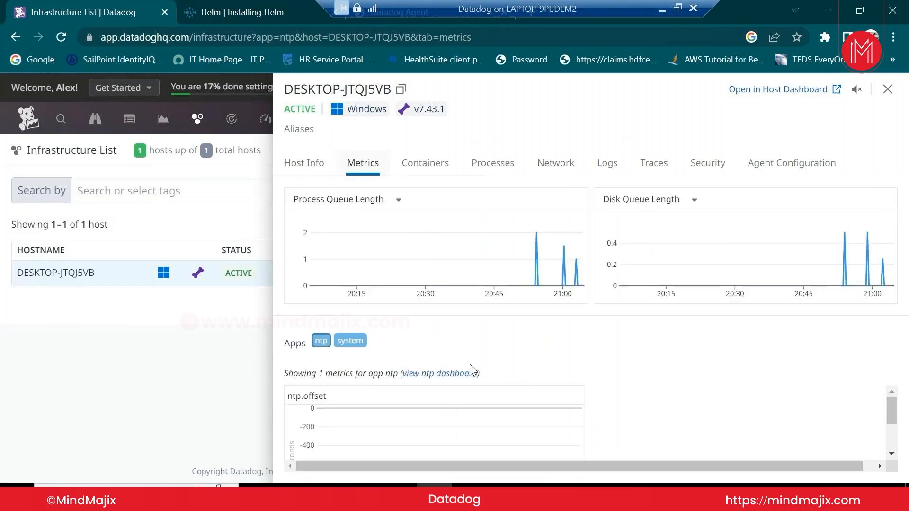
pyautogui.click(357, 342)
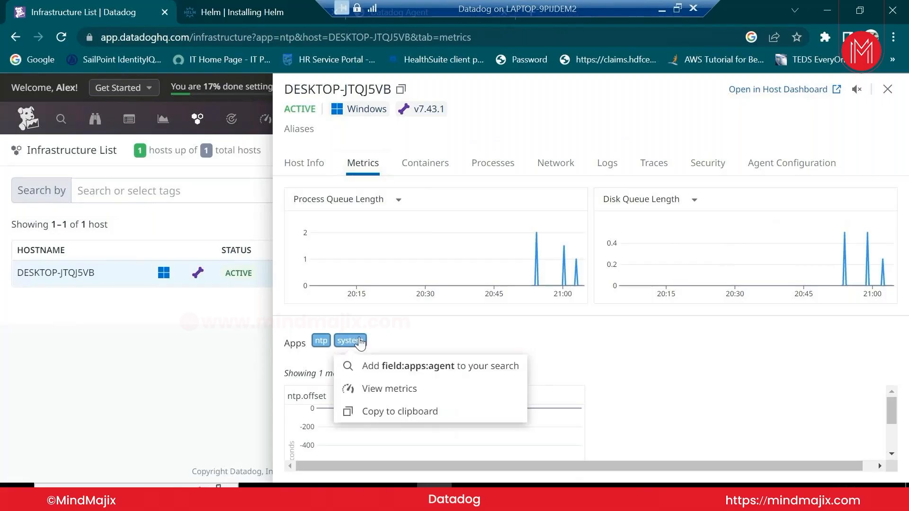
pyautogui.click(398, 389)
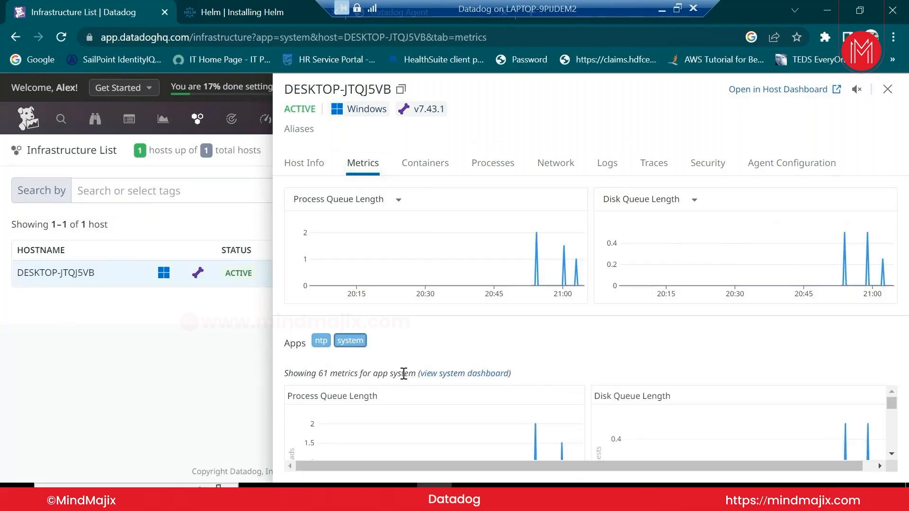
pyautogui.click(895, 421)
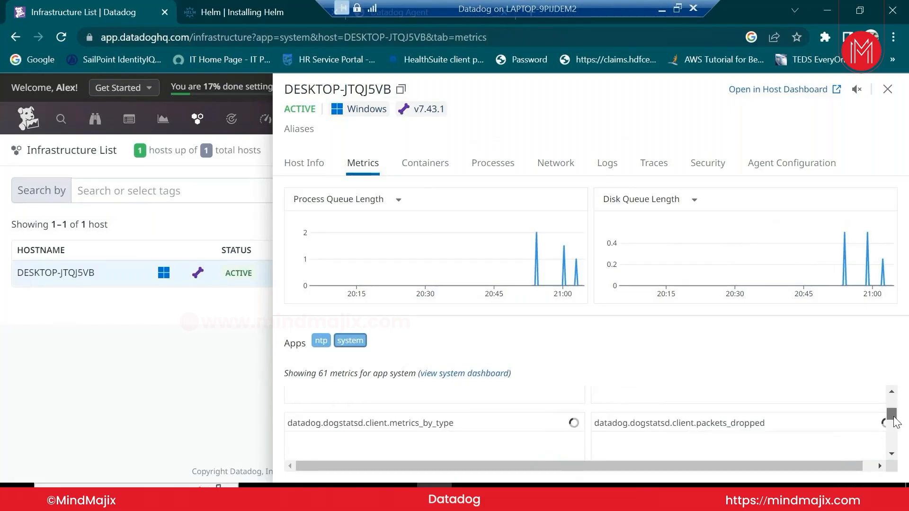
pyautogui.scroll(2, 654, 457)
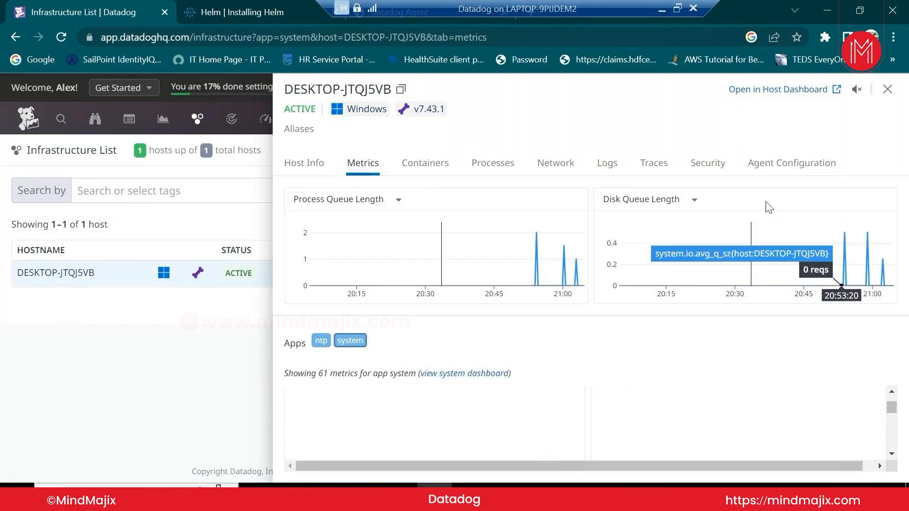
# Open the full host dashboard in a new tab, then go back to the Infrastructure List host details
pyautogui.click(784, 97)
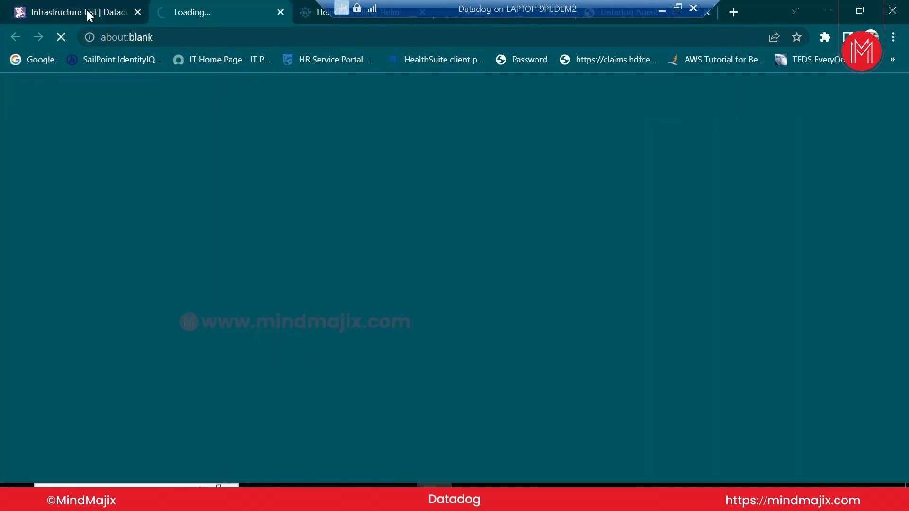
pyautogui.click(87, 10)
pyautogui.click(208, 13)
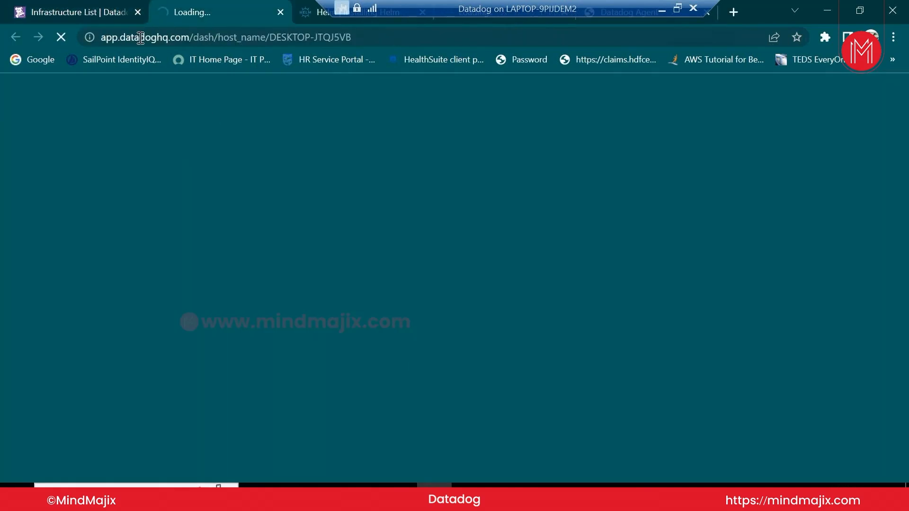
pyautogui.click(95, 10)
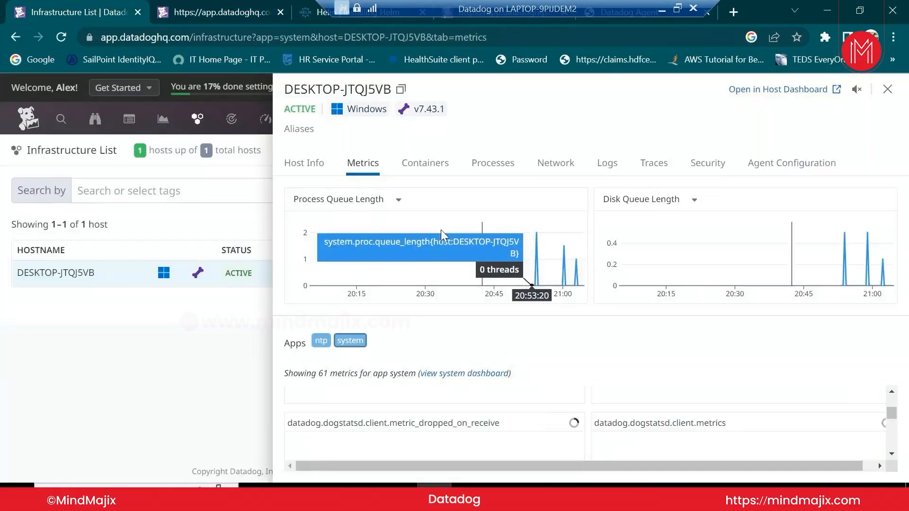
# Check the host's containers and running processes, then switch to the DESKTOP-JTQJ5VB host dashboard tab
pyautogui.click(423, 171)
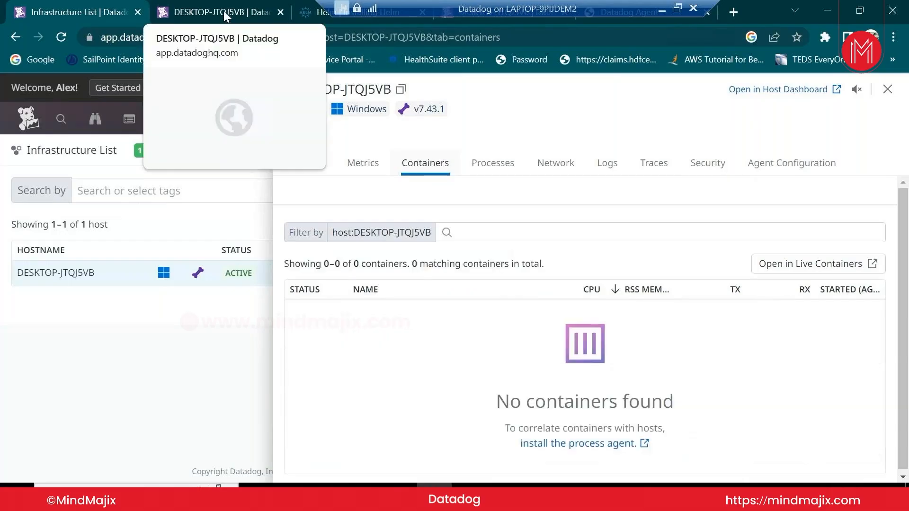
pyautogui.click(509, 163)
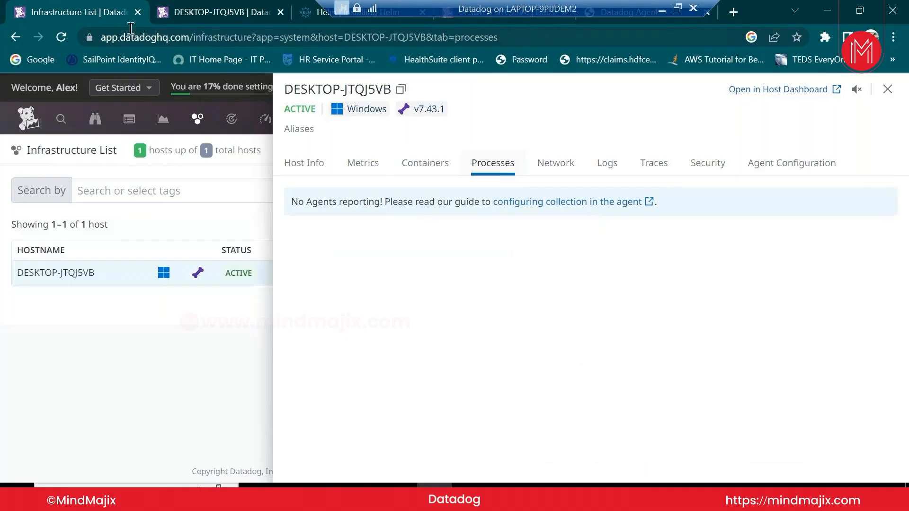
pyautogui.click(194, 15)
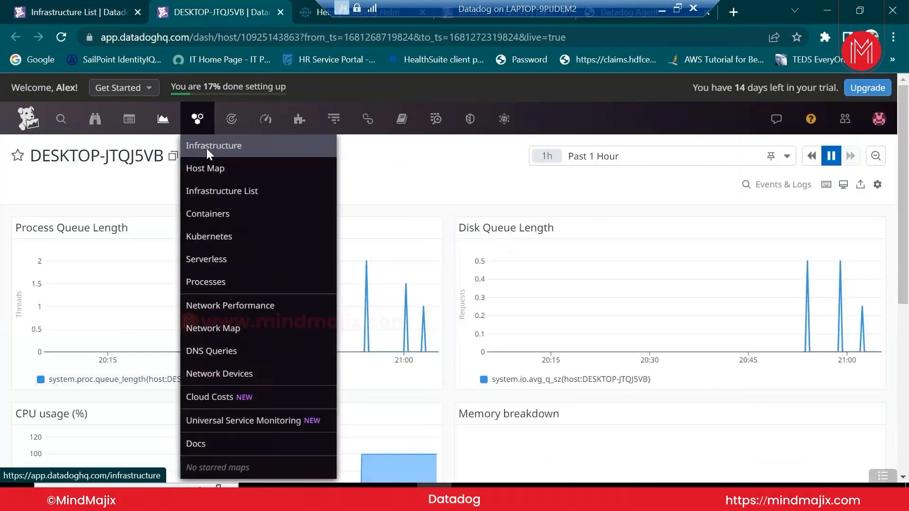
# Open the Dashboard List, dismiss the Organize Dashboards banner, and scroll through all 19 dashboards
pyautogui.moveTo(164, 126)
pyautogui.click(179, 169)
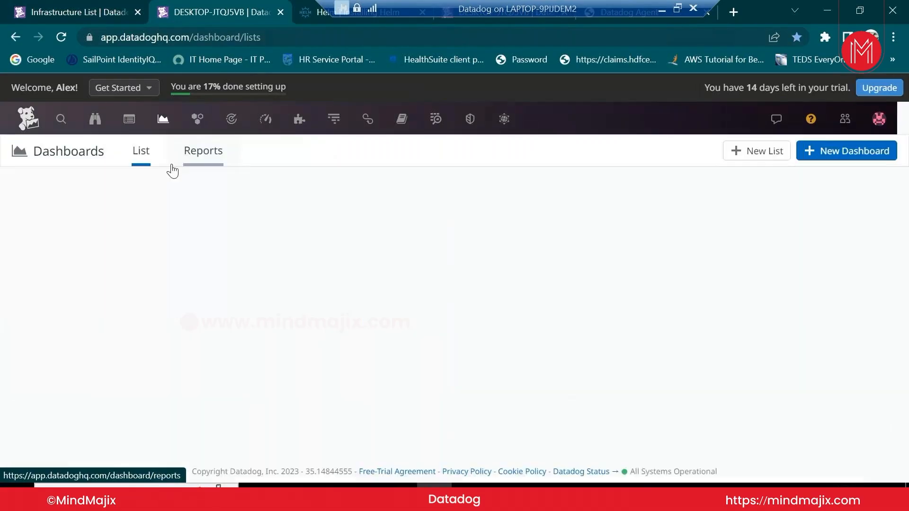
pyautogui.scroll(-7, 395, 410)
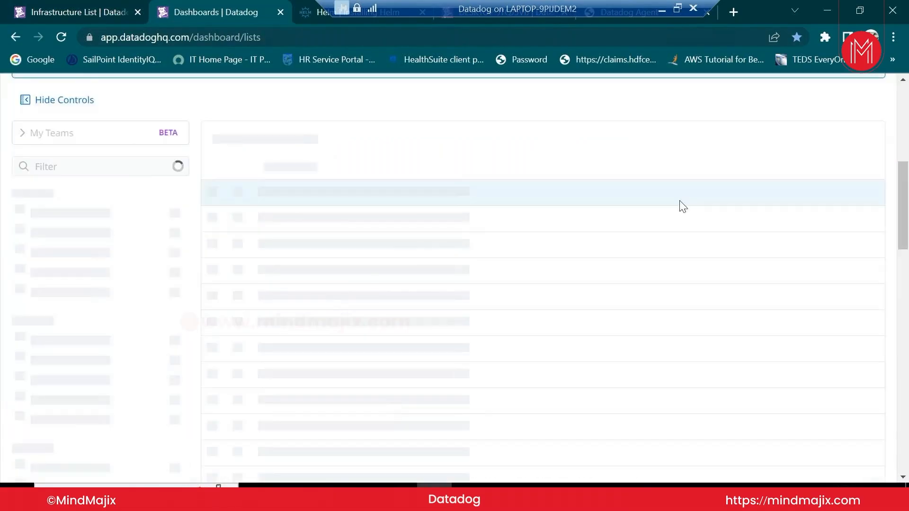
pyautogui.scroll(4, 901, 186)
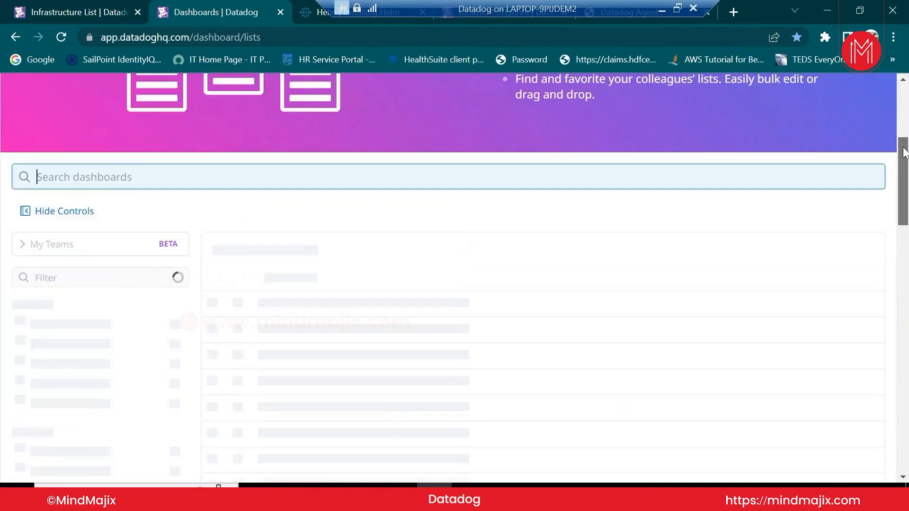
pyautogui.moveTo(897, 155); pyautogui.dragTo(897, 119)
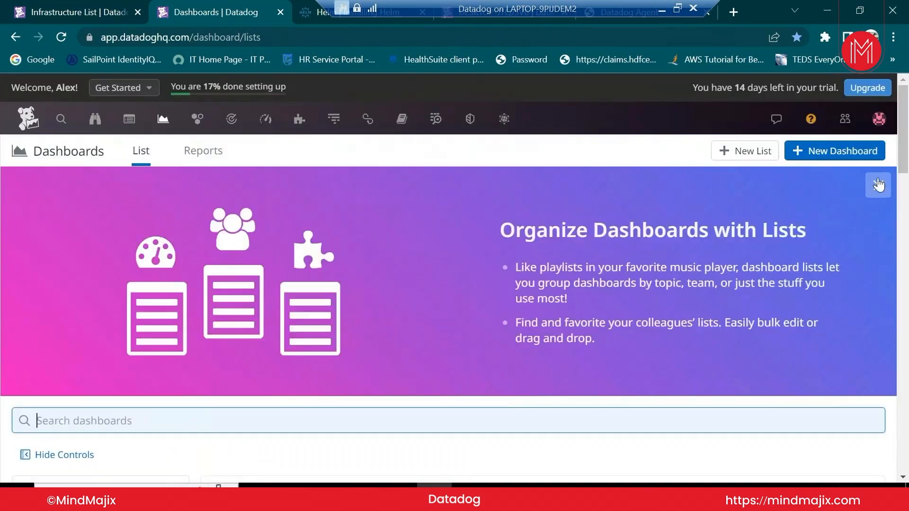
pyautogui.click(877, 185)
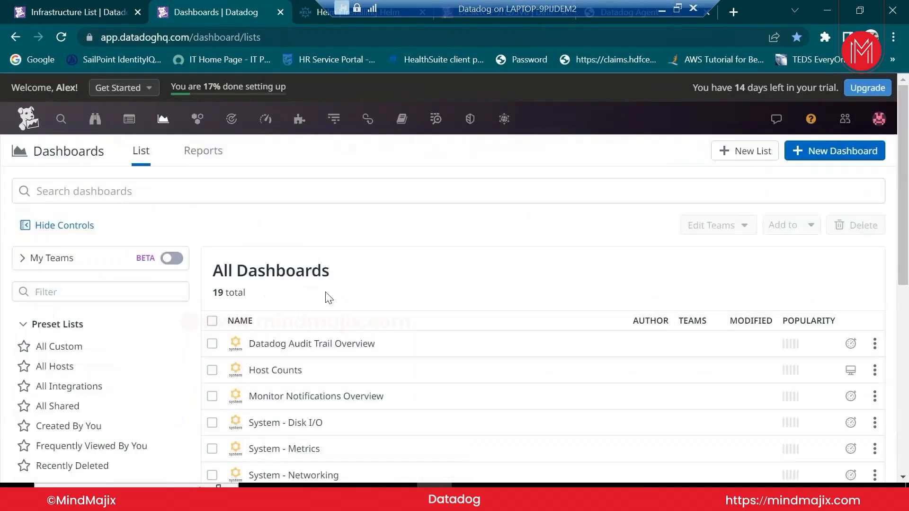
pyautogui.moveTo(903, 239); pyautogui.dragTo(906, 426)
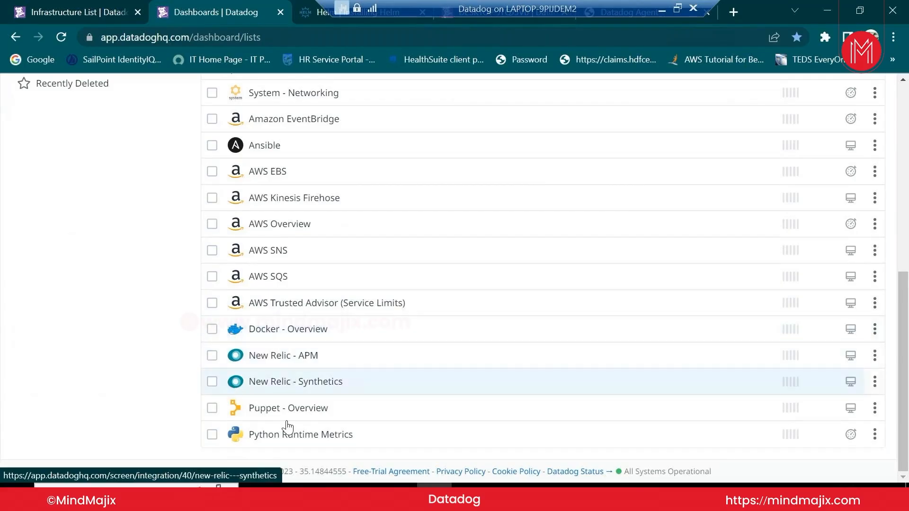
pyautogui.scroll(1, 274, 268)
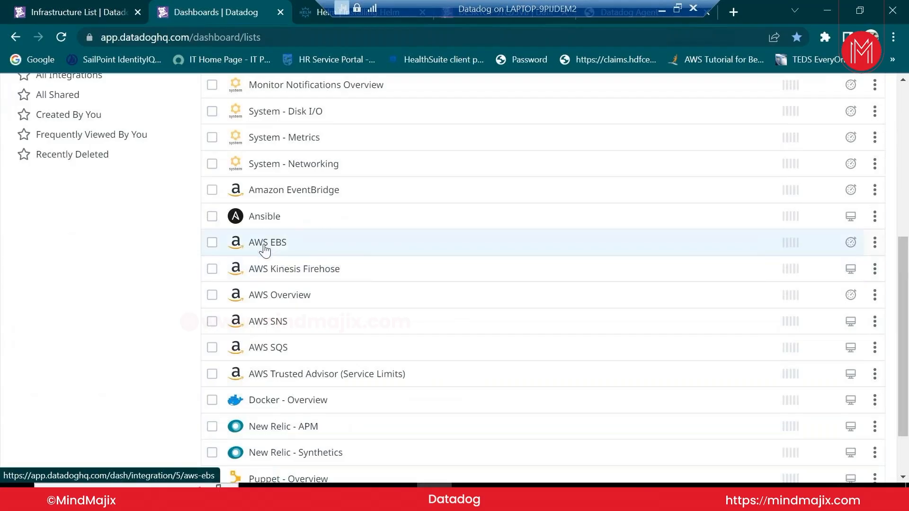
pyautogui.scroll(2, 264, 250)
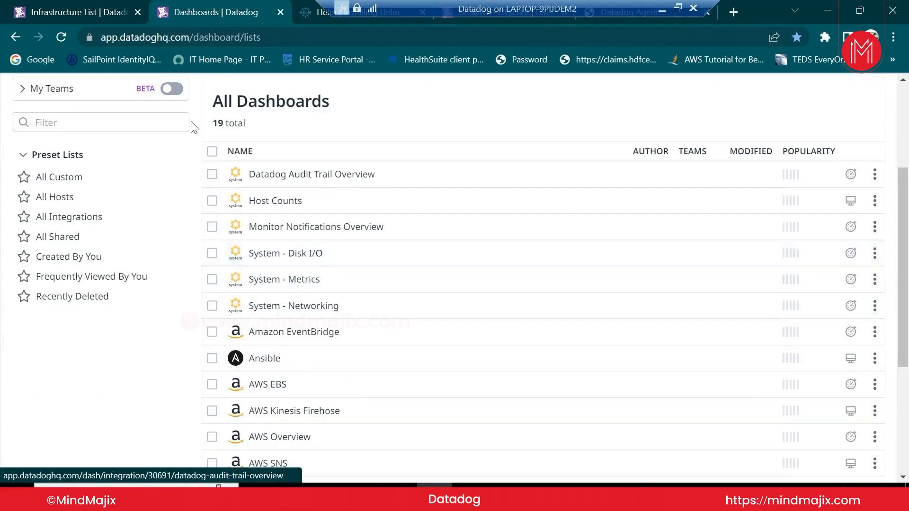
pyautogui.click(263, 257)
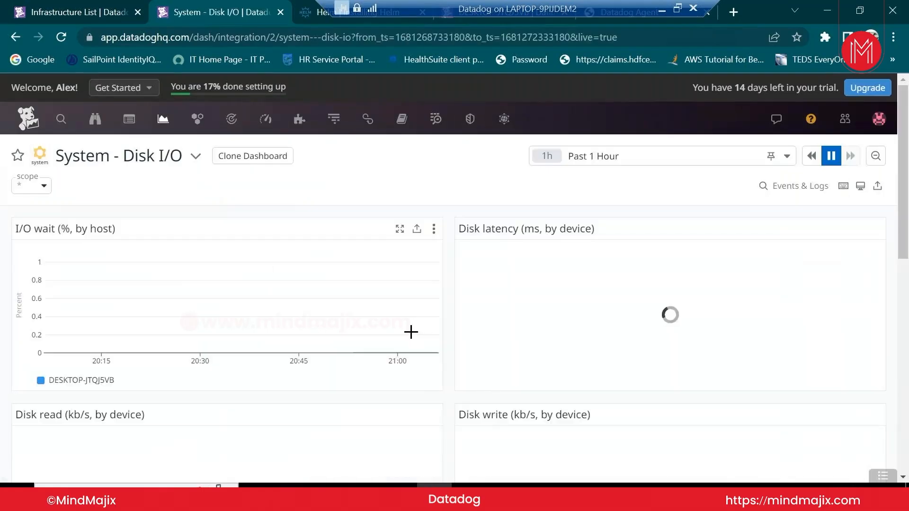
pyautogui.scroll(-3, 453, 400)
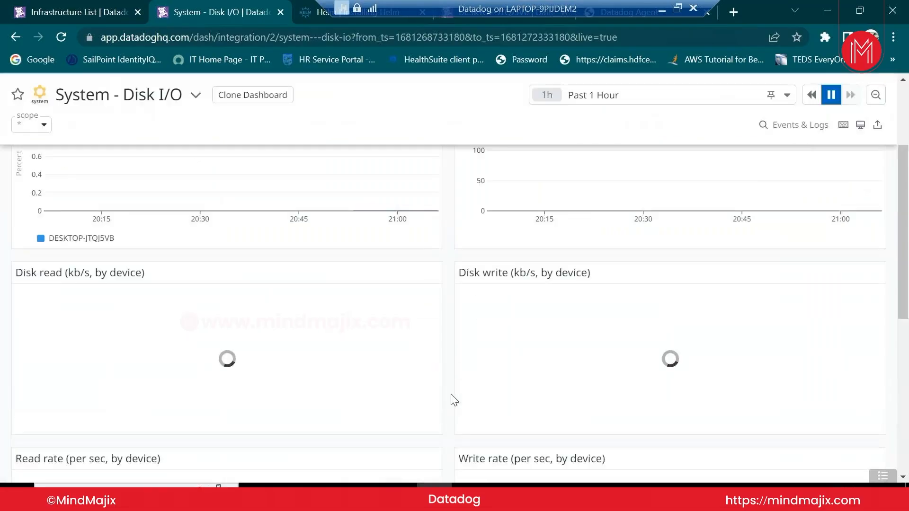
pyautogui.scroll(-3, 454, 400)
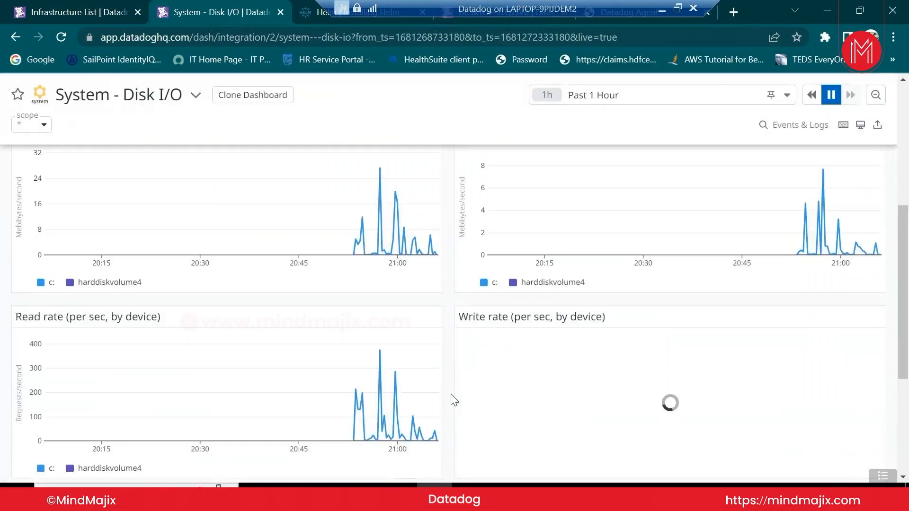
pyautogui.scroll(3, 452, 399)
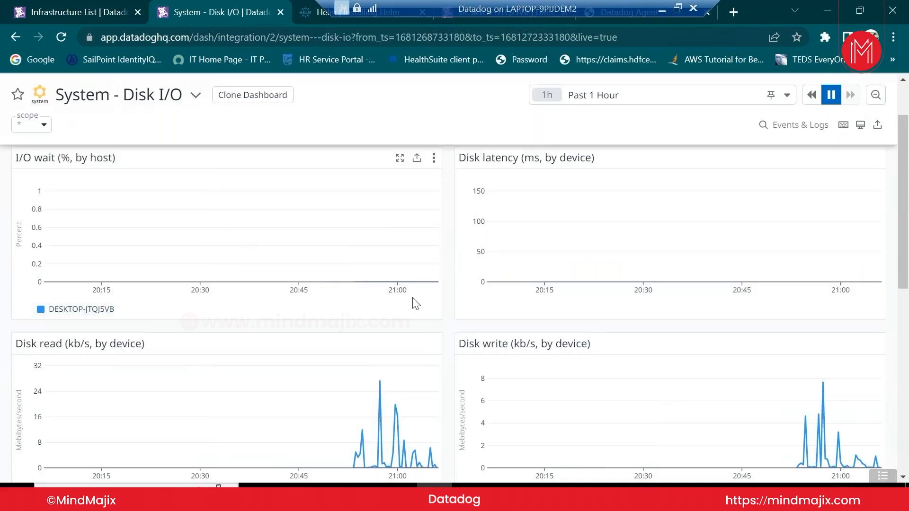
pyautogui.scroll(-9, 449, 326)
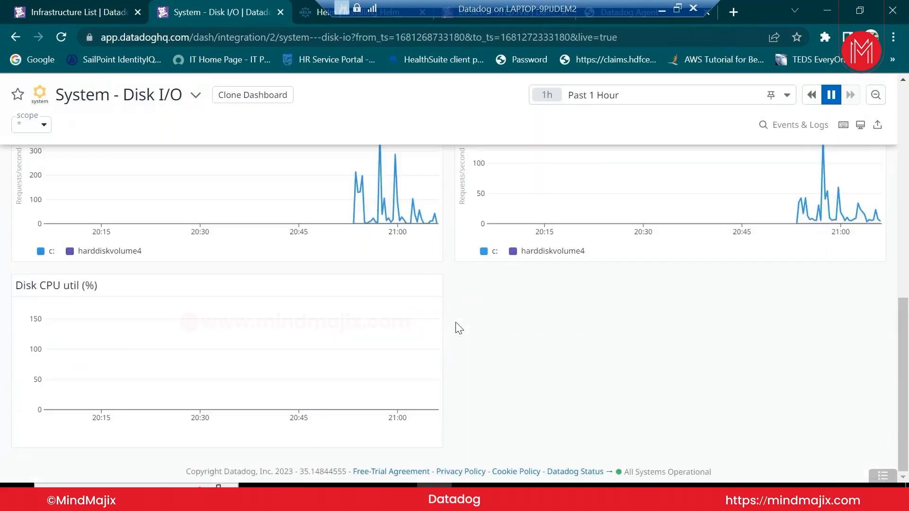
pyautogui.scroll(9, 458, 326)
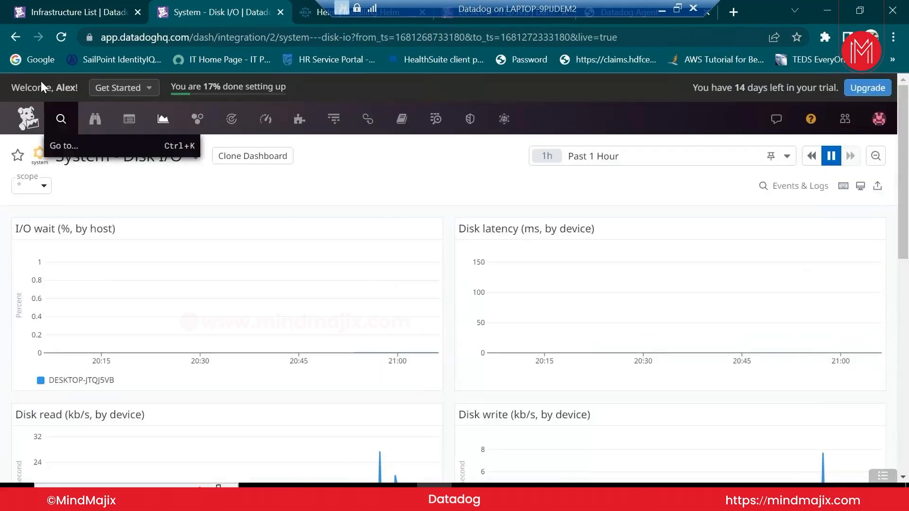
pyautogui.click(16, 37)
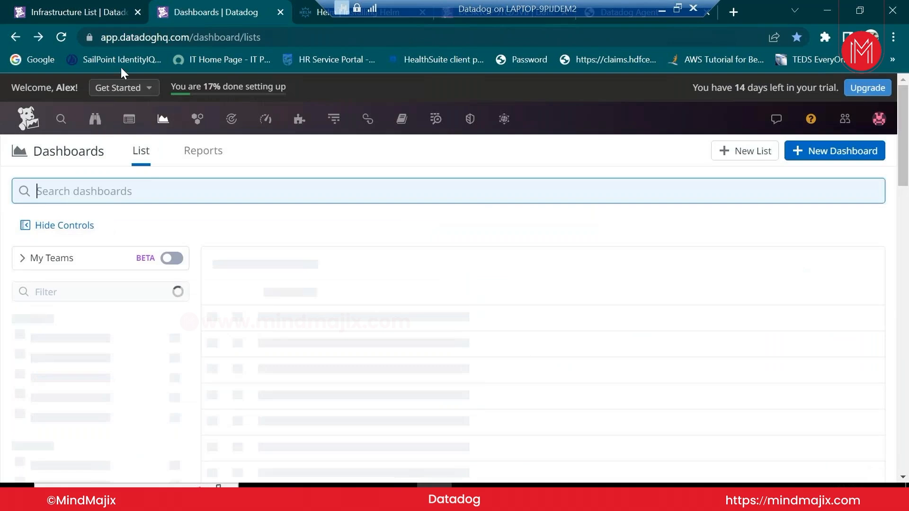
pyautogui.moveTo(197, 119)
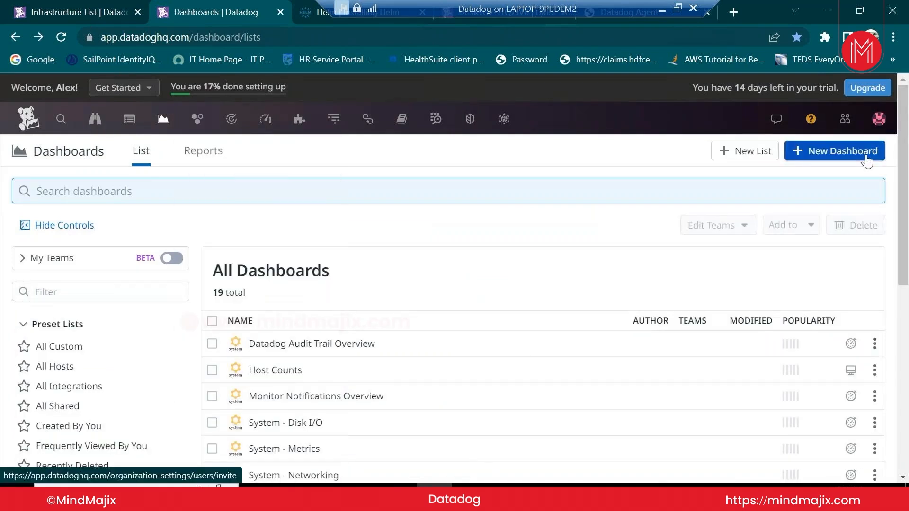
# Review the host's Network, Logs, Traces, Security and Agent Configuration views, then close the host panel
pyautogui.click(59, 2)
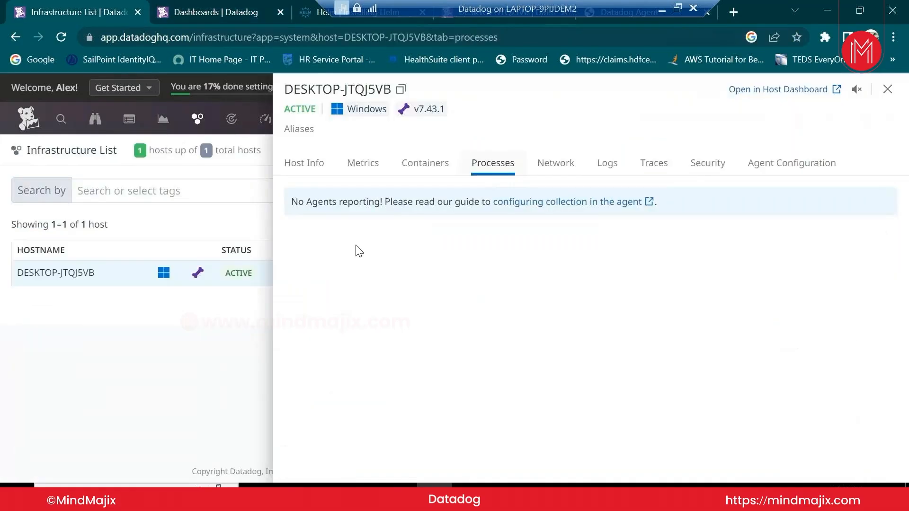
pyautogui.click(556, 169)
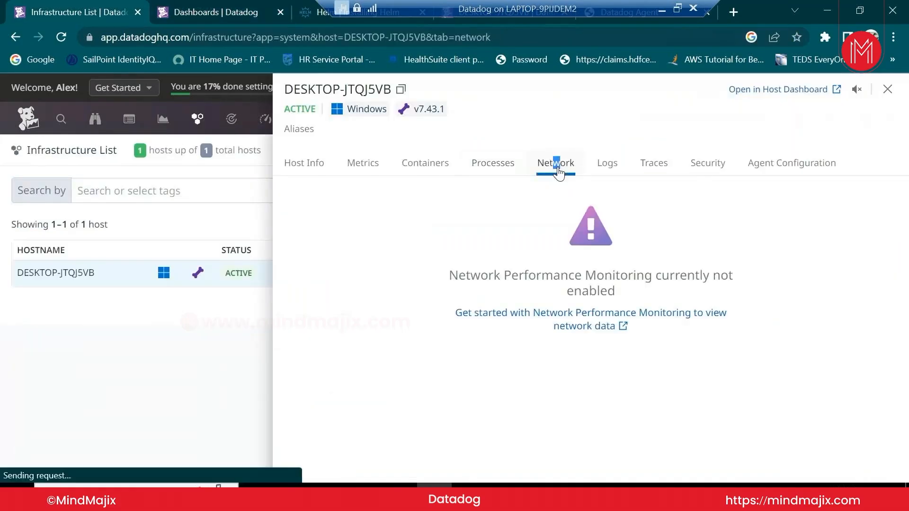
pyautogui.click(606, 168)
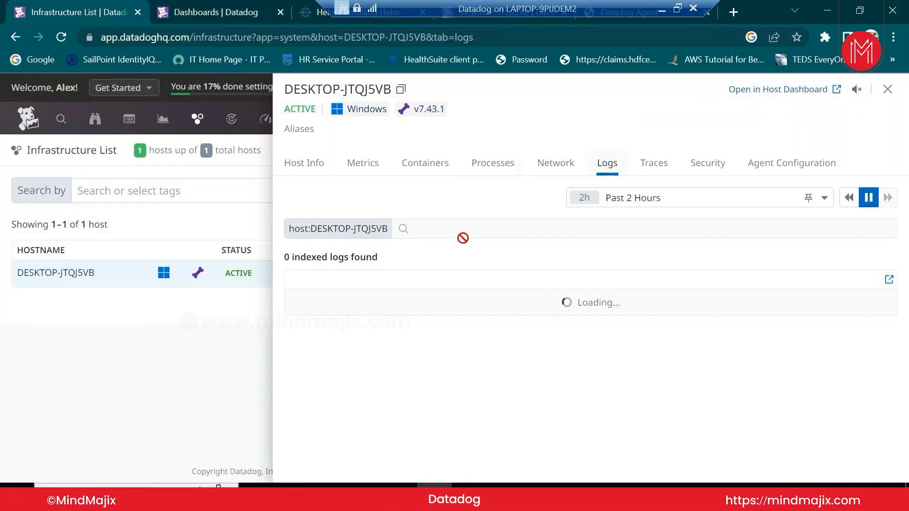
pyautogui.click(649, 170)
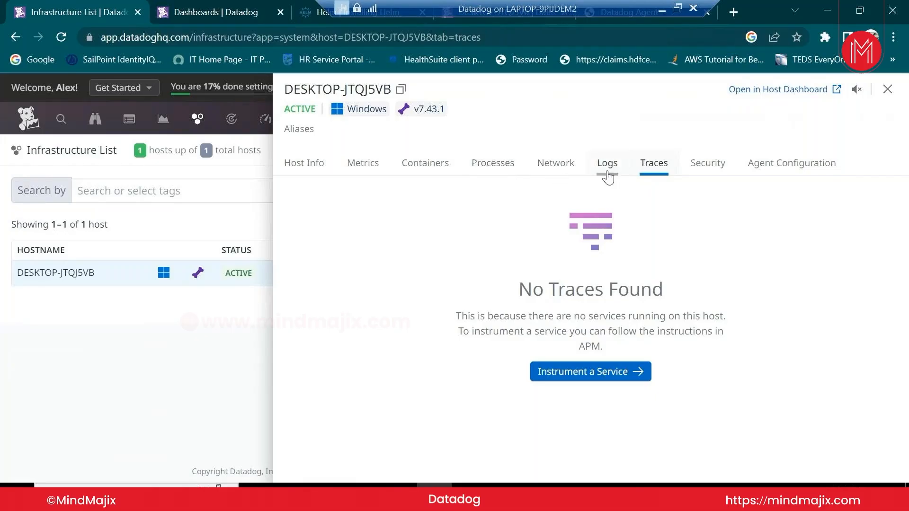
pyautogui.click(715, 175)
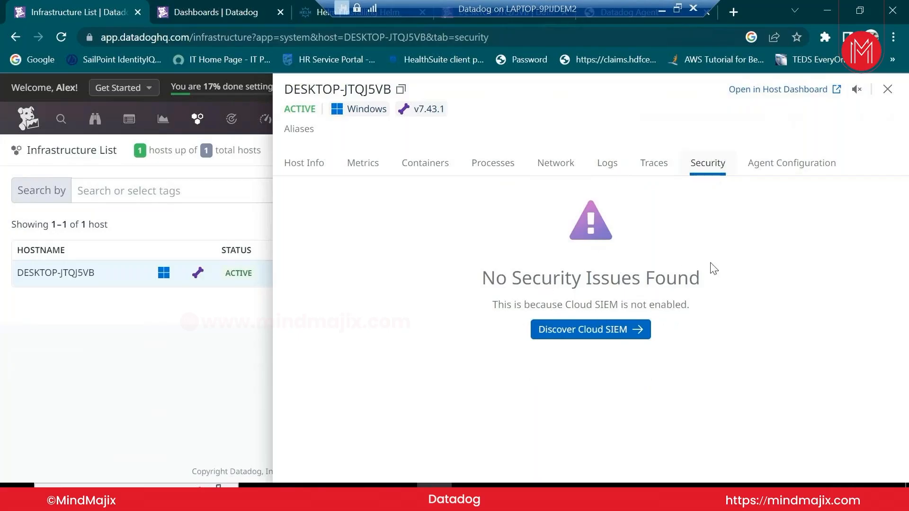
pyautogui.click(779, 172)
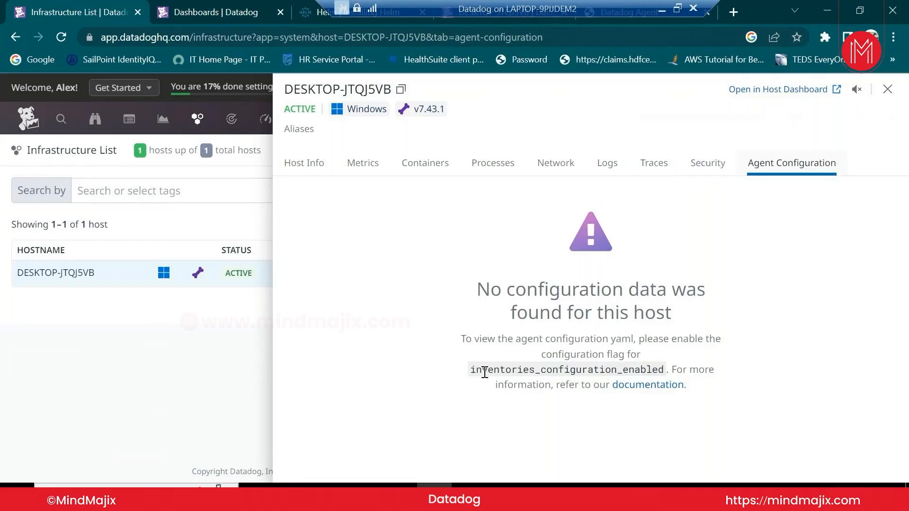
pyautogui.moveTo(473, 371); pyautogui.dragTo(664, 374)
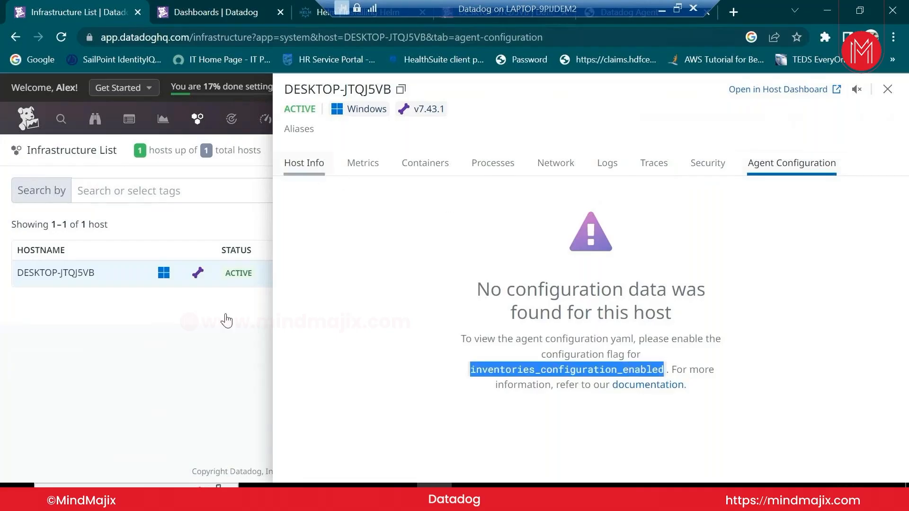
pyautogui.click(163, 439)
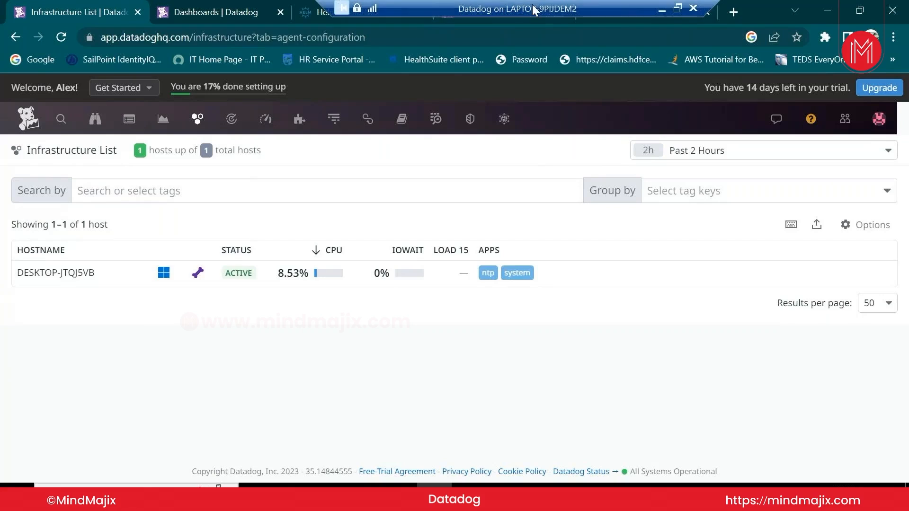
# Reveal the local browser, open a new blank tab, and close the Datadog Infrastructure List tab
pyautogui.moveTo(528, 7); pyautogui.dragTo(626, 7)
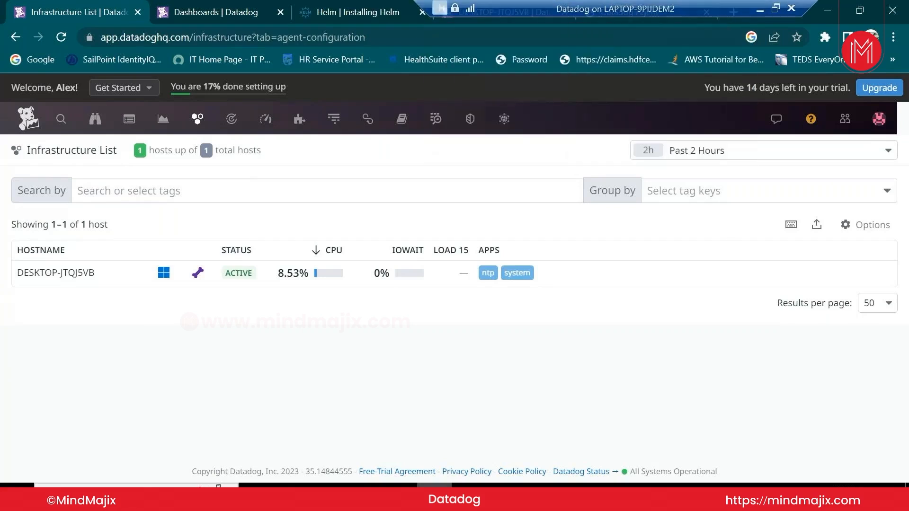
pyautogui.click(759, 8)
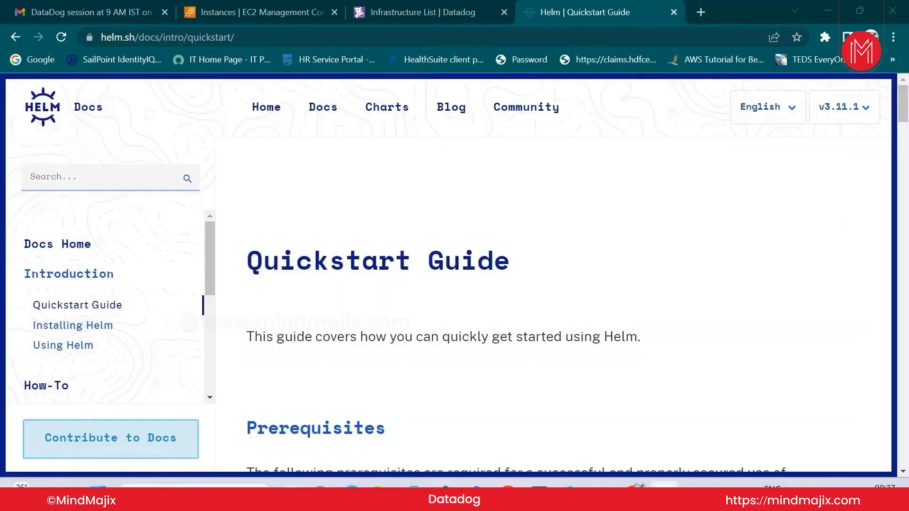
pyautogui.click(569, 36)
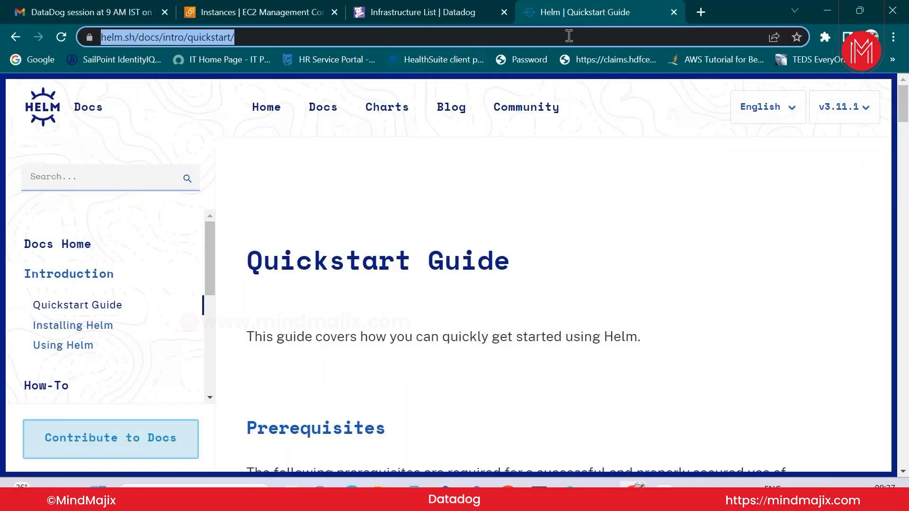
pyautogui.hotkey('ctrl', 't')
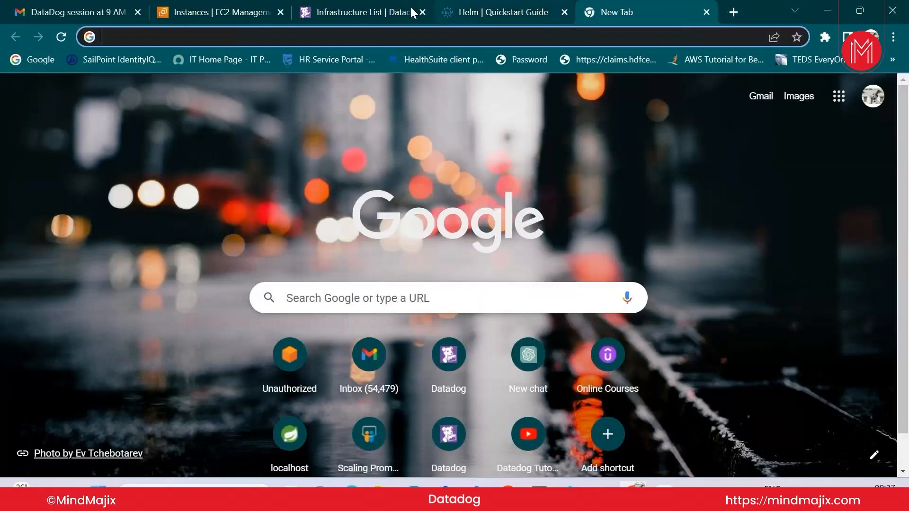
pyautogui.click(389, 13)
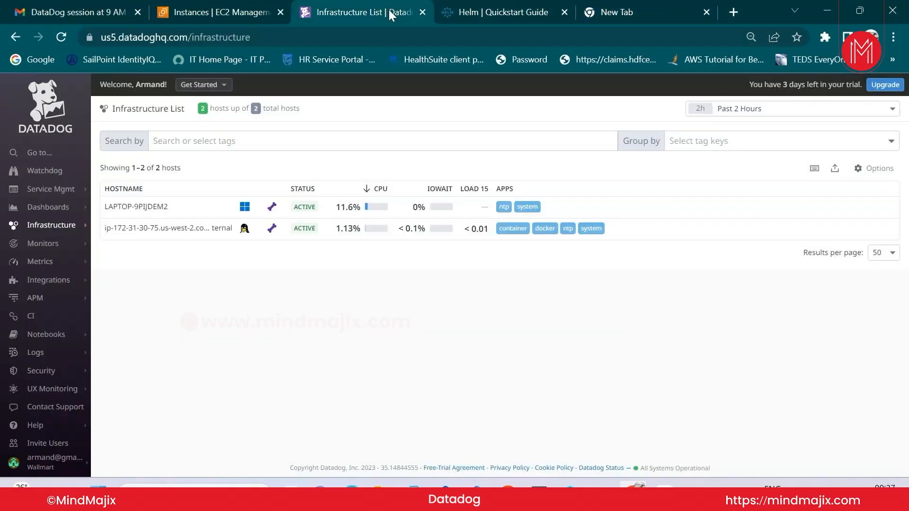
pyautogui.click(421, 12)
# Move the new tab into its own window, load app.datadoghq.com, and log in on the US1 - East site
pyautogui.moveTo(469, 12); pyautogui.dragTo(471, 41)
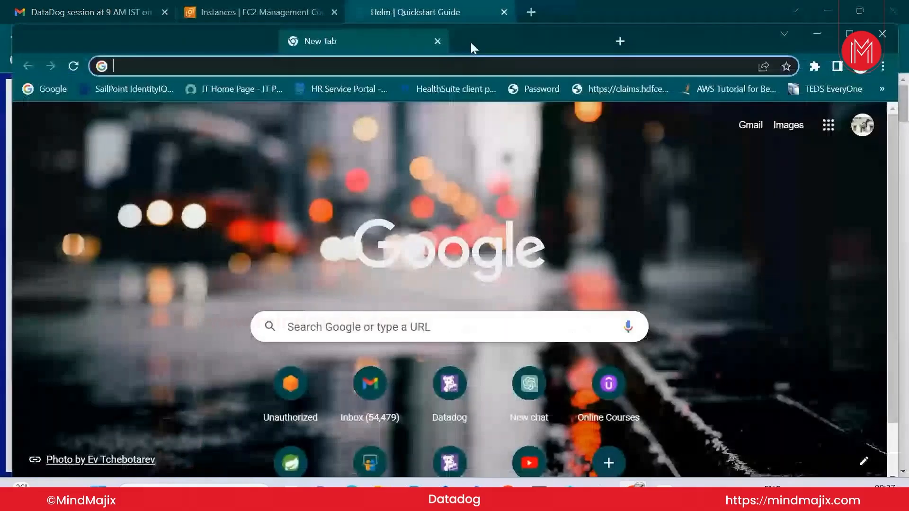
pyautogui.click(469, 65)
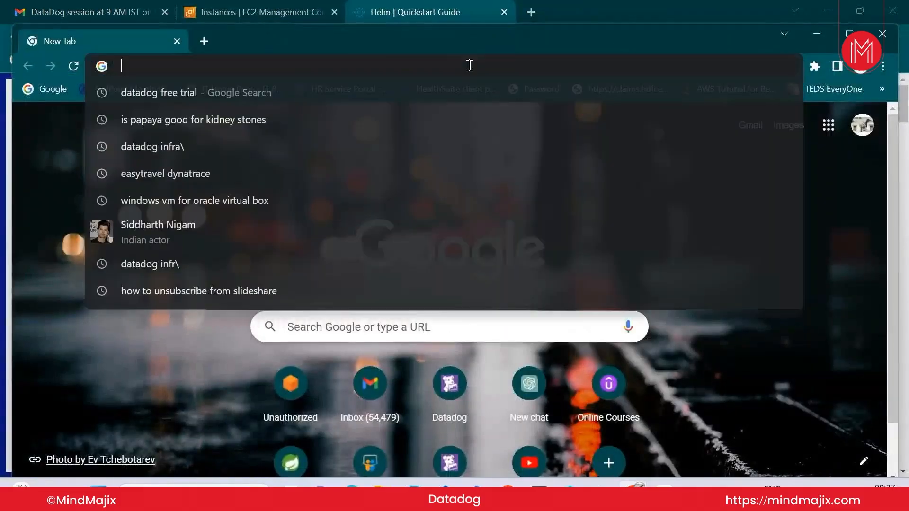
pyautogui.write('a')
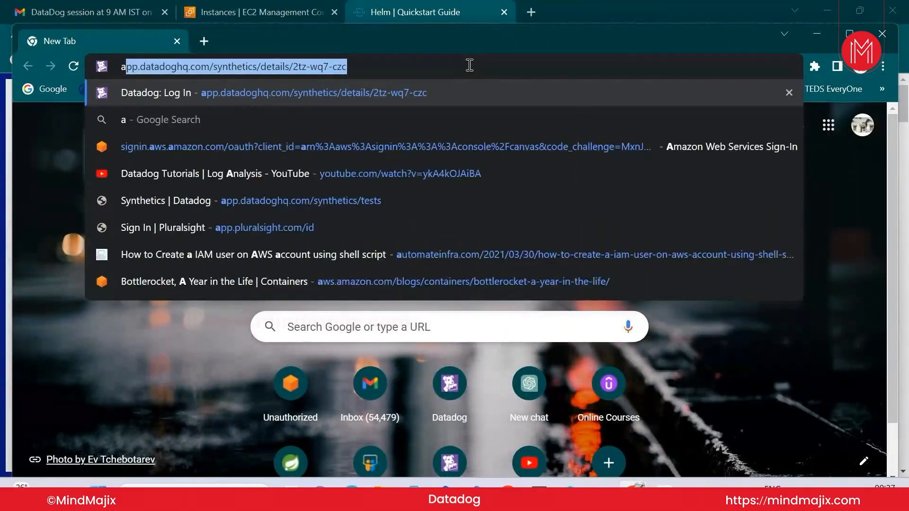
pyautogui.press('Return')
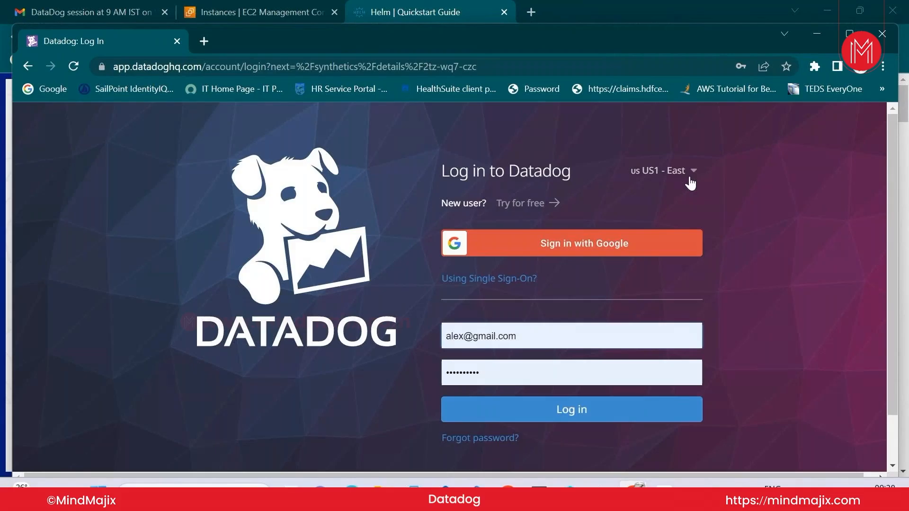
pyautogui.click(690, 183)
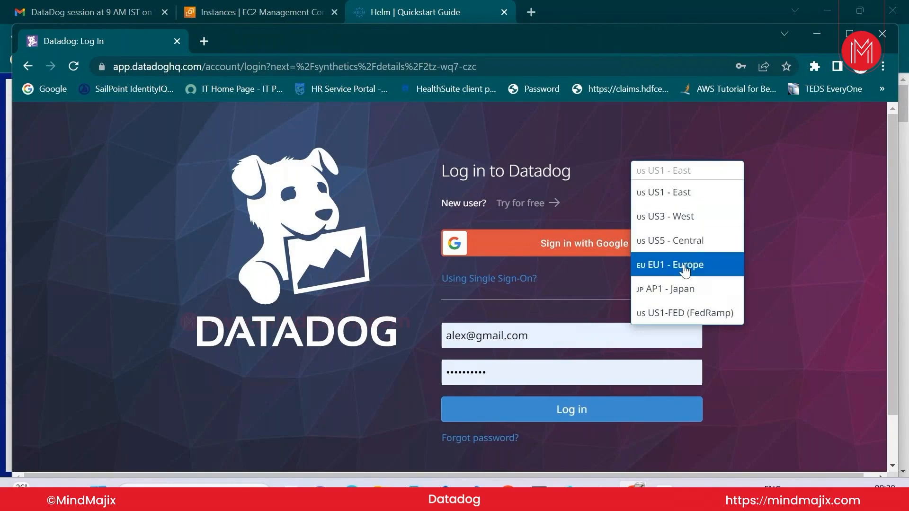
pyautogui.click(682, 199)
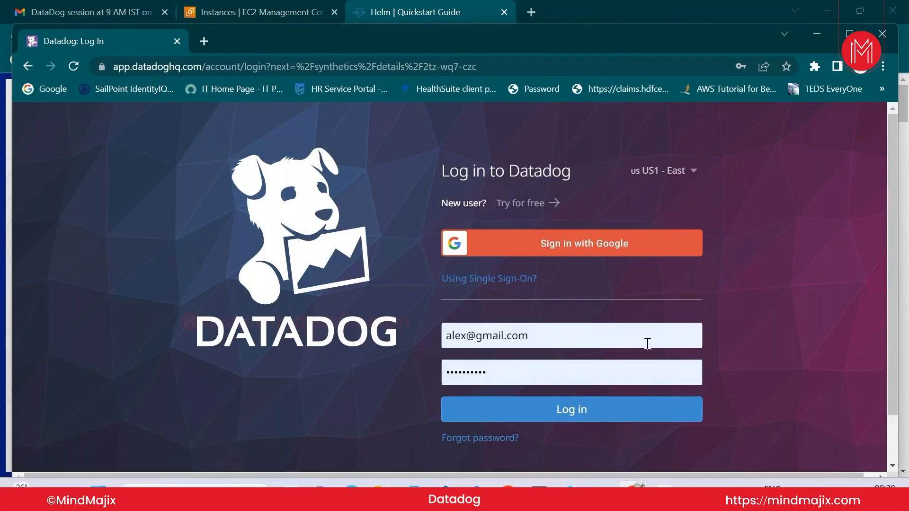
pyautogui.click(555, 416)
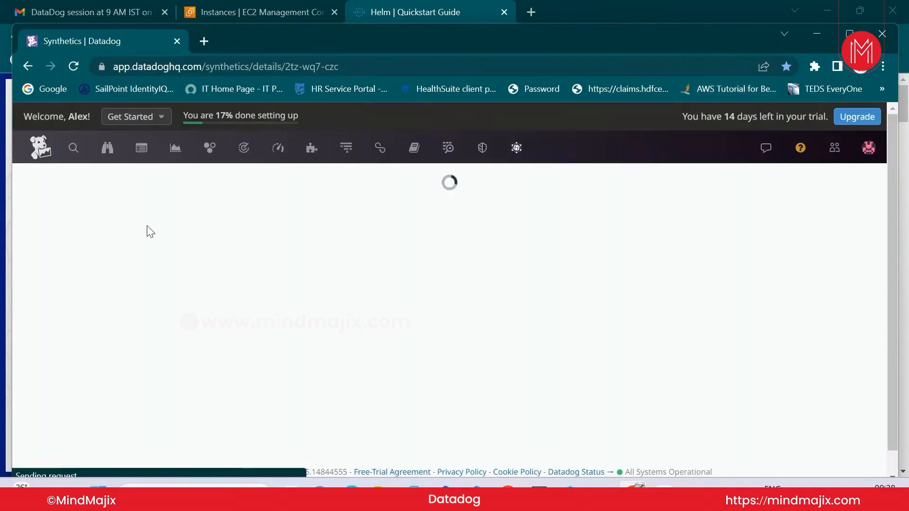
pyautogui.moveTo(310, 145)
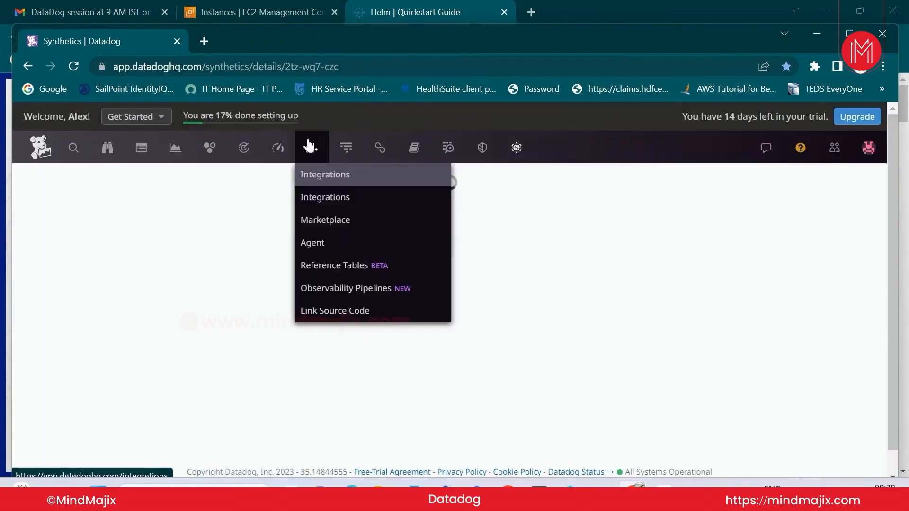
# Start an EC2 Instance Connect session to Datadog1, then bring the Datadog window back to front
pyautogui.click(260, 8)
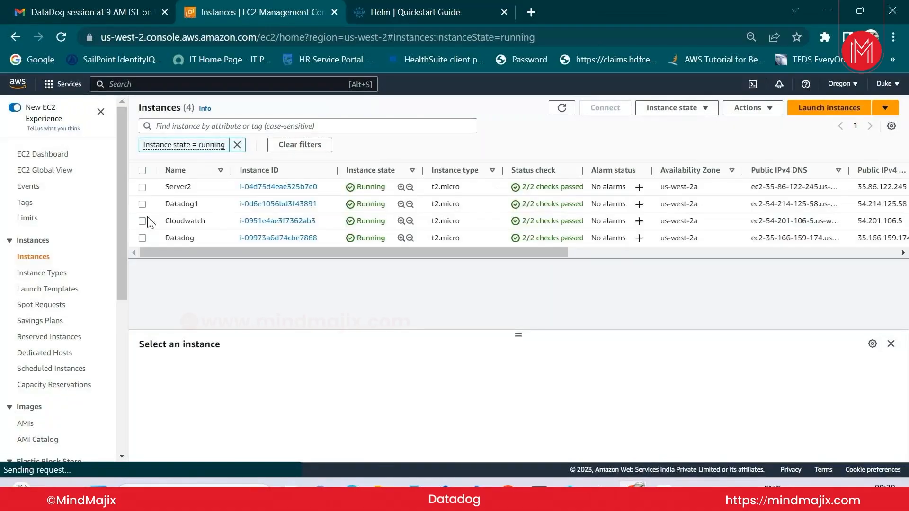
pyautogui.click(142, 204)
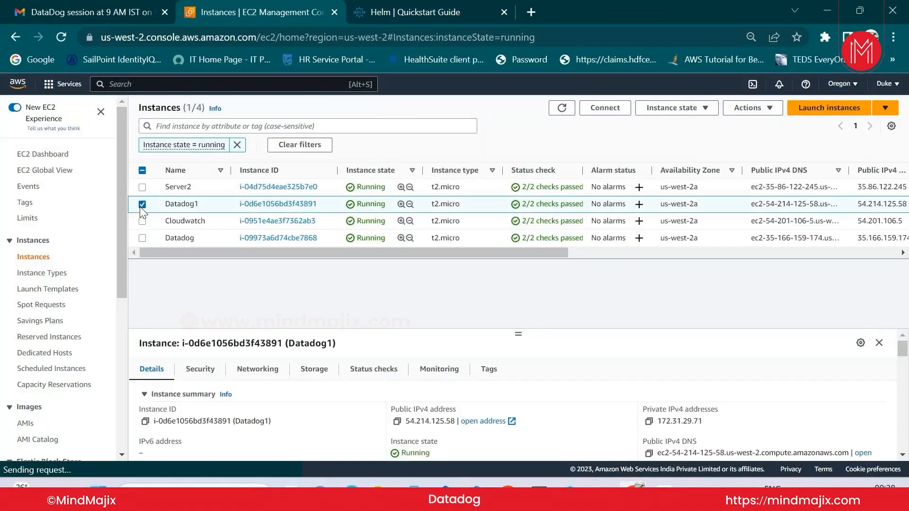
pyautogui.click(600, 109)
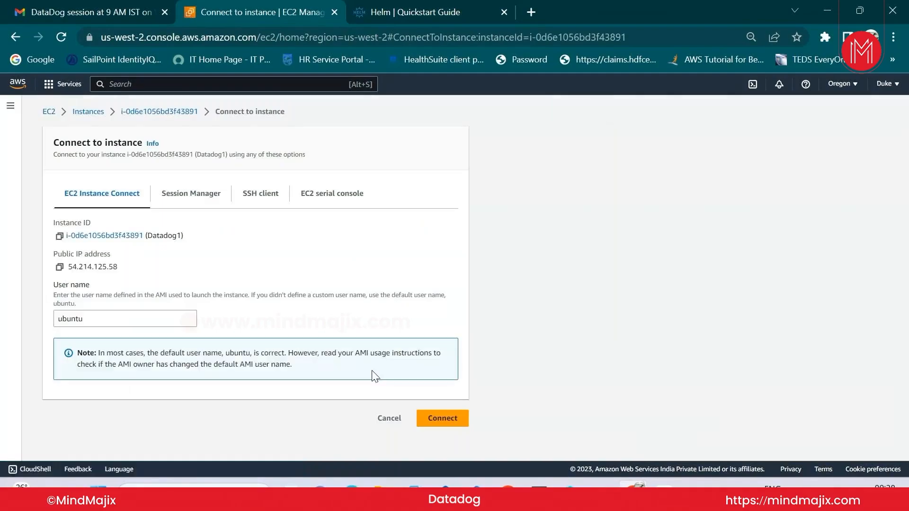
pyautogui.click(434, 420)
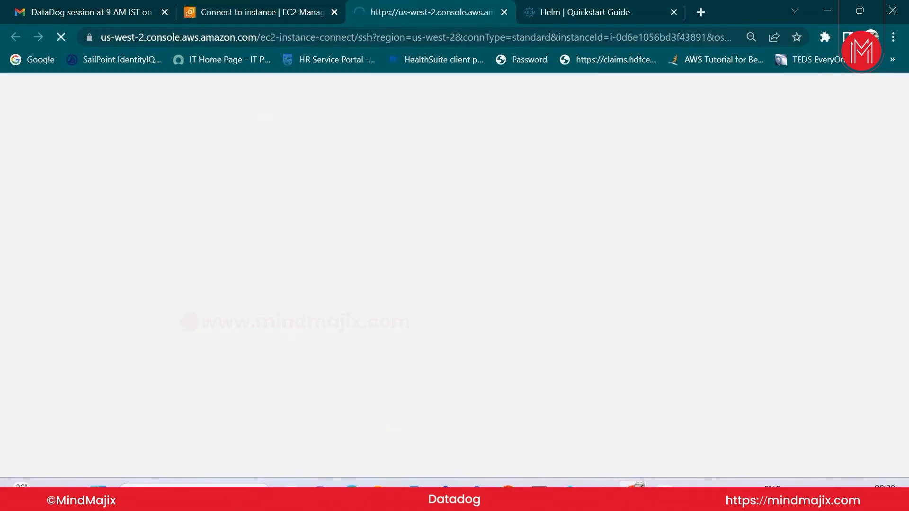
pyautogui.click(708, 441)
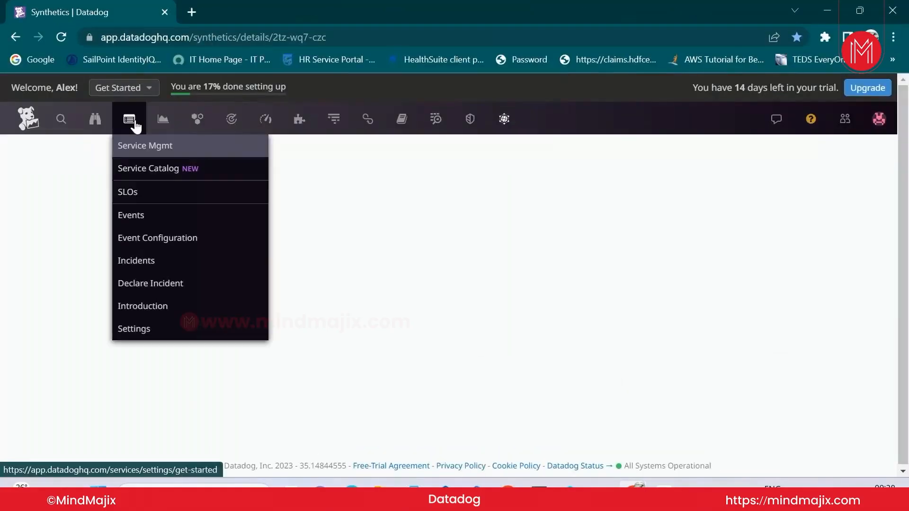
# Go to the Agent setup page, check the EC2 terminal window, and return to Datadog
pyautogui.moveTo(300, 119)
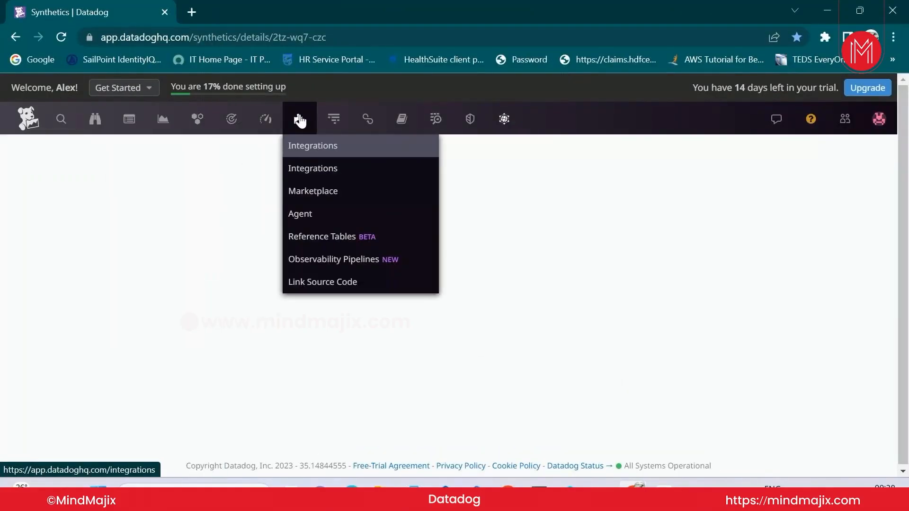
pyautogui.click(301, 225)
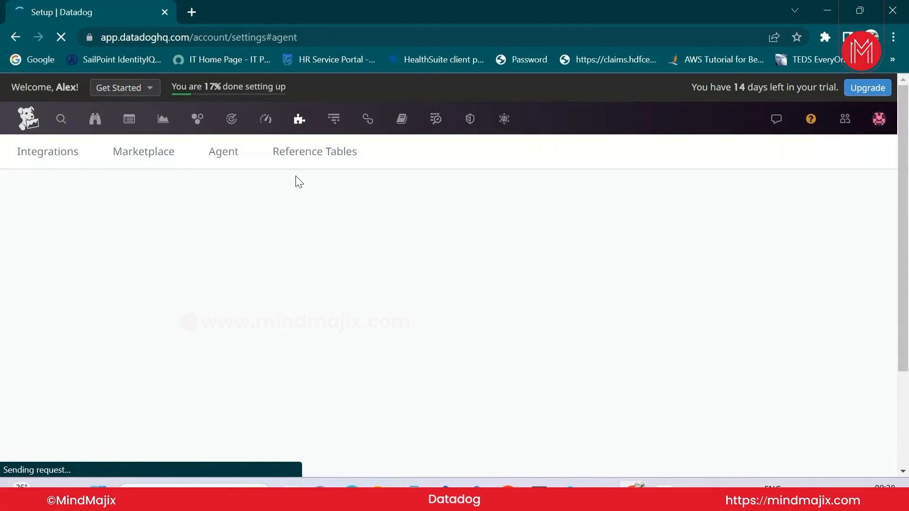
pyautogui.moveTo(571, 493)
pyautogui.moveTo(634, 484)
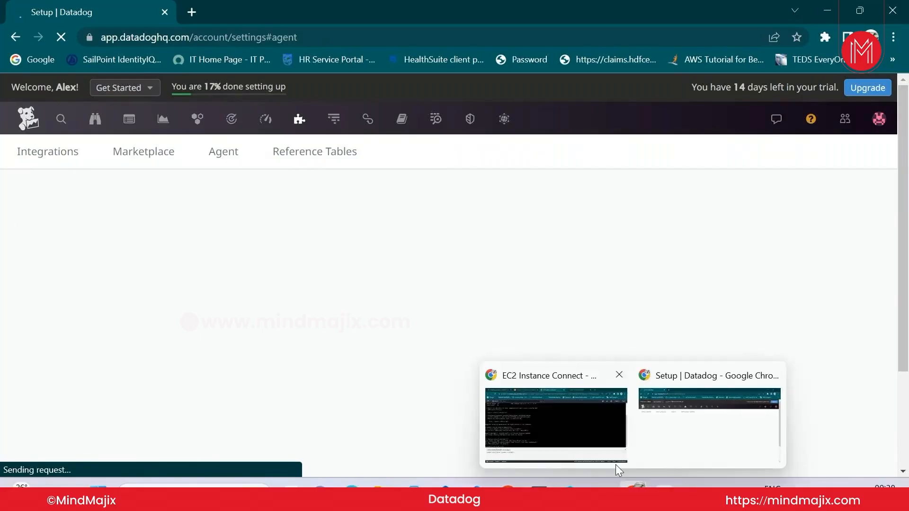
pyautogui.click(604, 451)
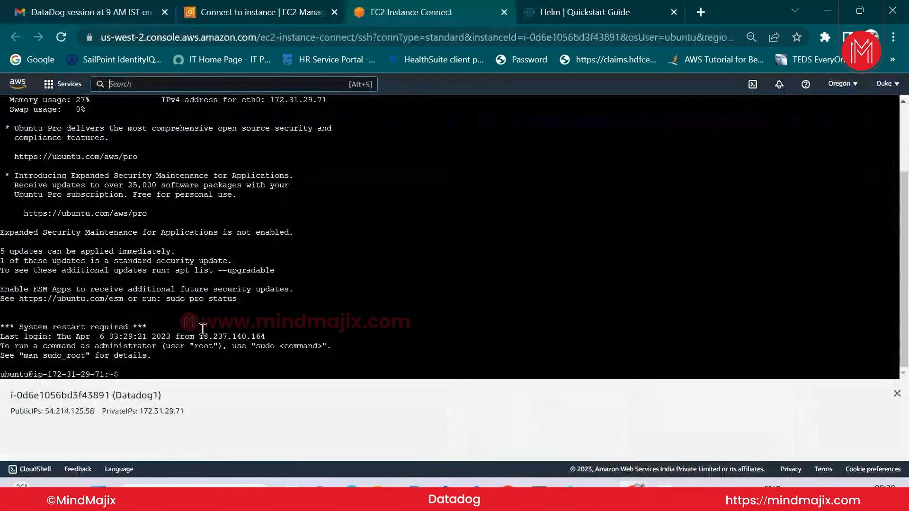
pyautogui.moveTo(634, 484)
pyautogui.click(675, 445)
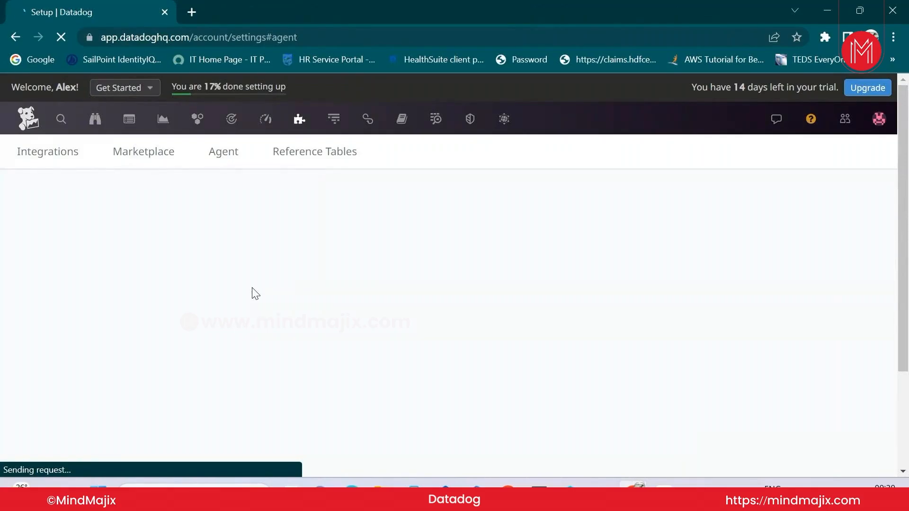
# Reopen Integrations and show the Agent 7 installation instructions with supported platforms
pyautogui.moveTo(634, 492)
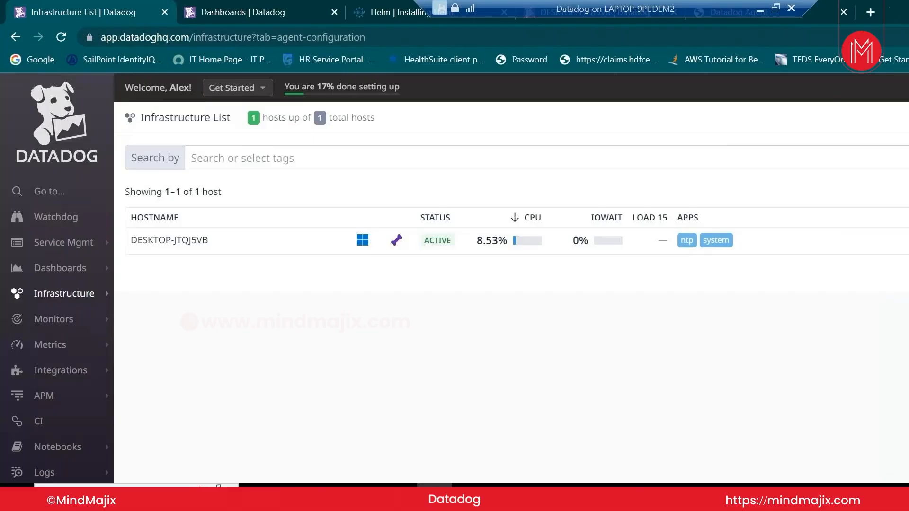
pyautogui.moveTo(299, 134)
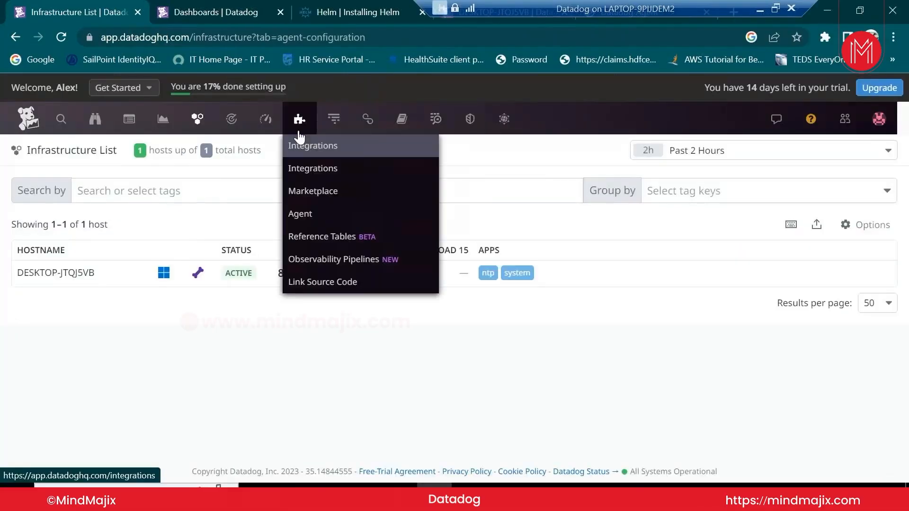
pyautogui.click(303, 215)
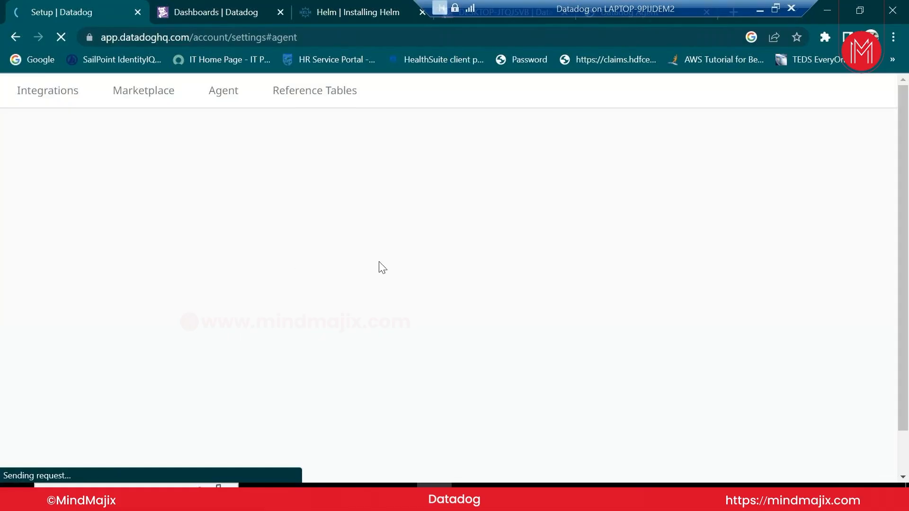
pyautogui.click(759, 13)
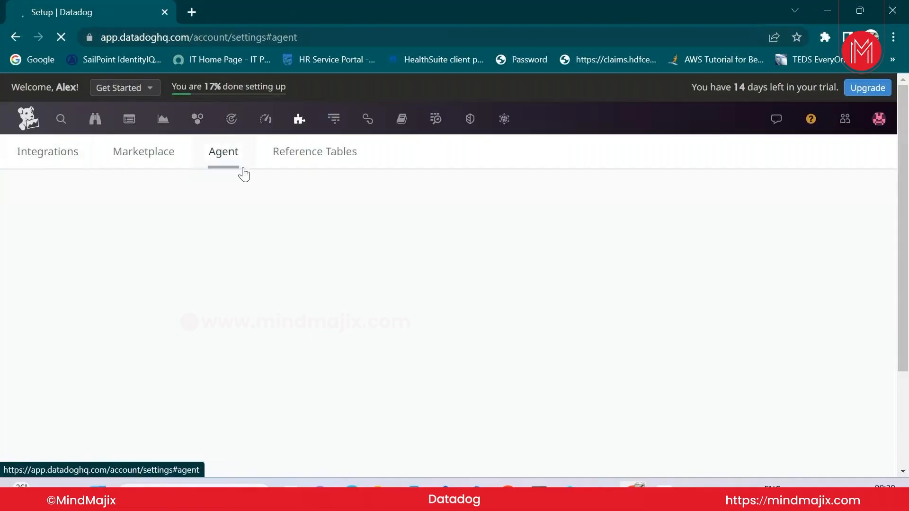
pyautogui.click(55, 157)
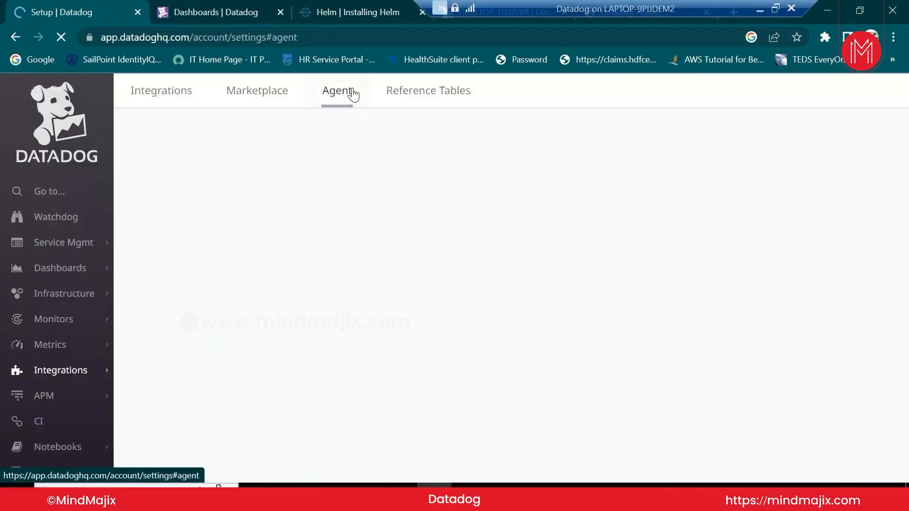
pyautogui.click(352, 94)
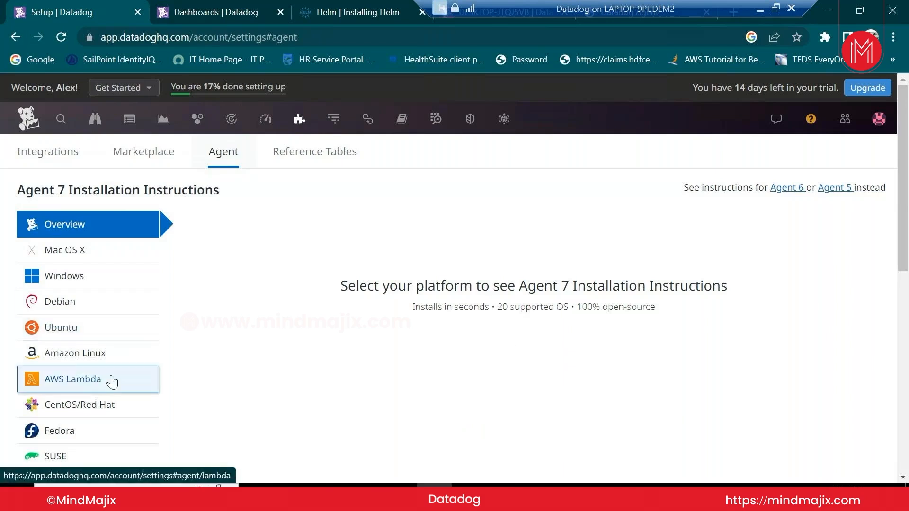
# Show the Ubuntu install instructions and fill the DD_API_KEY command with the only existing API key
pyautogui.click(87, 336)
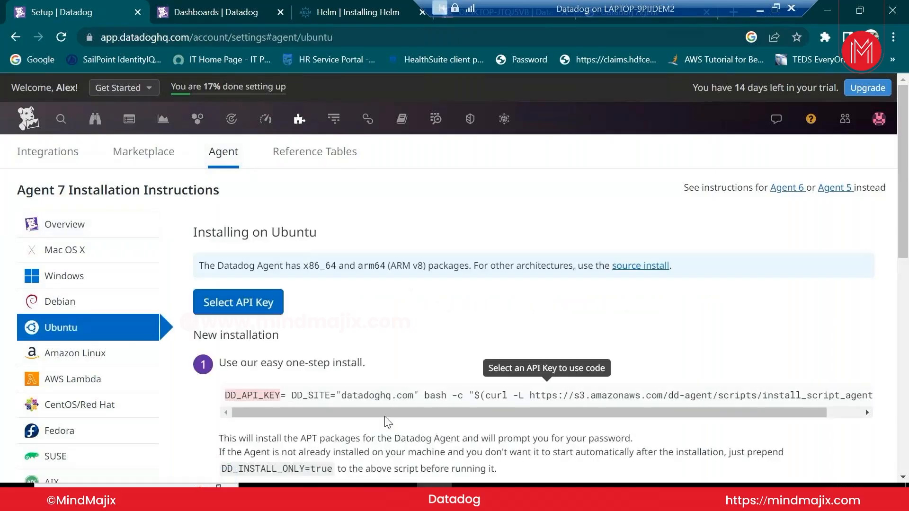
pyautogui.moveTo(420, 421); pyautogui.dragTo(257, 321)
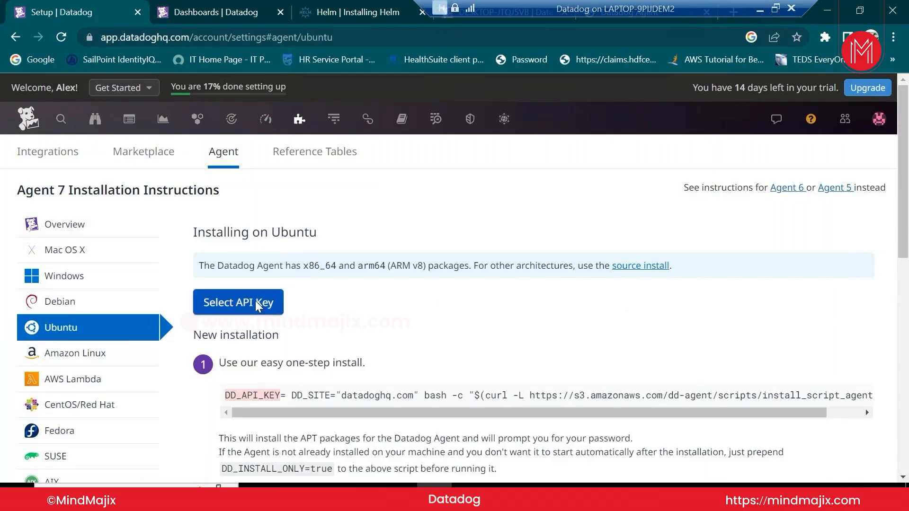
pyautogui.click(255, 302)
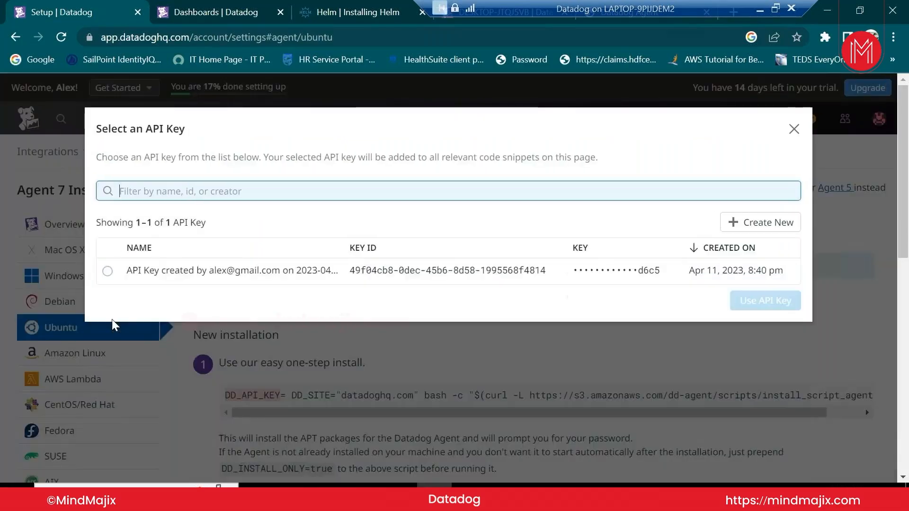
pyautogui.click(107, 271)
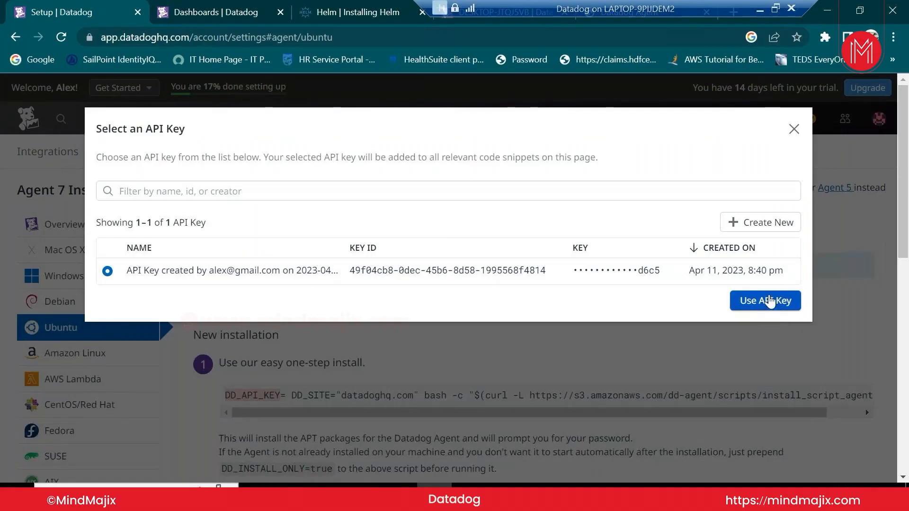
pyautogui.click(770, 308)
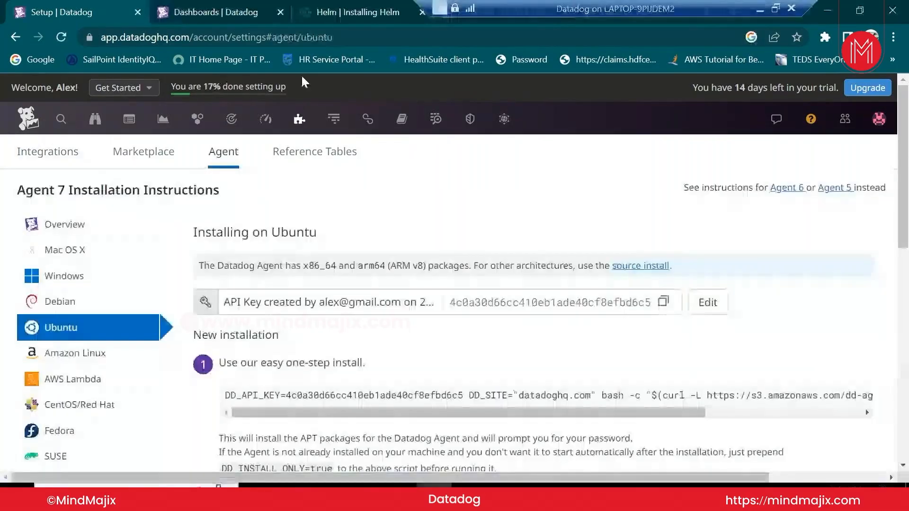
pyautogui.moveTo(692, 9); pyautogui.dragTo(464, 10)
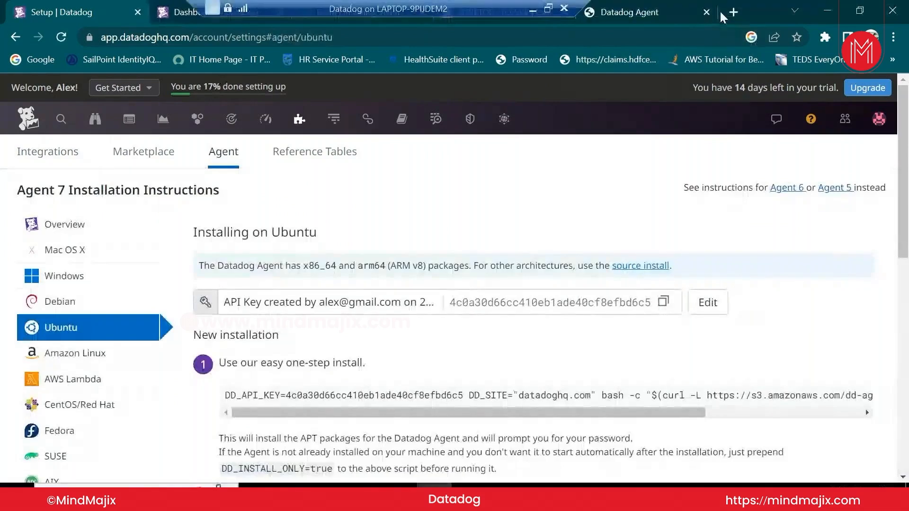
# Open the AWS sign-in page in a new tab and close the old Datadog window and Instance Connect tab
pyautogui.click(733, 12)
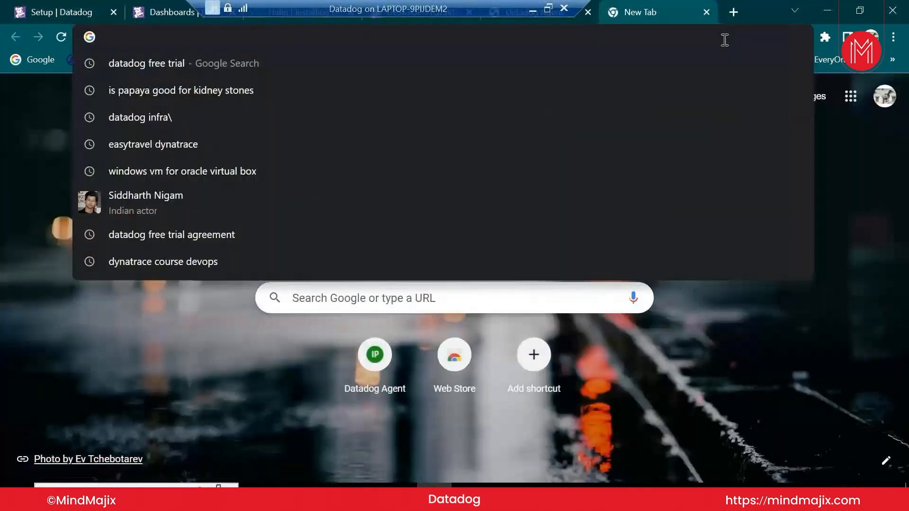
pyautogui.write('aws')
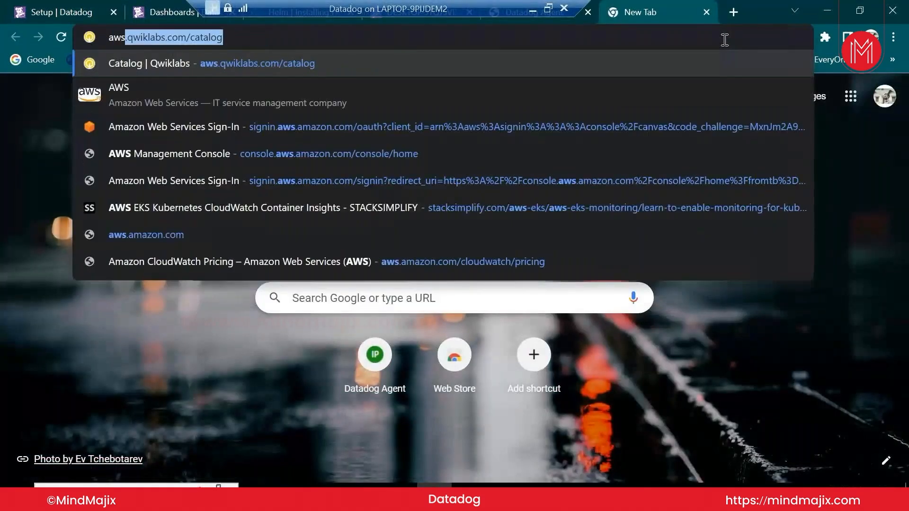
pyautogui.click(549, 133)
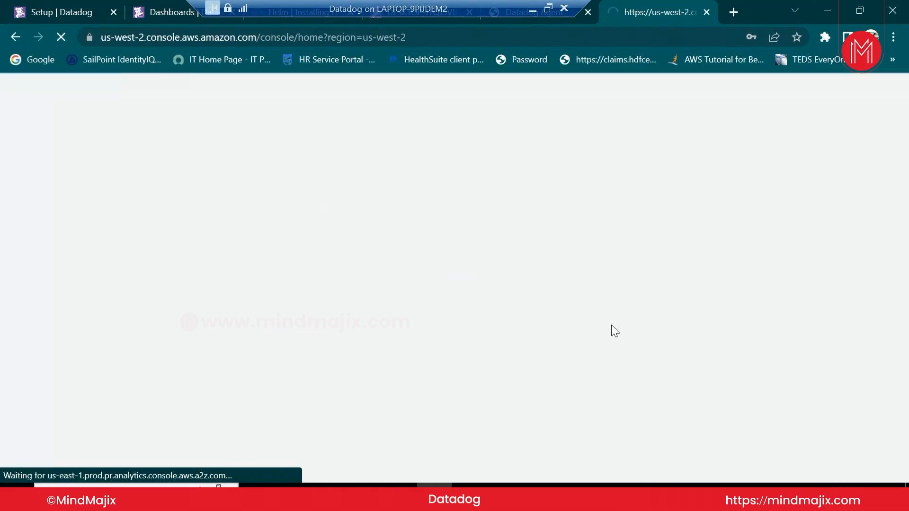
pyautogui.moveTo(474, 2); pyautogui.dragTo(505, 2)
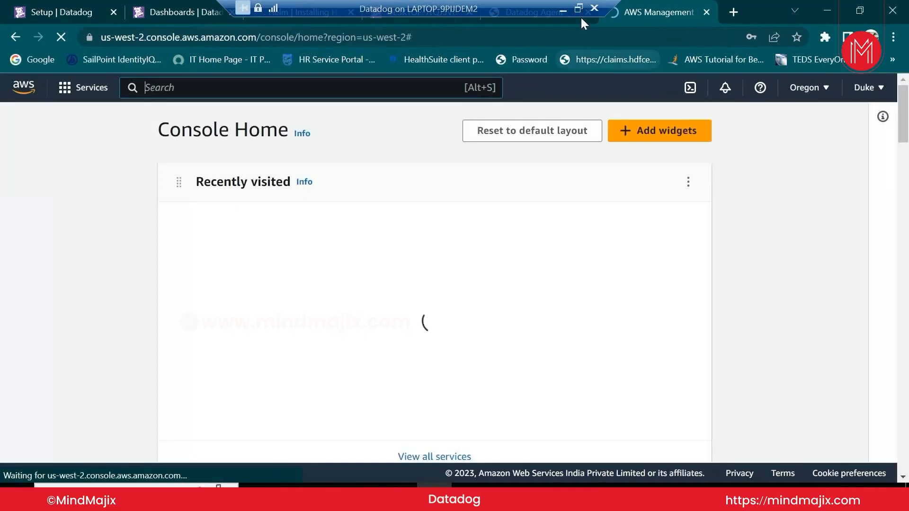
pyautogui.click(563, 11)
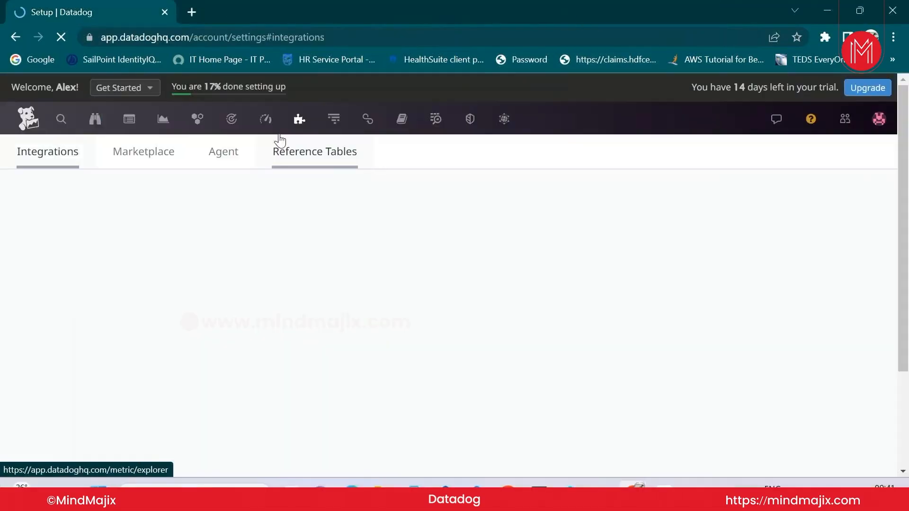
pyautogui.click(892, 10)
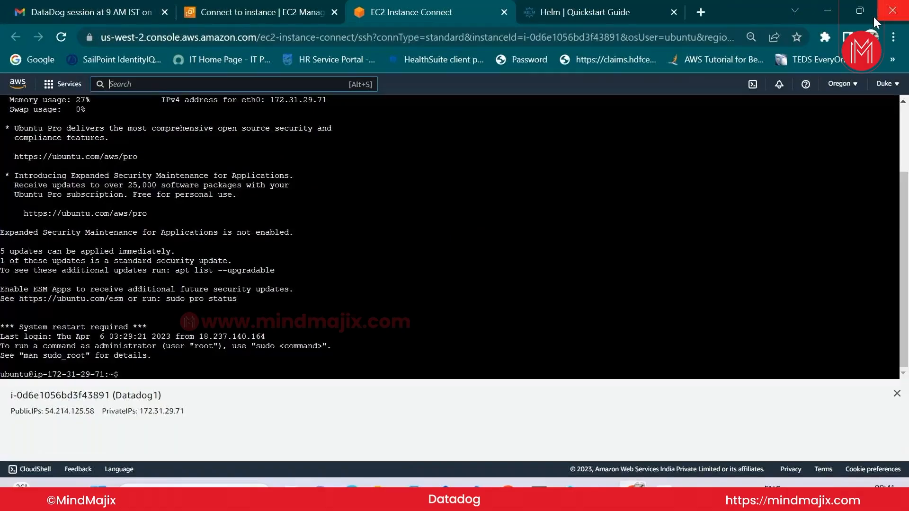
pyautogui.click(503, 13)
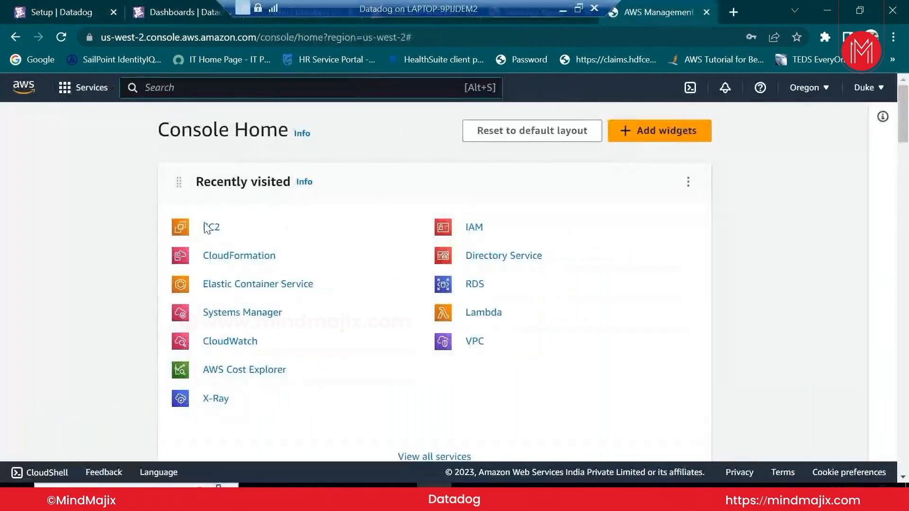
# Open the EC2 service and close the leftover Helm, host dashboard and Dashboards tabs
pyautogui.click(224, 227)
pyautogui.moveTo(482, 9); pyautogui.dragTo(772, 6)
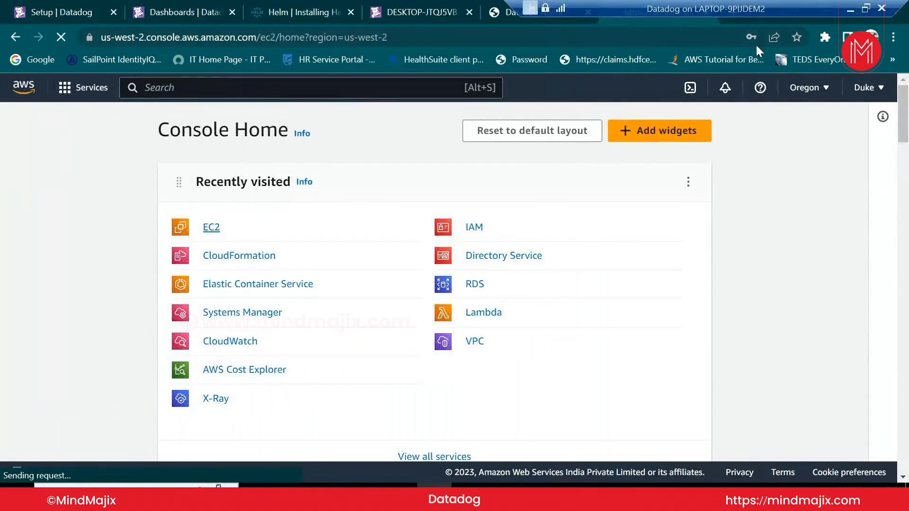
pyautogui.middleClick(294, 15)
pyautogui.click(293, 15)
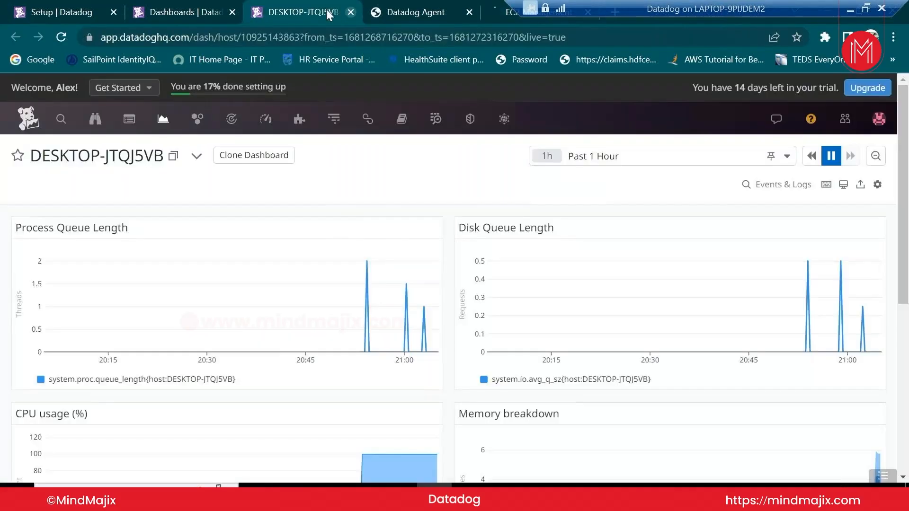
pyautogui.middleClick(325, 10)
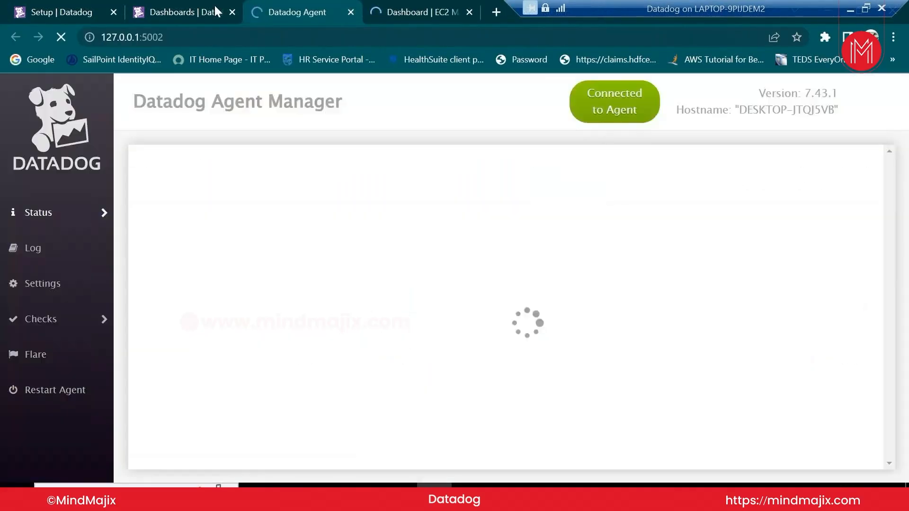
pyautogui.click(217, 7)
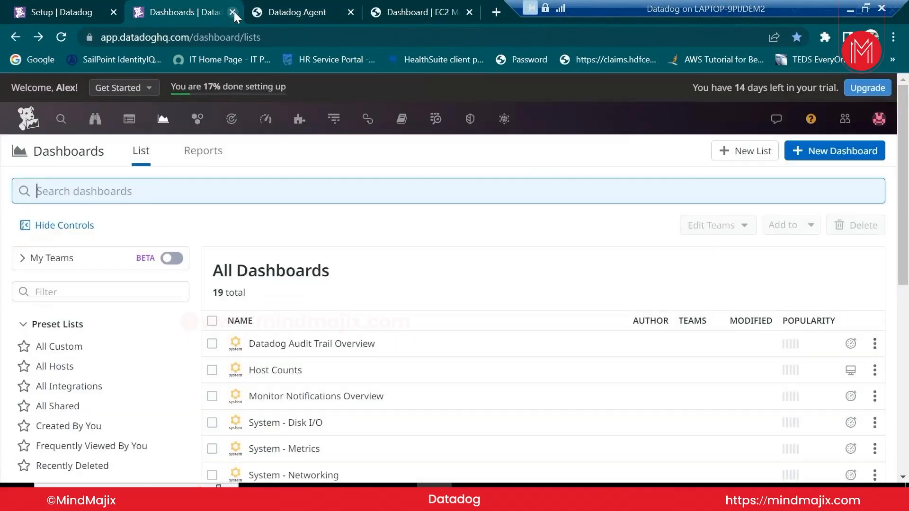
pyautogui.click(233, 11)
pyautogui.click(331, 8)
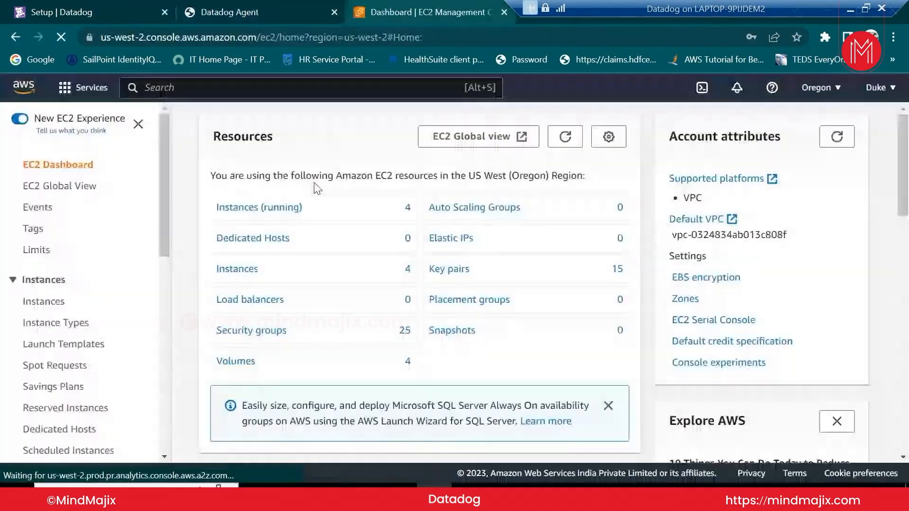
# Select the running Datadog1 instance and bring up its Connect to instance page
pyautogui.click(272, 212)
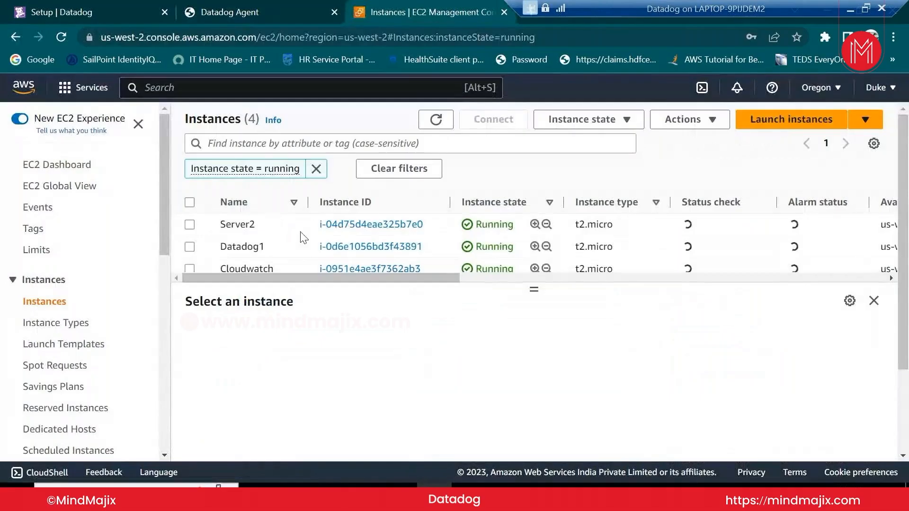
pyautogui.click(189, 247)
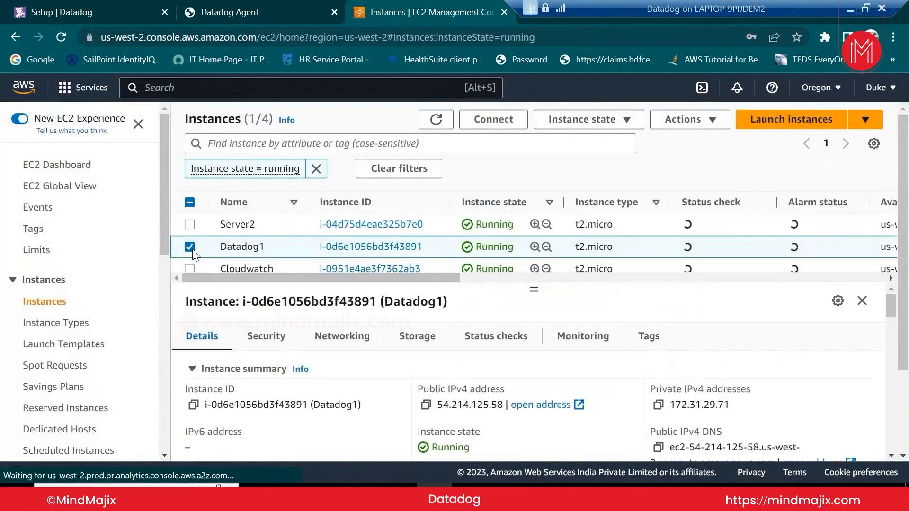
pyautogui.click(518, 120)
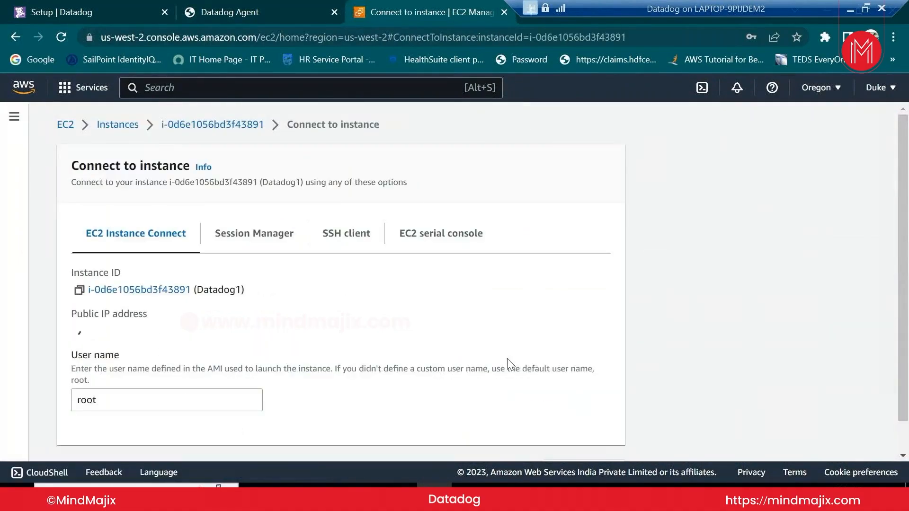
# Start an EC2 Instance Connect session to Datadog1 as ubuntu, then return to Datadog's install instructions
pyautogui.scroll(-1, 509, 364)
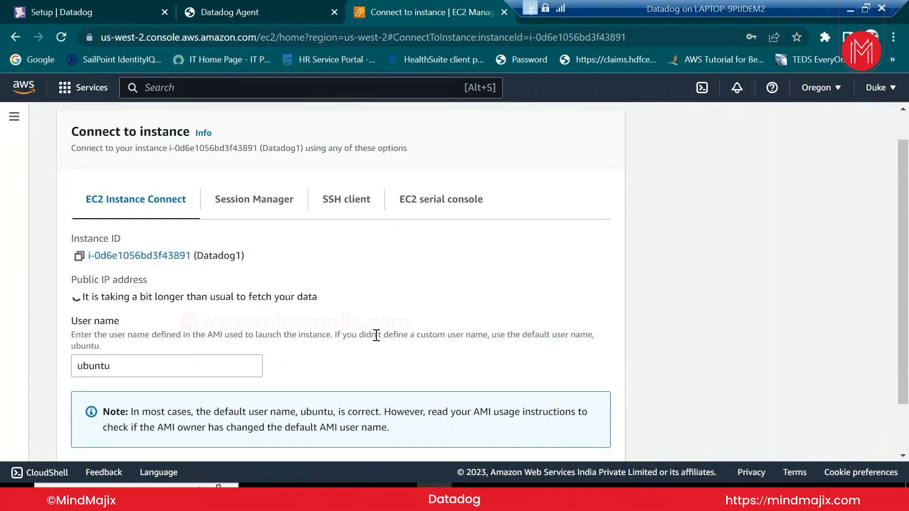
pyautogui.scroll(-2, 376, 335)
pyautogui.click(598, 440)
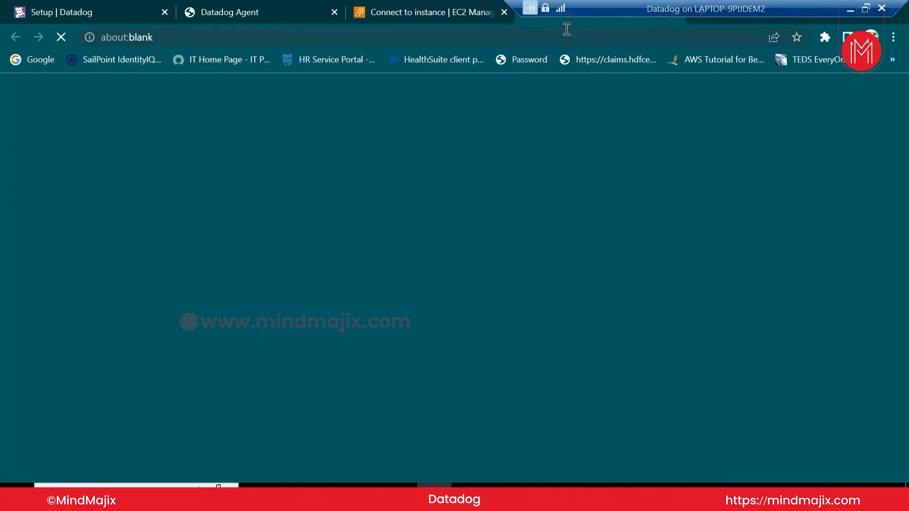
pyautogui.click(120, 2)
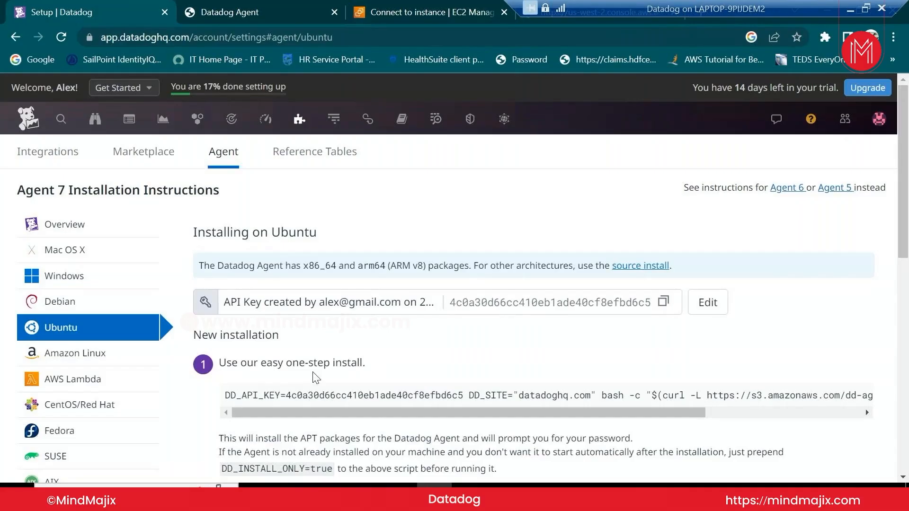
# Copy Datadog's one-step Ubuntu Agent install command and switch to the Datadog1 terminal
pyautogui.scroll(-5, 316, 377)
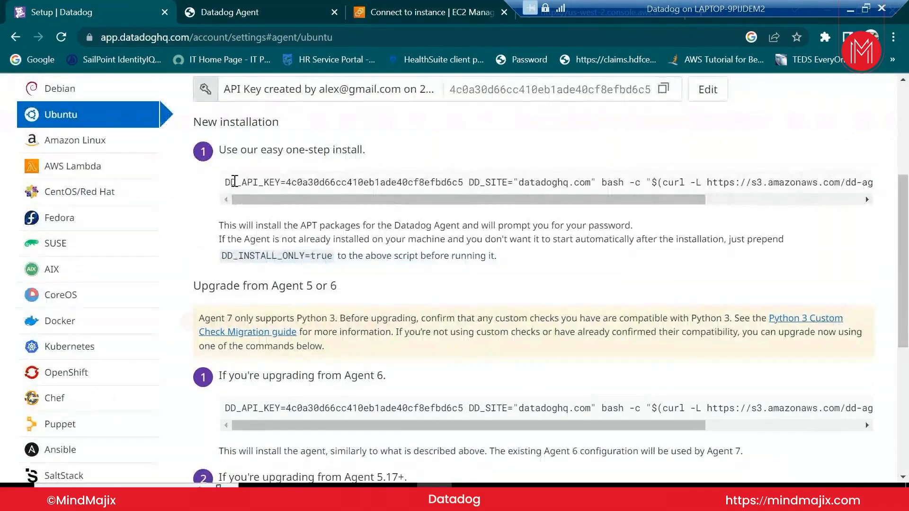
pyautogui.moveTo(229, 182); pyautogui.dragTo(906, 198)
pyautogui.hotkey('ctrl', 'c')
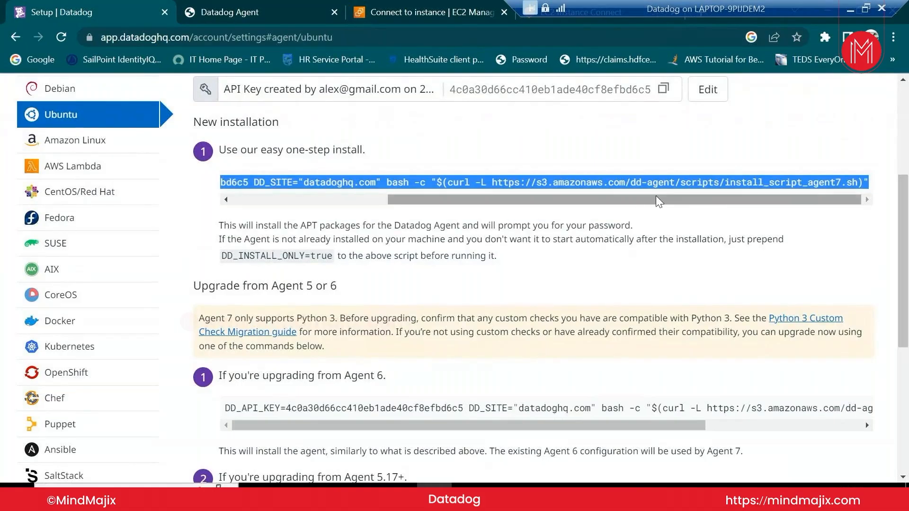
pyautogui.moveTo(654, 195); pyautogui.dragTo(416, 189)
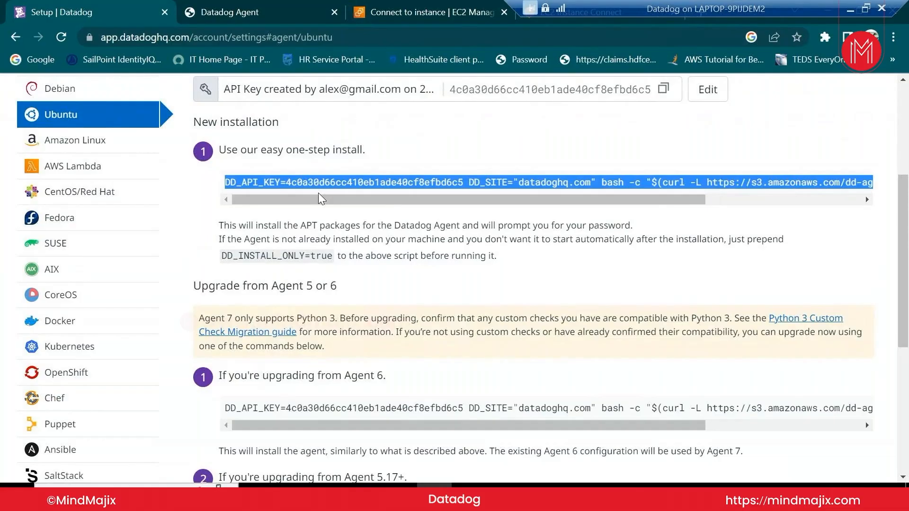
pyautogui.moveTo(325, 200); pyautogui.dragTo(386, 189)
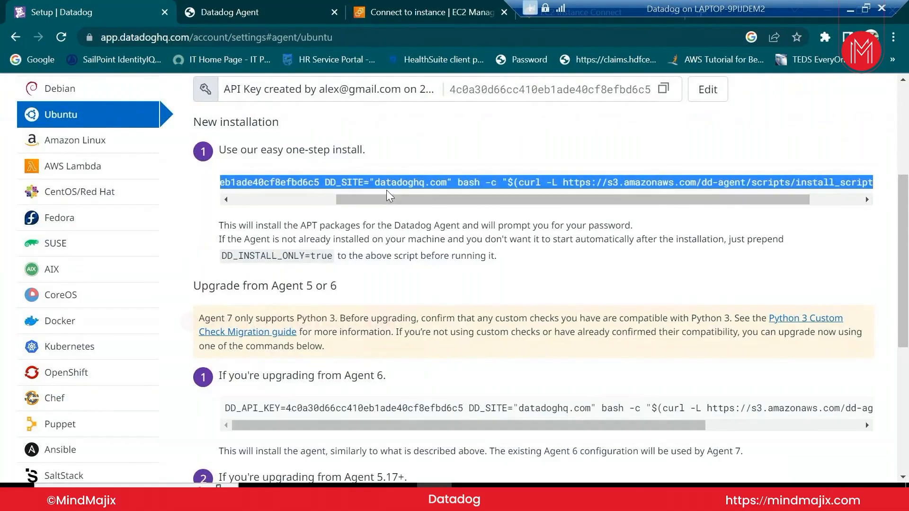
pyautogui.click(384, 184)
pyautogui.doubleClick(384, 184)
pyautogui.moveTo(409, 202); pyautogui.dragTo(775, 202)
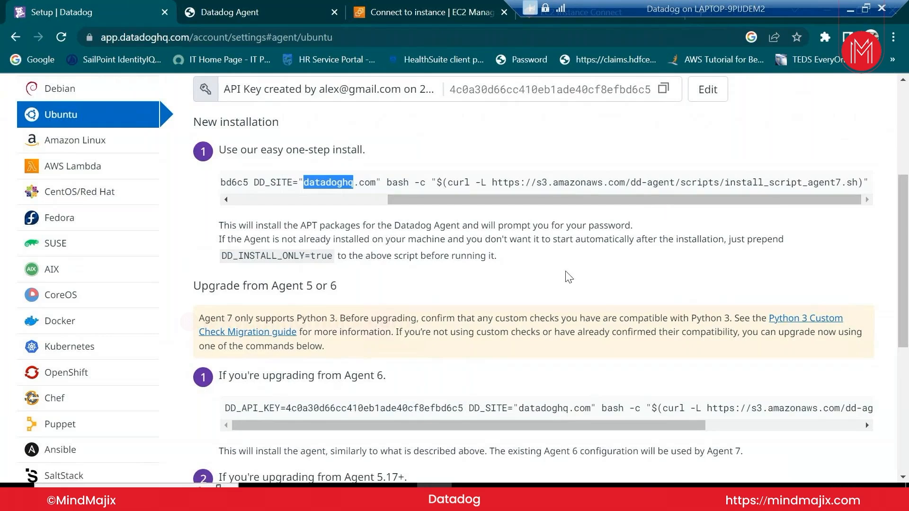
pyautogui.click(546, 21)
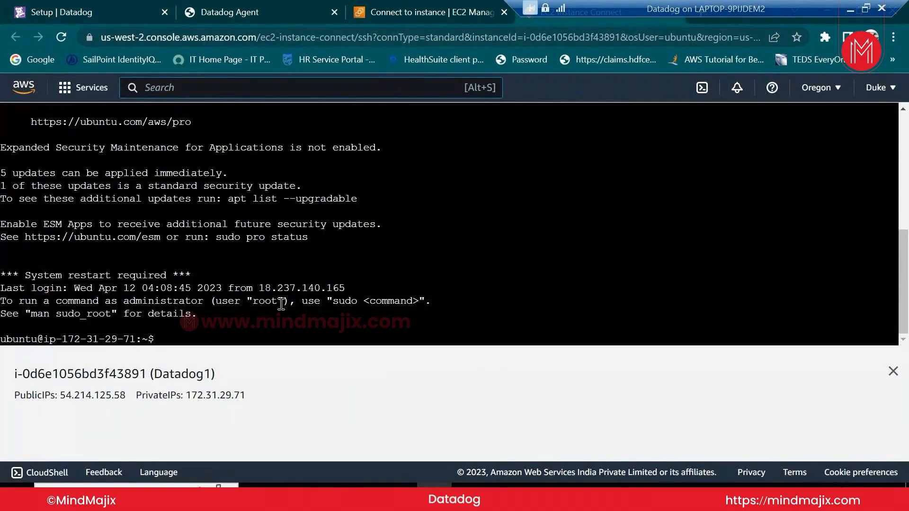
# Paste and run the Agent 7 install command in the Datadog1 terminal, then close the instance details panel
pyautogui.click(307, 314)
pyautogui.rightClick(307, 314)
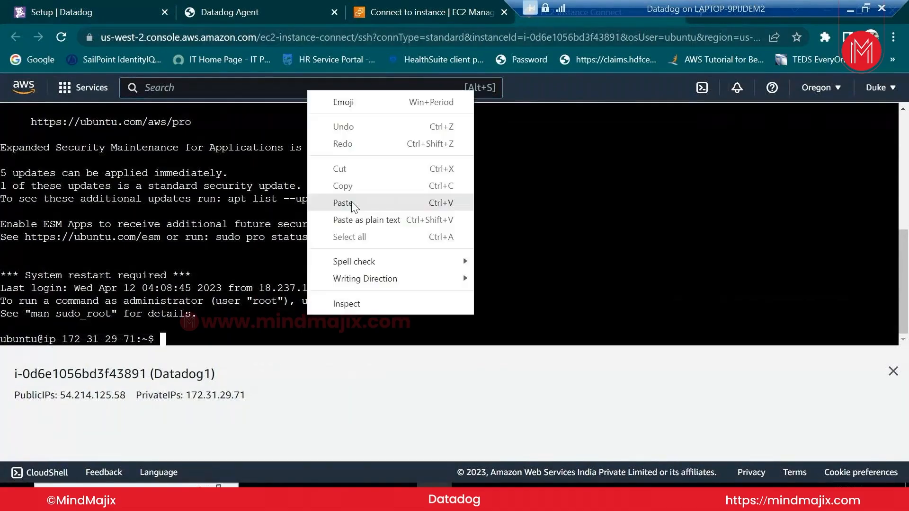
pyautogui.click(343, 203)
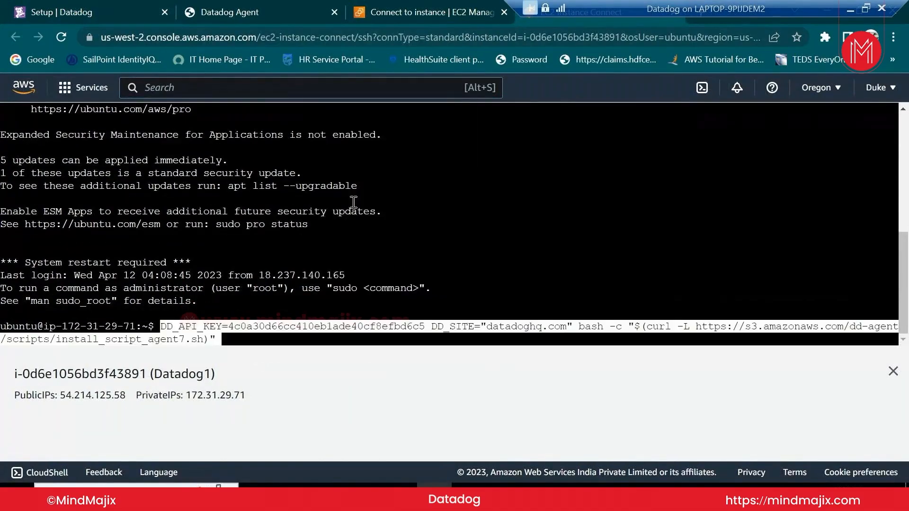
pyautogui.press('Return')
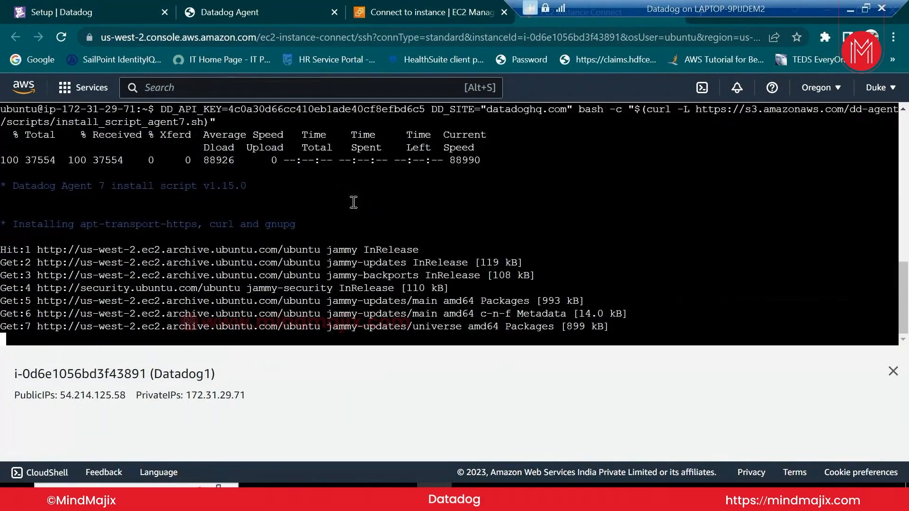
pyautogui.click(892, 371)
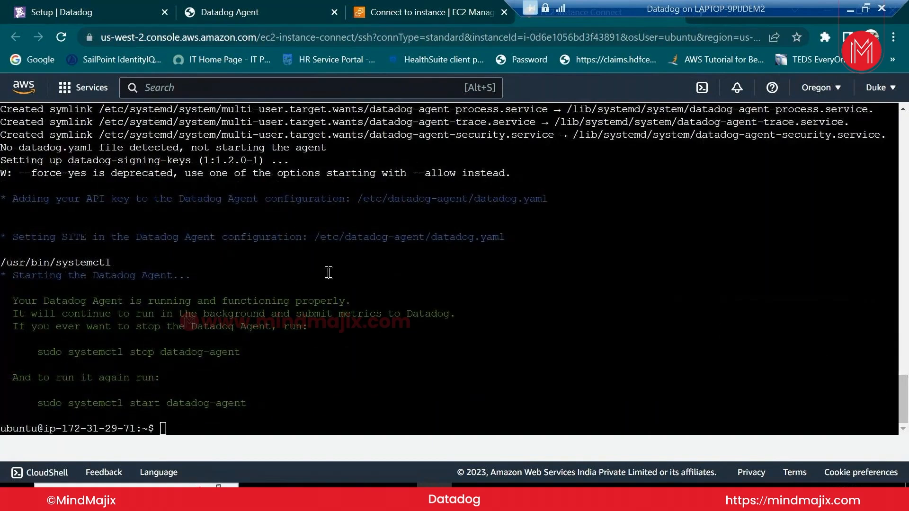
pyautogui.scroll(5, 327, 272)
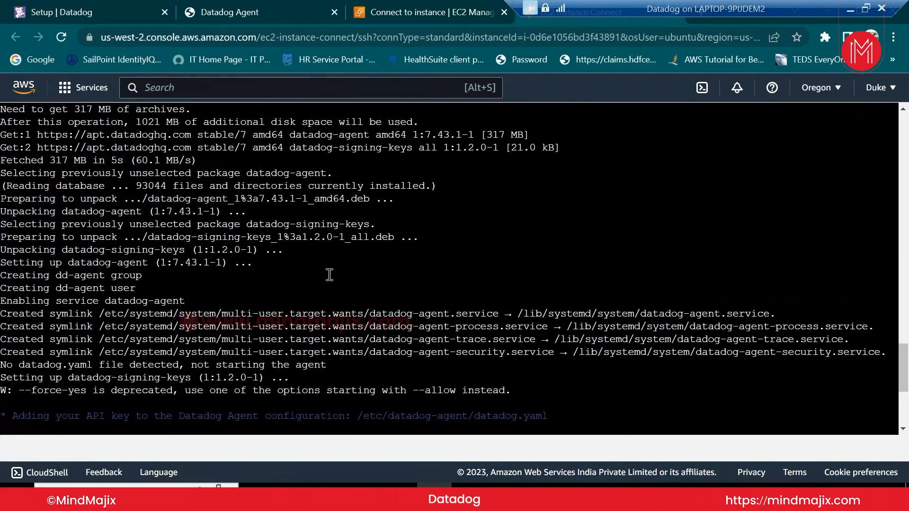
pyautogui.scroll(-3, 331, 275)
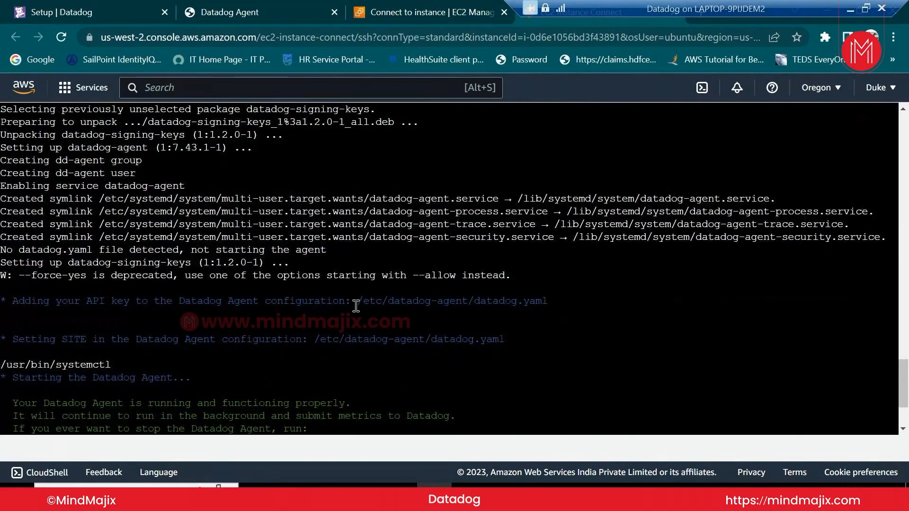
pyautogui.moveTo(360, 302); pyautogui.dragTo(476, 301)
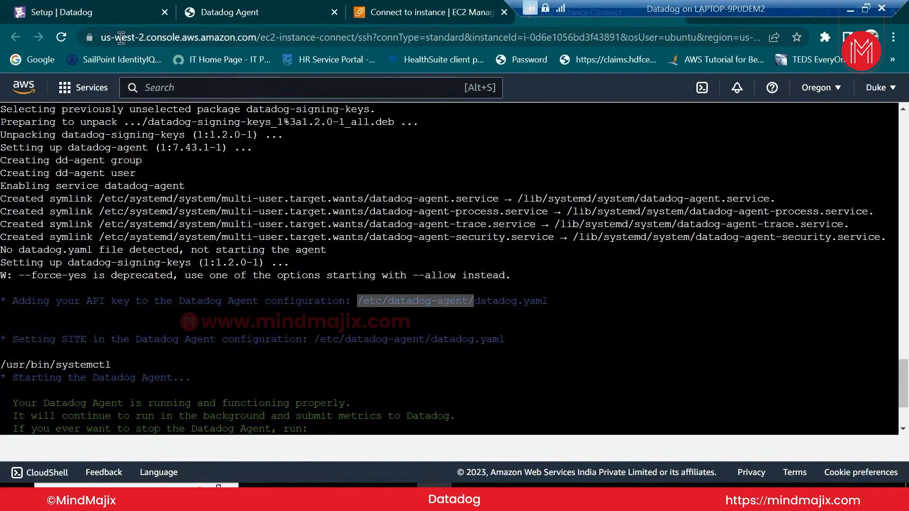
pyautogui.click(265, 13)
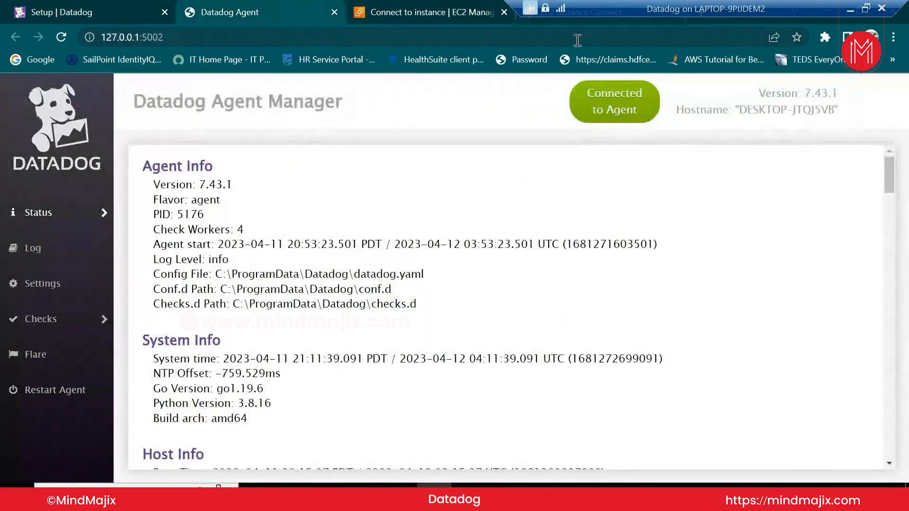
pyautogui.click(580, 19)
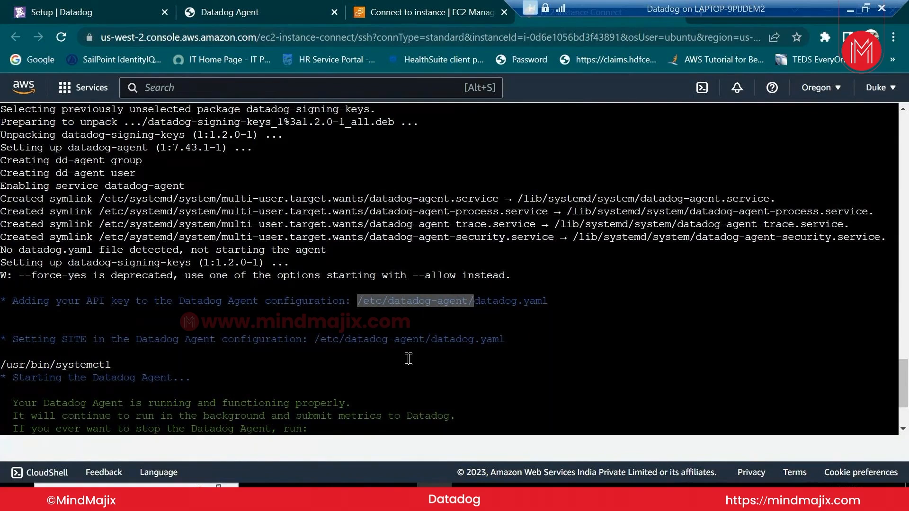
pyautogui.scroll(-3, 114, 265)
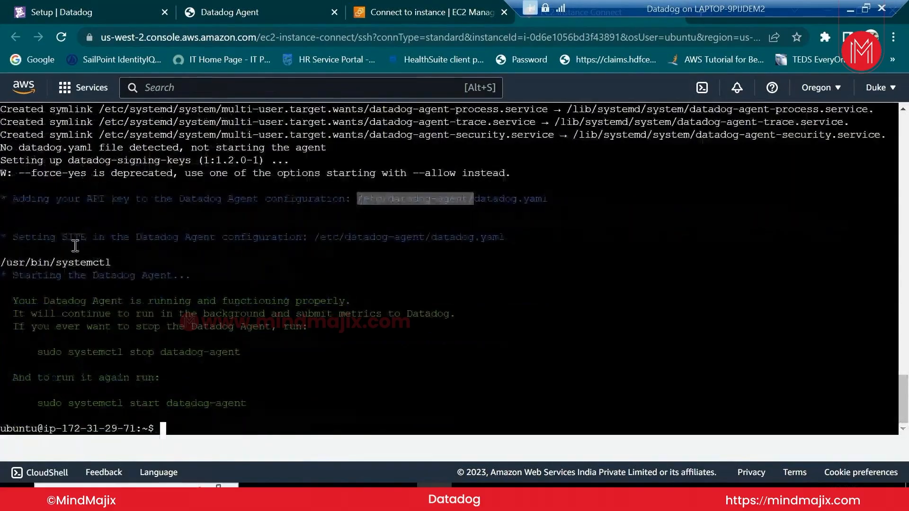
pyautogui.click(87, 15)
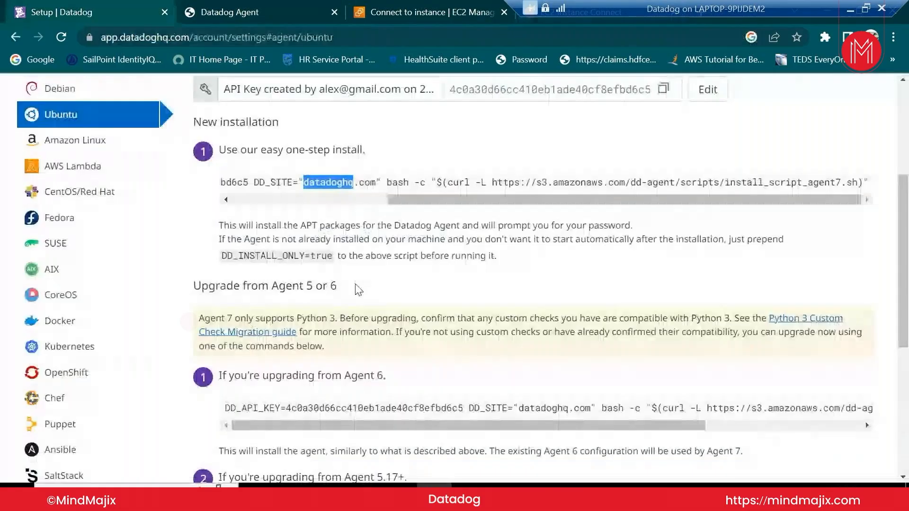
pyautogui.scroll(3, 358, 290)
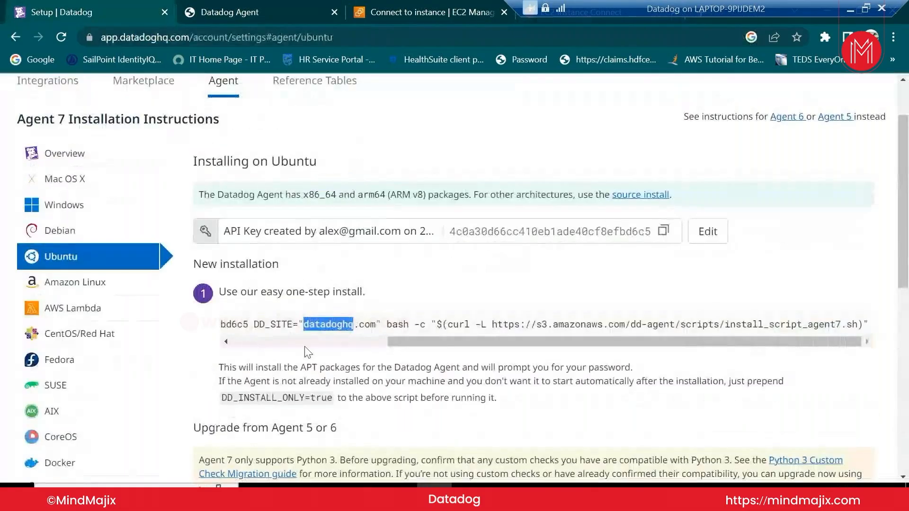
pyautogui.click(312, 344)
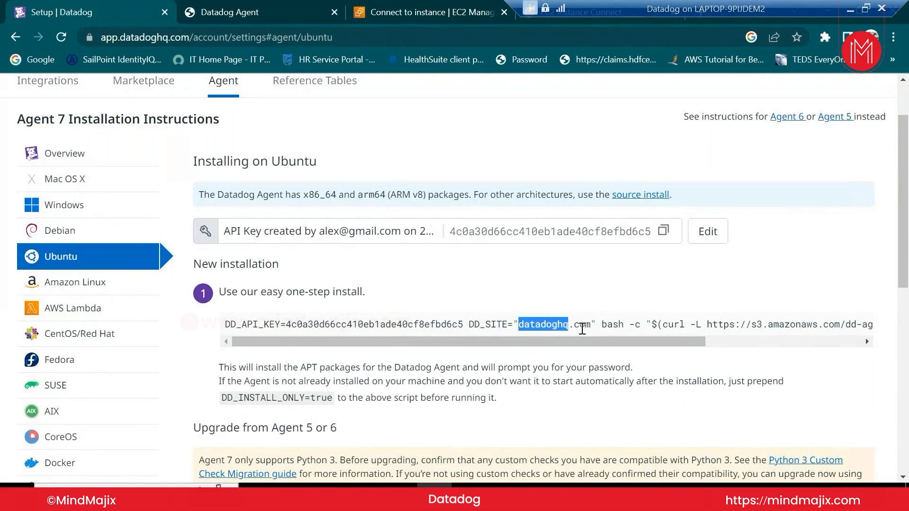
pyautogui.click(587, 21)
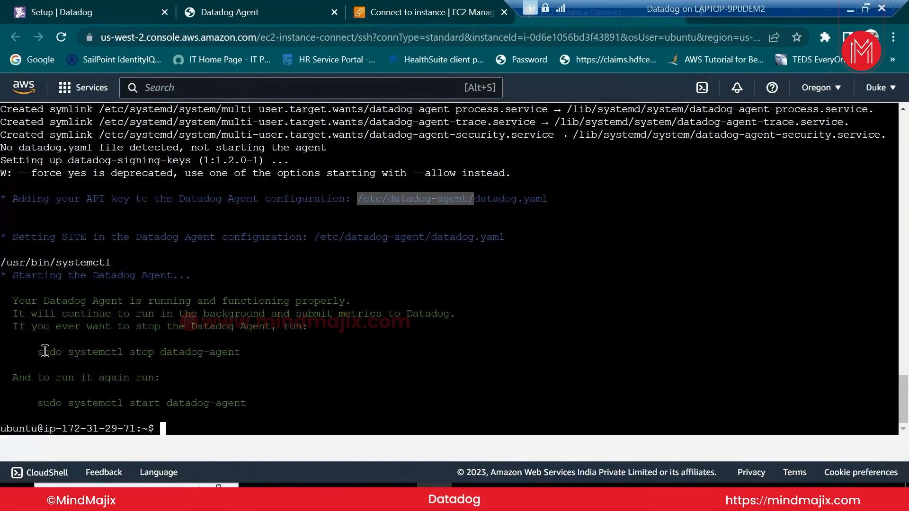
# Reuse the agent stop command as systemctl status and confirm datadog-agent is active (running)
pyautogui.moveTo(40, 353); pyautogui.dragTo(241, 355)
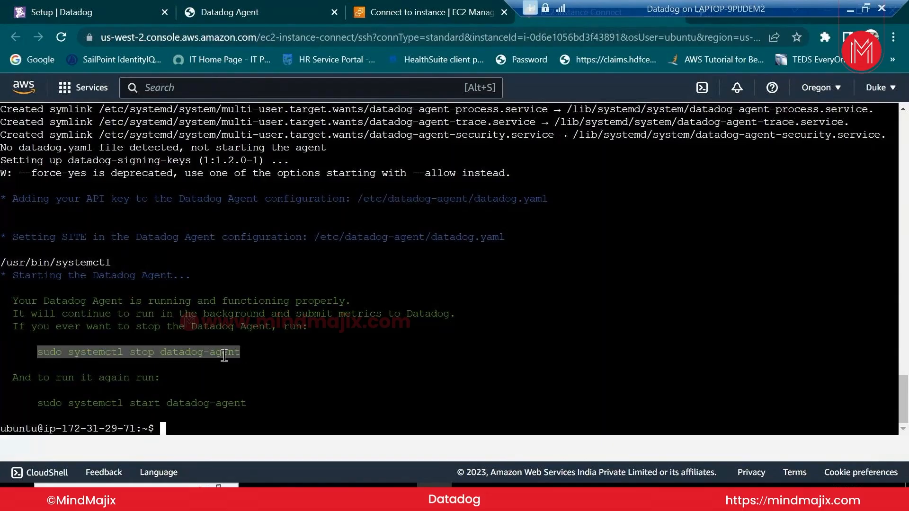
pyautogui.rightClick(224, 356)
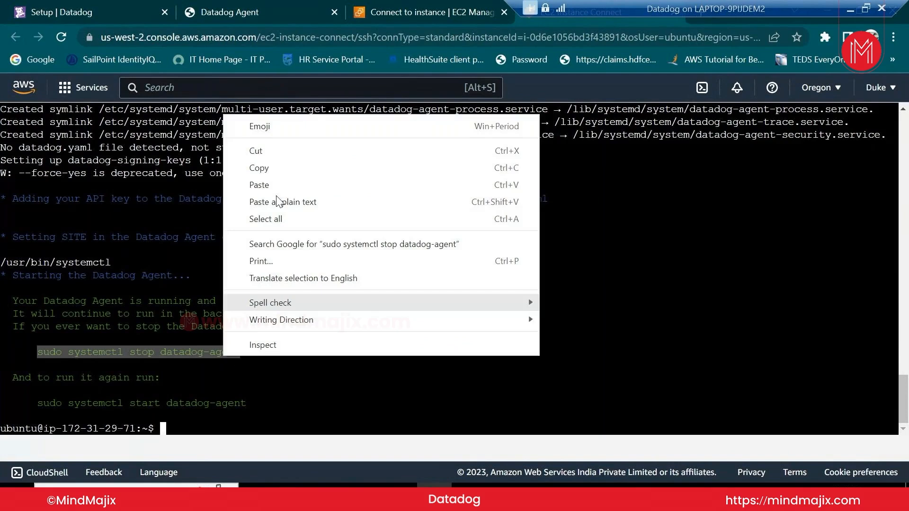
pyautogui.click(282, 168)
pyautogui.rightClick(310, 371)
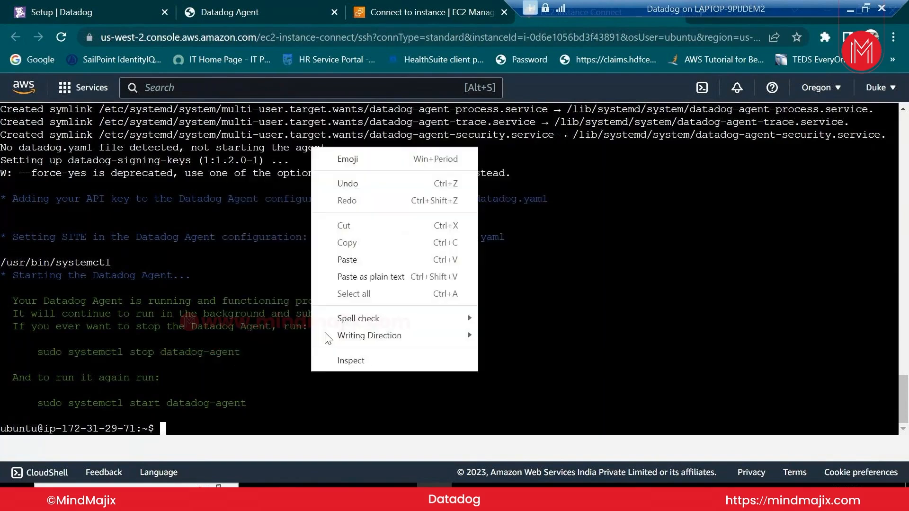
pyautogui.click(362, 261)
pyautogui.press('Left')
pyautogui.press('Left')
pyautogui.press('Left')
pyautogui.press('Left')
pyautogui.press('Left')
pyautogui.press('Left')
pyautogui.press('Left')
pyautogui.press('Left')
pyautogui.press('Left')
pyautogui.press('Left')
pyautogui.press('Left')
pyautogui.press('Left')
pyautogui.press('Left')
pyautogui.press('Left')
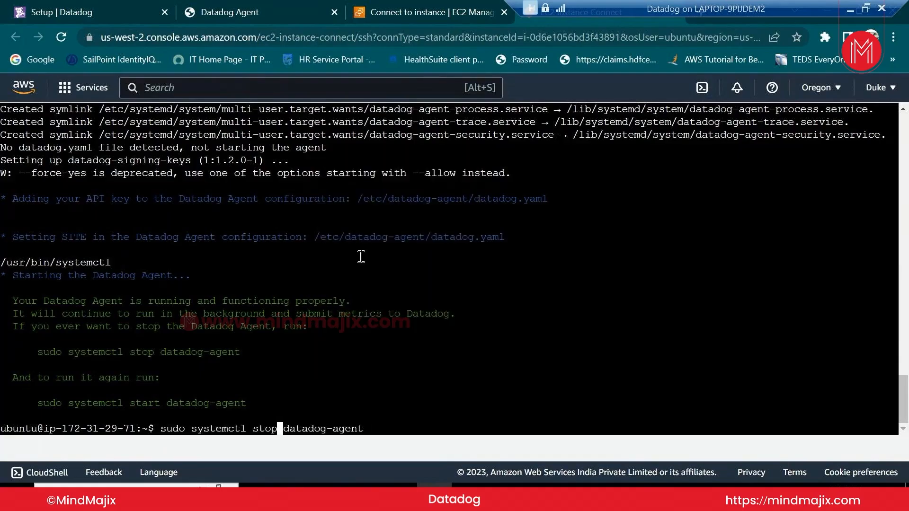
pyautogui.press('BackSpace')
pyautogui.press('BackSpace')
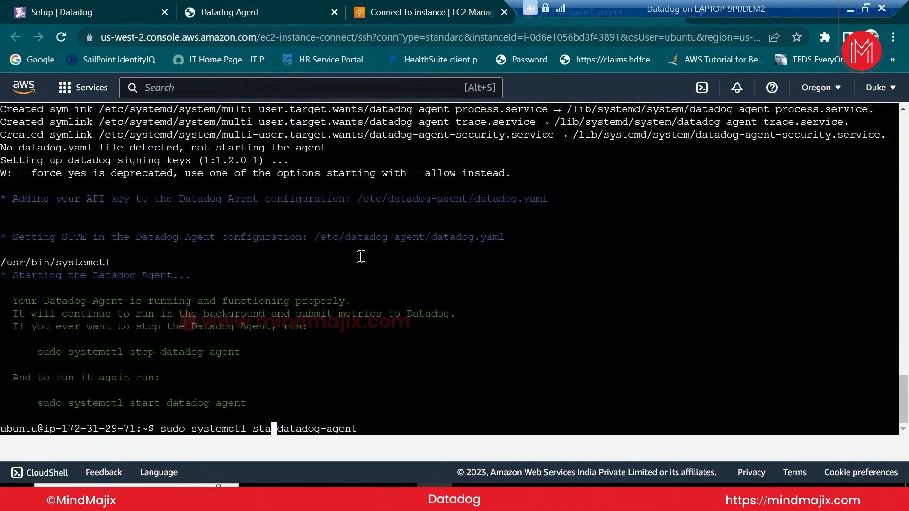
pyautogui.write('atus')
pyautogui.press('Return')
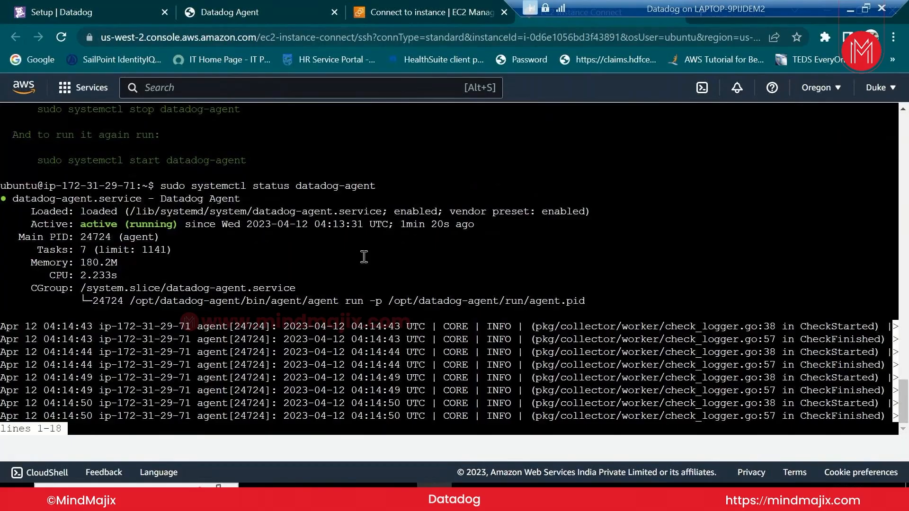
pyautogui.press('q')
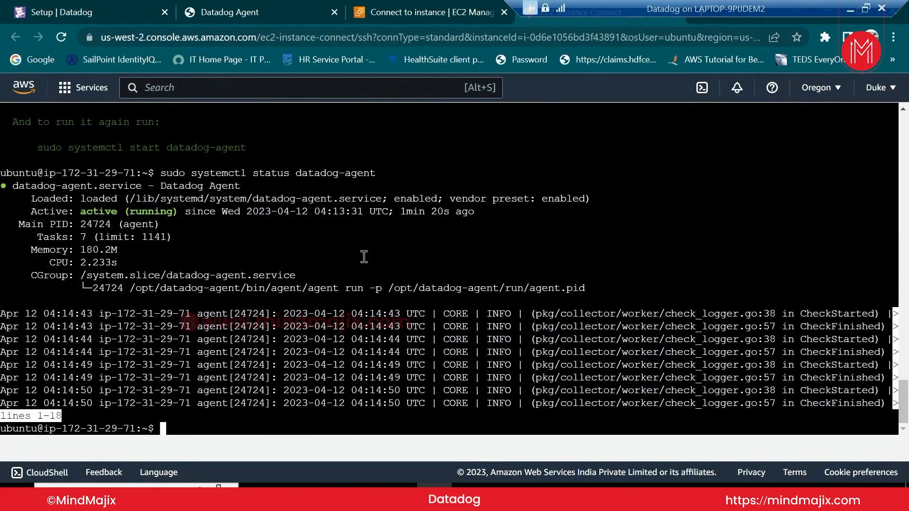
# Begin typing cd /etc/da toward the datadog-agent configuration folder
pyautogui.write('cd /etc/d')
pyautogui.press('Tab')
pyautogui.press('Tab')
pyautogui.write('a')
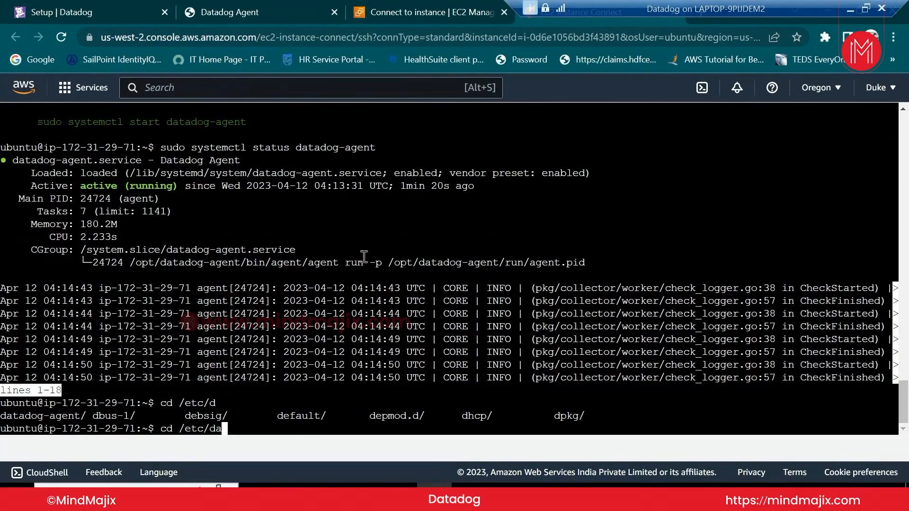
# Enter /etc/datadog-agent, list its files, and try cat datadog.yaml, which is permission denied
pyautogui.press('Tab')
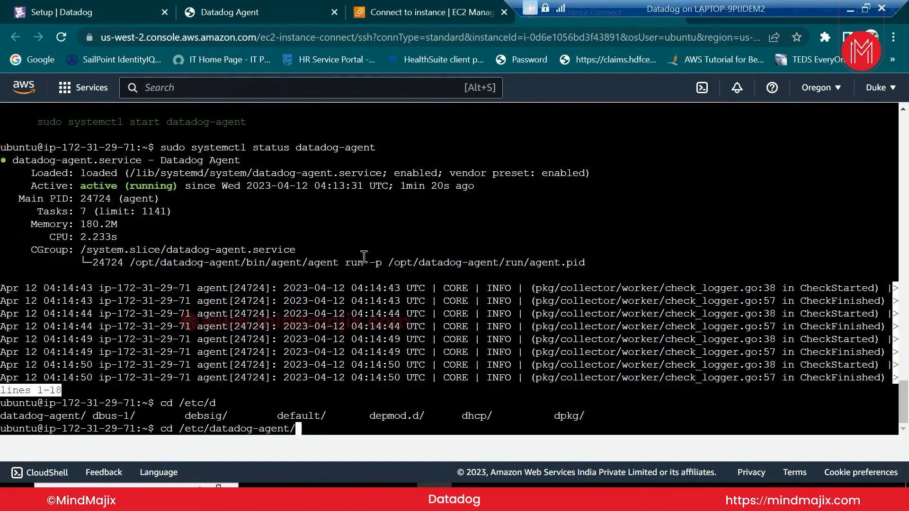
pyautogui.press('Return')
pyautogui.write('ls')
pyautogui.press('Return')
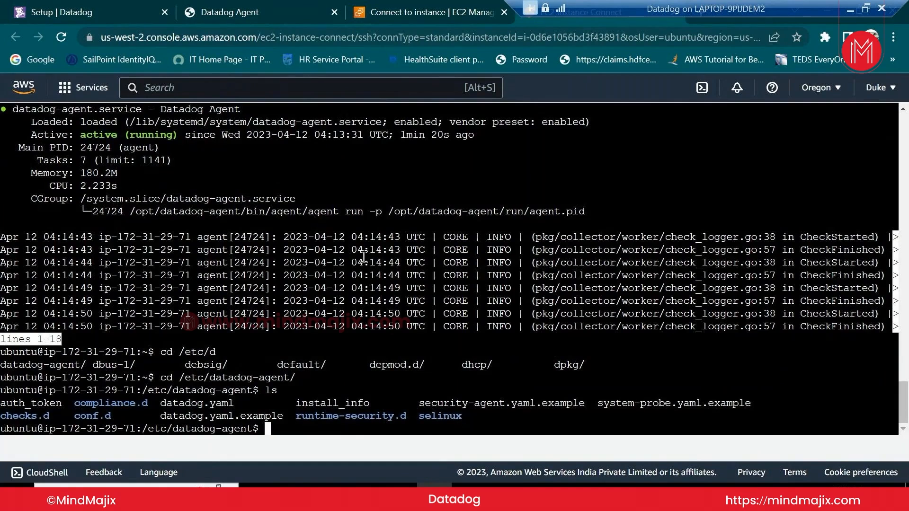
pyautogui.write('cat d')
pyautogui.press('Tab')
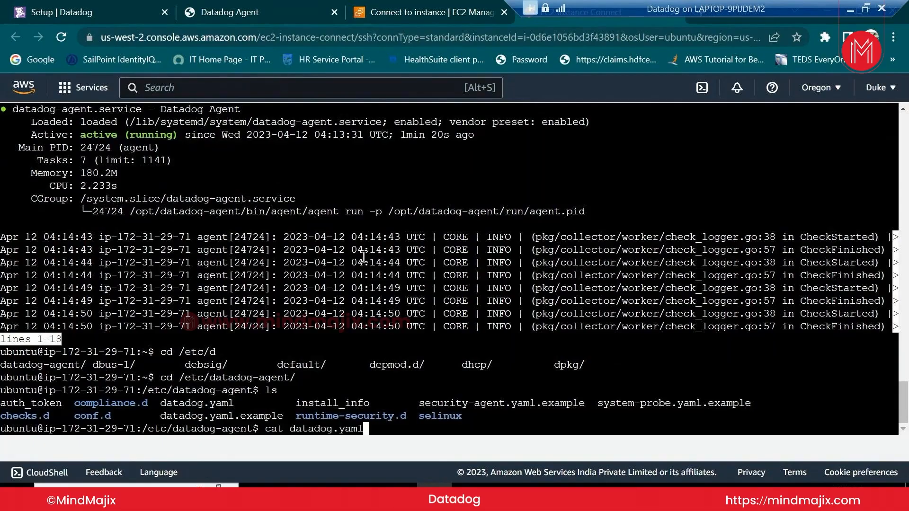
pyautogui.press('Return')
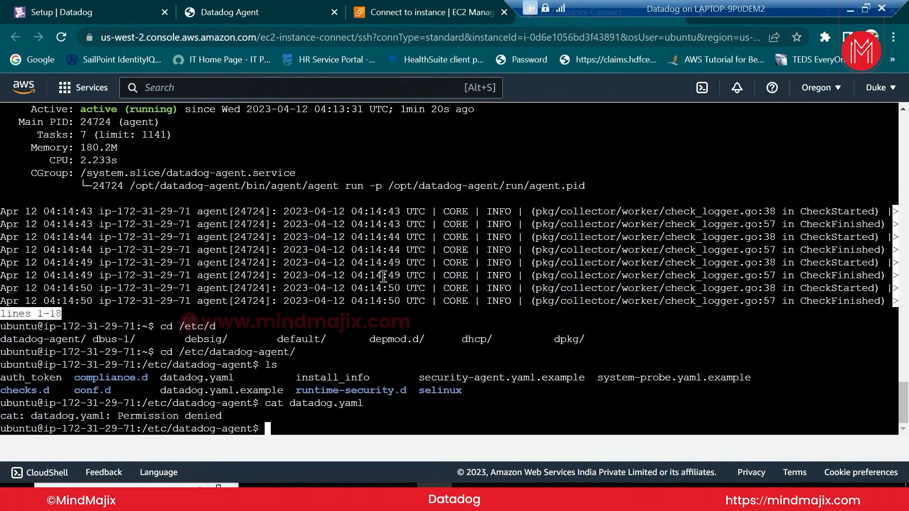
# Rerun the cat datadog.yaml command prefixed with sudo
pyautogui.press('Up')
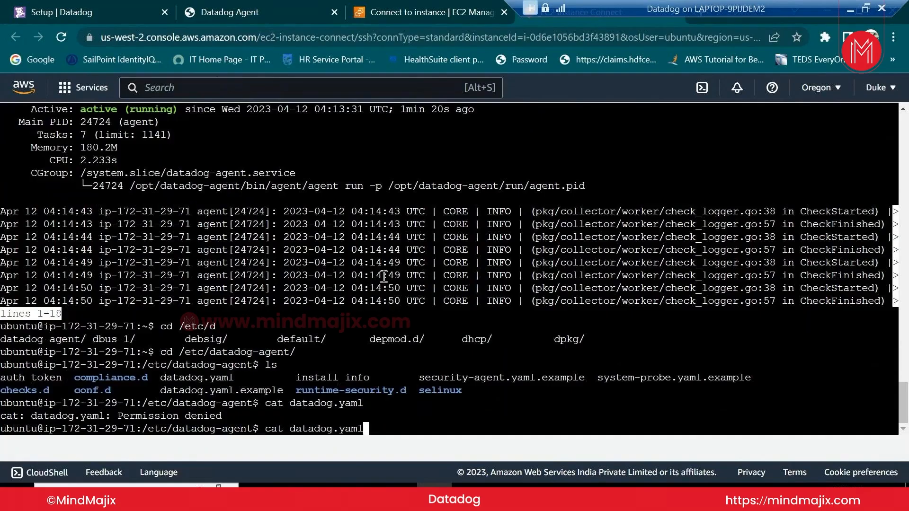
pyautogui.press('Left')
pyautogui.press('Left')
pyautogui.press('Left')
pyautogui.press('Left')
pyautogui.press('Left')
pyautogui.press('Left')
pyautogui.press('Home')
pyautogui.write('sudo')
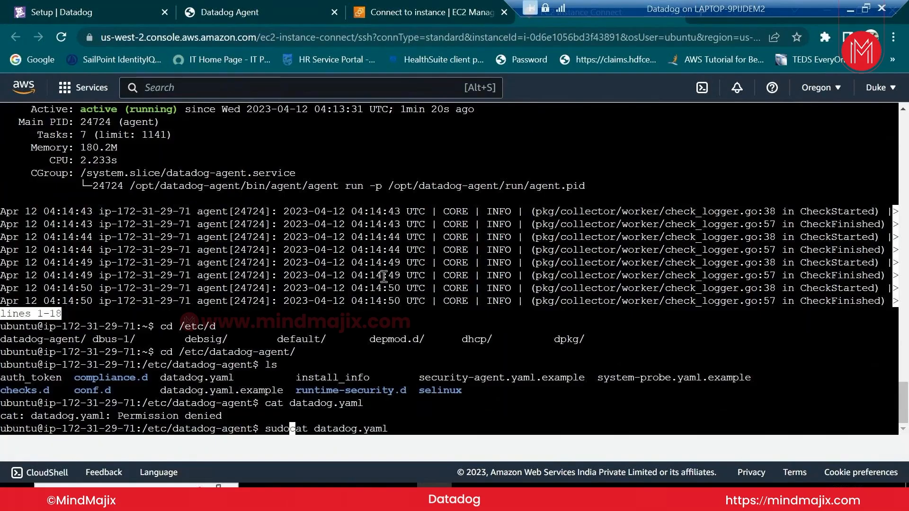
pyautogui.press('Return')
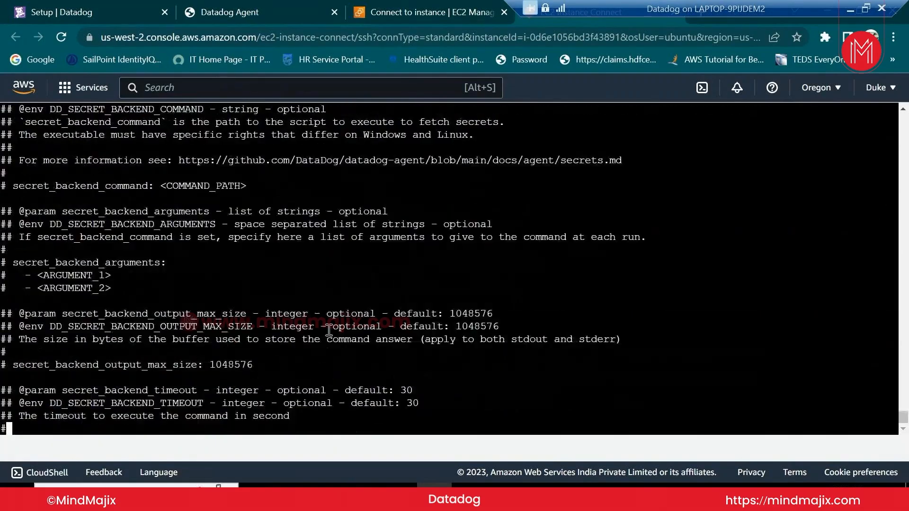
# View the local agent's datadog.yaml settings in Agent Manager, then scroll the EC2 file output
pyautogui.click(278, 6)
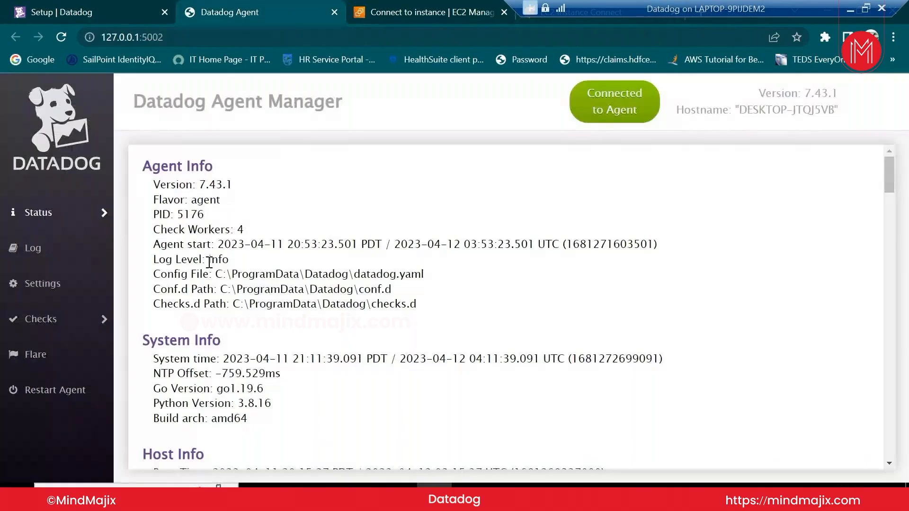
pyautogui.click(57, 289)
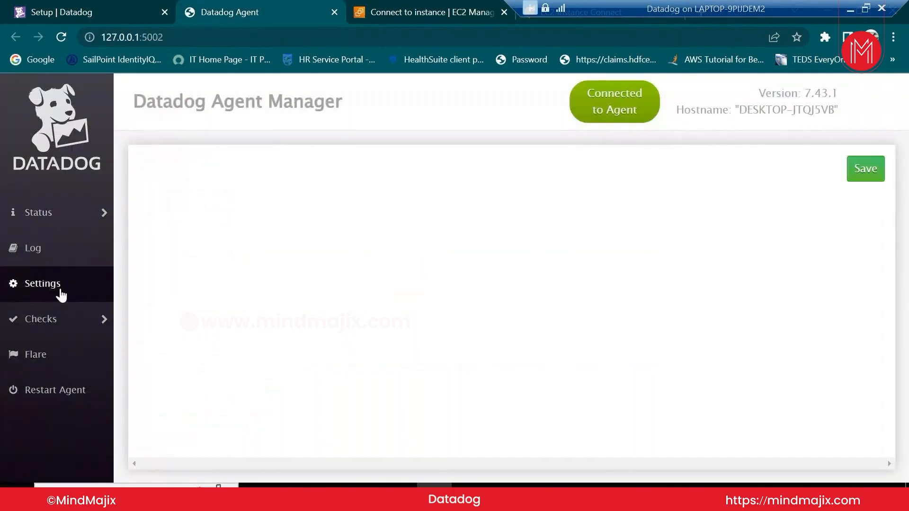
pyautogui.click(573, 19)
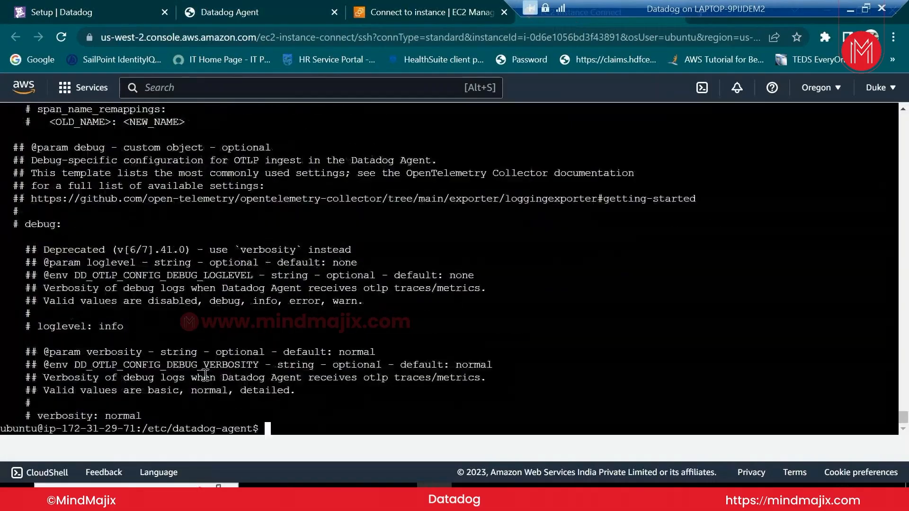
pyautogui.moveTo(902, 426); pyautogui.dragTo(884, 92)
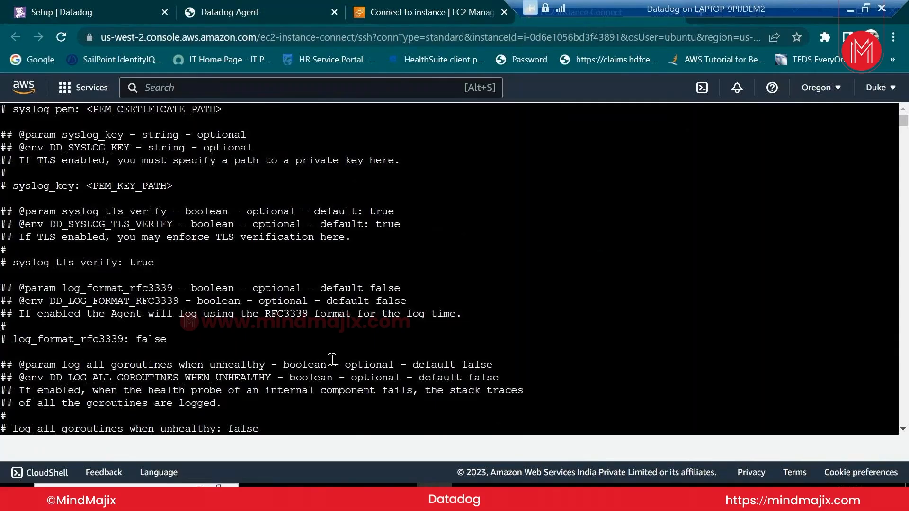
# List /etc/datadog-agent again and start typing sudo vi for datadog.yaml
pyautogui.write('ls')
pyautogui.press('Return')
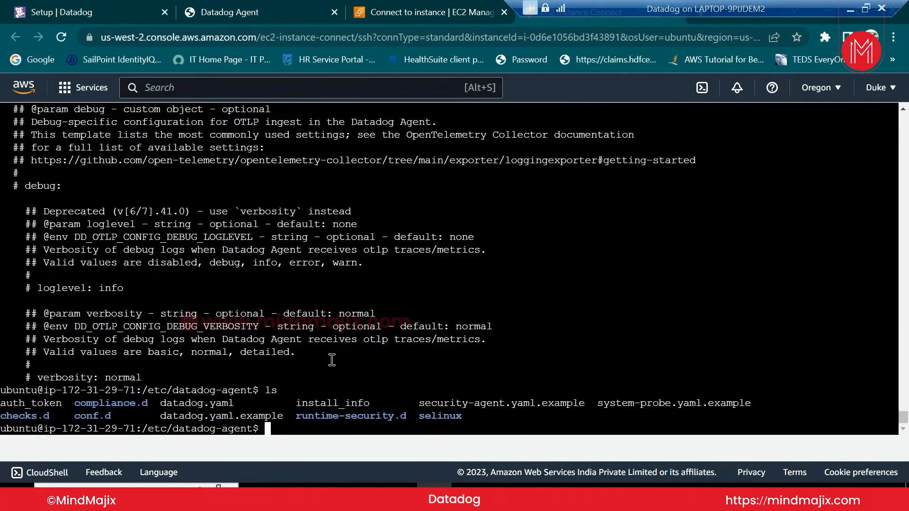
pyautogui.write('sudo  vi da')
# Open datadog.yaml in vi with sudo and scroll down to the commented hostname line
pyautogui.press('Tab')
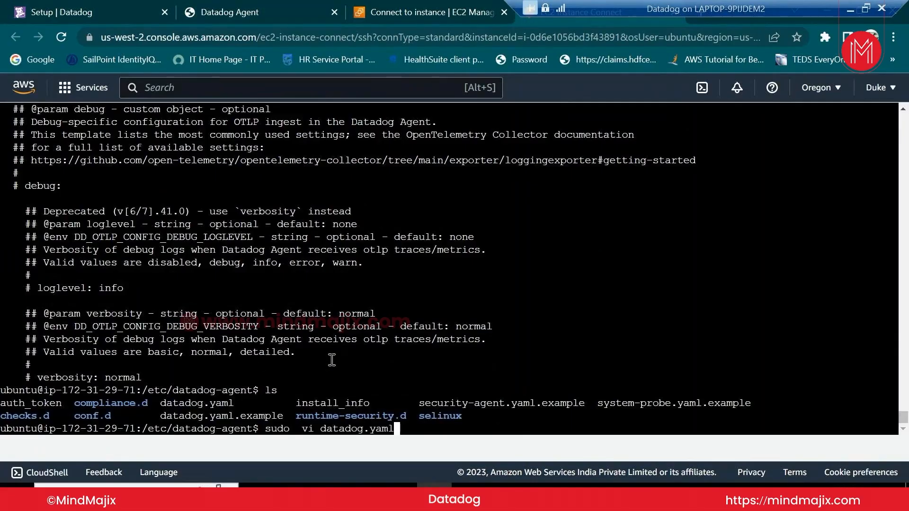
pyautogui.press('Return')
pyautogui.press('Down')
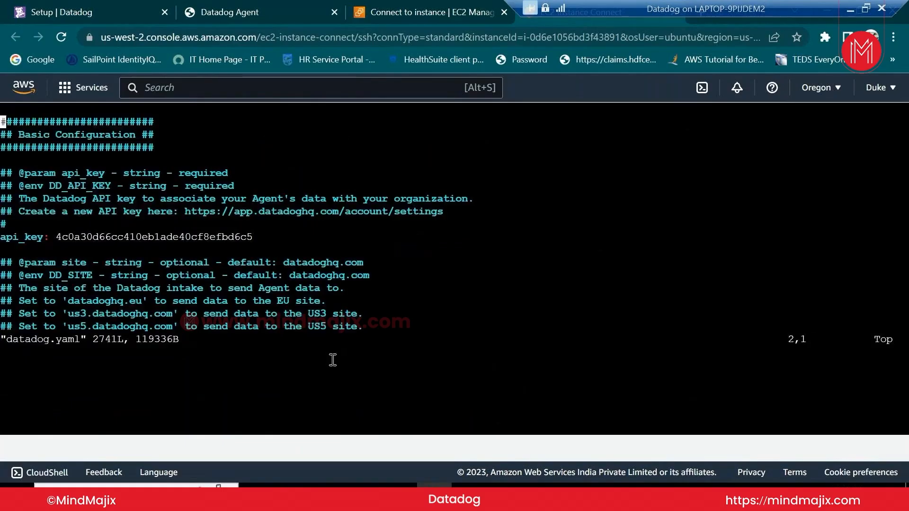
pyautogui.press('Down')
pyautogui.press('Down')
pyautogui.press('Down')
pyautogui.press('Down')
pyautogui.press('Down')
pyautogui.press('Down')
pyautogui.press('Down')
pyautogui.press('Down')
pyautogui.press('Down')
pyautogui.press('Down')
pyautogui.press('Down')
pyautogui.press('Down')
pyautogui.press('Down')
pyautogui.press('Down')
pyautogui.press('Down')
pyautogui.press('Down')
pyautogui.press('Down')
pyautogui.press('Down')
pyautogui.press('Down')
pyautogui.press('Down')
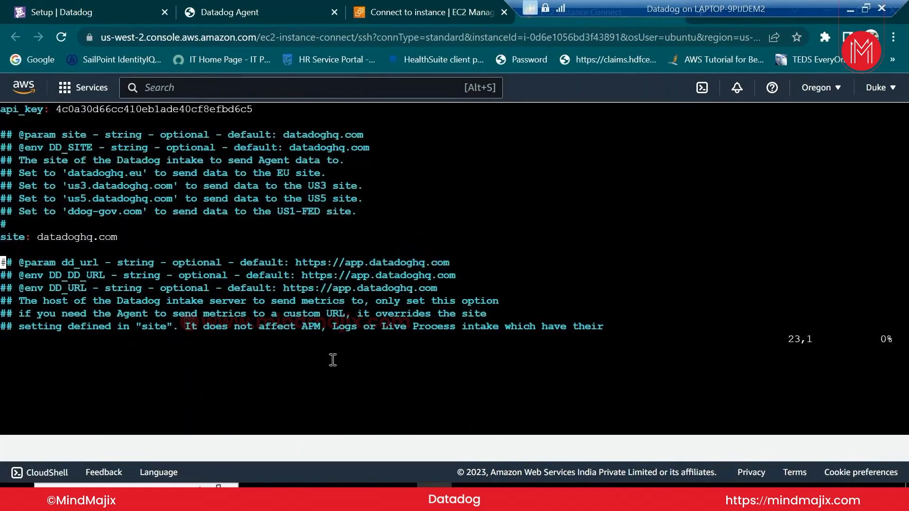
pyautogui.press('Up')
pyautogui.press('Up')
pyautogui.press('Up')
pyautogui.press('Up')
pyautogui.press('Up')
pyautogui.press('Up')
pyautogui.press('Up')
pyautogui.press('Up')
pyautogui.press('Up')
pyautogui.press('Up')
pyautogui.press('Up')
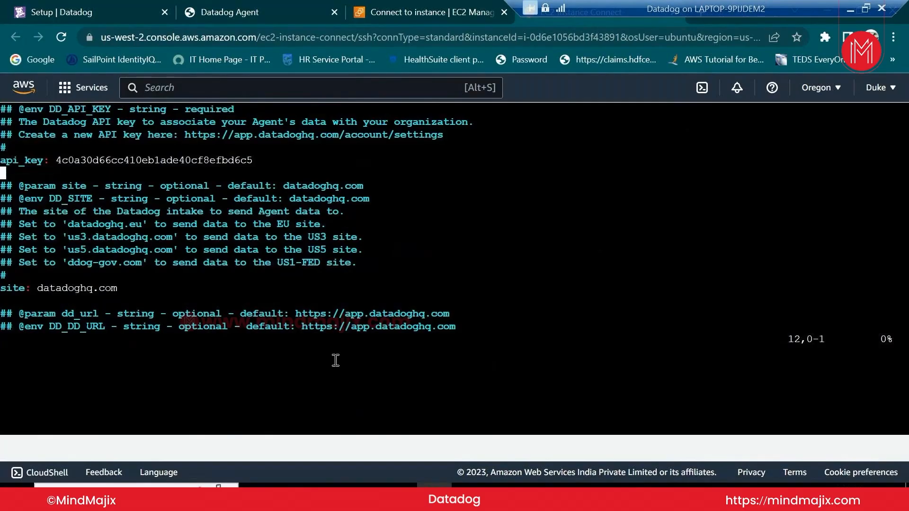
pyautogui.press('Down')
pyautogui.press('Down')
pyautogui.press('Down')
pyautogui.press('Down')
pyautogui.press('Down')
pyautogui.press('Down')
pyautogui.press('Down')
pyautogui.press('Down')
pyautogui.press('Down')
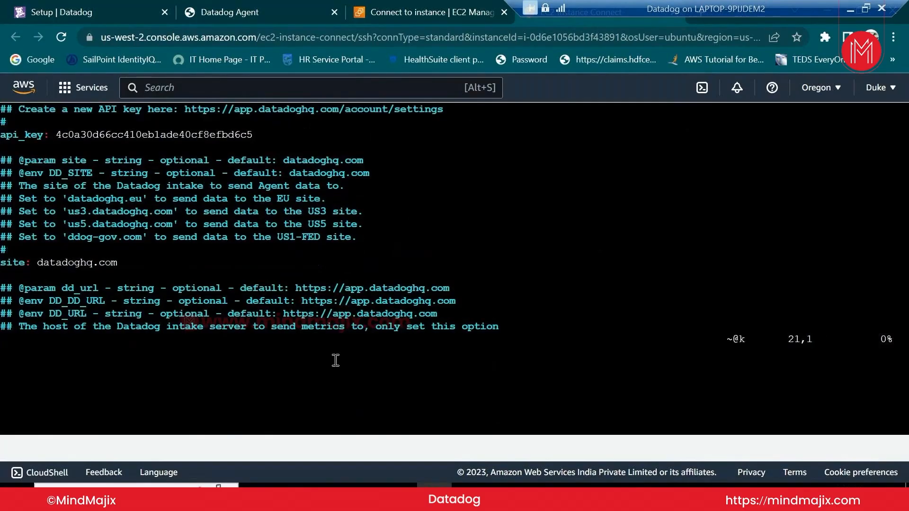
pyautogui.press('Down')
pyautogui.press('Down')
pyautogui.press('Down')
pyautogui.press('Down')
pyautogui.press('Down')
pyautogui.press('Down')
pyautogui.press('Down')
pyautogui.press('Down')
pyautogui.press('Down')
pyautogui.press('Down')
pyautogui.press('Down')
pyautogui.press('Down')
pyautogui.press('Down')
pyautogui.press('Down')
pyautogui.press('Down')
pyautogui.press('Down')
pyautogui.press('Down')
pyautogui.press('Down')
pyautogui.press('Down')
pyautogui.press('Down')
pyautogui.press('Down')
pyautogui.press('Down')
pyautogui.press('Down')
pyautogui.press('Down')
pyautogui.press('Down')
pyautogui.press('Down')
pyautogui.press('Down')
pyautogui.press('Down')
pyautogui.press('Down')
pyautogui.press('Down')
pyautogui.press('Down')
pyautogui.press('Down')
pyautogui.press('Down')
pyautogui.press('Down')
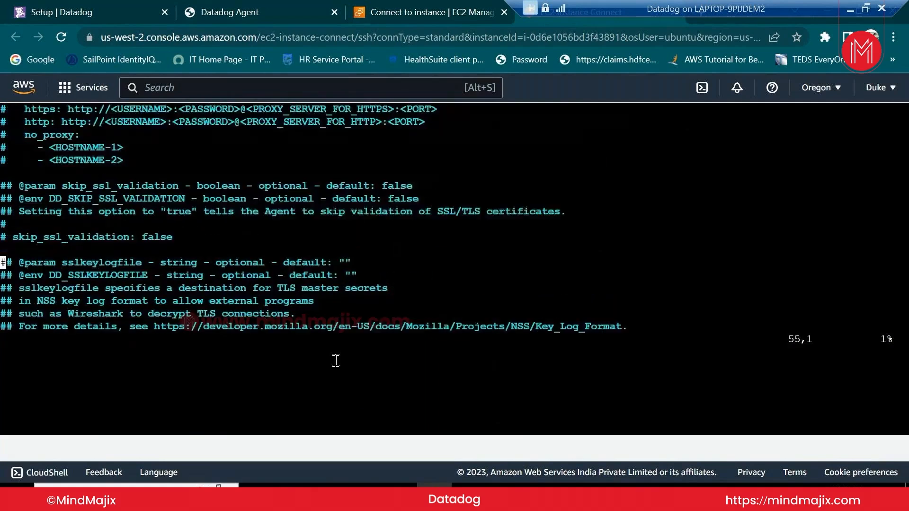
pyautogui.press('Down')
pyautogui.press('Down')
pyautogui.press('Down')
pyautogui.press('Down')
pyautogui.press('Down')
pyautogui.press('Down')
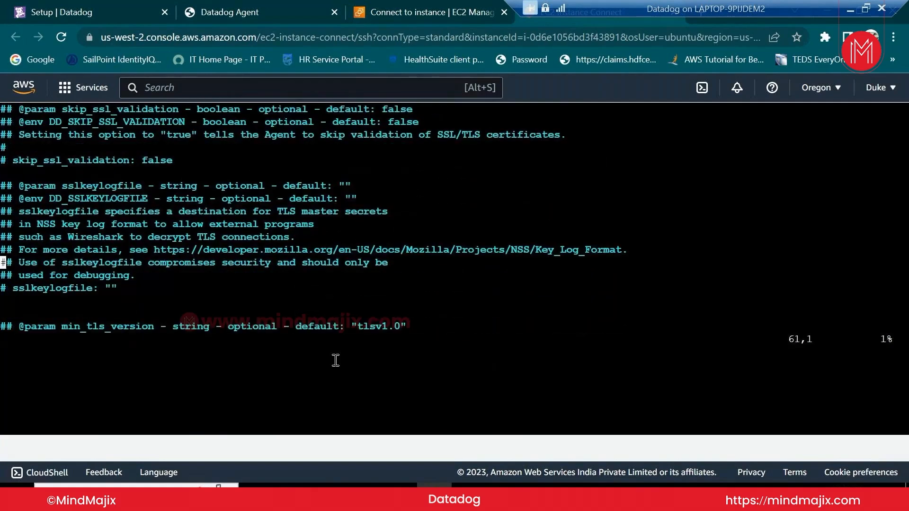
pyautogui.press('Down')
pyautogui.press('Down')
pyautogui.press('Down')
pyautogui.press('Down')
pyautogui.press('Down')
pyautogui.press('Down')
pyautogui.press('Down')
pyautogui.press('Down')
pyautogui.press('Down')
pyautogui.press('Down')
pyautogui.press('Down')
pyautogui.press('Down')
pyautogui.press('Down')
pyautogui.press('Down')
pyautogui.press('Down')
pyautogui.press('Down')
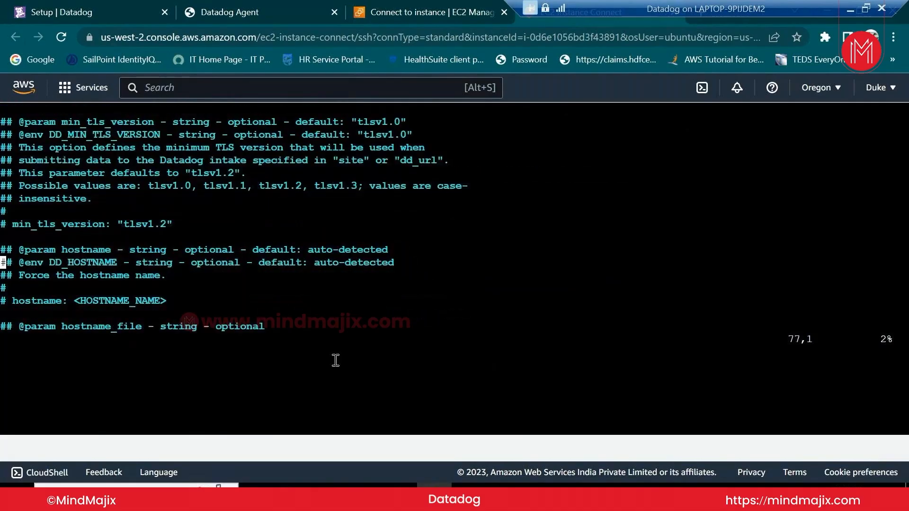
pyautogui.press('Down')
pyautogui.press('Down')
pyautogui.press('Down')
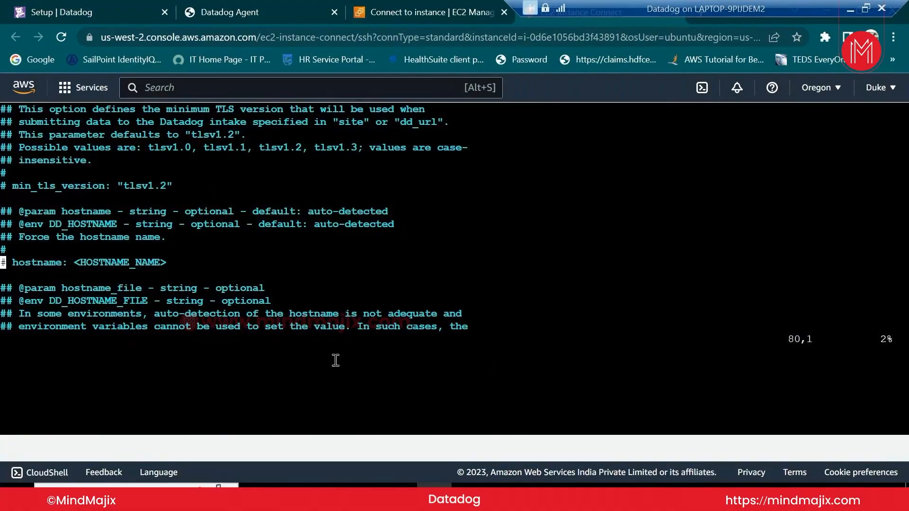
# Uncomment the hostname setting and replace its placeholder with Datadog_Host
pyautogui.press('x')
pyautogui.press('x')
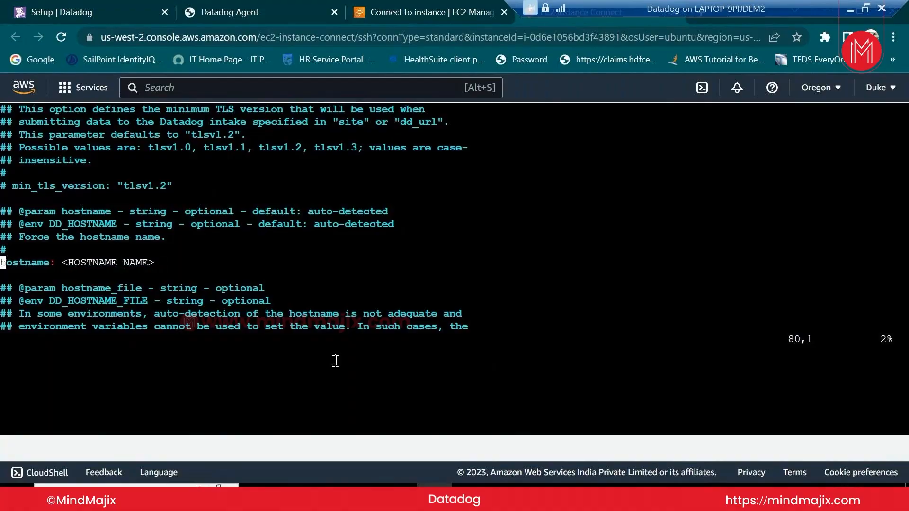
pyautogui.press('Right')
pyautogui.press('Right')
pyautogui.press('Right')
pyautogui.press('Right')
pyautogui.press('Right')
pyautogui.press('Right')
pyautogui.press('Right')
pyautogui.press('Right')
pyautogui.press('Right')
pyautogui.press('Right')
pyautogui.press('Right')
pyautogui.press('Right')
pyautogui.press('Right')
pyautogui.press('Right')
pyautogui.press('Right')
pyautogui.press('Right')
pyautogui.press('Right')
pyautogui.press('Right')
pyautogui.press('Left')
pyautogui.press('Left')
pyautogui.press('Left')
pyautogui.press('Left')
pyautogui.press('Left')
pyautogui.press('Left')
pyautogui.press('Left')
pyautogui.press('Left')
pyautogui.press('Delete')
pyautogui.press('Delete')
pyautogui.press('Delete')
pyautogui.press('Delete')
pyautogui.press('Delete')
pyautogui.press('Delete')
pyautogui.press('Delete')
pyautogui.press('Delete')
pyautogui.press('Delete')
pyautogui.press('Delete')
pyautogui.press('Delete')
pyautogui.press('Delete')
pyautogui.press('Delete')
pyautogui.press('Delete')
pyautogui.press('Delete')
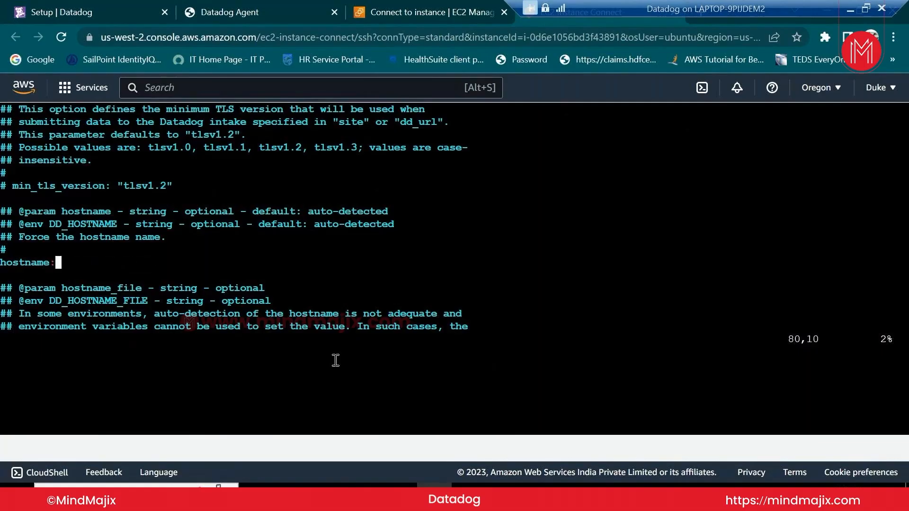
pyautogui.press('Down')
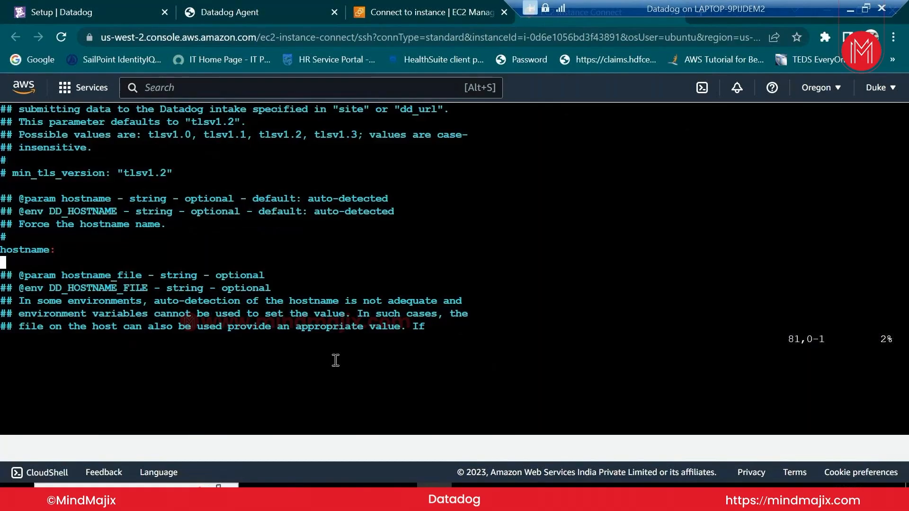
pyautogui.press('Up')
pyautogui.write('i D')
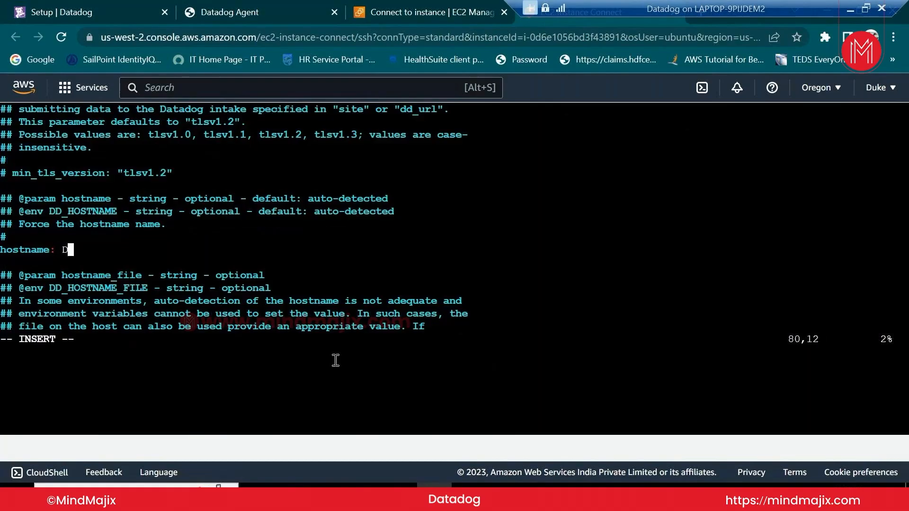
pyautogui.write('atadog_Host')
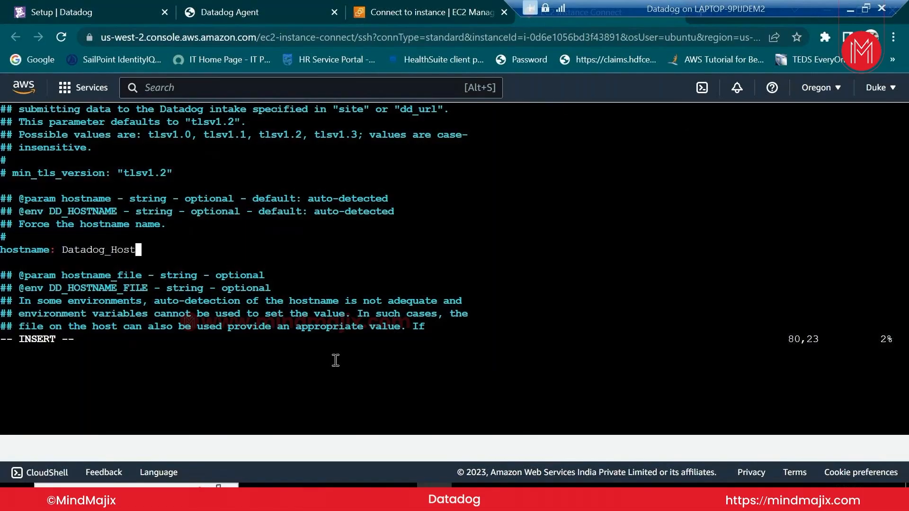
# Save datadog.yaml with :wq and exit vi
pyautogui.press('Down')
pyautogui.press('Down')
pyautogui.press('Down')
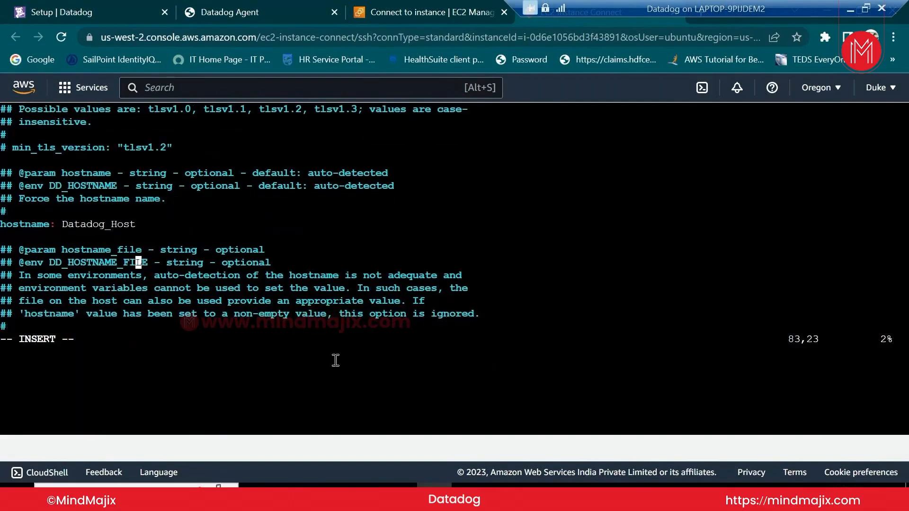
pyautogui.press('Down')
pyautogui.press('Down')
pyautogui.press('Down')
pyautogui.press('Down')
pyautogui.press('Down')
pyautogui.press('Down')
pyautogui.press('Down')
pyautogui.press('Down')
pyautogui.press('Down')
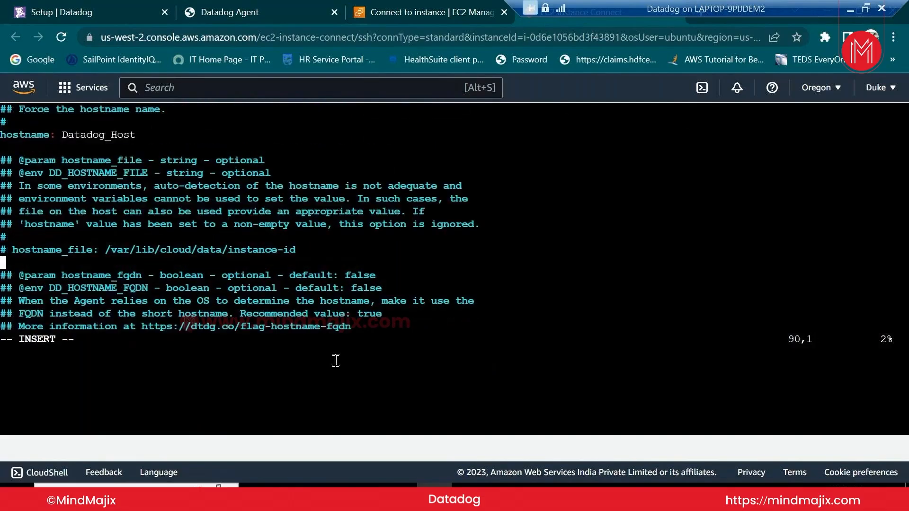
pyautogui.press('Down')
pyautogui.press('Down')
pyautogui.press('Down')
pyautogui.press('Down')
pyautogui.press('Down')
pyautogui.press('Down')
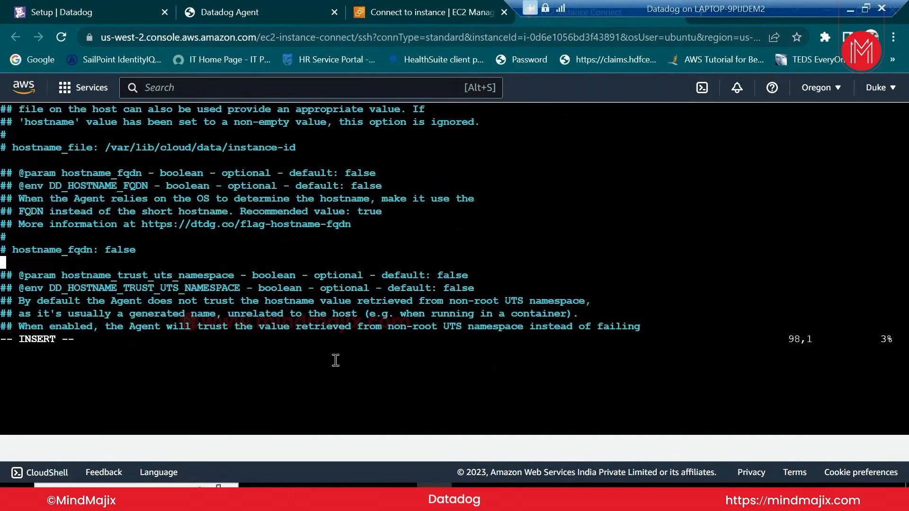
pyautogui.press('Down')
pyautogui.press('Down')
pyautogui.press('Down')
pyautogui.press('Down')
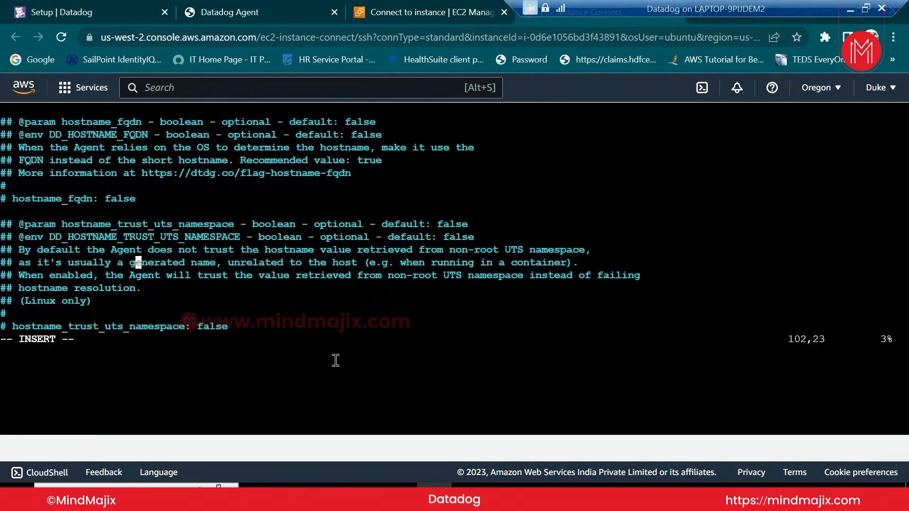
pyautogui.press('Down')
pyautogui.press('Down')
pyautogui.press('Escape')
pyautogui.write(':')
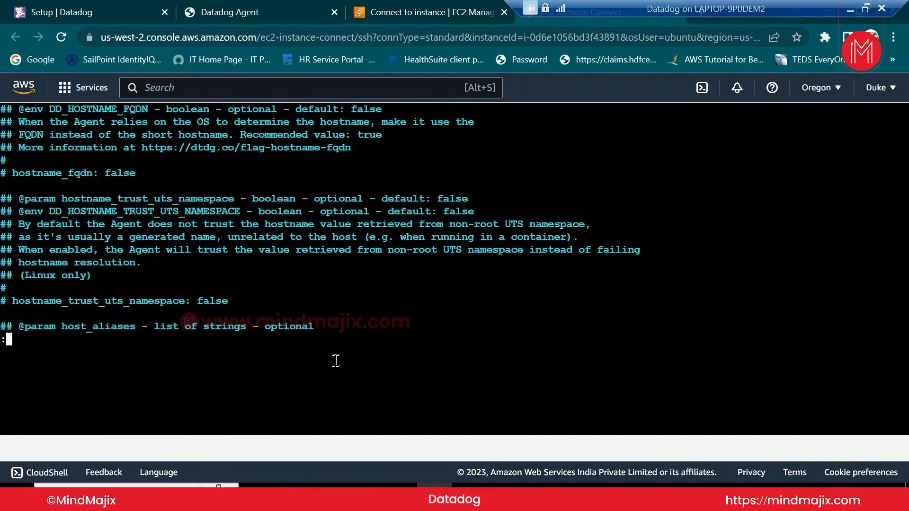
pyautogui.write('wq')
pyautogui.press('Return')
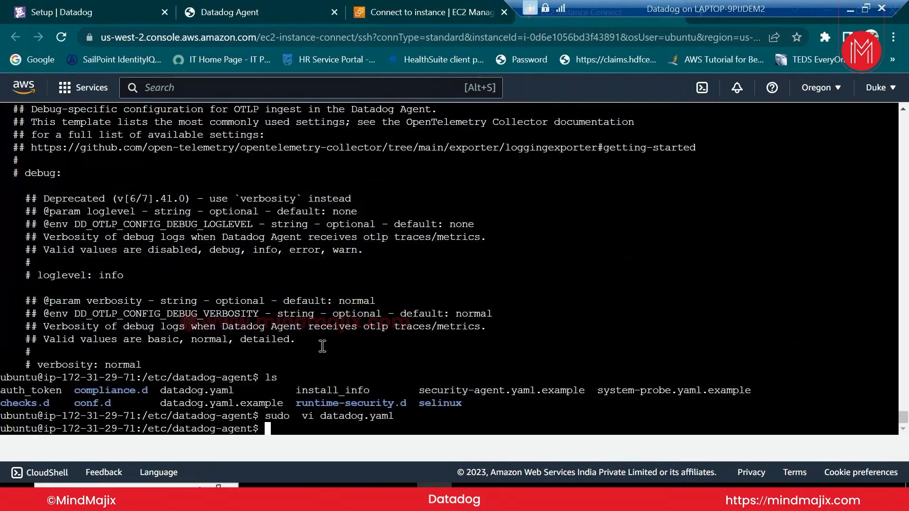
pyautogui.write('ls')
# Run sudo systemctl restart datadog-agent to apply the new hostname
pyautogui.press('Up')
pyautogui.press('Left')
pyautogui.press('Left')
pyautogui.press('Left')
pyautogui.press('Left')
pyautogui.press('Left')
pyautogui.press('Left')
pyautogui.press('Left')
pyautogui.press('Left')
pyautogui.press('Left')
pyautogui.press('Left')
pyautogui.press('Left')
pyautogui.press('Left')
pyautogui.press('Left')
pyautogui.press('Left')
pyautogui.press('Left')
pyautogui.press('Left')
pyautogui.press('Left')
pyautogui.press('Left')
pyautogui.press('Left')
pyautogui.press('Right')
pyautogui.press('Right')
pyautogui.press('Right')
pyautogui.press('Right')
pyautogui.press('Right')
pyautogui.press('BackSpace')
pyautogui.press('BackSpace')
pyautogui.press('BackSpace')
pyautogui.press('BackSpace')
pyautogui.press('BackSpace')
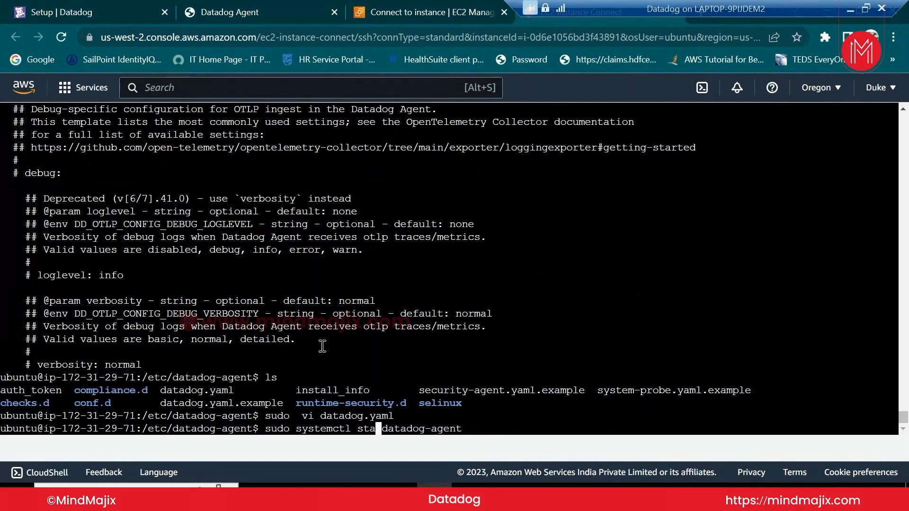
pyautogui.press('BackSpace')
pyautogui.write('restar')
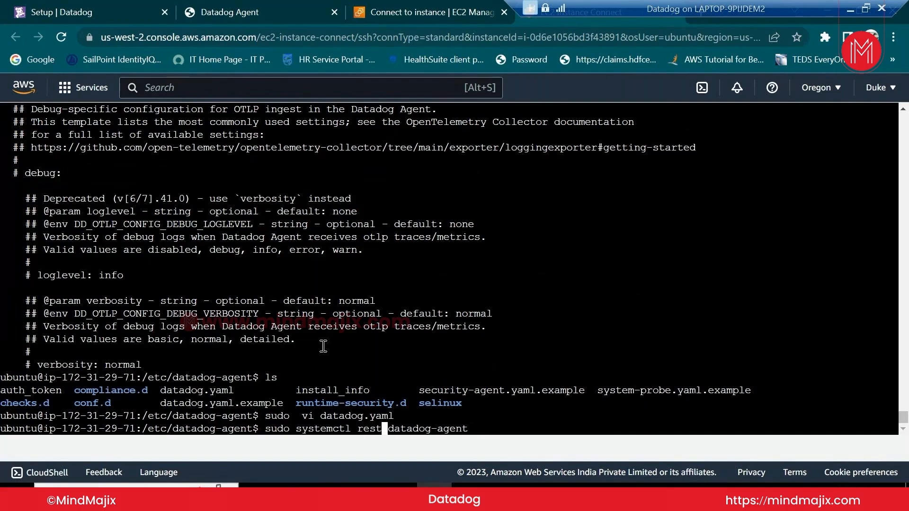
pyautogui.write('t')
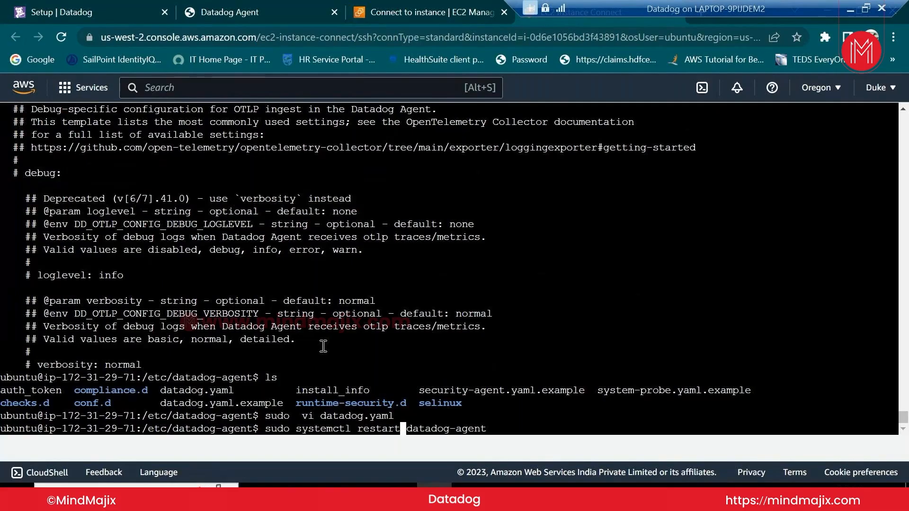
pyautogui.press('Return')
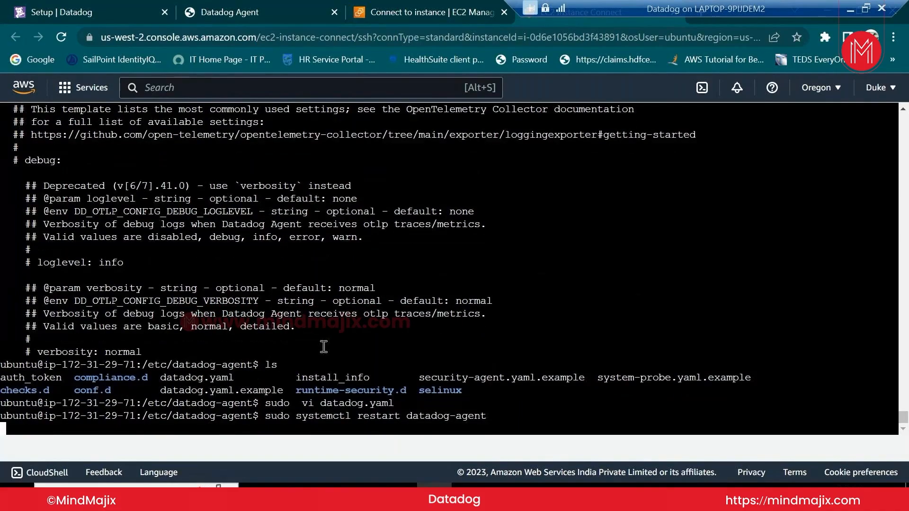
# Check sudo systemctl status datadog-agent and confirm it is active (running)
pyautogui.press('Up')
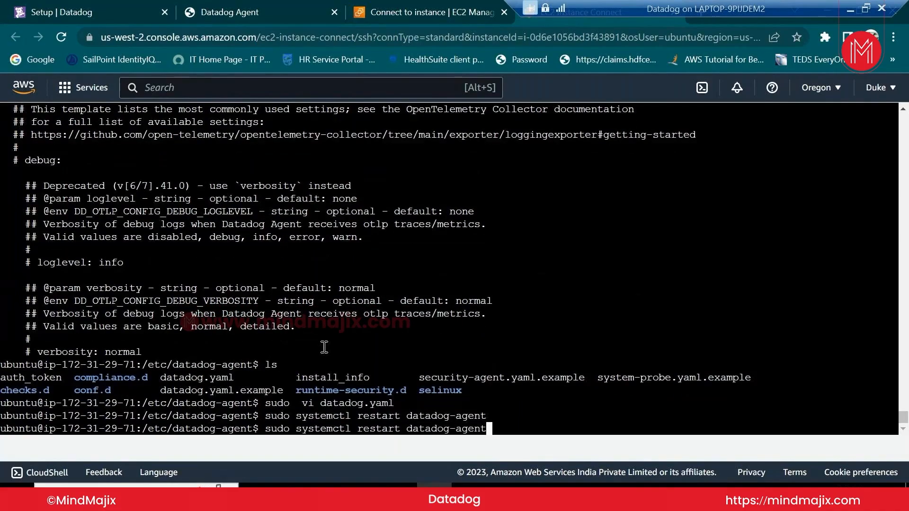
pyautogui.press('Left')
pyautogui.press('Right')
pyautogui.press('BackSpace')
pyautogui.press('BackSpace')
pyautogui.press('BackSpace')
pyautogui.press('BackSpace')
pyautogui.press('BackSpace')
pyautogui.press('BackSpace')
pyautogui.press('BackSpace')
pyautogui.write('status')
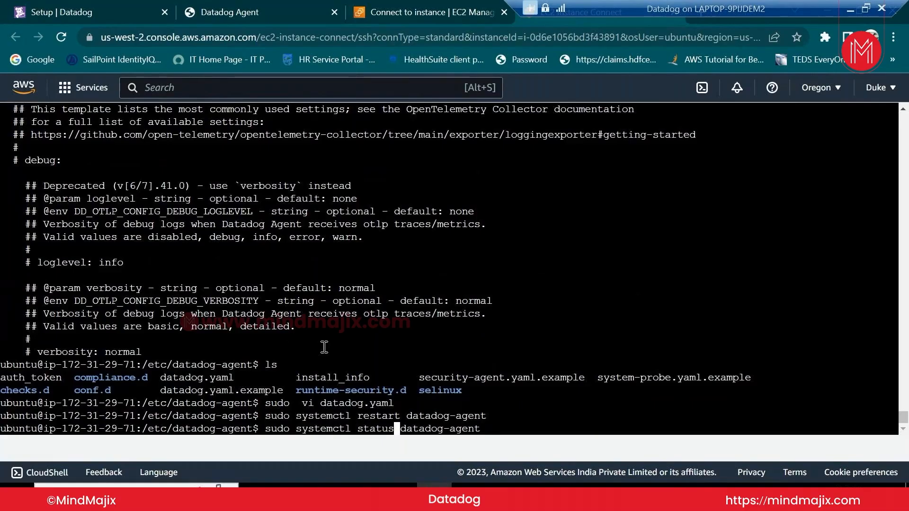
pyautogui.press('Return')
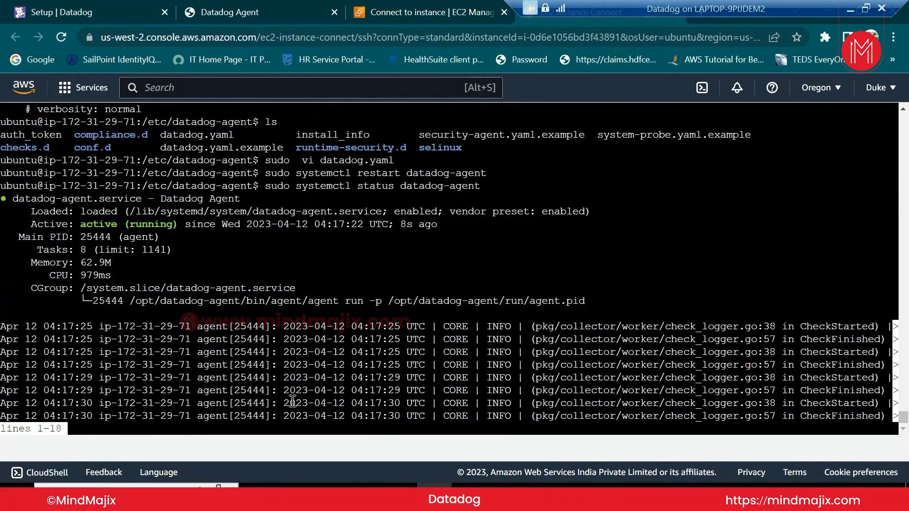
pyautogui.press('q')
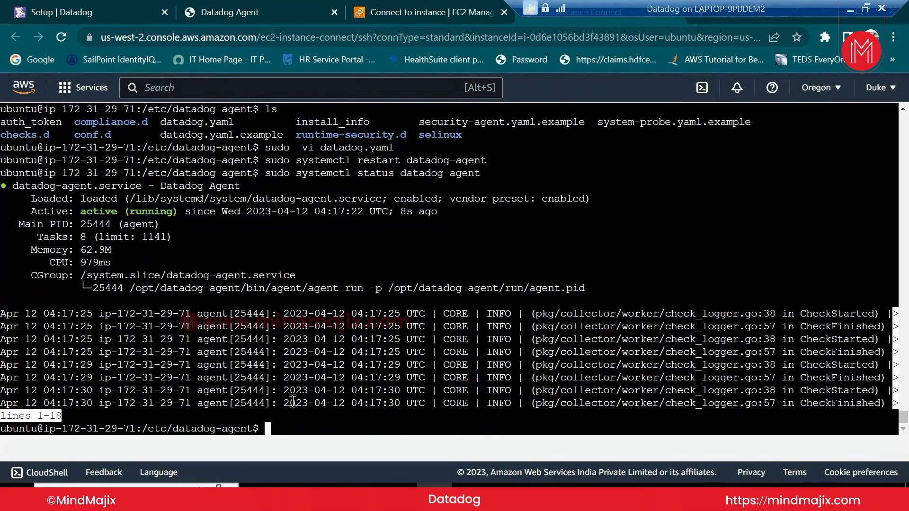
# Go to /var/log/datadog and list the agent, process-agent and trace-agent log files
pyautogui.write('cd /var/log/')
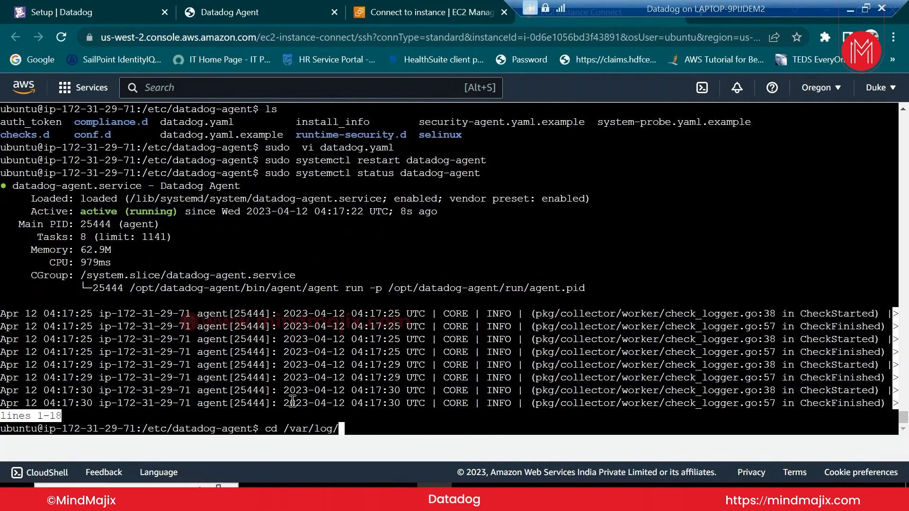
pyautogui.press('Return')
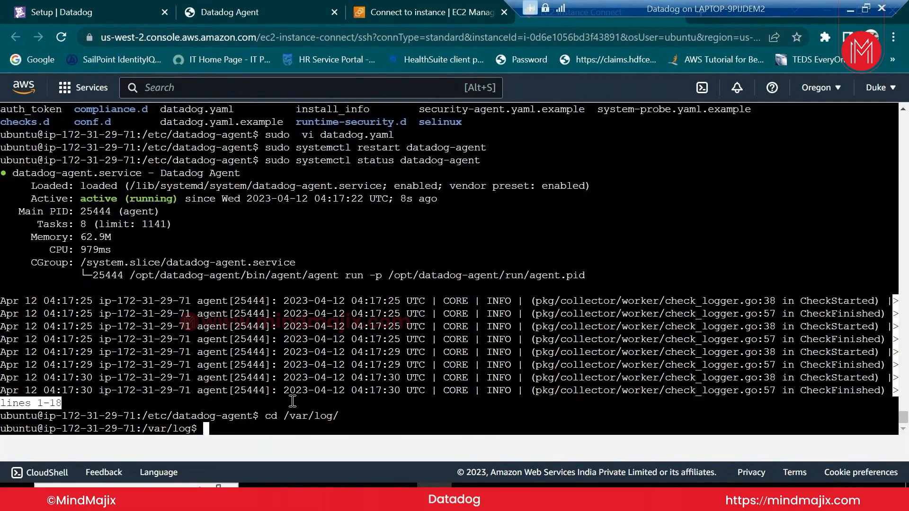
pyautogui.write('ls')
pyautogui.press('Return')
pyautogui.write('c')
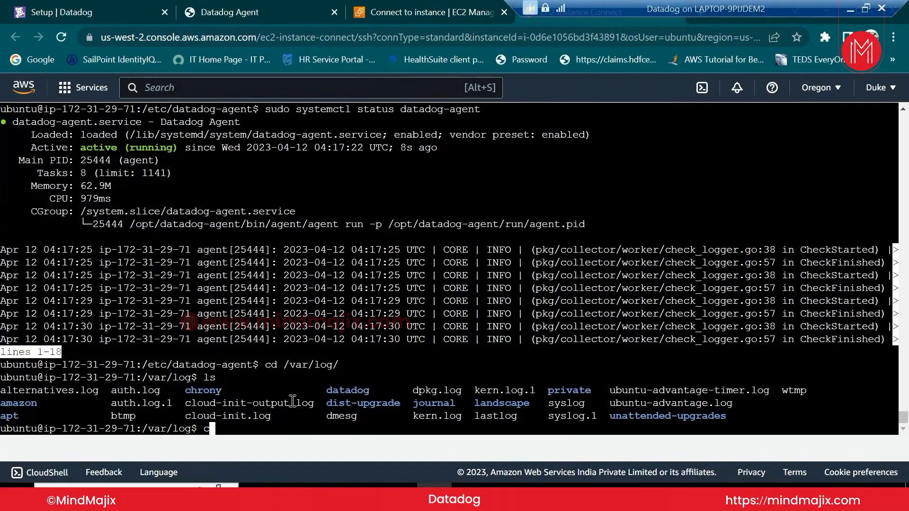
pyautogui.write('d da')
pyautogui.press('Tab')
pyautogui.press('Return')
pyautogui.write('ls')
pyautogui.press('Return')
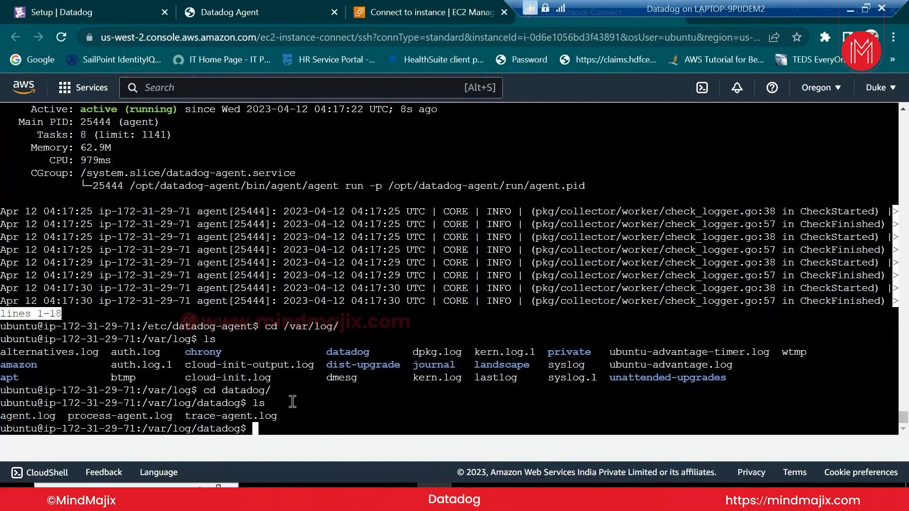
# Switch from the local Datadog folder back to the EC2 Instance Connect terminal window in Chrome
pyautogui.click(328, 485)
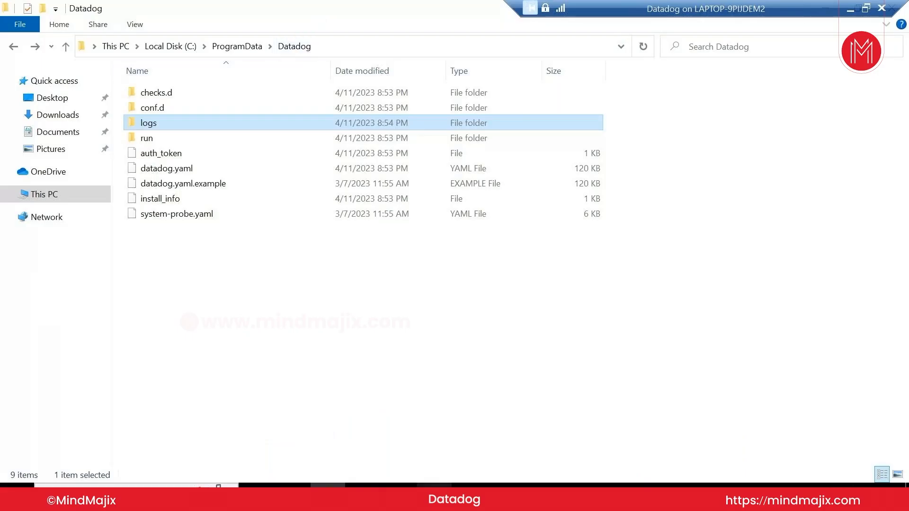
pyautogui.moveTo(434, 485)
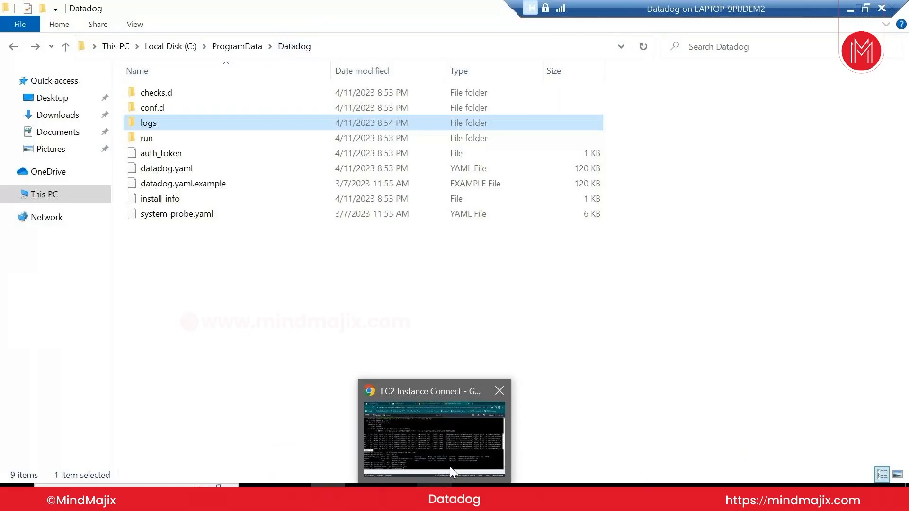
pyautogui.click(449, 471)
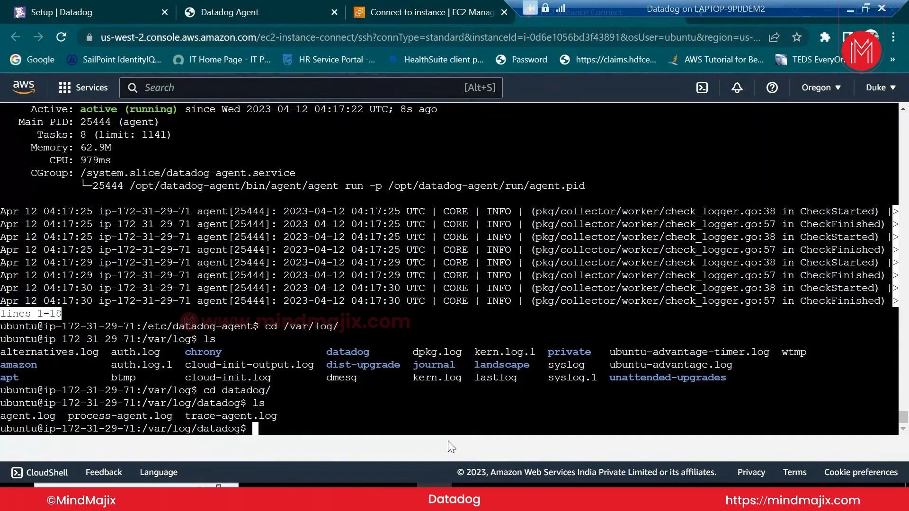
# Print the agent log with 'sudo cat agent.log' in /var/log/datadog
pyautogui.write('c')
pyautogui.press('BackSpace')
pyautogui.write('sudo cat g')
pyautogui.press('BackSpace')
pyautogui.write('a')
pyautogui.press('Tab')
pyautogui.press('Return')
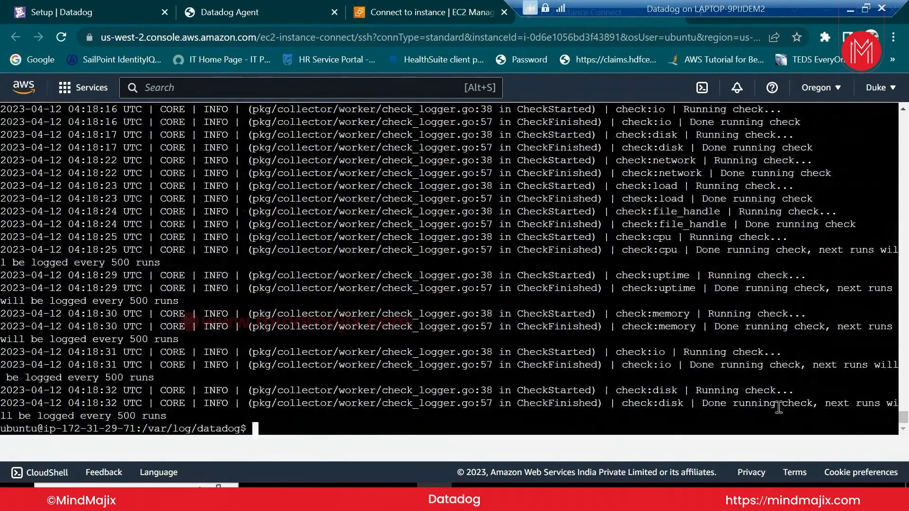
# Highlight the Datadog_Host RFC1123 error and the fallback instance-ID hostname in the startup lines
pyautogui.scroll(15, 568, 330)
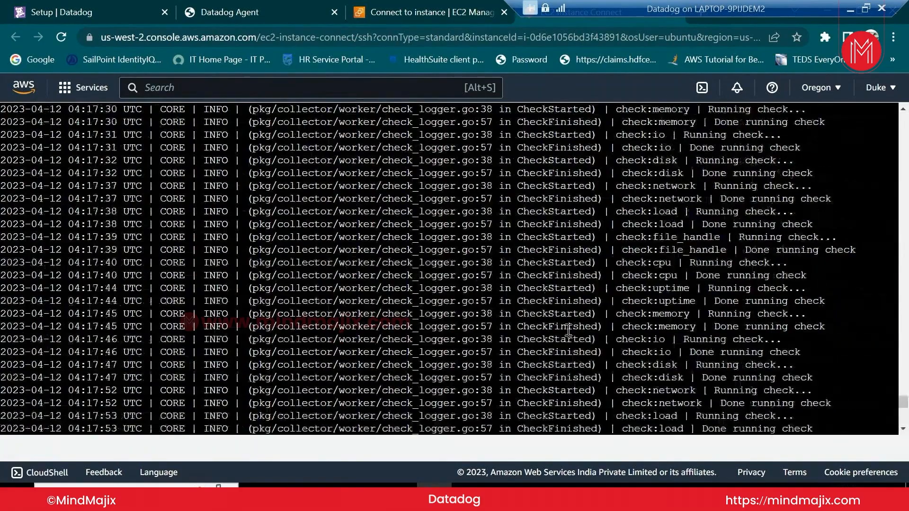
pyautogui.scroll(8, 568, 329)
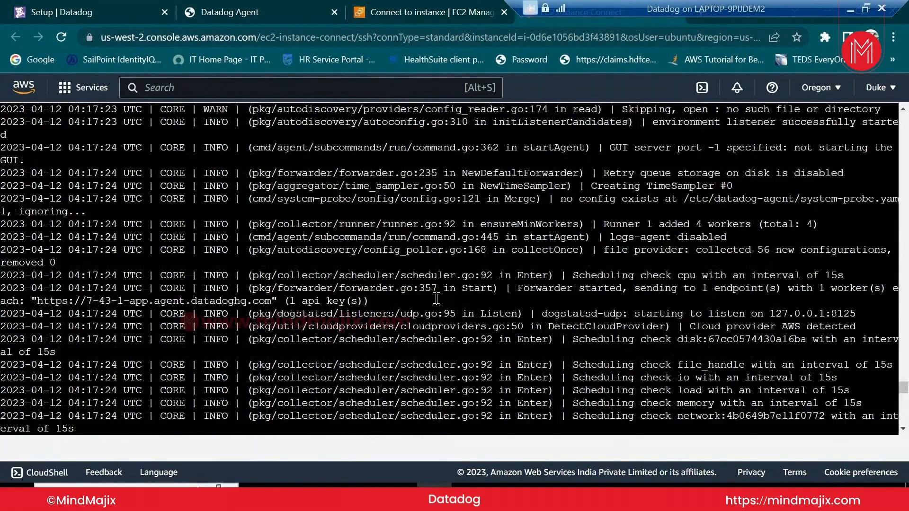
pyautogui.scroll(8, 519, 286)
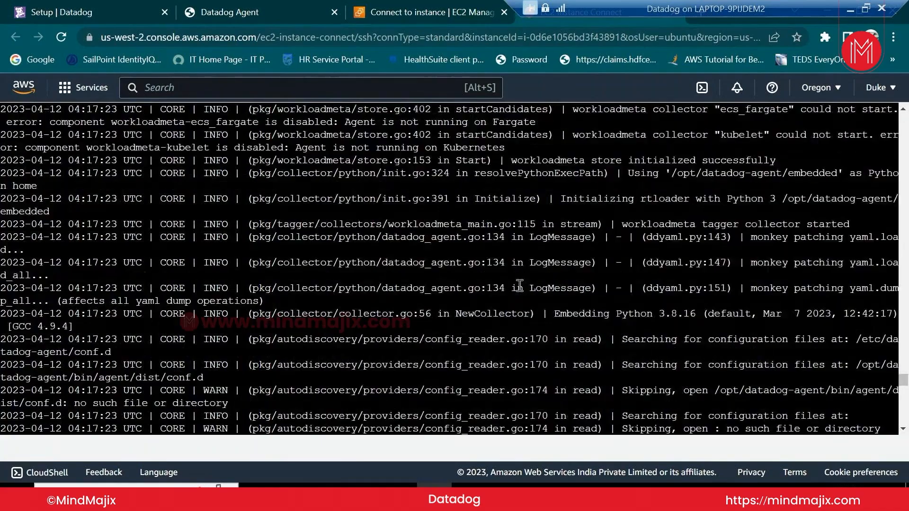
pyautogui.scroll(8, 519, 285)
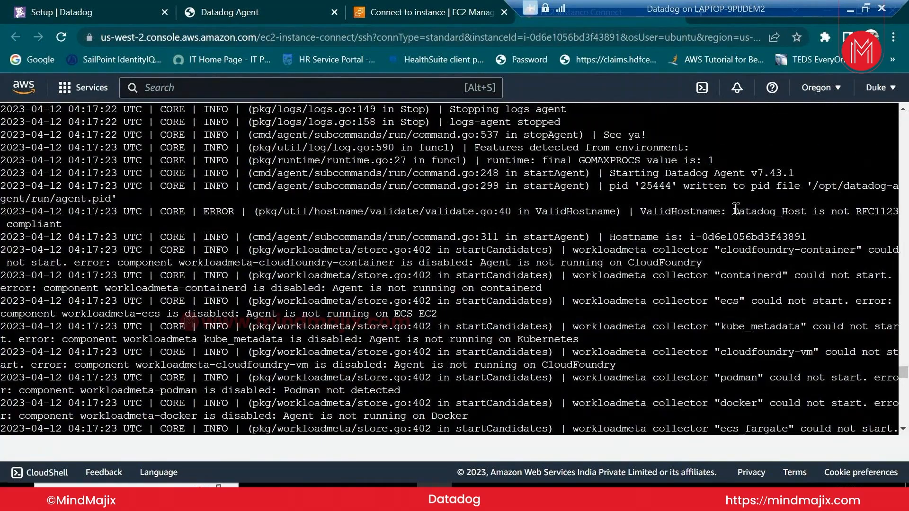
pyautogui.moveTo(735, 209); pyautogui.dragTo(764, 209)
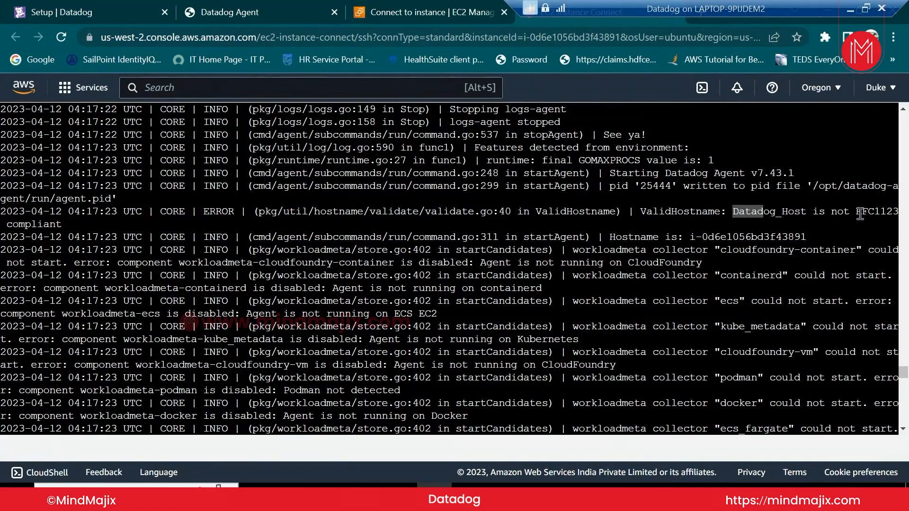
pyautogui.doubleClick(859, 214)
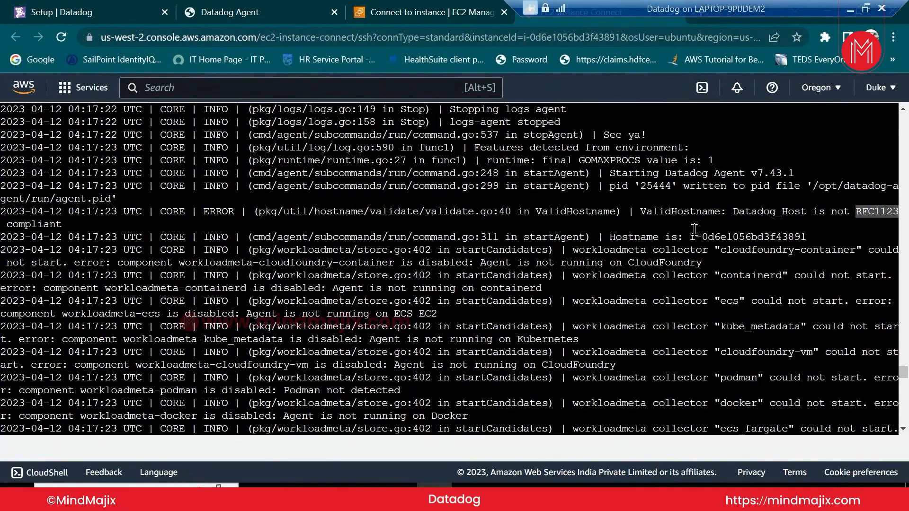
pyautogui.moveTo(691, 237); pyautogui.dragTo(808, 238)
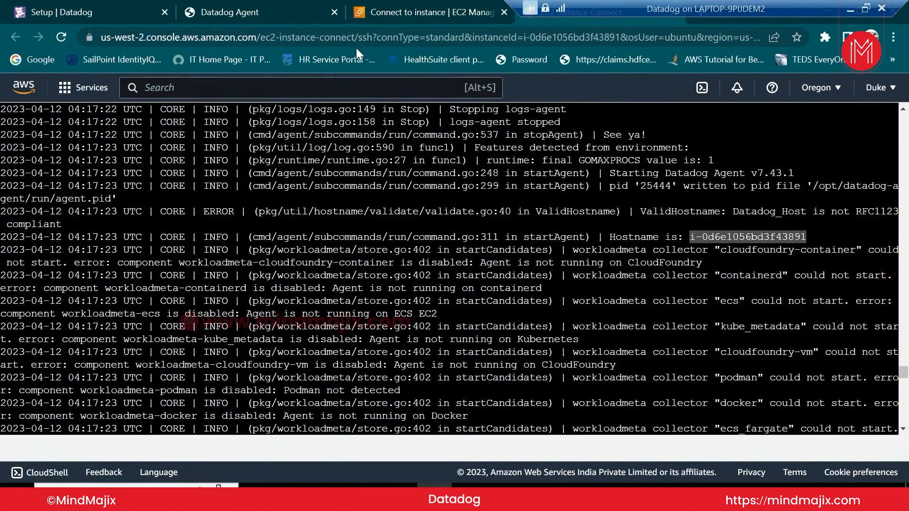
# Open Datadog's Infrastructure List to confirm the EC2 instance i-0d6e1056bd3f43891 is an active host
pyautogui.click(43, 13)
pyautogui.scroll(2, 439, 323)
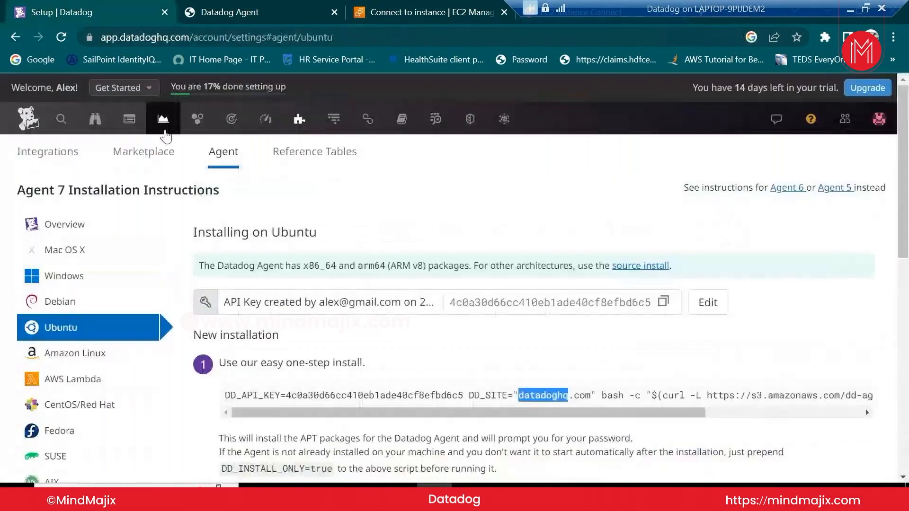
pyautogui.moveTo(189, 126)
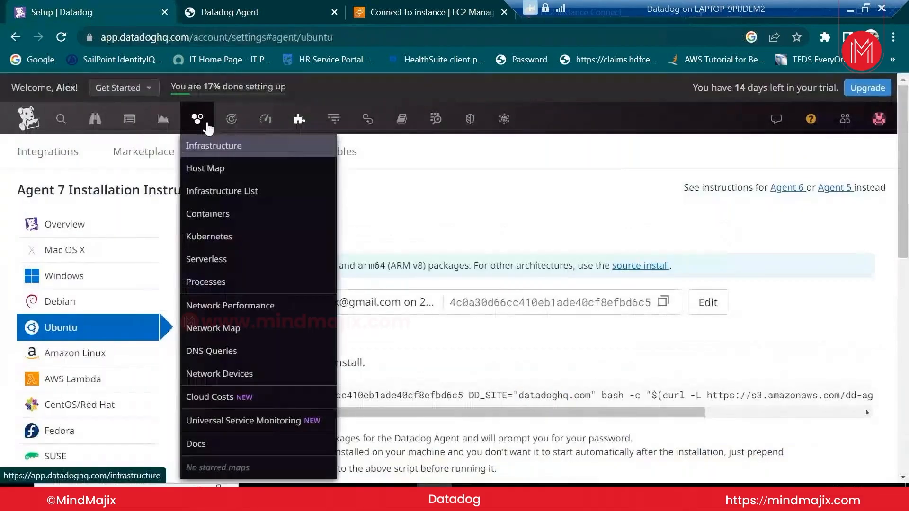
pyautogui.click(209, 352)
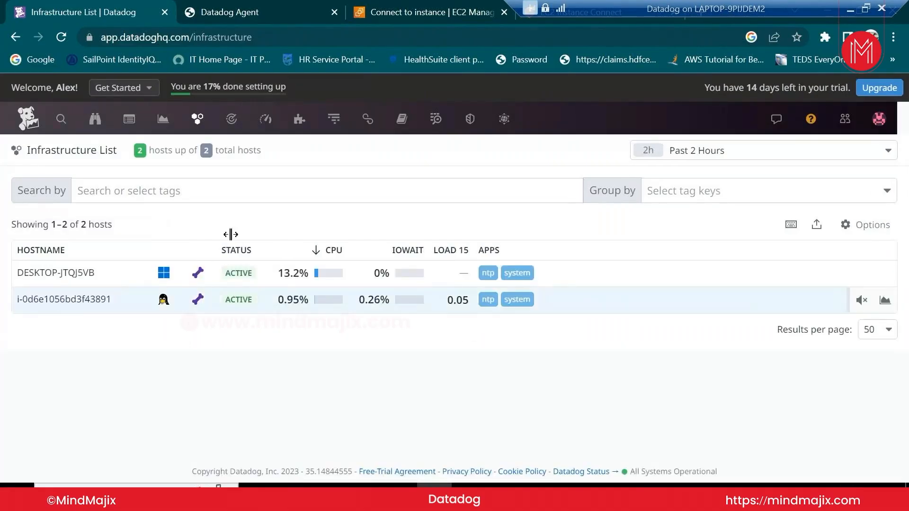
# Return to the agent log and scroll up to the ERROR ValidHostname line
pyautogui.click(594, 21)
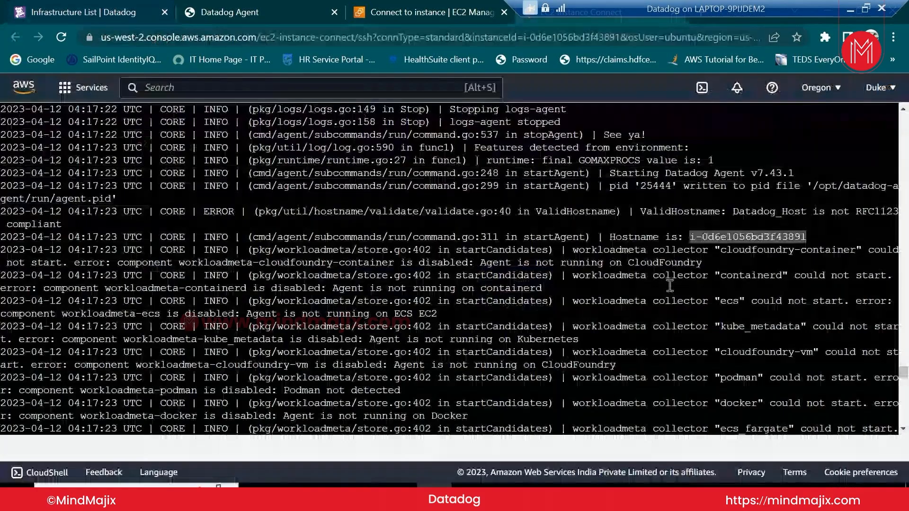
pyautogui.press('Up')
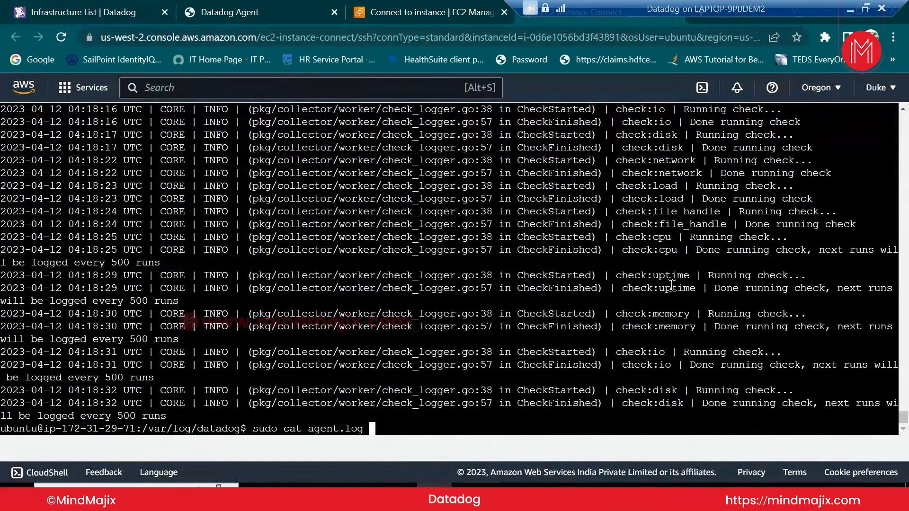
pyautogui.press('Down')
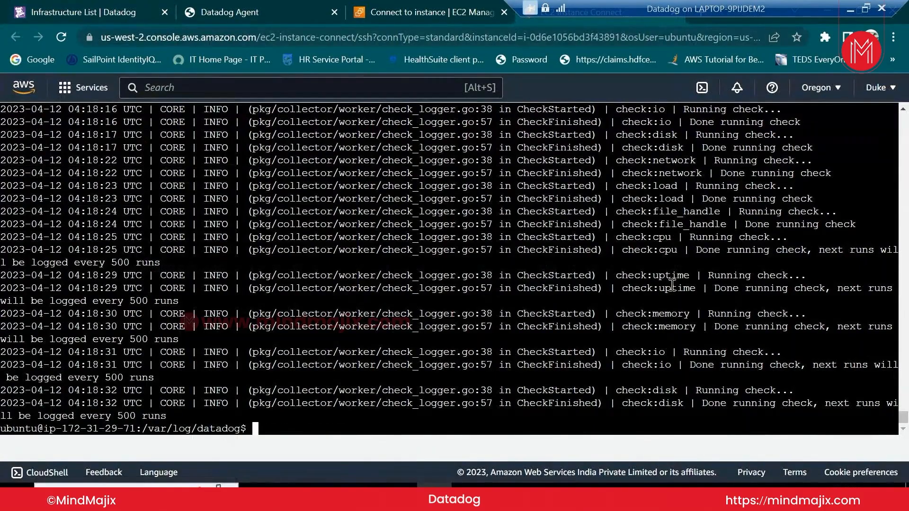
pyautogui.scroll(10, 849, 218)
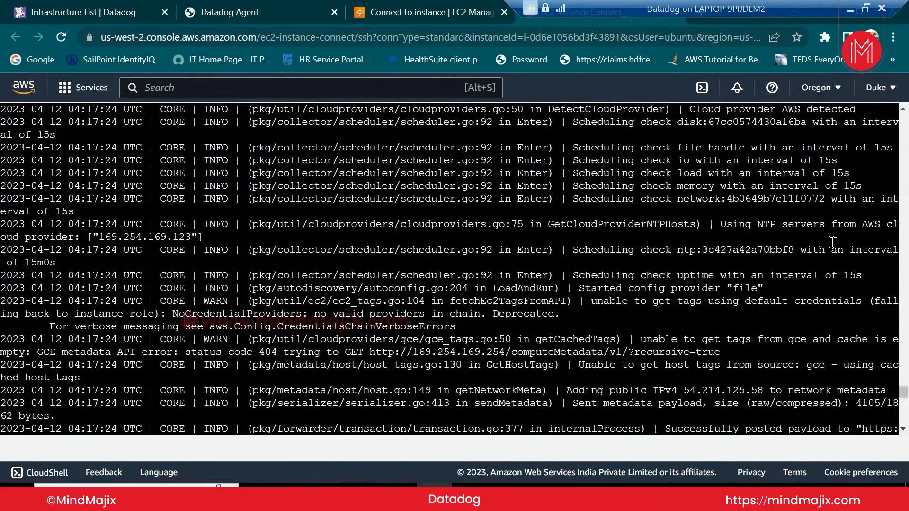
pyautogui.scroll(8, 832, 241)
pyautogui.scroll(8, 831, 253)
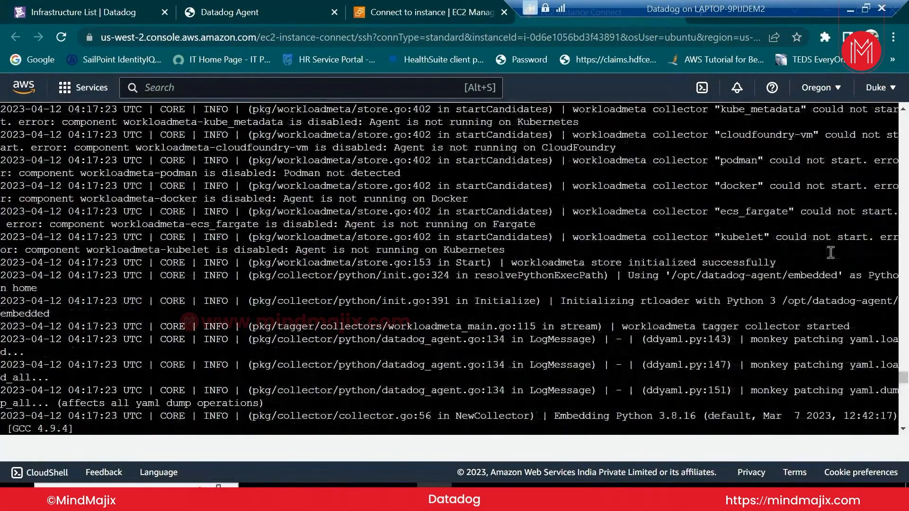
pyautogui.scroll(3, 830, 252)
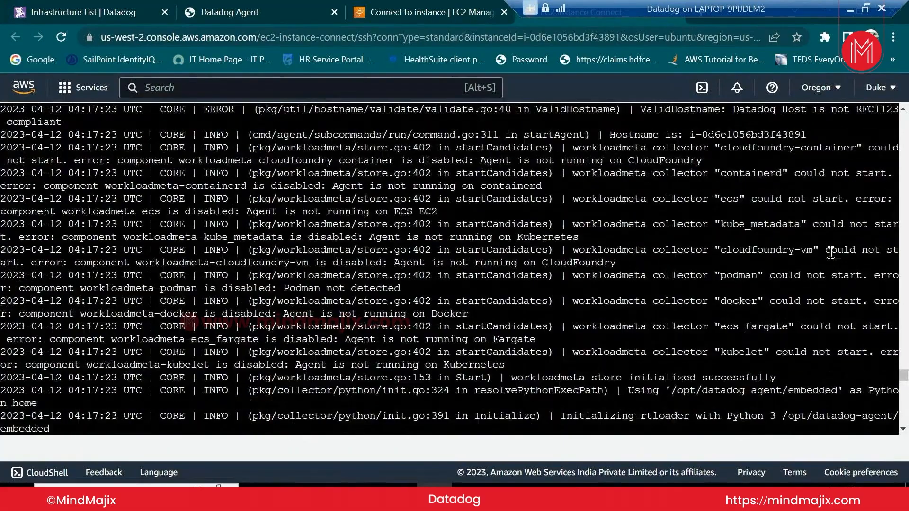
pyautogui.scroll(3, 830, 252)
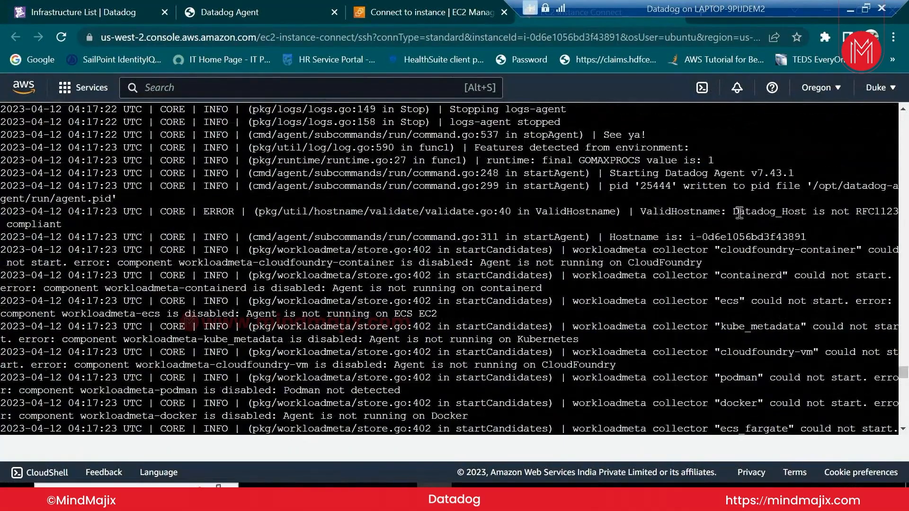
# Send the phrase 'RFC1123 compliant' from the error line to a Google search
pyautogui.moveTo(855, 212); pyautogui.dragTo(389, 229)
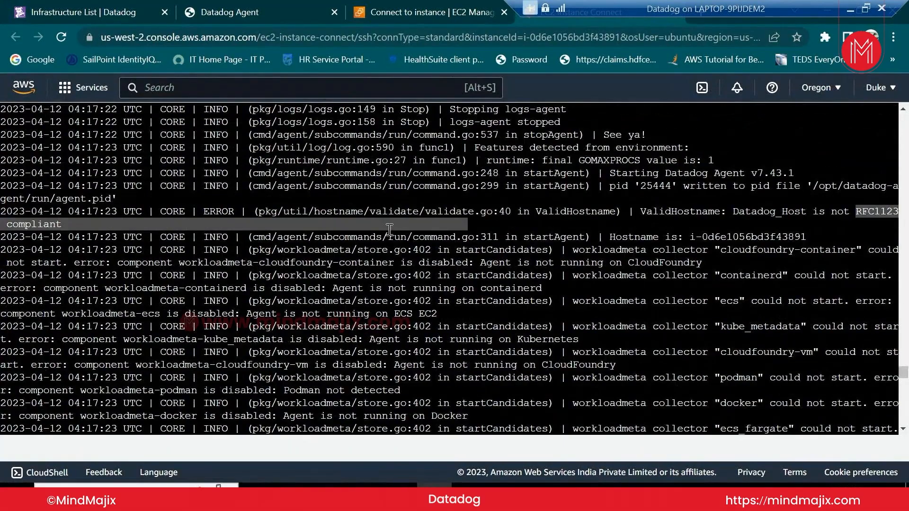
pyautogui.rightClick(55, 224)
pyautogui.click(90, 276)
pyautogui.click(677, 10)
# Search 'rfc1123 compliant' and expand the 'What is RFC1123?' and hostname requirements answers
pyautogui.write('RFC1123 compliant')
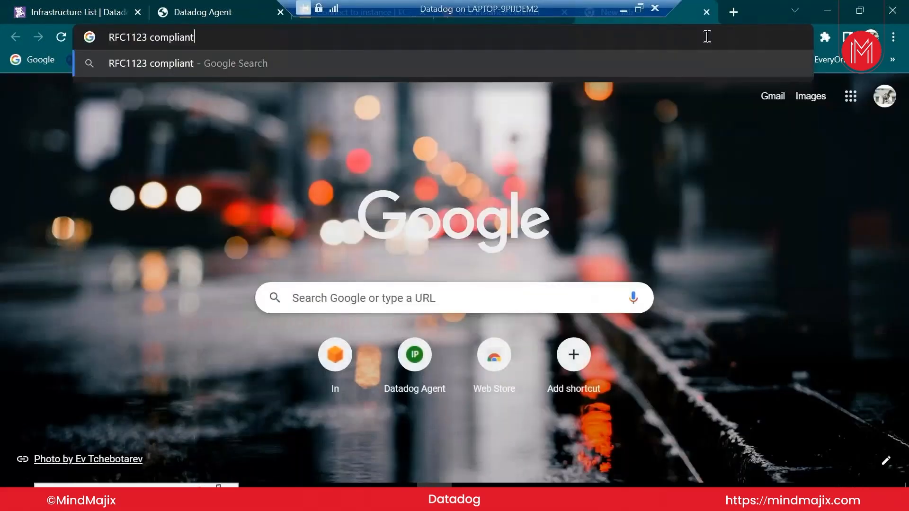
pyautogui.click(679, 65)
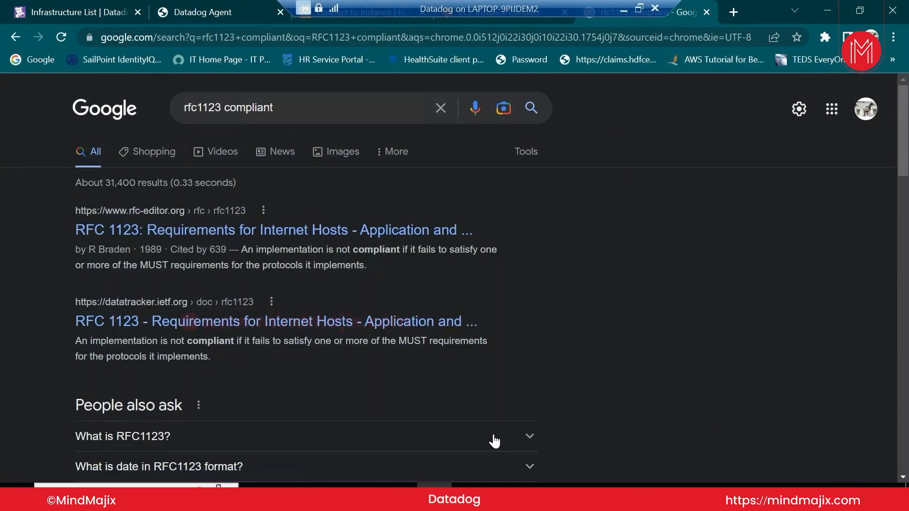
pyautogui.scroll(-2, 487, 431)
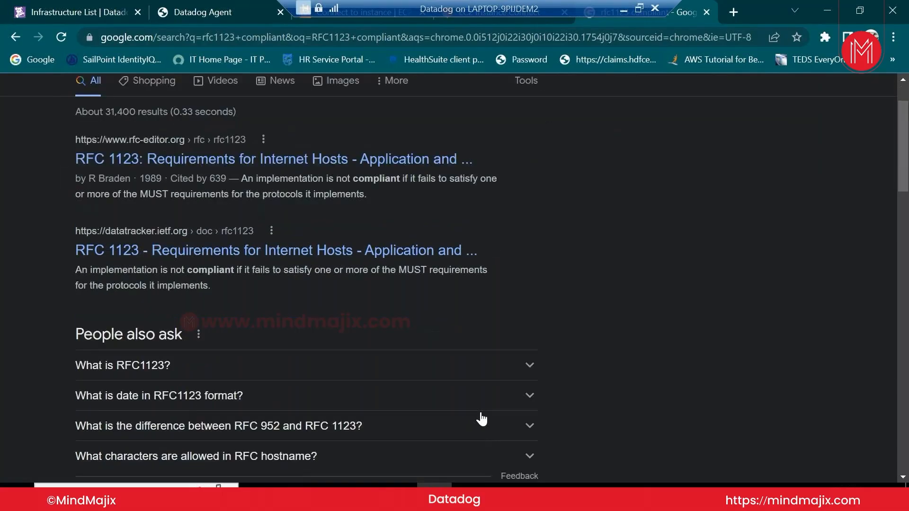
pyautogui.click(473, 373)
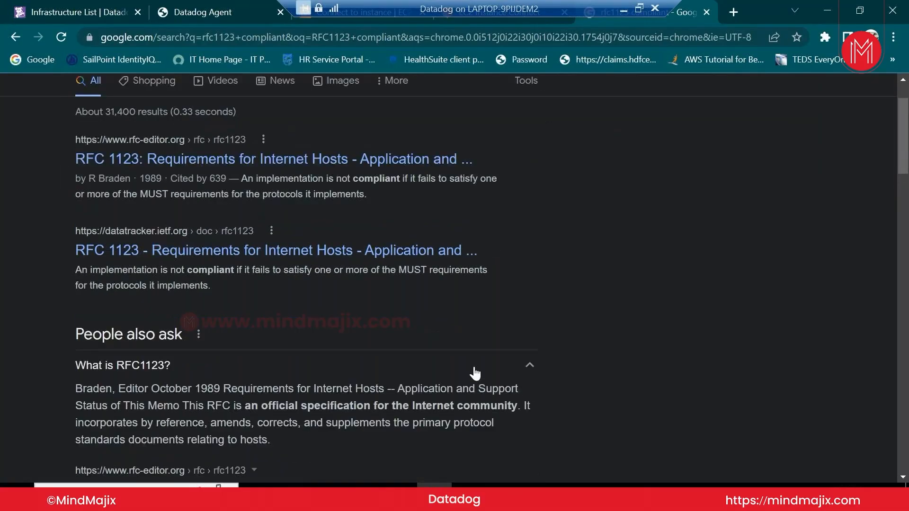
pyautogui.scroll(-5, 475, 375)
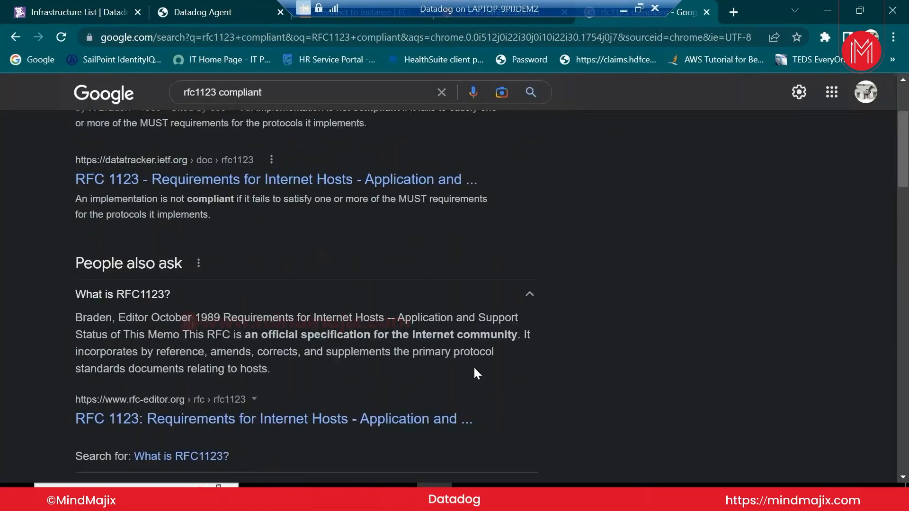
pyautogui.scroll(-3, 475, 375)
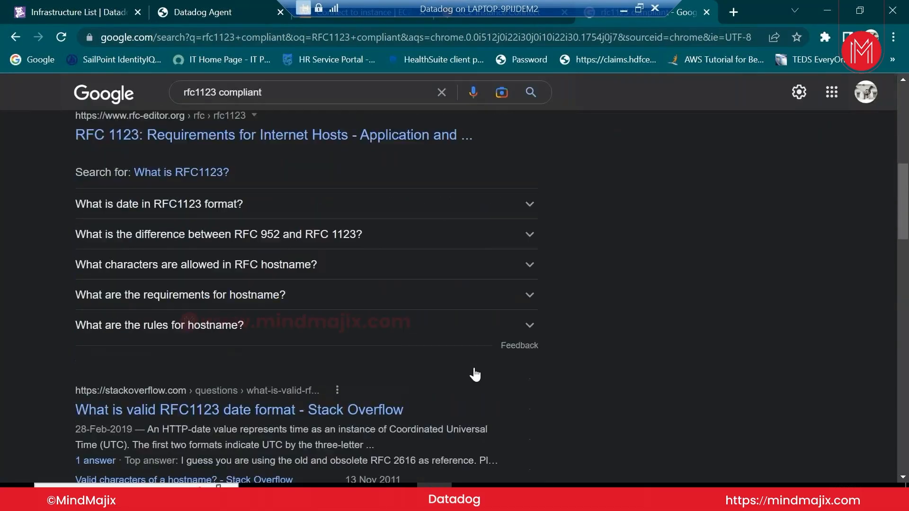
pyautogui.click(393, 304)
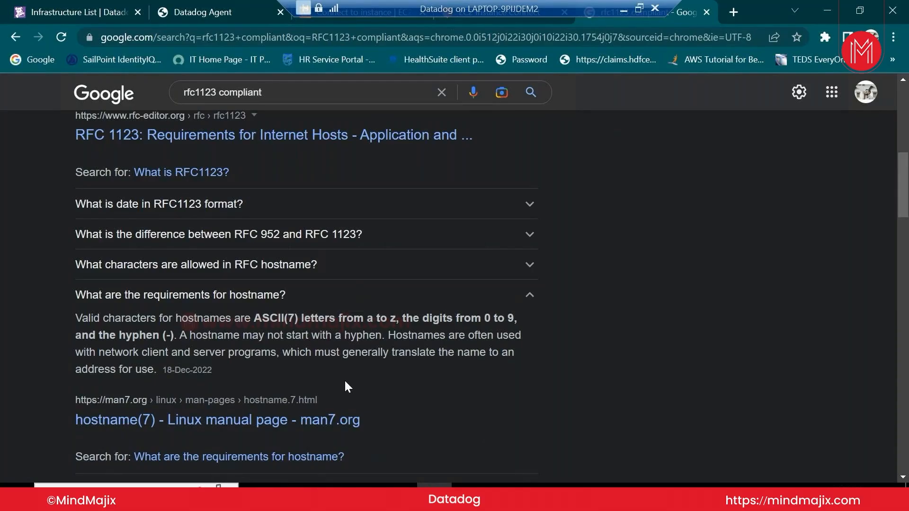
# Switch back to the EC2 Instance Connect terminal showing the Datadog_Host RFC1123 hostname error
pyautogui.moveTo(328, 485)
pyautogui.moveTo(434, 485)
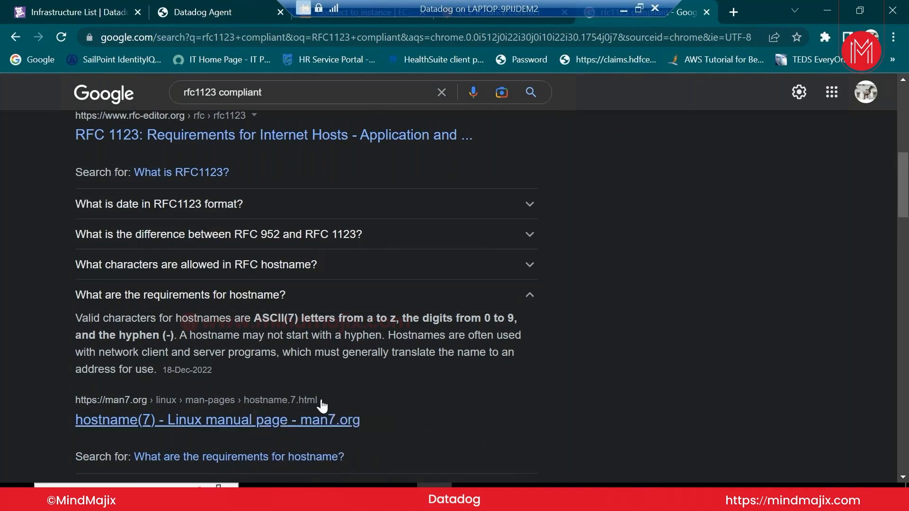
pyautogui.click(522, 22)
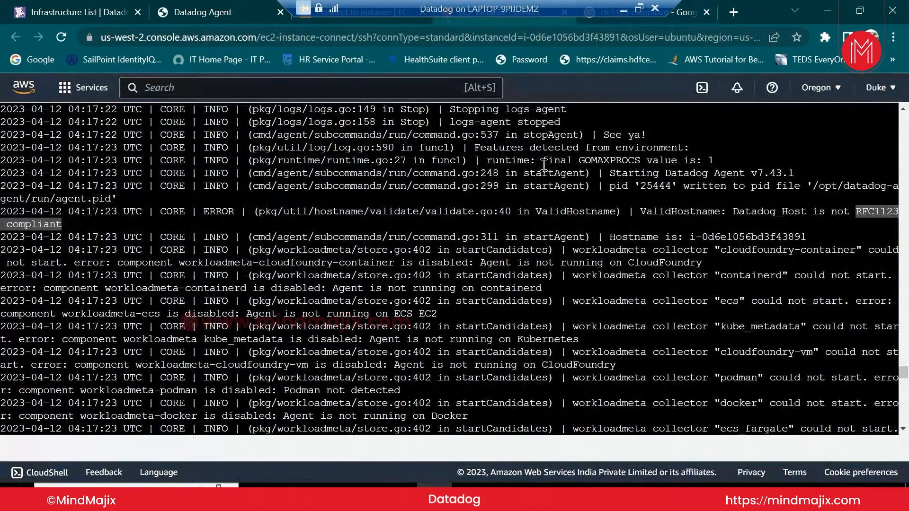
# Cancel the stray command, change into /etc/datadog-agent/ and list its files
pyautogui.scroll(-10, 544, 164)
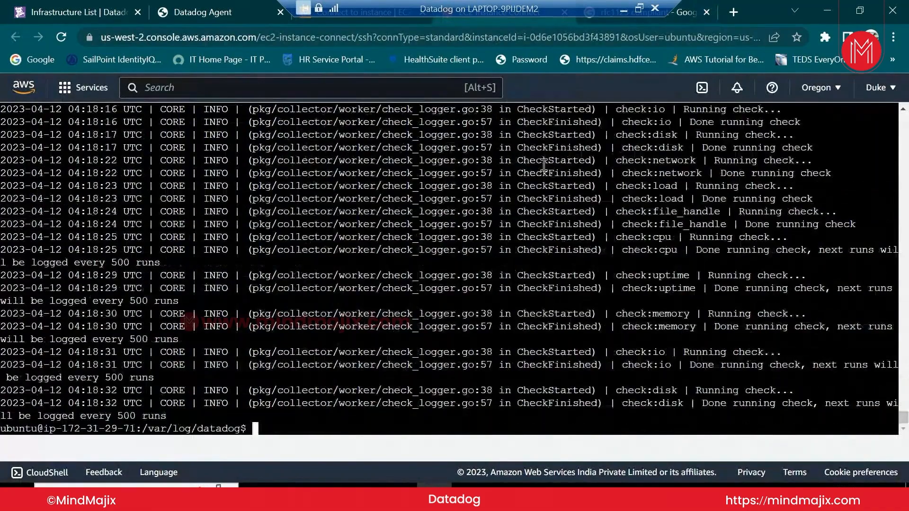
pyautogui.write('sudo cat agent.log')
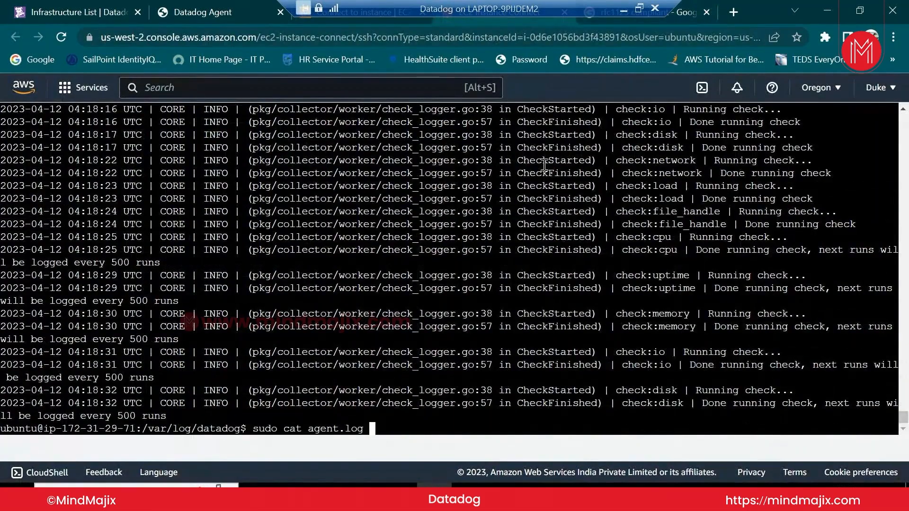
pyautogui.press('Up')
pyautogui.press('Up')
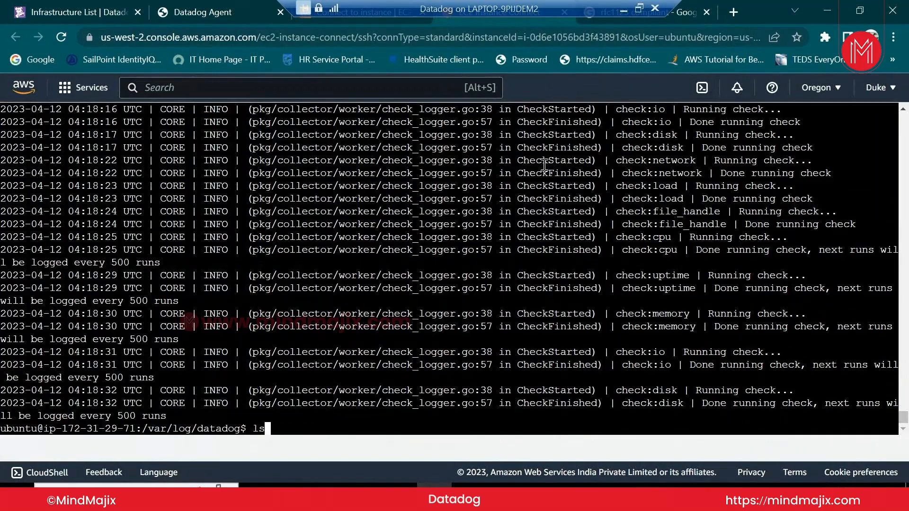
pyautogui.hotkey('ctrl', 'c')
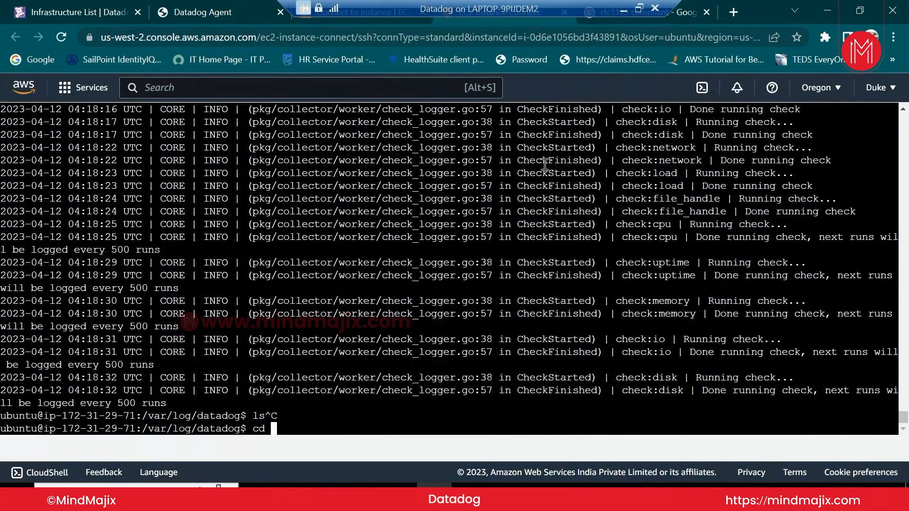
pyautogui.write('/etc/d')
pyautogui.press('Tab')
pyautogui.press('Return')
pyautogui.write('ls')
pyautogui.press('Return')
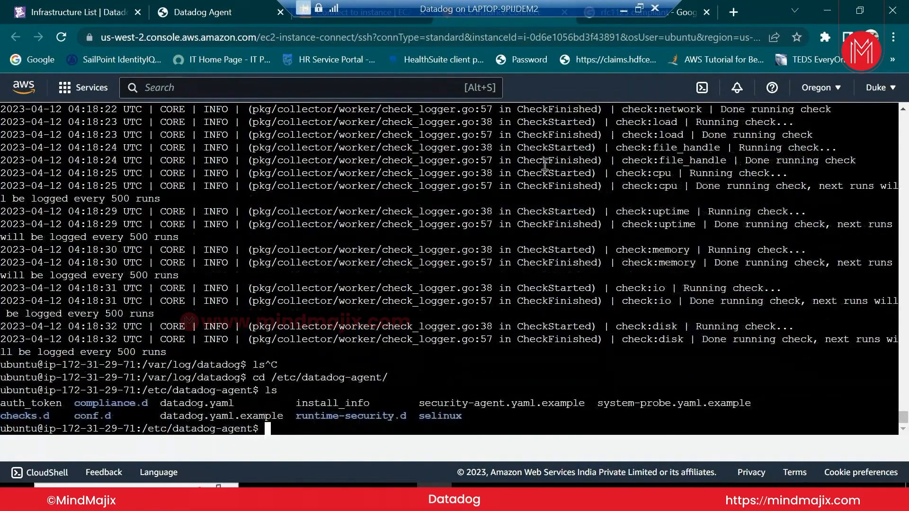
# Enter the command 'sudo vi datadog.yaml' to edit the agent config
pyautogui.write('sy')
pyautogui.press('BackSpace')
pyautogui.write('udo vi datadog.yaml')
# Open datadog.yaml in vi and move to the Datadog_Host hostname line
pyautogui.press('Return')
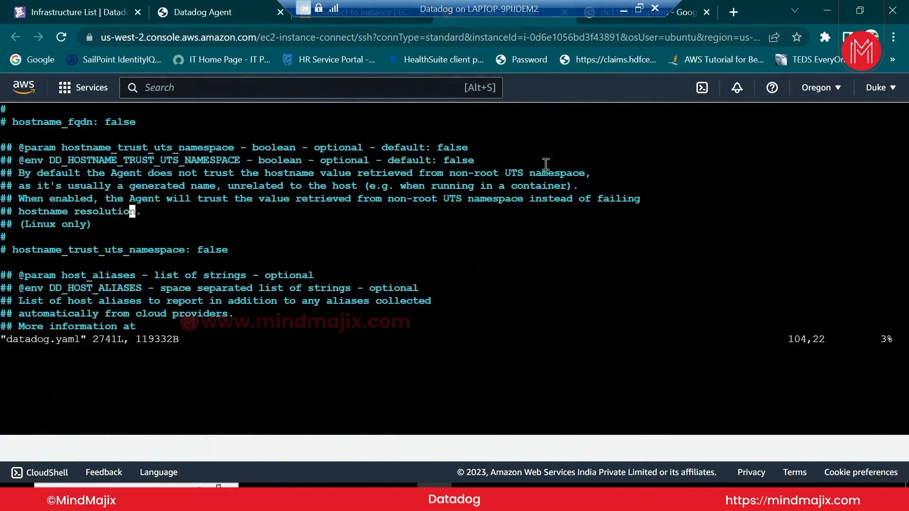
pyautogui.press('Down')
pyautogui.press('Down')
pyautogui.press('Down')
pyautogui.press('Down')
pyautogui.press('Down')
pyautogui.press('Down')
pyautogui.press('Down')
pyautogui.press('Down')
pyautogui.press('Down')
pyautogui.press('Down')
pyautogui.press('Down')
pyautogui.press('Down')
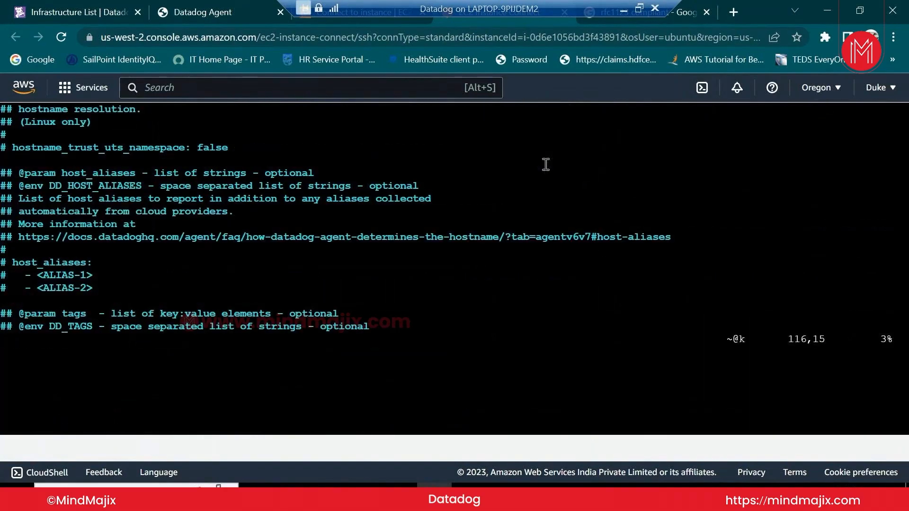
pyautogui.press('Down')
pyautogui.press('Down')
pyautogui.press('Down')
pyautogui.press('Down')
pyautogui.press('Down')
pyautogui.press('Down')
pyautogui.press('Down')
pyautogui.press('Down')
pyautogui.press('Down')
pyautogui.press('Down')
pyautogui.press('Down')
pyautogui.press('Down')
pyautogui.press('Down')
pyautogui.press('Up')
pyautogui.press('Up')
pyautogui.press('Up')
pyautogui.press('Up')
pyautogui.press('Up')
pyautogui.press('Up')
pyautogui.press('Up')
pyautogui.press('Up')
pyautogui.press('Up')
pyautogui.press('Up')
pyautogui.press('Up')
pyautogui.press('Up')
pyautogui.press('Up')
pyautogui.press('Up')
pyautogui.press('Up')
pyautogui.press('Up')
pyautogui.press('Up')
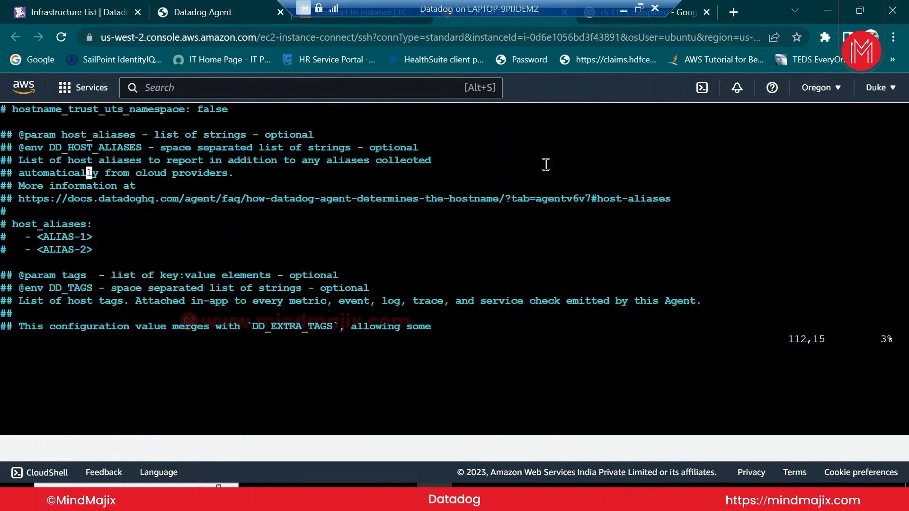
pyautogui.press('Up')
pyautogui.press('Up')
pyautogui.press('Up')
pyautogui.press('Up')
pyautogui.press('Up')
pyautogui.press('Up')
pyautogui.press('Up')
pyautogui.press('Up')
pyautogui.press('Up')
pyautogui.press('Up')
pyautogui.press('Up')
pyautogui.press('Up')
pyautogui.press('Up')
pyautogui.press('Up')
pyautogui.press('Up')
pyautogui.press('Up')
pyautogui.press('Up')
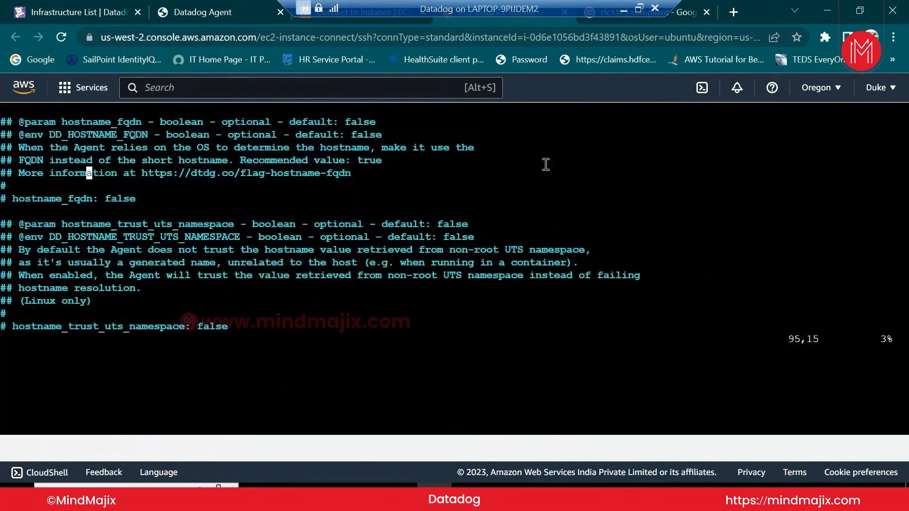
pyautogui.press('Up')
pyautogui.press('Up')
pyautogui.press('Up')
pyautogui.press('Up')
pyautogui.press('Up')
pyautogui.press('Up')
pyautogui.press('Up')
pyautogui.press('Up')
pyautogui.press('Up')
pyautogui.press('Up')
pyautogui.press('Up')
pyautogui.press('Up')
pyautogui.press('Up')
pyautogui.press('Up')
pyautogui.press('Up')
pyautogui.press('Up')
pyautogui.press('Down')
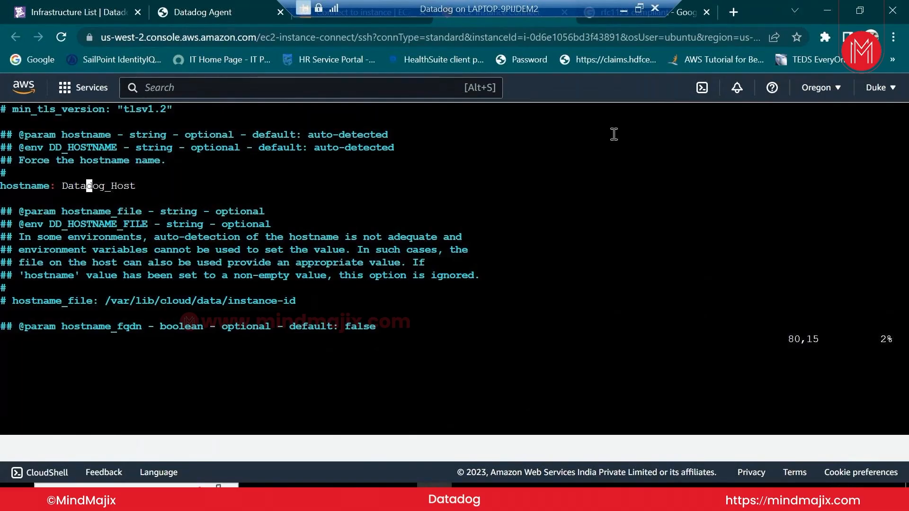
pyautogui.press('Right')
pyautogui.press('Right')
pyautogui.press('Right')
pyautogui.press('Right')
pyautogui.press('Right')
pyautogui.press('Right')
pyautogui.press('Right')
pyautogui.press('Right')
pyautogui.click(734, 11)
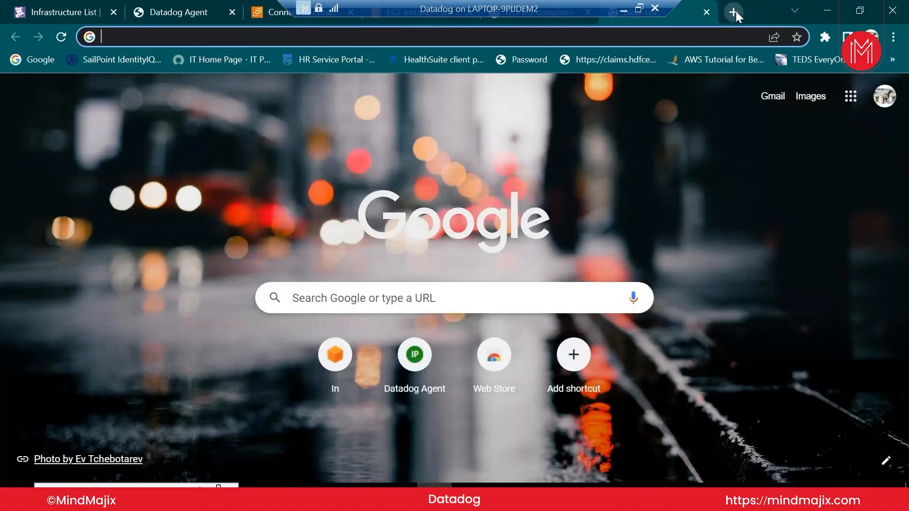
pyautogui.click(706, 13)
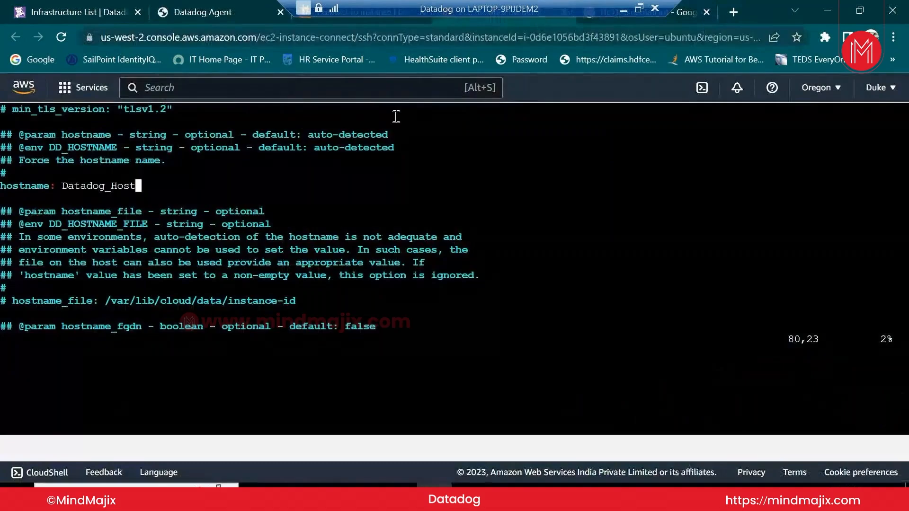
# Replace the hostname value Datadog_Host with Host01
pyautogui.press('Escape')
pyautogui.press('Left')
pyautogui.press('Left')
pyautogui.press('Left')
pyautogui.press('Left')
pyautogui.press('i')
pyautogui.press('Right')
pyautogui.press('BackSpace')
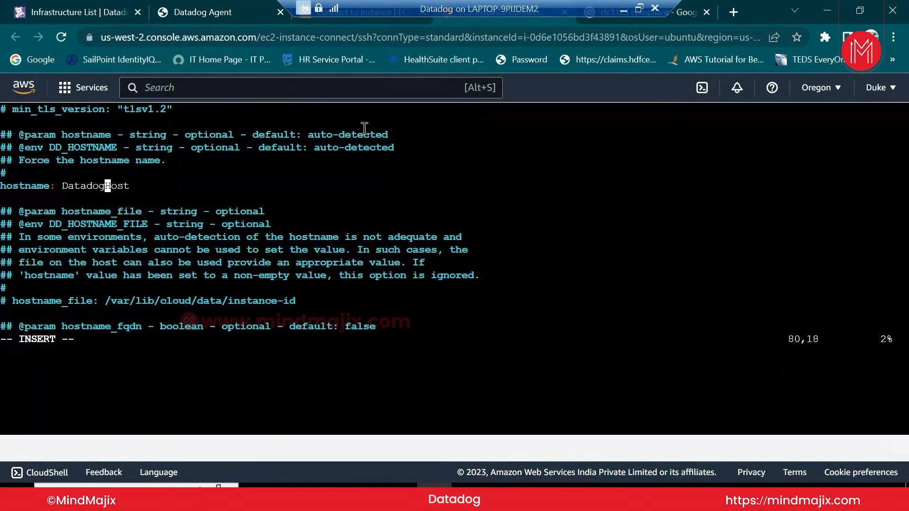
pyautogui.press('BackSpace')
pyautogui.press('BackSpace')
pyautogui.press('BackSpace')
pyautogui.press('BackSpace')
pyautogui.press('BackSpace')
pyautogui.press('BackSpace')
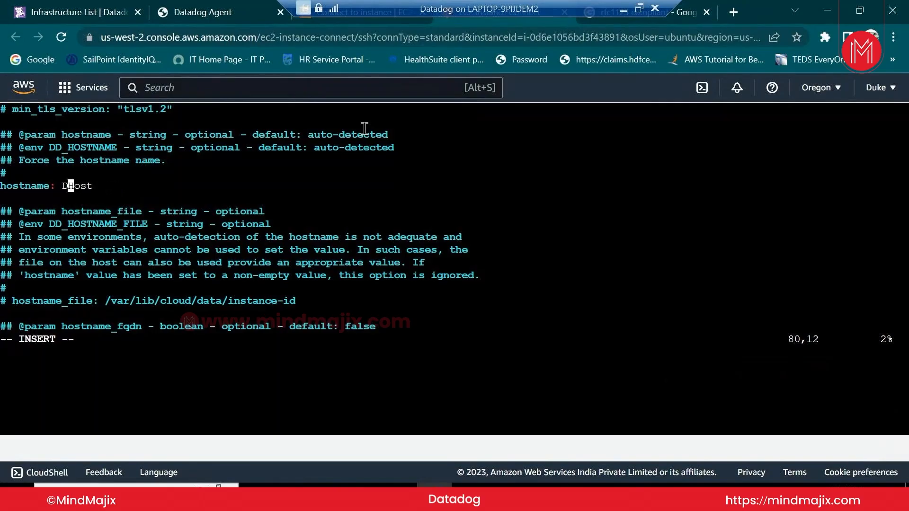
pyautogui.press('BackSpace')
pyautogui.press('BackSpace')
pyautogui.press('Right')
pyautogui.press('Right')
pyautogui.press('Right')
pyautogui.press('Right')
pyautogui.write('01')
pyautogui.press('BackSpace')
pyautogui.press('BackSpace')
pyautogui.press('BackSpace')
pyautogui.write('01')
# Save datadog.yaml with :wq and list the folder contents
pyautogui.press('Escape')
pyautogui.write(':wq')
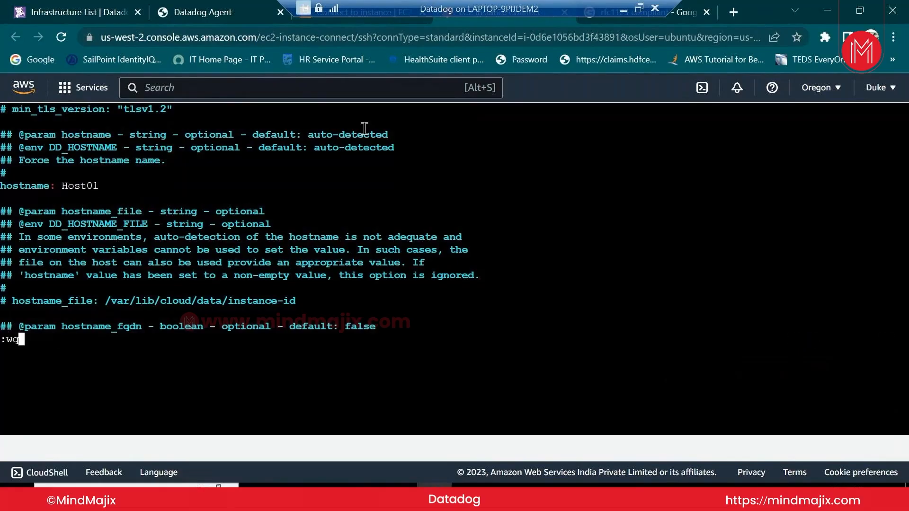
pyautogui.press('Return')
pyautogui.write('ls')
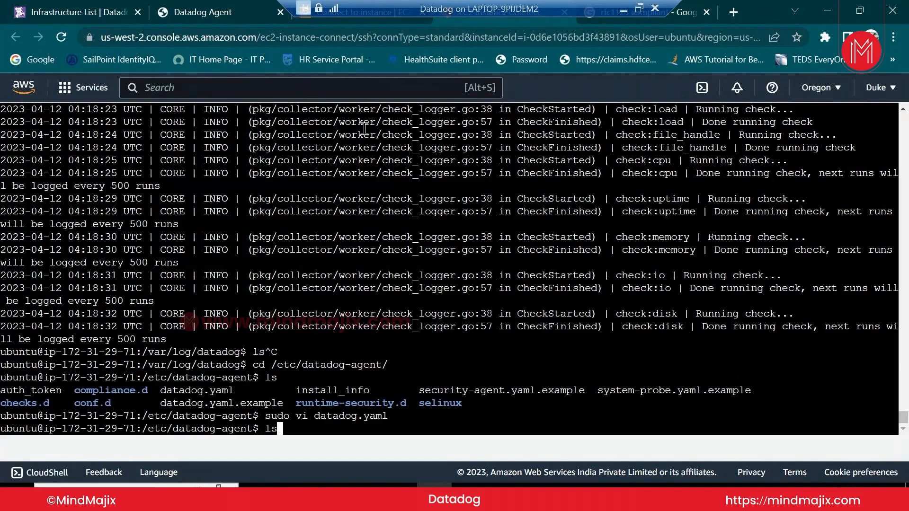
# Restart the datadog-agent service and check its status with systemctl
pyautogui.press('Up')
pyautogui.press('Up')
pyautogui.press('Up')
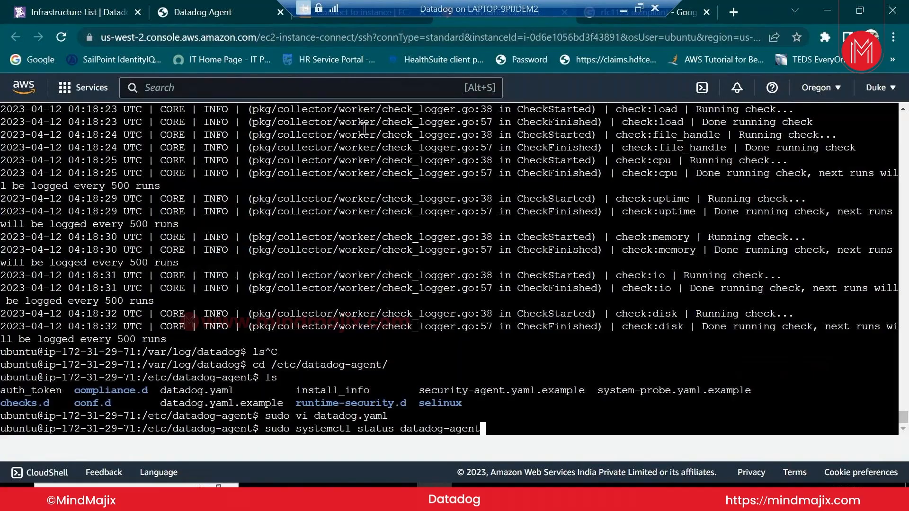
pyautogui.press('Up')
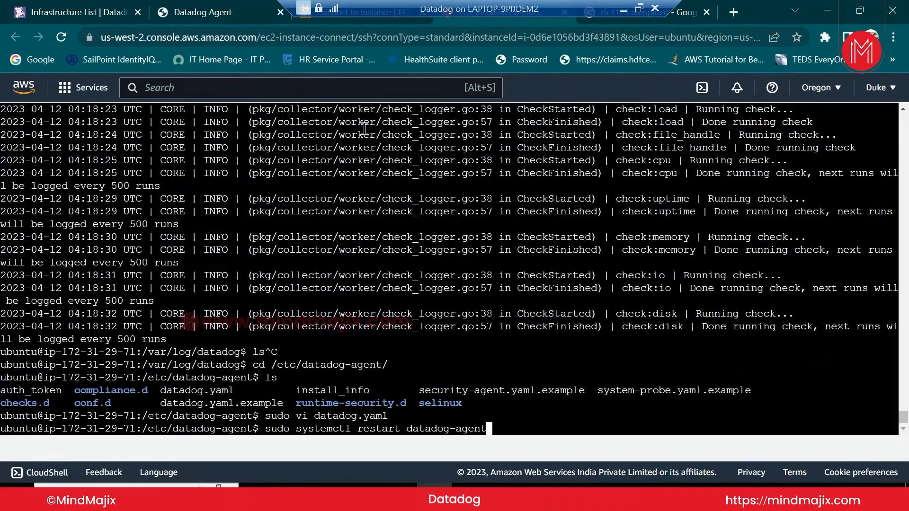
pyautogui.press('Return')
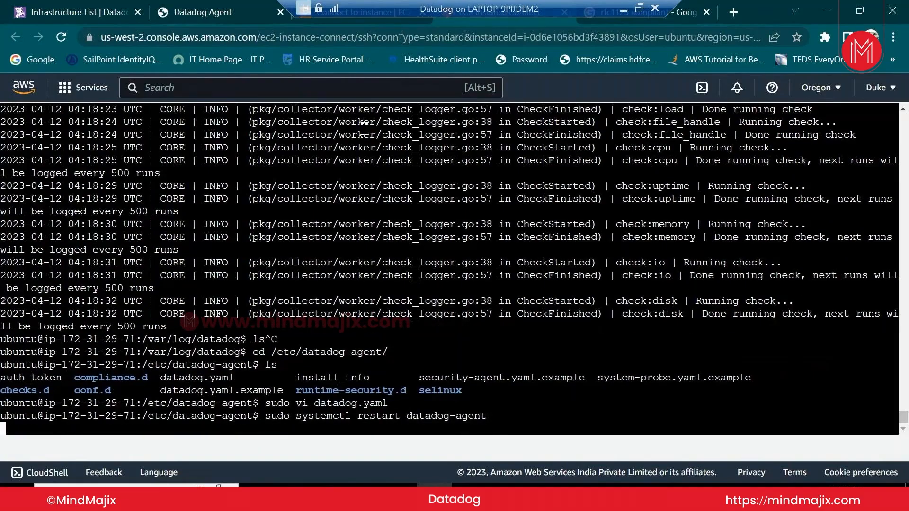
pyautogui.press('Up')
pyautogui.press('Up')
pyautogui.press('Up')
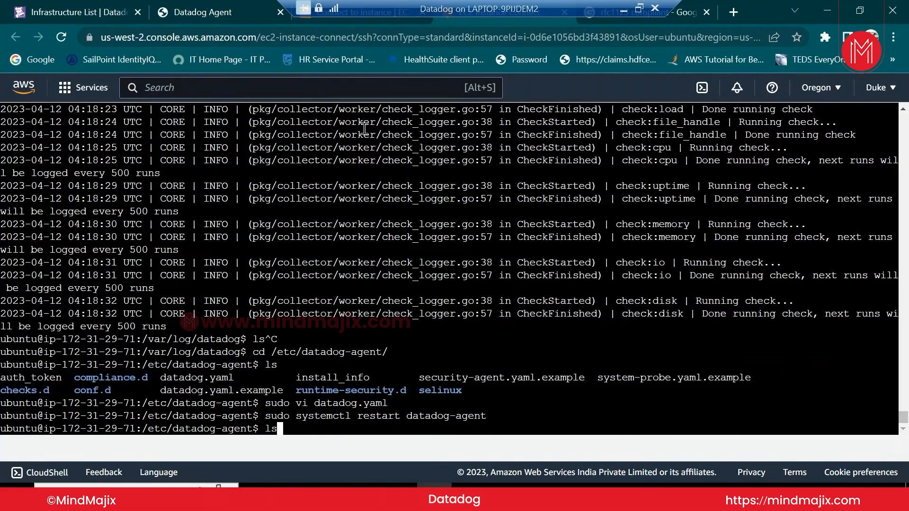
pyautogui.press('Up')
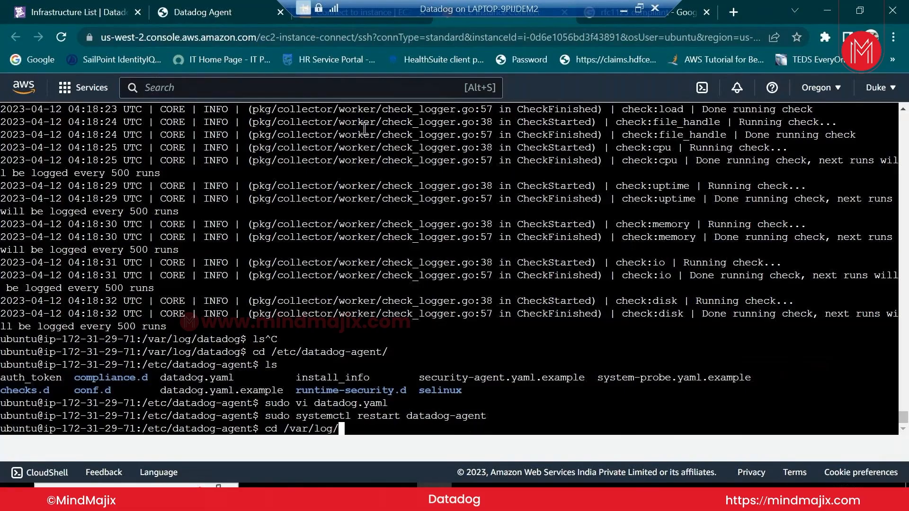
pyautogui.press('Up')
pyautogui.press('Return')
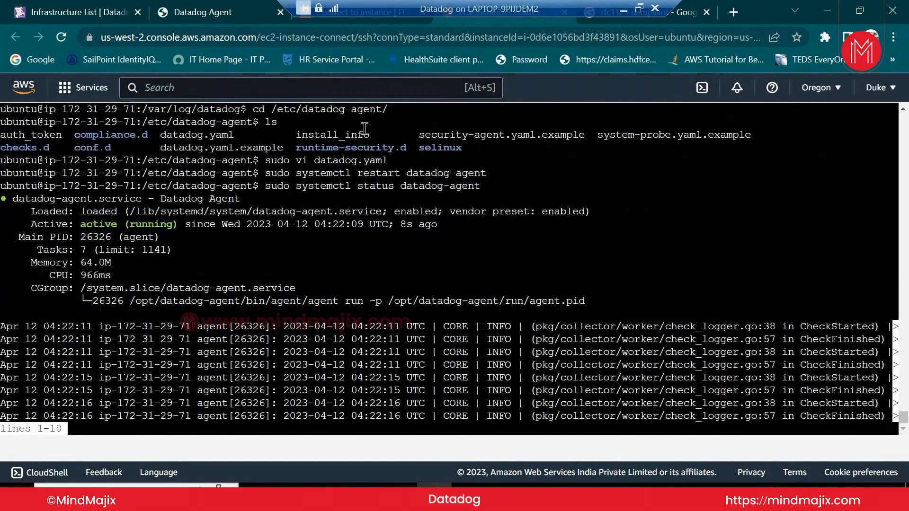
# Change into /var/log/datadog/ and list the agent's log files
pyautogui.write('qcd')
pyautogui.write(' /va')
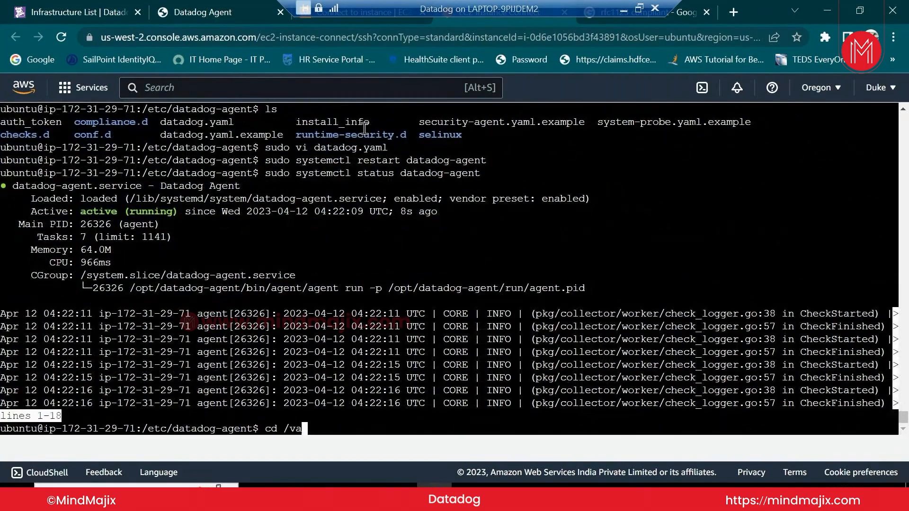
pyautogui.write('r/lodt')
pyautogui.press('BackSpace')
pyautogui.press('BackSpace')
pyautogui.write('g/datadog/')
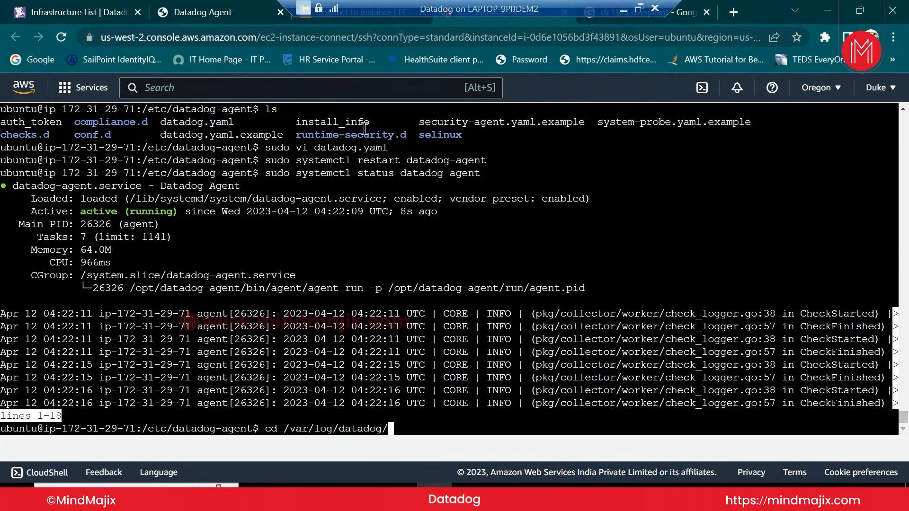
pyautogui.press('Return')
pyautogui.write('l')
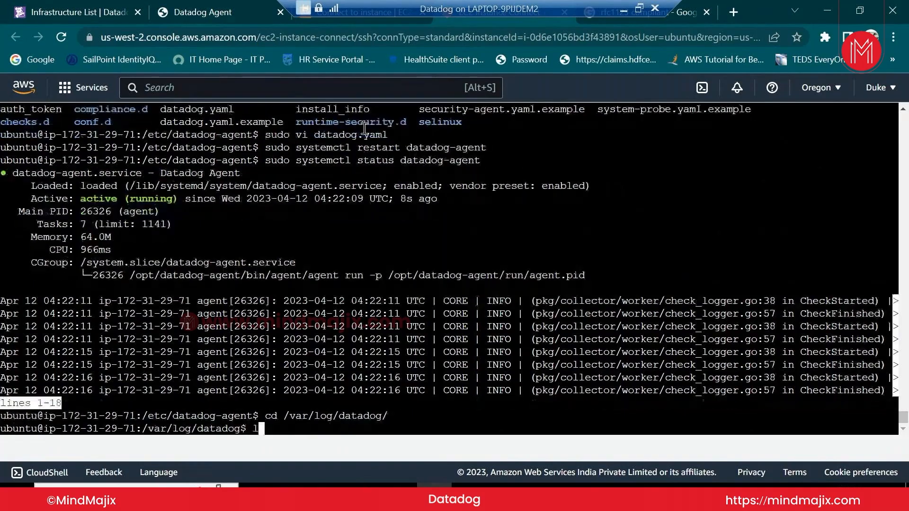
pyautogui.write('s')
pyautogui.press('Return')
# Display agent.log with sudo cat
pyautogui.write('ca')
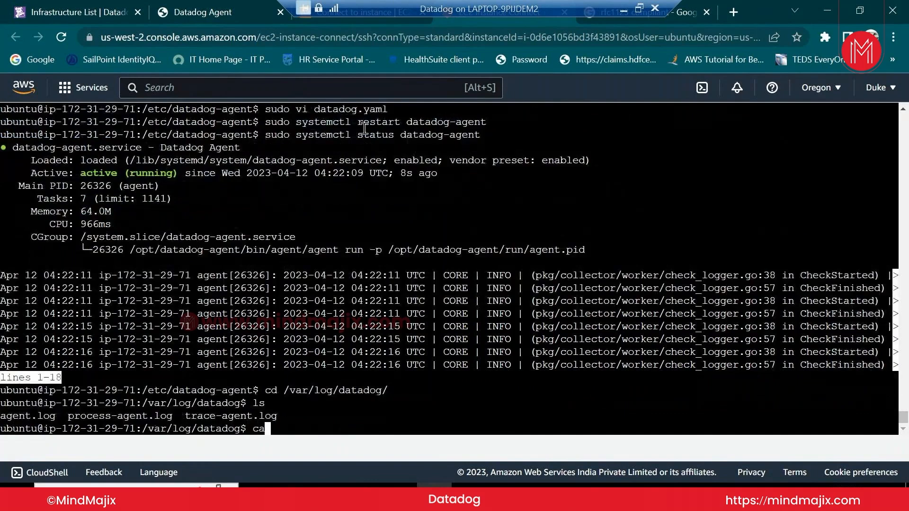
pyautogui.write('t a')
pyautogui.press('Tab')
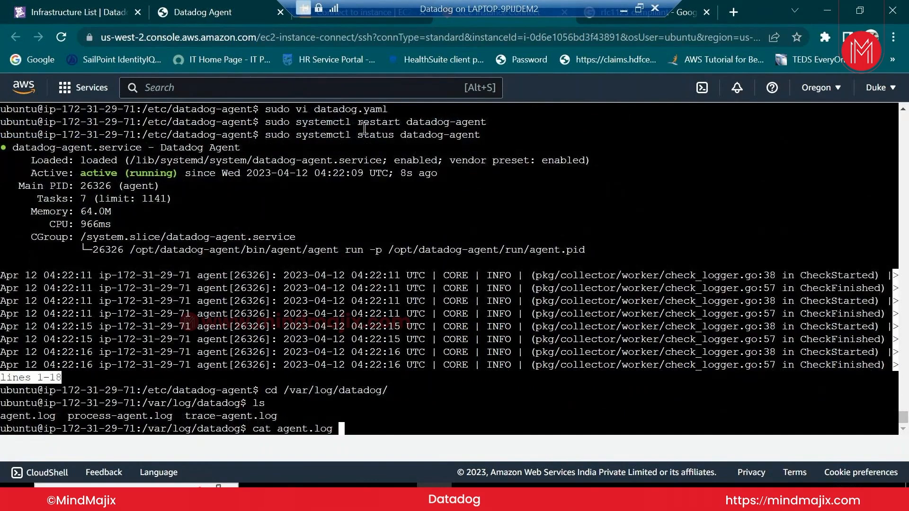
pyautogui.press('BackSpace')
pyautogui.press('Left')
pyautogui.press('Left')
pyautogui.press('Left')
pyautogui.press('Left')
pyautogui.press('Left')
pyautogui.press('Left')
pyautogui.press('Left')
pyautogui.press('Left')
pyautogui.press('Left')
pyautogui.press('Left')
pyautogui.press('Left')
pyautogui.press('Left')
pyautogui.press('Left')
pyautogui.write('sudo')
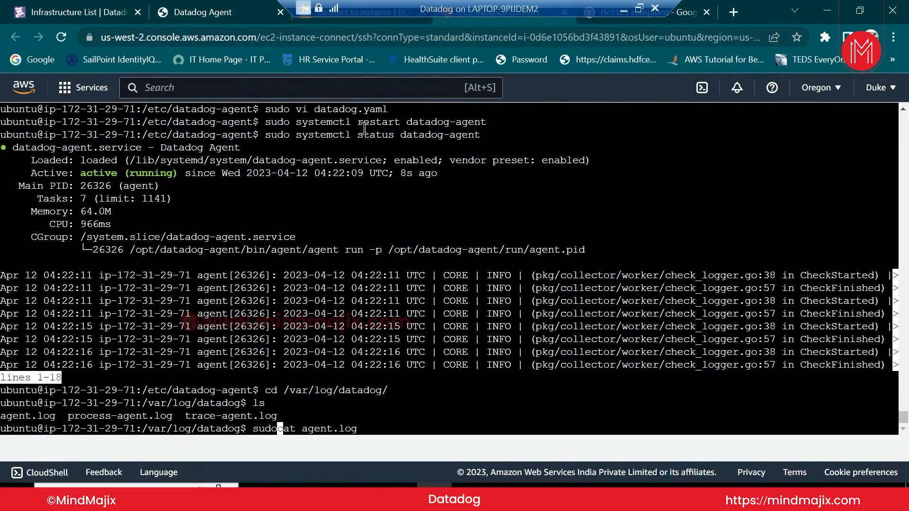
pyautogui.press('Return')
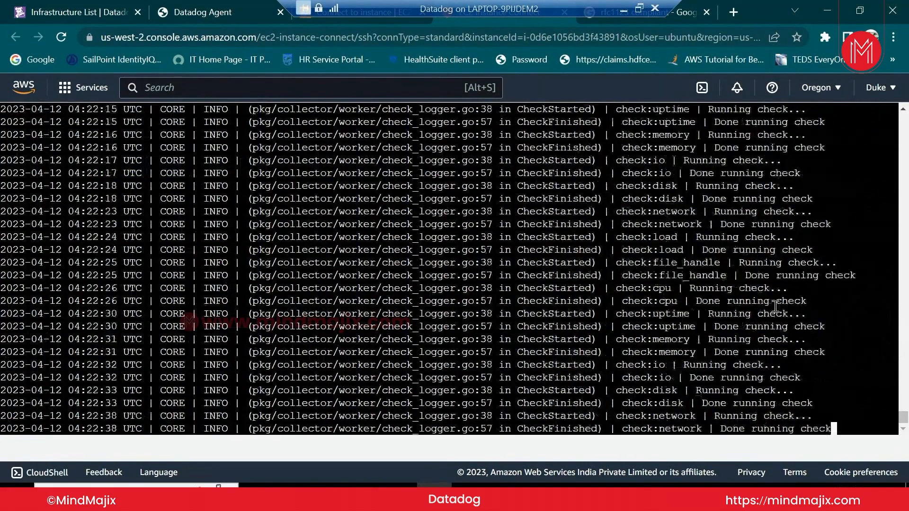
# Read through the restarted agent's log output, then go to Datadog's Infrastructure List
pyautogui.scroll(8, 775, 307)
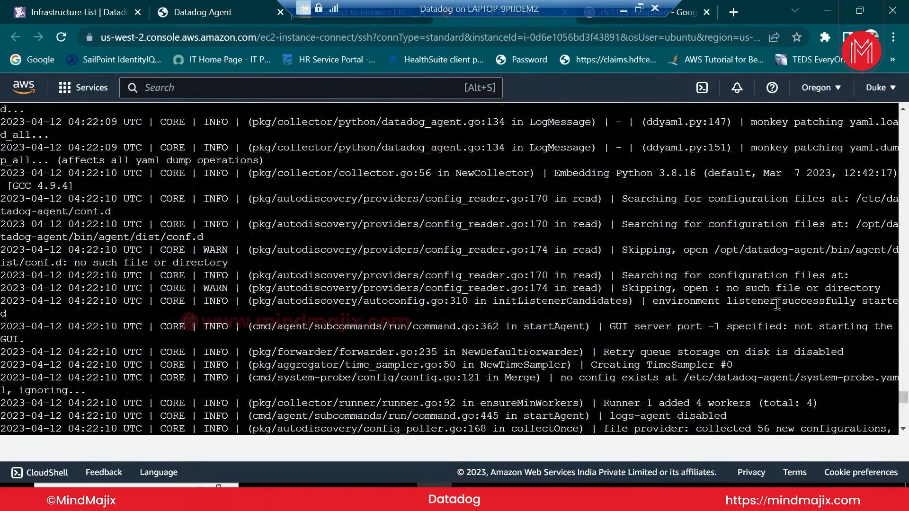
pyautogui.scroll(6, 776, 305)
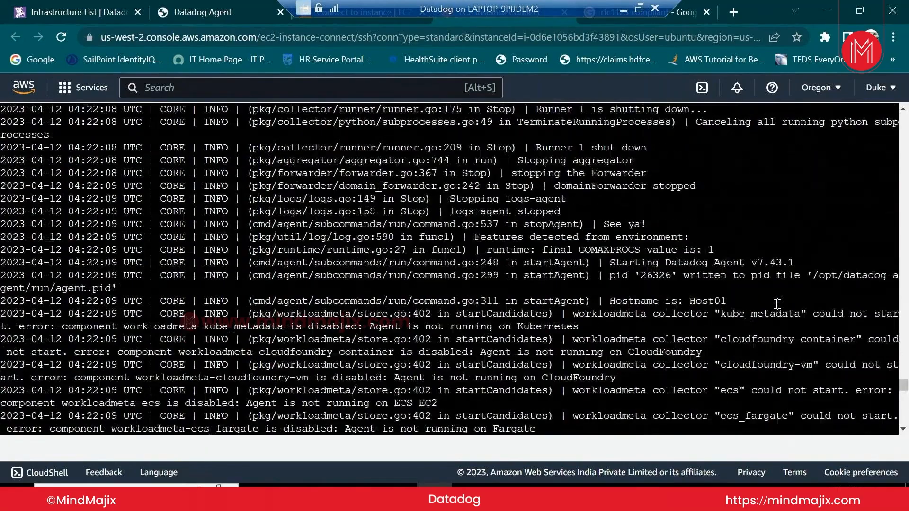
pyautogui.scroll(8, 777, 303)
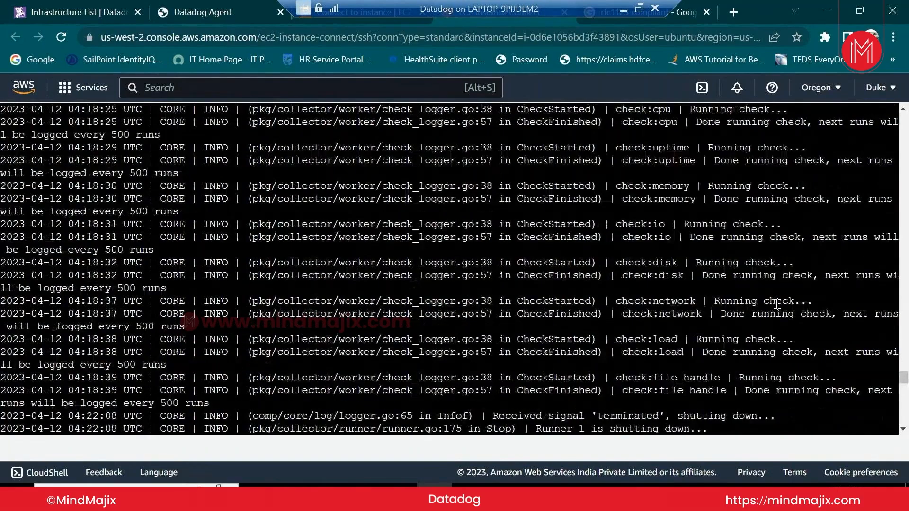
pyautogui.scroll(-8, 777, 304)
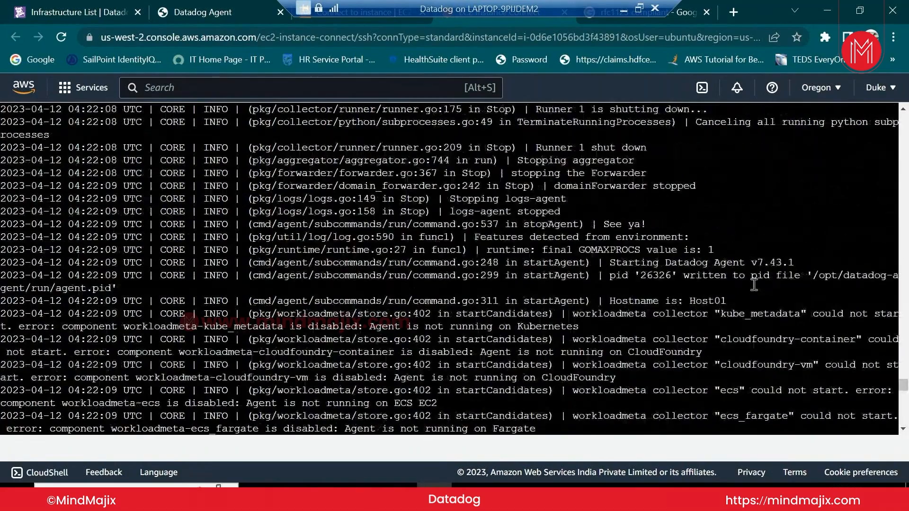
pyautogui.scroll(-5, 754, 284)
pyautogui.scroll(-5, 754, 284)
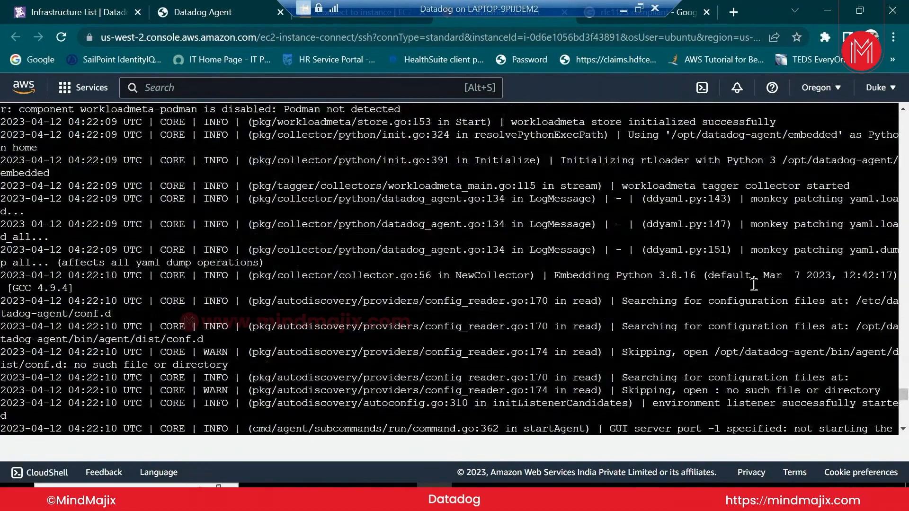
pyautogui.scroll(-5, 754, 285)
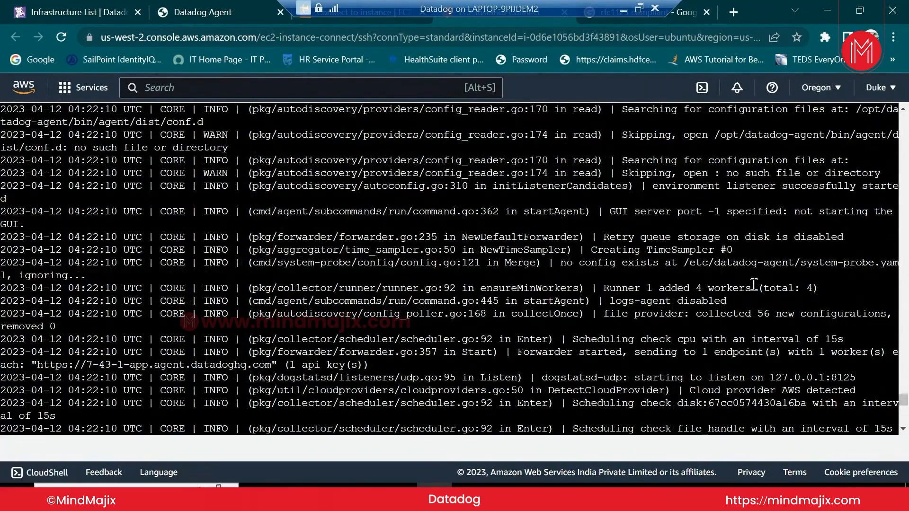
pyautogui.scroll(-7, 754, 284)
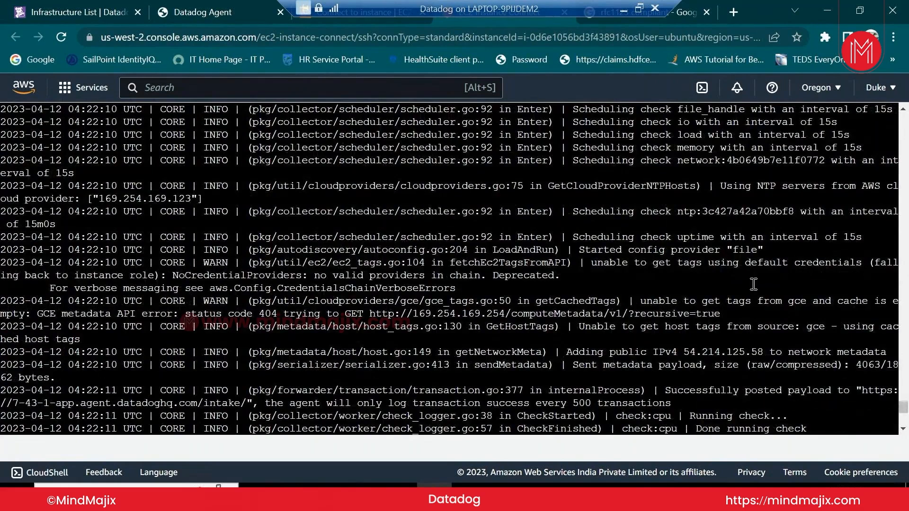
pyautogui.scroll(-10, 753, 284)
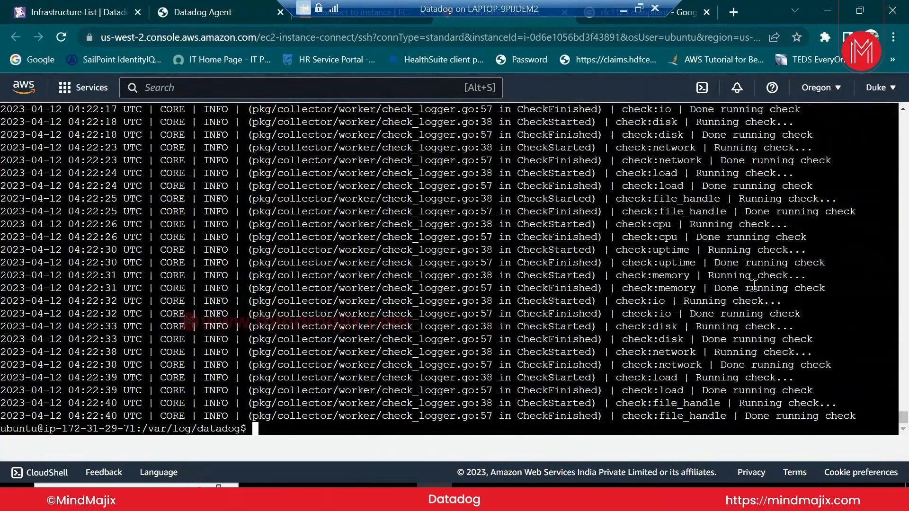
pyautogui.scroll(10, 753, 285)
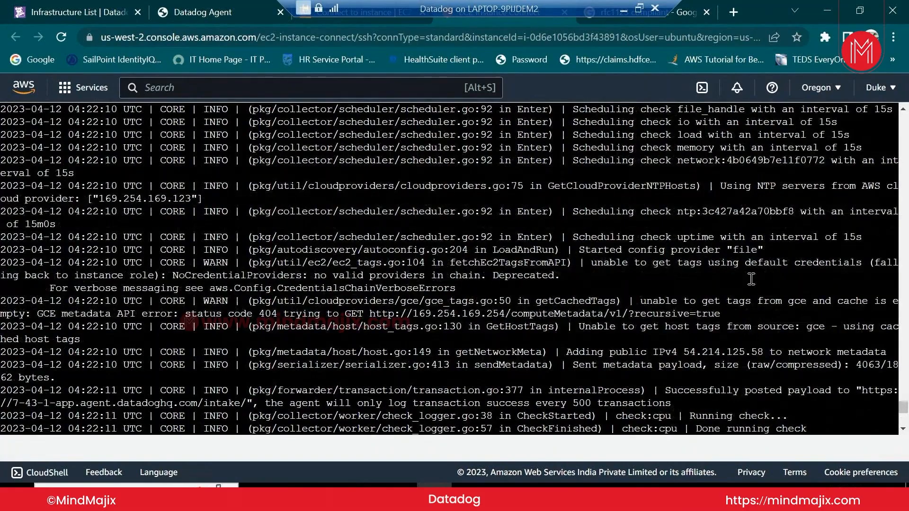
pyautogui.scroll(5, 751, 279)
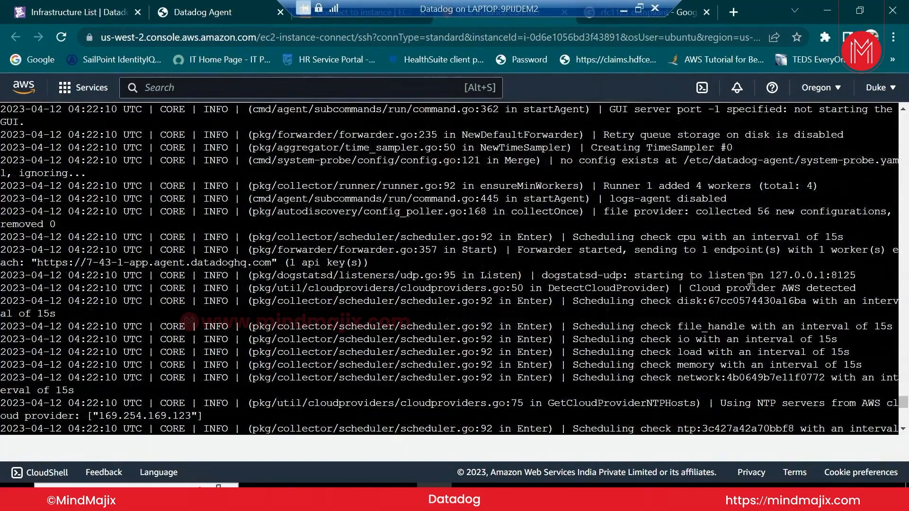
pyautogui.scroll(3, 751, 280)
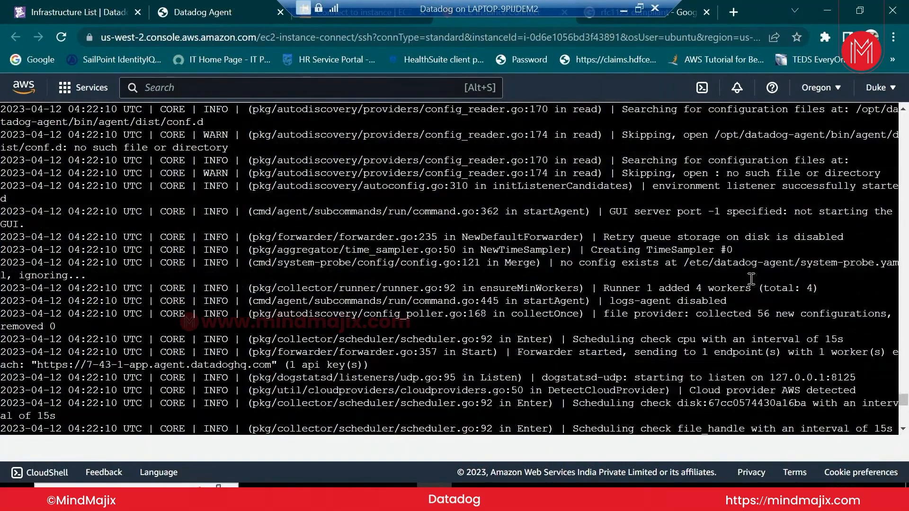
pyautogui.scroll(8, 751, 279)
pyautogui.scroll(6, 751, 279)
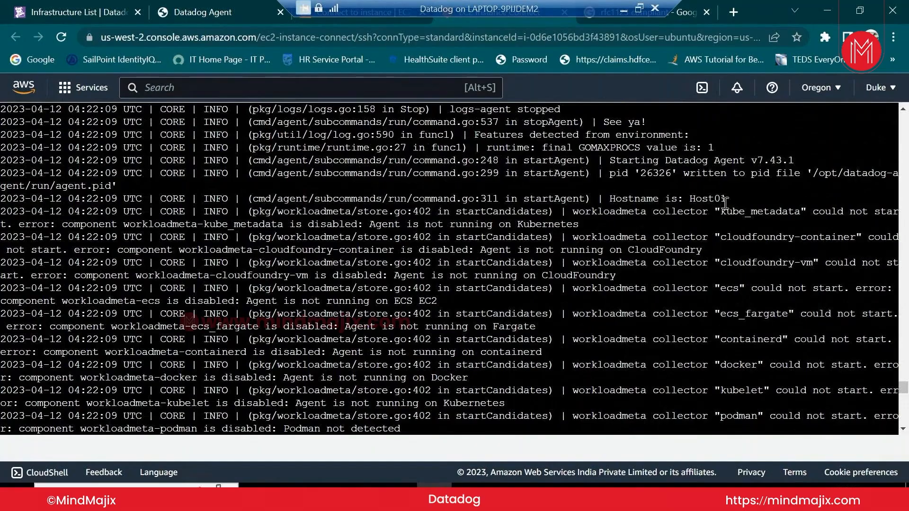
pyautogui.click(78, 12)
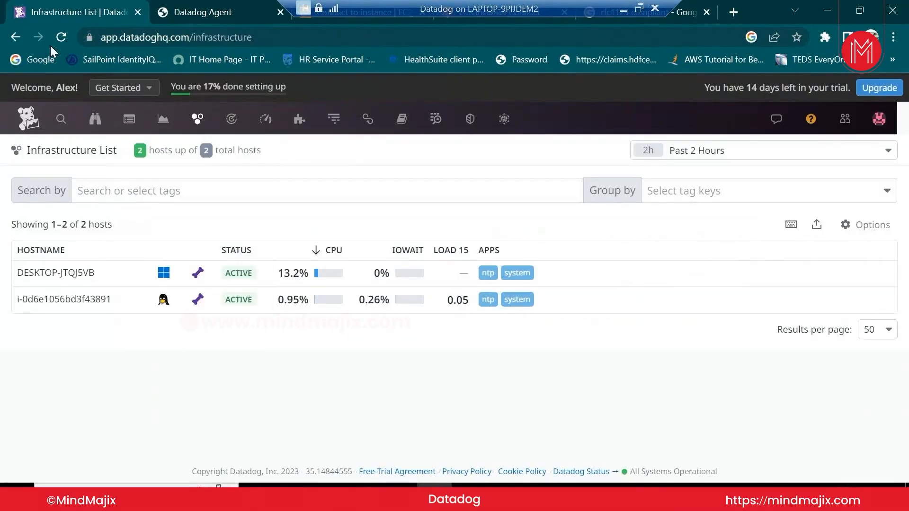
# Reload the host list, open Host01 and review its Host Info: CPU, network and memory
pyautogui.click(61, 36)
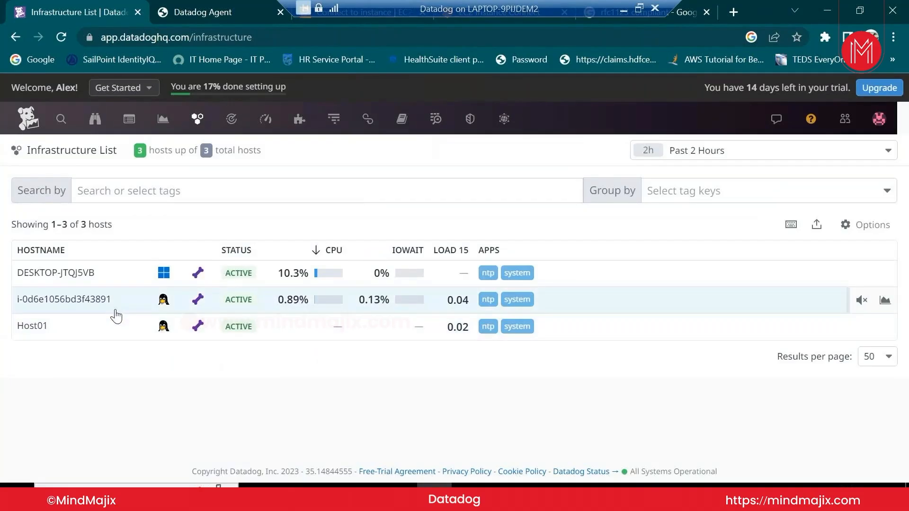
pyautogui.click(121, 336)
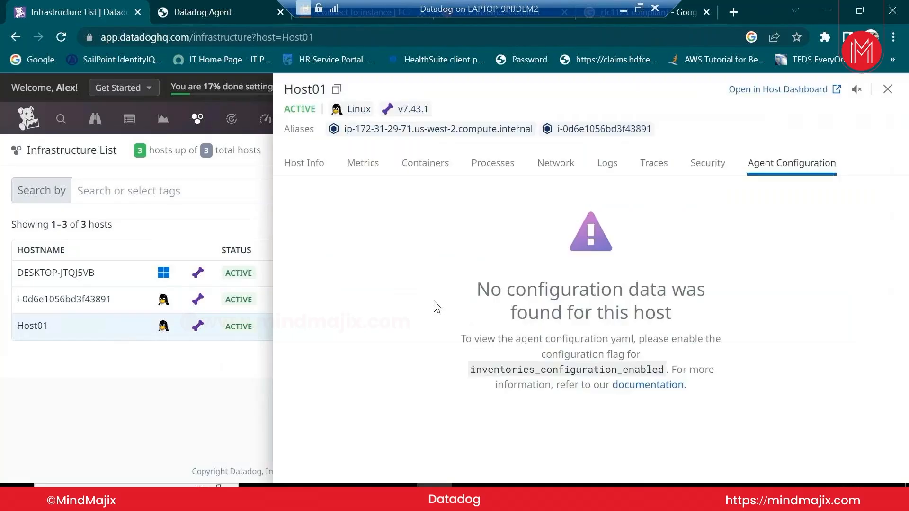
pyautogui.click(311, 170)
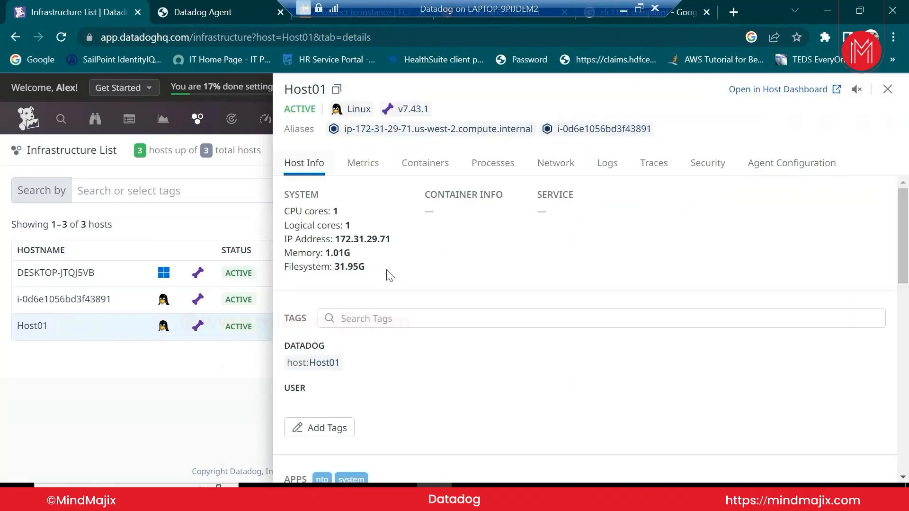
pyautogui.scroll(-2, 404, 358)
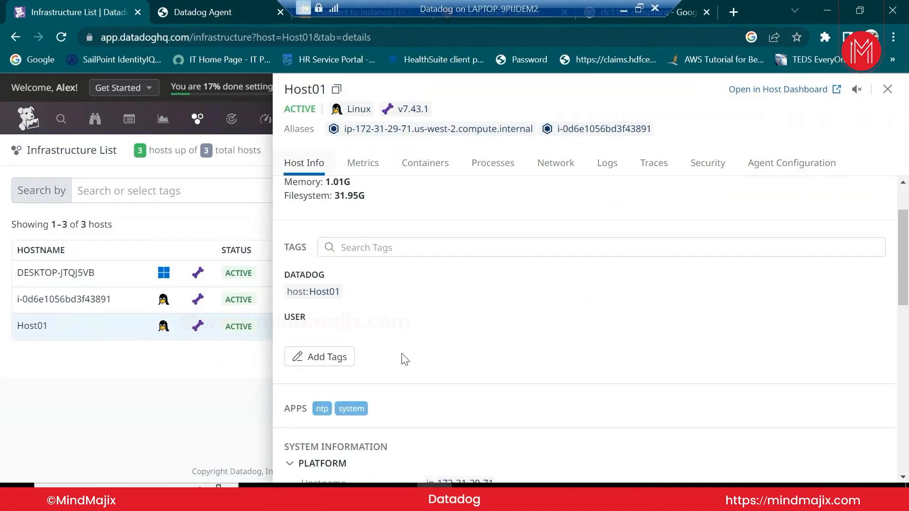
pyautogui.scroll(2, 382, 357)
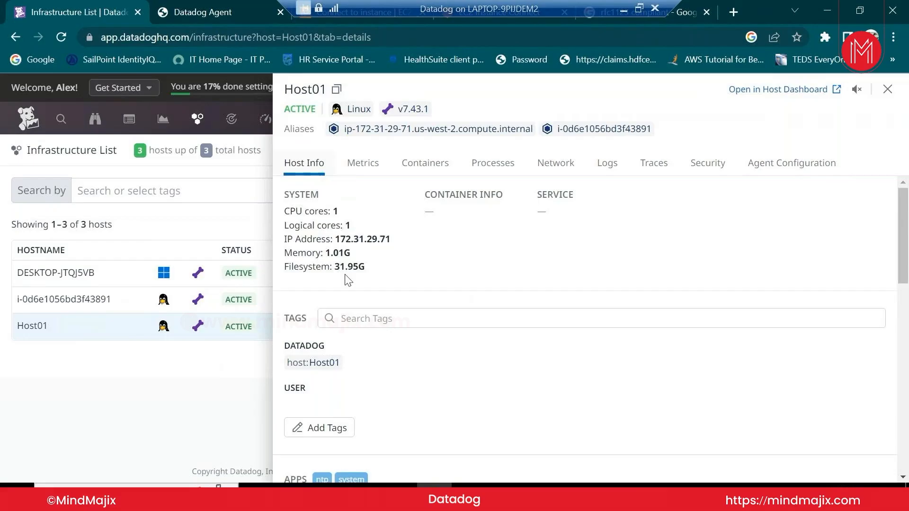
pyautogui.scroll(-5, 345, 279)
pyautogui.scroll(-3, 353, 331)
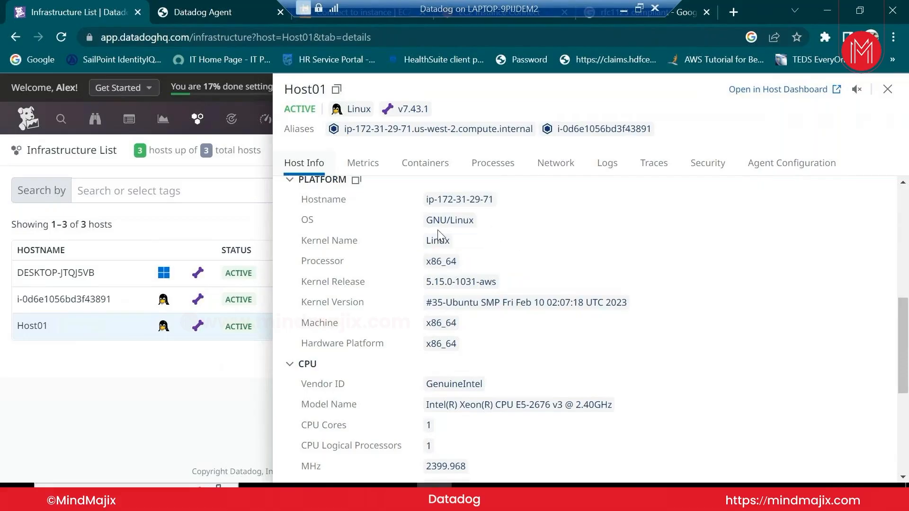
pyautogui.scroll(-2, 487, 333)
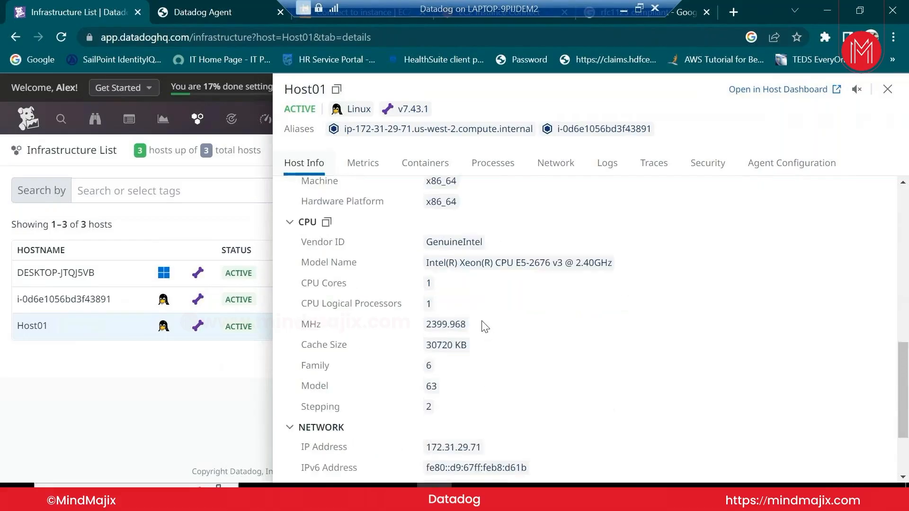
pyautogui.scroll(1, 482, 320)
pyautogui.scroll(-3, 471, 380)
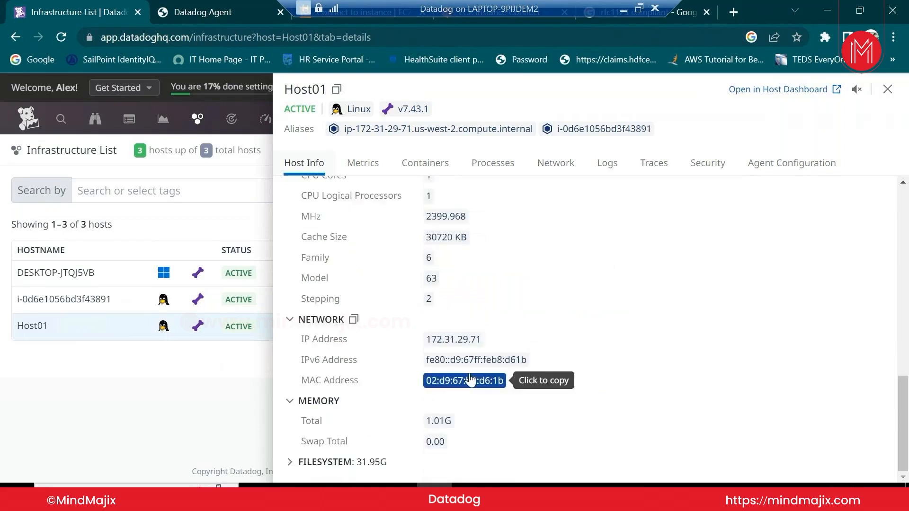
pyautogui.scroll(1, 450, 318)
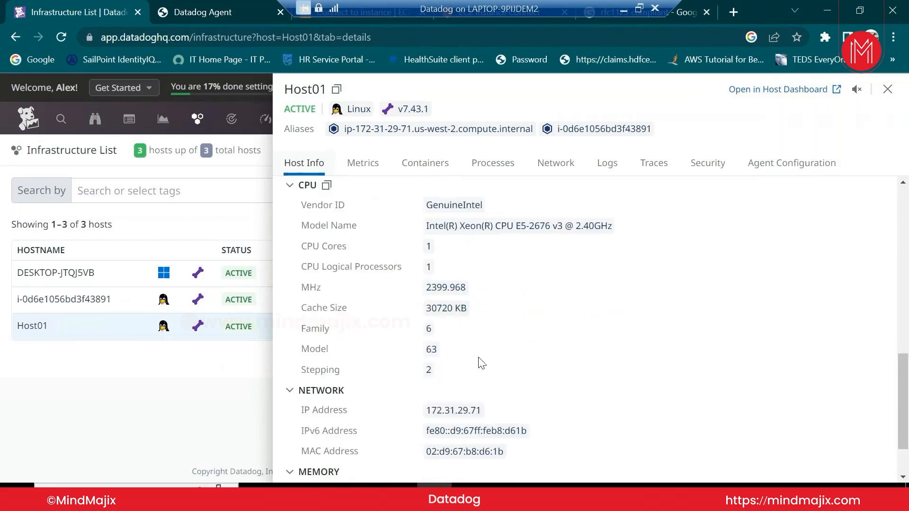
pyautogui.scroll(-2, 478, 361)
pyautogui.scroll(2, 471, 393)
pyautogui.scroll(-1, 486, 356)
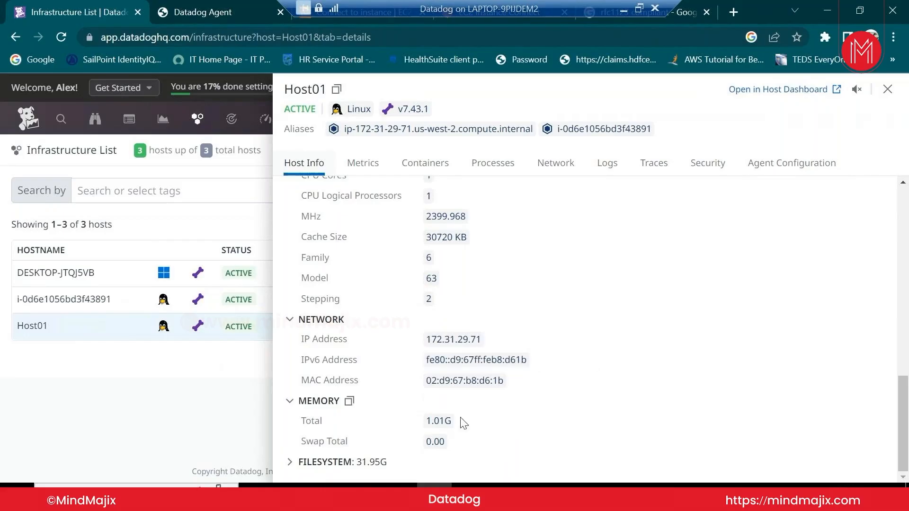
pyautogui.scroll(3, 462, 421)
pyautogui.scroll(2, 463, 422)
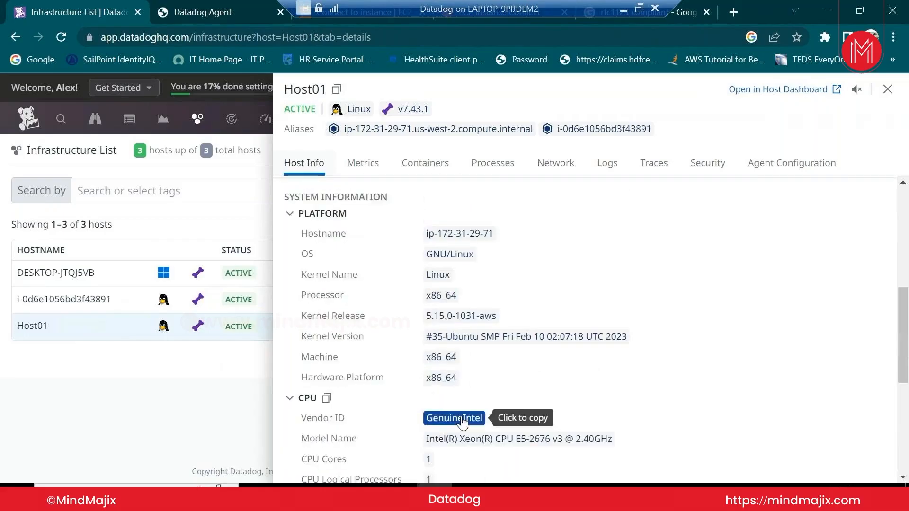
pyautogui.scroll(-1, 455, 434)
pyautogui.scroll(-1, 455, 434)
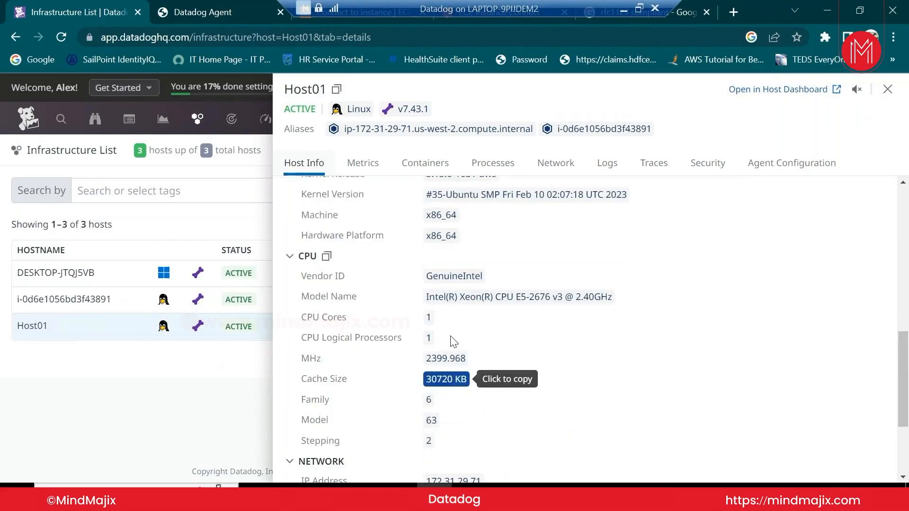
pyautogui.click(370, 166)
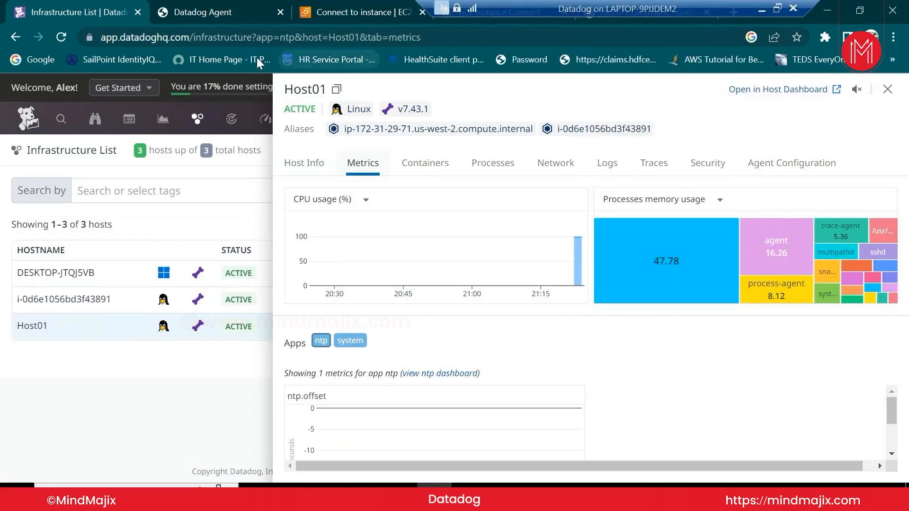
pyautogui.click(765, 100)
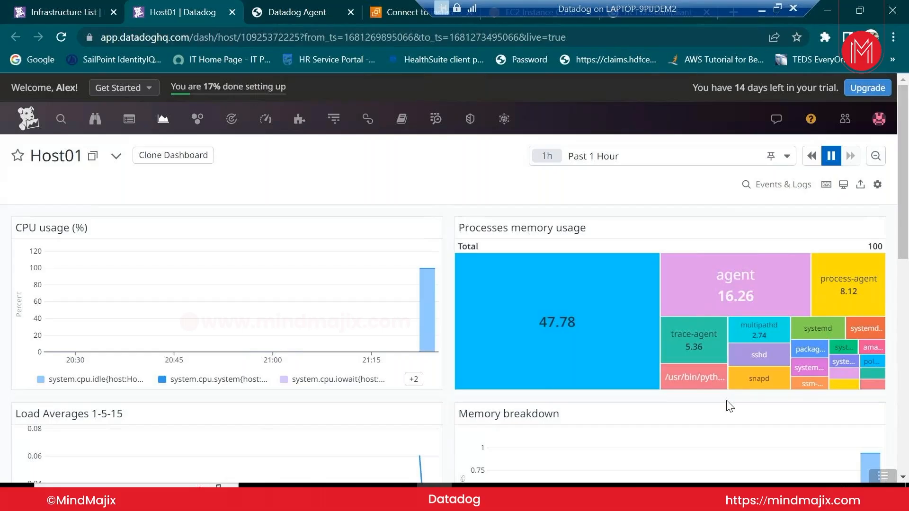
pyautogui.scroll(-5, 730, 406)
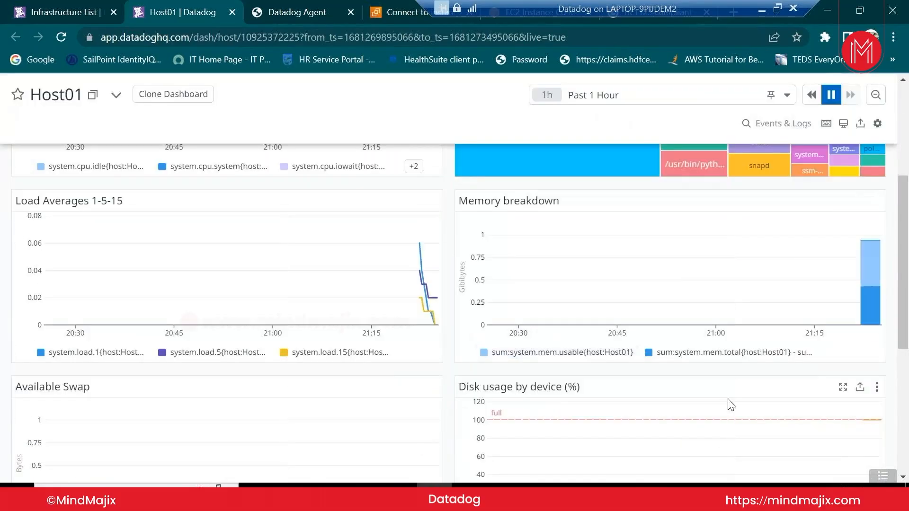
pyautogui.scroll(-5, 729, 406)
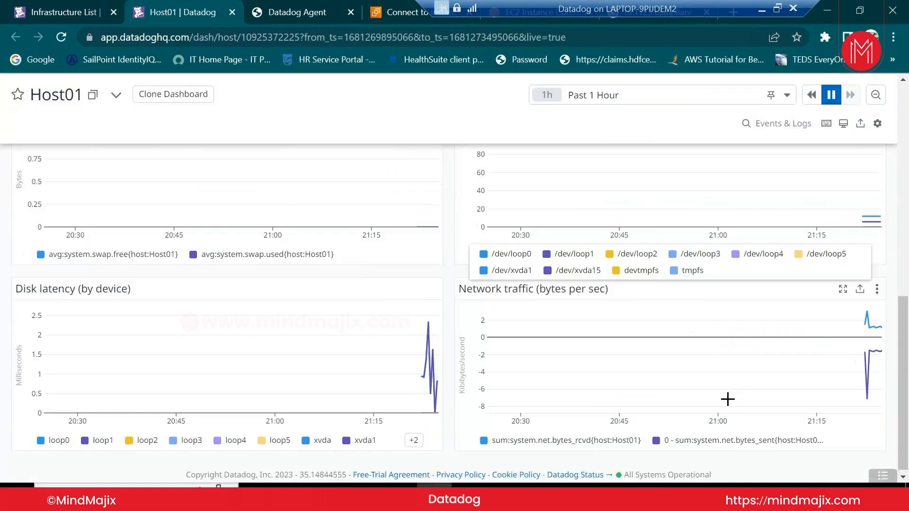
pyautogui.scroll(10, 727, 399)
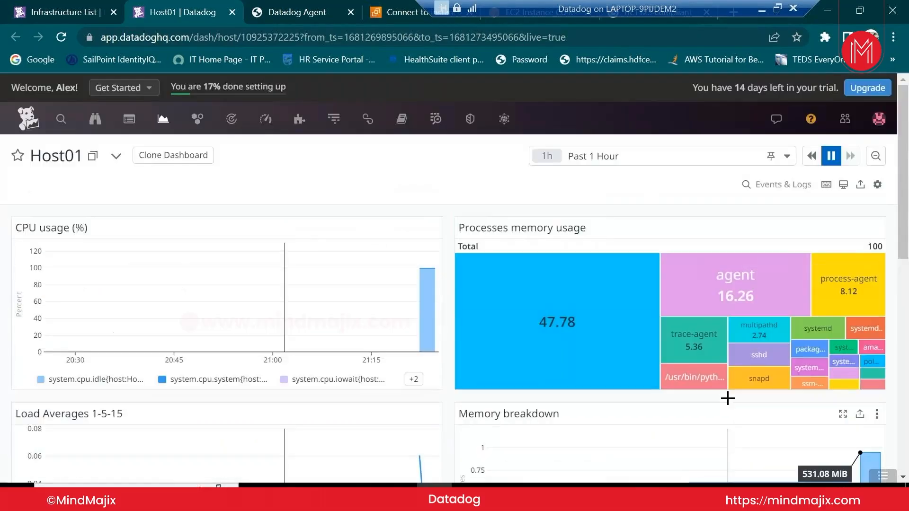
pyautogui.moveTo(173, 122)
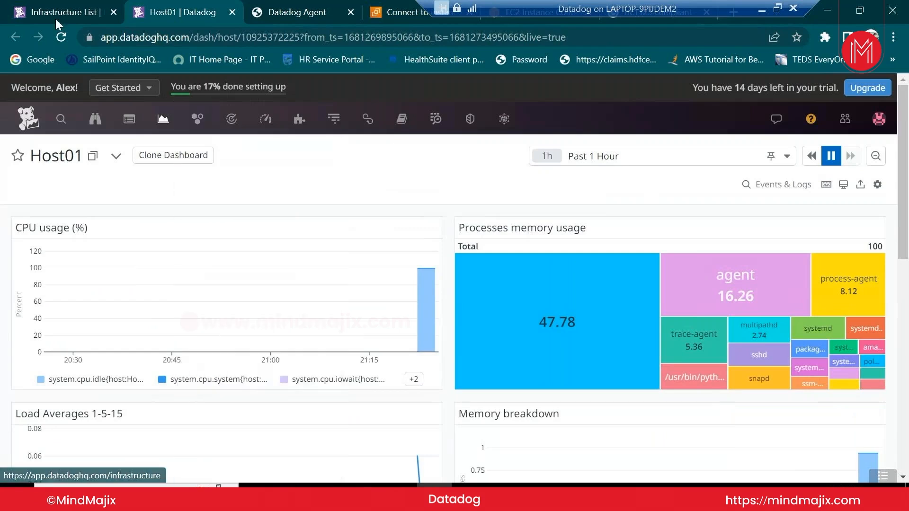
# View Host01's Containers, Processes and Network tabs, which show no agent data
pyautogui.click(55, 16)
pyautogui.click(447, 176)
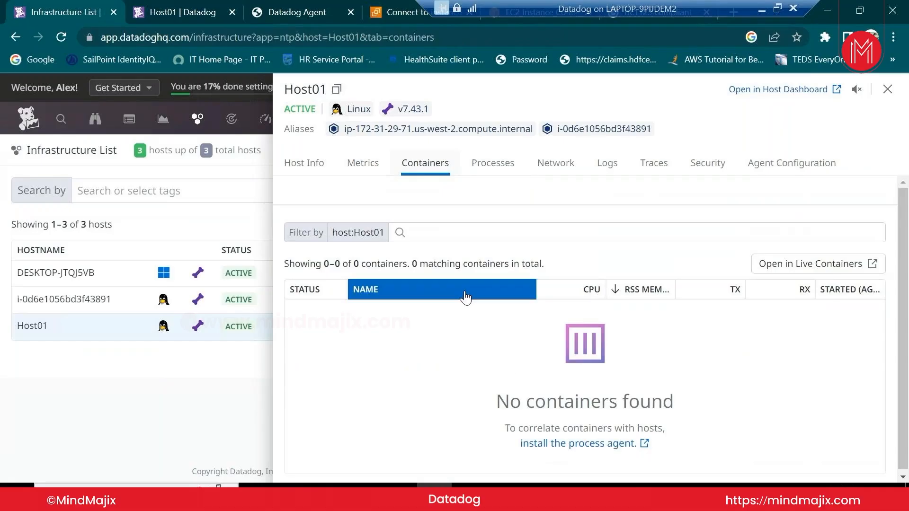
pyautogui.click(489, 165)
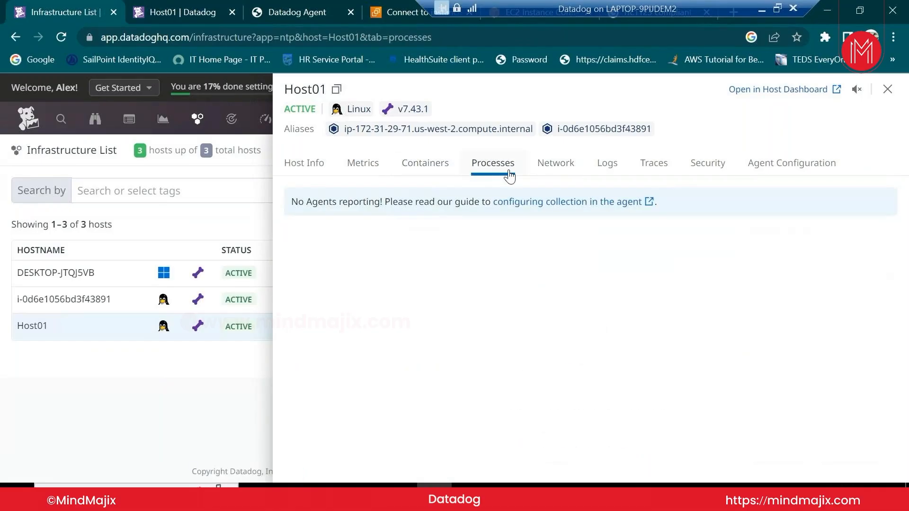
pyautogui.click(545, 169)
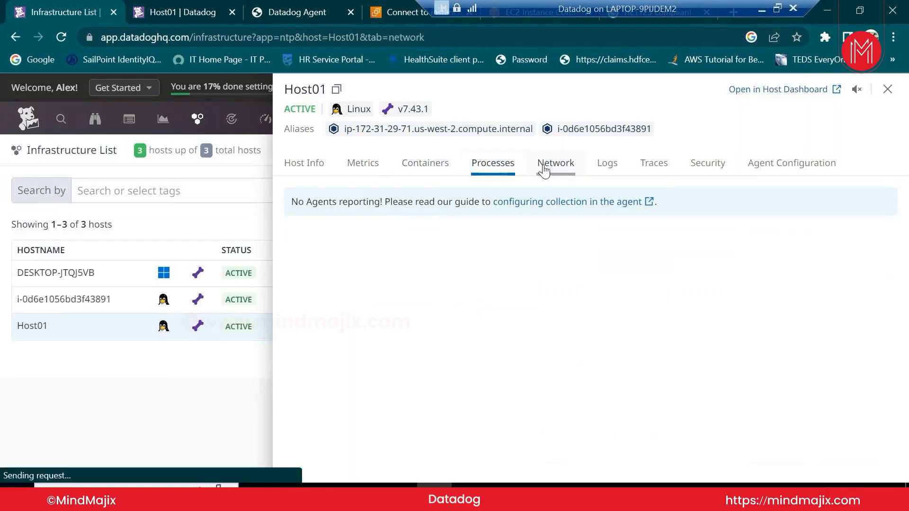
pyautogui.click(506, 169)
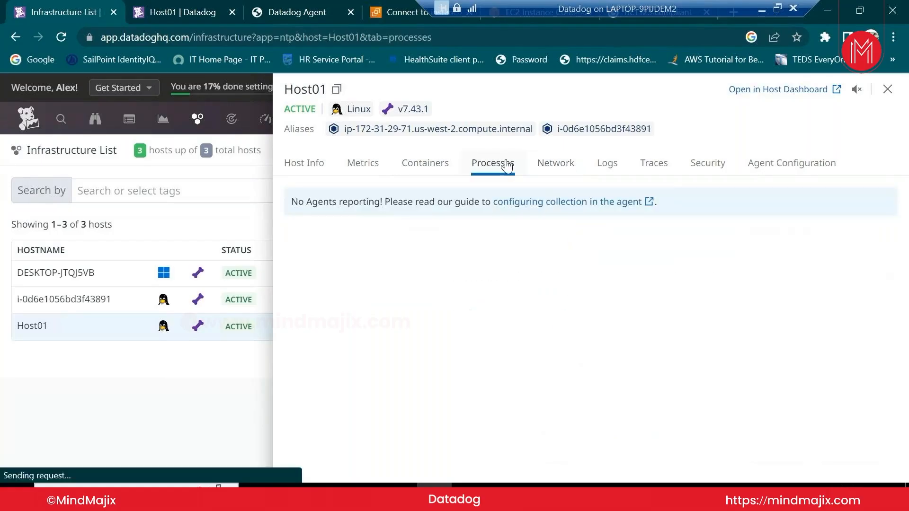
pyautogui.click(566, 170)
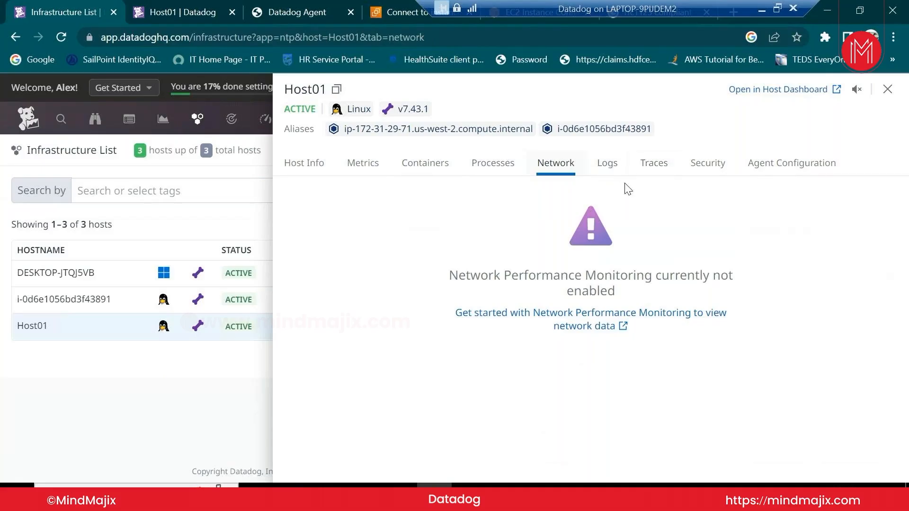
# Close the Host01 panel and go to Integrations from the puzzle-icon menu
pyautogui.click(886, 93)
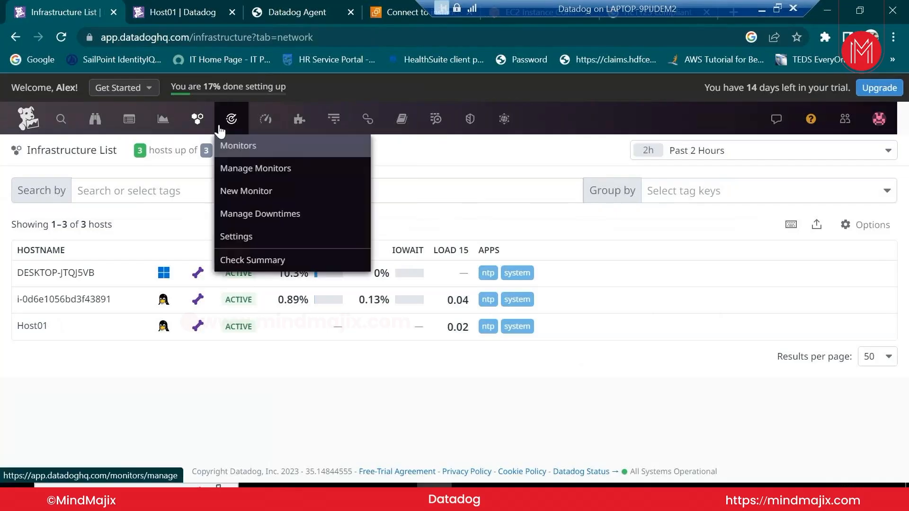
pyautogui.moveTo(331, 130)
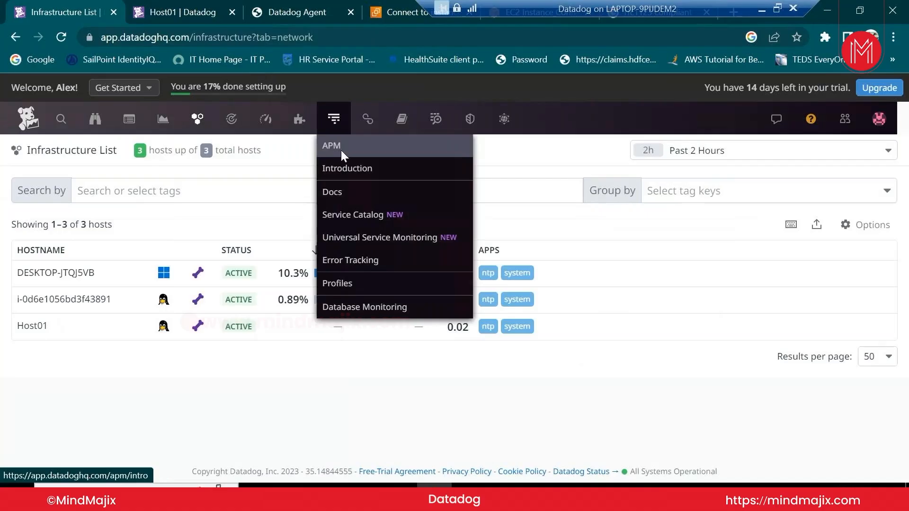
pyautogui.moveTo(299, 119)
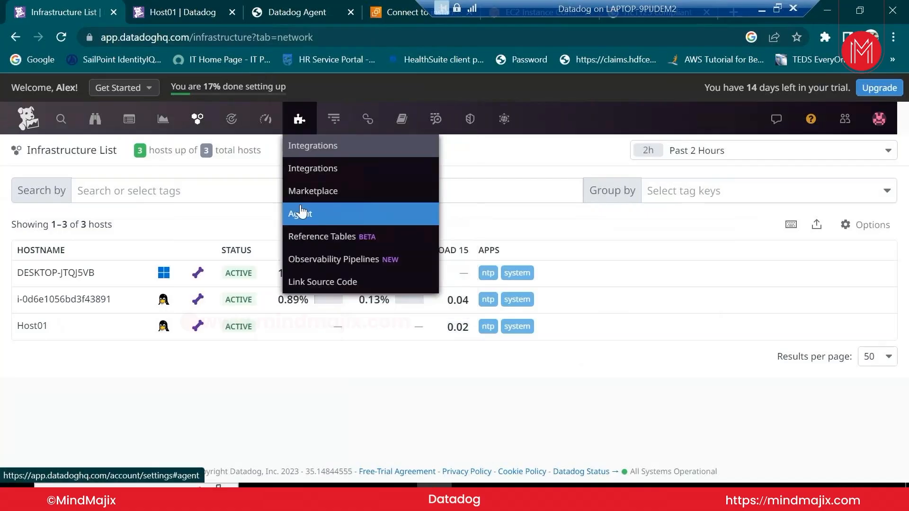
pyautogui.click(311, 171)
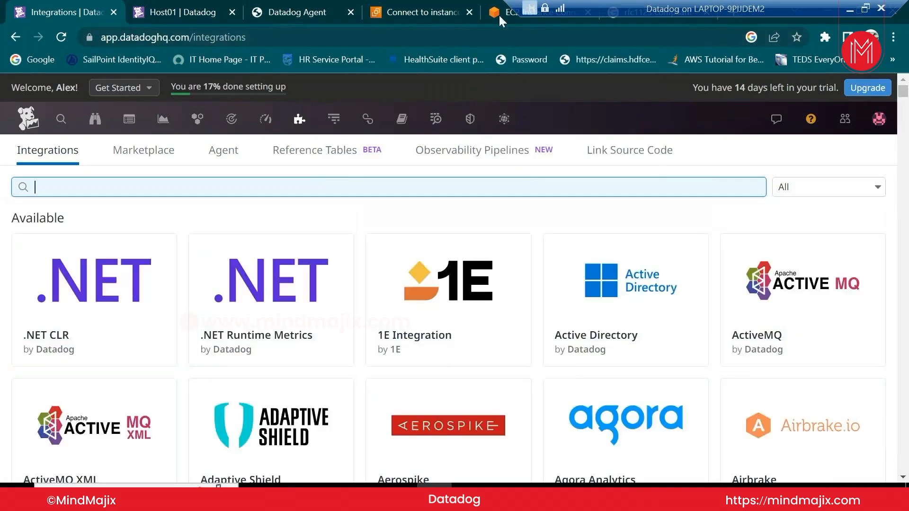
# Search integrations for 'aws' and install the Amazon Web Services integration
pyautogui.click(498, 13)
pyautogui.click(417, 12)
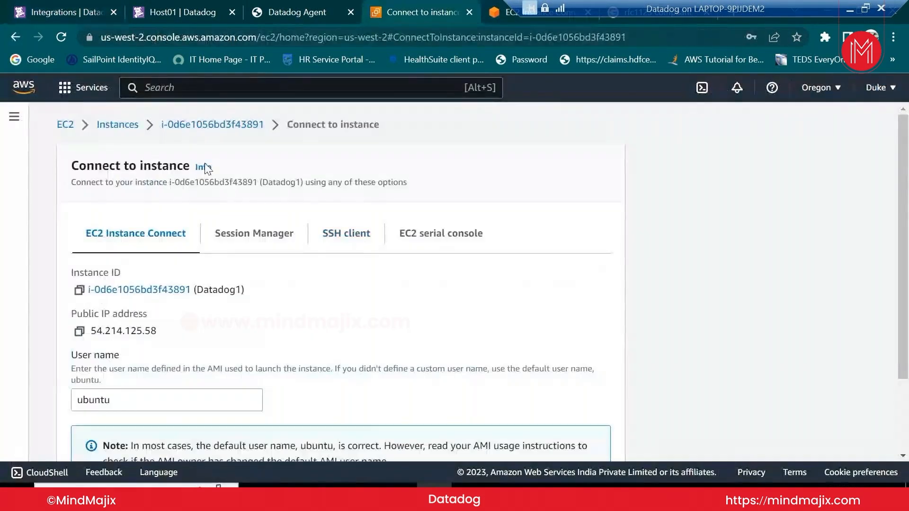
pyautogui.click(66, 6)
pyautogui.moveTo(130, 118)
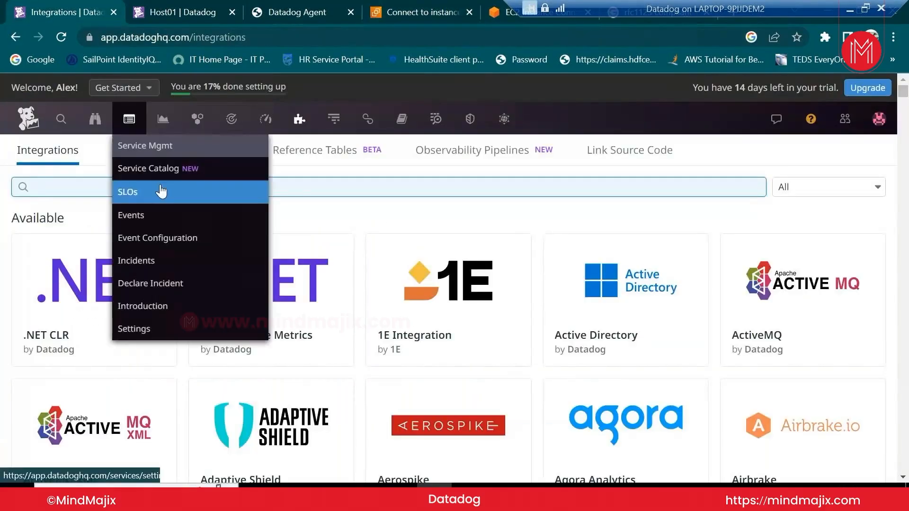
pyautogui.click(294, 189)
pyautogui.write('a')
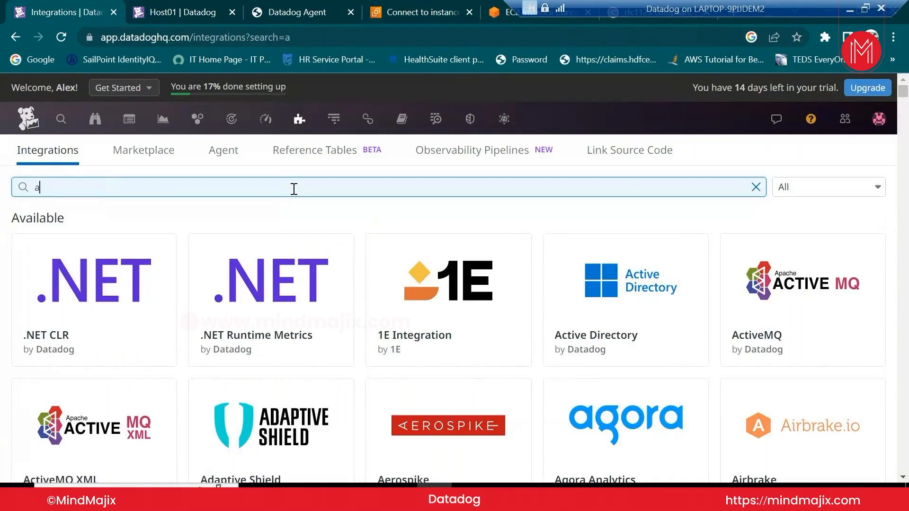
pyautogui.write('ws')
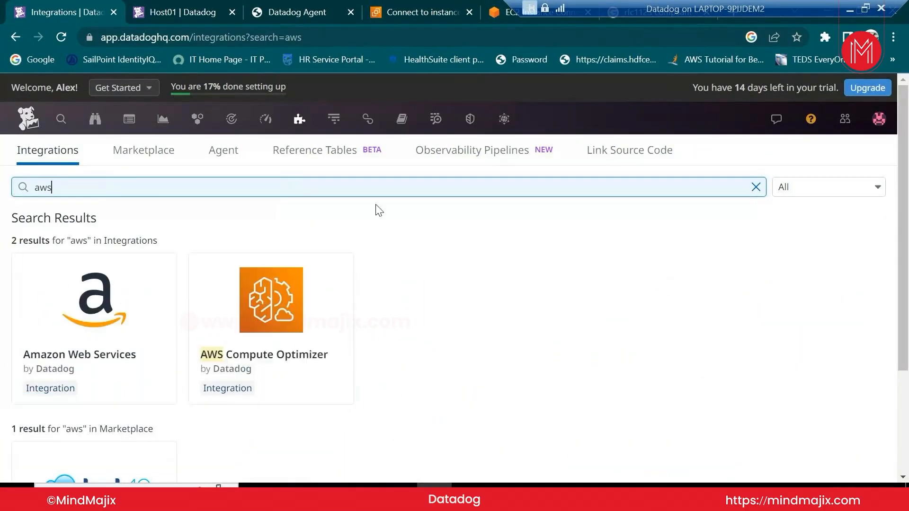
pyautogui.moveTo(95, 367)
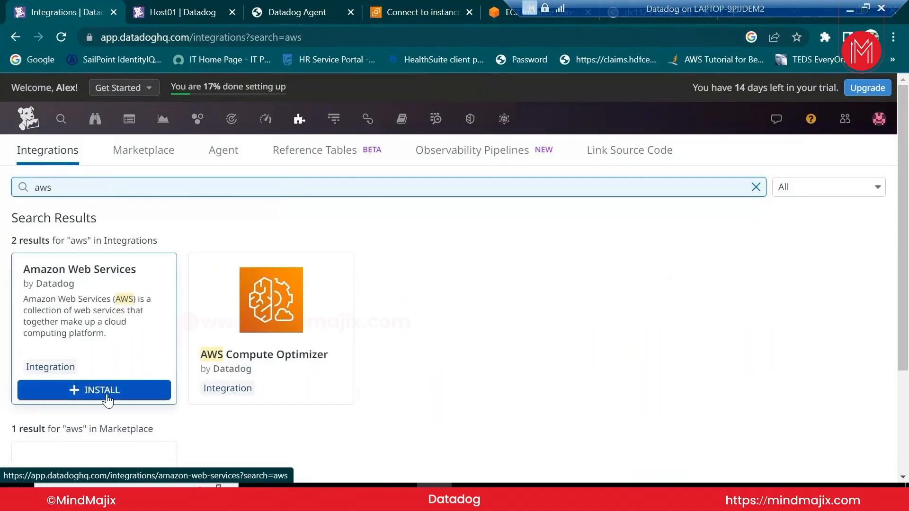
pyautogui.click(106, 394)
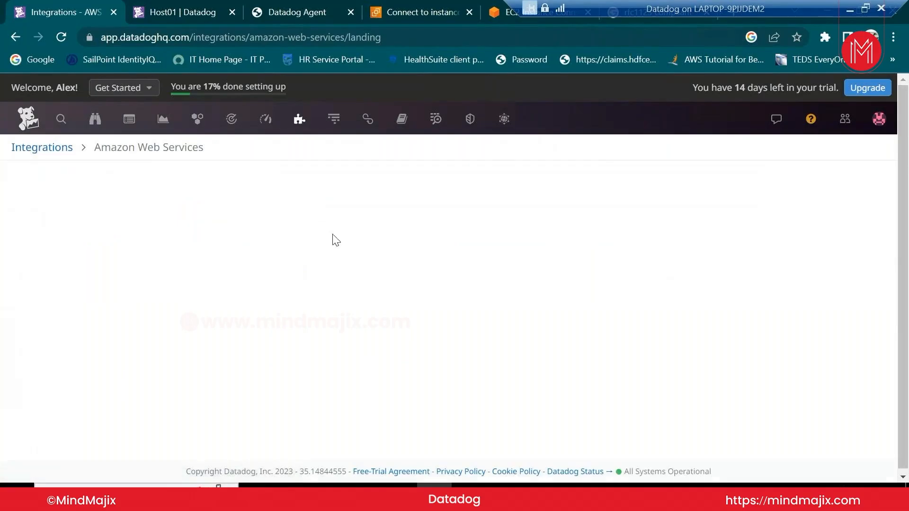
# Check the EC2 terminal and instances list, then return to the AWS integration page
pyautogui.click(495, 16)
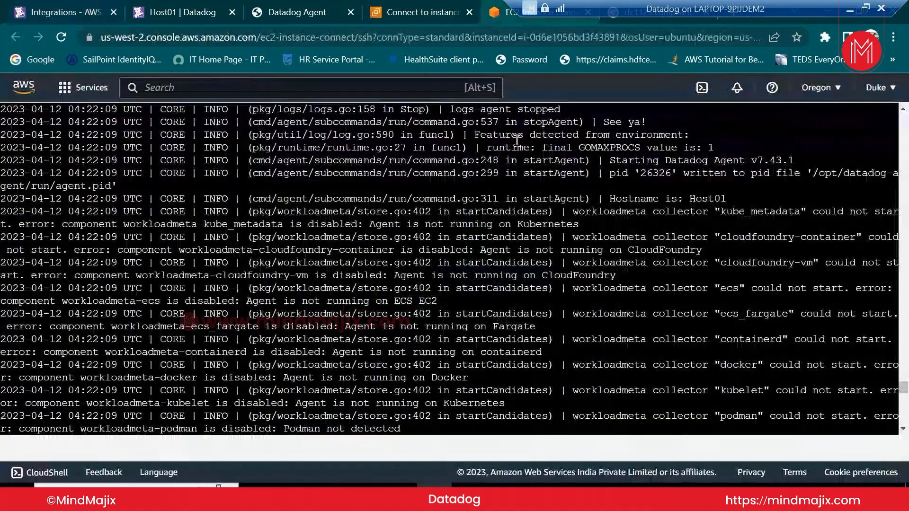
pyautogui.click(427, 13)
pyautogui.click(106, 124)
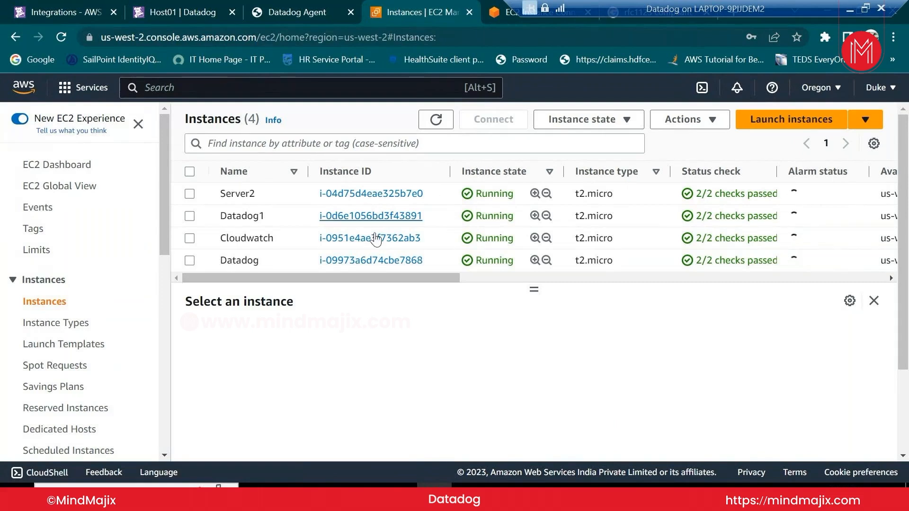
pyautogui.click(189, 17)
pyautogui.click(53, 6)
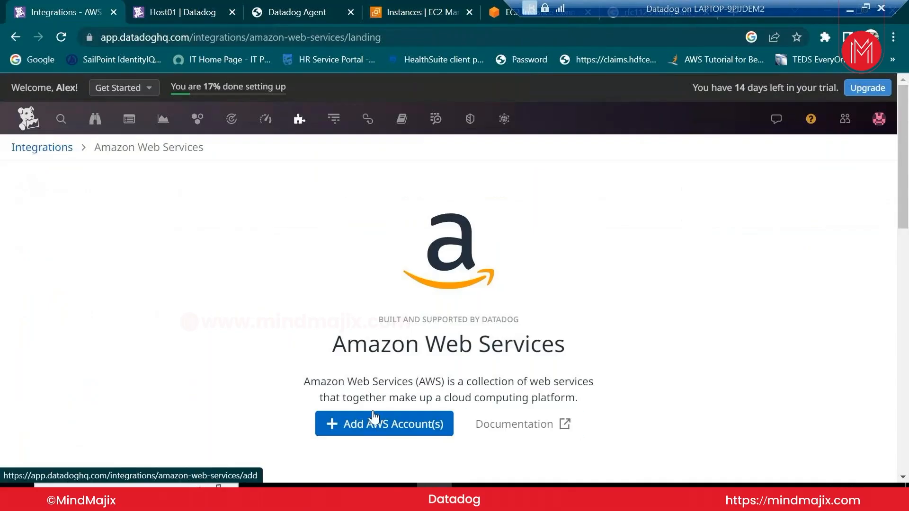
# Start adding AWS accounts and choose Add Multiple AWS Accounts via CloudFormation StackSet
pyautogui.scroll(-5, 374, 417)
pyautogui.click(384, 140)
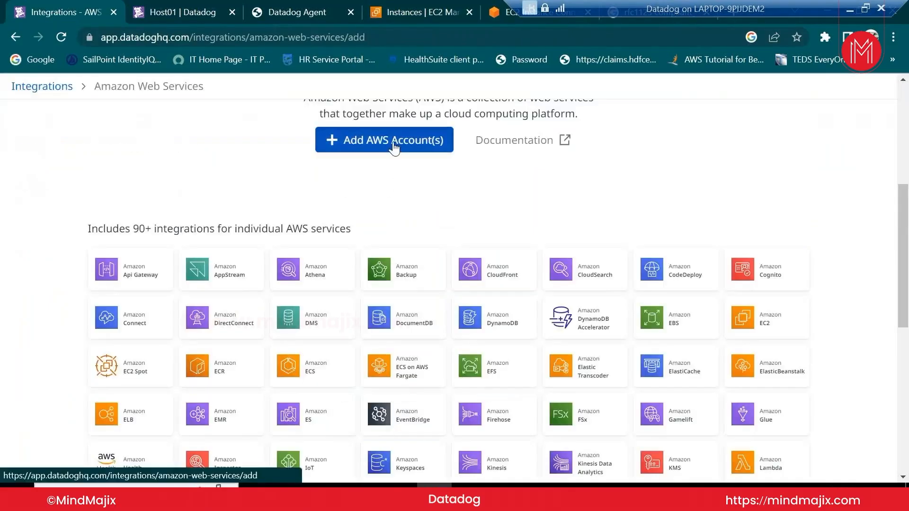
pyautogui.scroll(-5, 427, 241)
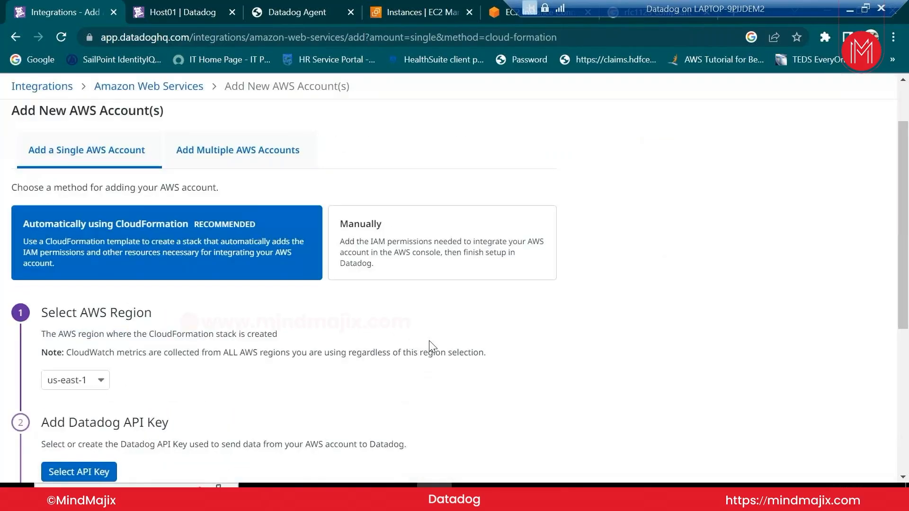
pyautogui.scroll(-3, 430, 339)
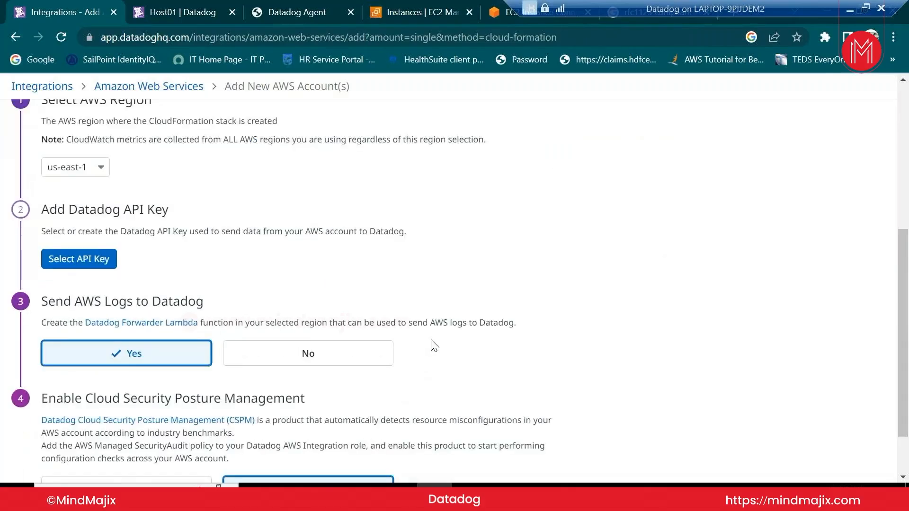
pyautogui.scroll(-2, 431, 341)
pyautogui.scroll(8, 431, 341)
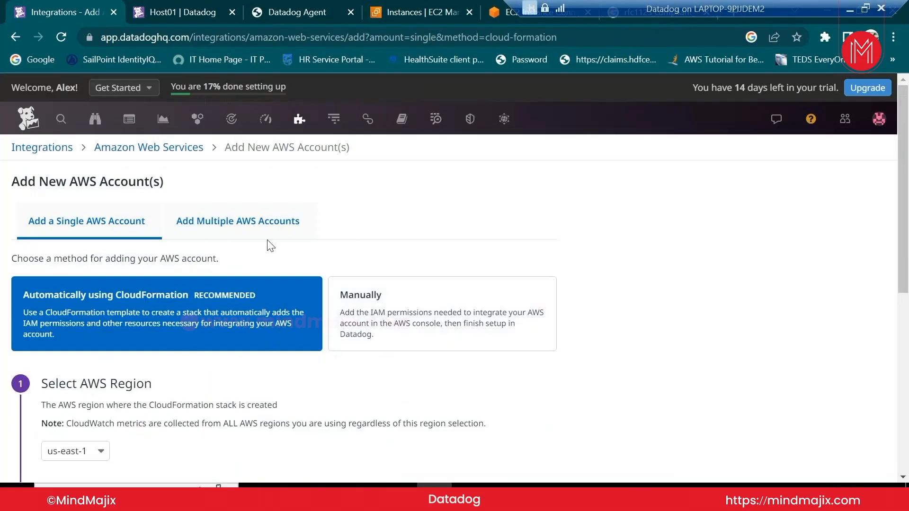
pyautogui.click(236, 222)
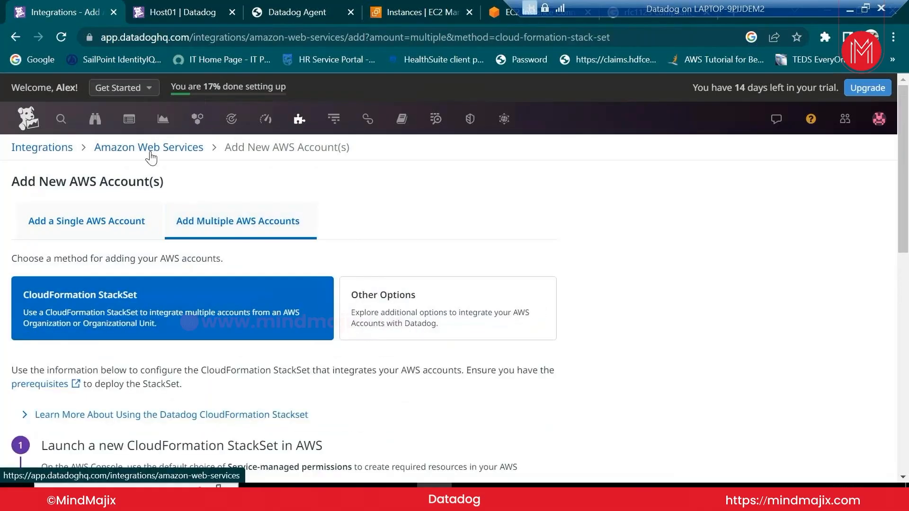
pyautogui.moveTo(334, 119)
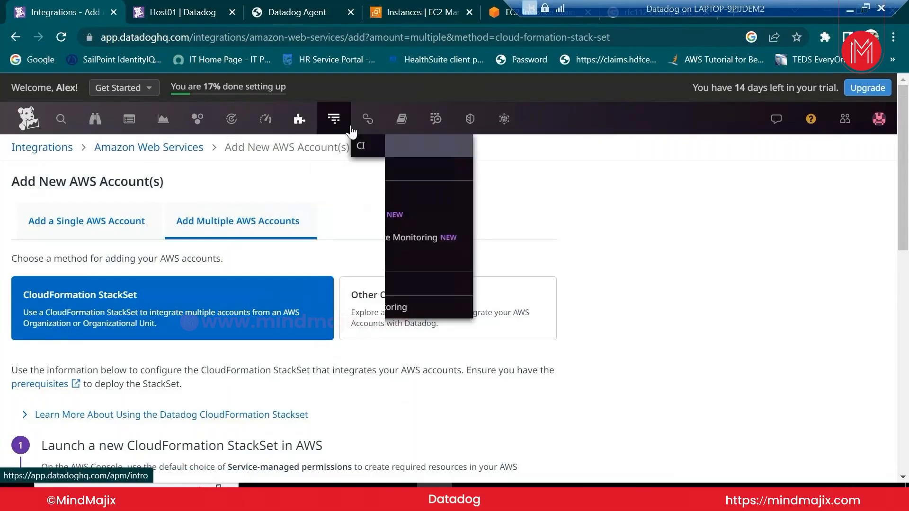
# Reopen the Integrations catalog, search it for 'docker', then clear the search
pyautogui.moveTo(267, 122)
pyautogui.moveTo(299, 119)
pyautogui.click(306, 166)
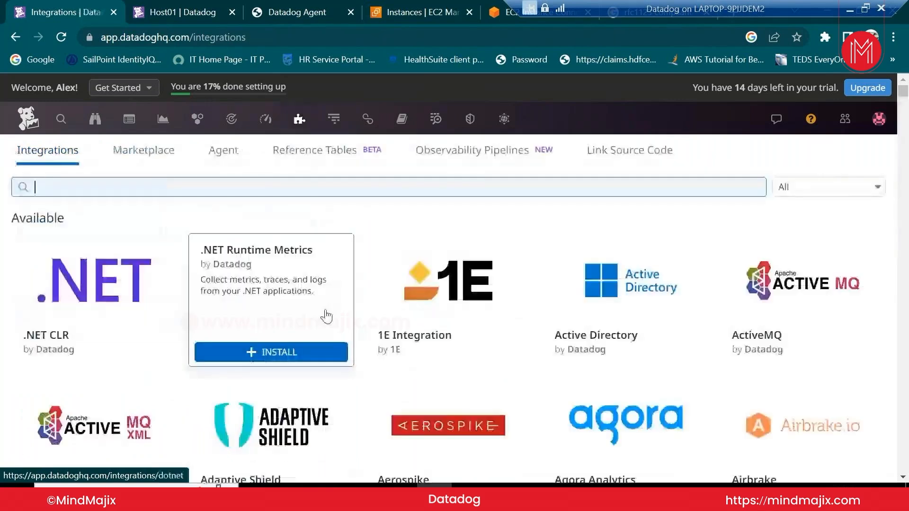
pyautogui.scroll(-5, 544, 386)
pyautogui.scroll(5, 547, 387)
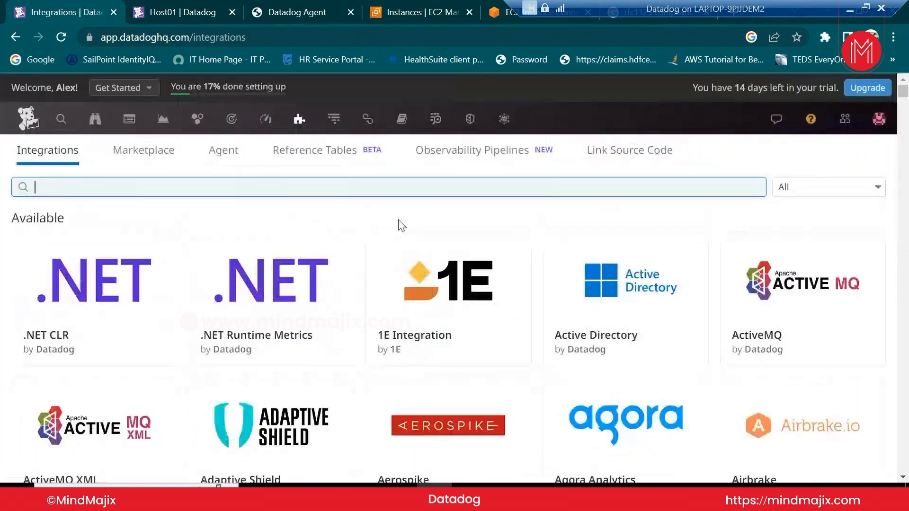
pyautogui.write('d')
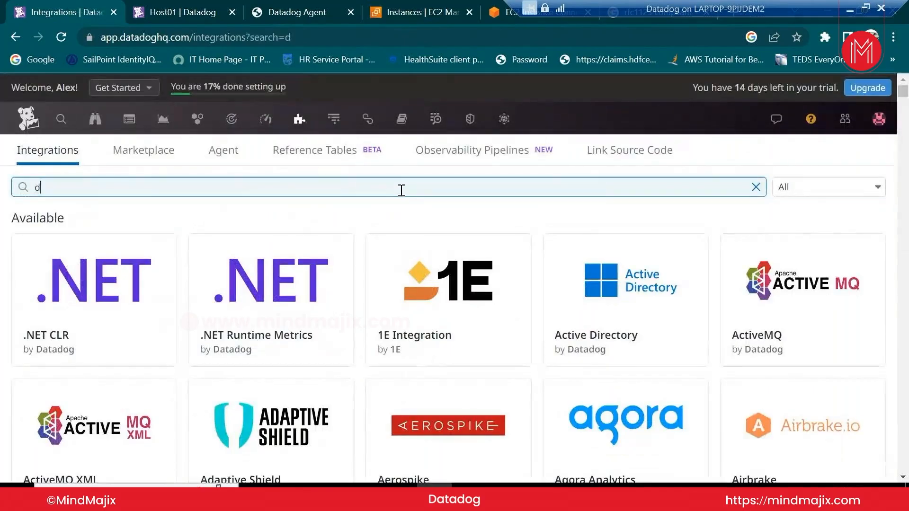
pyautogui.write('ocker')
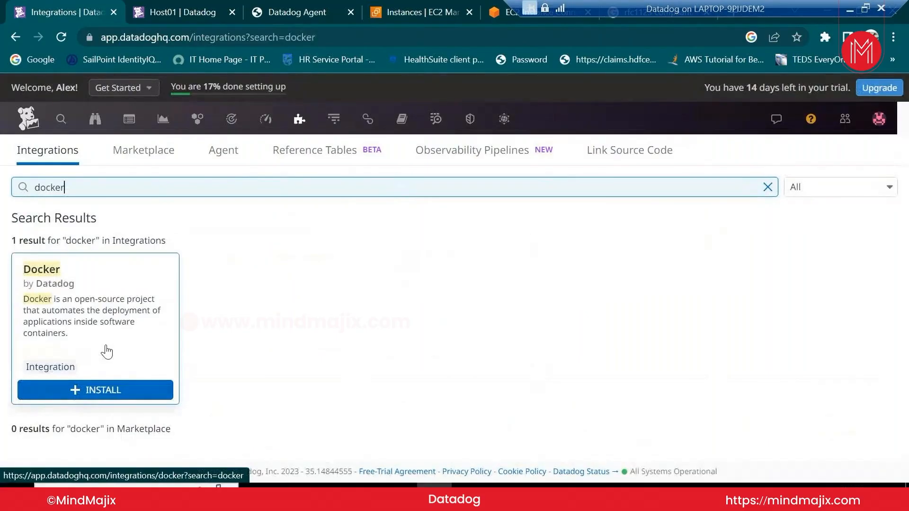
pyautogui.click(767, 188)
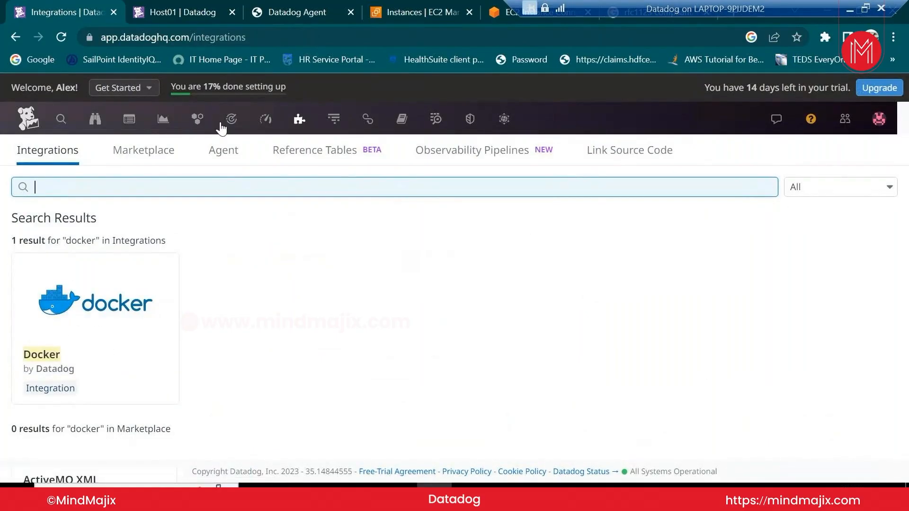
pyautogui.moveTo(229, 123)
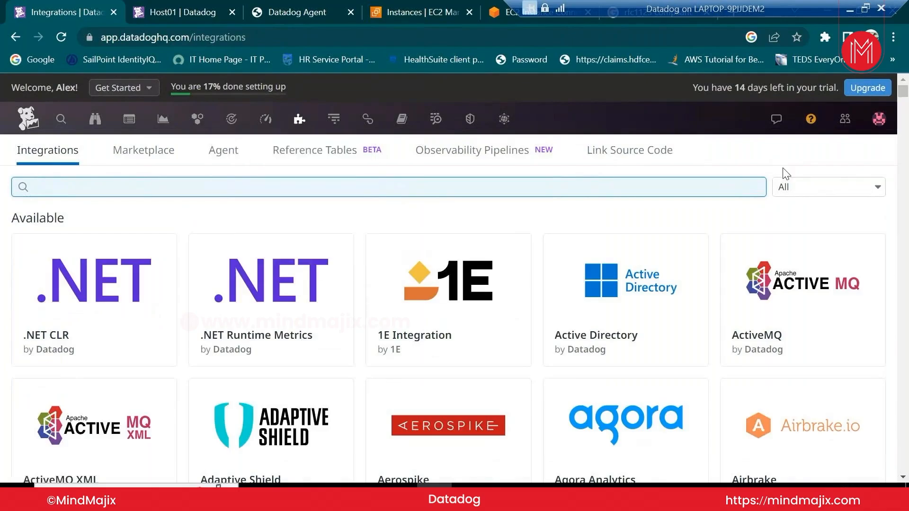
pyautogui.click(783, 152)
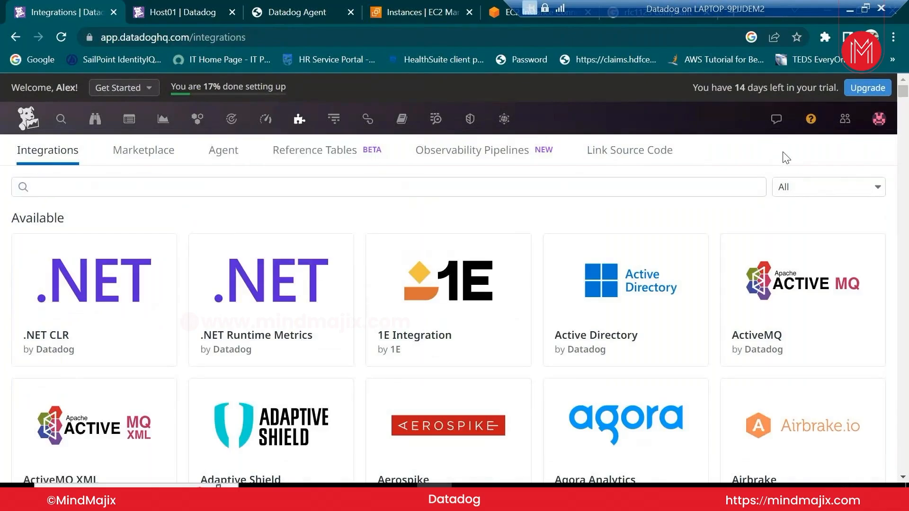
# Search integrations for 'slack', view Slack's installation instructions, then close the dialog
pyautogui.click(400, 195)
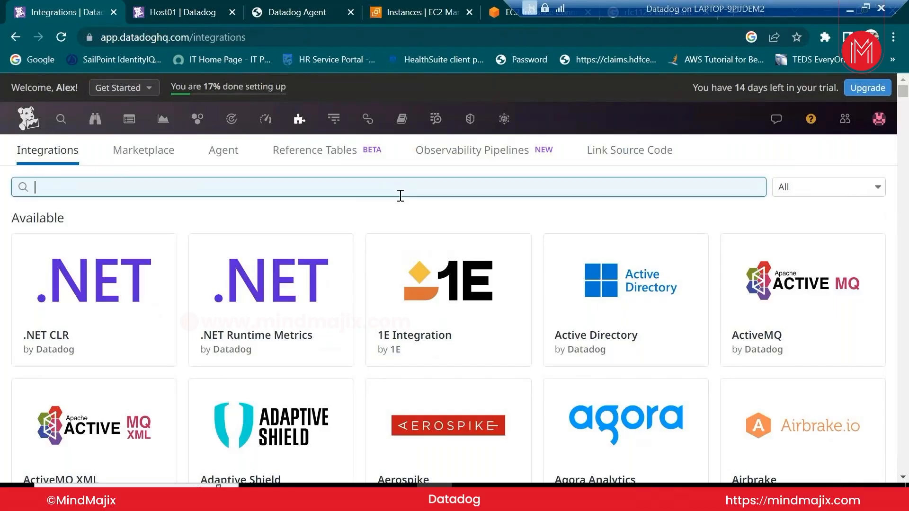
pyautogui.write('slack')
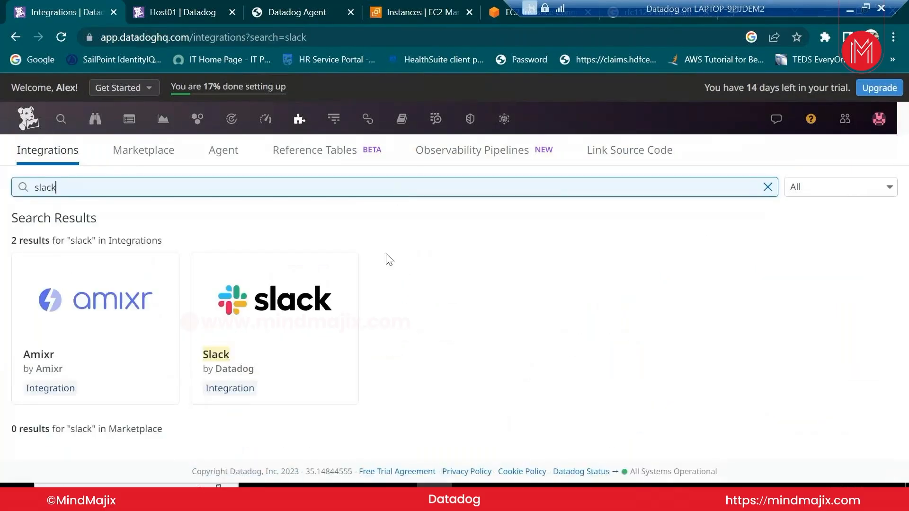
pyautogui.click(315, 317)
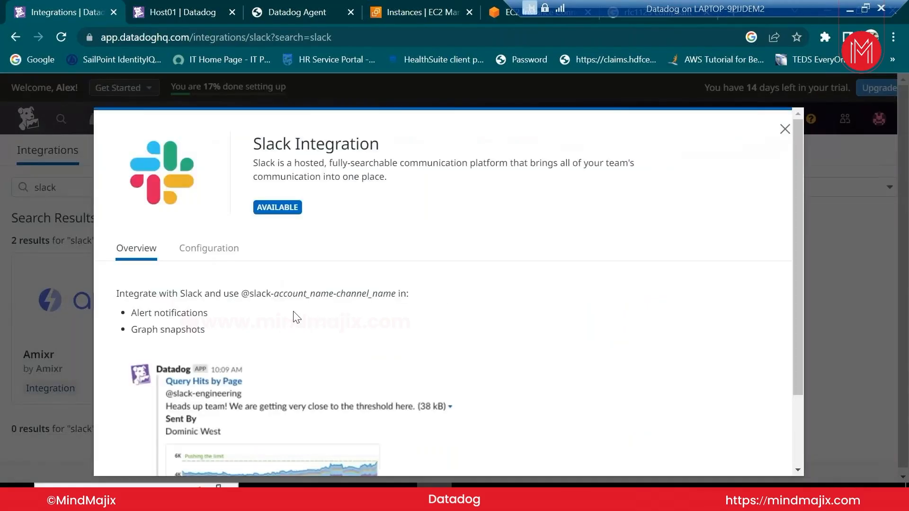
pyautogui.scroll(-2, 299, 317)
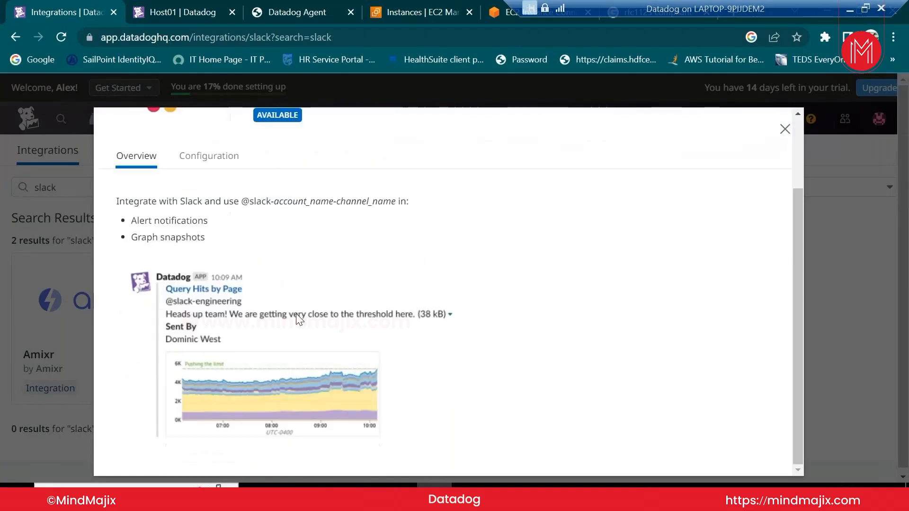
pyautogui.click(209, 157)
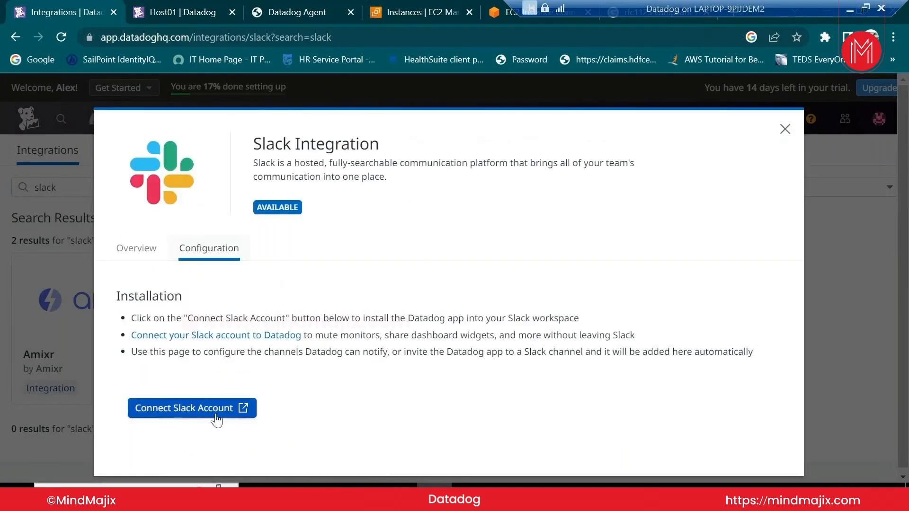
pyautogui.moveTo(746, 8); pyautogui.dragTo(244, 8)
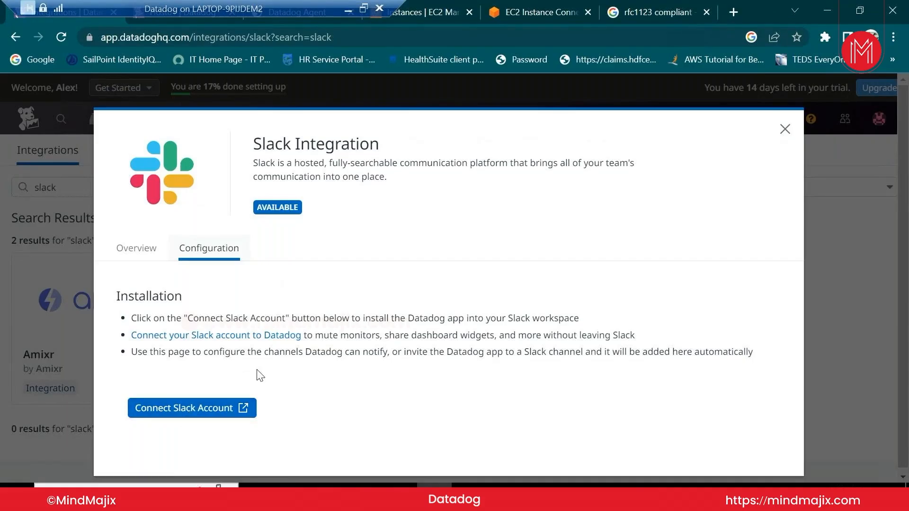
pyautogui.click(784, 130)
# Replace the search with 'serviceno' and open the ServiceNow integration
pyautogui.doubleClick(38, 189)
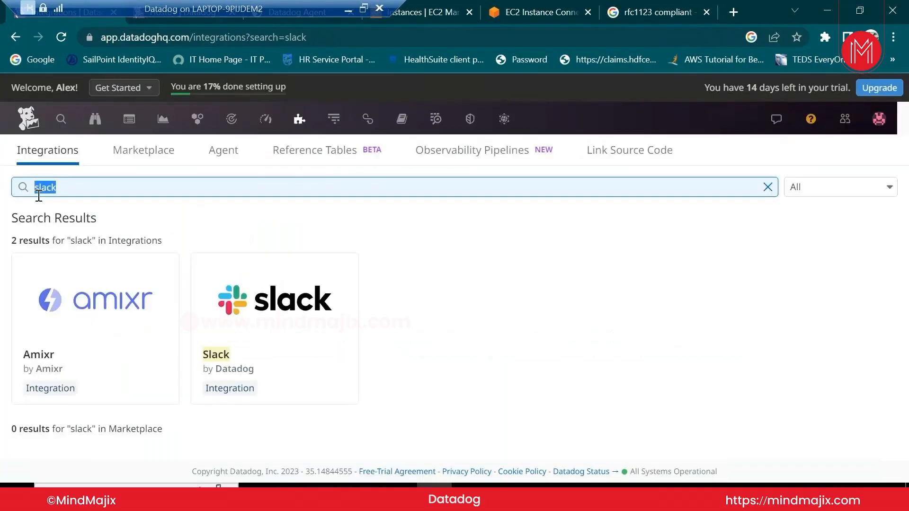
pyautogui.write('ser')
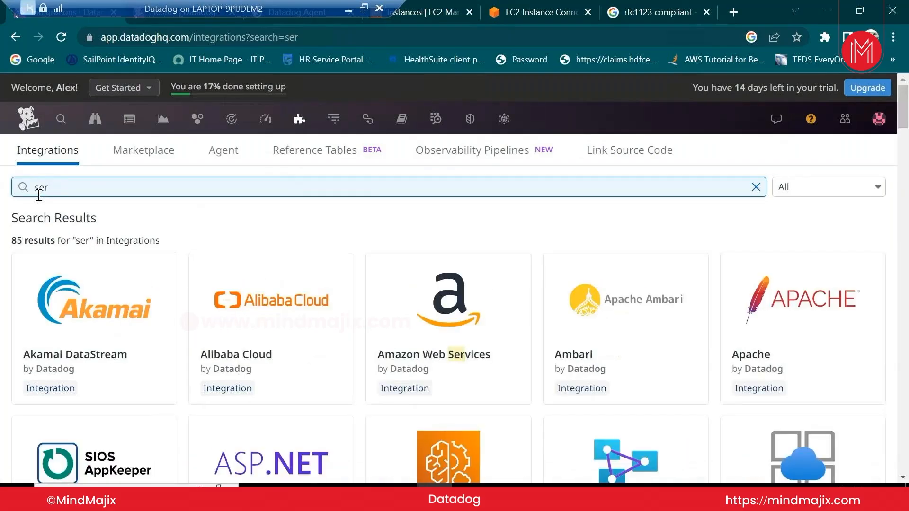
pyautogui.write('rvic')
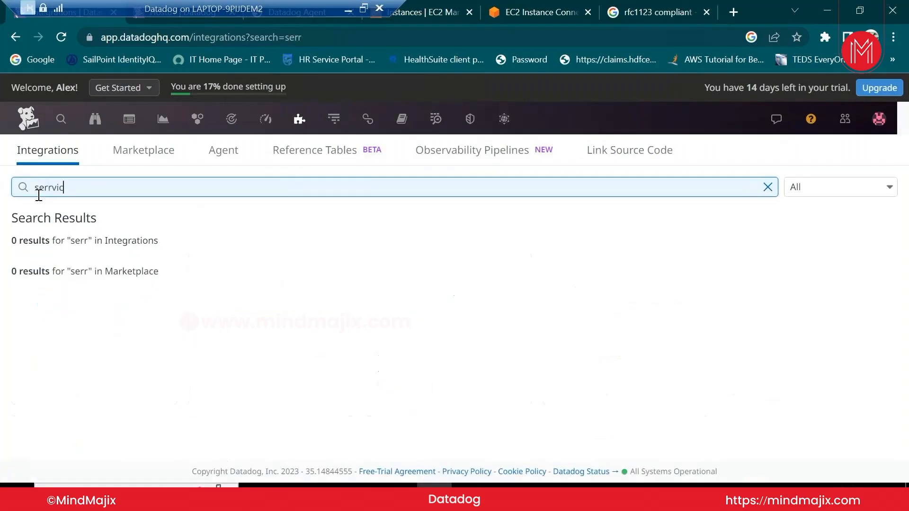
pyautogui.press('BackSpace')
pyautogui.press('BackSpace')
pyautogui.press('BackSpace')
pyautogui.press('BackSpace')
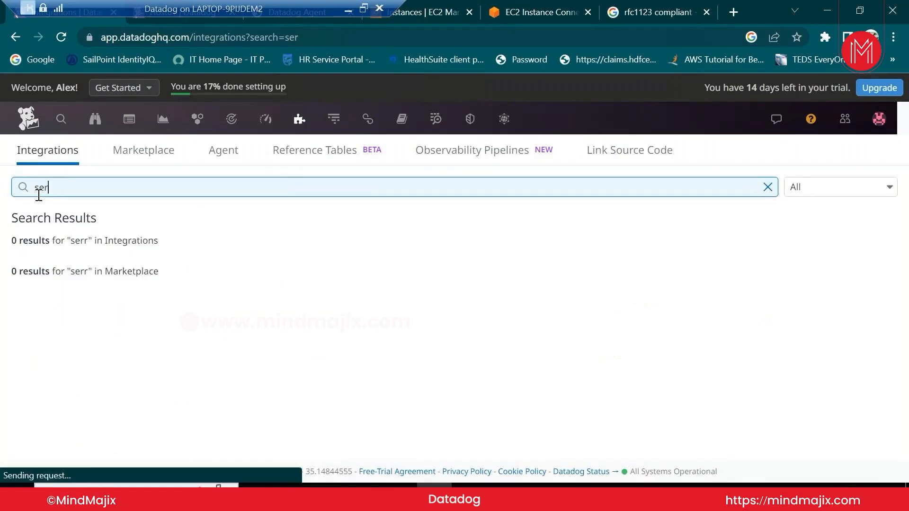
pyautogui.write('viceno')
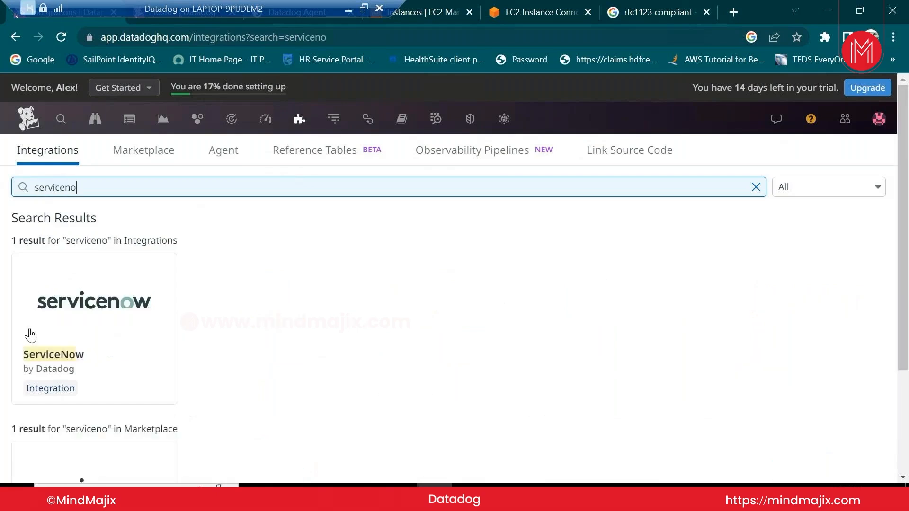
pyautogui.moveTo(107, 336)
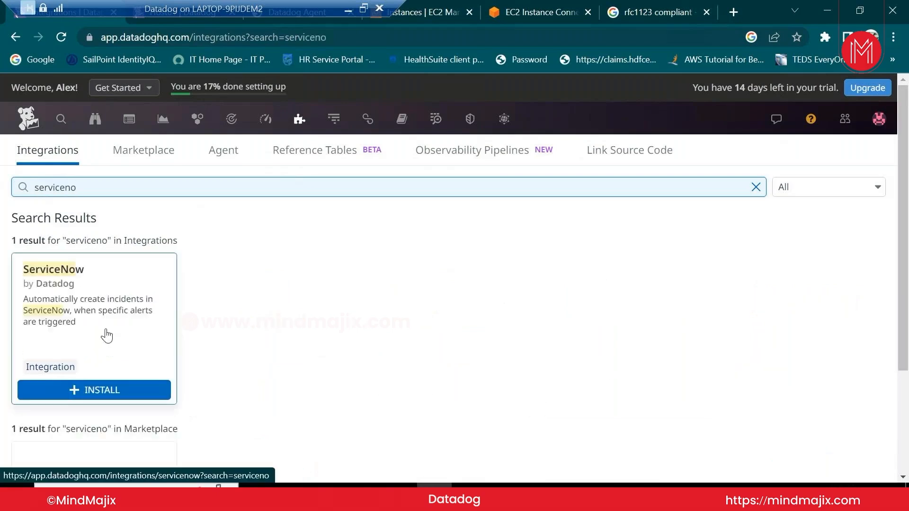
pyautogui.click(106, 392)
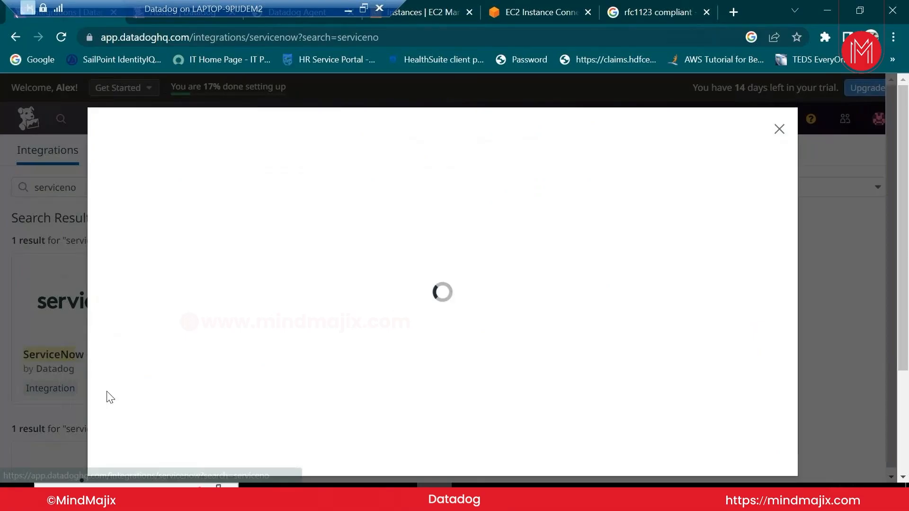
# Look over ServiceNow's Configuration tab and its form for adding a new instance
pyautogui.click(212, 250)
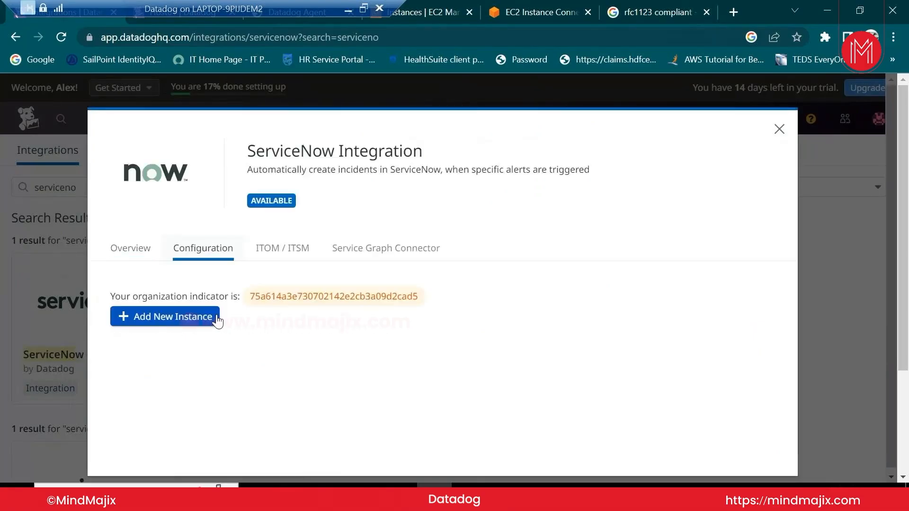
pyautogui.click(175, 319)
pyautogui.click(235, 379)
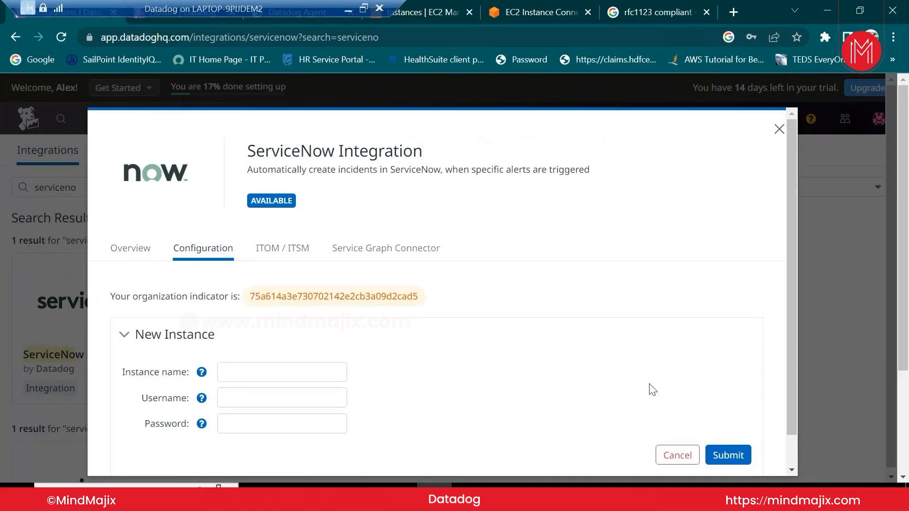
pyautogui.scroll(-1, 791, 430)
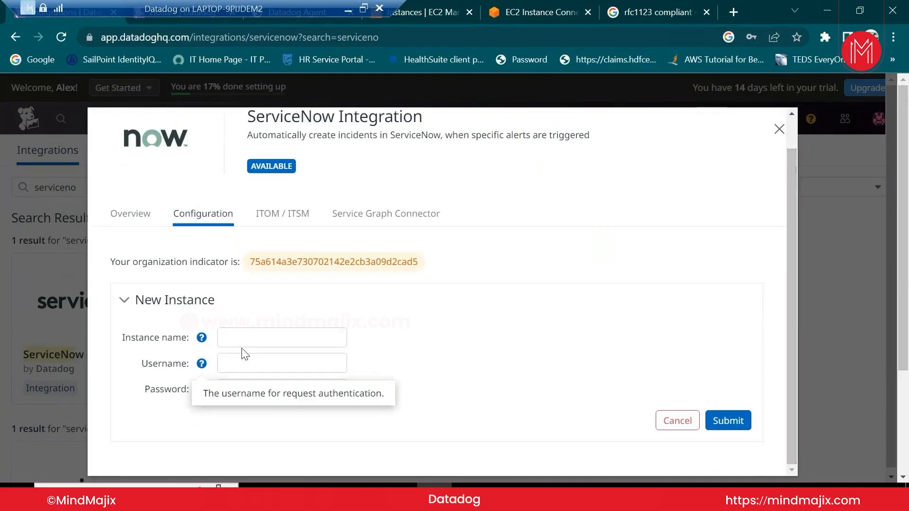
pyautogui.moveTo(186, 340)
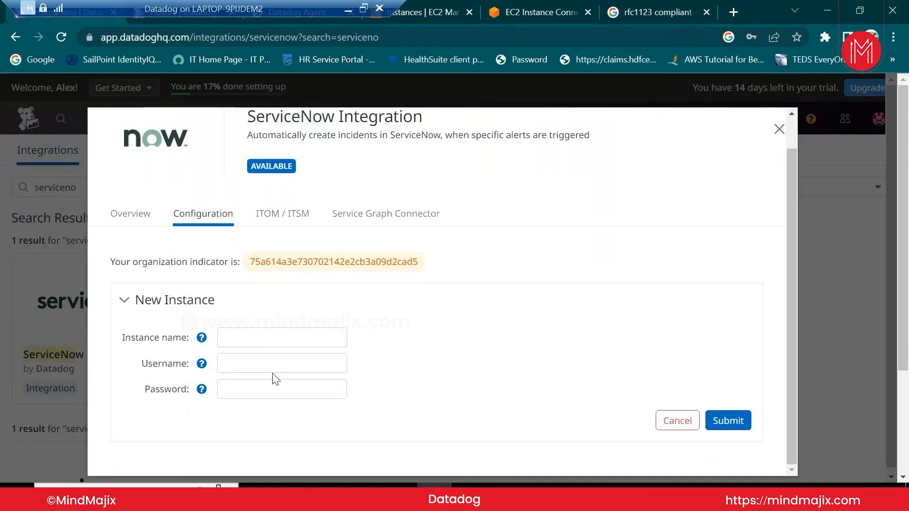
# Browse ServiceNow's ITOM/ITSM, Service Graph Connector and Overview sections, then close the dialog
pyautogui.click(286, 220)
pyautogui.click(386, 248)
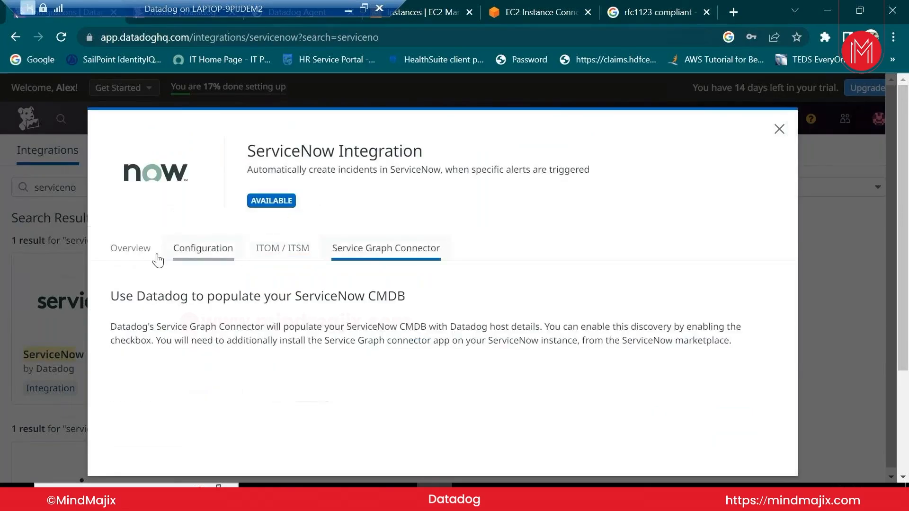
pyautogui.click(119, 255)
pyautogui.click(266, 256)
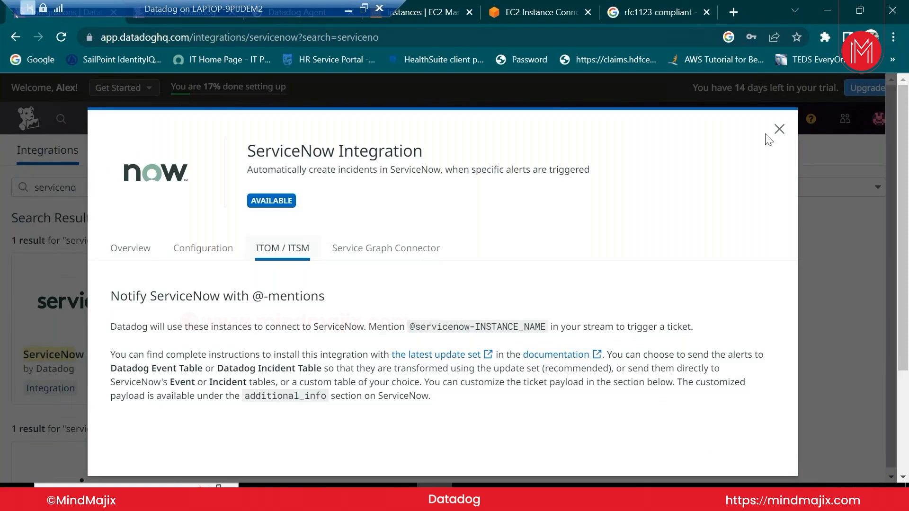
pyautogui.click(779, 128)
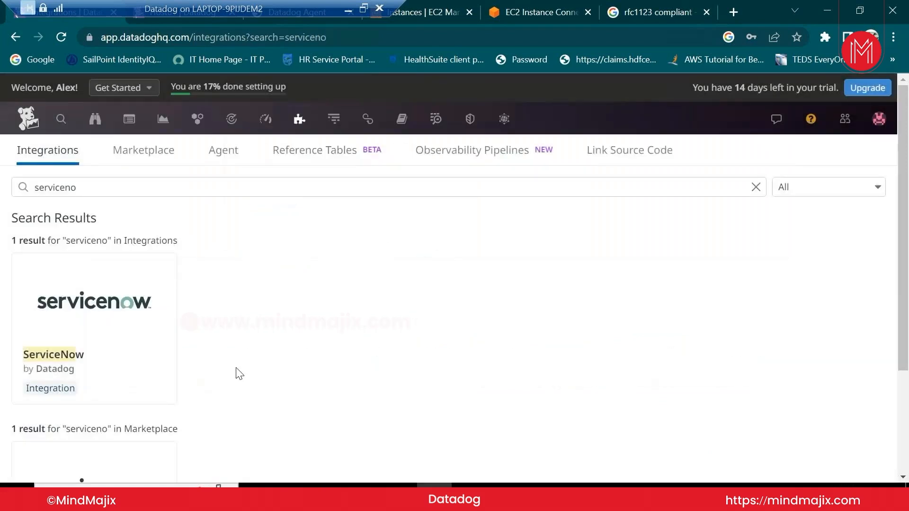
pyautogui.moveTo(202, 127)
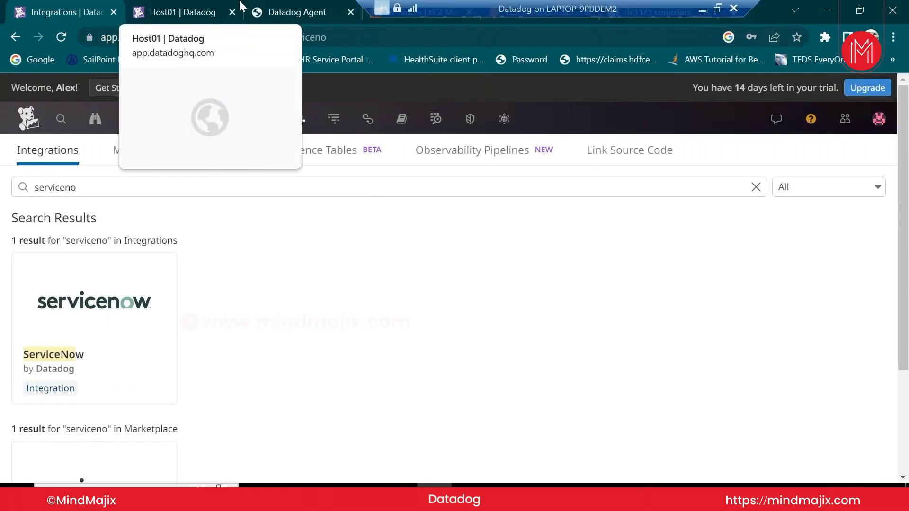
# Review the agent's datadog.yaml settings in the local Datadog Agent Manager
pyautogui.click(199, 6)
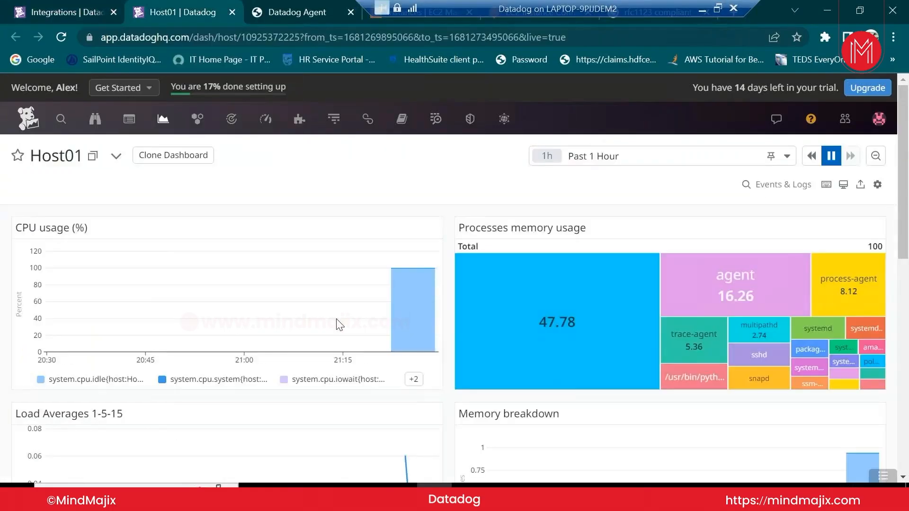
pyautogui.click(296, 12)
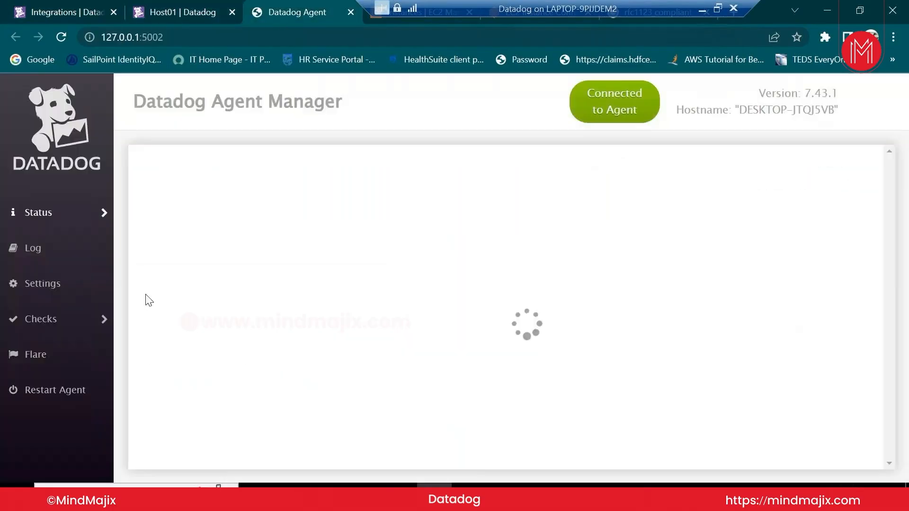
pyautogui.click(71, 288)
pyautogui.scroll(-11, 400, 359)
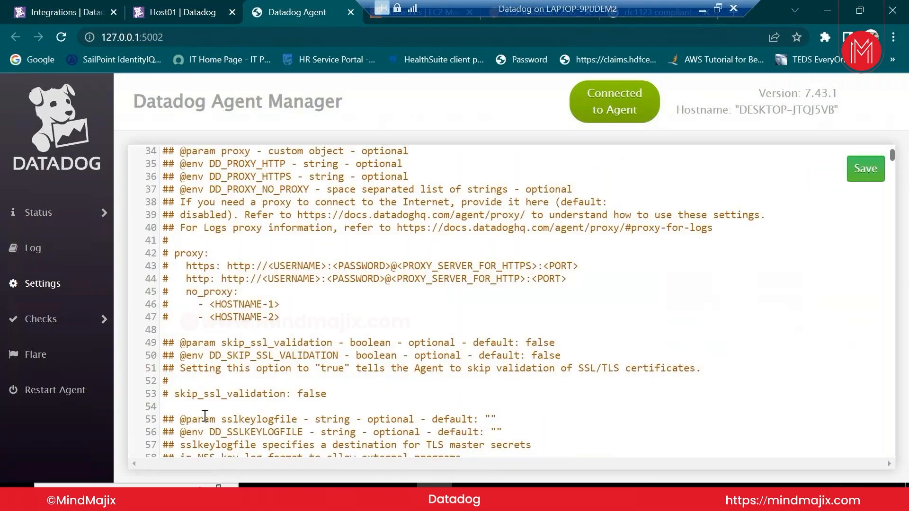
pyautogui.scroll(-6, 292, 400)
pyautogui.scroll(-2, 292, 400)
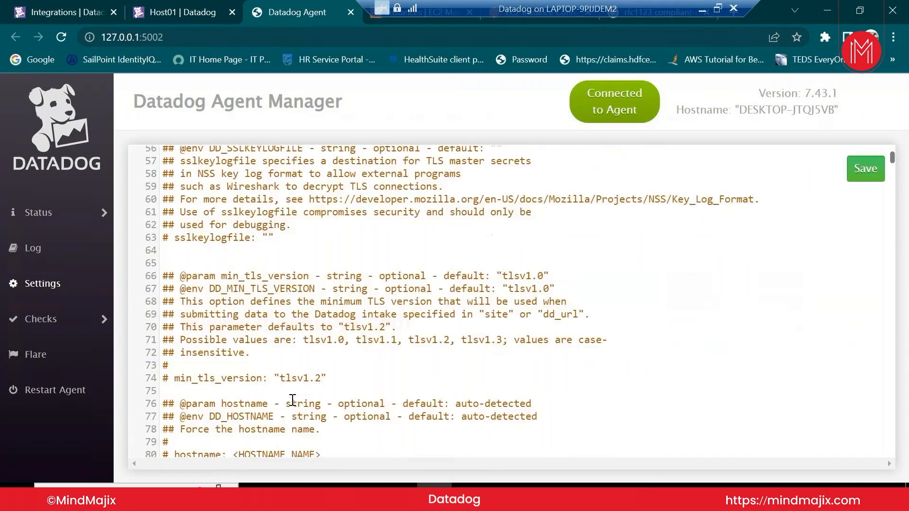
pyautogui.scroll(-6, 292, 400)
pyautogui.scroll(-6, 292, 400)
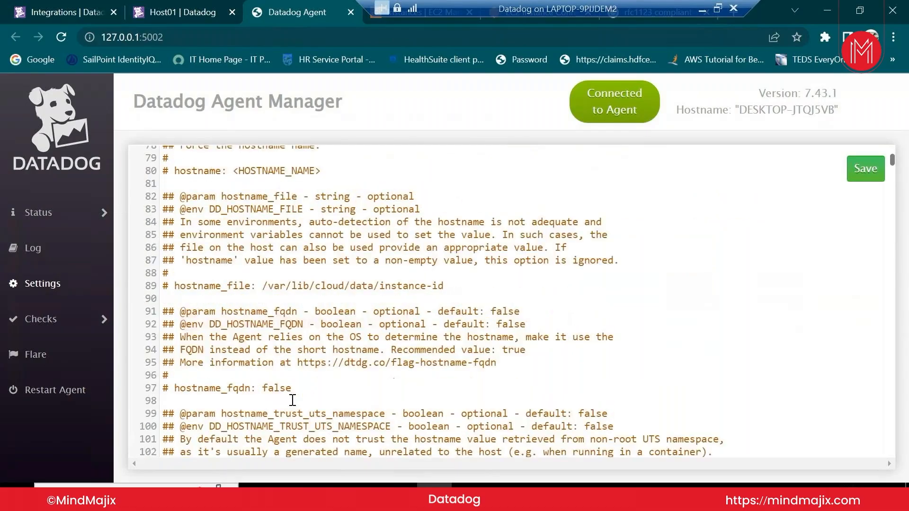
pyautogui.scroll(2, 292, 400)
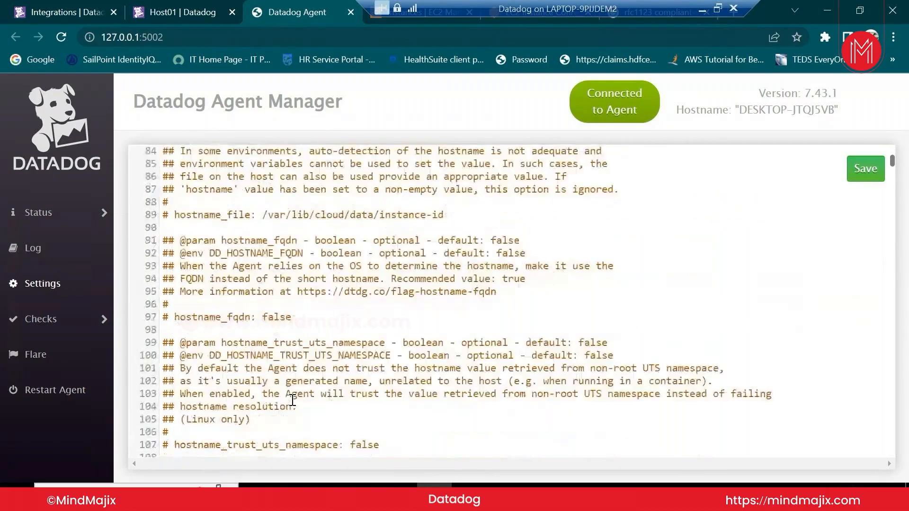
pyautogui.scroll(6, 292, 400)
# View the agent's Agent.log, then return to the Datadog web app
pyautogui.moveTo(64, 218)
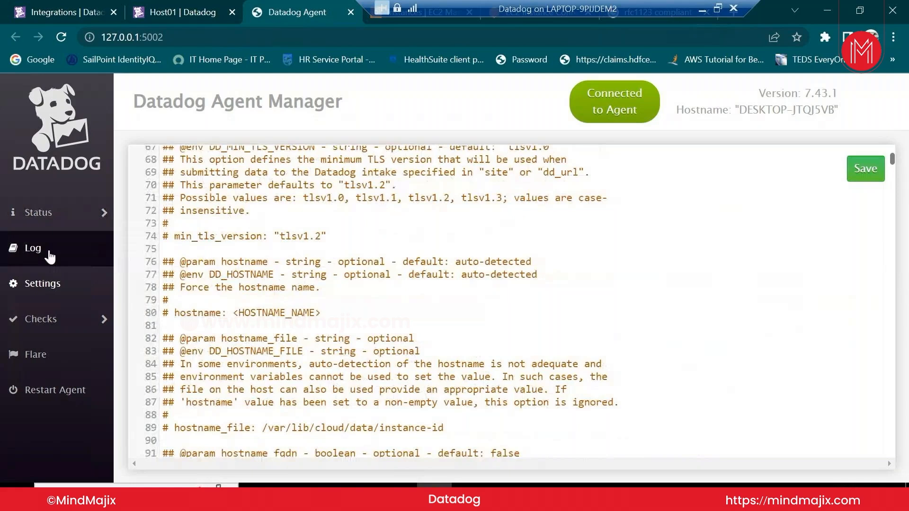
pyautogui.click(50, 255)
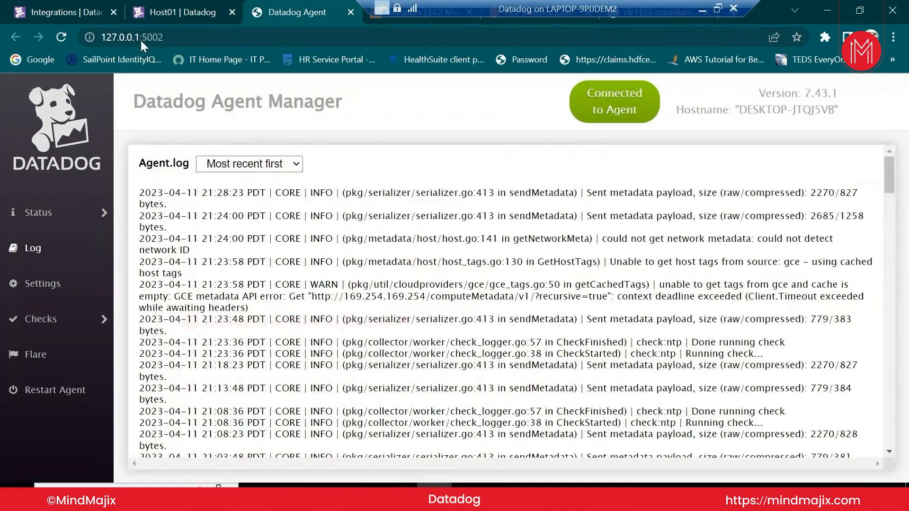
pyautogui.click(79, 12)
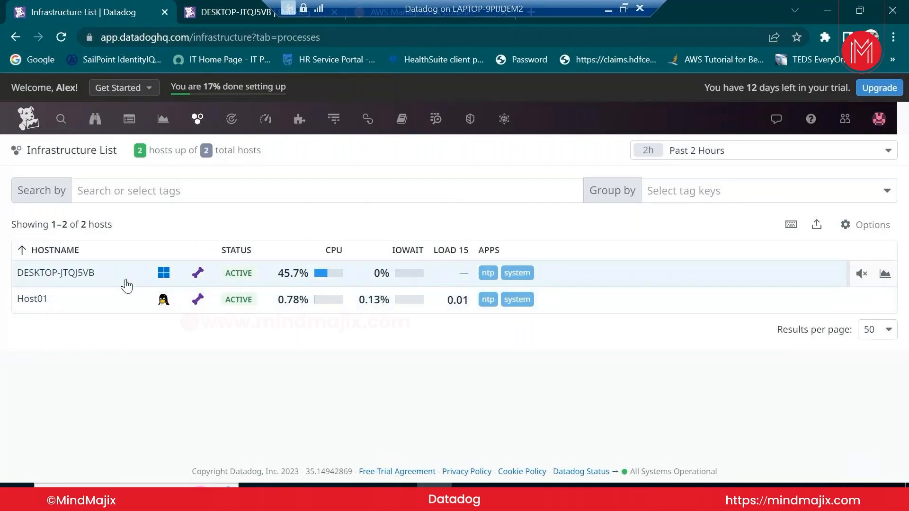
# Inspect DESKTOP-JTQJ5VB's Host Info, Metrics, Containers, Processes, Logs and Traces tabs: 424 logs, no traces
pyautogui.click(90, 275)
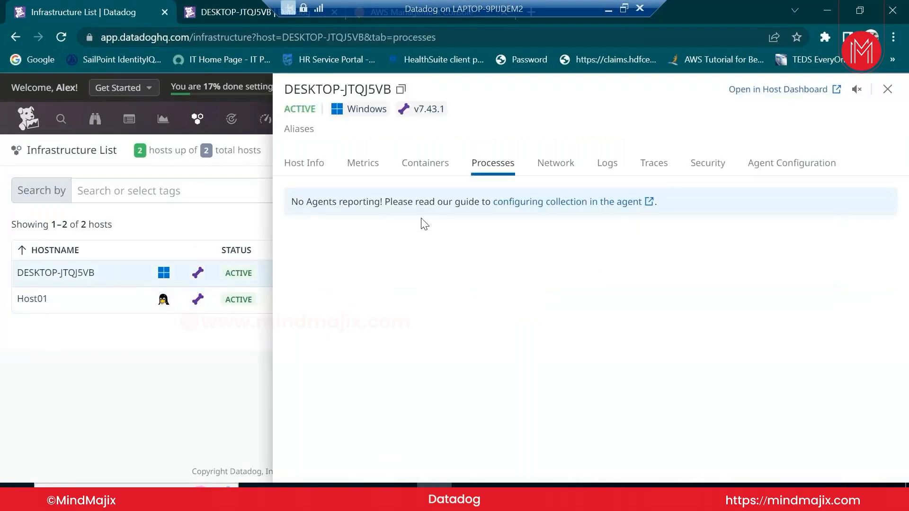
pyautogui.click(312, 162)
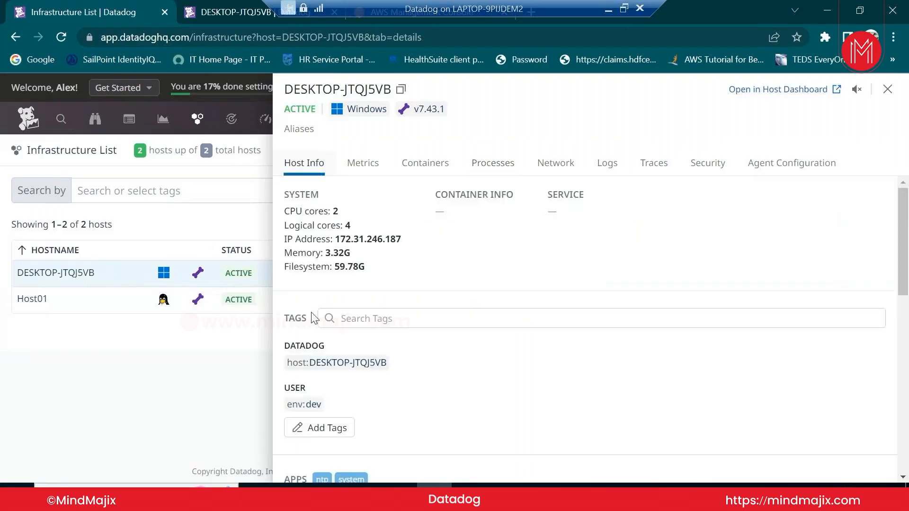
pyautogui.click(373, 176)
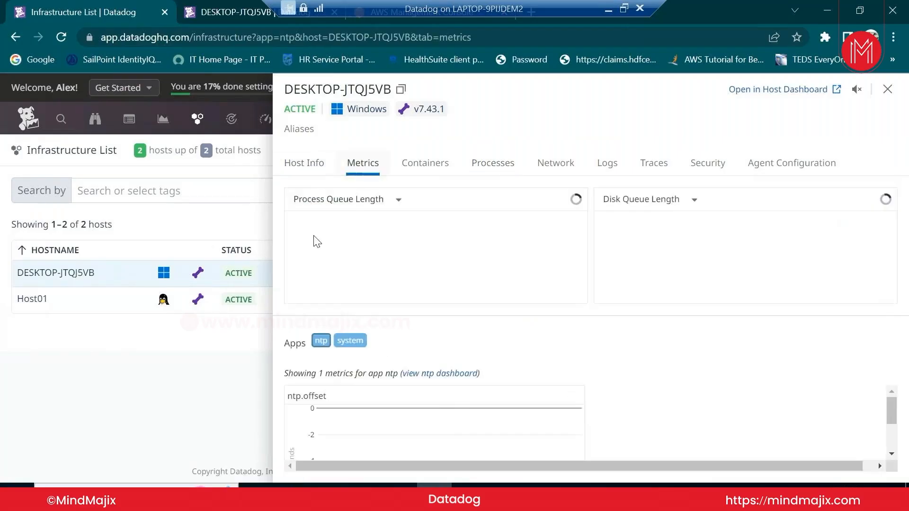
pyautogui.click(444, 171)
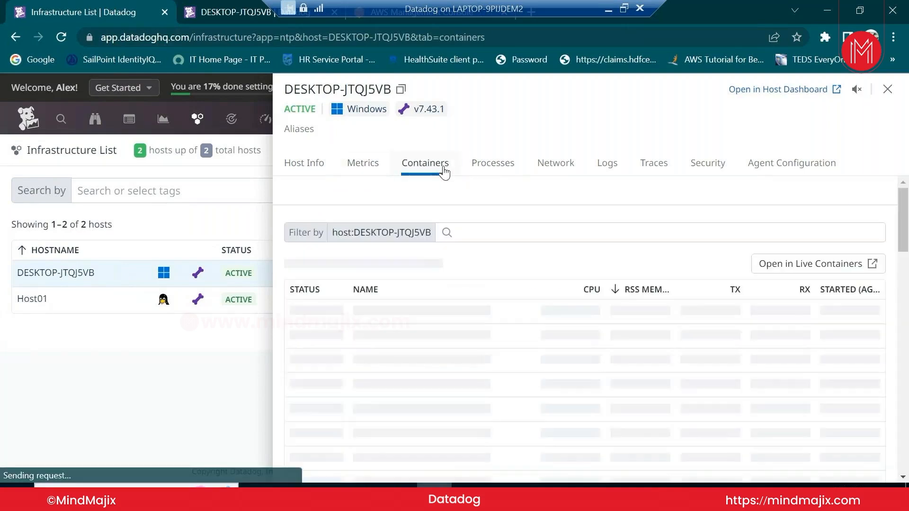
pyautogui.click(492, 167)
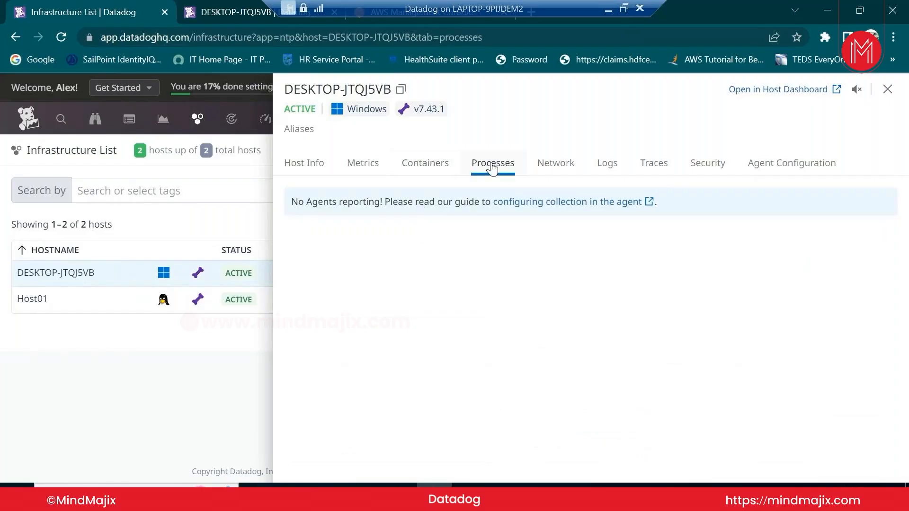
pyautogui.click(604, 164)
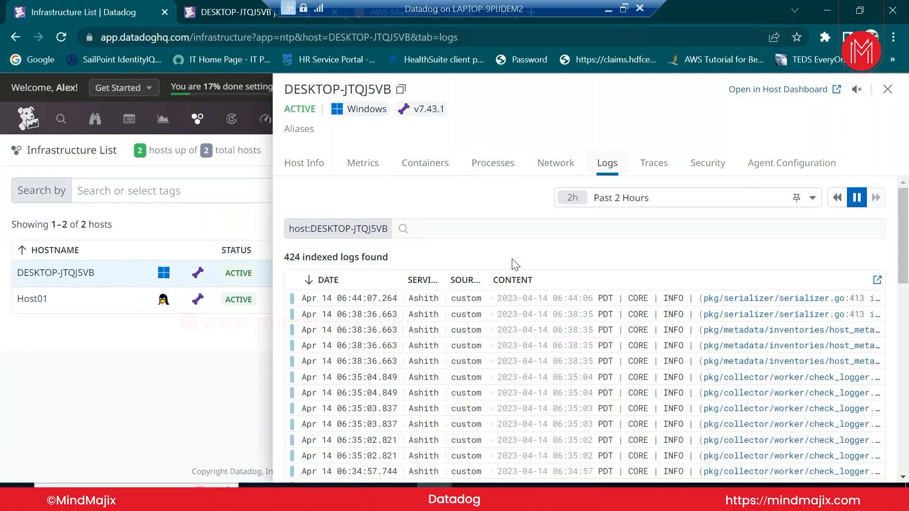
pyautogui.click(654, 166)
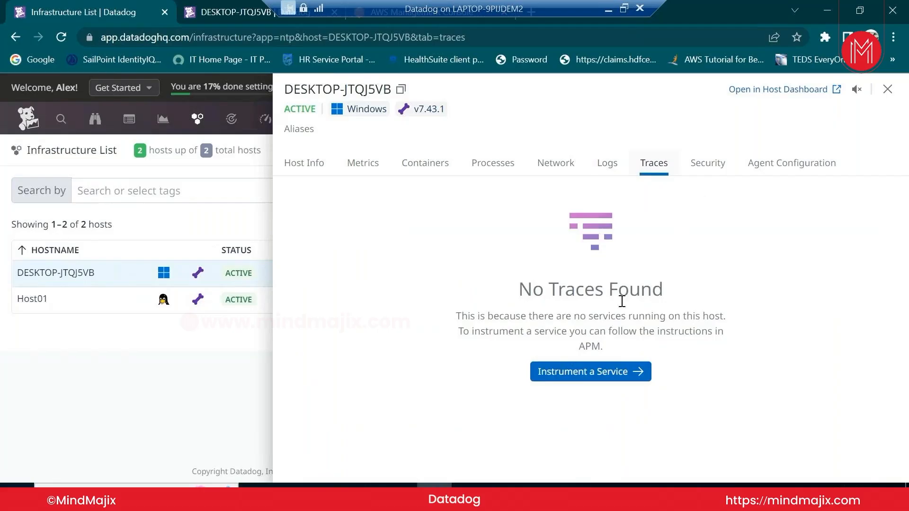
pyautogui.click(48, 305)
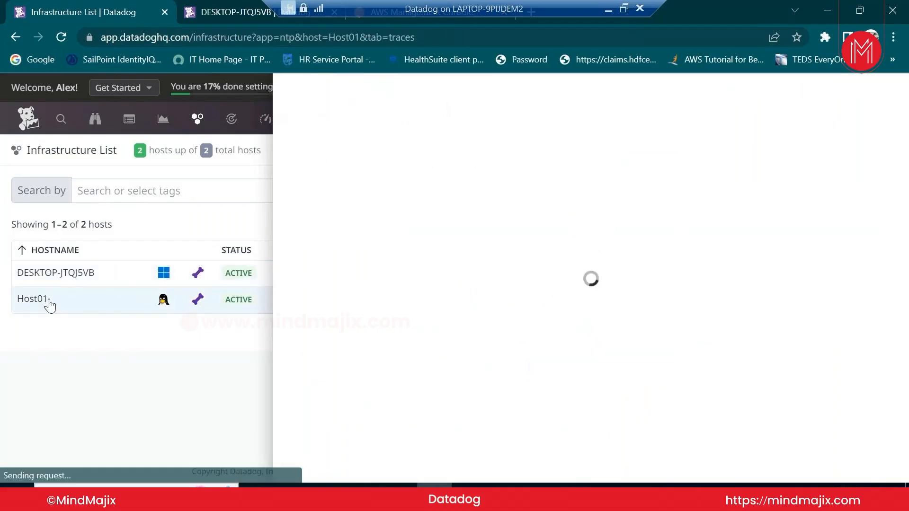
# Check Host01's Host Info, Metrics, Processes, Logs and Traces tabs, then close its panel
pyautogui.click(324, 163)
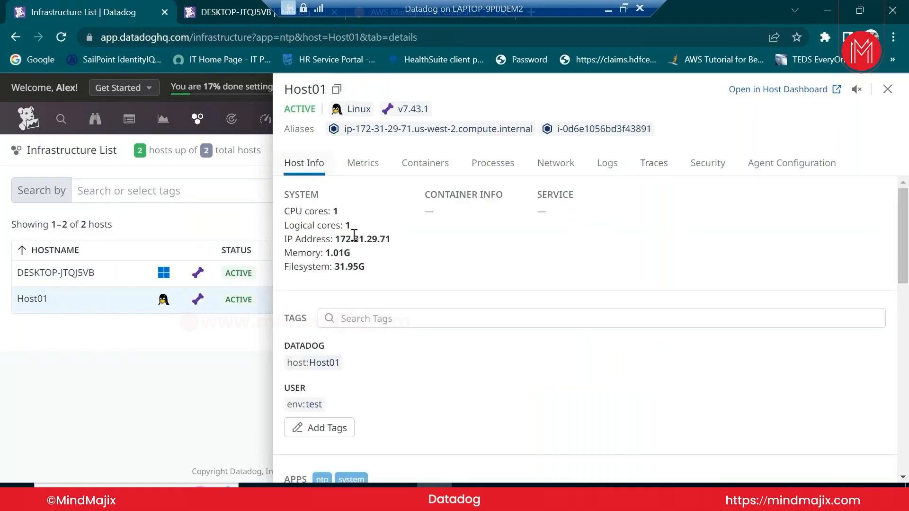
pyautogui.click(377, 174)
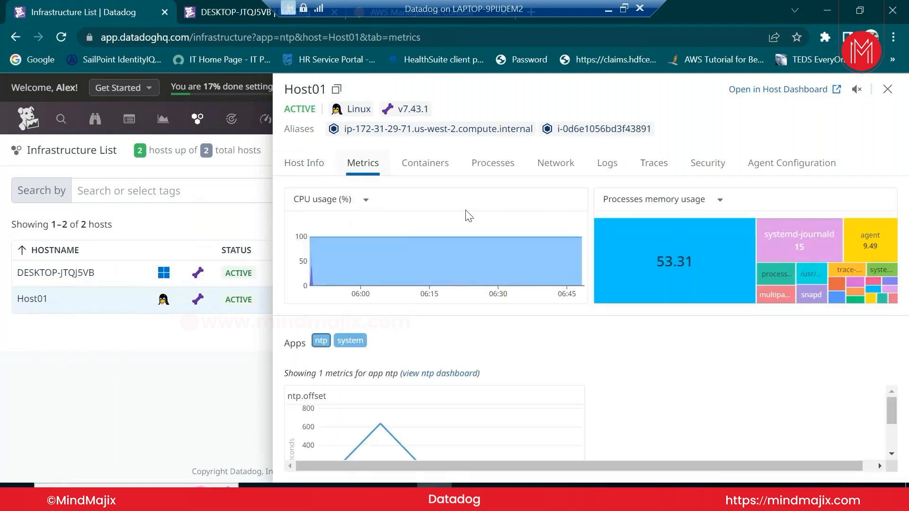
pyautogui.click(516, 175)
pyautogui.click(606, 165)
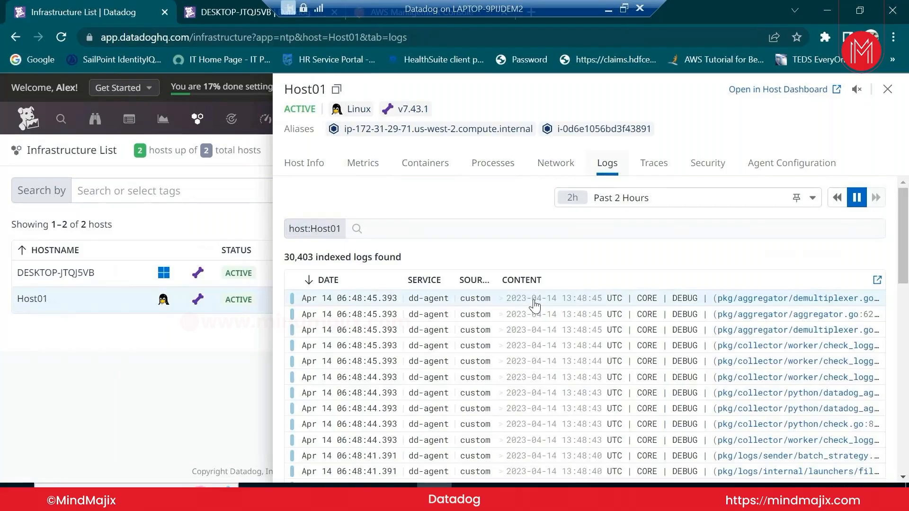
pyautogui.click(655, 169)
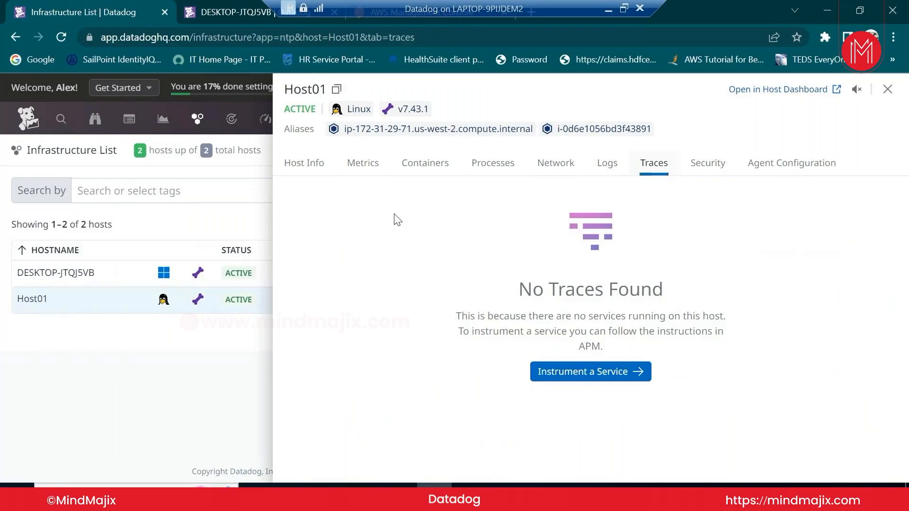
pyautogui.moveTo(299, 119)
pyautogui.click(252, 233)
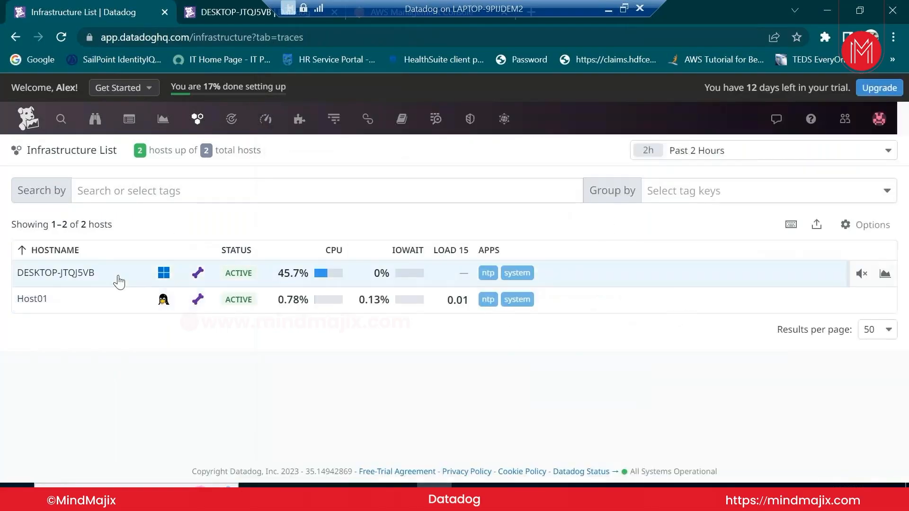
# Reopen DESKTOP-JTQJ5VB and check its Host Info and Processes tabs for reporting agents
pyautogui.click(106, 281)
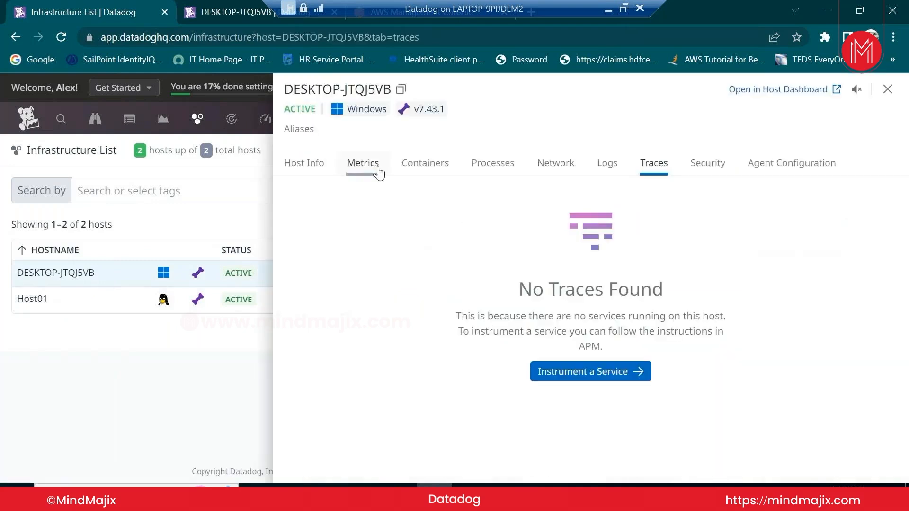
pyautogui.click(320, 170)
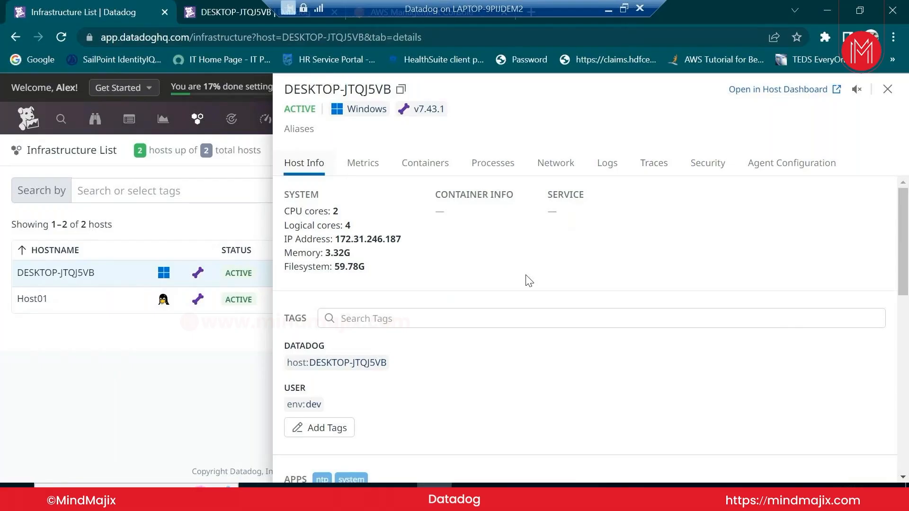
pyautogui.click(490, 172)
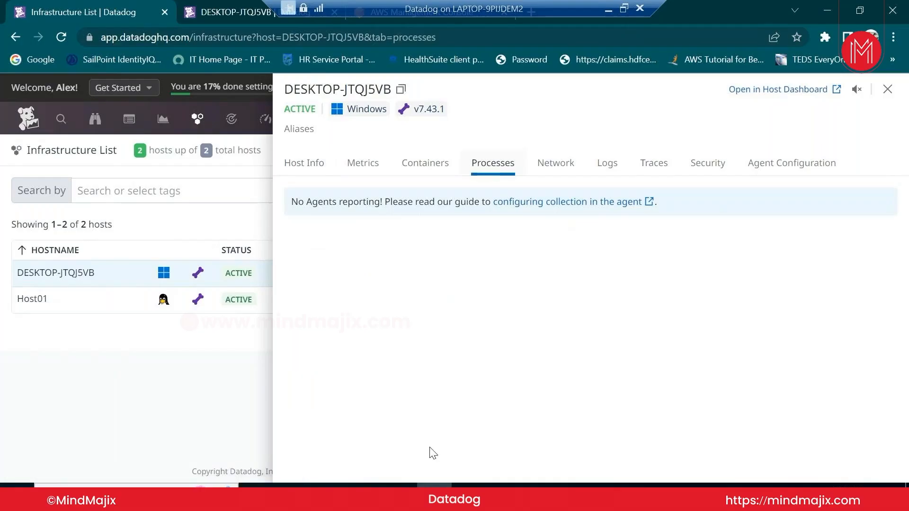
# Launch Task Manager from the taskbar and minimize Chrome to reveal it
pyautogui.rightClick(554, 486)
pyautogui.click(590, 431)
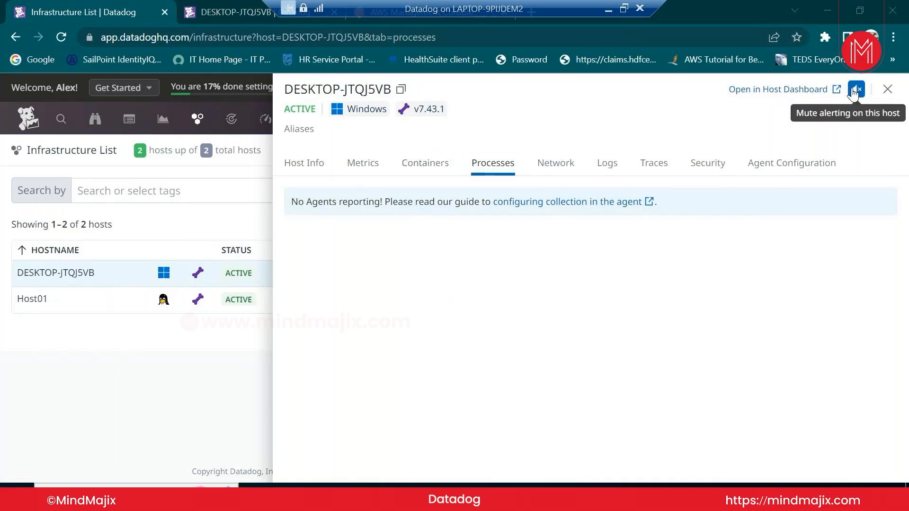
pyautogui.click(829, 12)
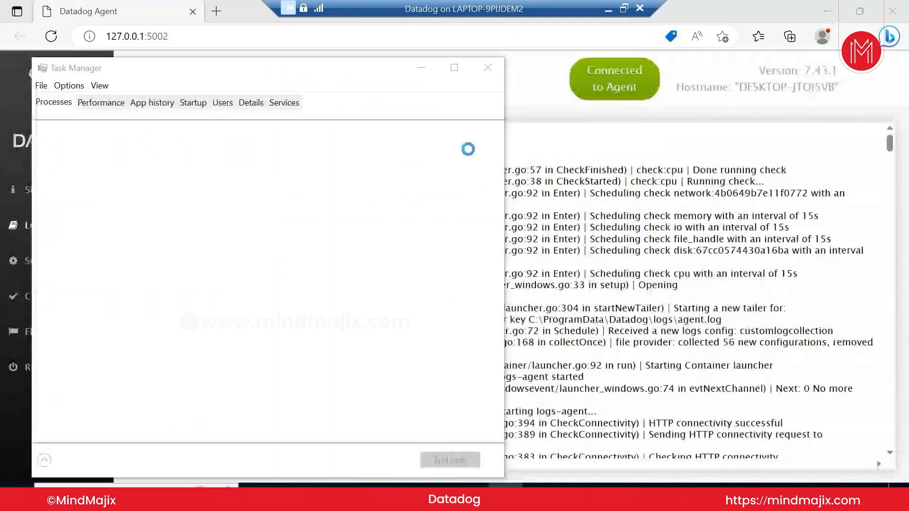
# Maximize Task Manager to inspect the Datadog agent processes, then close it and return to Chrome
pyautogui.click(454, 67)
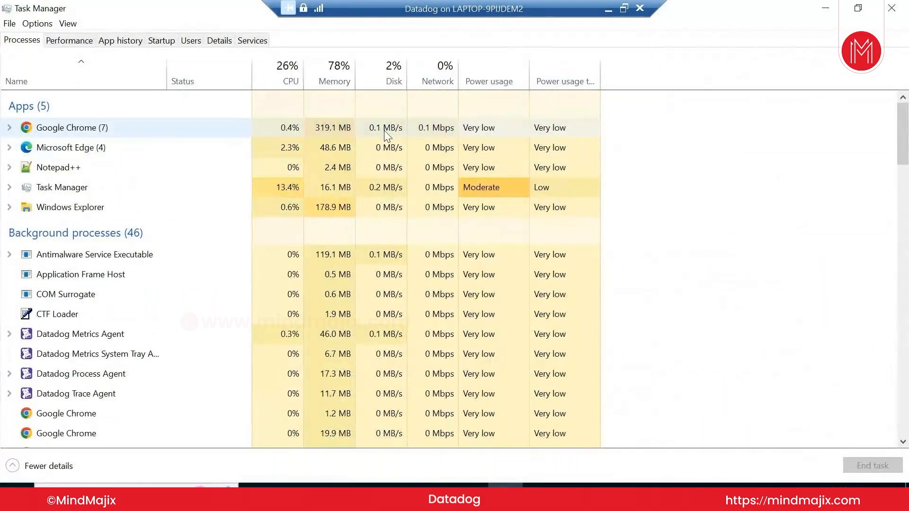
pyautogui.click(888, 14)
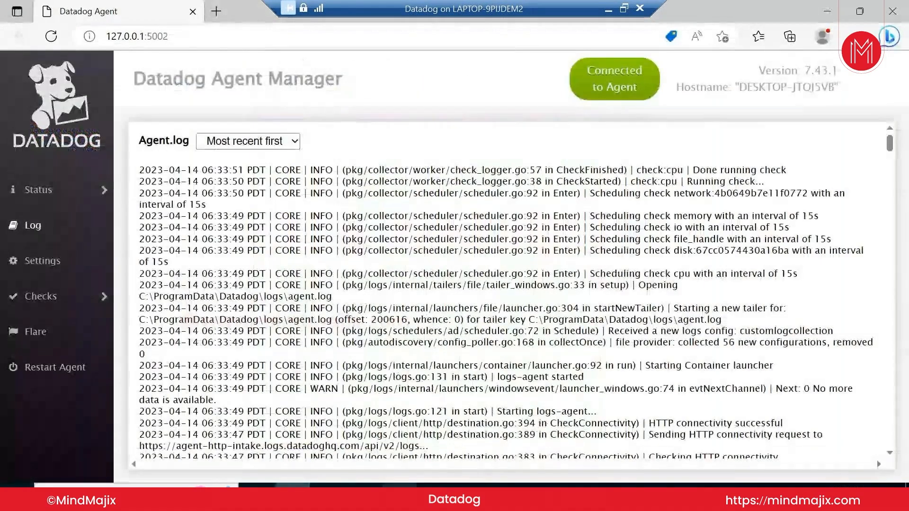
pyautogui.click(431, 475)
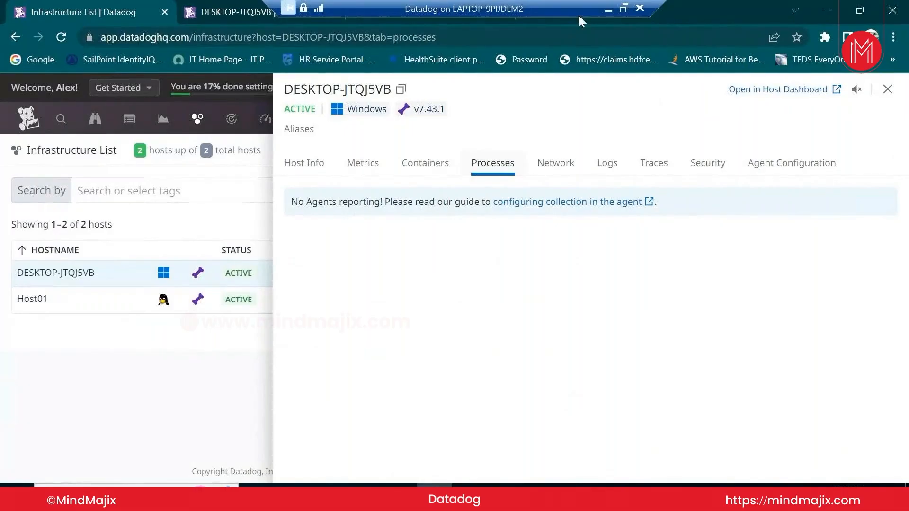
pyautogui.moveTo(578, 13); pyautogui.dragTo(723, 4)
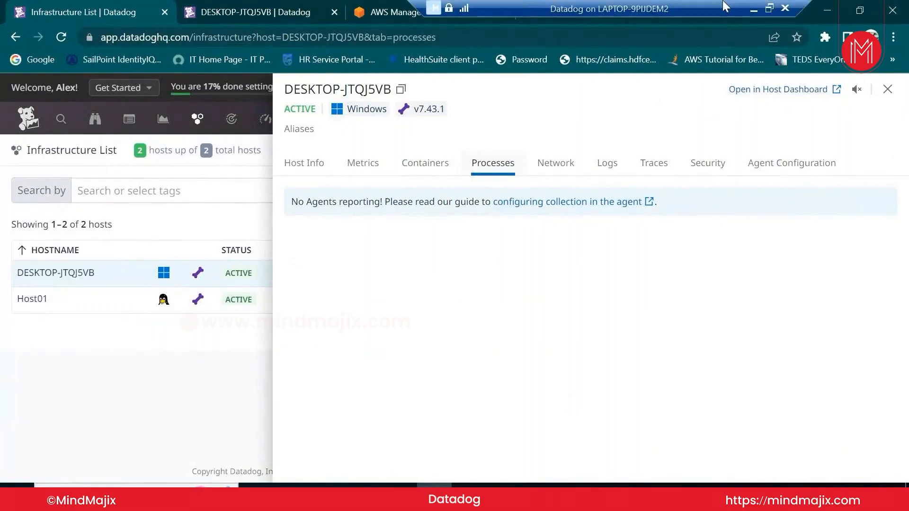
# Open the Live Processes setup guide and highlight its process_config example configuration
pyautogui.click(588, 208)
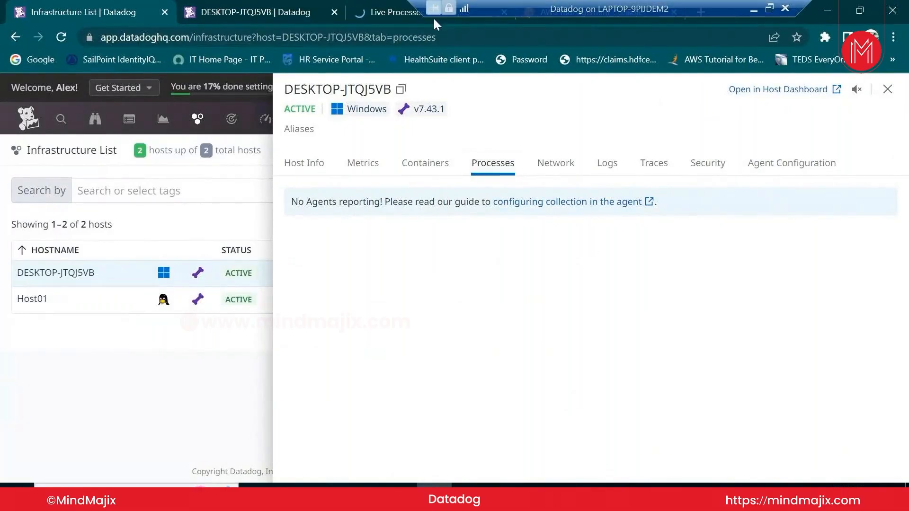
pyautogui.click(410, 18)
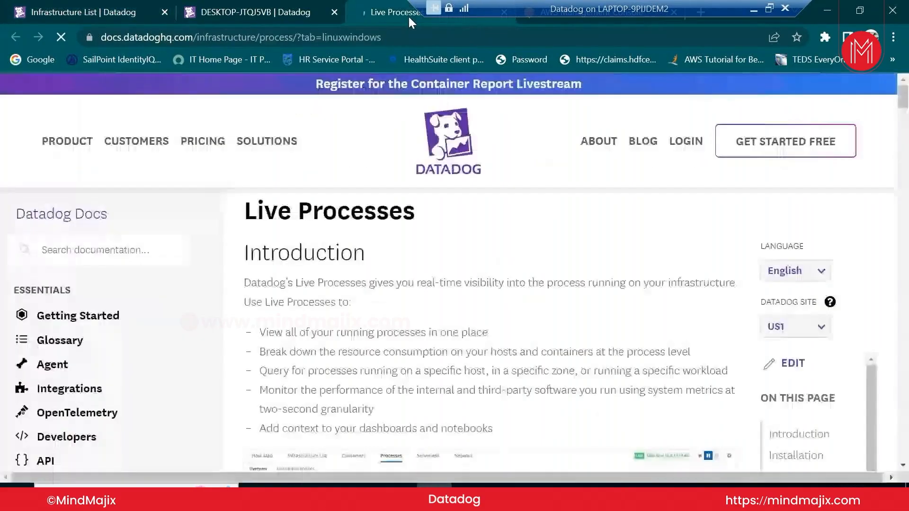
pyautogui.scroll(-6, 396, 326)
pyautogui.scroll(-4, 397, 326)
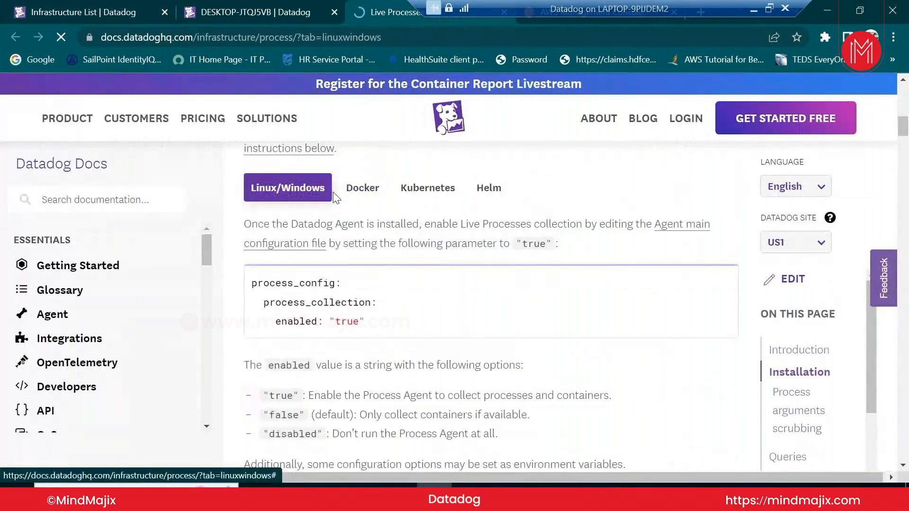
pyautogui.moveTo(251, 283); pyautogui.dragTo(340, 283)
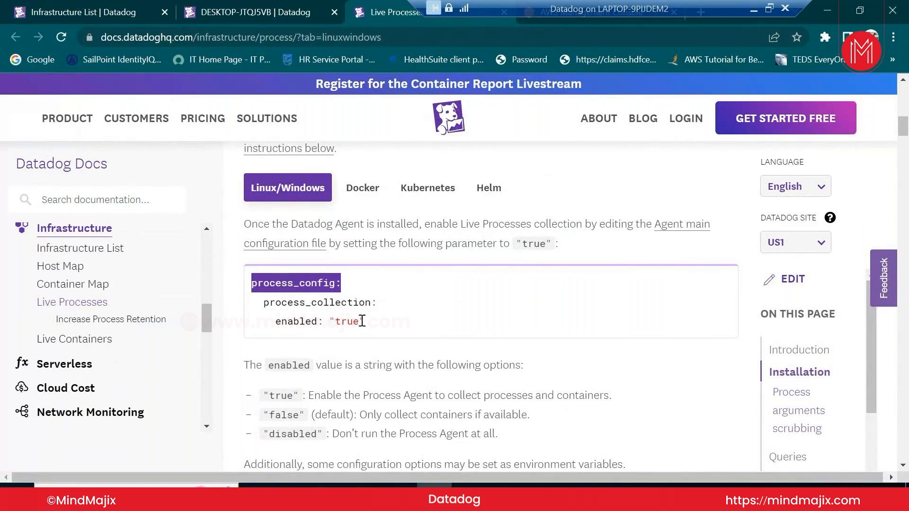
pyautogui.scroll(-3, 361, 324)
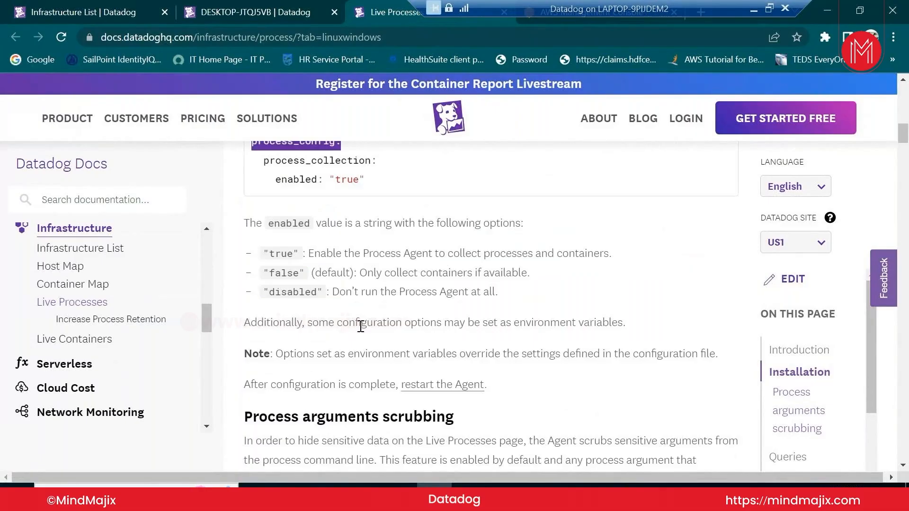
pyautogui.scroll(-3, 361, 327)
pyautogui.scroll(-4, 361, 330)
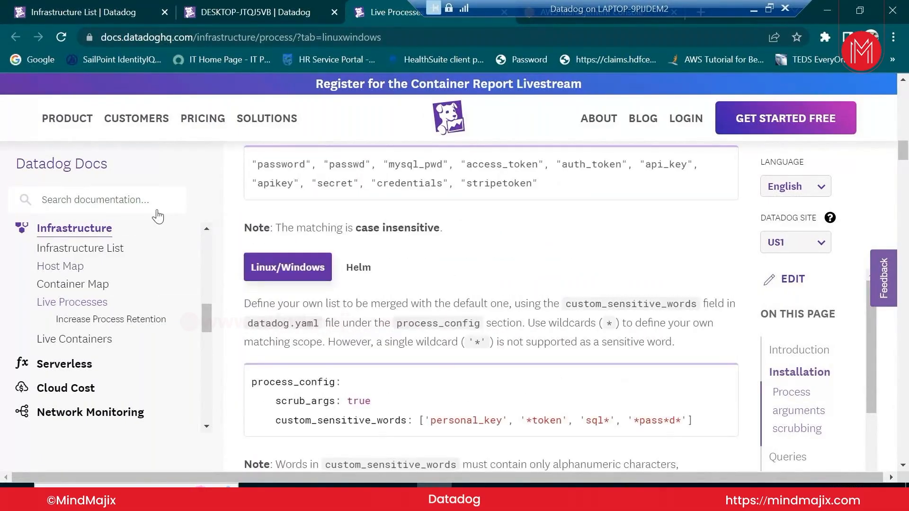
pyautogui.scroll(5, 387, 266)
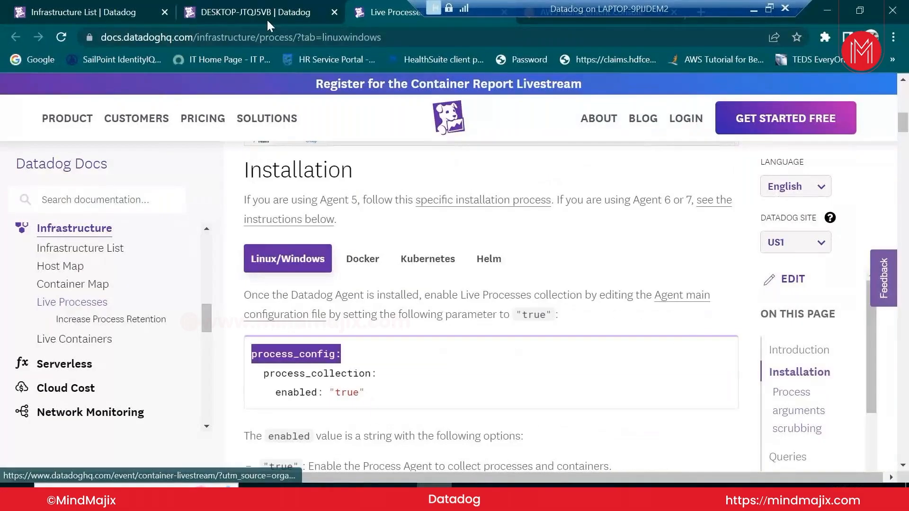
# Return to DESKTOP-JTQJ5VB's Processes panel, which still reports no agents
pyautogui.click(266, 18)
pyautogui.click(115, 11)
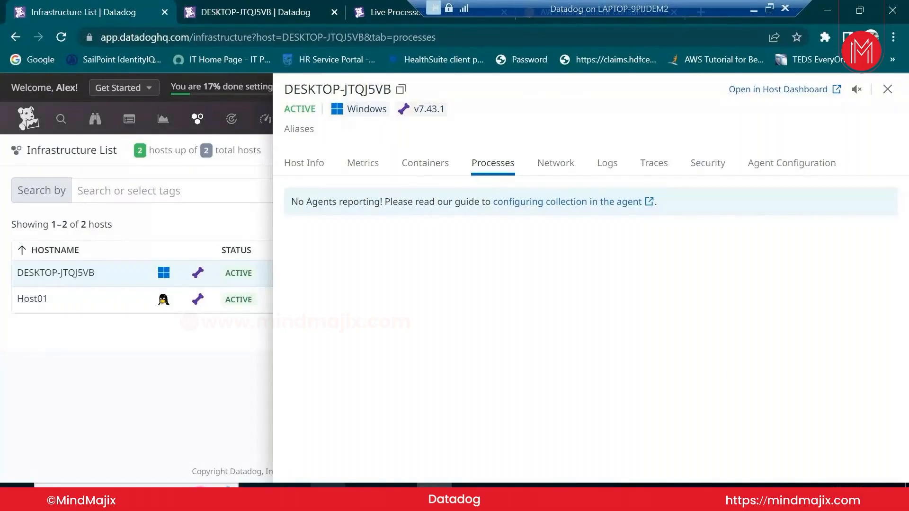
pyautogui.moveTo(292, 497)
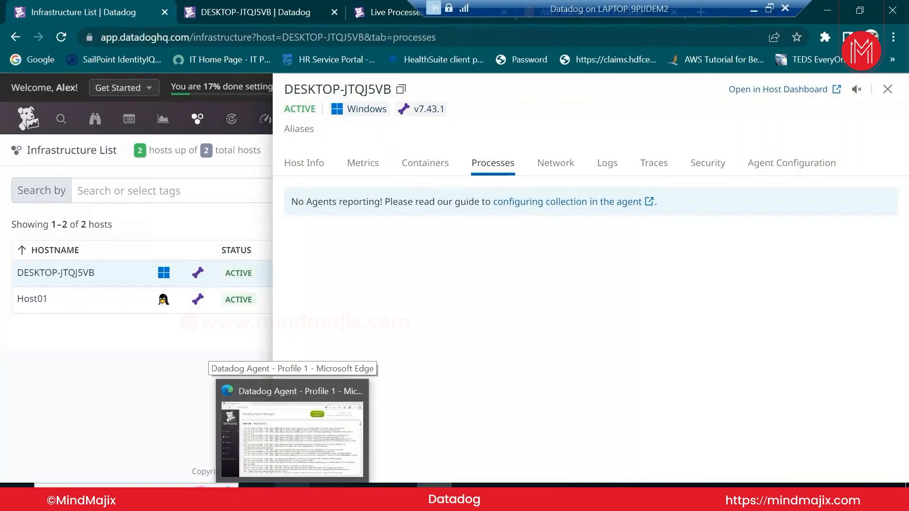
# Scroll through the agent's configuration settings in Datadog Agent Manager
pyautogui.click(292, 438)
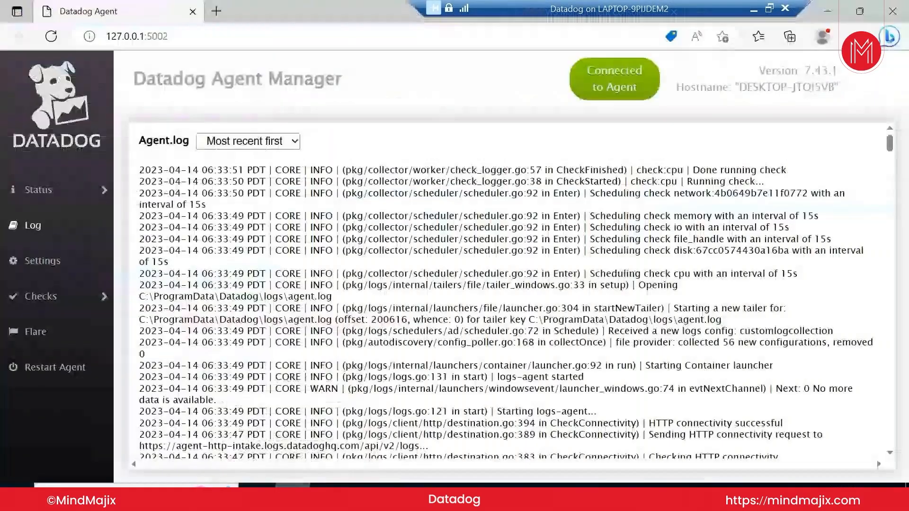
pyautogui.click(70, 279)
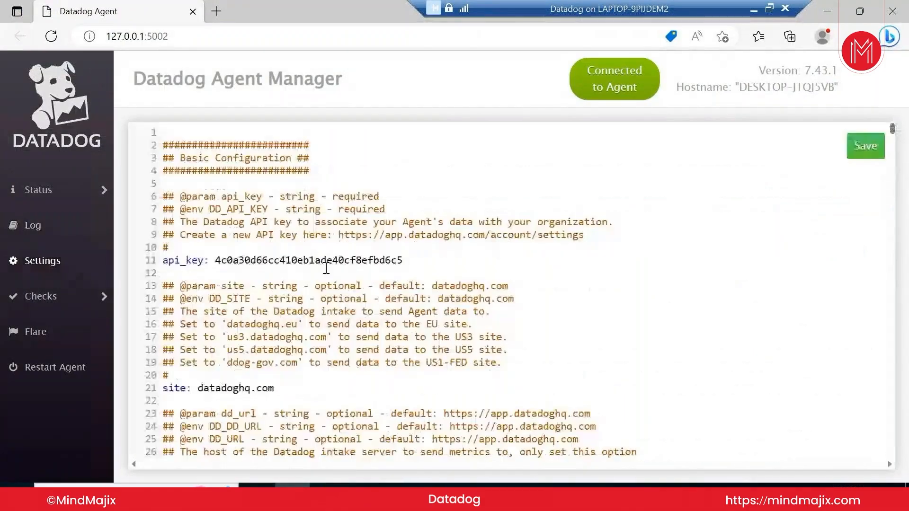
pyautogui.scroll(-1, 325, 270)
pyautogui.scroll(-9, 325, 270)
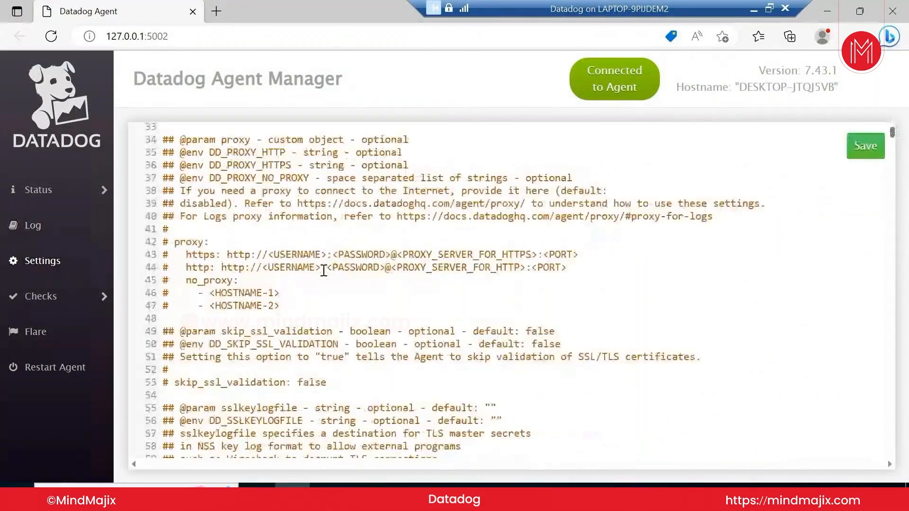
pyautogui.scroll(-5, 324, 270)
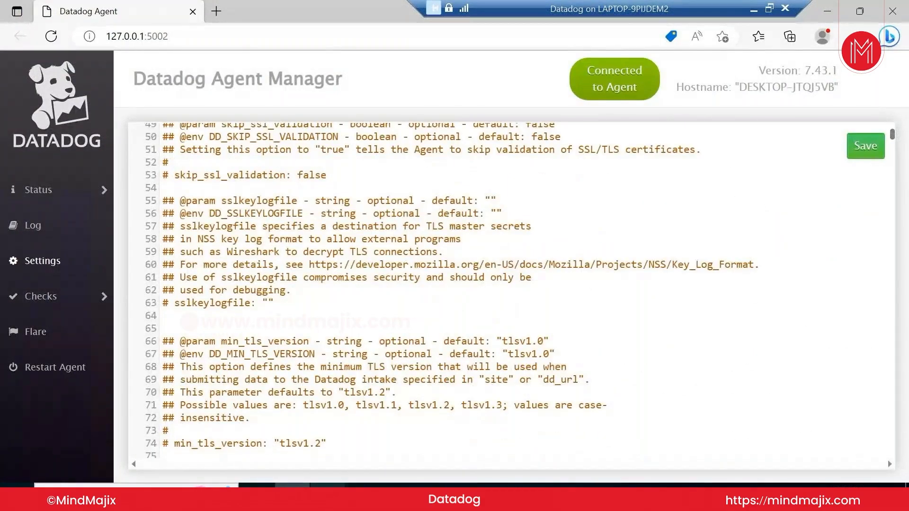
# Locate the Process Collection Configuration section of datadog.yaml in Notepad++, then compare with the docs example
pyautogui.click(328, 496)
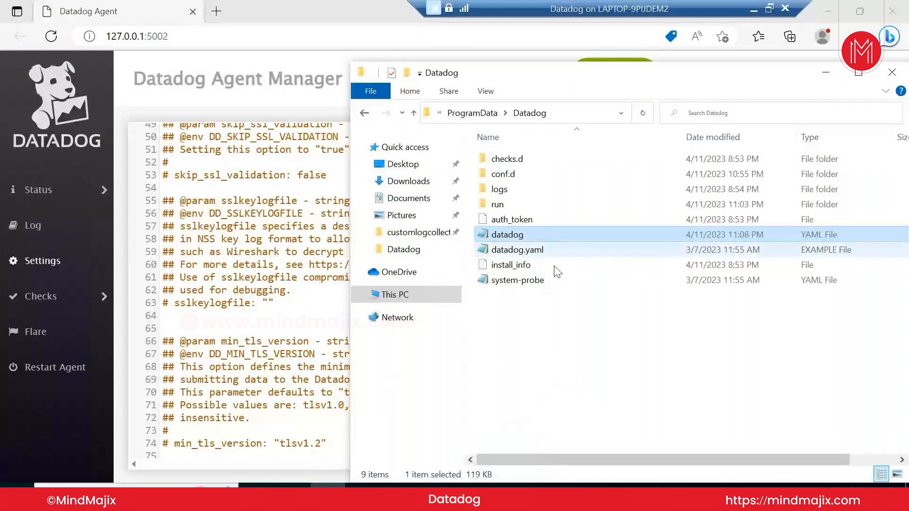
pyautogui.click(469, 496)
pyautogui.scroll(2, 230, 161)
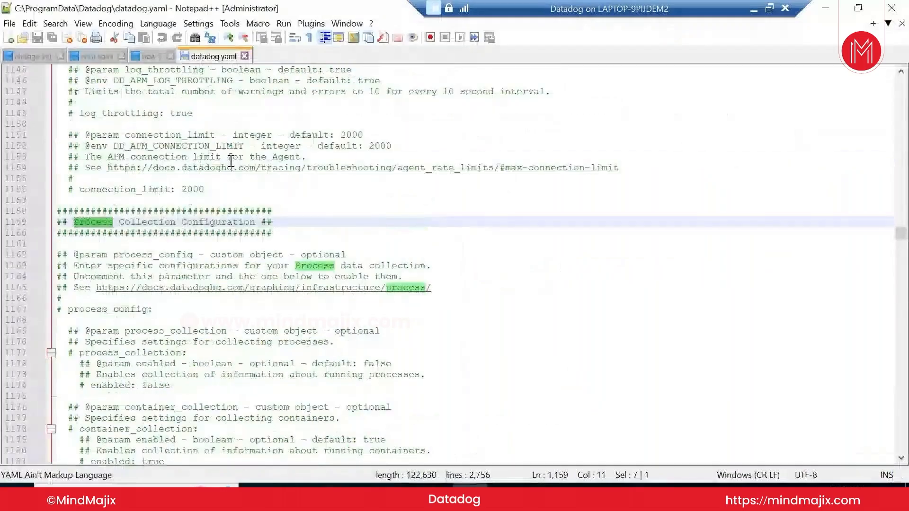
pyautogui.scroll(5, 230, 161)
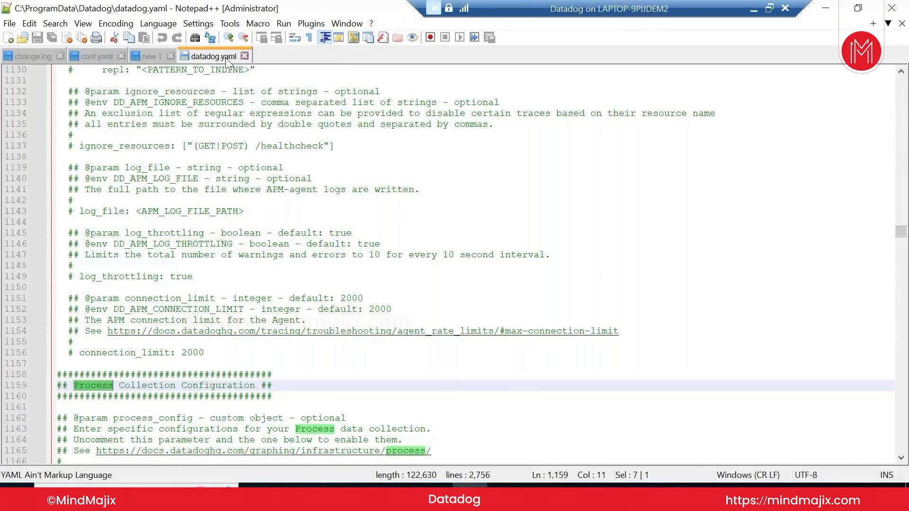
pyautogui.click(350, 498)
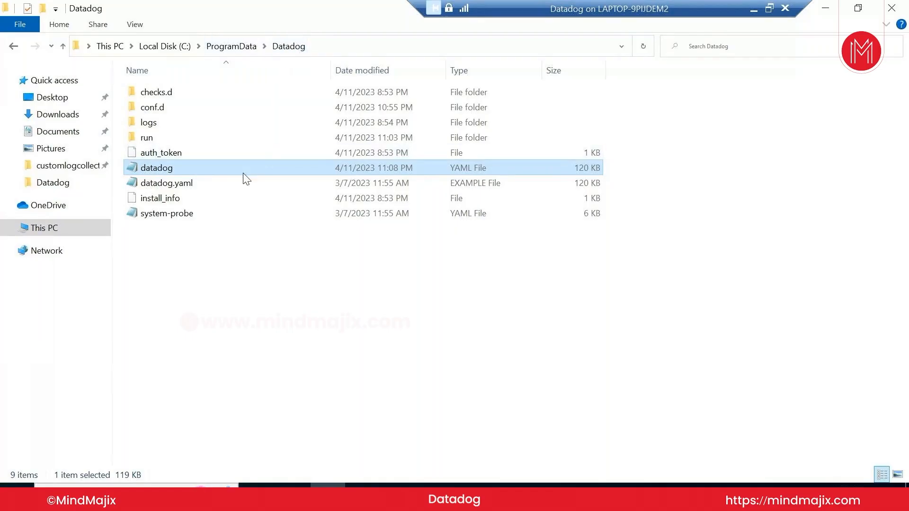
pyautogui.click(470, 497)
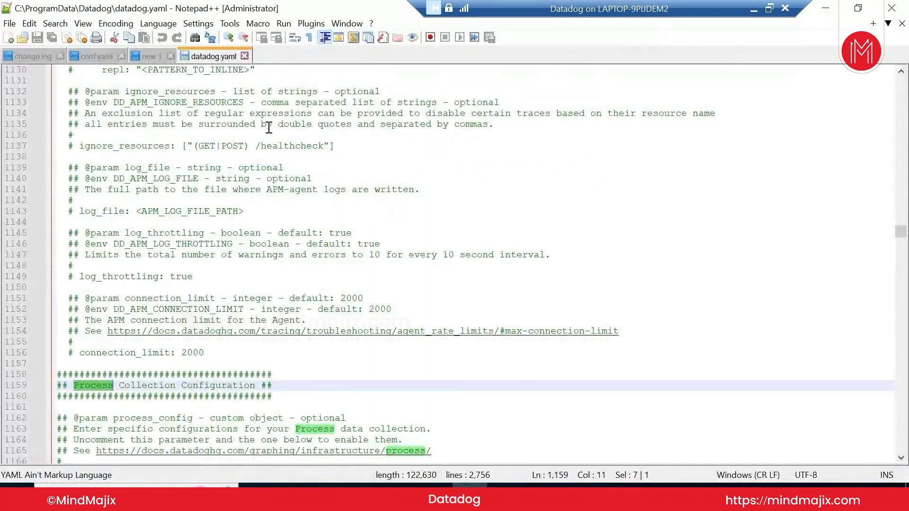
pyautogui.scroll(-3, 142, 325)
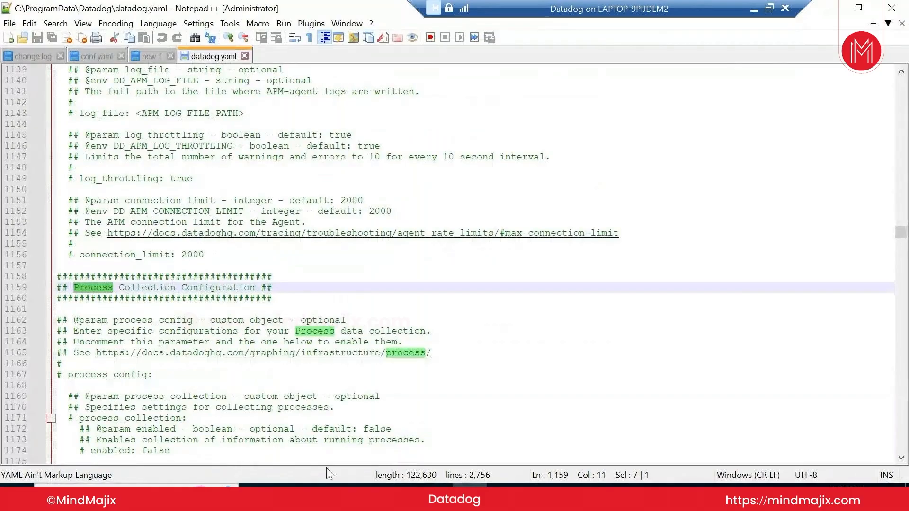
pyautogui.click(434, 496)
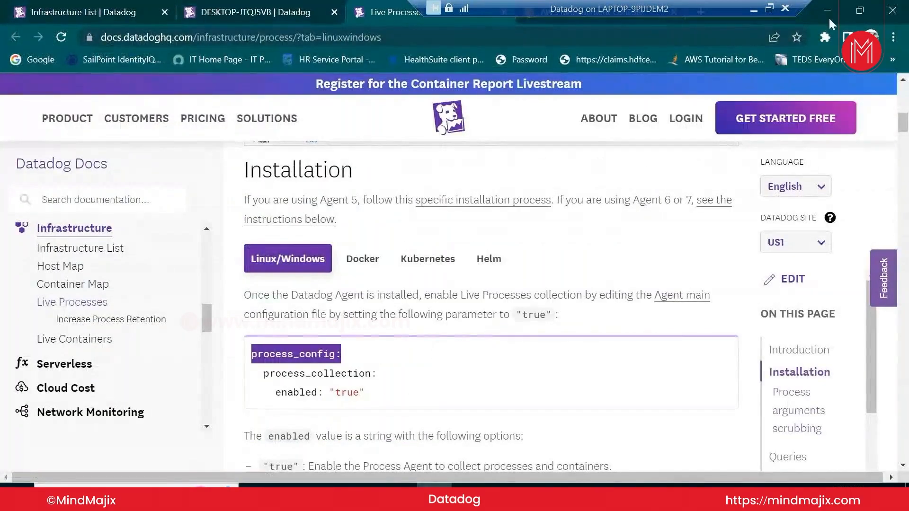
# Uncomment the process_config, process_collection and enabled lines in datadog.yaml
pyautogui.hotkey('alt', 'Tab')
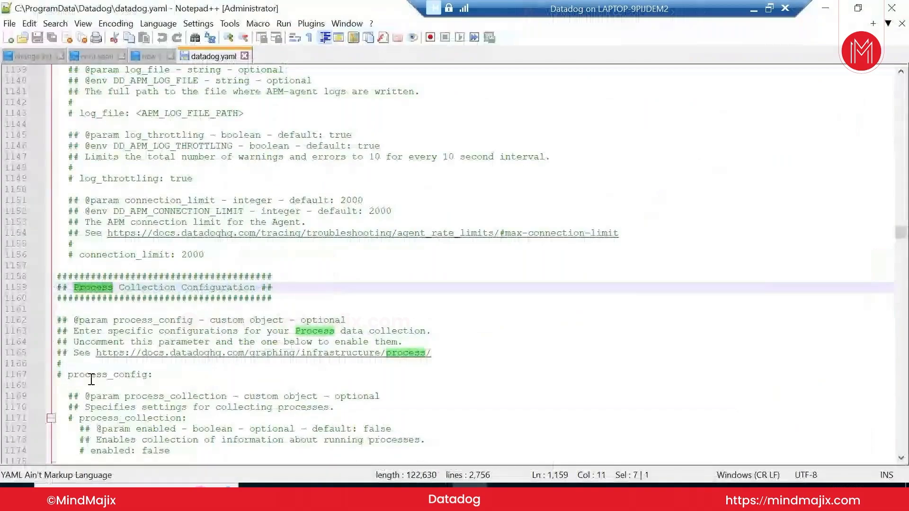
pyautogui.click(75, 290)
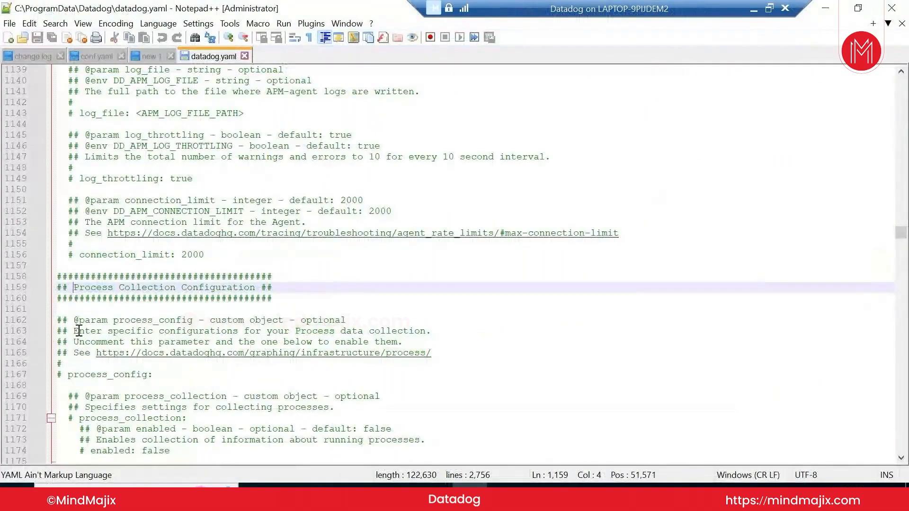
pyautogui.scroll(-2, 69, 294)
pyautogui.click(68, 312)
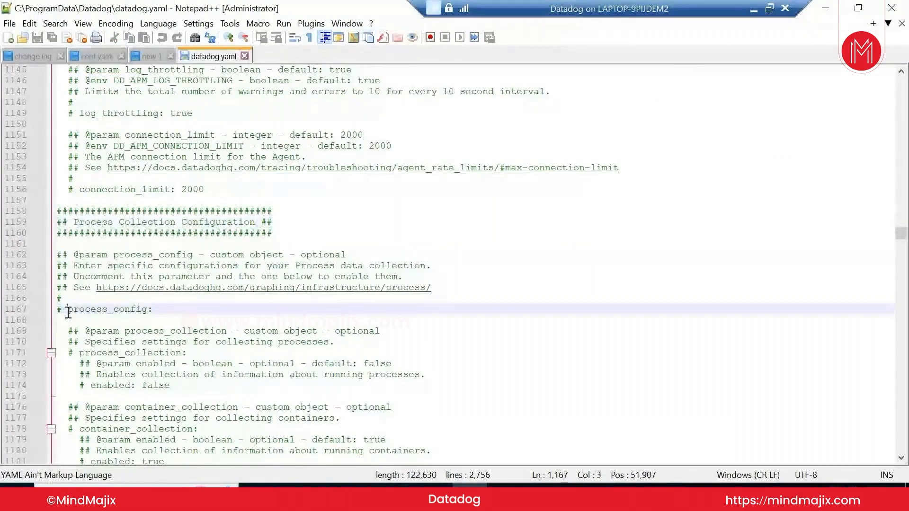
pyautogui.press('BackSpace')
pyautogui.press('BackSpace')
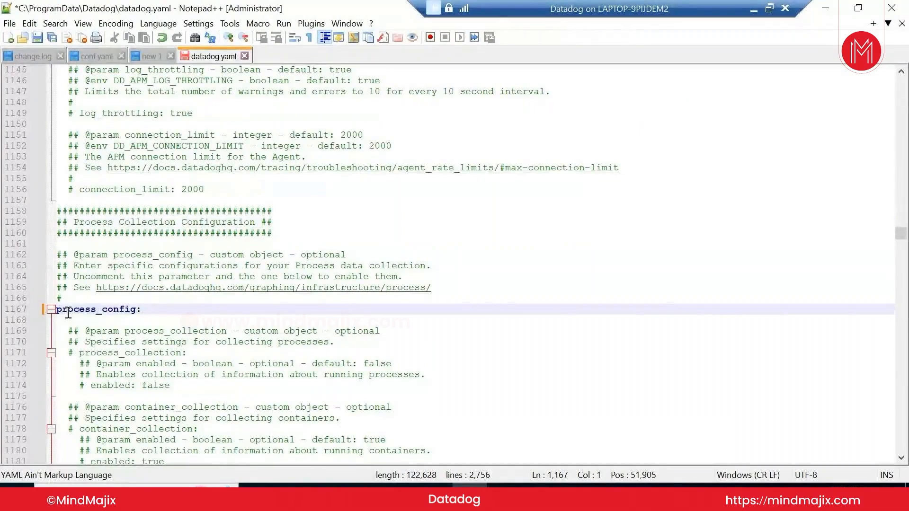
pyautogui.press('Down')
pyautogui.press('Down')
pyautogui.press('Down')
pyautogui.press('Down')
pyautogui.press('Right')
pyautogui.press('Right')
pyautogui.press('Right')
pyautogui.press('Right')
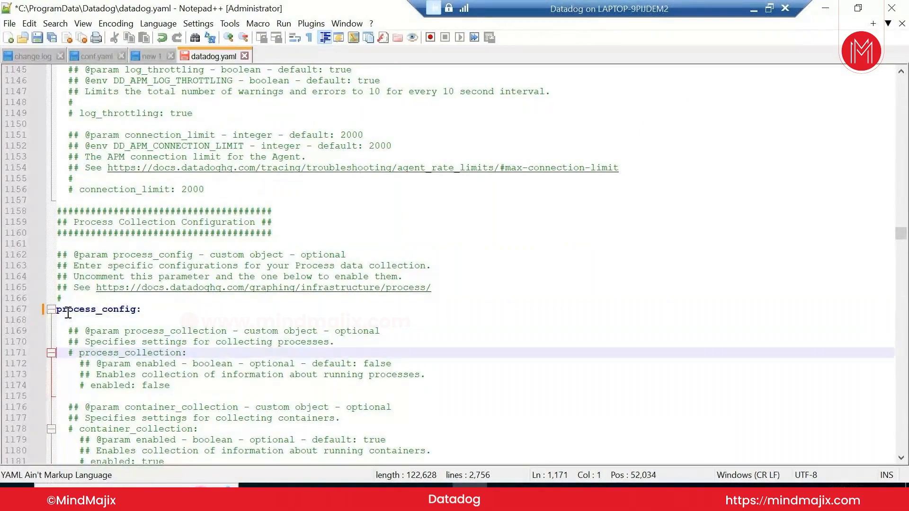
pyautogui.press('BackSpace')
pyautogui.press('BackSpace')
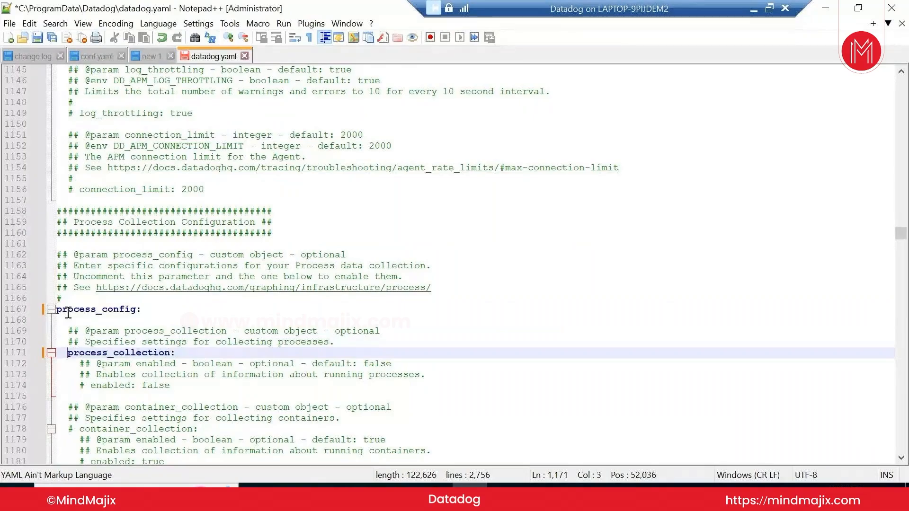
pyautogui.press('Down')
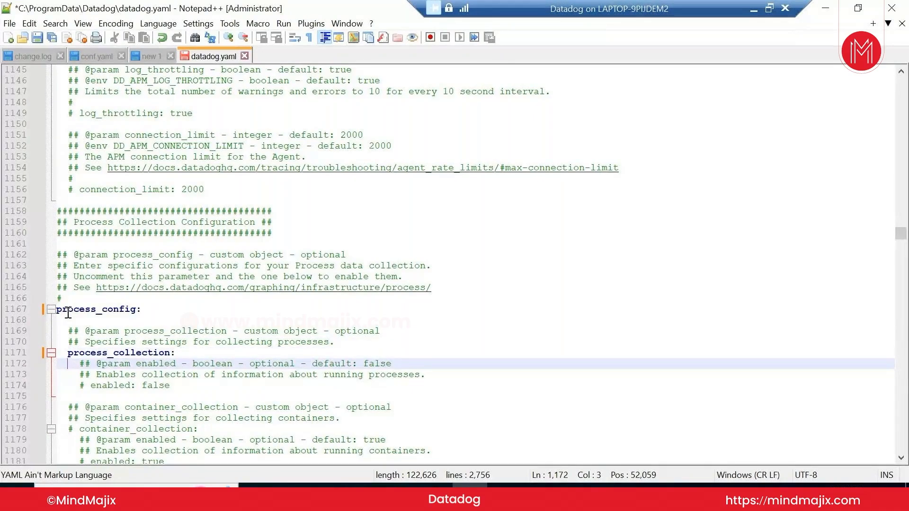
pyautogui.press('Down')
pyautogui.press('Down')
pyautogui.press('Right')
pyautogui.press('Right')
pyautogui.press('Right')
pyautogui.press('Right')
pyautogui.press('BackSpace')
pyautogui.press('BackSpace')
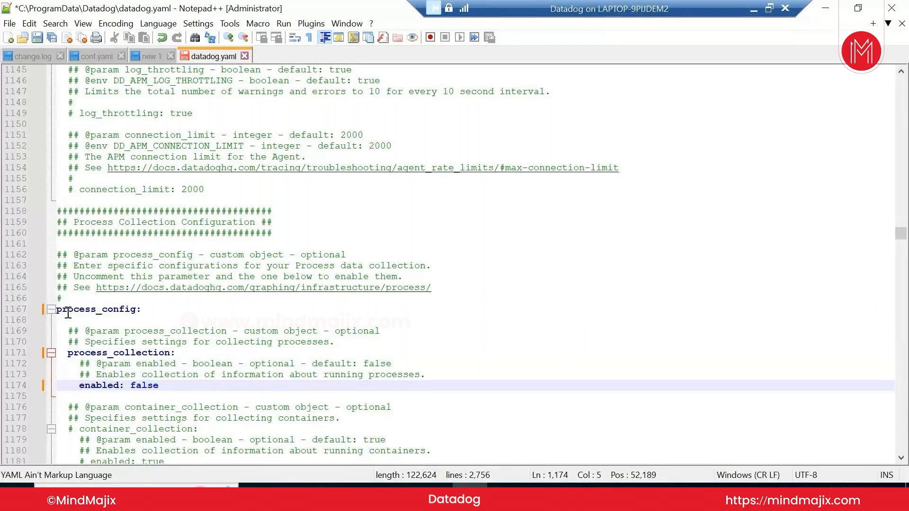
# Change enabled from false to true and save datadog.yaml
pyautogui.hotkey('ctrl', 'Right')
pyautogui.hotkey('ctrl', 'Right')
pyautogui.press('Delete')
pyautogui.press('Delete')
pyautogui.press('Delete')
pyautogui.press('Delete')
pyautogui.press('Delete')
pyautogui.write('true')
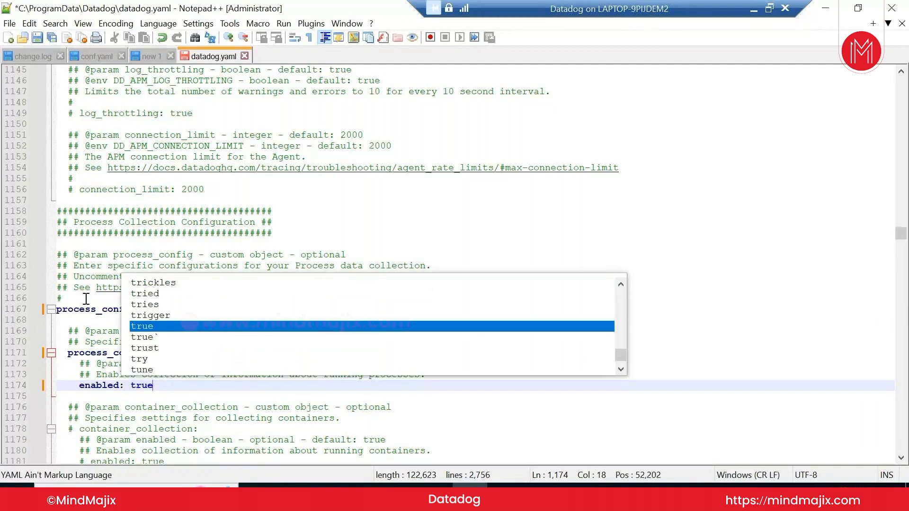
pyautogui.hotkey('ctrl', 's')
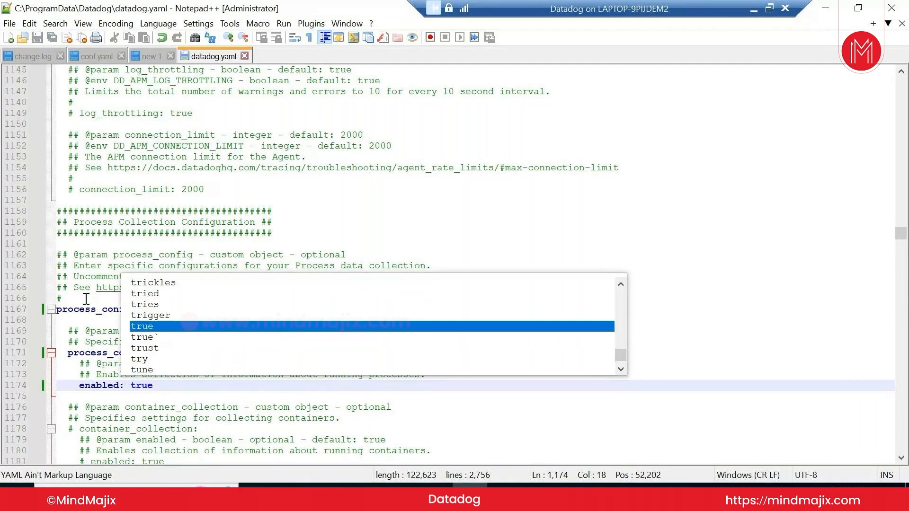
pyautogui.click(500, 209)
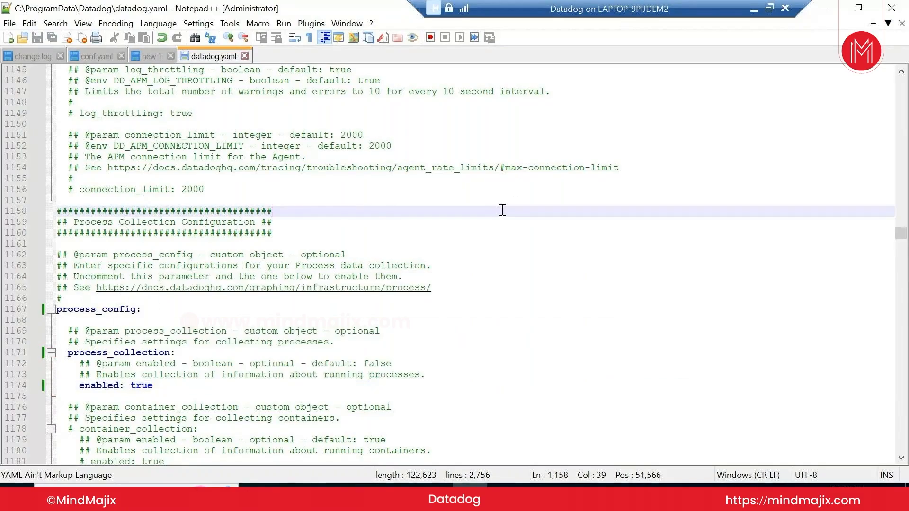
pyautogui.scroll(-5, 495, 228)
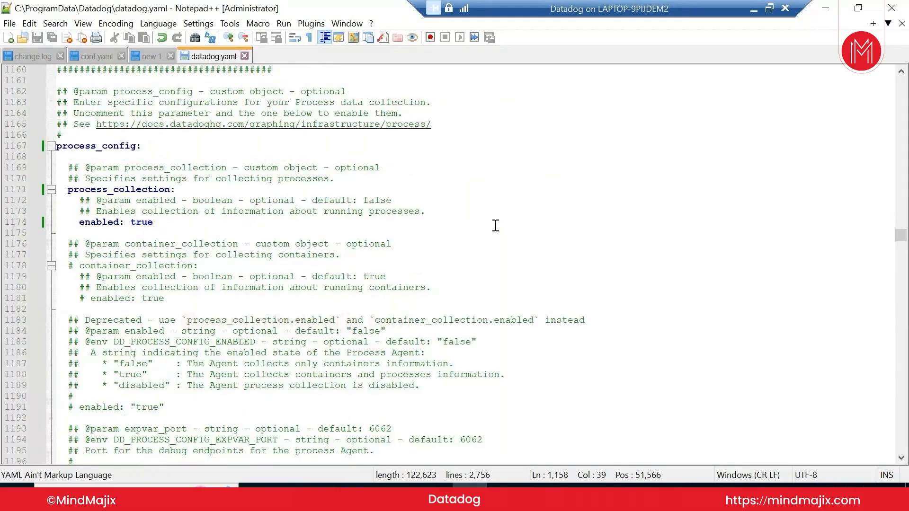
pyautogui.scroll(-4, 495, 225)
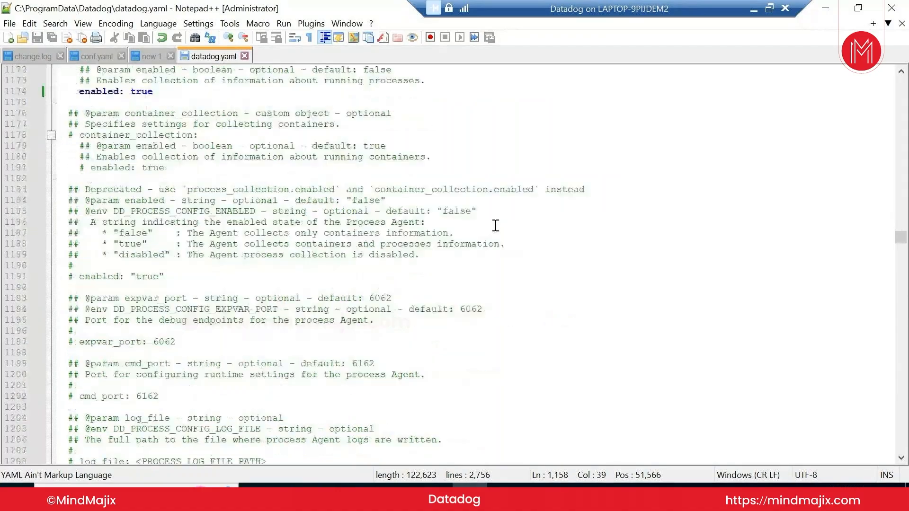
pyautogui.scroll(-3, 495, 225)
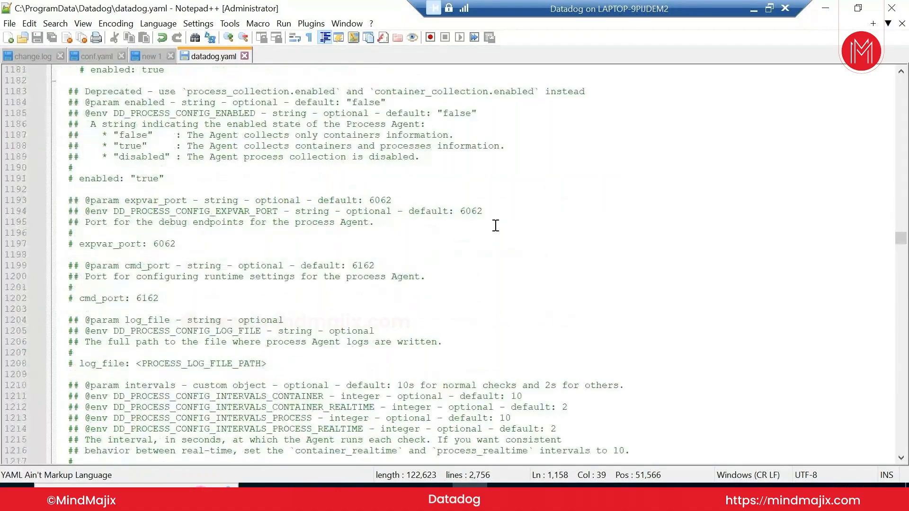
# Scroll datadog.yaml up to process_config and compare it with the Live Processes documentation
pyautogui.click(752, 10)
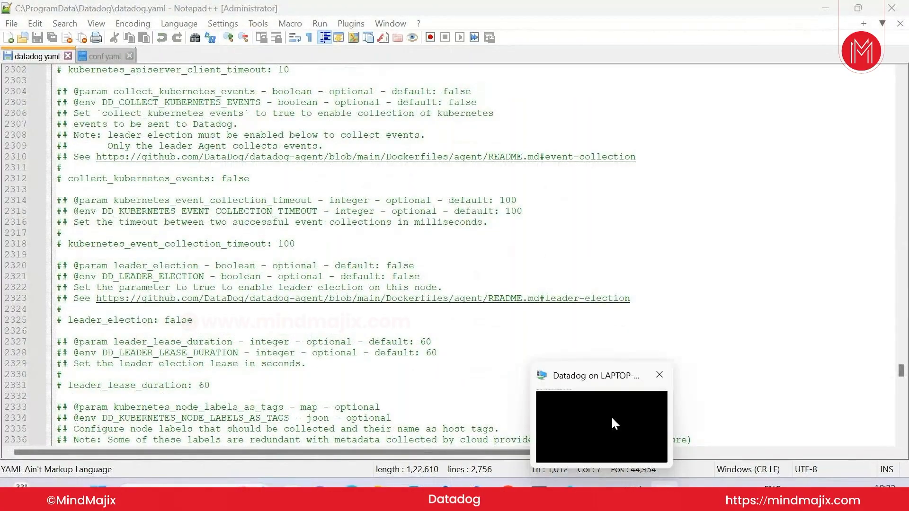
pyautogui.click(611, 416)
pyautogui.scroll(-3, 573, 329)
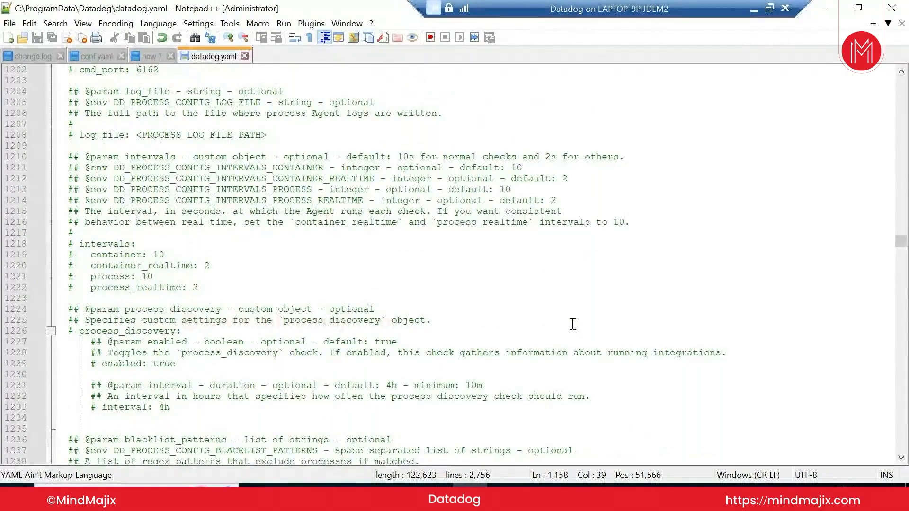
pyautogui.scroll(4, 572, 324)
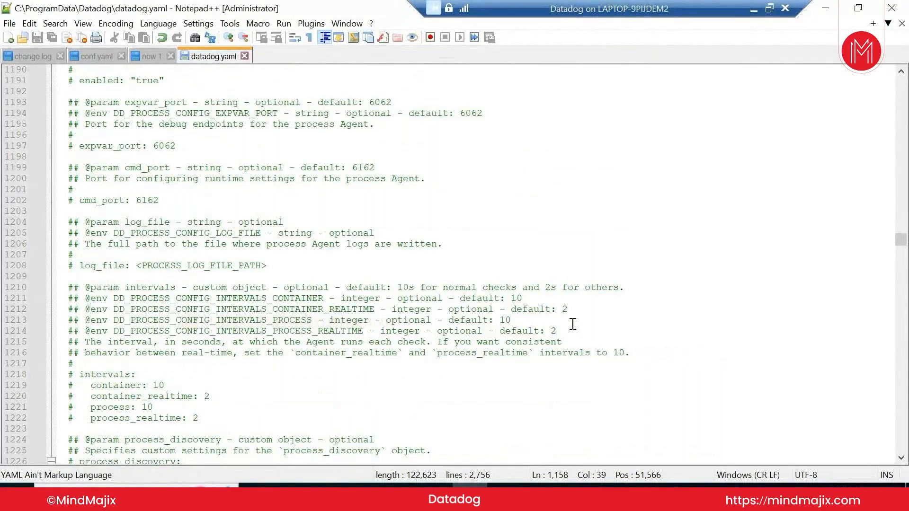
pyautogui.scroll(7, 573, 324)
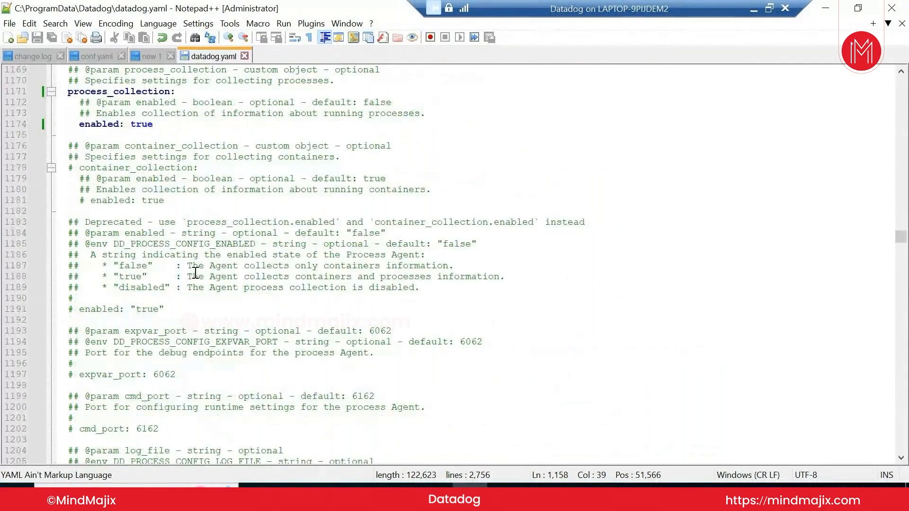
pyautogui.scroll(2, 195, 274)
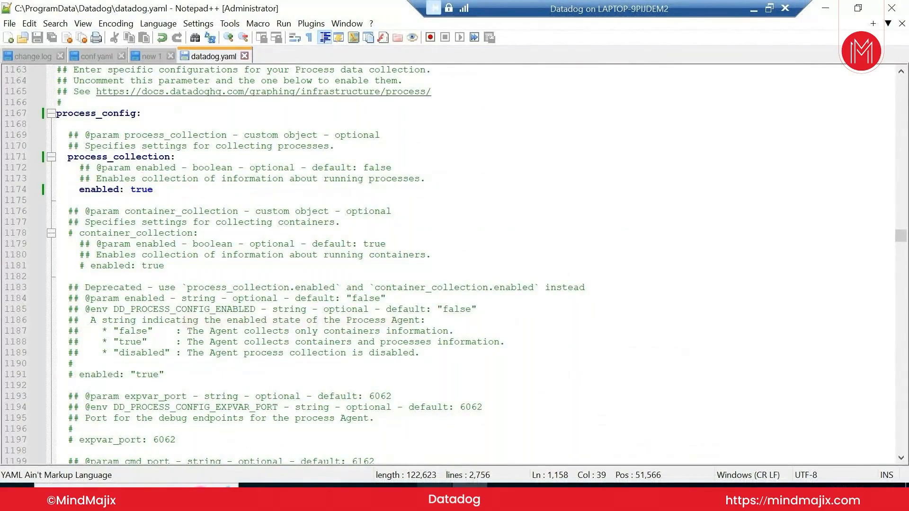
pyautogui.click(444, 490)
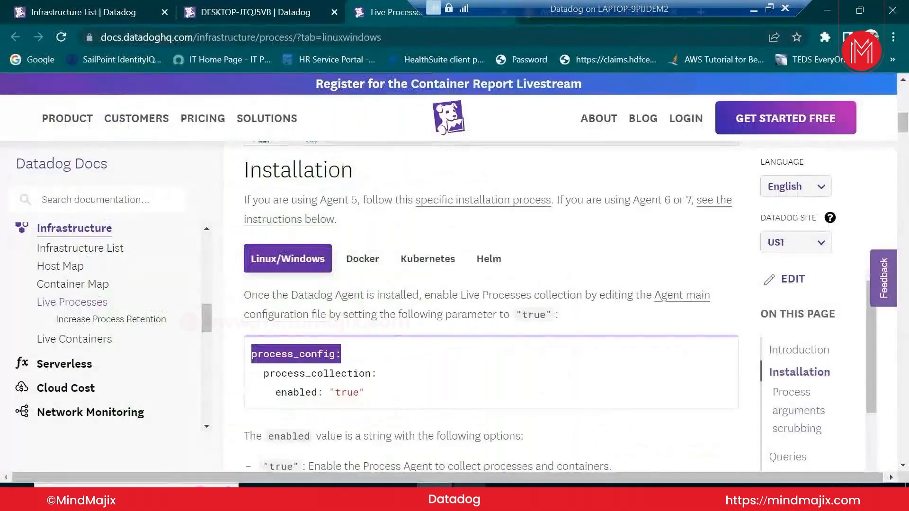
pyautogui.click(466, 492)
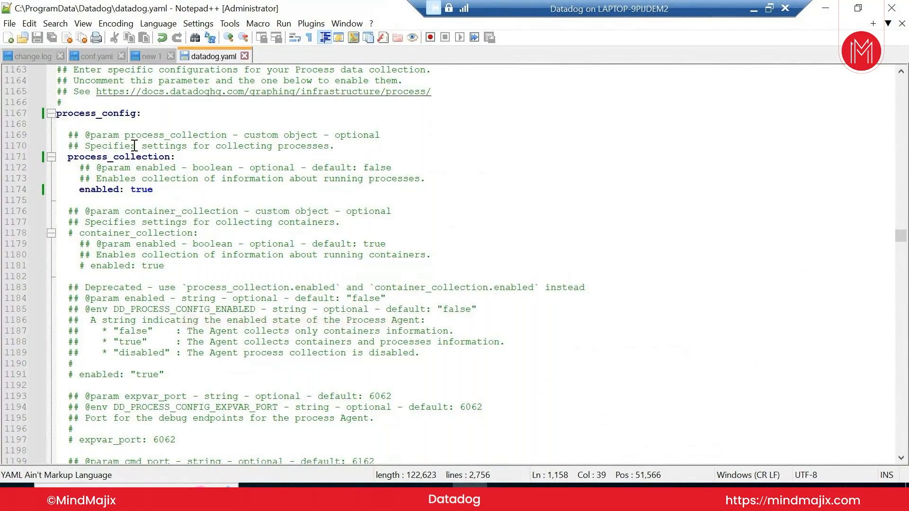
pyautogui.scroll(3, 135, 146)
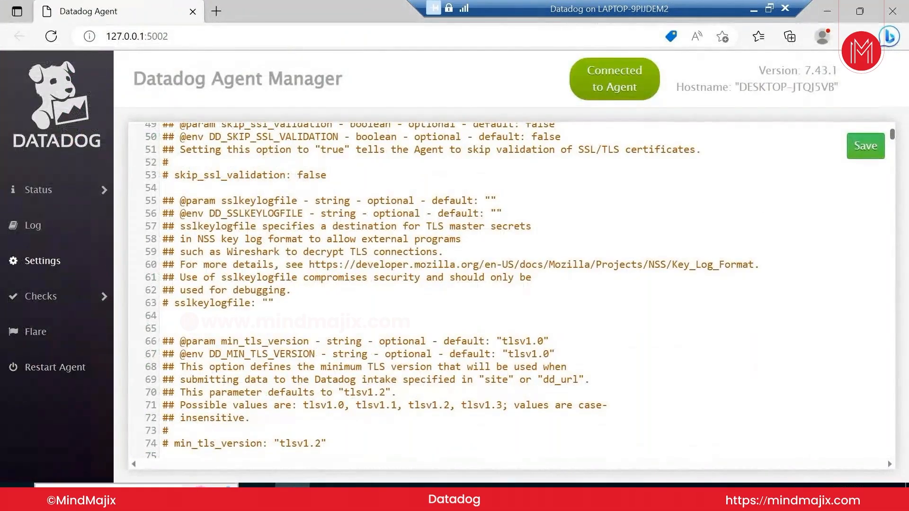
# Open the Windows Services app maximized and scroll the list to the Datadog entries
pyautogui.click(70, 495)
pyautogui.write('service')
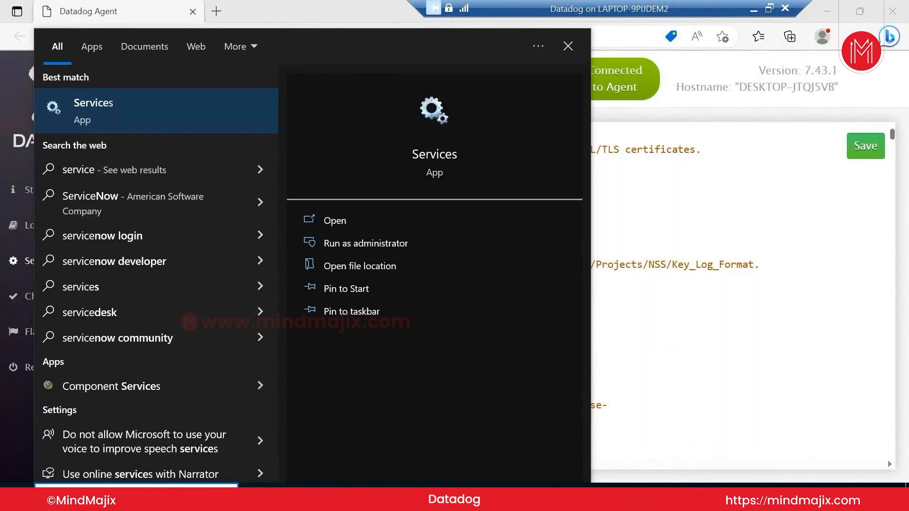
pyautogui.click(374, 219)
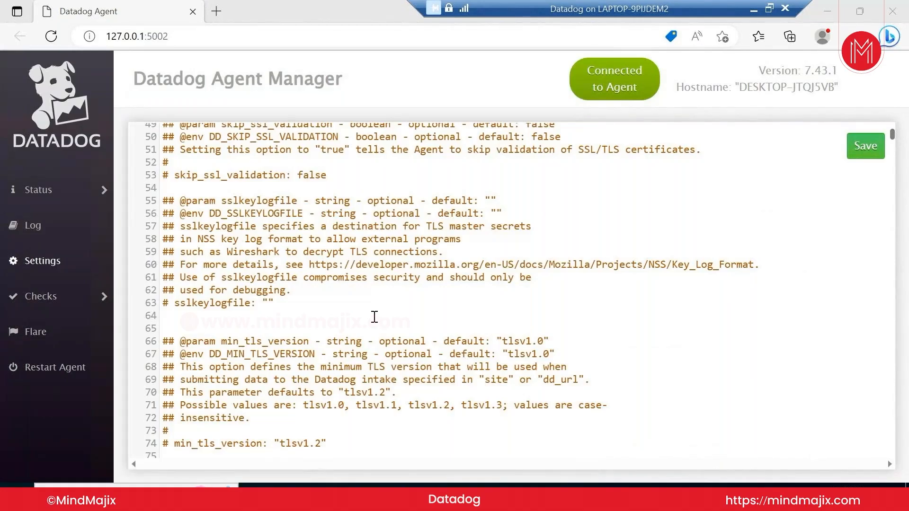
pyautogui.click(583, 54)
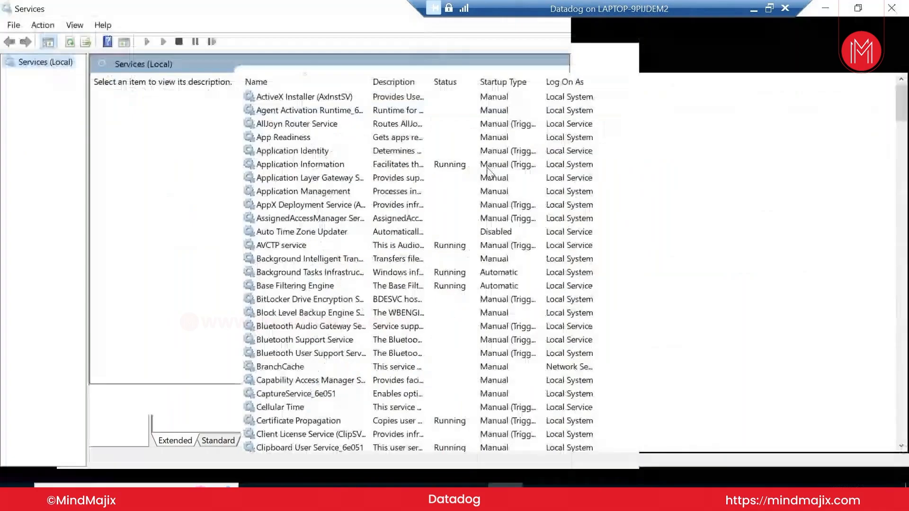
pyautogui.click(291, 364)
pyautogui.scroll(-8, 293, 369)
pyautogui.scroll(-6, 293, 365)
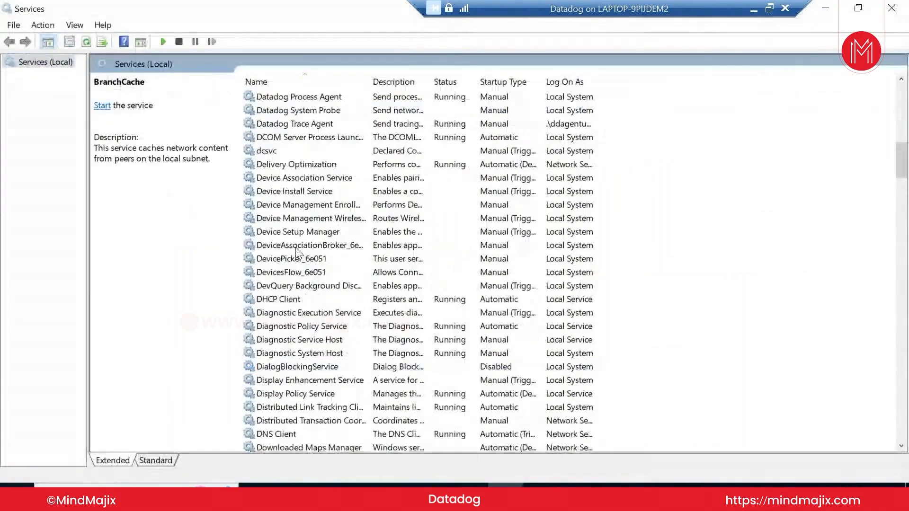
pyautogui.scroll(2, 302, 265)
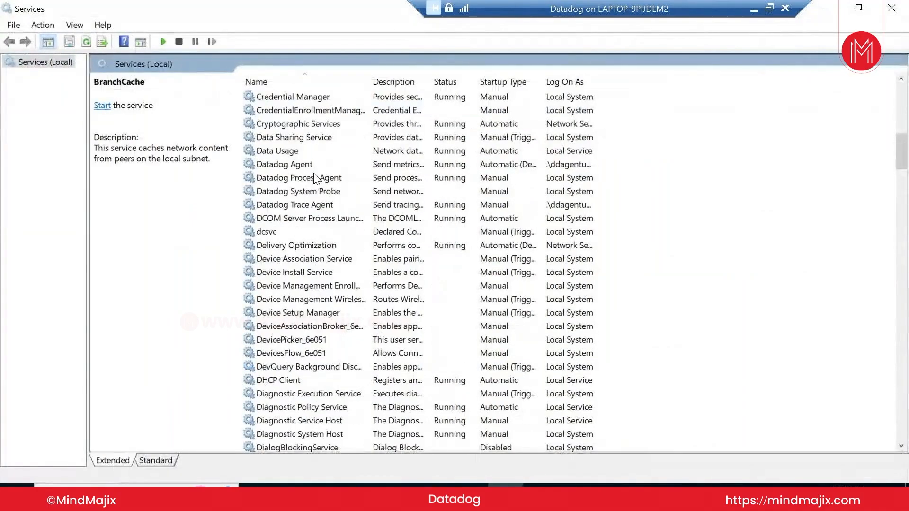
# Restart Datadog Agent with its dependent Trace and Process Agents, cancelling the second restart prompt
pyautogui.click(295, 165)
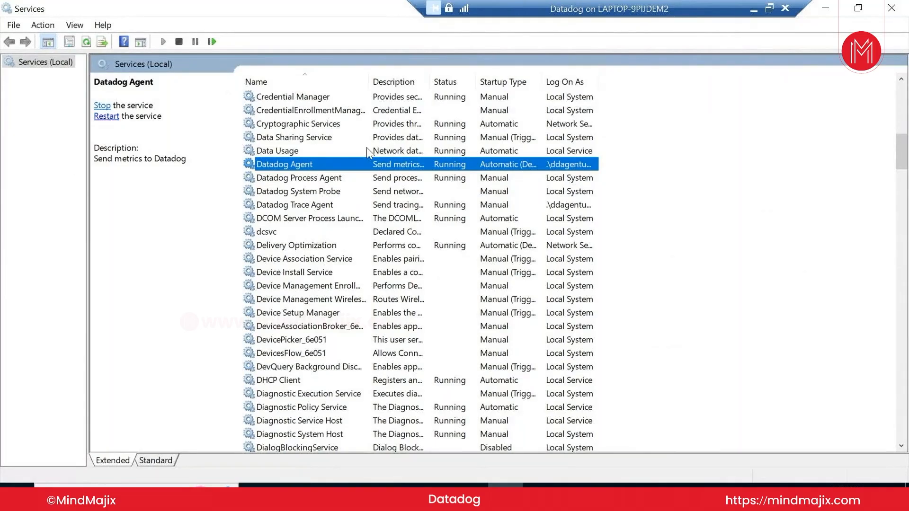
pyautogui.click(111, 116)
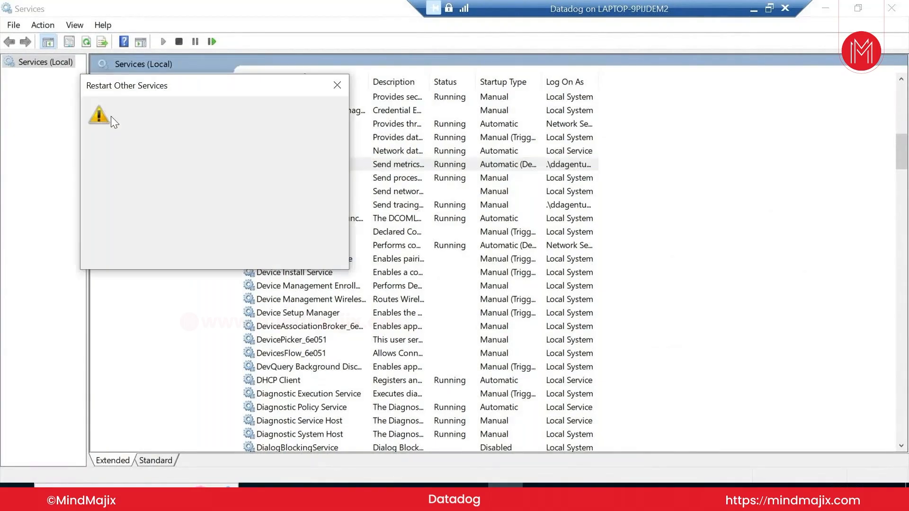
pyautogui.click(186, 254)
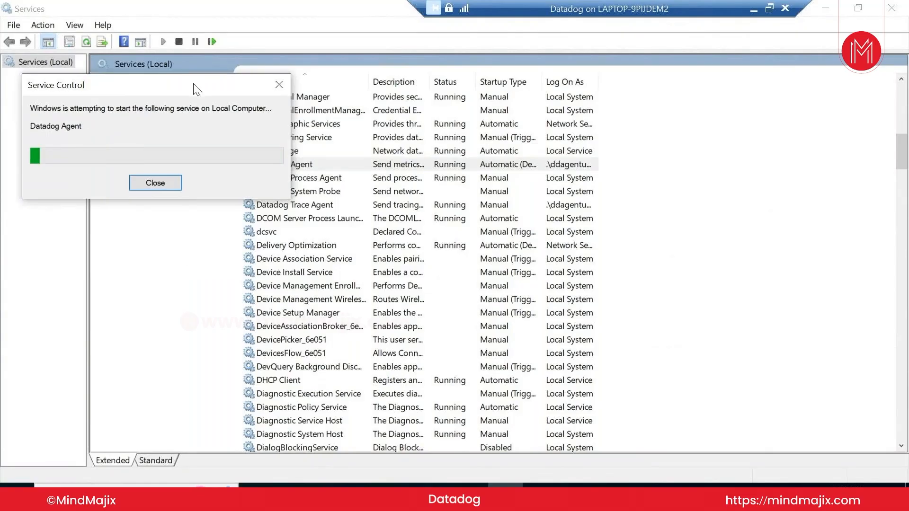
pyautogui.moveTo(196, 89); pyautogui.dragTo(189, 293)
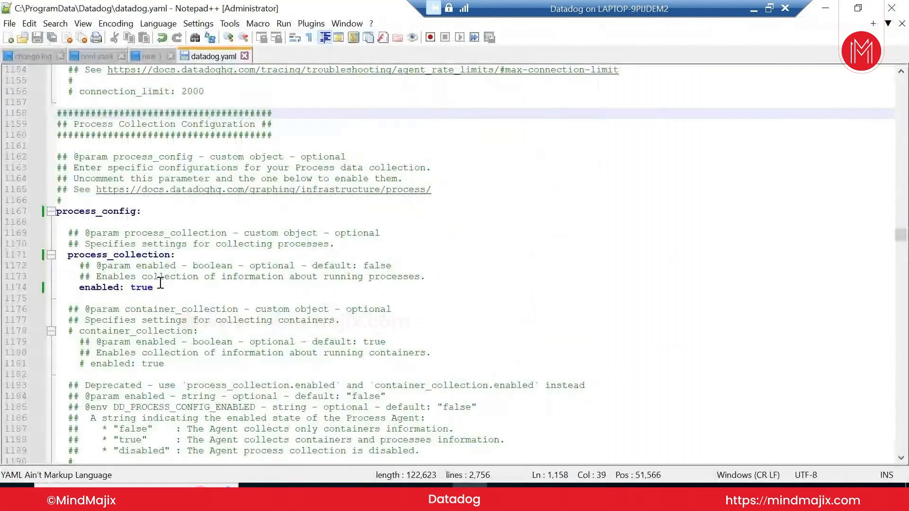
pyautogui.moveTo(470, 497)
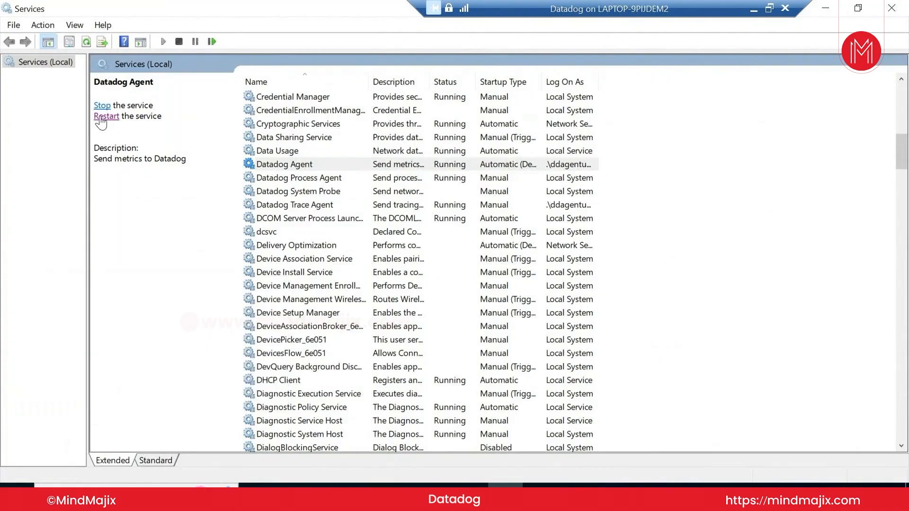
pyautogui.click(108, 117)
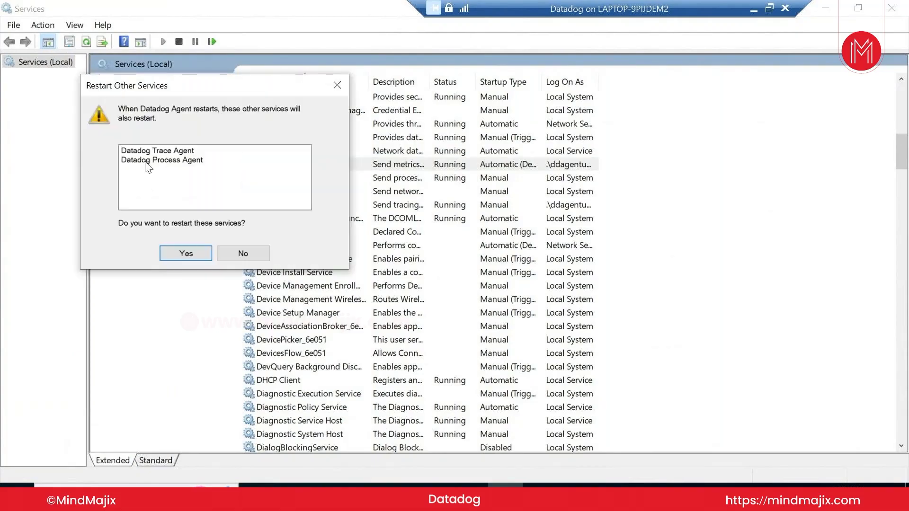
pyautogui.click(334, 86)
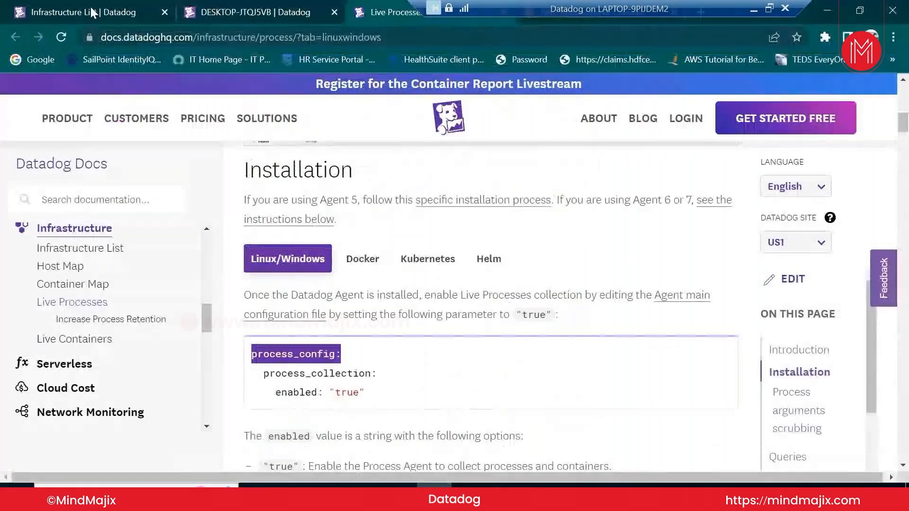
# Reload Datadog's Infrastructure List and reopen the DESKTOP-JTQJ5VB host's Processes details
pyautogui.click(90, 7)
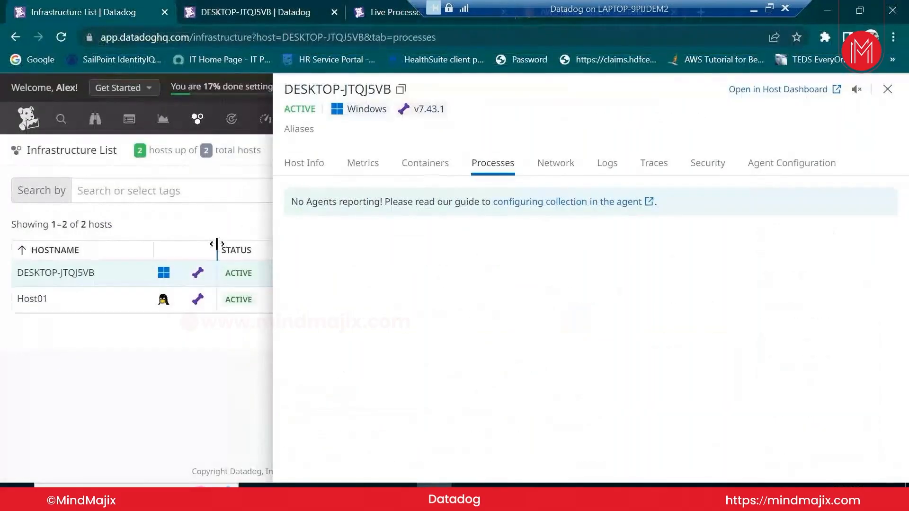
pyautogui.click(217, 222)
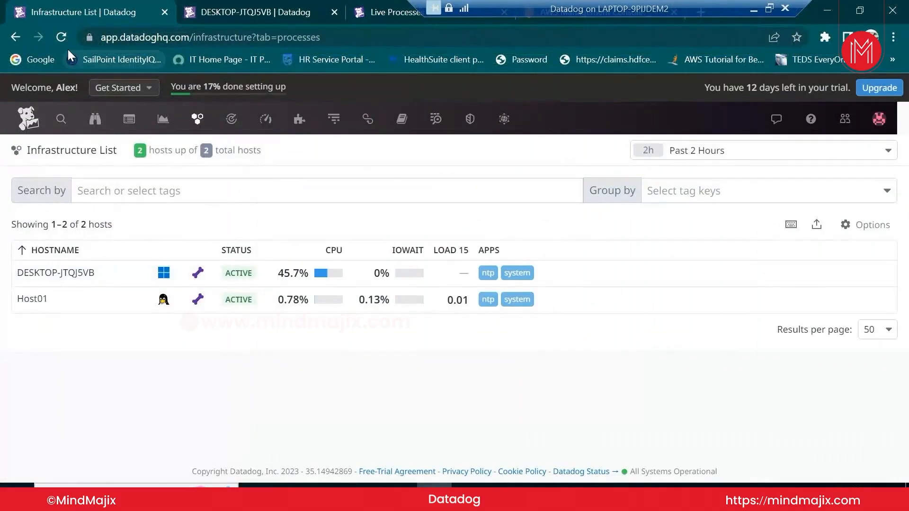
pyautogui.click(62, 38)
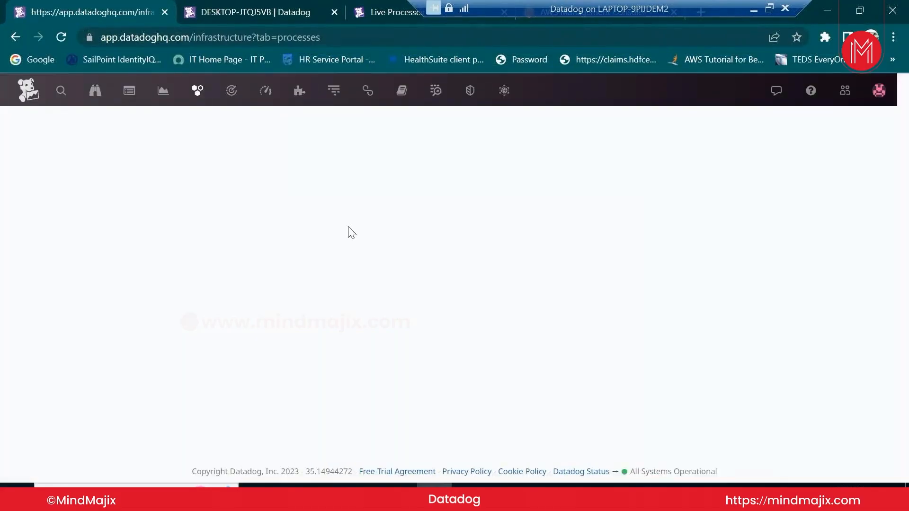
pyautogui.moveTo(641, 11); pyautogui.dragTo(294, 9)
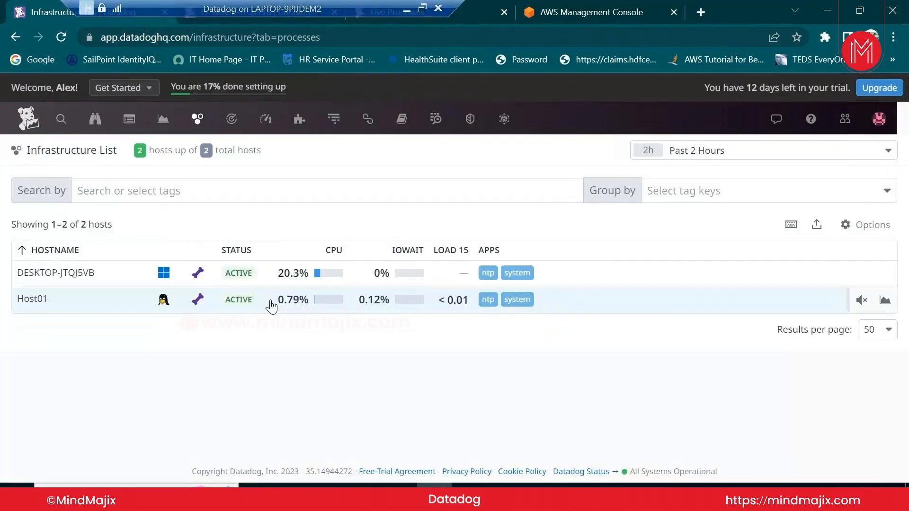
pyautogui.click(252, 278)
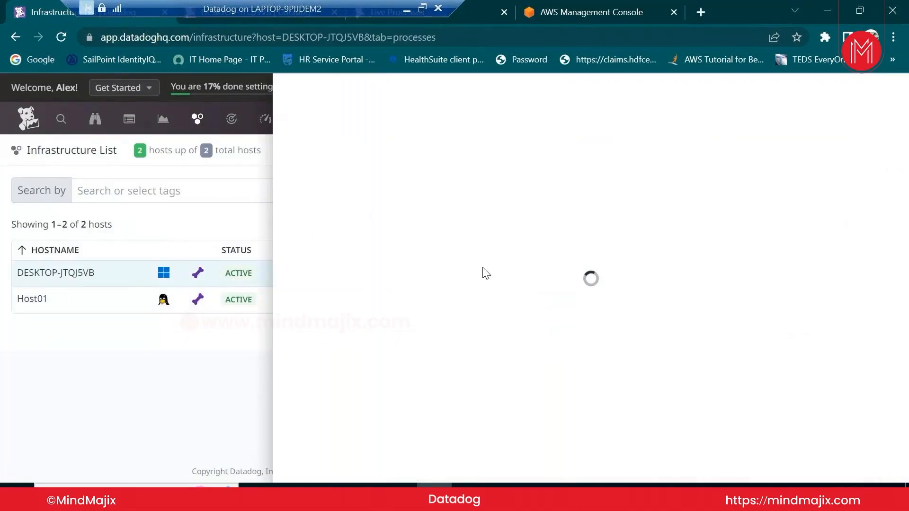
pyautogui.click(589, 15)
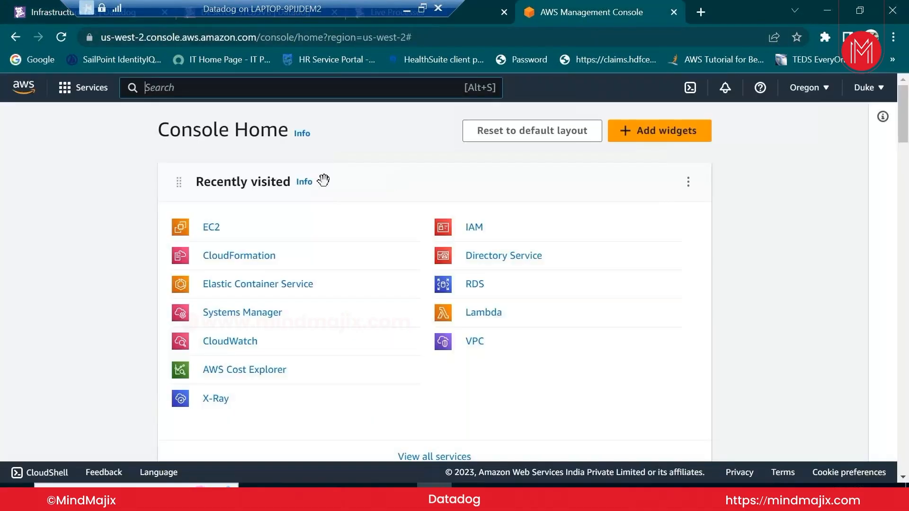
# Open EC2 and list only the running instances, shrinking the instance details pane
pyautogui.click(217, 229)
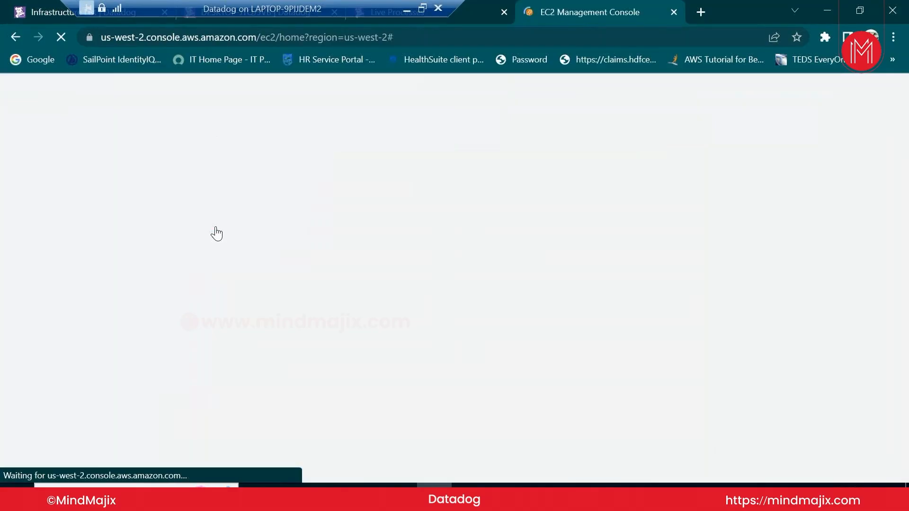
pyautogui.moveTo(248, 10); pyautogui.dragTo(342, 10)
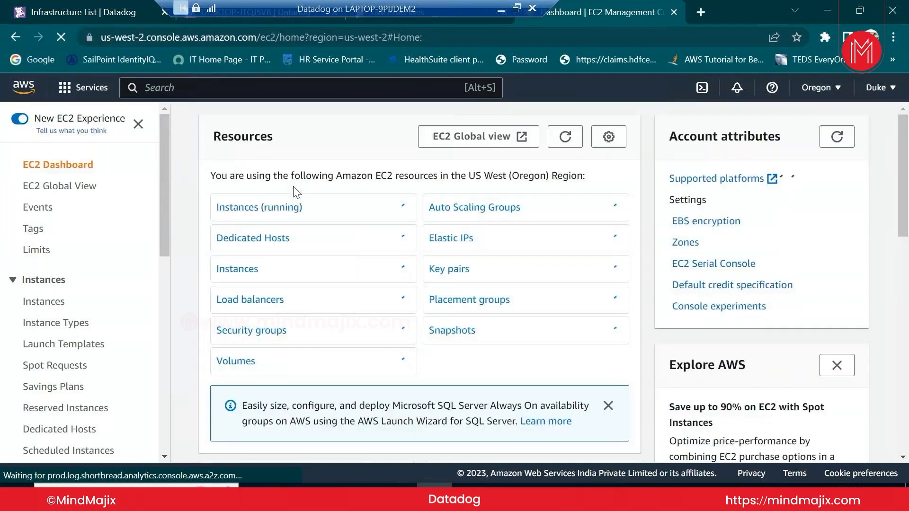
pyautogui.click(277, 209)
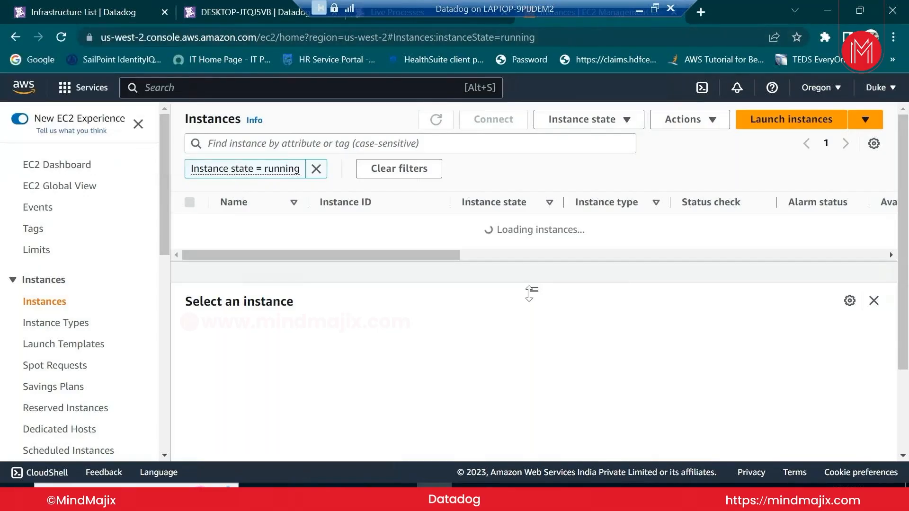
pyautogui.moveTo(534, 289); pyautogui.dragTo(533, 356)
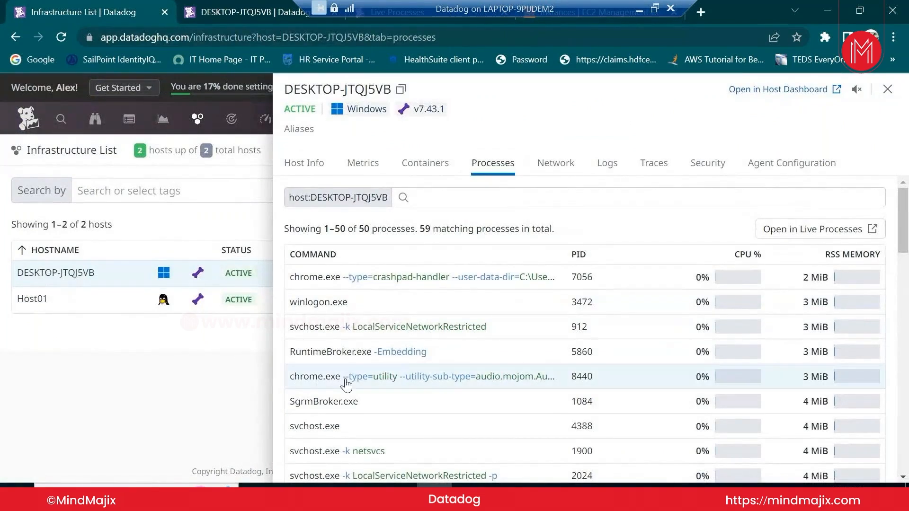
# Sort the DESKTOP-JTQJ5VB processes by CPU % and scroll through the sorted list
pyautogui.scroll(-5, 345, 381)
pyautogui.scroll(3, 488, 408)
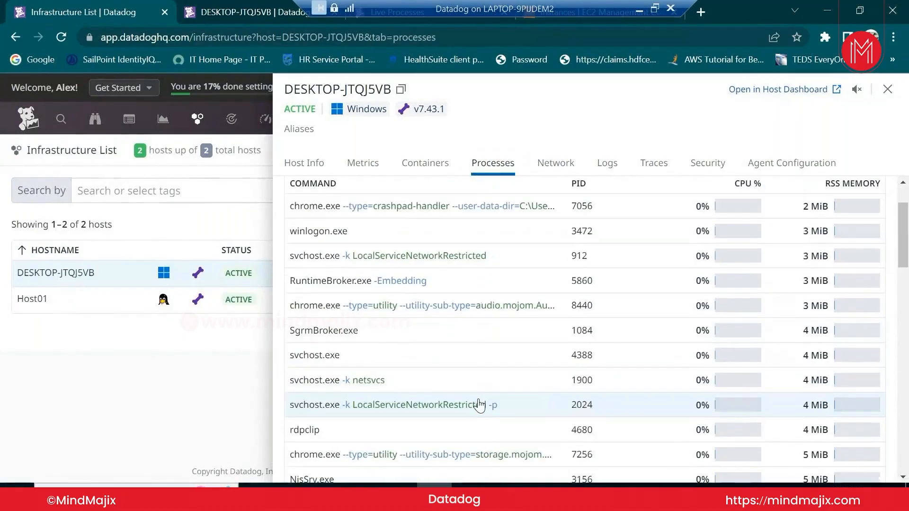
pyautogui.scroll(2, 479, 405)
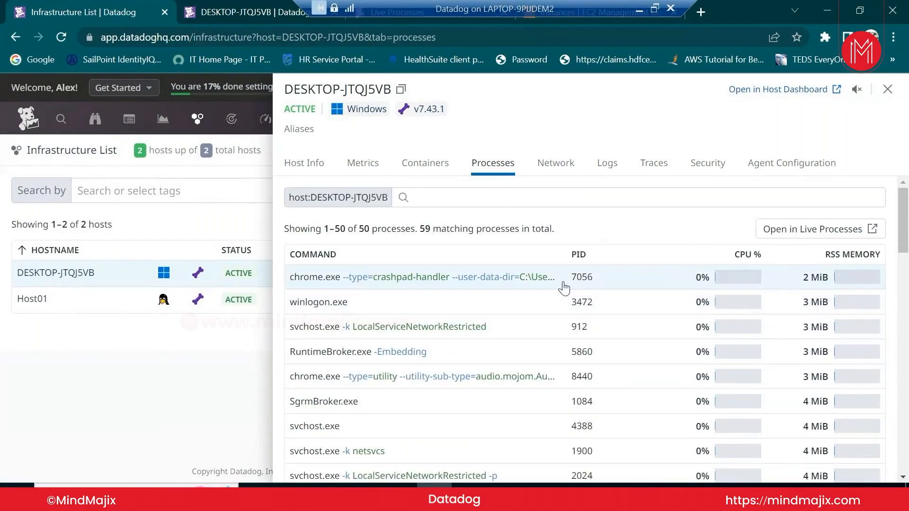
pyautogui.moveTo(836, 276)
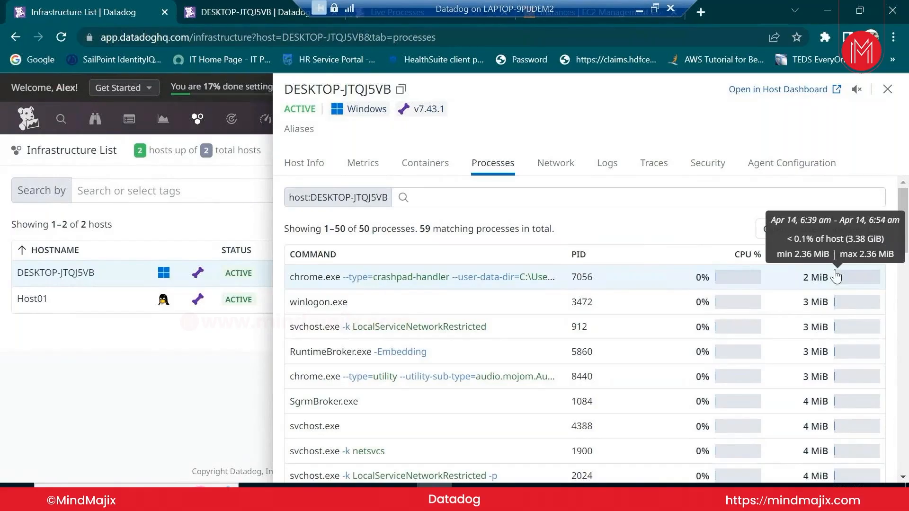
pyautogui.click(739, 254)
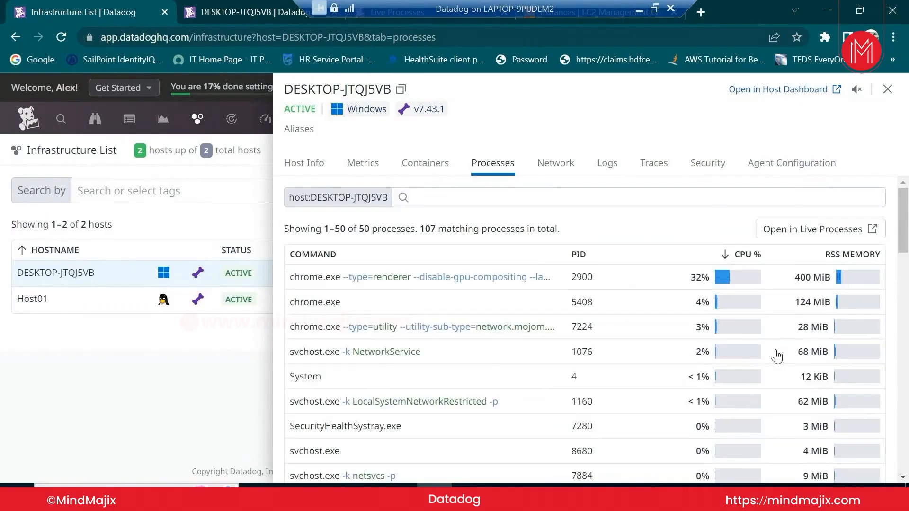
pyautogui.scroll(-5, 777, 356)
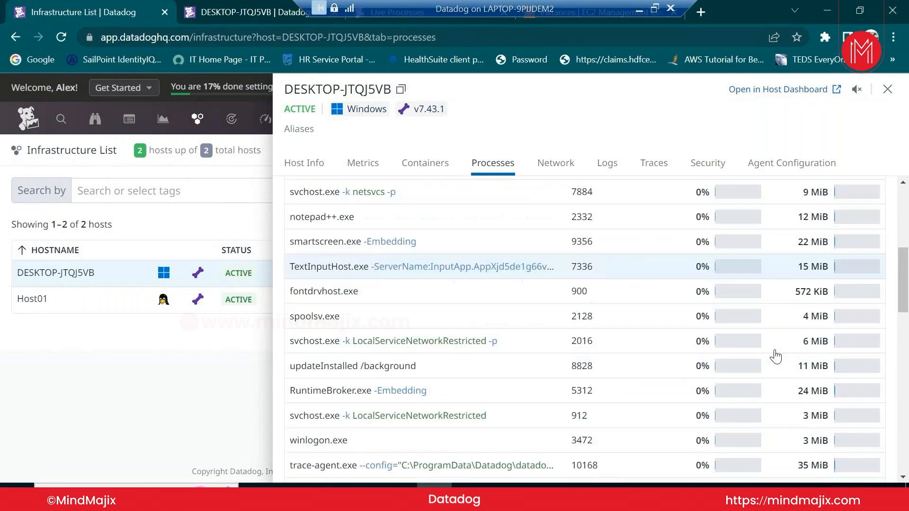
pyautogui.scroll(-5, 775, 355)
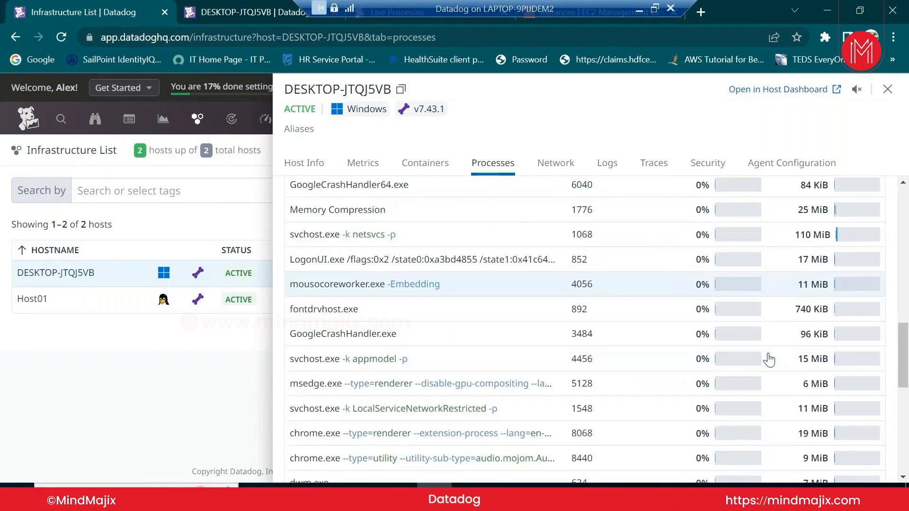
pyautogui.scroll(-6, 768, 360)
pyautogui.scroll(9, 768, 360)
pyautogui.scroll(2, 769, 360)
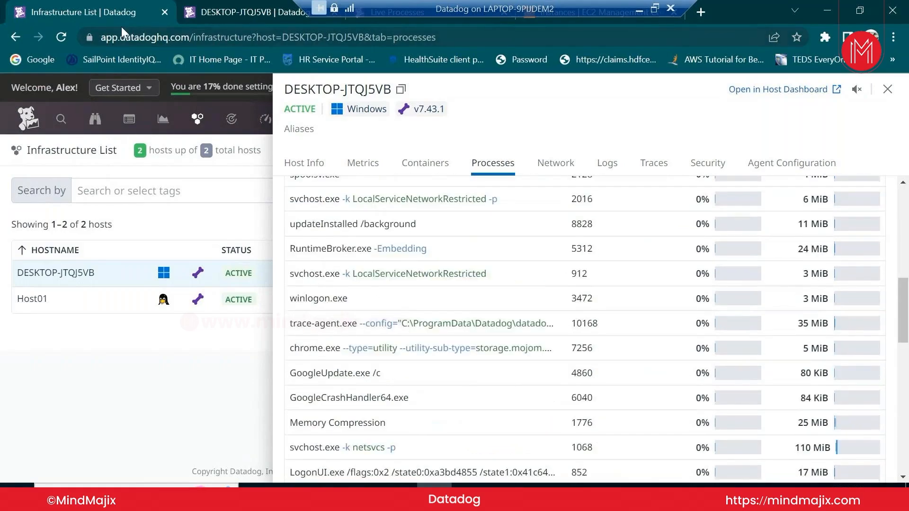
pyautogui.click(609, 15)
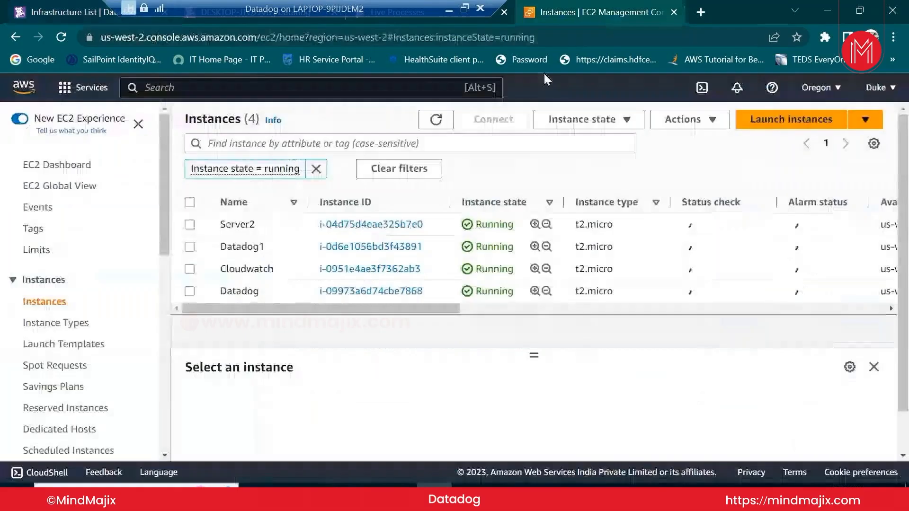
# Select the Datadog1 instance and bring up its Connect to instance page
pyautogui.click(190, 246)
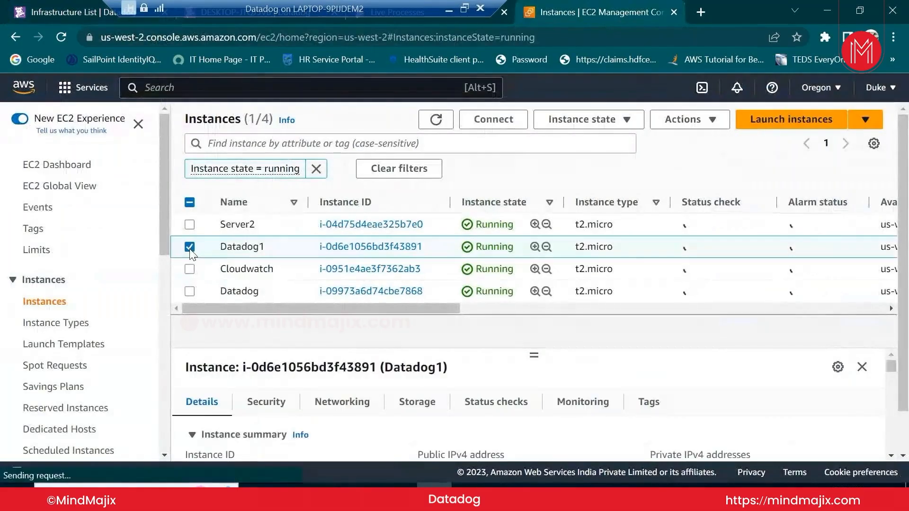
pyautogui.click(515, 123)
pyautogui.scroll(-2, 434, 240)
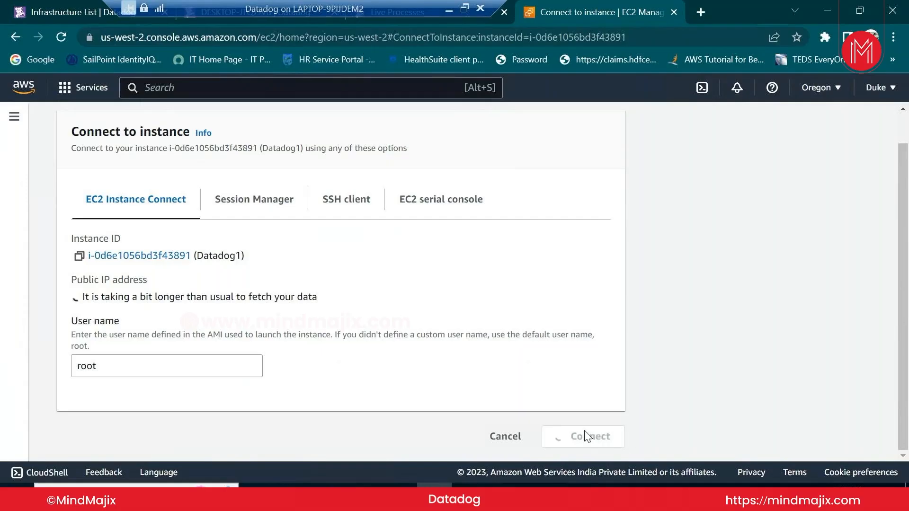
# Move the remote-desktop bar aside to return to the Live Processes documentation
pyautogui.moveTo(391, 15); pyautogui.dragTo(597, 9)
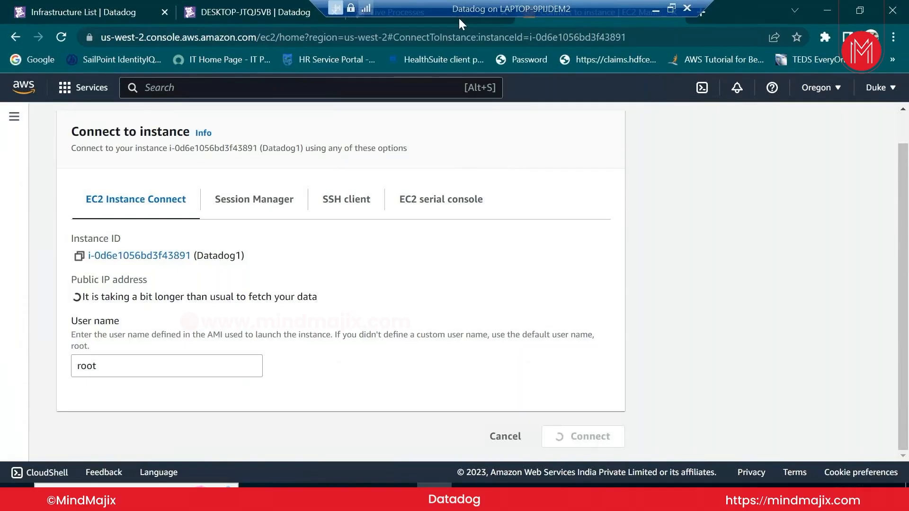
pyautogui.moveTo(458, 16); pyautogui.dragTo(566, 16)
pyautogui.click(400, 22)
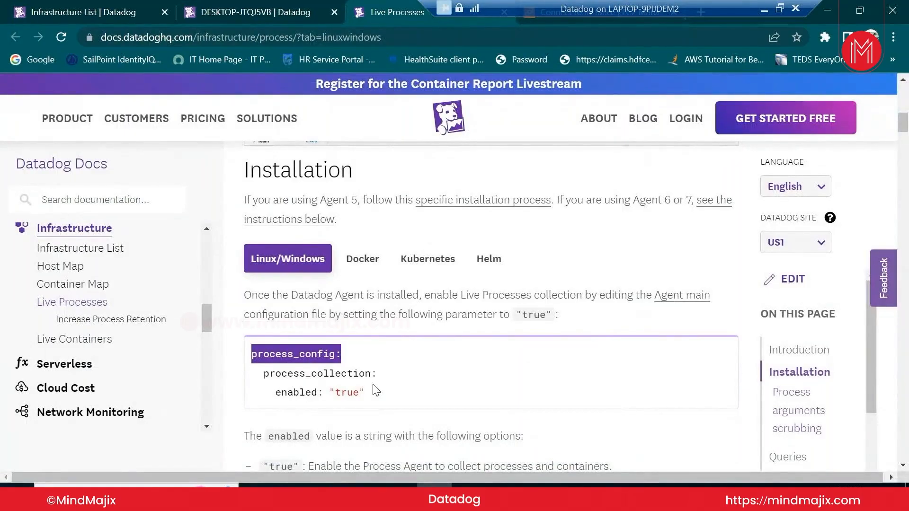
# Review the process_config docs, then launch the browser-based connection to Datadog1
pyautogui.scroll(-3, 375, 391)
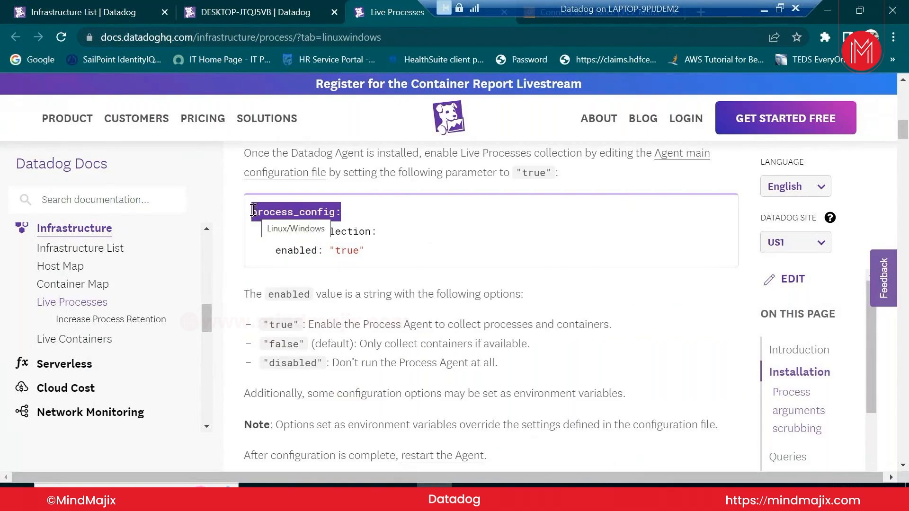
pyautogui.click(560, 22)
pyautogui.scroll(-3, 570, 341)
pyautogui.click(591, 441)
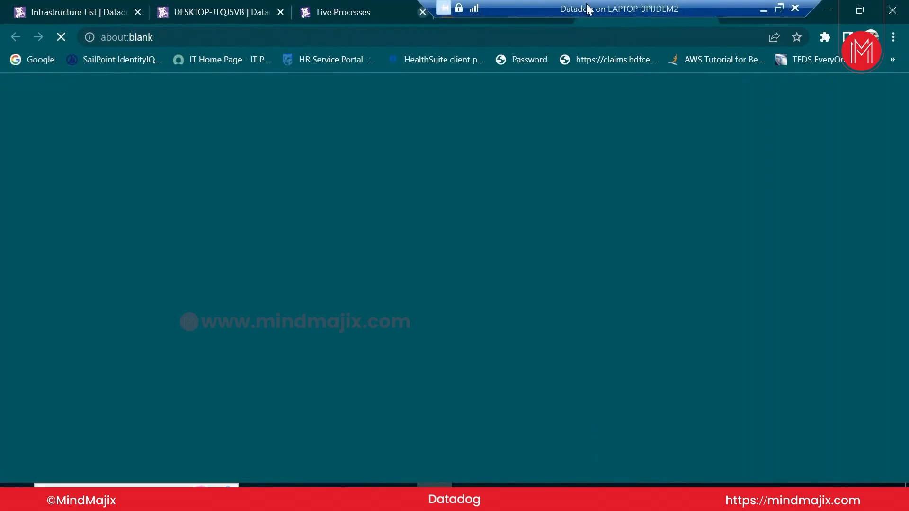
# Locate the new EC2 Instance Connect tab and check the loading session
pyautogui.moveTo(587, 8); pyautogui.dragTo(697, 4)
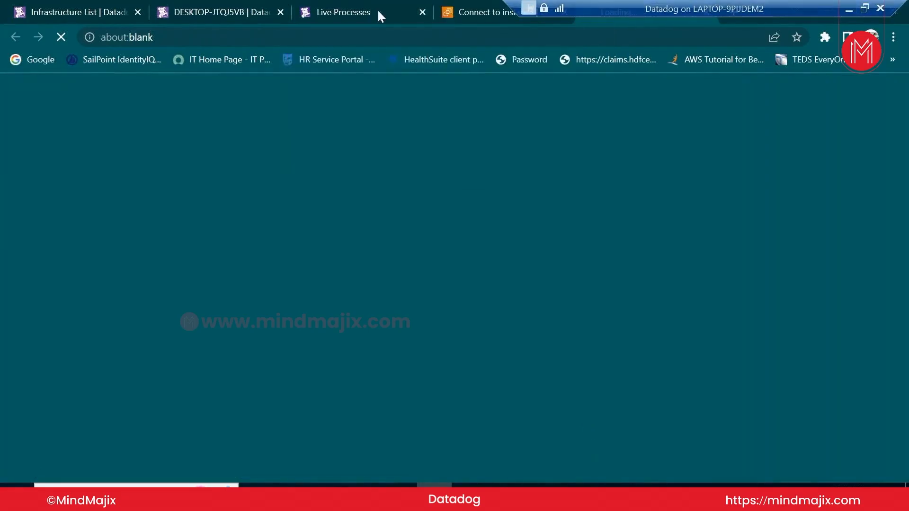
pyautogui.scroll(-8, 426, 450)
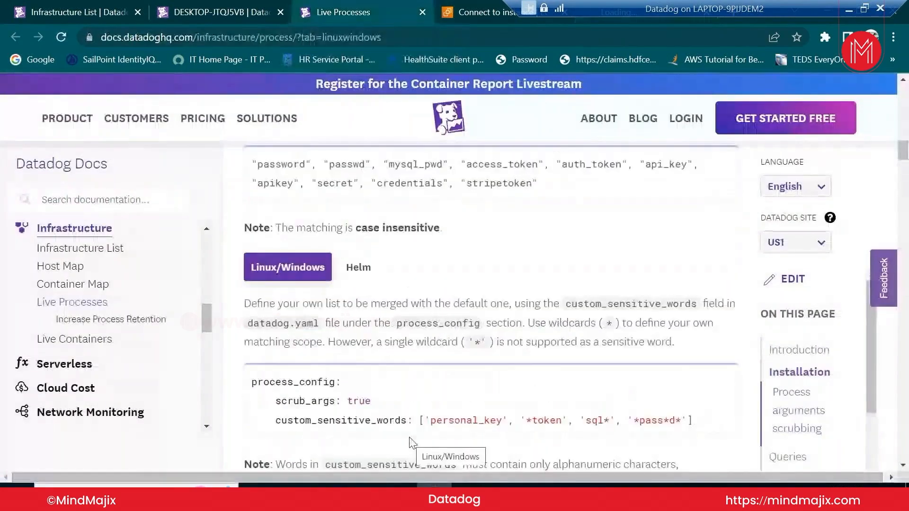
pyautogui.scroll(-7, 410, 443)
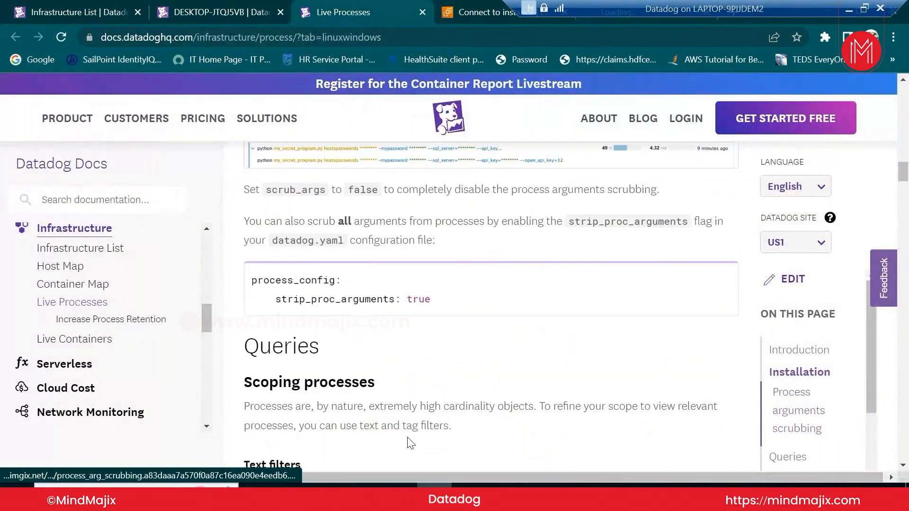
pyautogui.scroll(5, 408, 438)
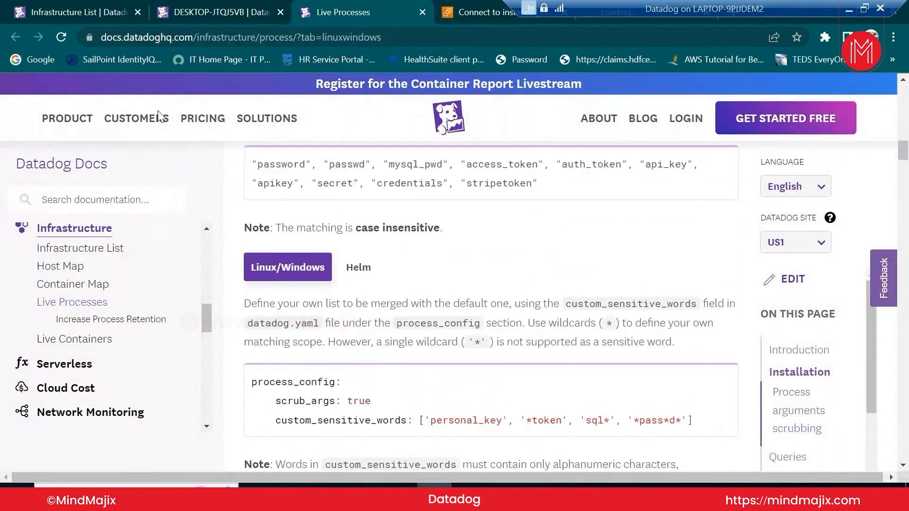
pyautogui.click(498, 11)
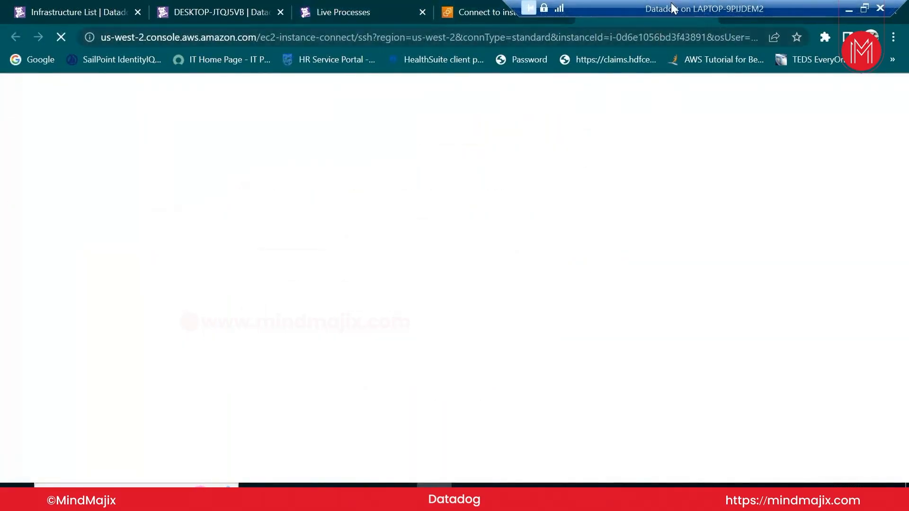
# Close the Windows Services window
pyautogui.moveTo(672, 6); pyautogui.dragTo(377, 6)
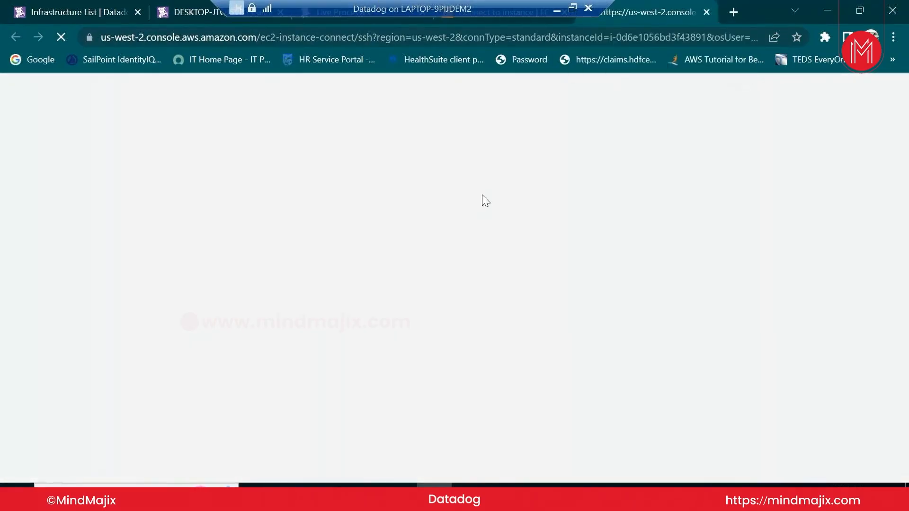
pyautogui.moveTo(470, 7)
pyautogui.mouseDown()
pyautogui.moveTo(542, 1)
pyautogui.moveTo(472, 1)
pyautogui.mouseUp()
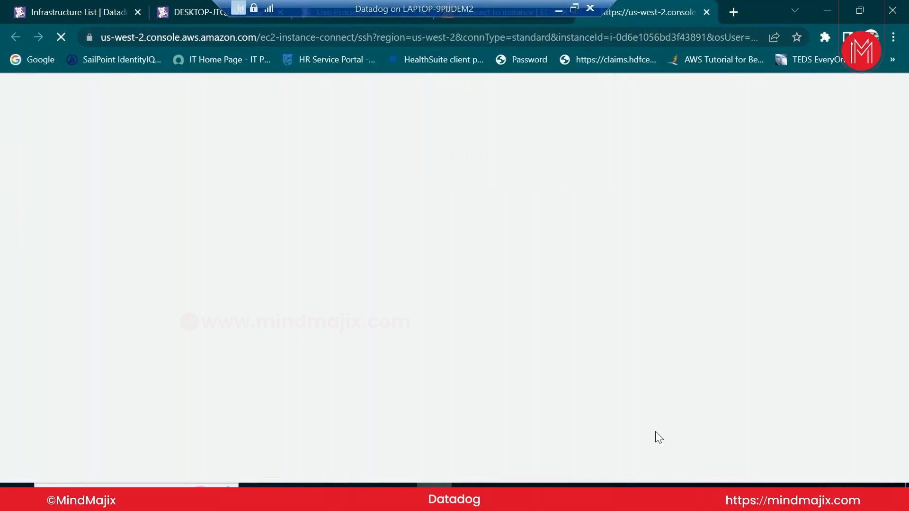
pyautogui.moveTo(505, 485)
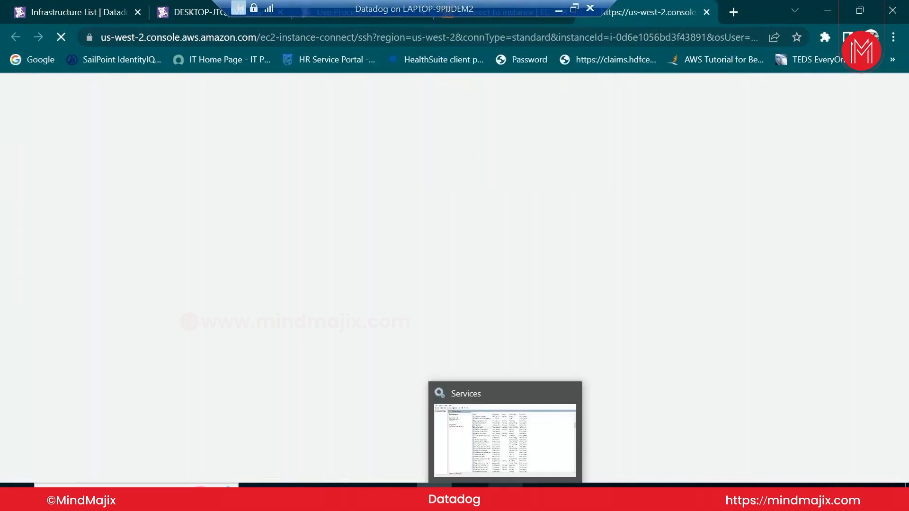
pyautogui.click(550, 408)
pyautogui.click(891, 8)
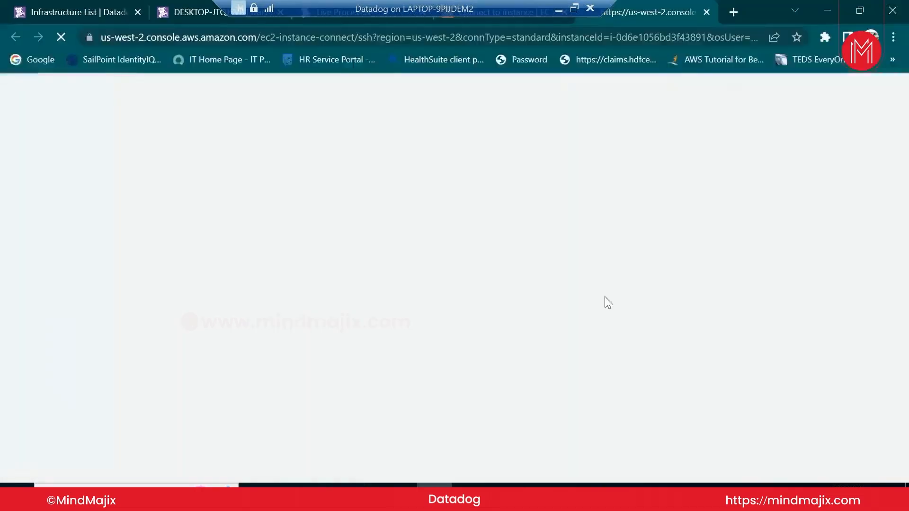
# Scroll through datadog.yaml in Notepad++ to recheck the configuration
pyautogui.moveTo(434, 487)
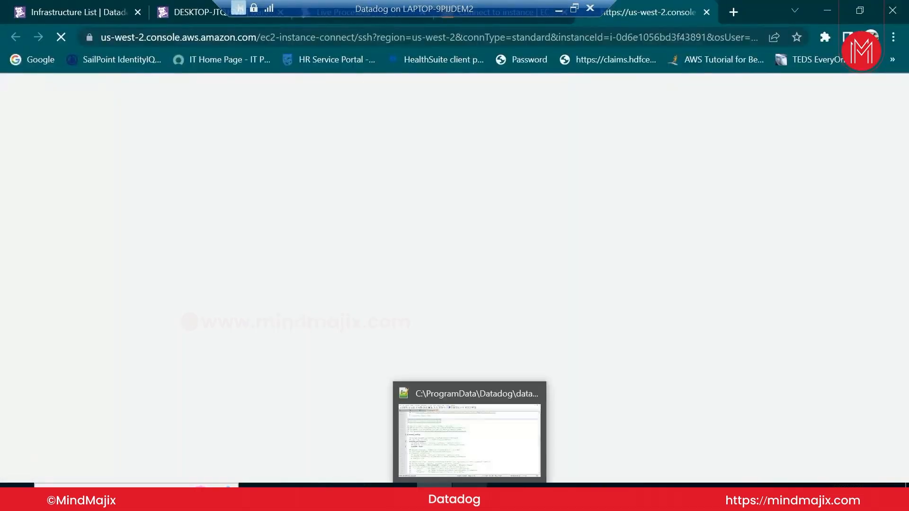
pyautogui.click(461, 439)
pyautogui.scroll(-2, 137, 300)
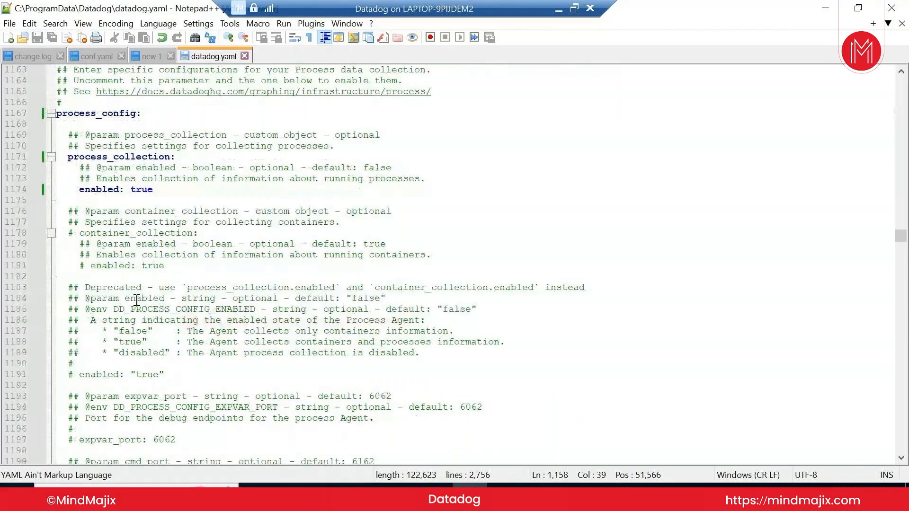
pyautogui.scroll(-6, 136, 300)
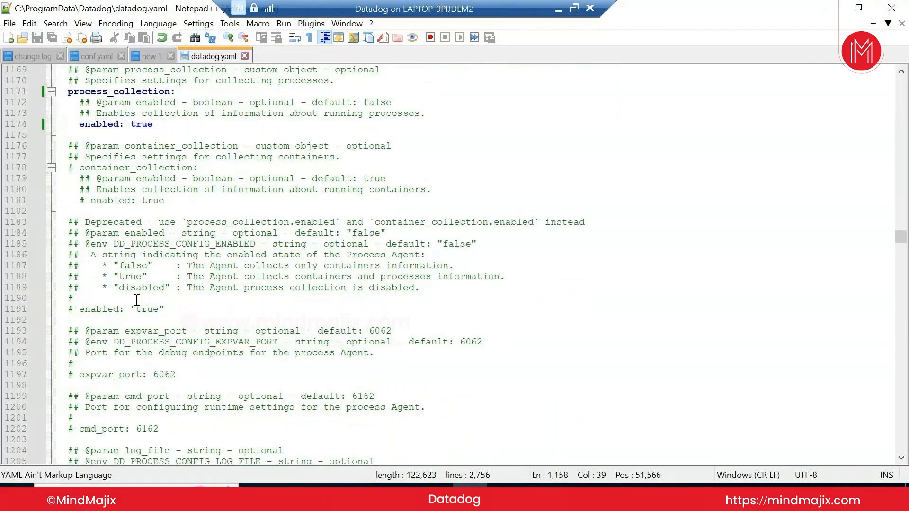
pyautogui.scroll(-5, 137, 300)
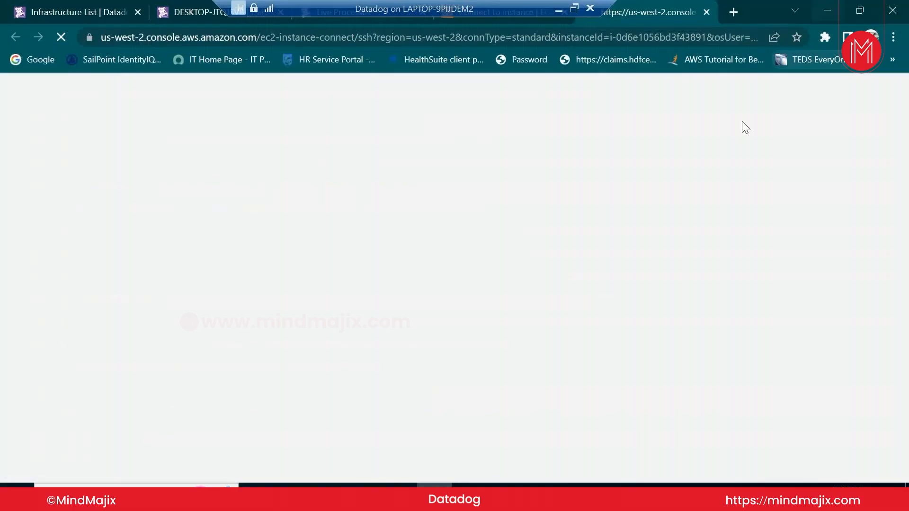
# Return to the Datadog host details and show the Windows host's Logs tab
pyautogui.moveTo(479, 9); pyautogui.dragTo(883, 6)
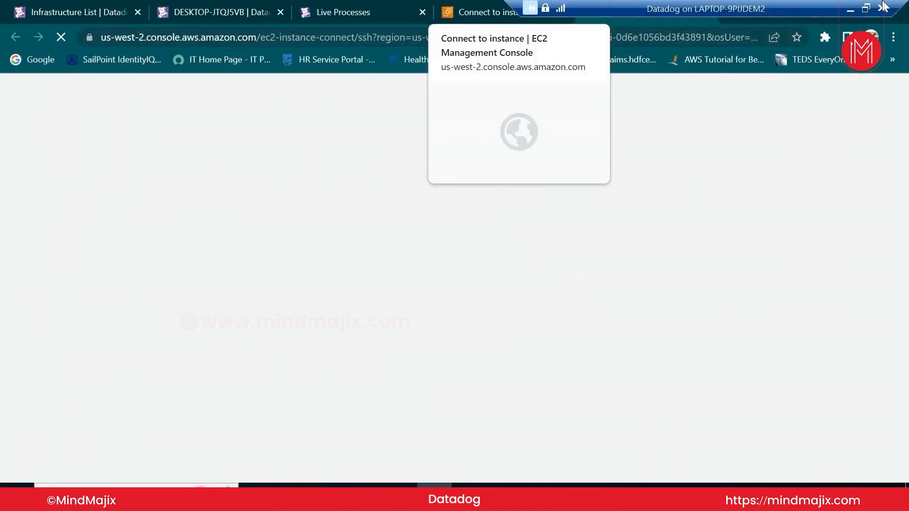
pyautogui.moveTo(631, 13); pyautogui.dragTo(374, 9)
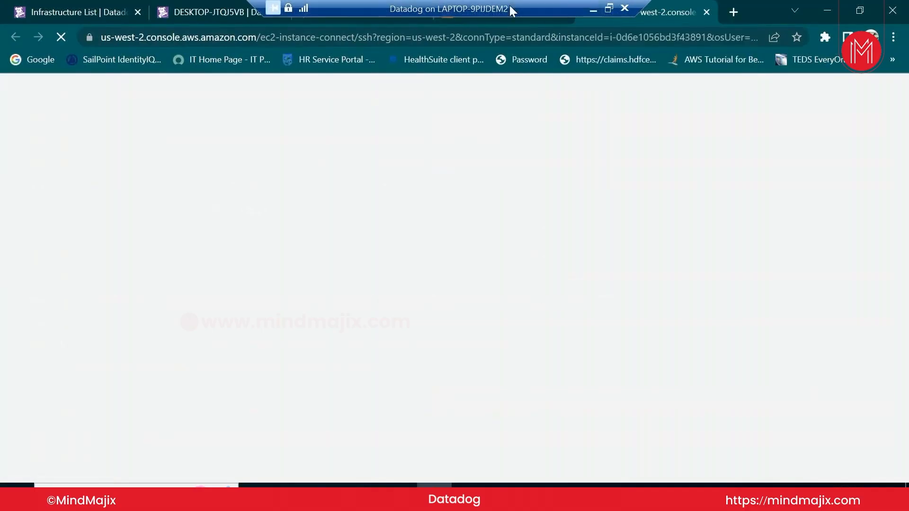
pyautogui.moveTo(509, 5); pyautogui.dragTo(581, 1)
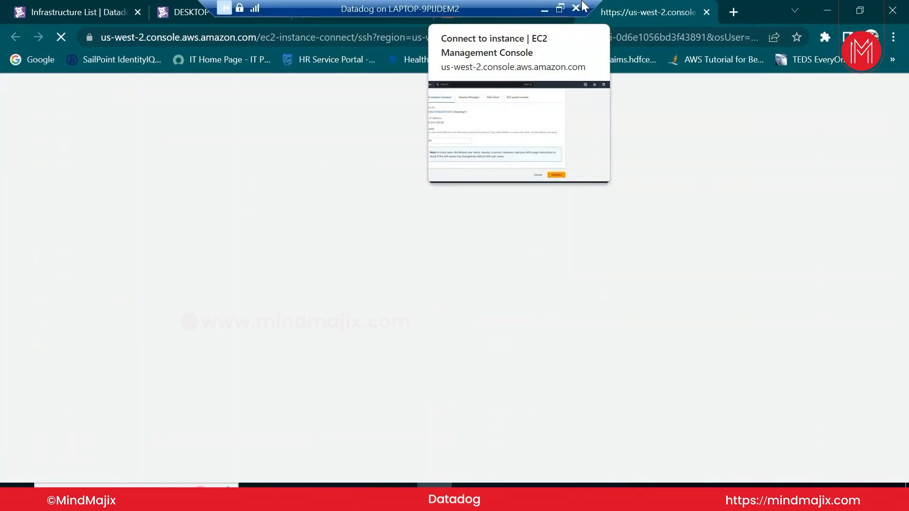
pyautogui.click(97, 19)
pyautogui.click(605, 164)
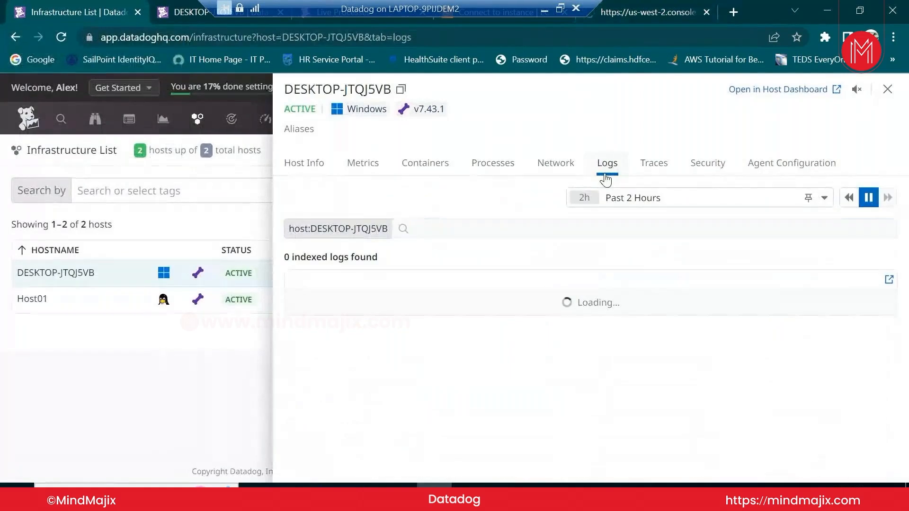
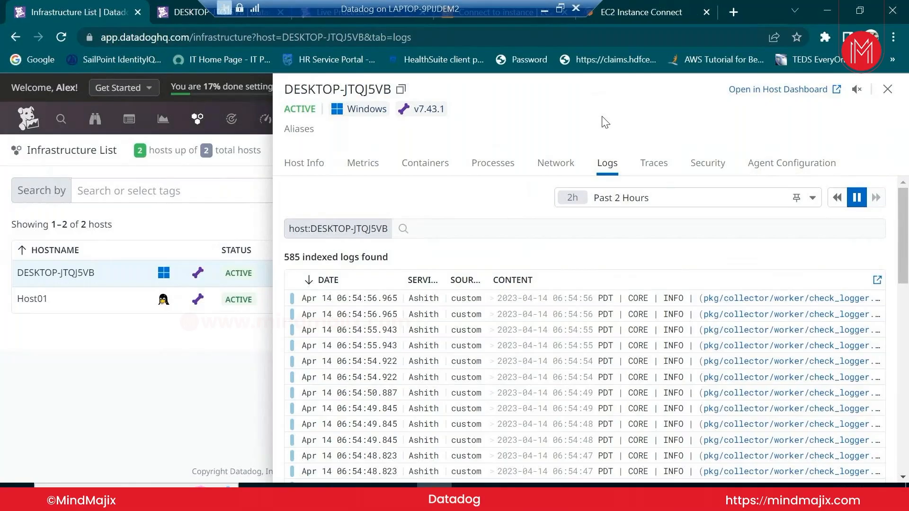
# Show the EC2 Instance Connect page for instance i-0d6e1056bd3f43891 and dismiss the Initializing Session banner
pyautogui.click(641, 12)
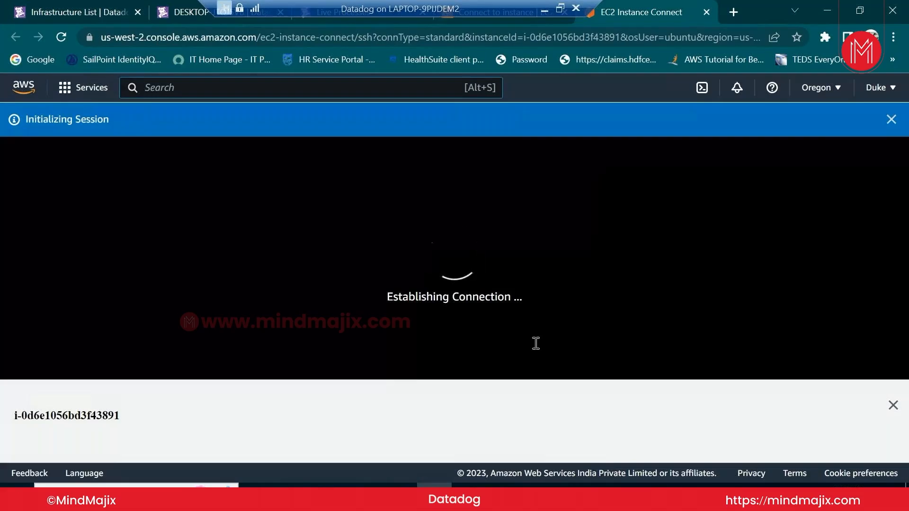
pyautogui.click(891, 120)
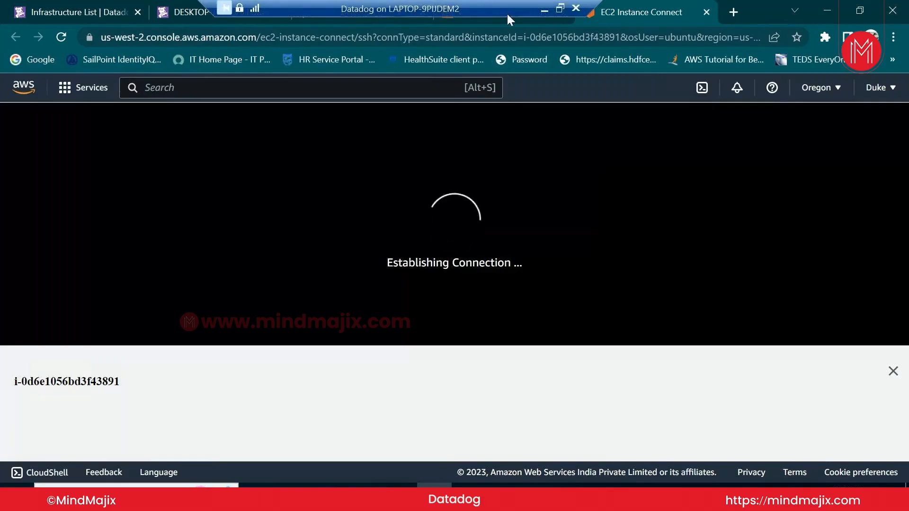
pyautogui.moveTo(507, 15); pyautogui.dragTo(382, 6)
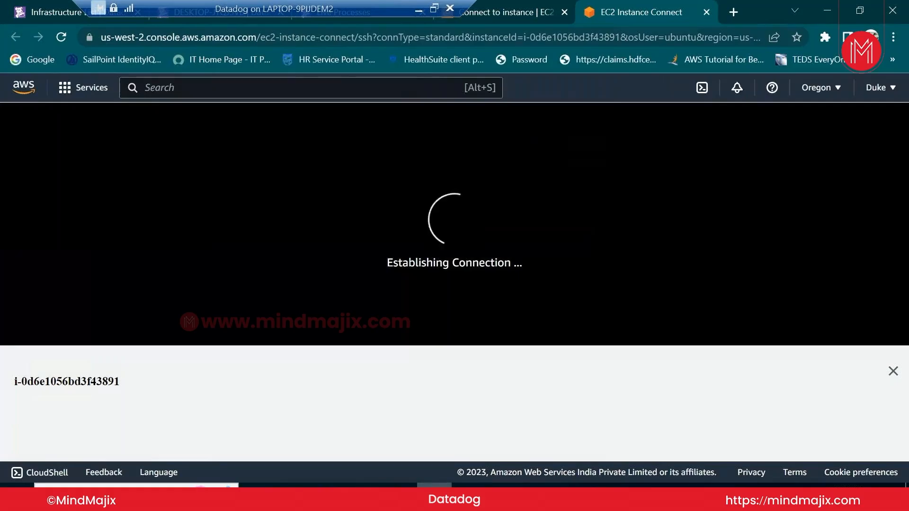
# In the Datadog folder window, open the logs folder and select the agent log file
pyautogui.moveTo(328, 486)
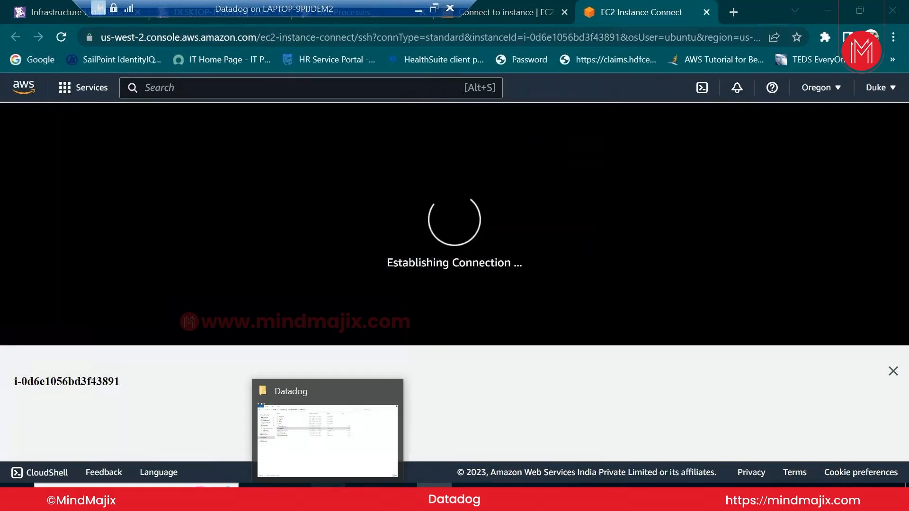
pyautogui.click(328, 485)
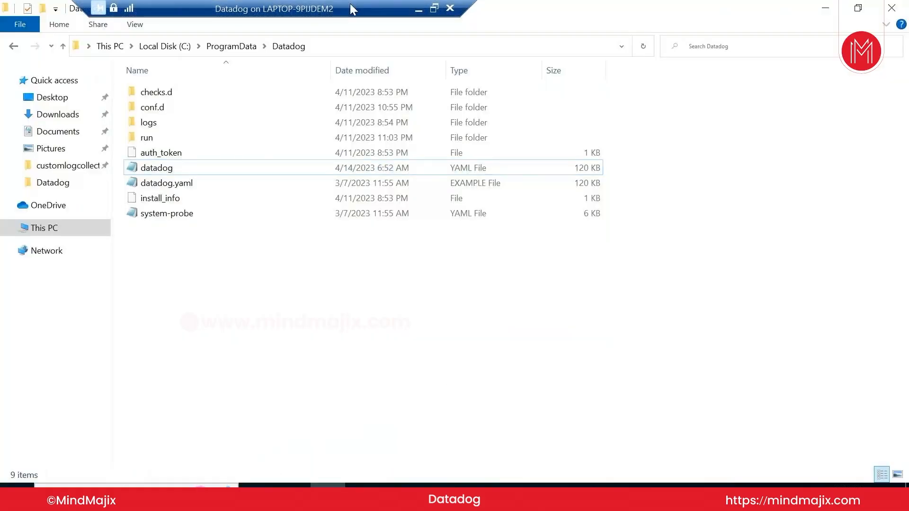
pyautogui.moveTo(351, 4); pyautogui.dragTo(527, 6)
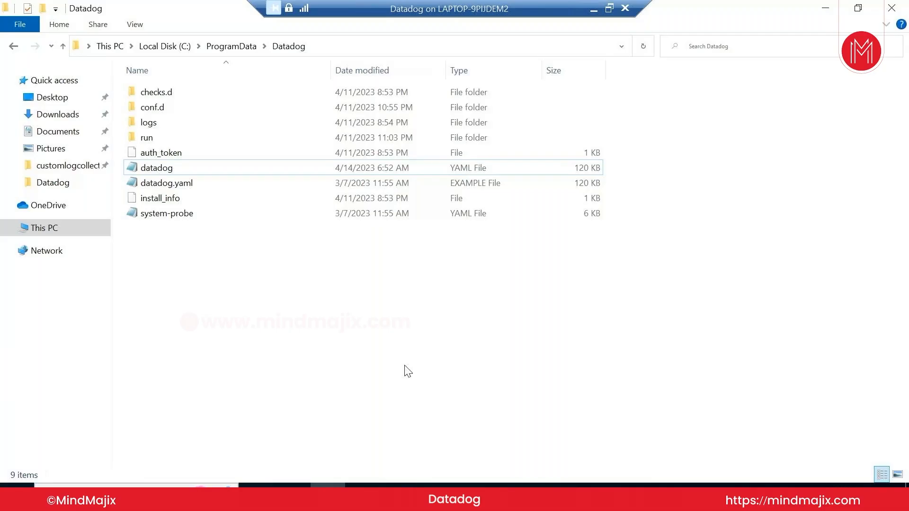
pyautogui.moveTo(434, 485)
pyautogui.click(448, 450)
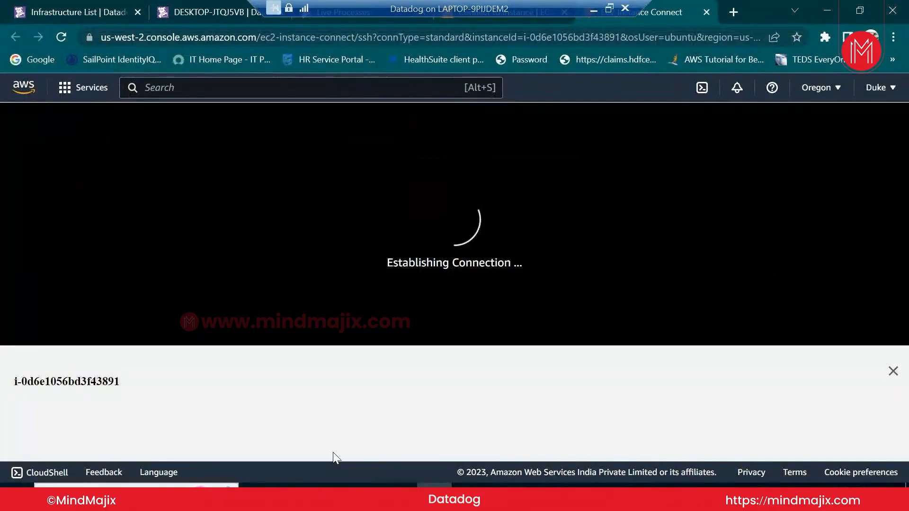
pyautogui.moveTo(331, 485)
pyautogui.click(339, 462)
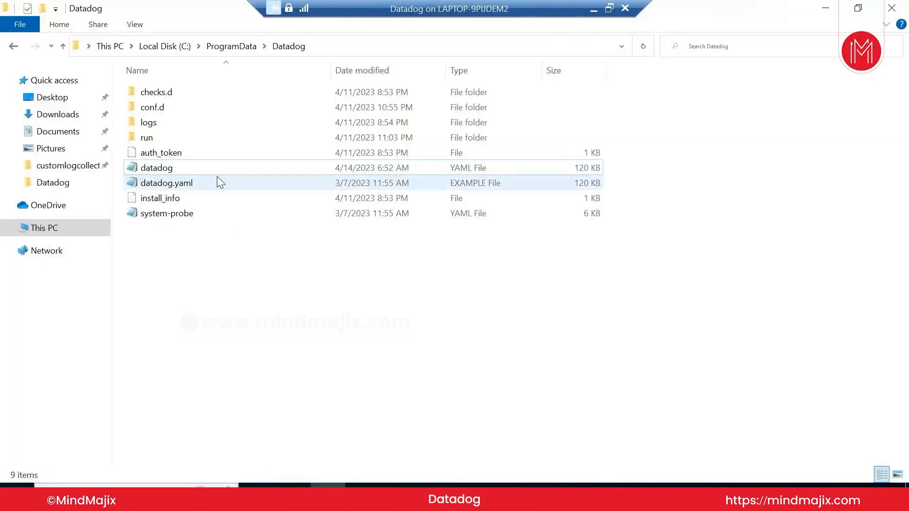
pyautogui.doubleClick(185, 122)
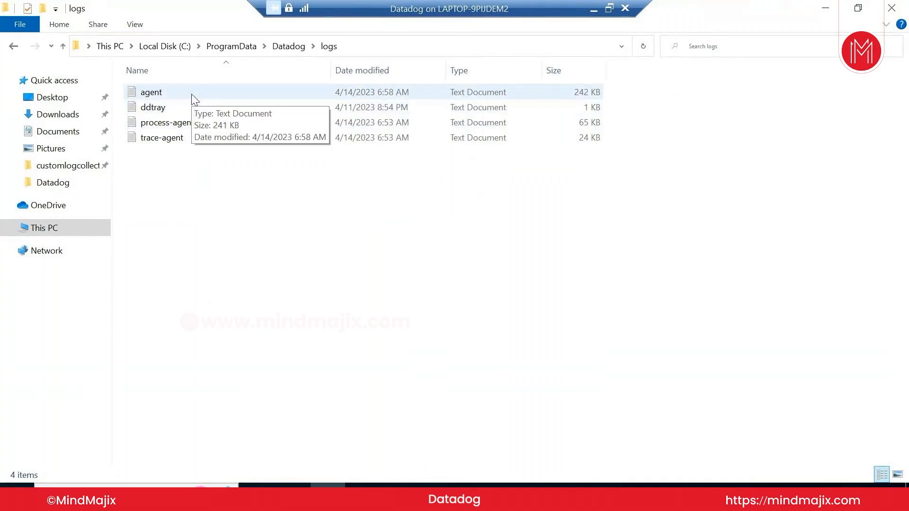
pyautogui.click(193, 99)
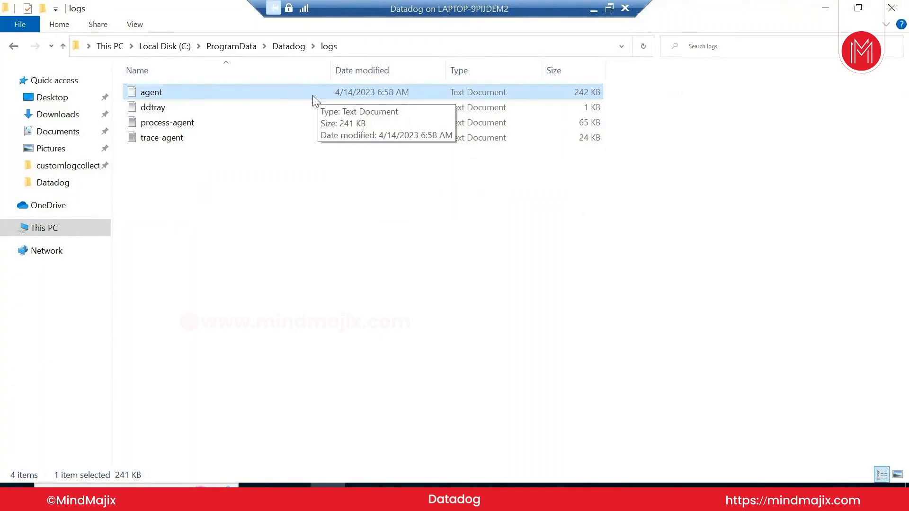
# Go to conf.d\customlogcollection.d and bring up the actions for its conf file
pyautogui.click(14, 48)
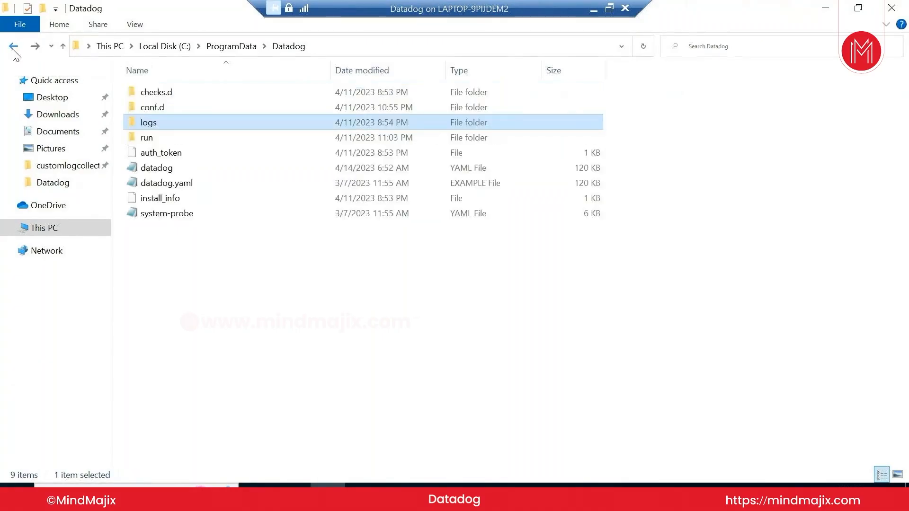
pyautogui.doubleClick(192, 112)
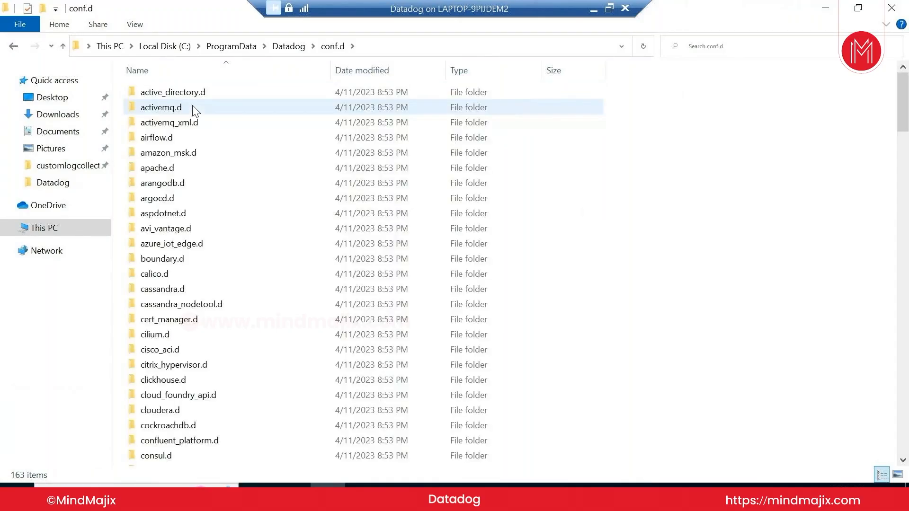
pyautogui.scroll(-5, 345, 381)
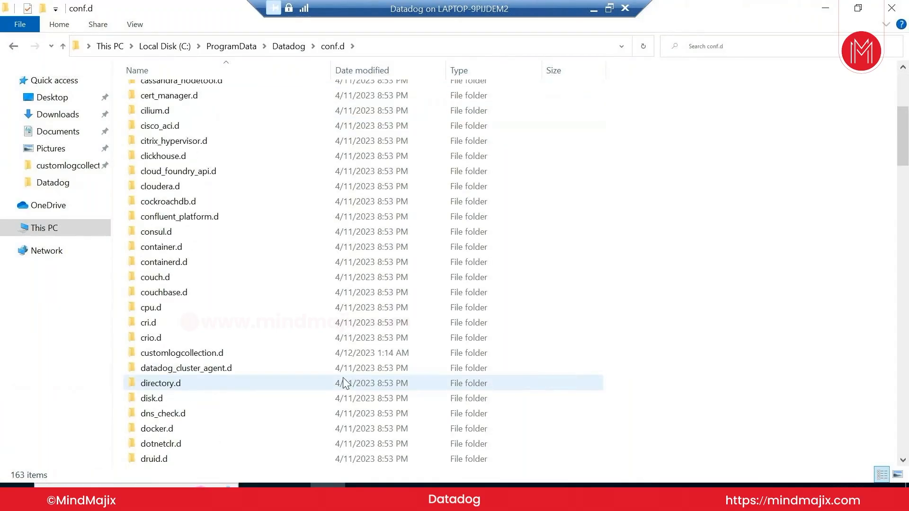
pyautogui.doubleClick(223, 354)
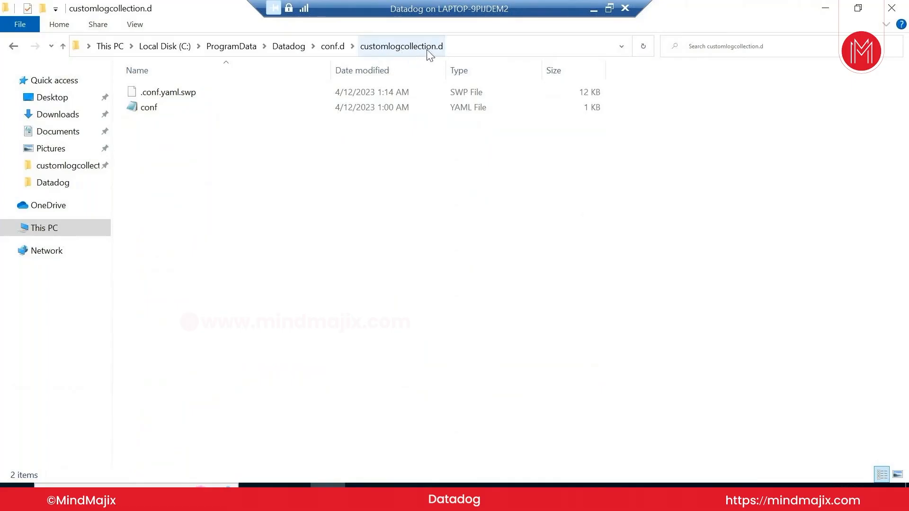
pyautogui.click(167, 109)
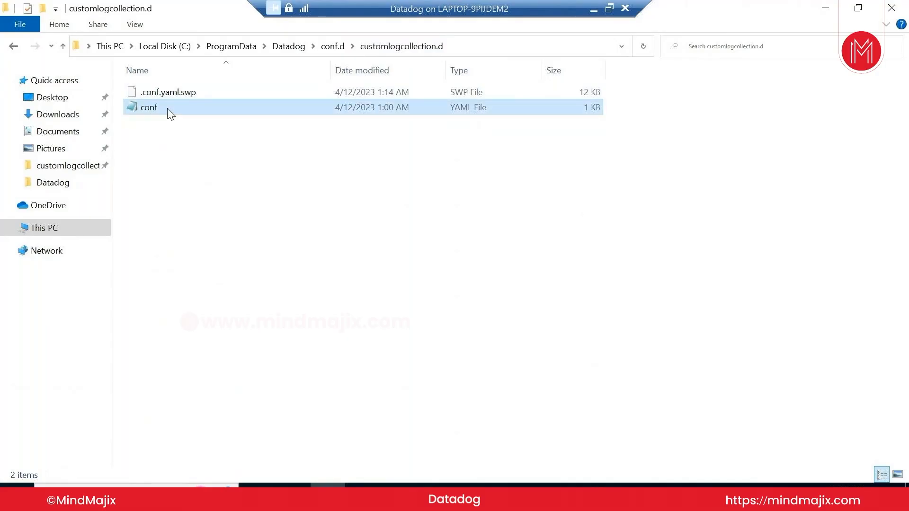
pyautogui.rightClick(167, 108)
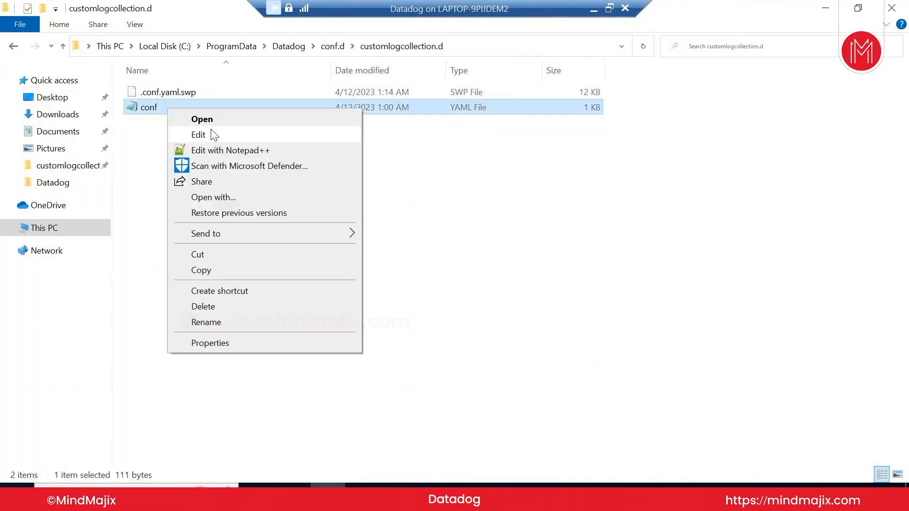
# Open the conf file in Notepad++ and review its log path and service entries
pyautogui.click(215, 150)
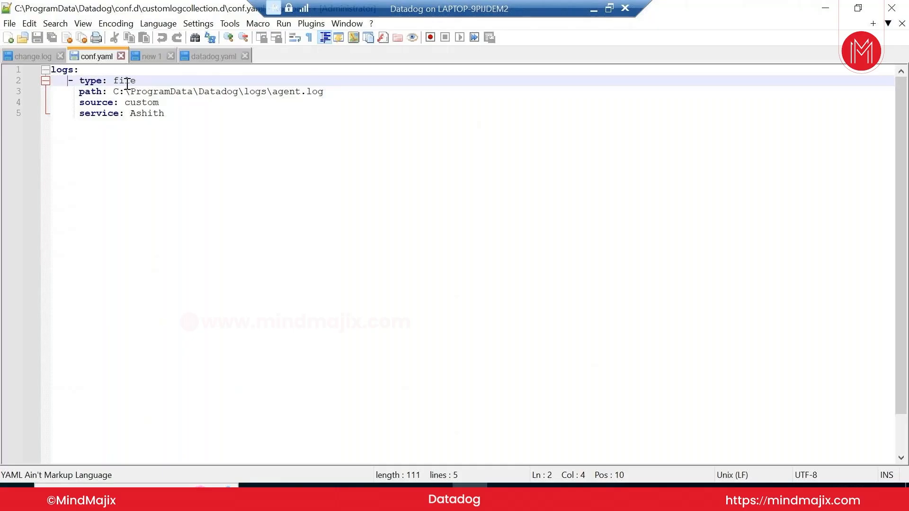
pyautogui.moveTo(105, 92); pyautogui.dragTo(157, 92)
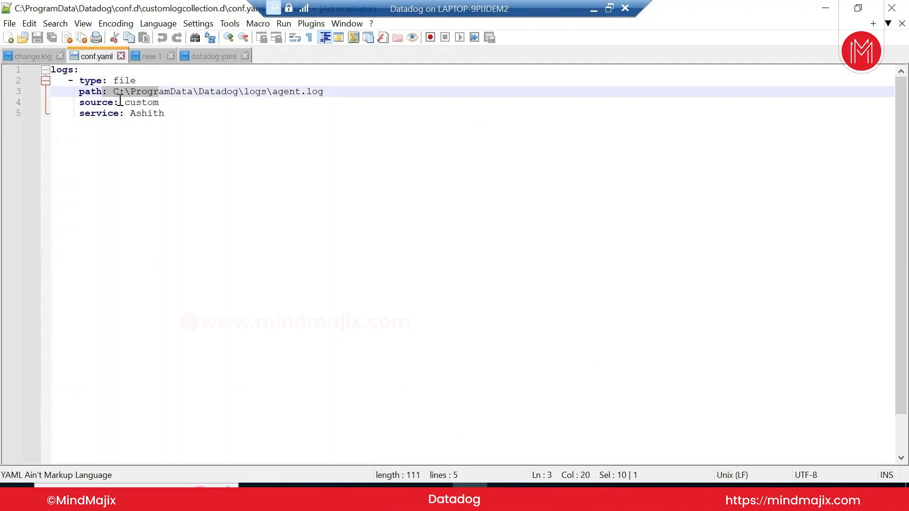
pyautogui.click(140, 115)
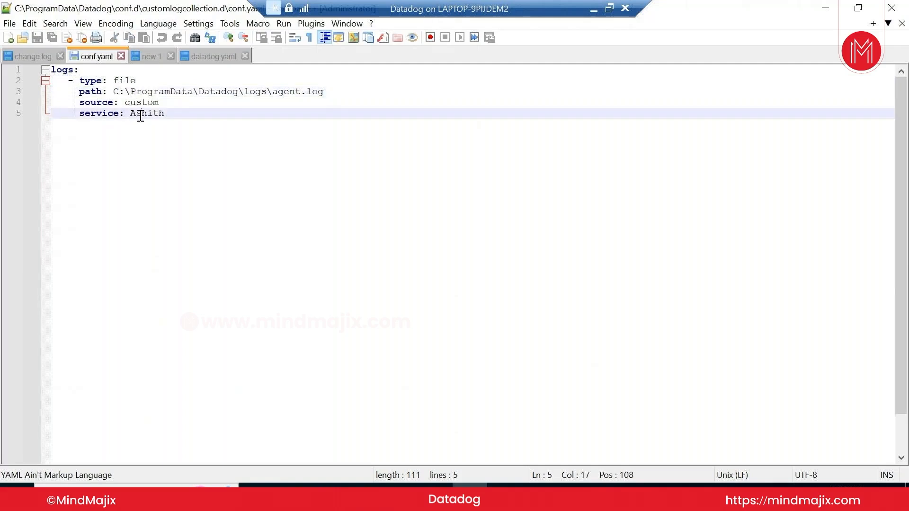
pyautogui.doubleClick(141, 114)
pyautogui.click(169, 117)
pyautogui.moveTo(168, 113); pyautogui.dragTo(49, 65)
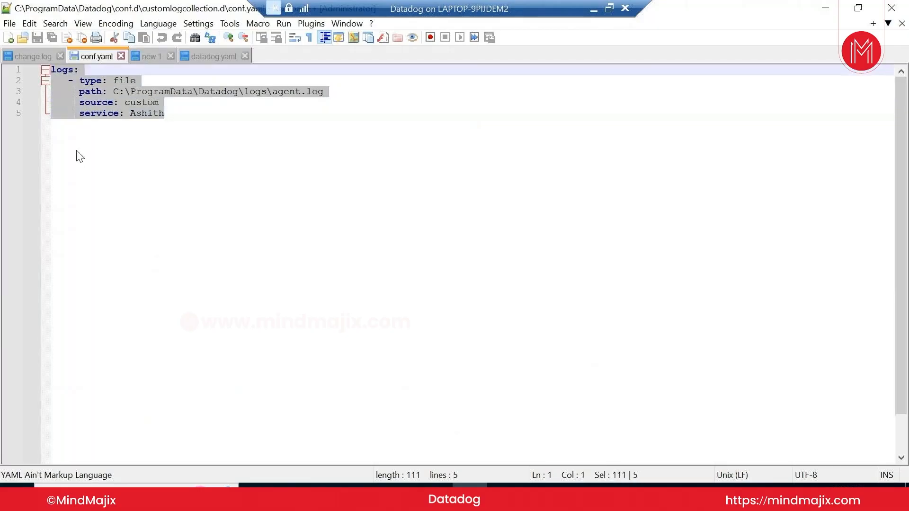
pyautogui.click(57, 147)
pyautogui.press('Return')
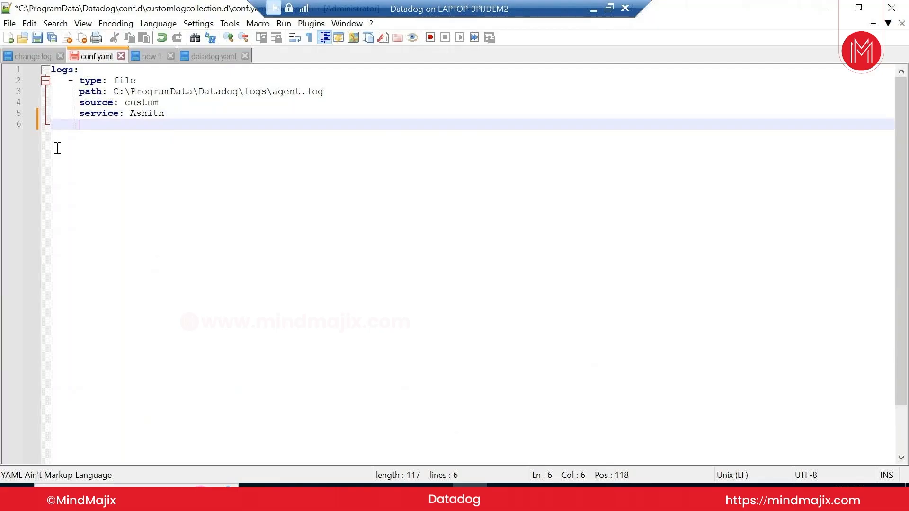
pyautogui.press('Return')
pyautogui.press('BackSpace')
pyautogui.press('BackSpace')
pyautogui.press('BackSpace')
pyautogui.press('BackSpace')
pyautogui.press('BackSpace')
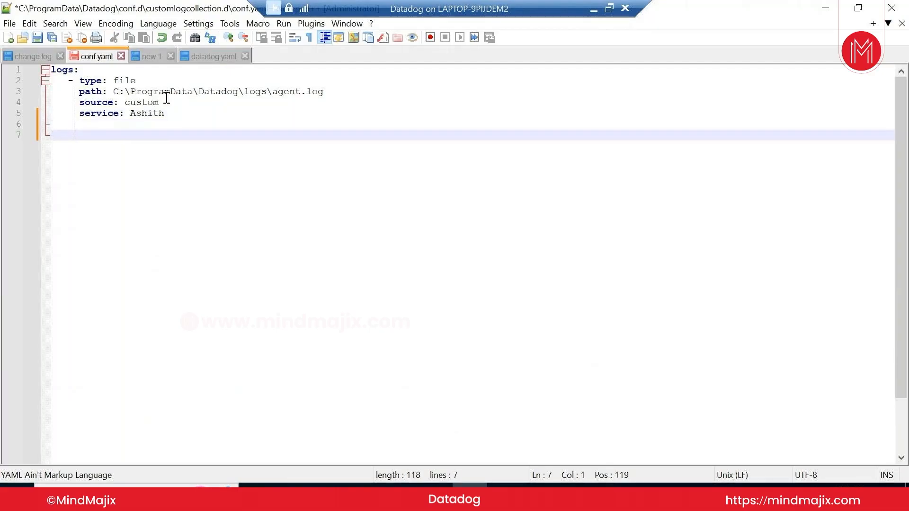
# Trim conf.yaml back to a single agent.log logs entry, then bring datadog.yaml forward
pyautogui.moveTo(166, 113); pyautogui.dragTo(51, 70)
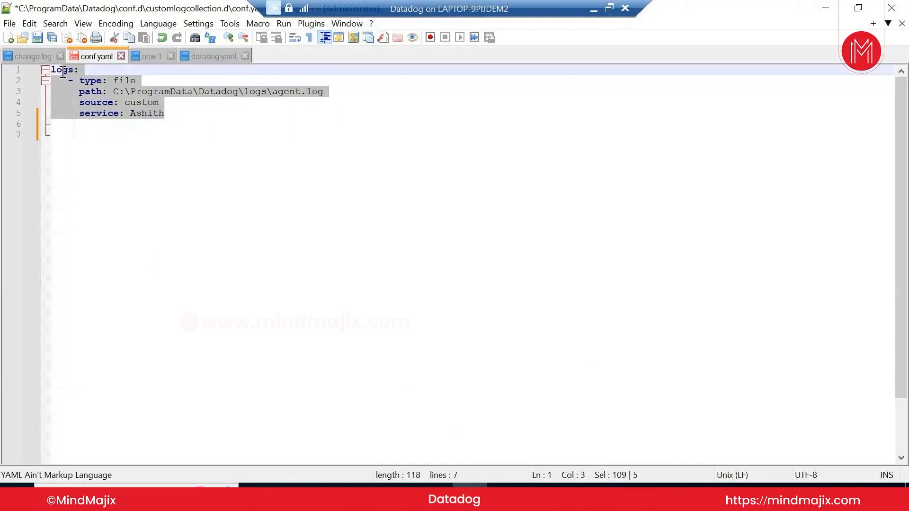
pyautogui.click(57, 124)
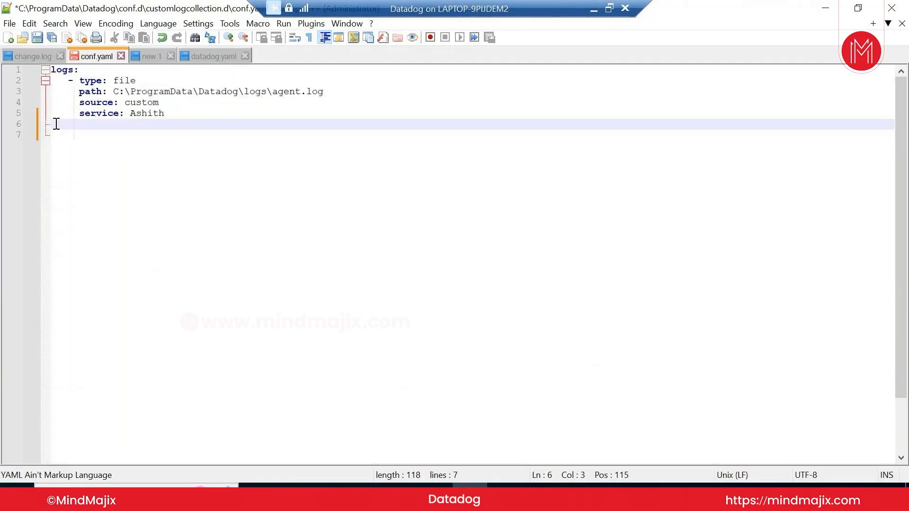
pyautogui.press('BackSpace')
pyautogui.moveTo(168, 115); pyautogui.dragTo(45, 70)
pyautogui.hotkey('ctrl', 'c')
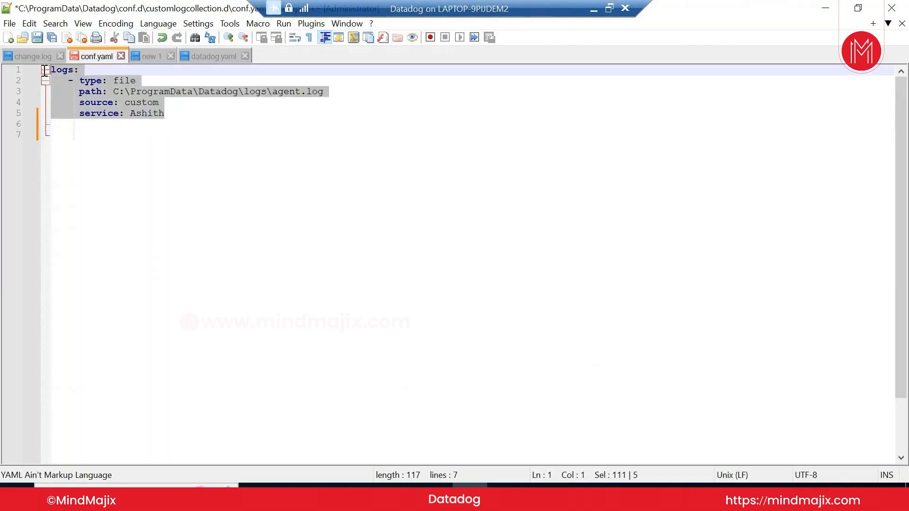
pyautogui.click(55, 128)
pyautogui.press('BackSpace')
pyautogui.hotkey('ctrl', 'v')
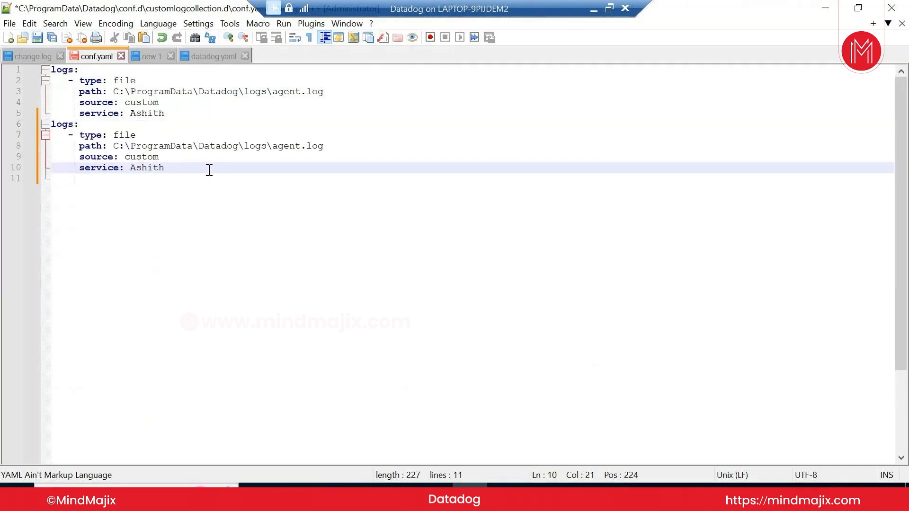
pyautogui.moveTo(178, 170); pyautogui.dragTo(48, 125)
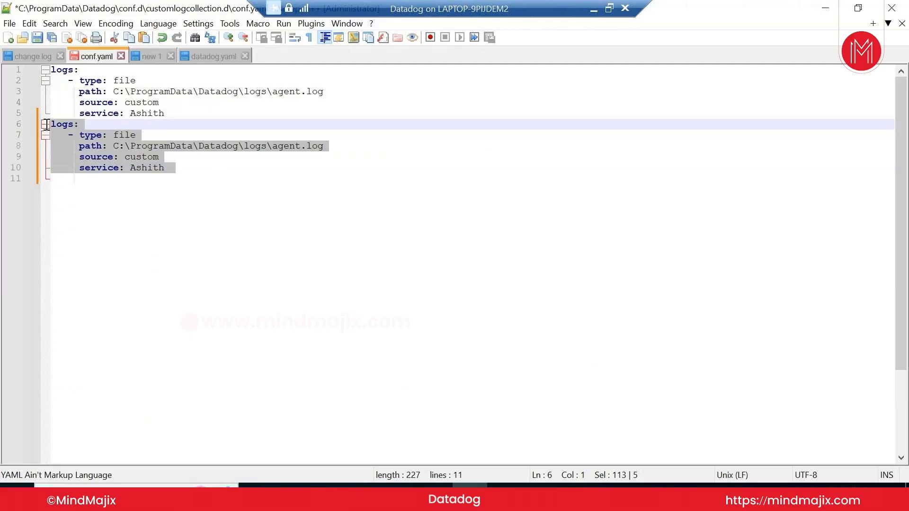
pyautogui.press('Delete')
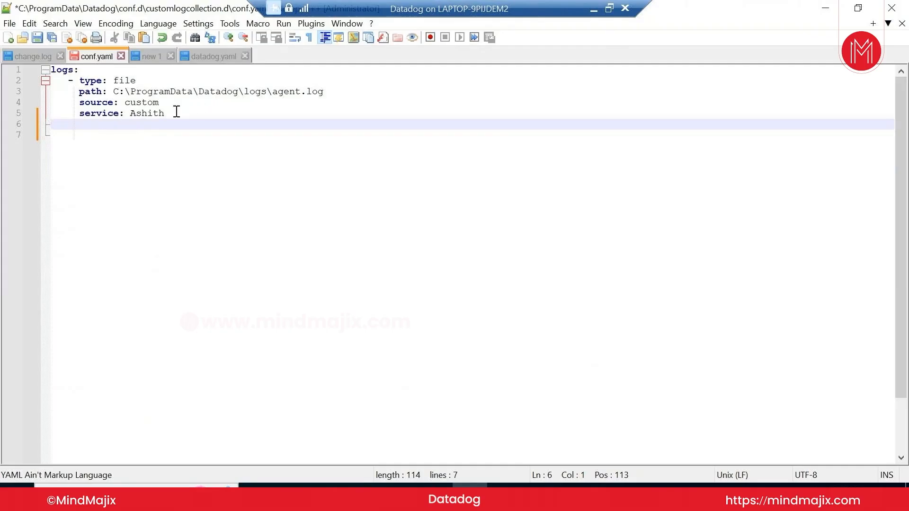
pyautogui.moveTo(176, 112); pyautogui.dragTo(141, 100)
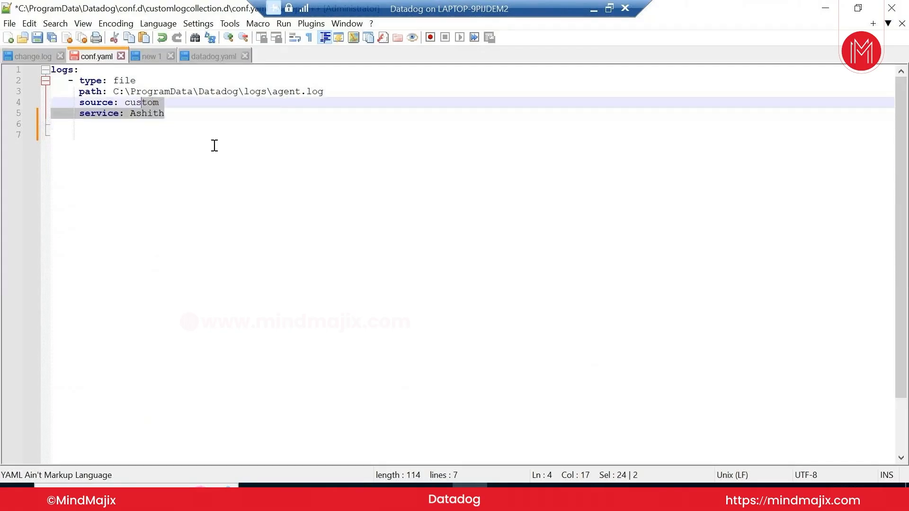
pyautogui.click(220, 60)
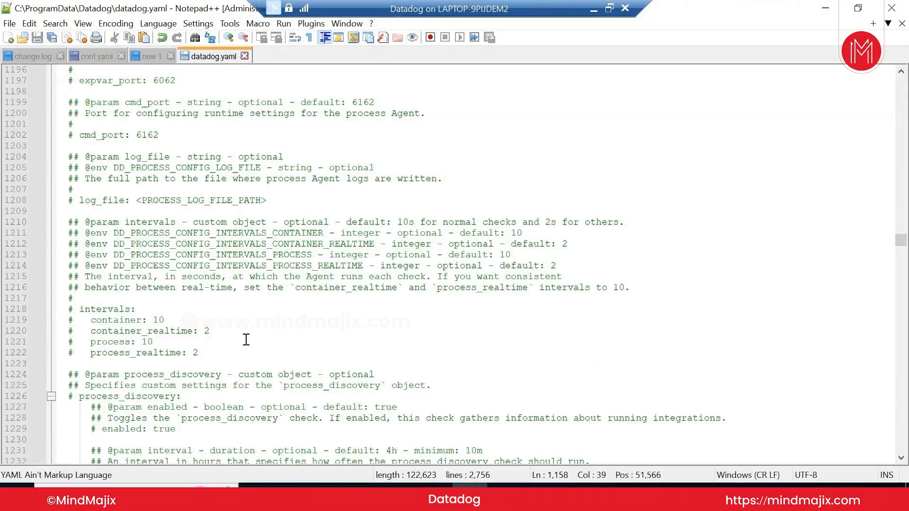
# Search datadog.yaml for 'logging' and step through the matches
pyautogui.hotkey('ctrl', 'f')
pyautogui.write('logg')
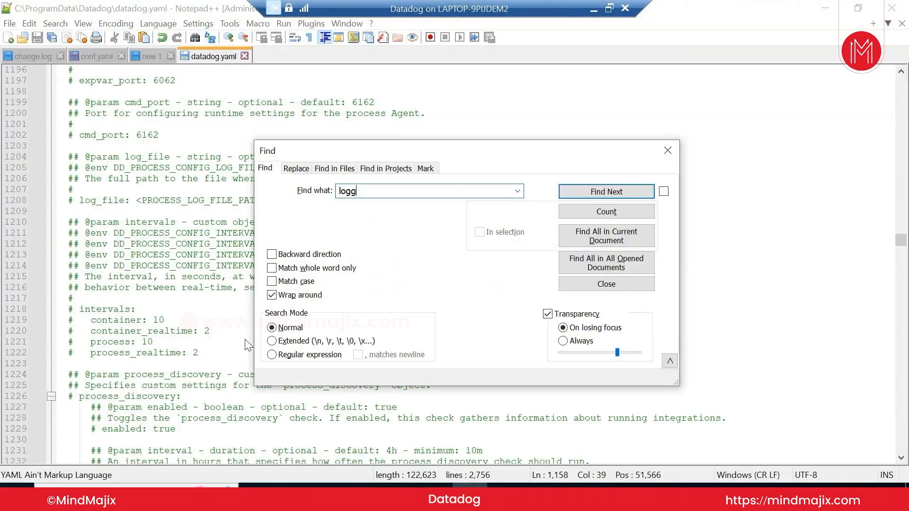
pyautogui.write('ing')
pyautogui.press('Return')
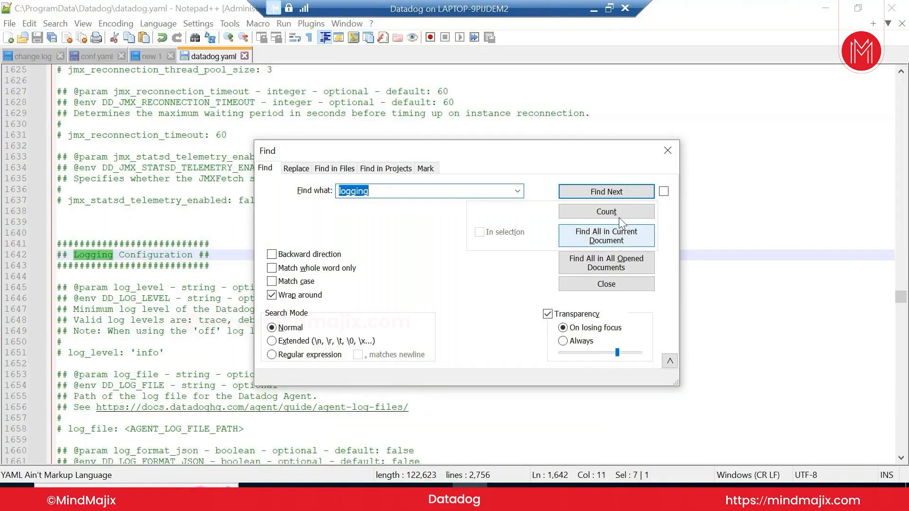
pyautogui.click(625, 191)
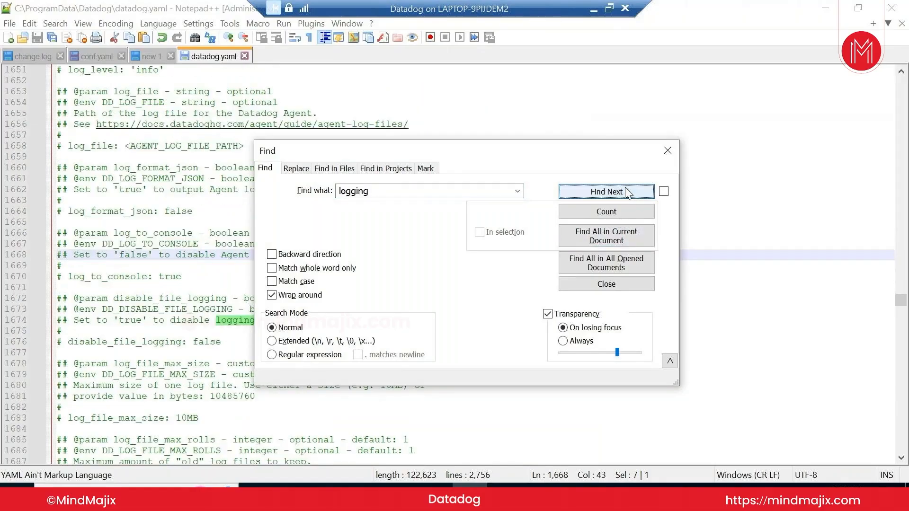
pyautogui.click(625, 189)
pyautogui.click(624, 188)
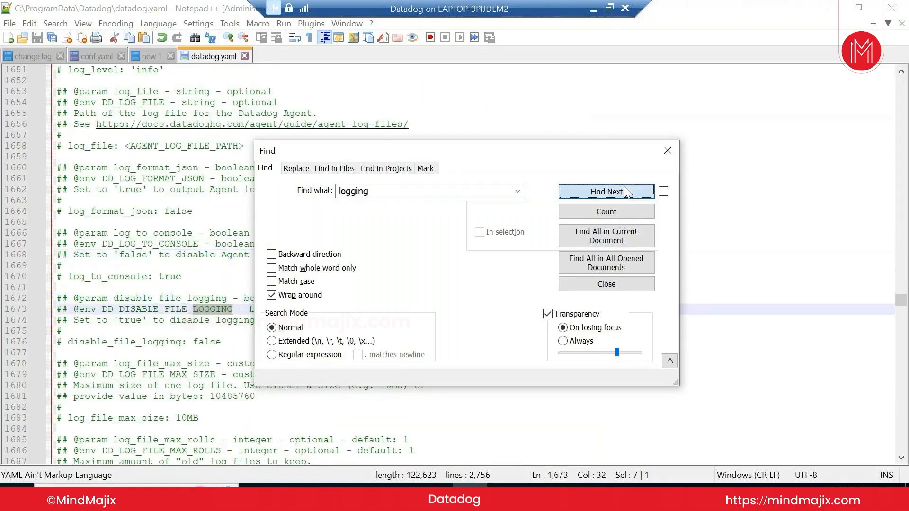
pyautogui.click(623, 189)
pyautogui.click(623, 189)
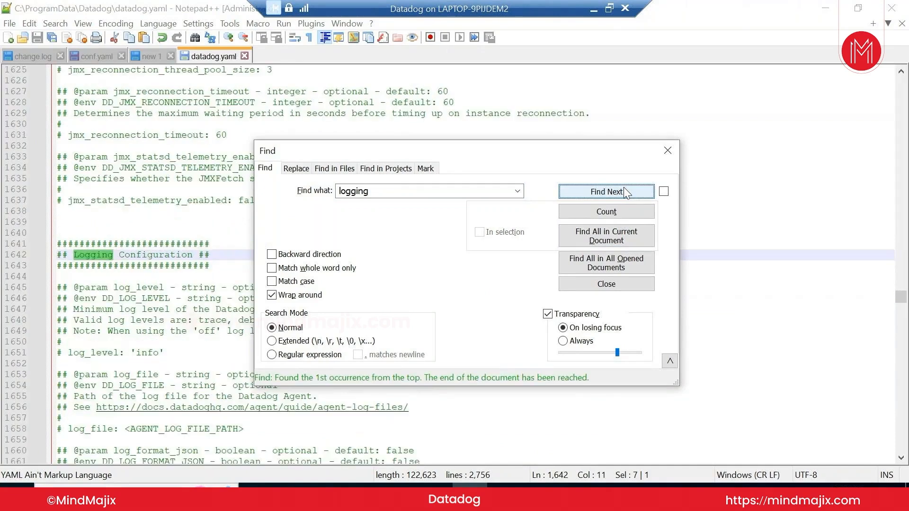
pyautogui.press('Escape')
# Scroll up to the Log collection Configuration heading and mark it
pyautogui.scroll(8, 622, 192)
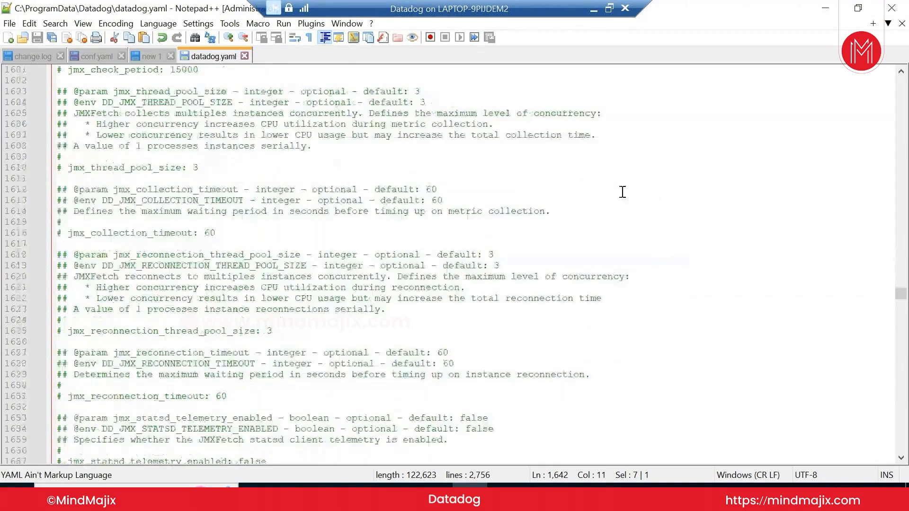
pyautogui.scroll(13, 622, 191)
pyautogui.moveTo(901, 288); pyautogui.dragTo(905, 232)
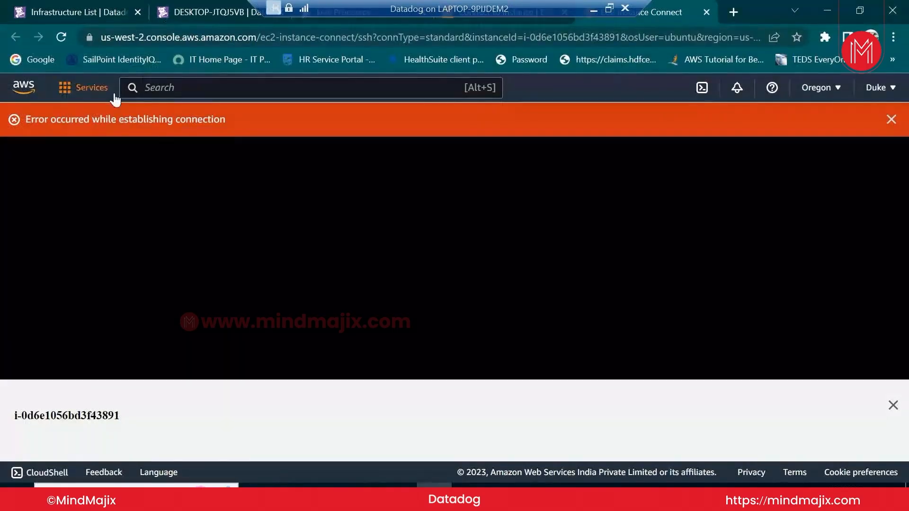
pyautogui.press('F5')
pyautogui.click(76, 7)
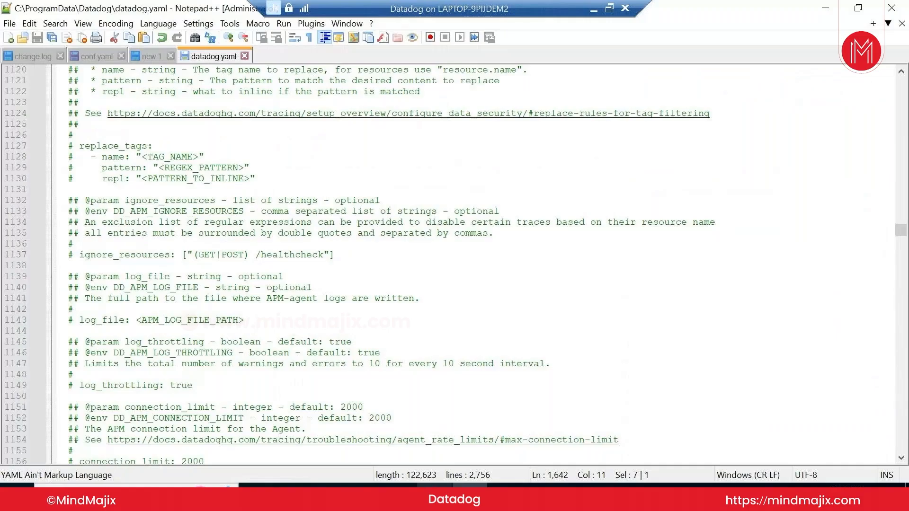
pyautogui.scroll(20, 402, 371)
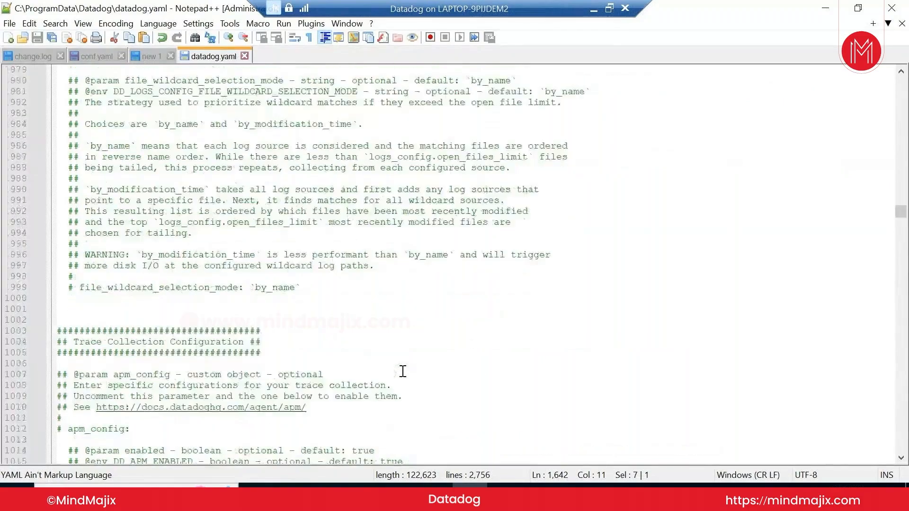
pyautogui.scroll(8, 402, 372)
pyautogui.scroll(20, 403, 371)
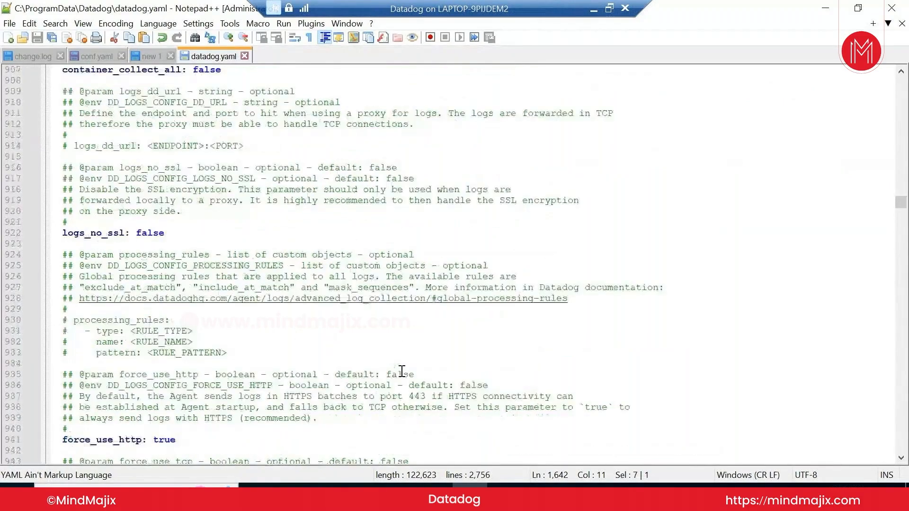
pyautogui.scroll(1, 145, 209)
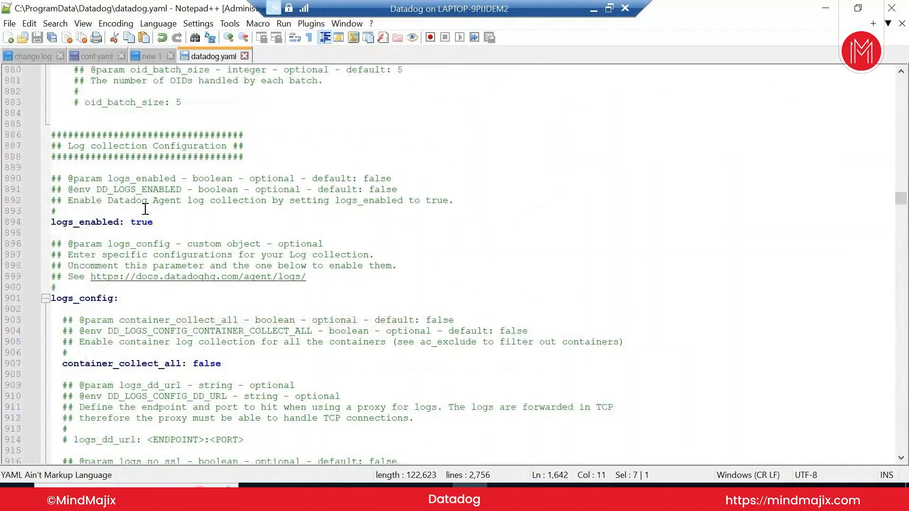
pyautogui.moveTo(69, 143); pyautogui.dragTo(229, 144)
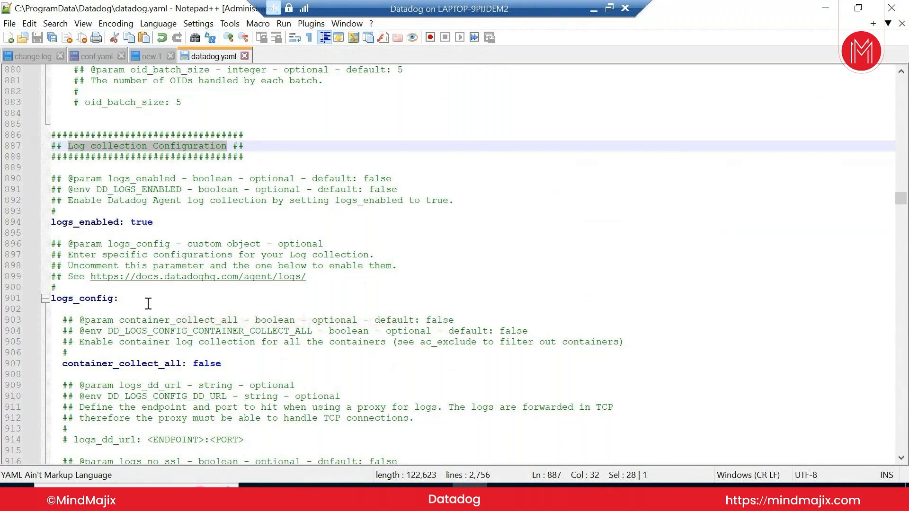
# Read through the logs_enabled: true setting and the active logs_config block
pyautogui.scroll(-2, 136, 308)
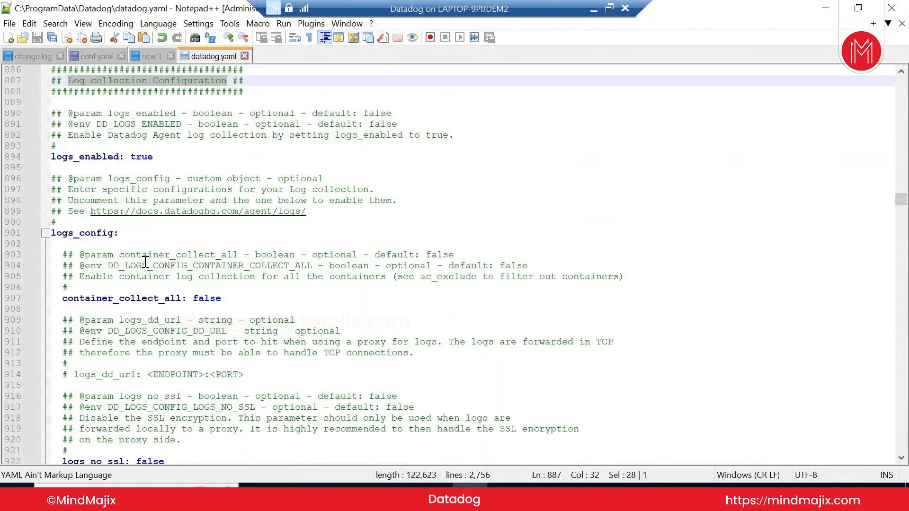
pyautogui.scroll(-1, 145, 262)
pyautogui.scroll(-6, 156, 253)
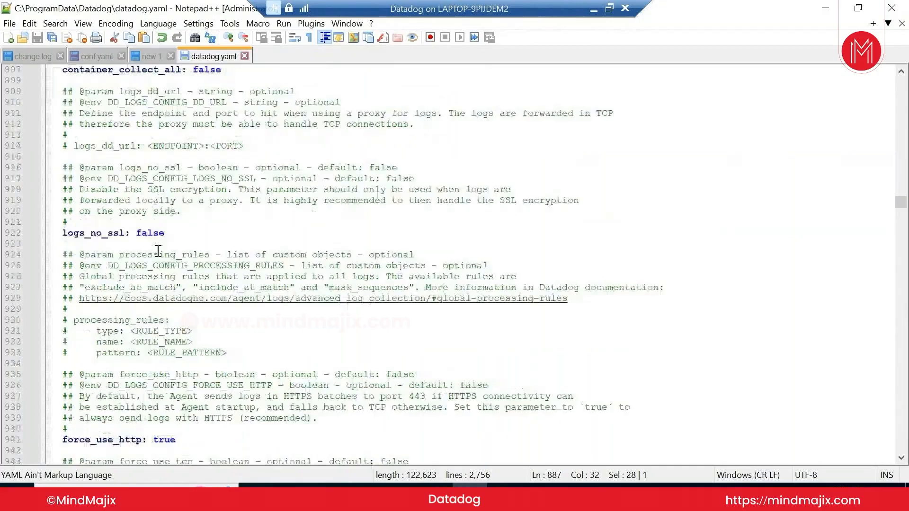
pyautogui.scroll(1, 147, 265)
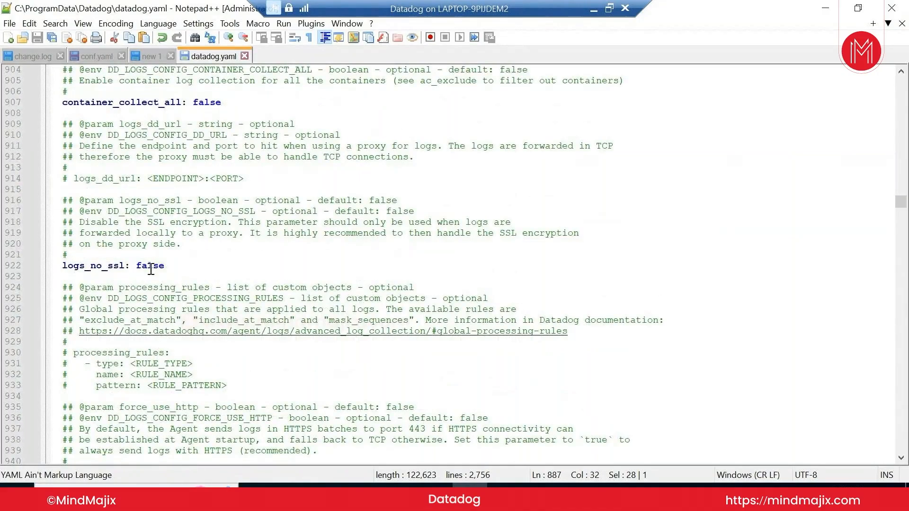
pyautogui.scroll(-3, 150, 269)
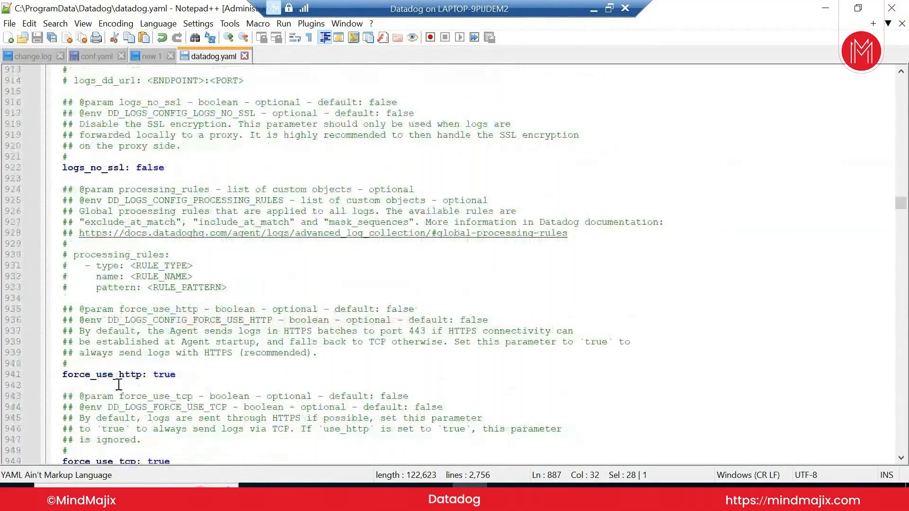
pyautogui.scroll(-4, 161, 376)
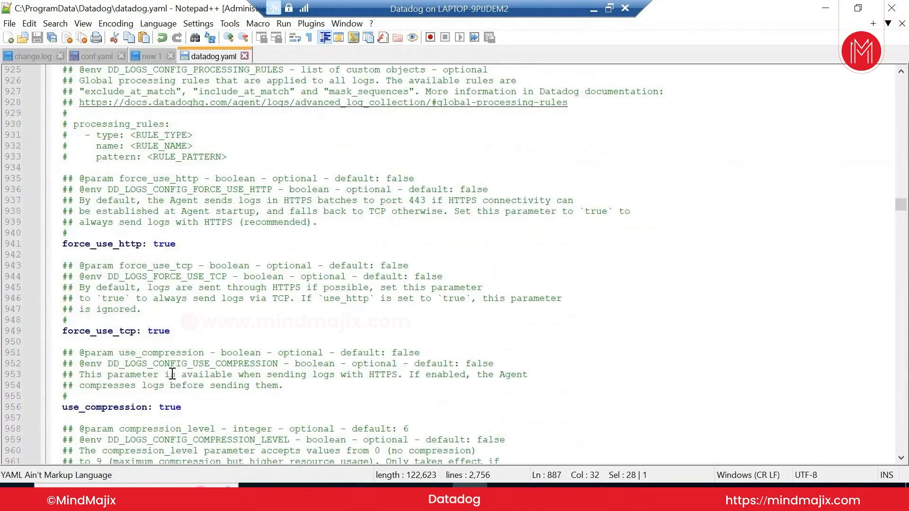
pyautogui.scroll(-2, 150, 335)
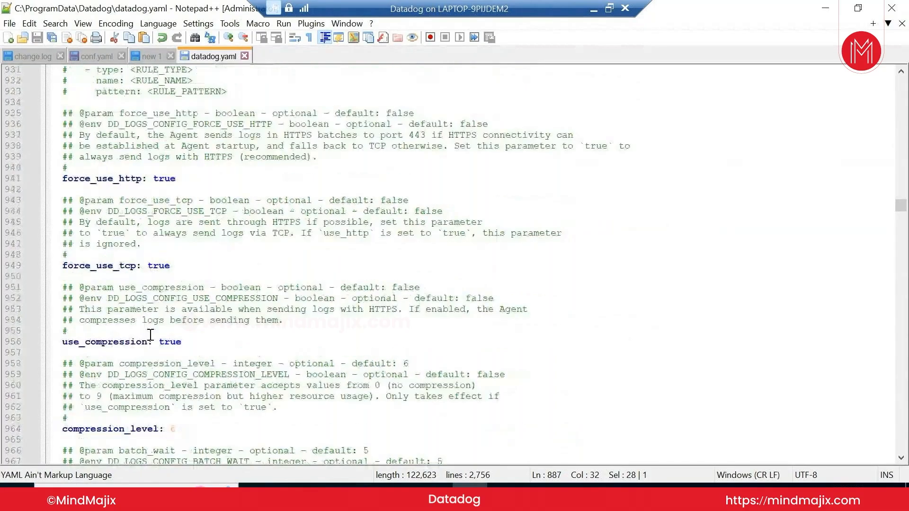
pyautogui.scroll(-2, 150, 334)
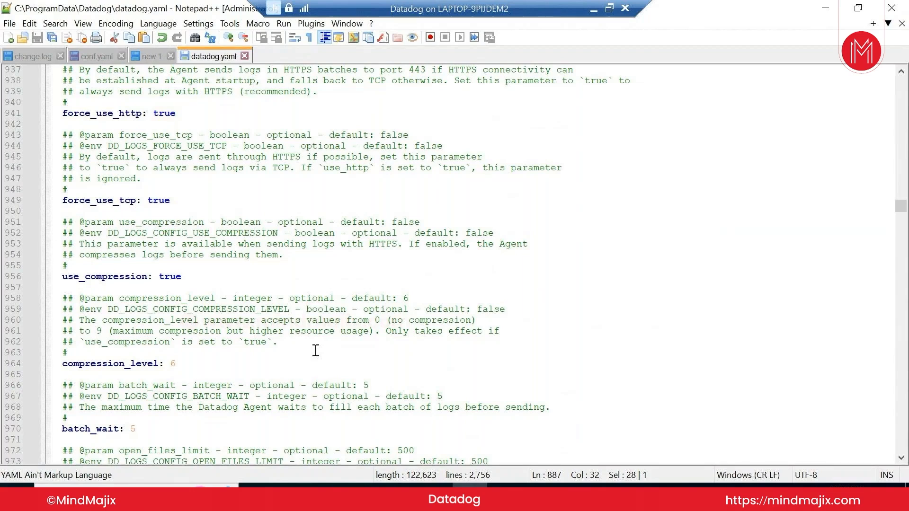
pyautogui.scroll(-2, 168, 399)
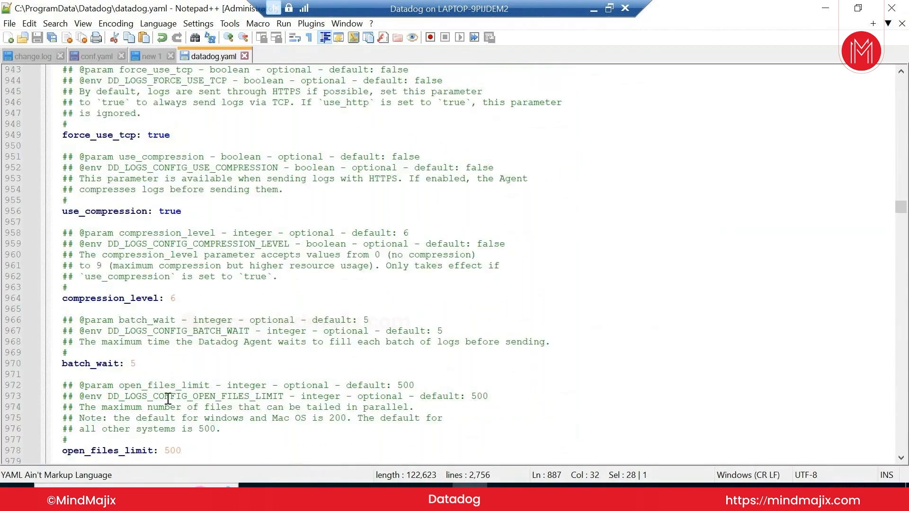
pyautogui.scroll(-2, 168, 399)
pyautogui.scroll(-7, 168, 399)
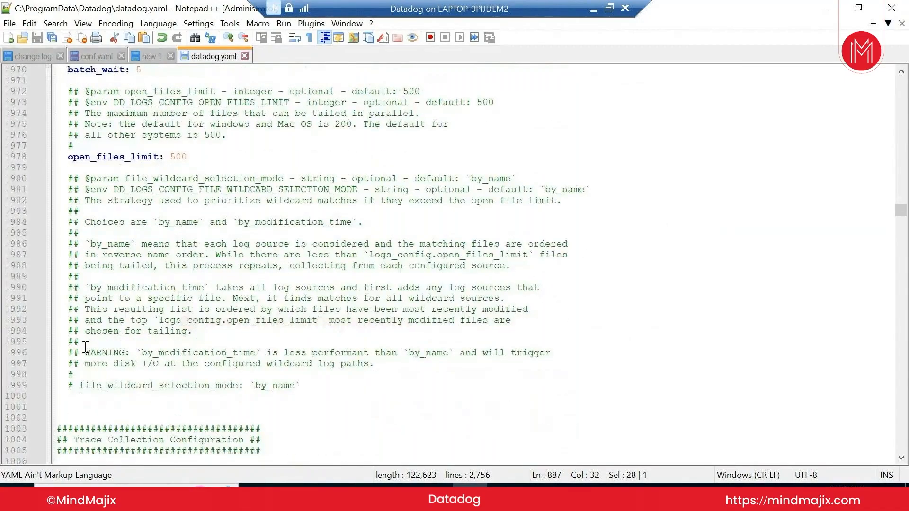
pyautogui.scroll(19, 85, 348)
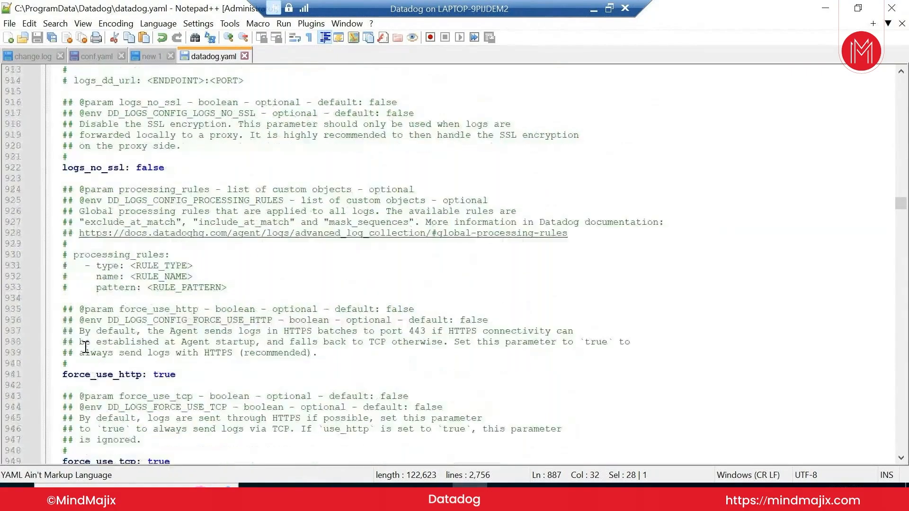
pyautogui.scroll(5, 85, 347)
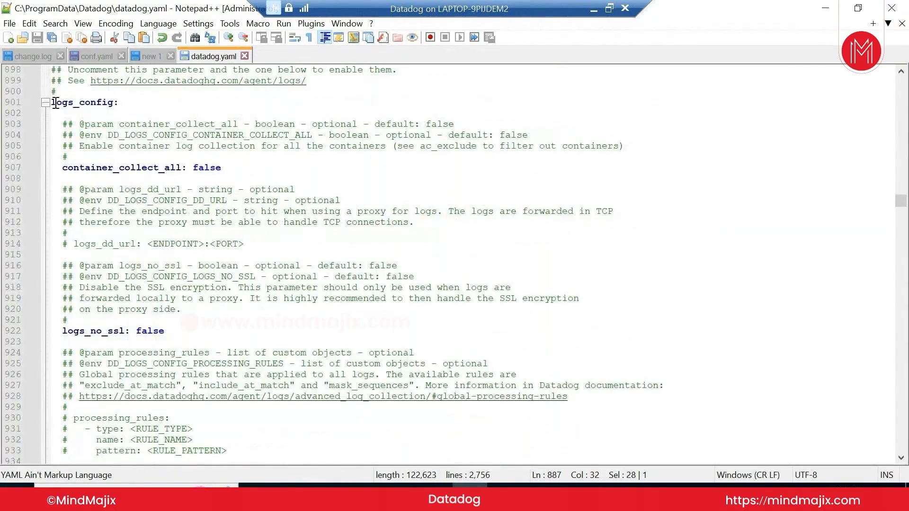
pyautogui.scroll(4, 162, 255)
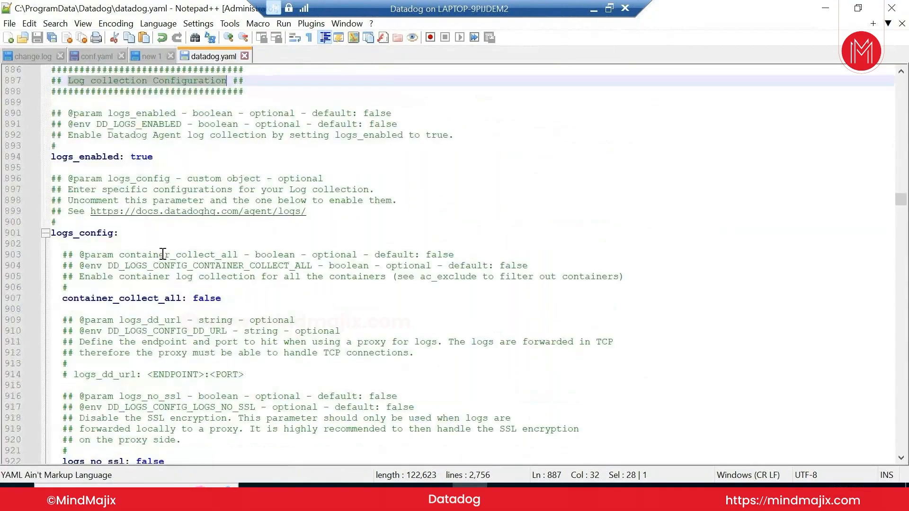
pyautogui.scroll(2, 153, 234)
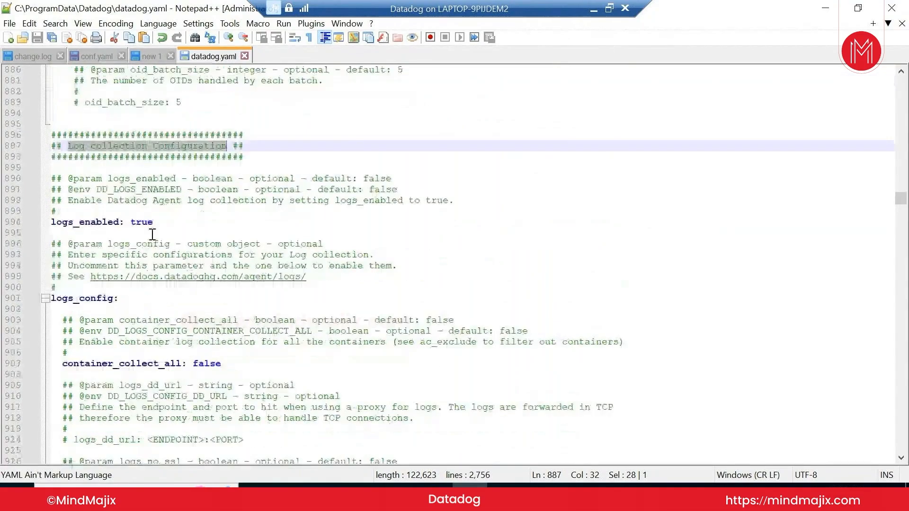
pyautogui.scroll(-6, 135, 334)
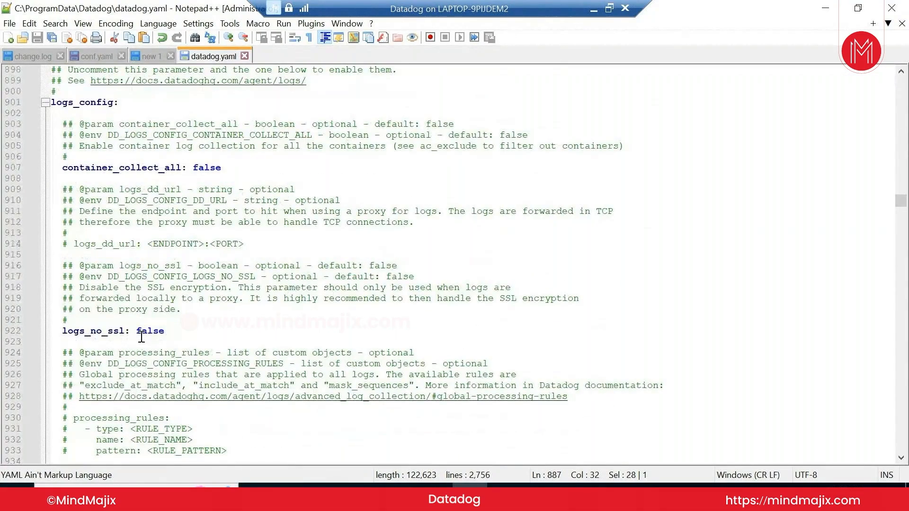
pyautogui.scroll(-2, 176, 335)
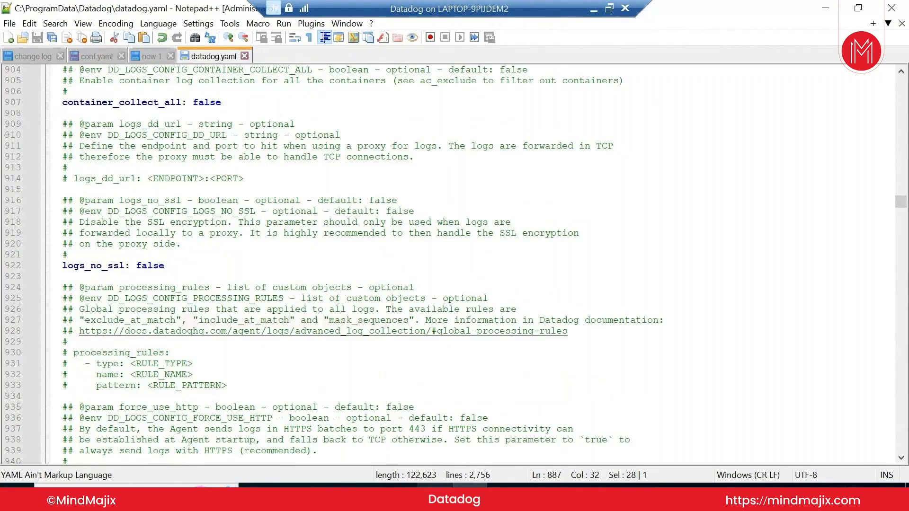
# Open the Agent Manager Collector status report showing Agent Info for version 7.43.1
pyautogui.click(328, 497)
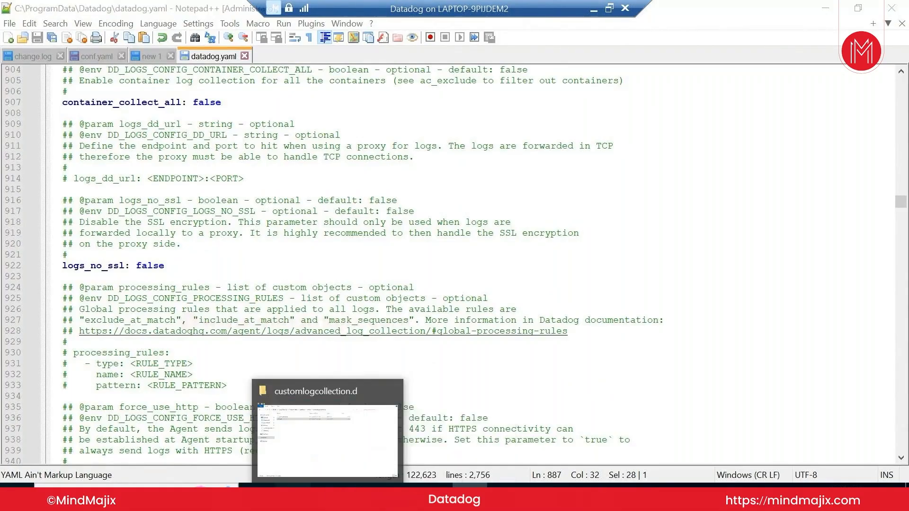
pyautogui.click(292, 496)
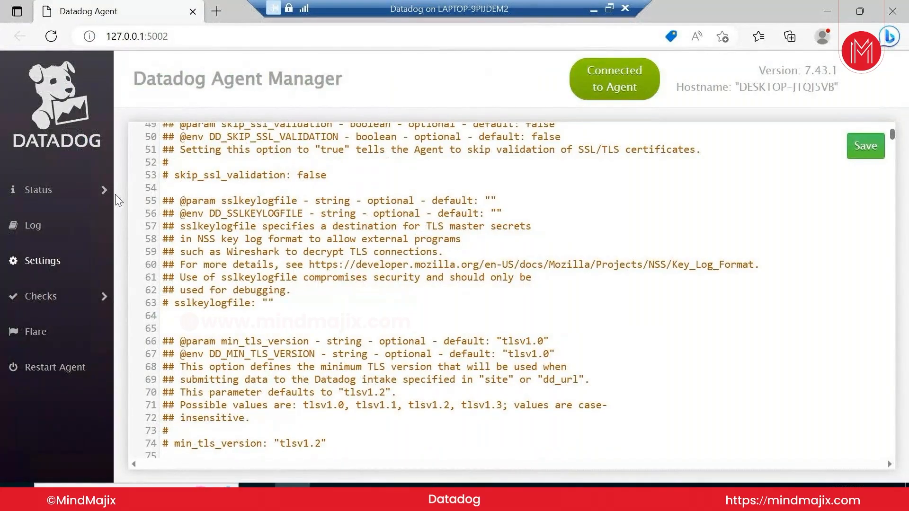
pyautogui.moveTo(142, 194)
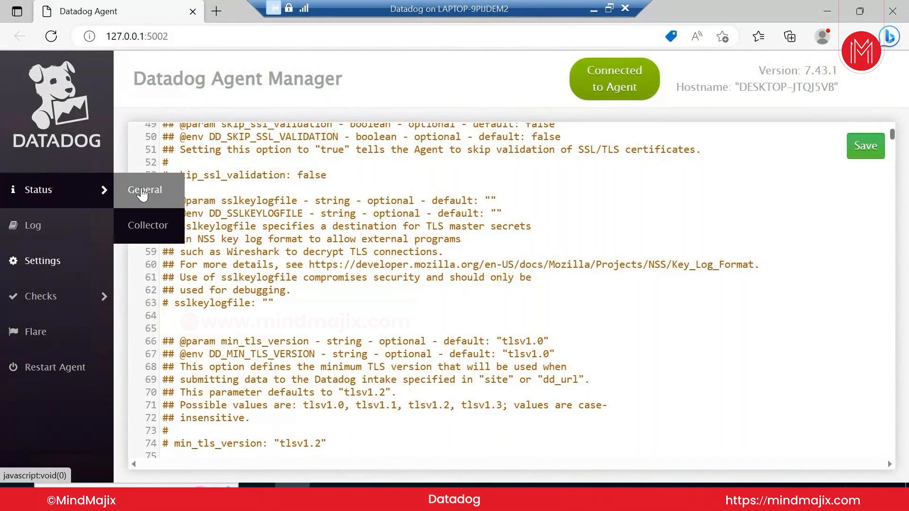
pyautogui.click(159, 225)
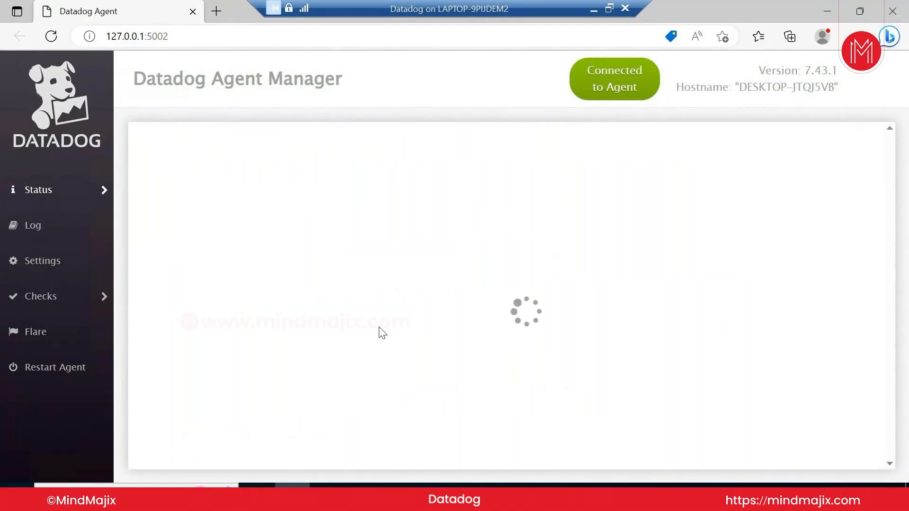
pyautogui.click(433, 497)
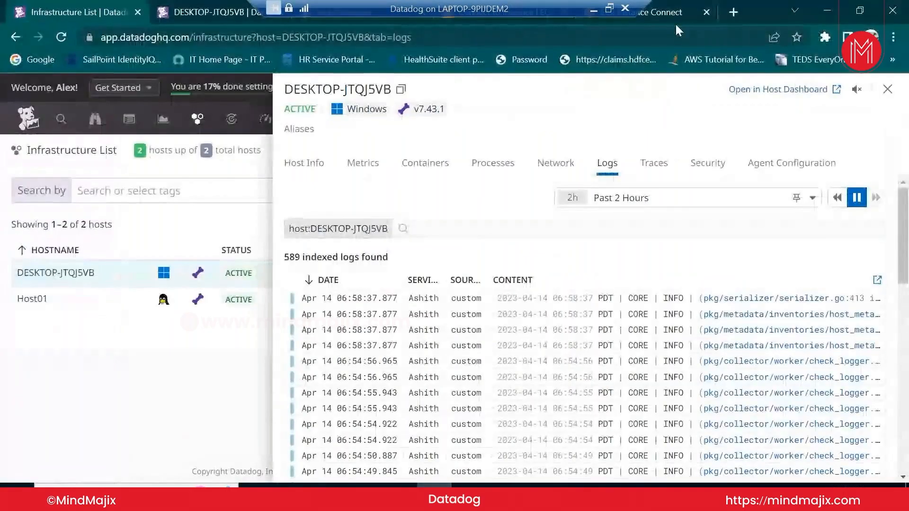
pyautogui.click(670, 14)
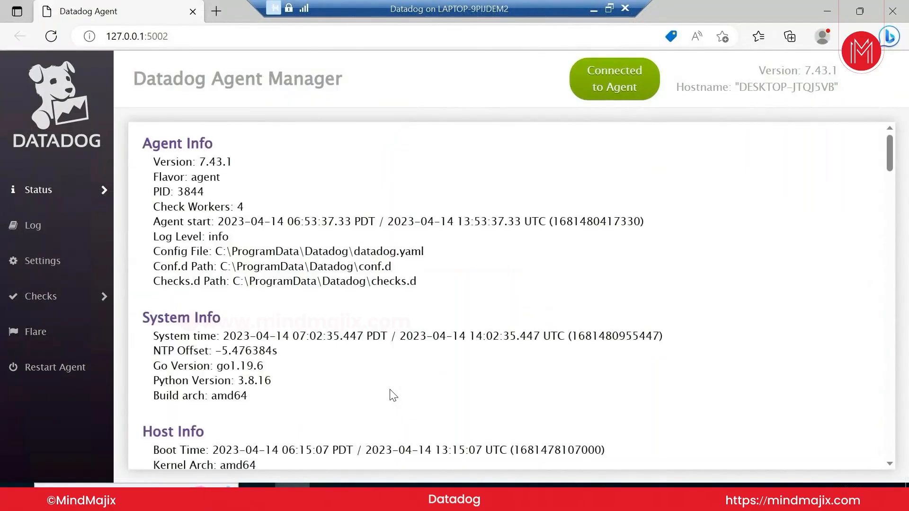
# Review the Logs Agent section, marking the customlogcollection path and BytesSent value 45990
pyautogui.scroll(-5, 391, 396)
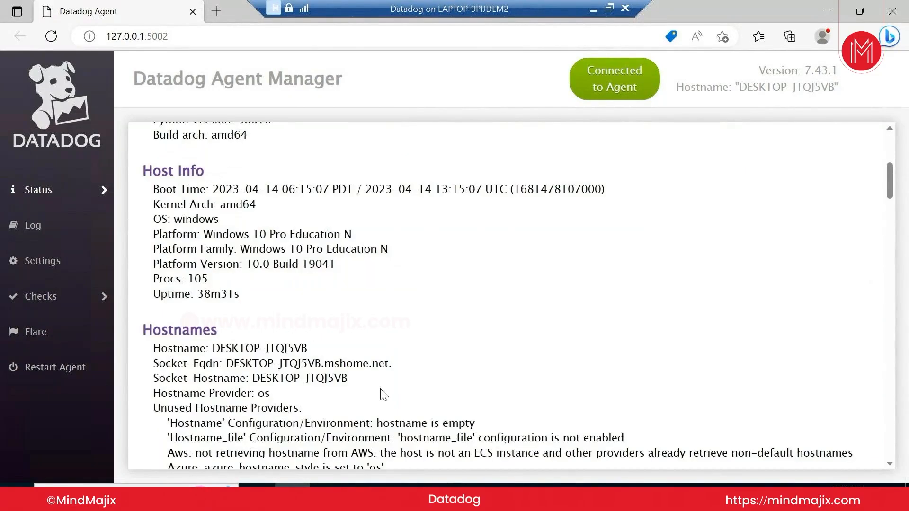
pyautogui.scroll(-15, 383, 395)
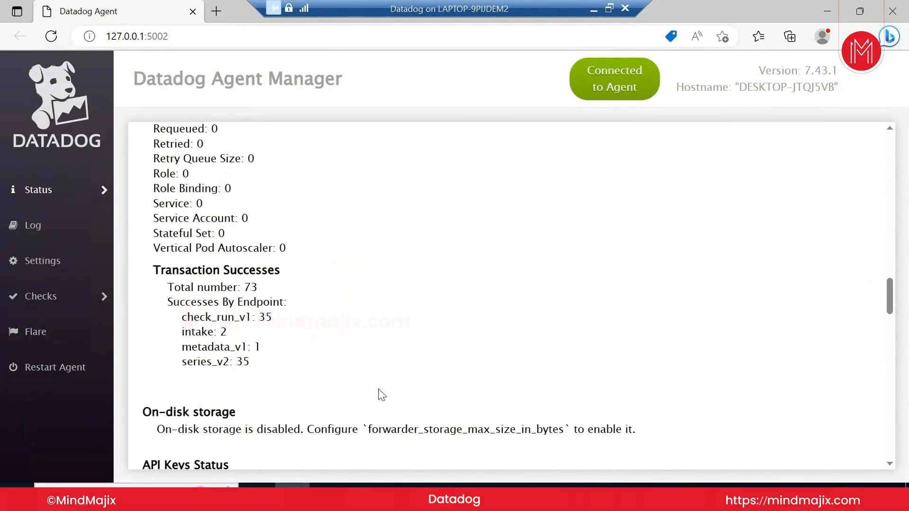
pyautogui.scroll(-5, 382, 395)
pyautogui.scroll(1, 378, 396)
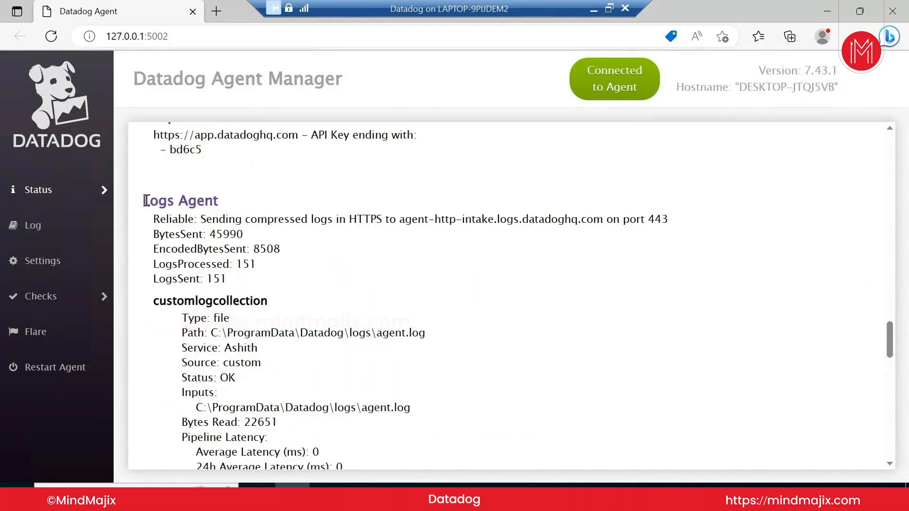
pyautogui.moveTo(143, 199); pyautogui.dragTo(218, 199)
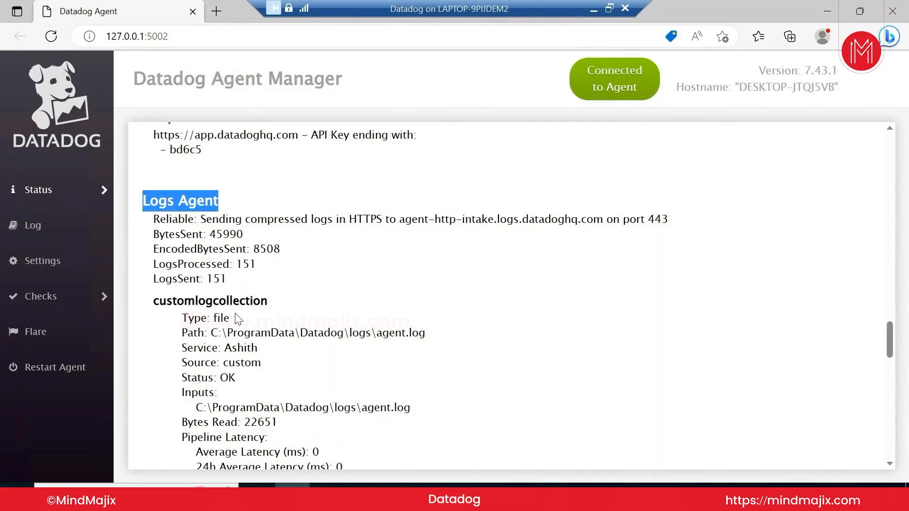
pyautogui.moveTo(210, 333); pyautogui.dragTo(373, 334)
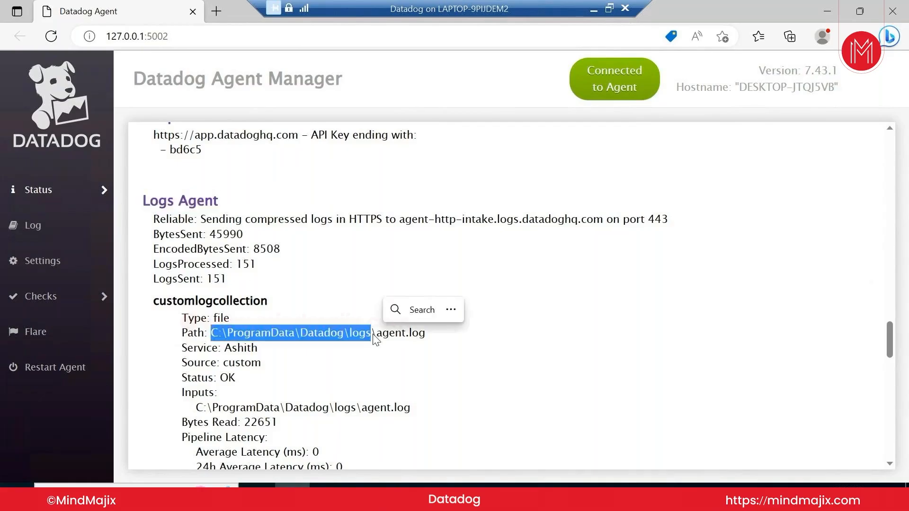
pyautogui.click(382, 357)
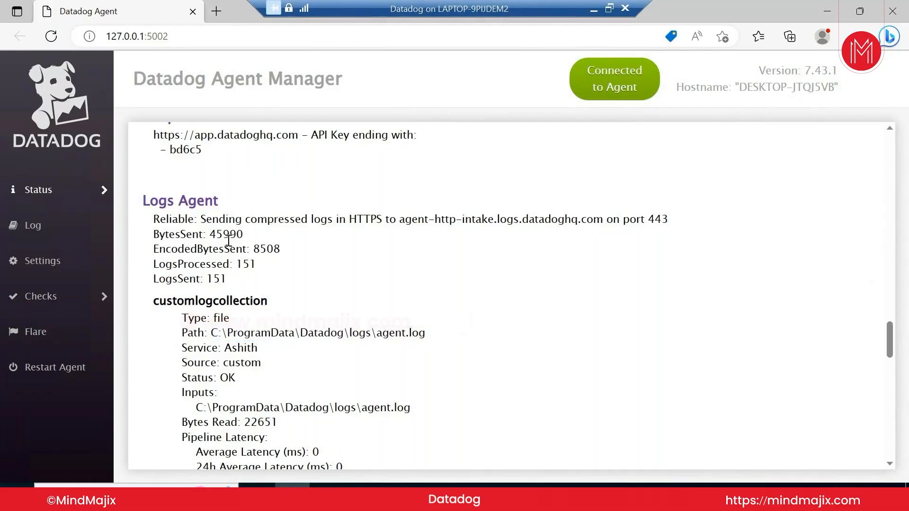
pyautogui.moveTo(203, 235); pyautogui.dragTo(244, 238)
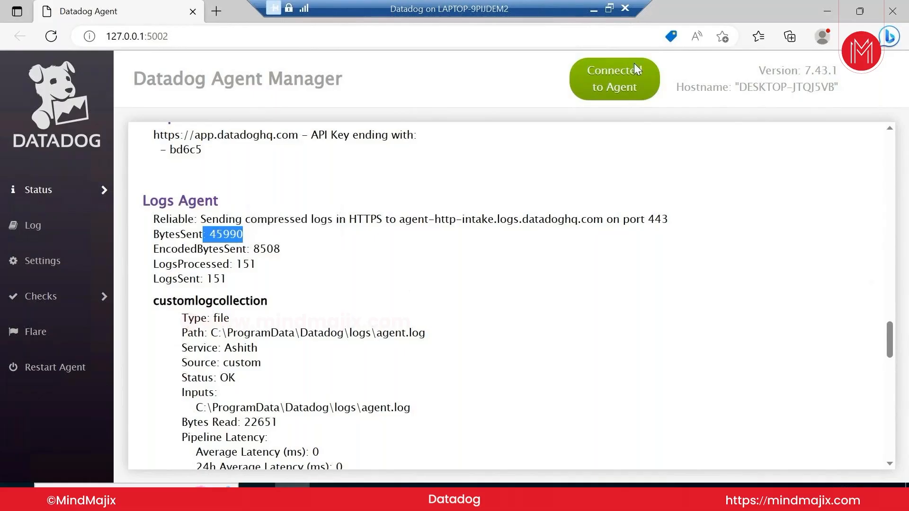
pyautogui.click(592, 9)
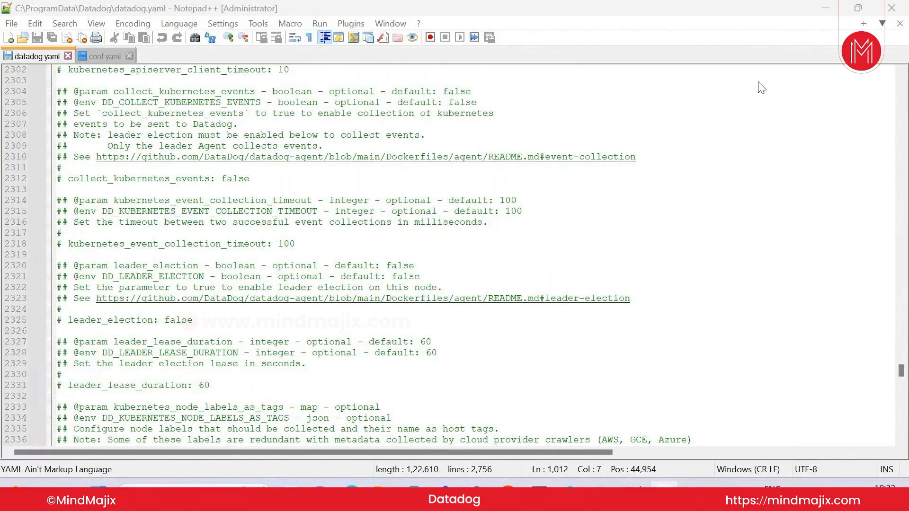
# Head from datadog.yaml back to the remote session running Datadog Agent Manager
pyautogui.moveTo(601, 494)
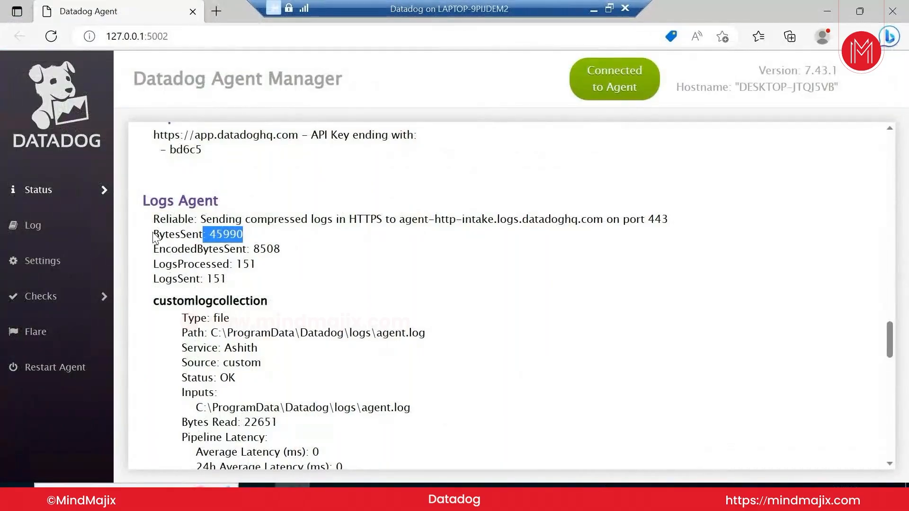
pyautogui.scroll(3, 241, 259)
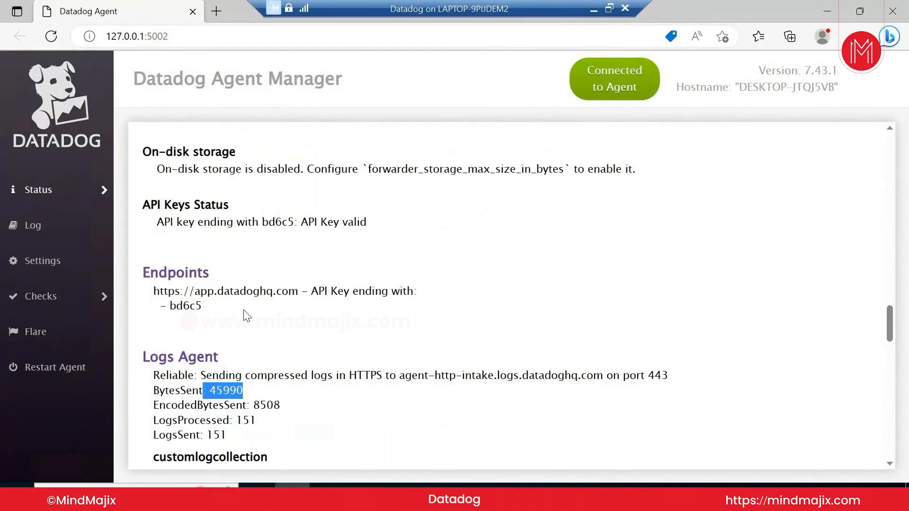
pyautogui.scroll(12, 246, 316)
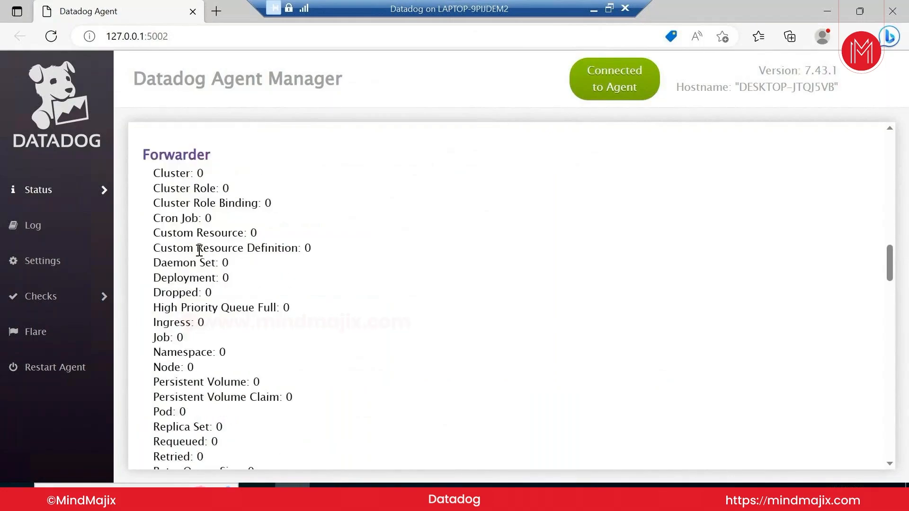
pyautogui.scroll(3, 180, 213)
pyautogui.scroll(-15, 179, 214)
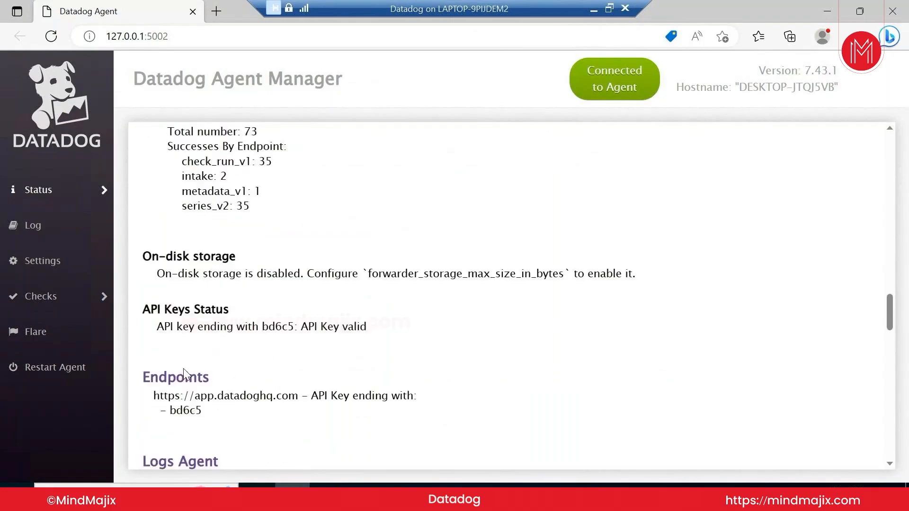
pyautogui.scroll(-6, 183, 368)
pyautogui.moveTo(71, 184)
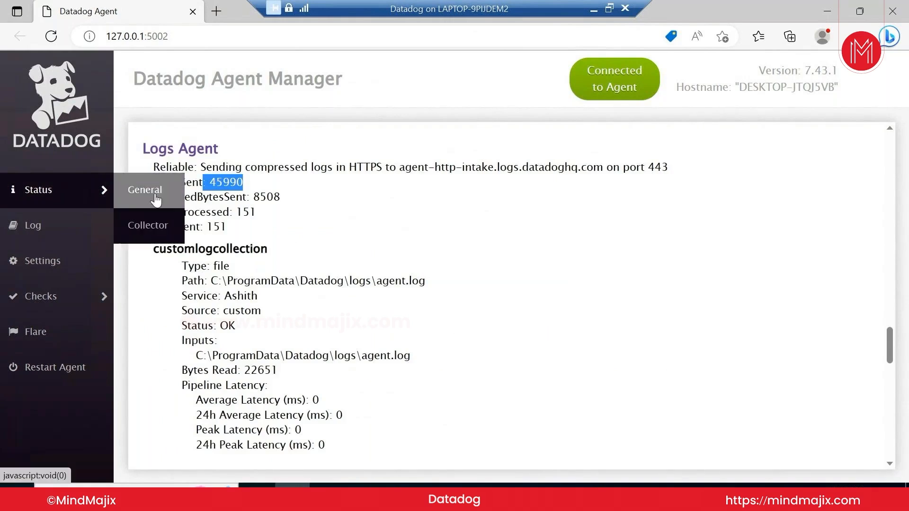
pyautogui.scroll(6, 383, 265)
pyautogui.scroll(-4, 380, 288)
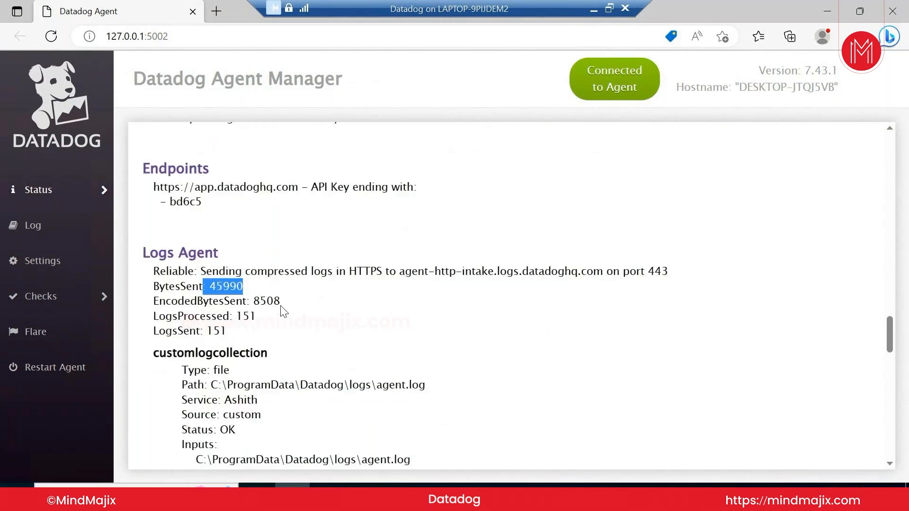
pyautogui.moveTo(143, 254); pyautogui.dragTo(218, 258)
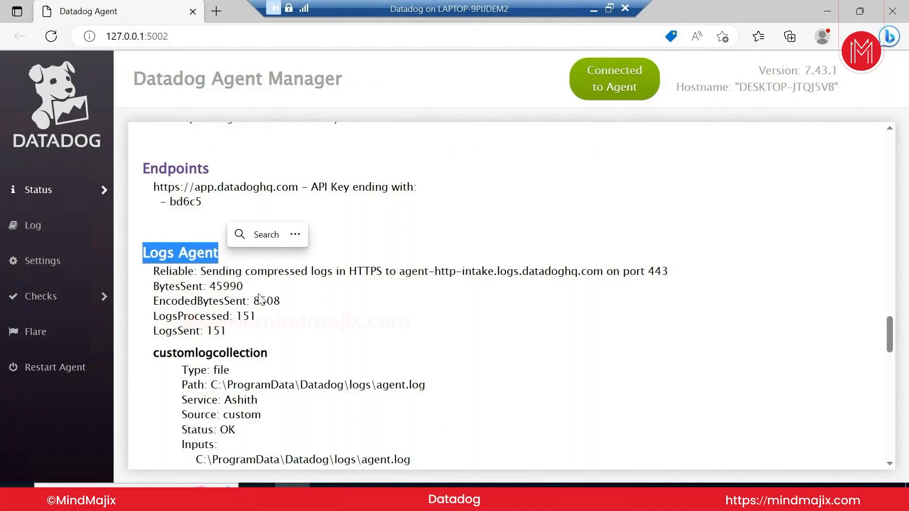
pyautogui.scroll(-1, 259, 298)
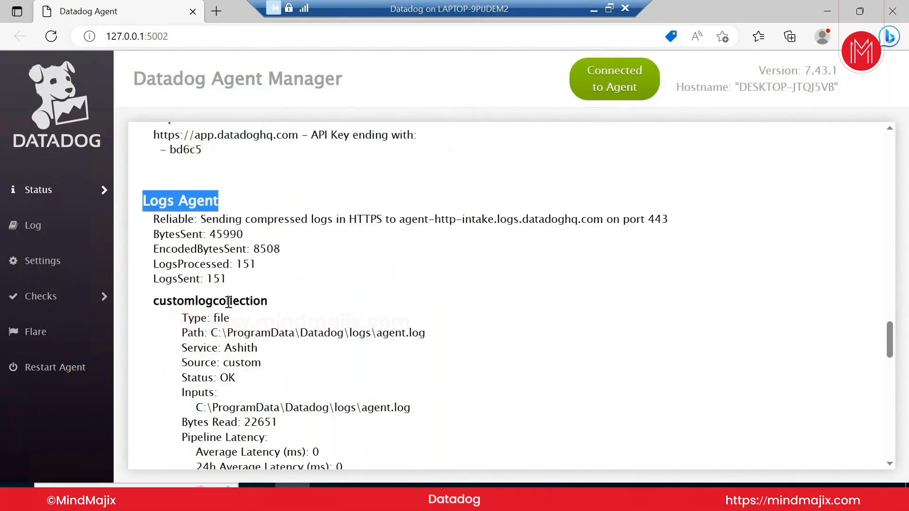
pyautogui.doubleClick(225, 234)
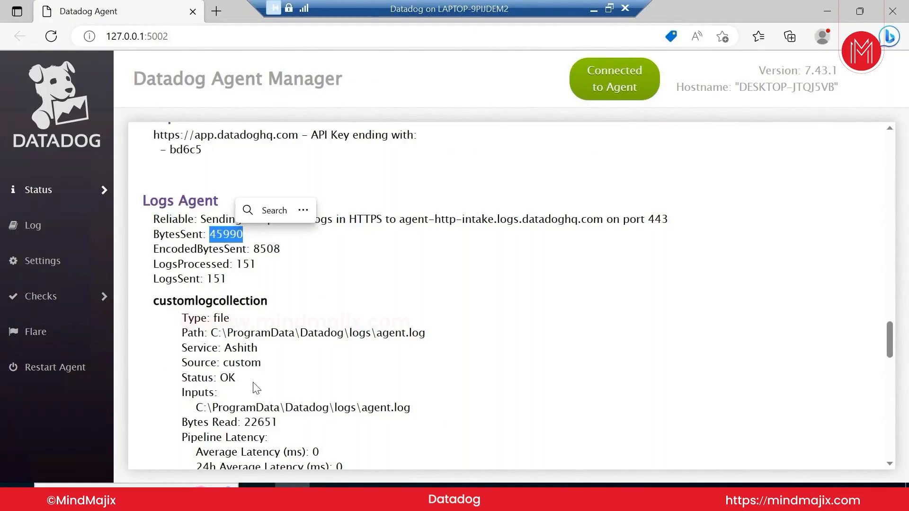
pyautogui.scroll(-2, 204, 421)
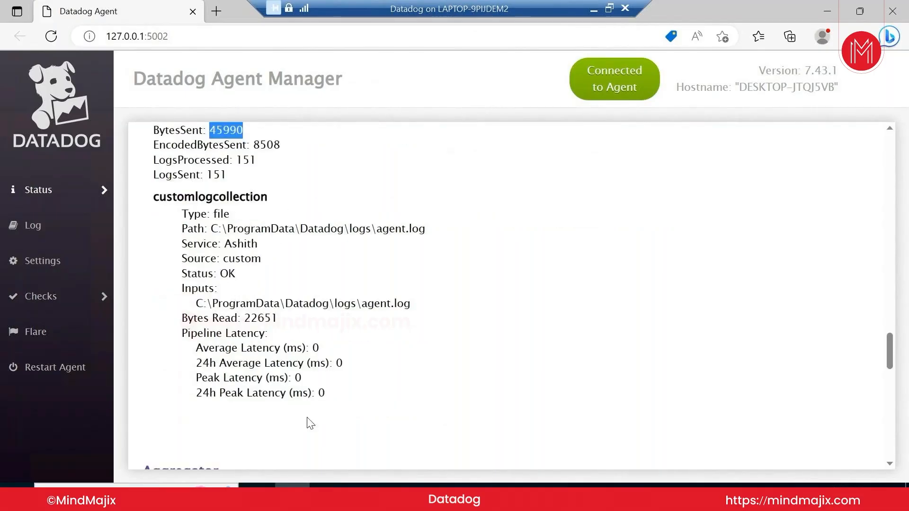
pyautogui.scroll(2, 464, 308)
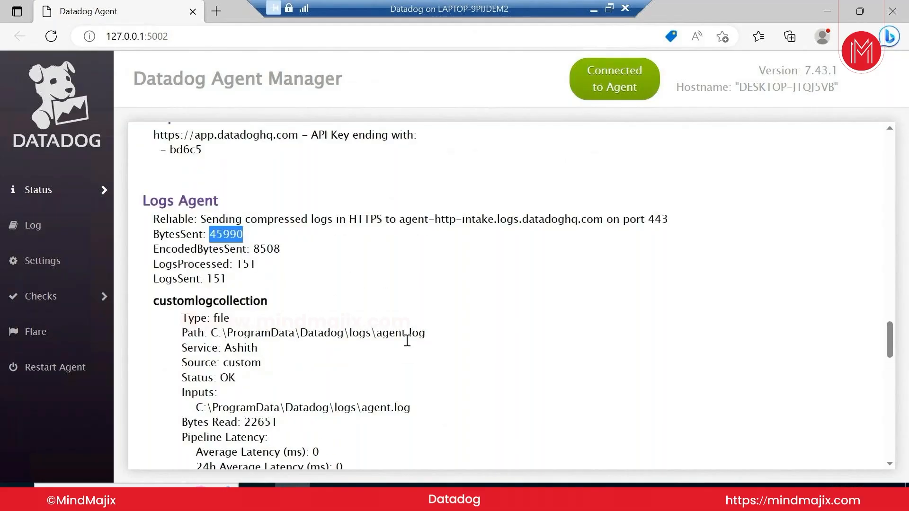
pyautogui.scroll(-1, 373, 412)
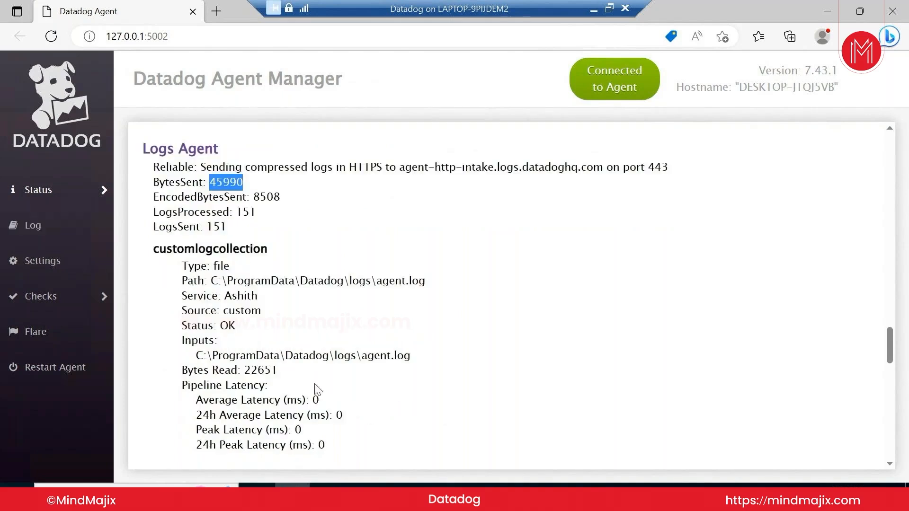
pyautogui.scroll(-2, 315, 388)
pyautogui.scroll(3, 316, 388)
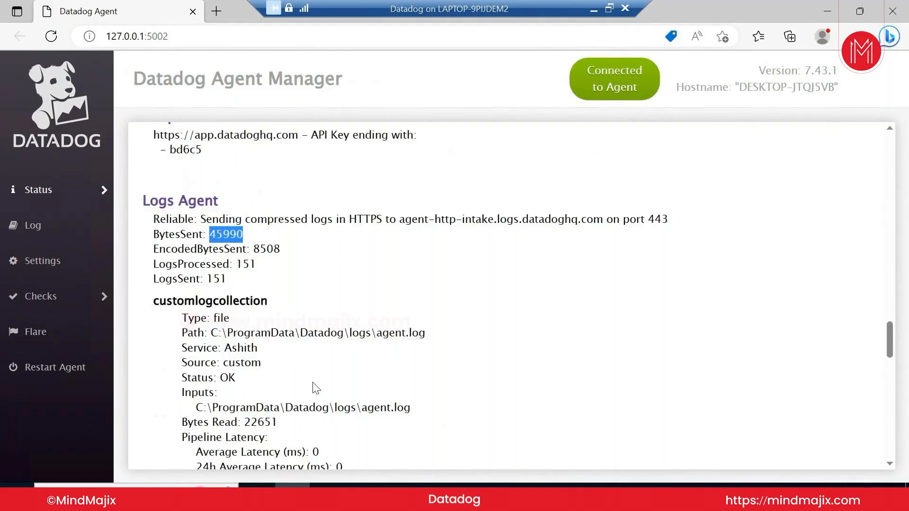
pyautogui.scroll(5, 378, 402)
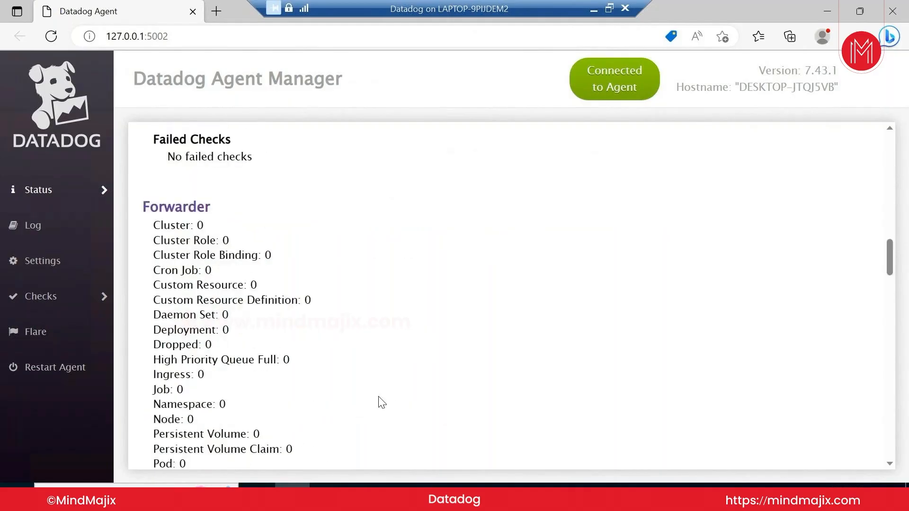
pyautogui.scroll(15, 382, 402)
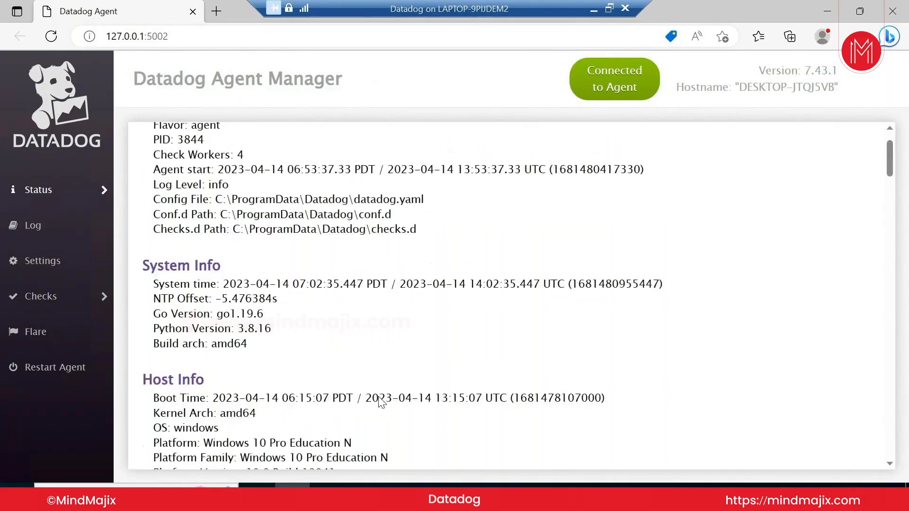
pyautogui.scroll(1, 381, 402)
# Scroll the DESKTOP-JTQJ5VB host's Logs tab, then open Log Explorer showing 3.95k logs
pyautogui.moveTo(434, 485)
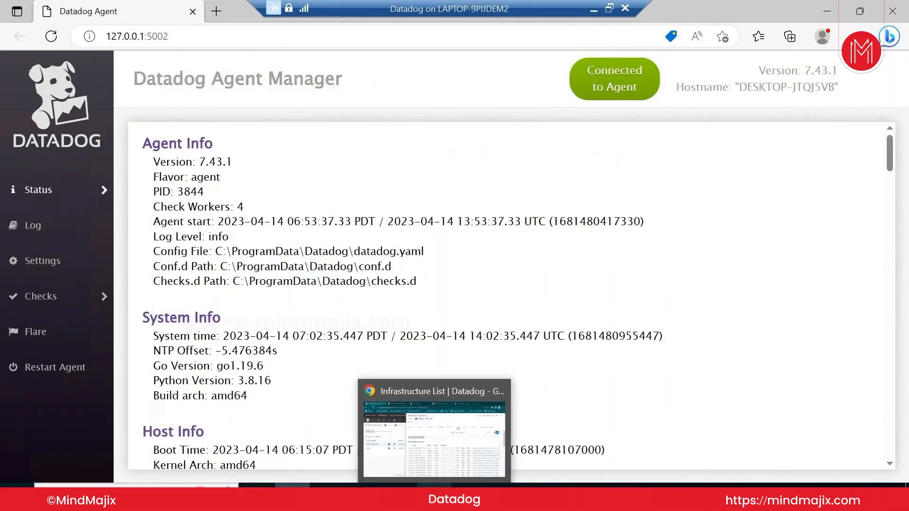
pyautogui.click(443, 463)
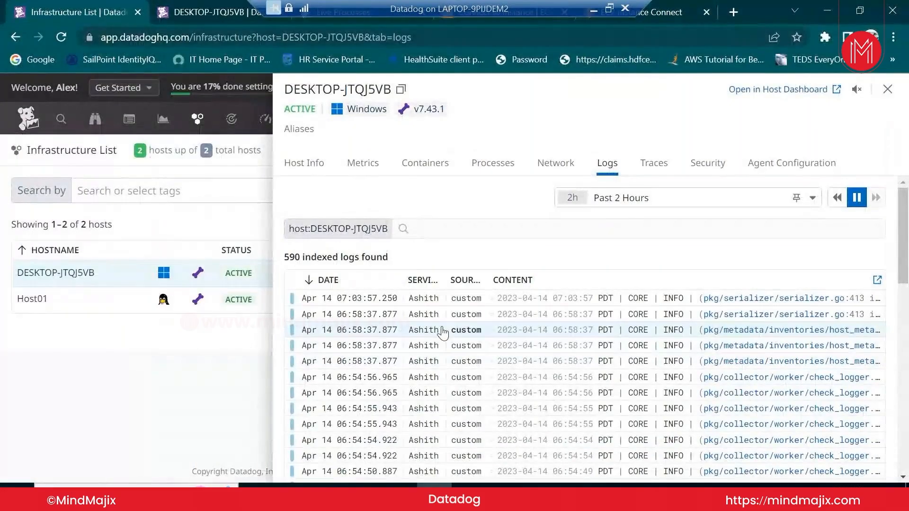
pyautogui.scroll(-5, 694, 342)
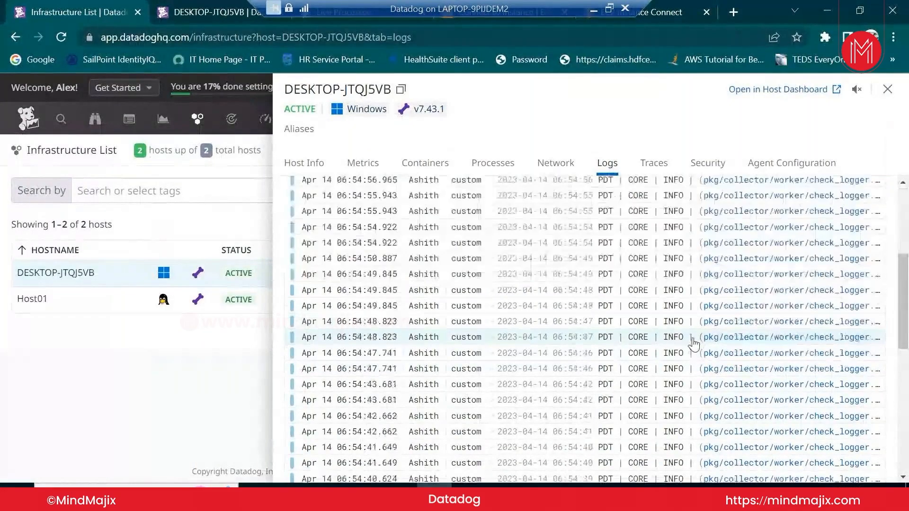
pyautogui.scroll(3, 695, 341)
pyautogui.scroll(2, 688, 348)
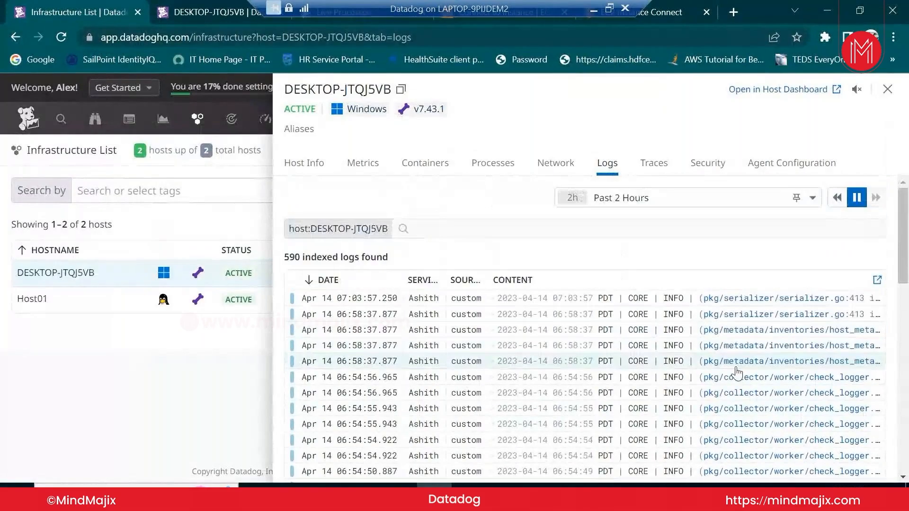
pyautogui.scroll(-8, 709, 415)
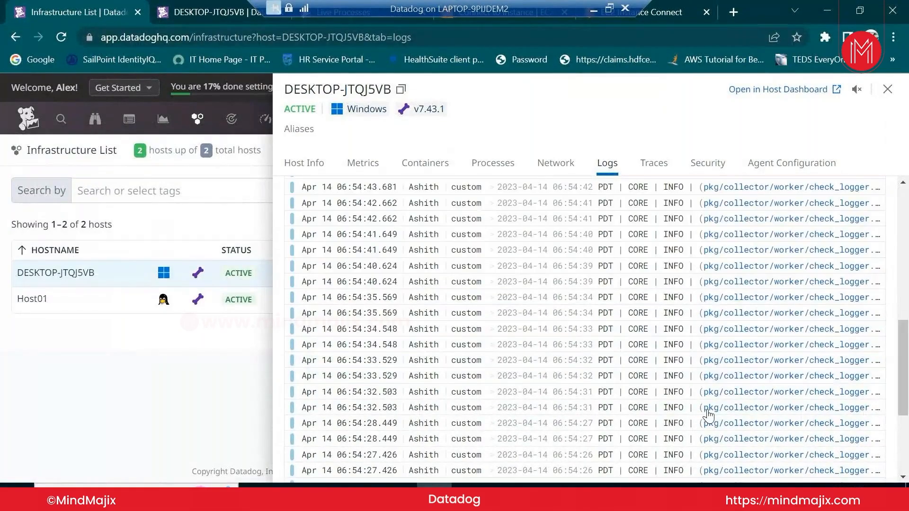
pyautogui.scroll(3, 709, 415)
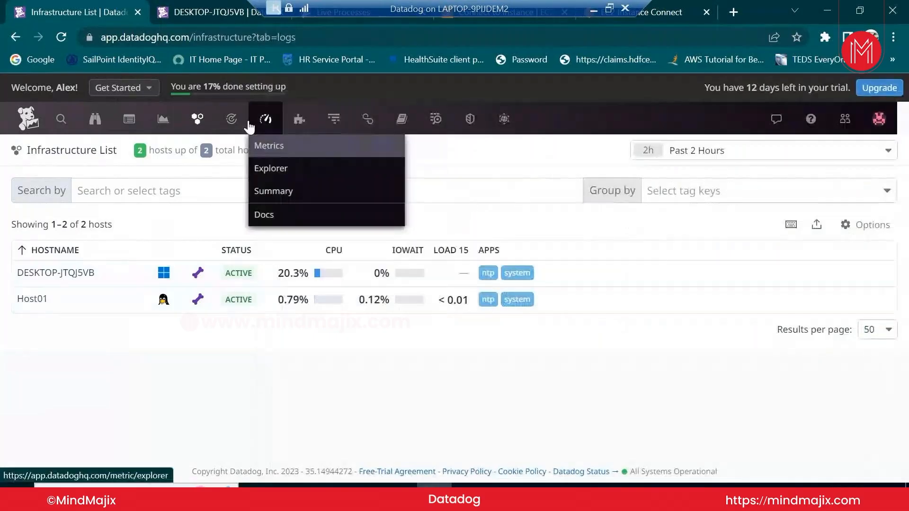
pyautogui.moveTo(346, 126)
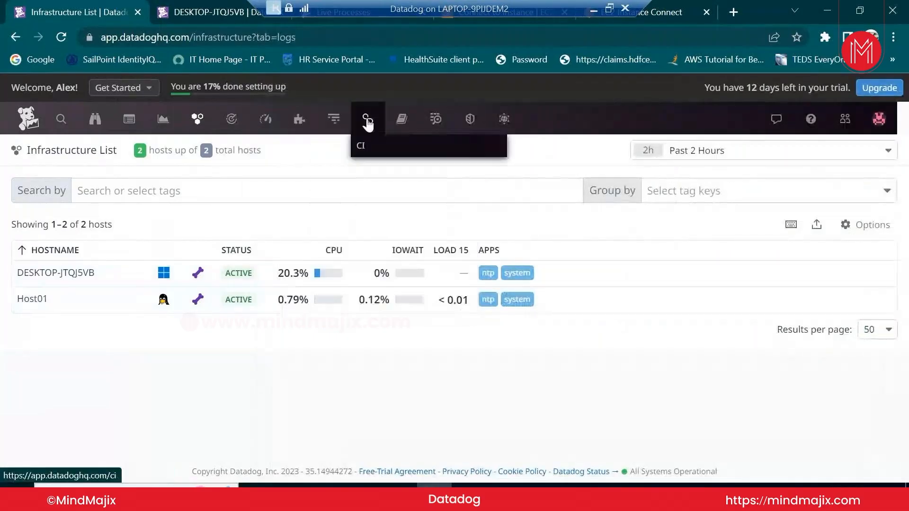
pyautogui.moveTo(435, 121)
pyautogui.click(442, 154)
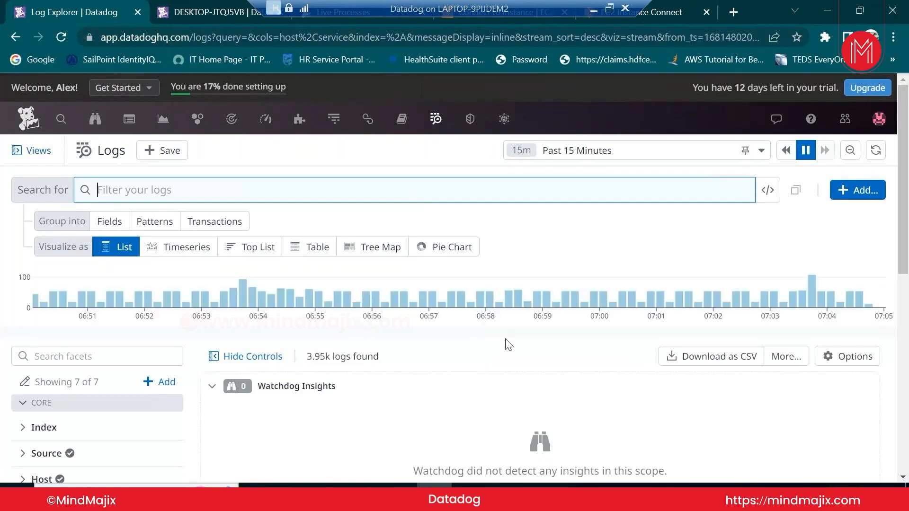
# Scroll through the Host01 dd-agent DEBUG entries, then return to datadog.yaml in Notepad++
pyautogui.scroll(-3, 508, 344)
pyautogui.scroll(-3, 512, 344)
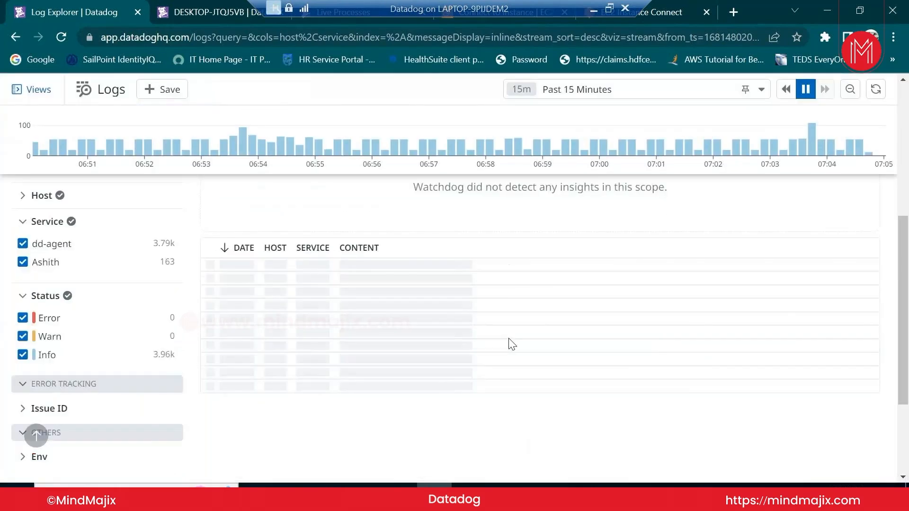
pyautogui.scroll(-2, 507, 344)
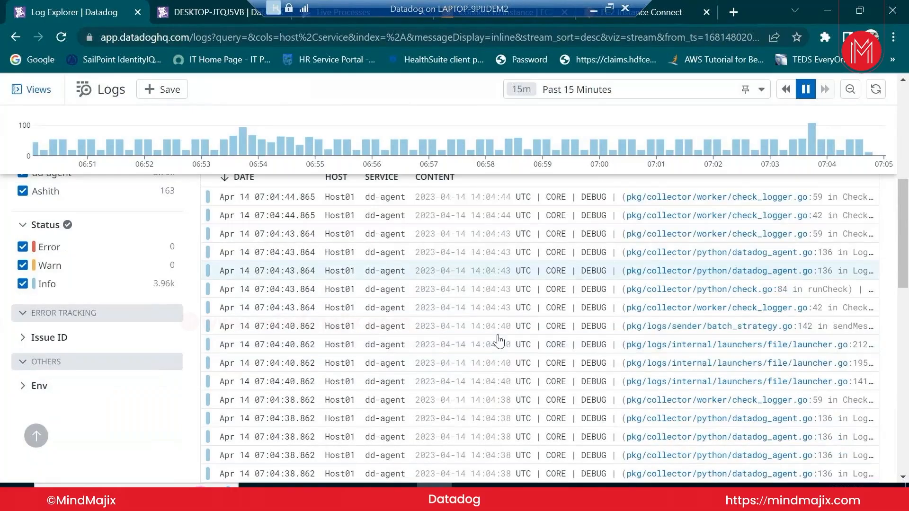
pyautogui.scroll(-5, 651, 432)
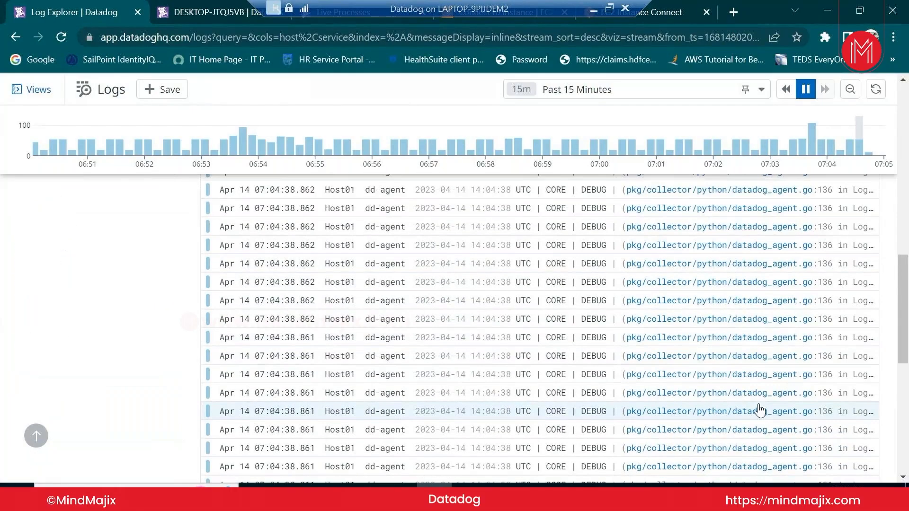
pyautogui.scroll(-5, 767, 409)
pyautogui.scroll(-2, 861, 415)
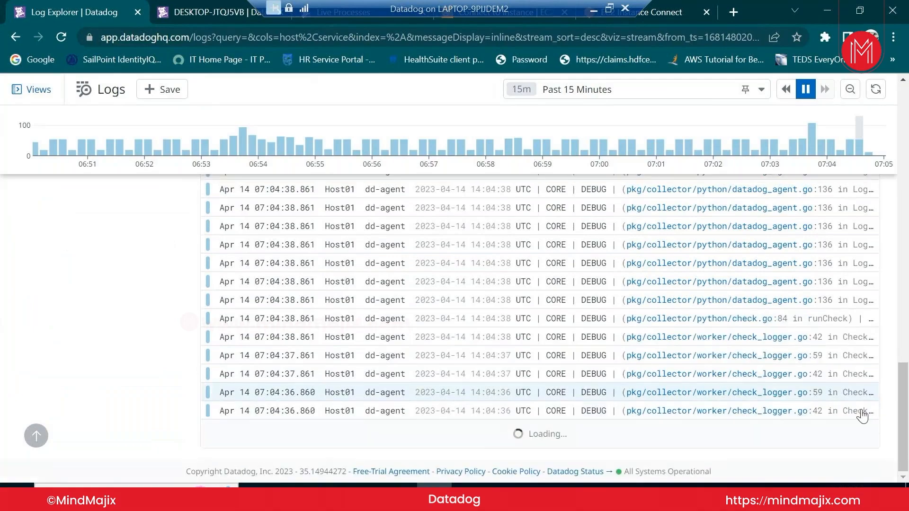
pyautogui.scroll(5, 857, 415)
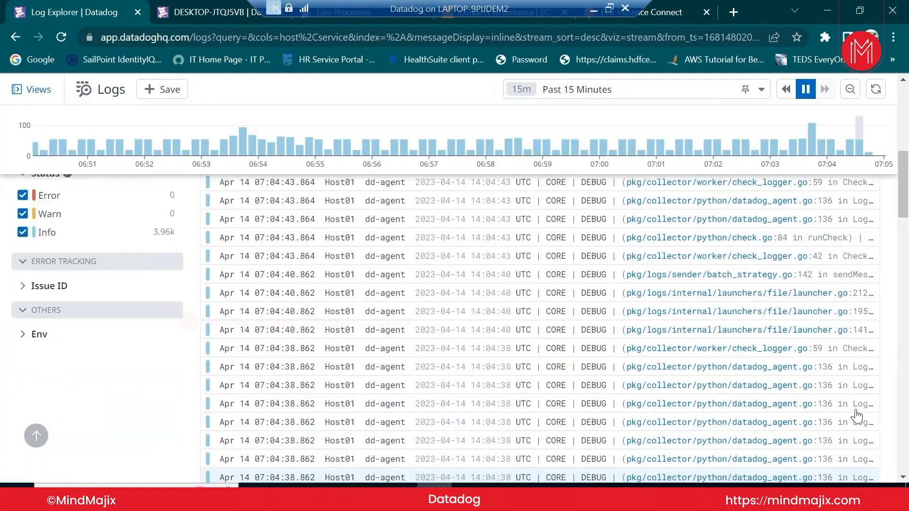
pyautogui.scroll(4, 624, 399)
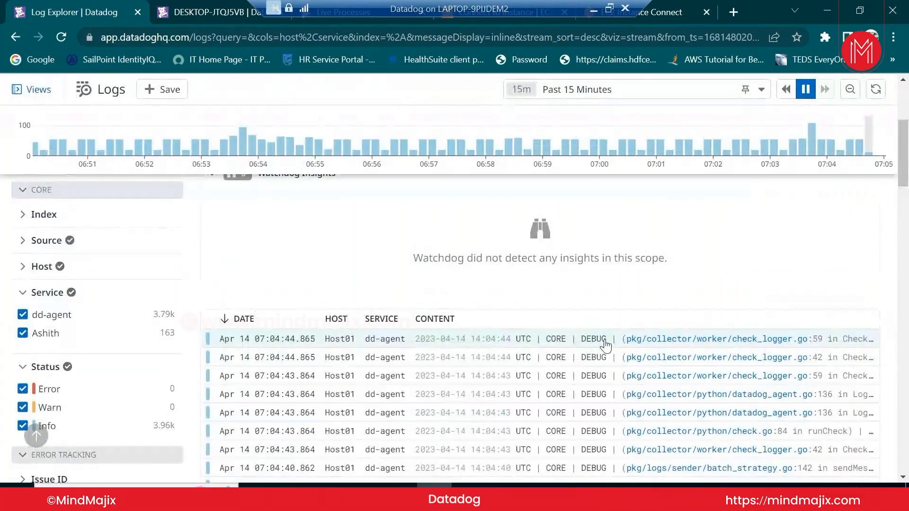
pyautogui.click(470, 497)
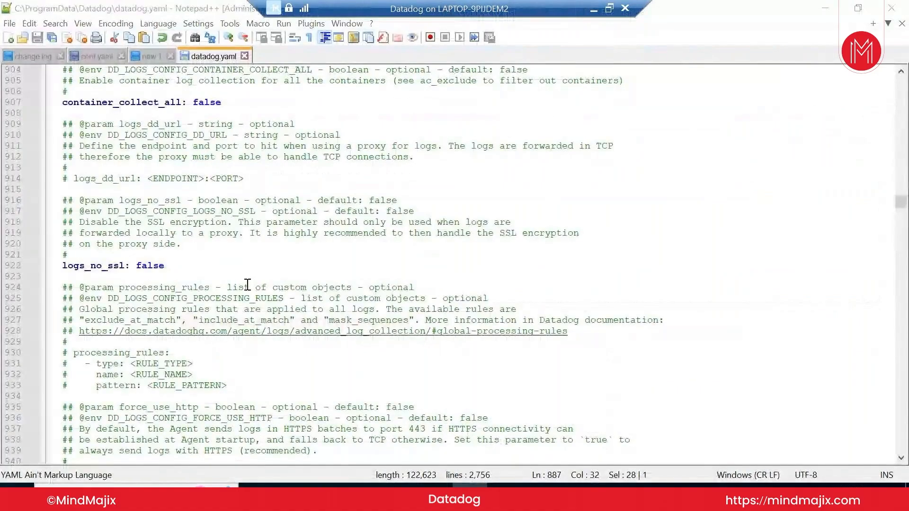
# Search datadog.yaml for 'logging' to reach its Logging Configuration section
pyautogui.hotkey('ctrl', 'f')
pyautogui.write('logging')
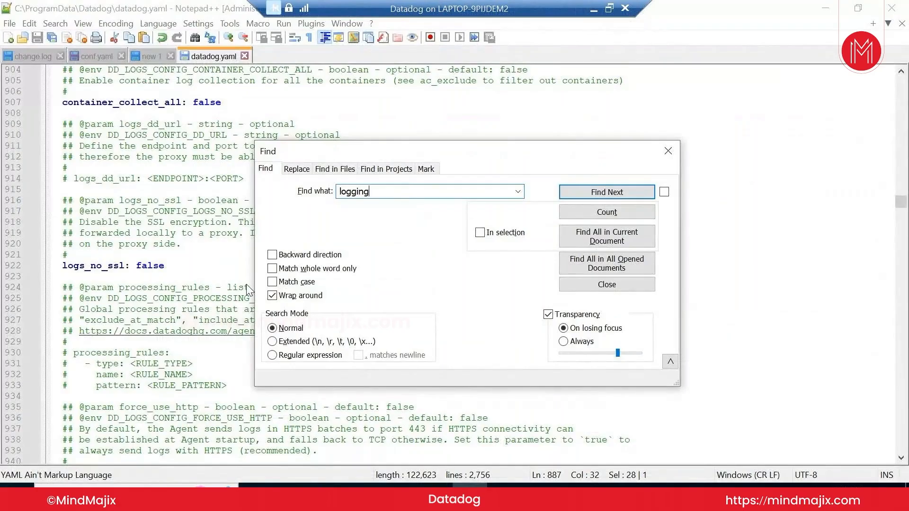
pyautogui.press('Return')
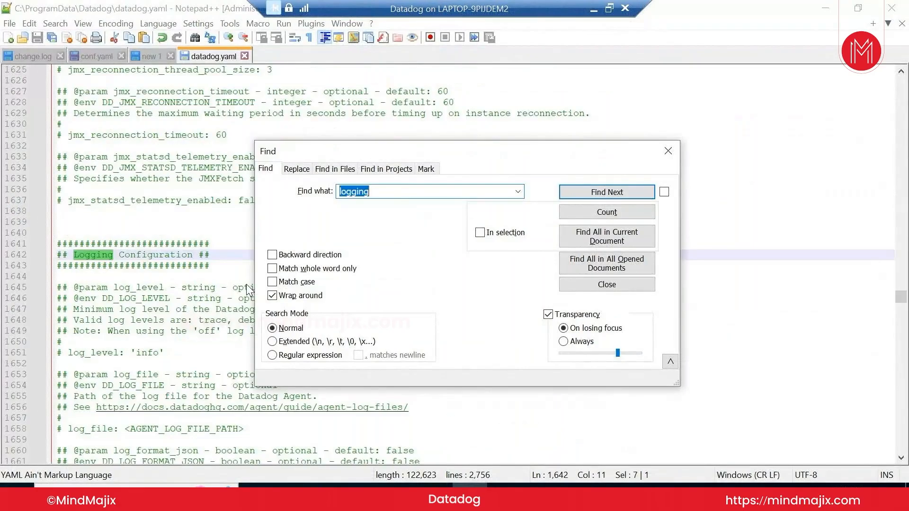
pyautogui.scroll(-1, 152, 349)
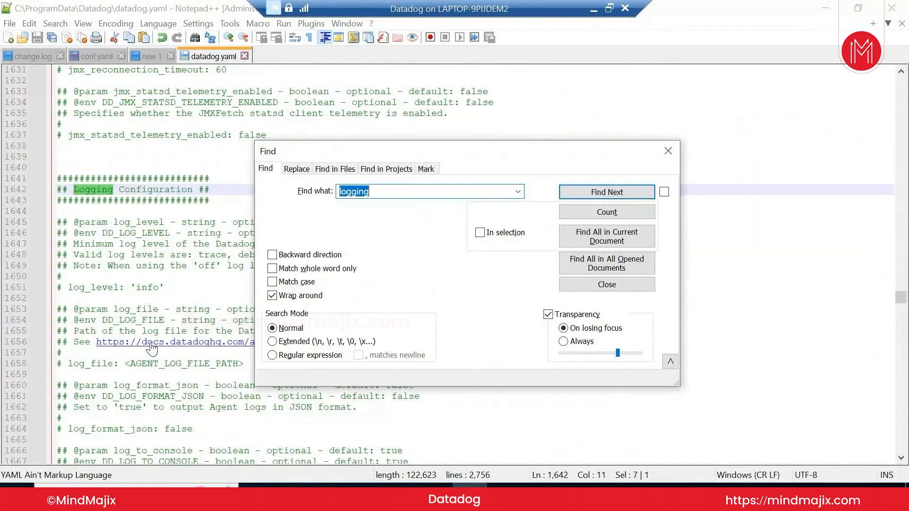
pyautogui.click(667, 149)
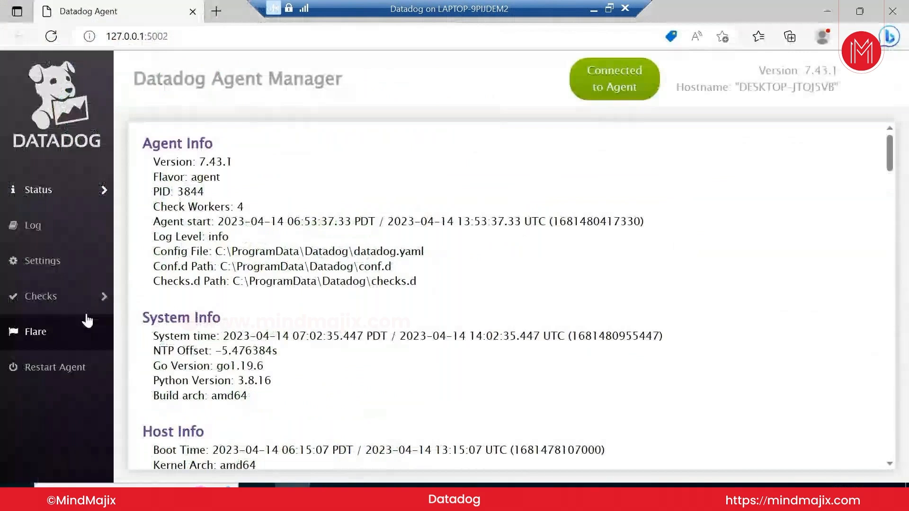
# View the agent log in Agent Manager, then open DESKTOP-JTQJ5VB's details from the Infrastructure List
pyautogui.click(58, 236)
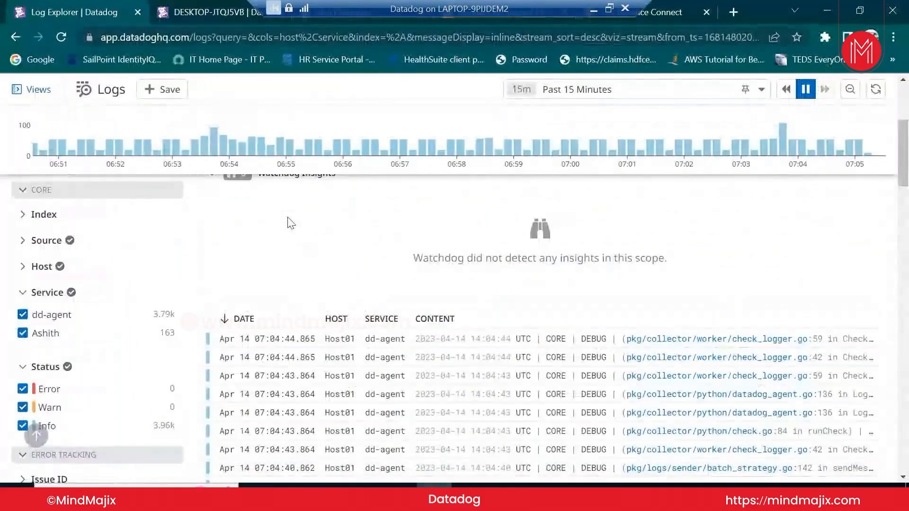
pyautogui.click(15, 36)
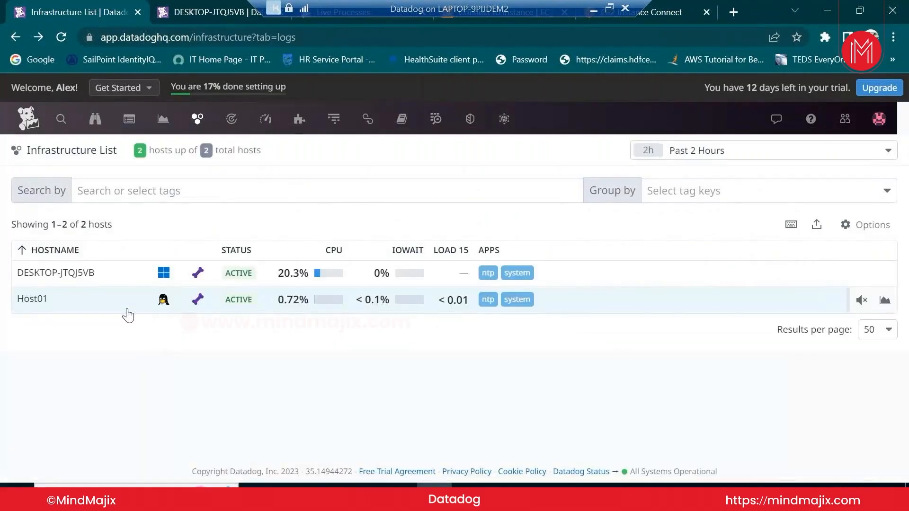
pyautogui.click(122, 278)
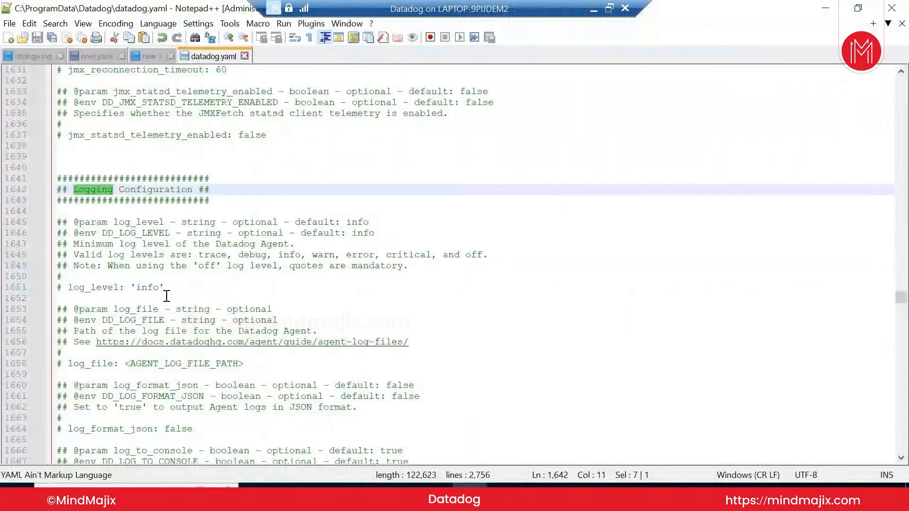
# Uncomment line 1651 of datadog.yaml as log_level: 'debug' and save the file
pyautogui.click(71, 288)
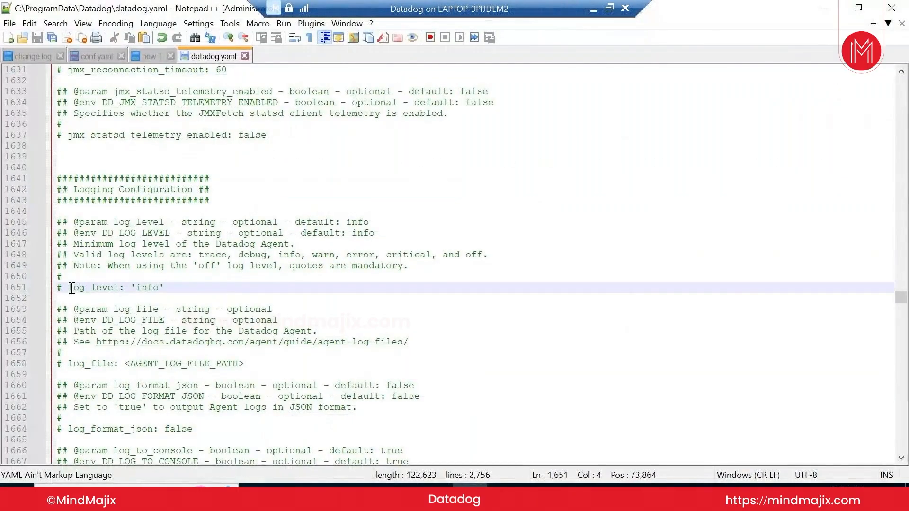
pyautogui.press('BackSpace')
pyautogui.press('BackSpace')
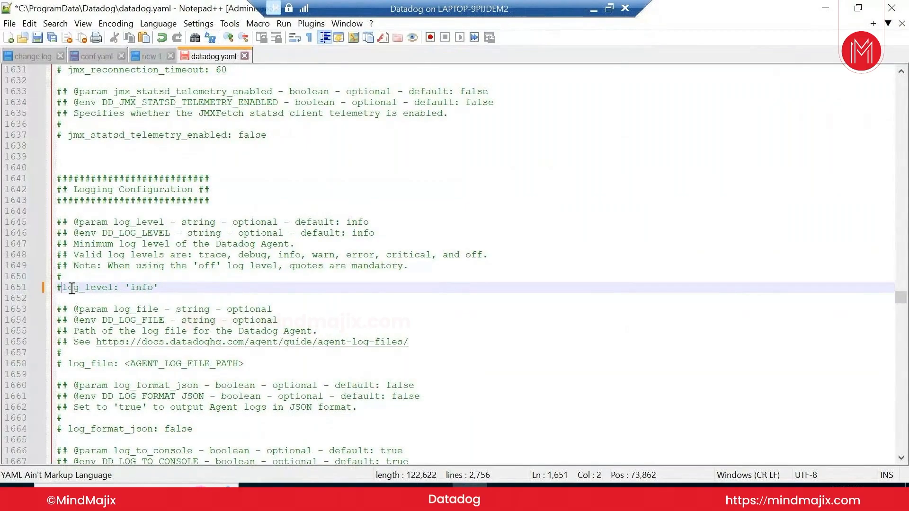
pyautogui.press('Right')
pyautogui.press('Right')
pyautogui.press('Right')
pyautogui.press('Right')
pyautogui.press('Right')
pyautogui.press('Right')
pyautogui.press('Right')
pyautogui.press('Right')
pyautogui.press('Right')
pyautogui.press('Right')
pyautogui.press('Right')
pyautogui.press('Right')
pyautogui.press('Right')
pyautogui.press('Right')
pyautogui.press('Right')
pyautogui.press('Delete')
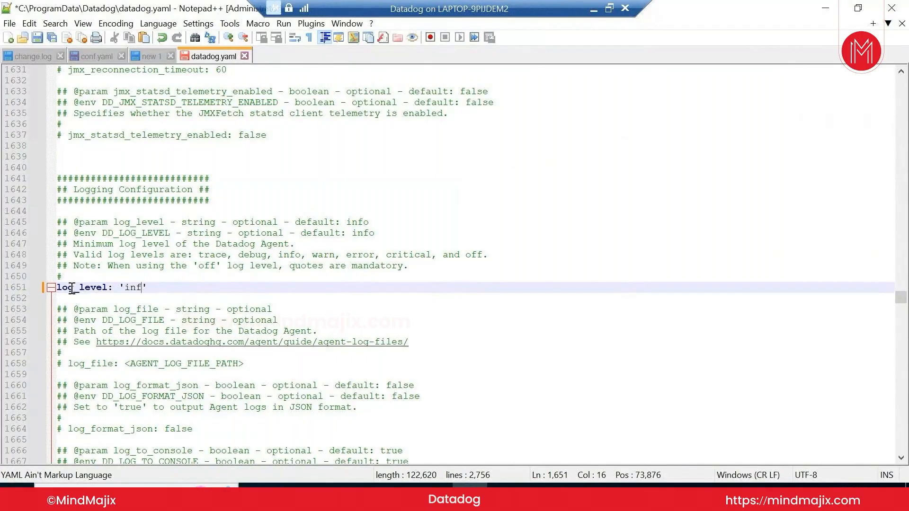
pyautogui.press('BackSpace')
pyautogui.press('BackSpace')
pyautogui.press('BackSpace')
pyautogui.write('de')
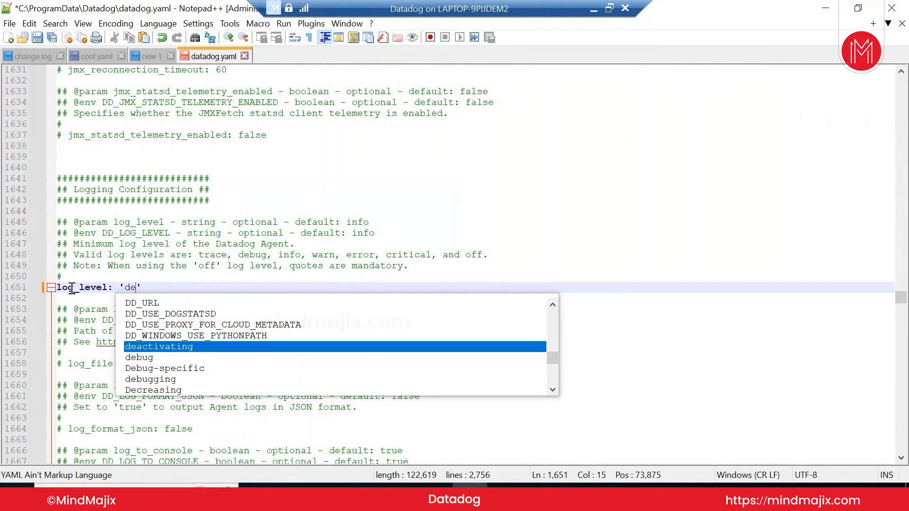
pyautogui.write('bug')
pyautogui.press('Escape')
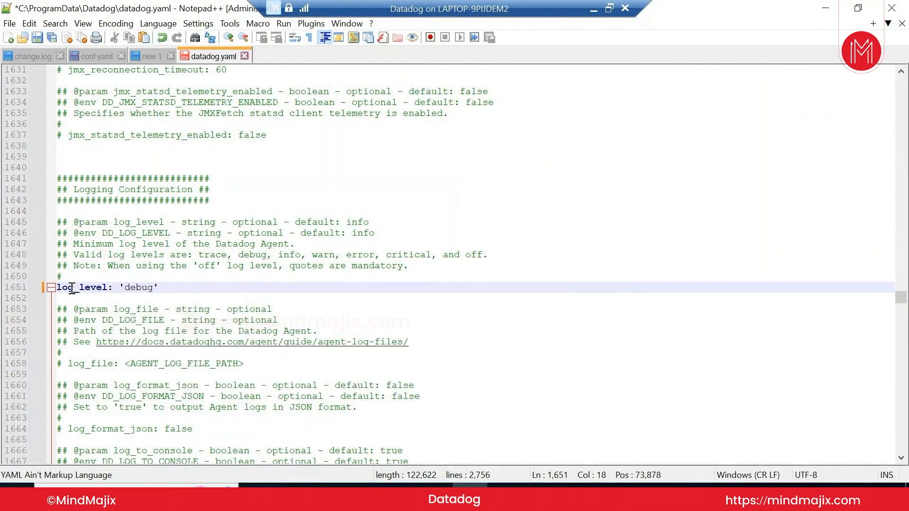
pyautogui.hotkey('ctrl', 's')
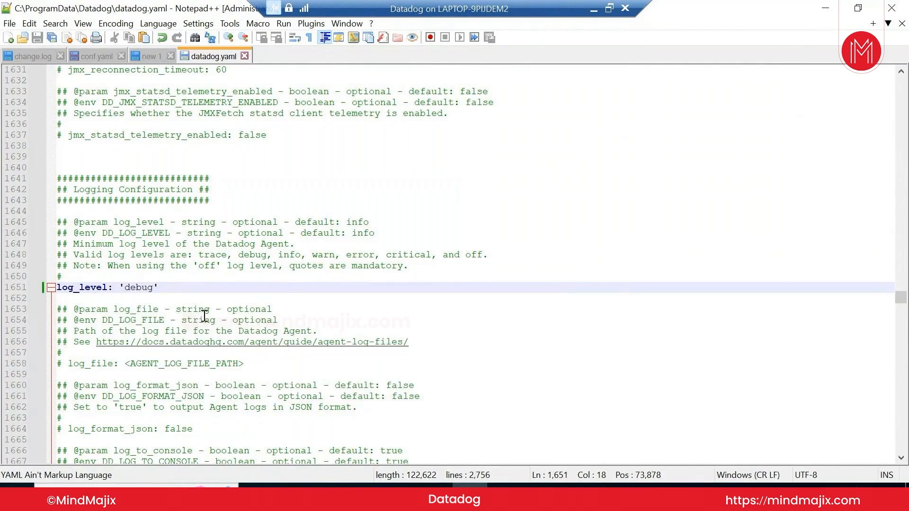
# Restart the Datadog agent from Agent Manager and hide its browser window
pyautogui.click(292, 497)
pyautogui.click(100, 377)
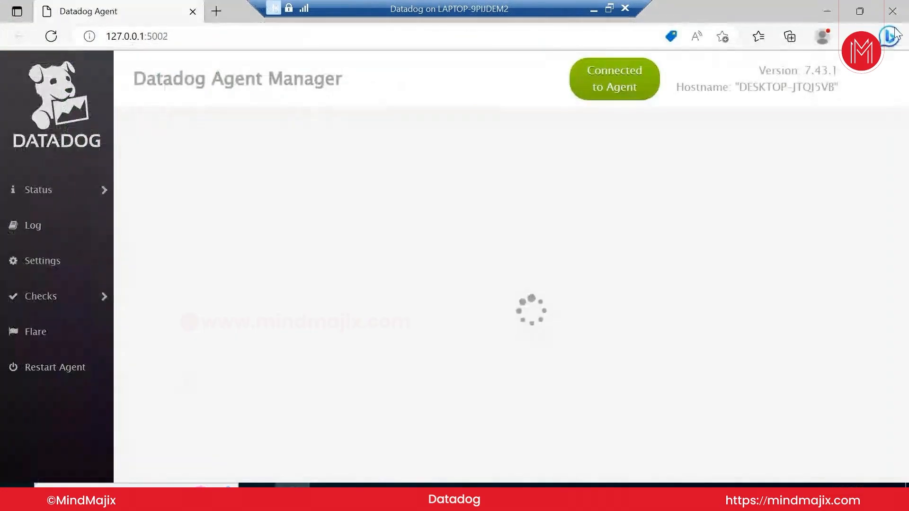
pyautogui.click(834, 9)
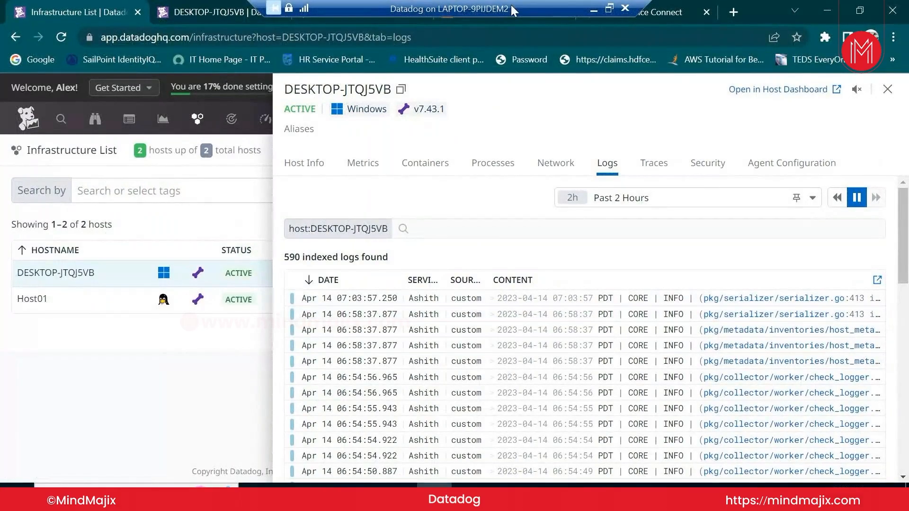
# In the EC2 terminal, change into /etc/datadog-agent and list its files
pyautogui.click(648, 12)
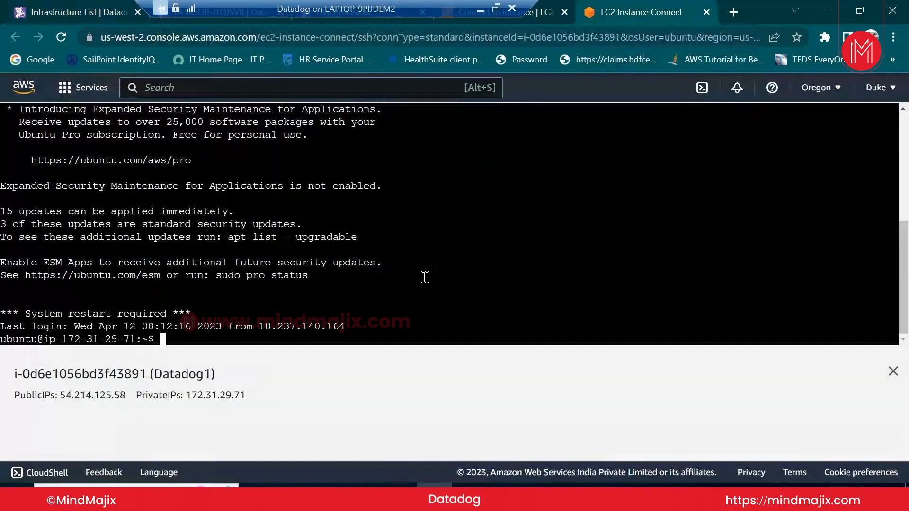
pyautogui.press('Up')
pyautogui.press('Up')
pyautogui.press('Down')
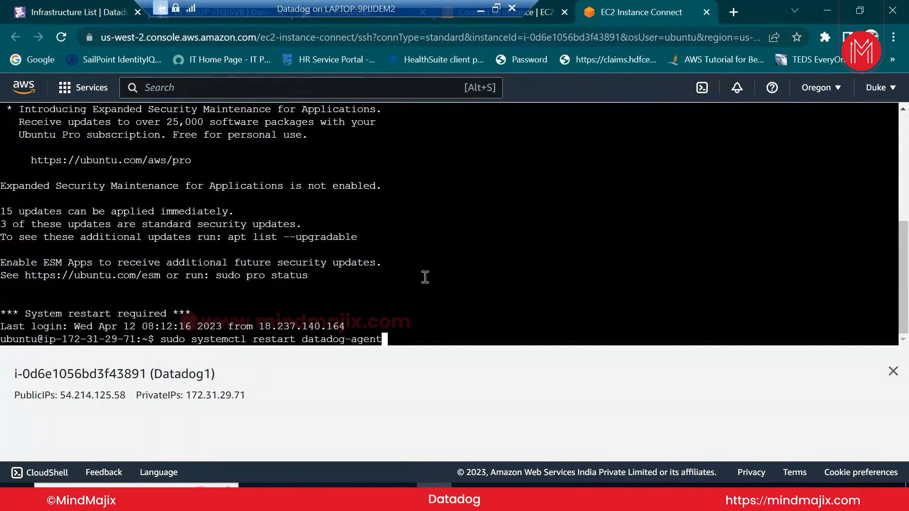
pyautogui.hotkey('ctrl', 'c')
pyautogui.write('cd /')
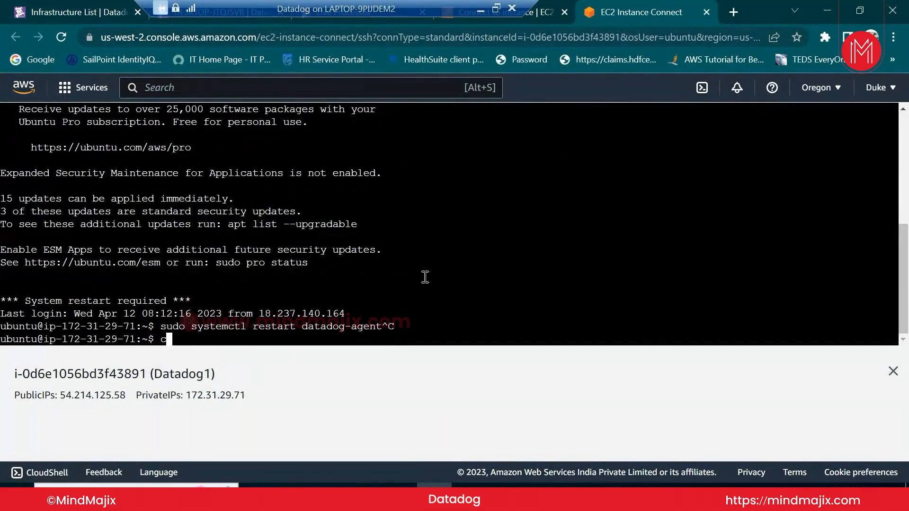
pyautogui.write('etc/dat')
pyautogui.press('Tab')
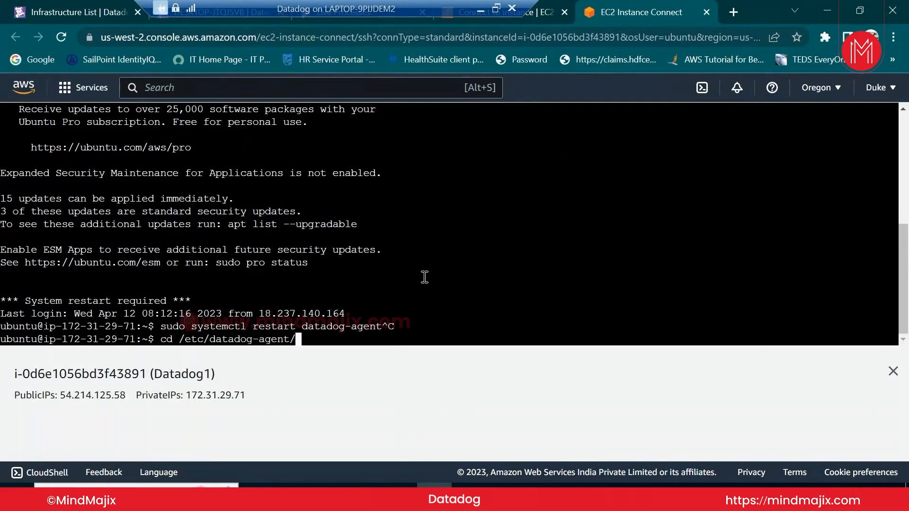
pyautogui.press('Return')
pyautogui.write('ls')
pyautogui.press('Return')
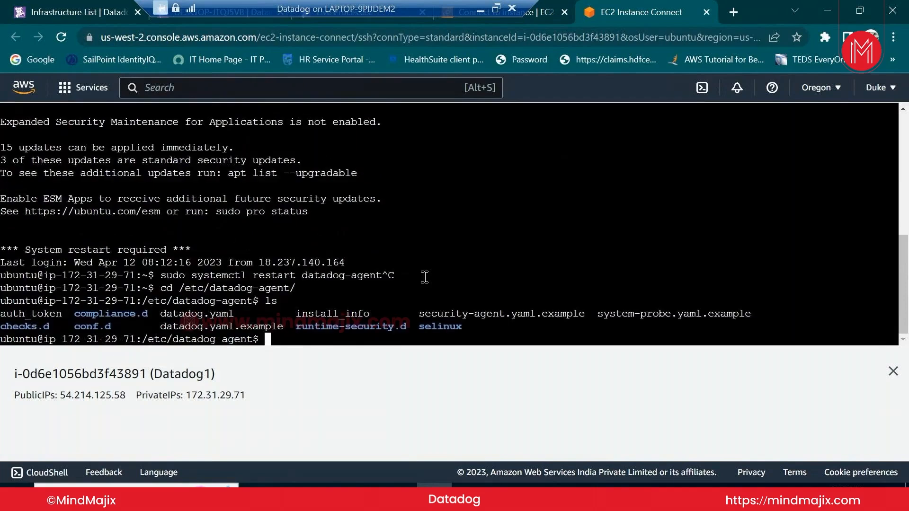
# Try opening datadog.yaml in vi, then quit after the permission denied error
pyautogui.write('vi')
pyautogui.write(' data')
pyautogui.write('do')
pyautogui.press('BackSpace')
pyautogui.press('BackSpace')
pyautogui.write('adog.yaml')
pyautogui.press('Tab')
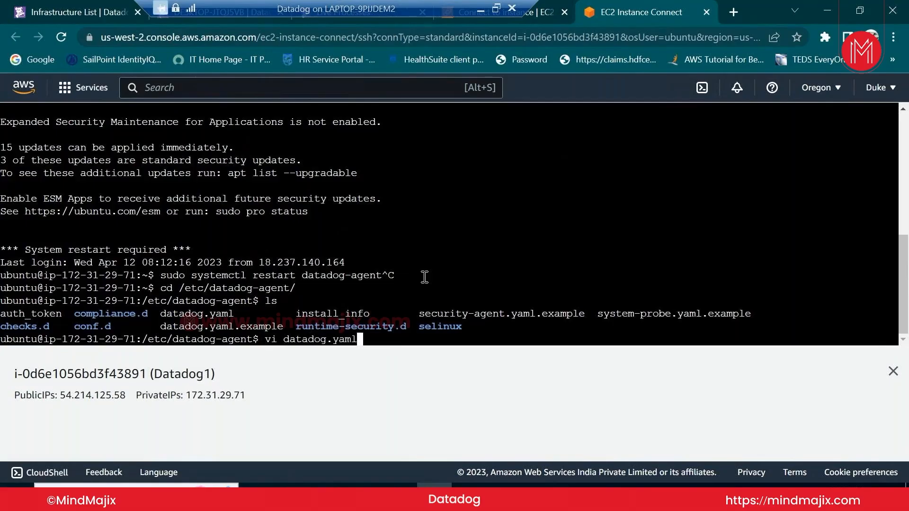
pyautogui.press('Return')
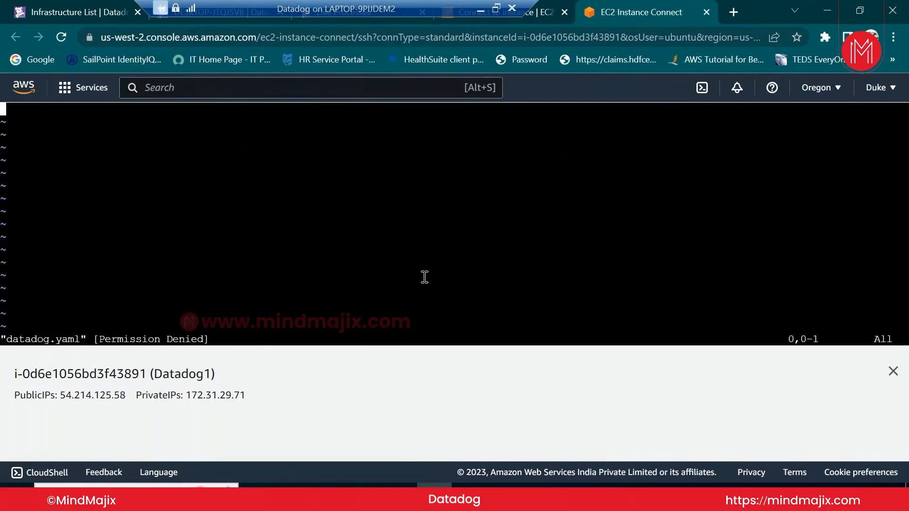
pyautogui.write(':q')
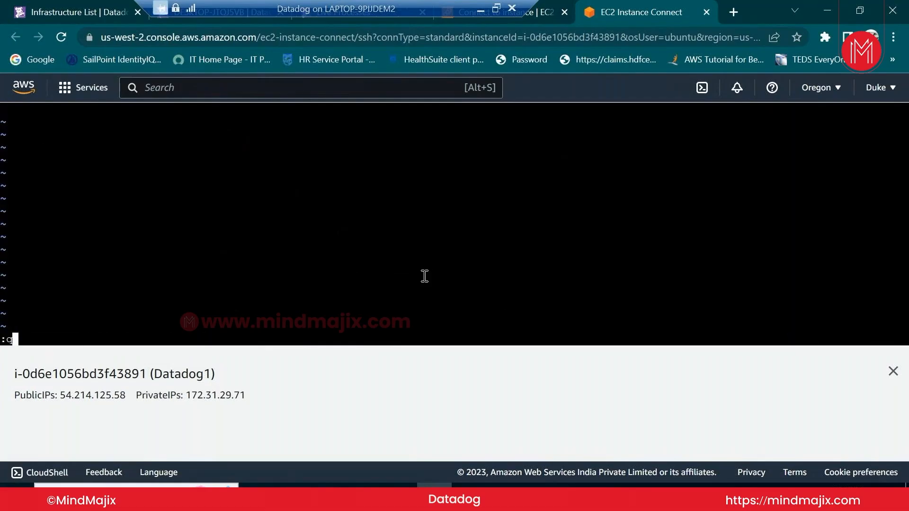
pyautogui.press('Return')
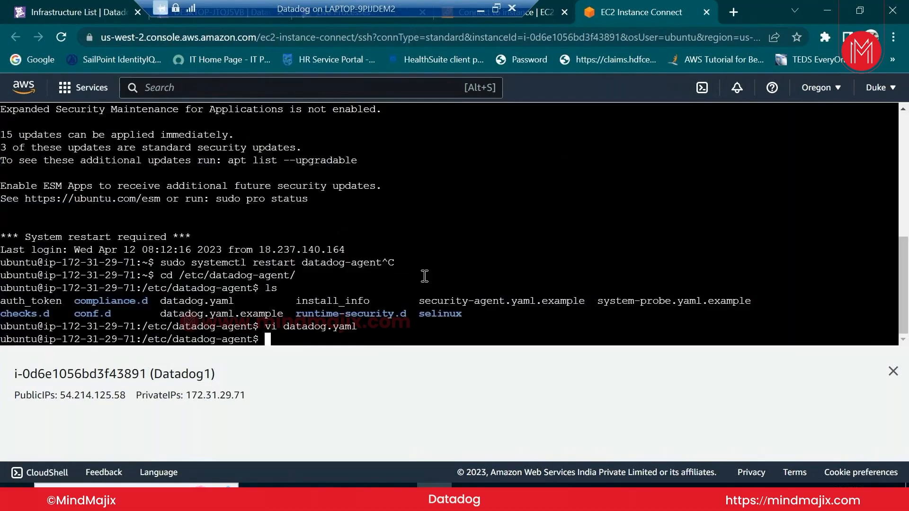
# Reopen datadog.yaml with sudo vi and browse to the logs_enabled and logs_config settings
pyautogui.press('Up')
pyautogui.press('Home')
pyautogui.write('sudo')
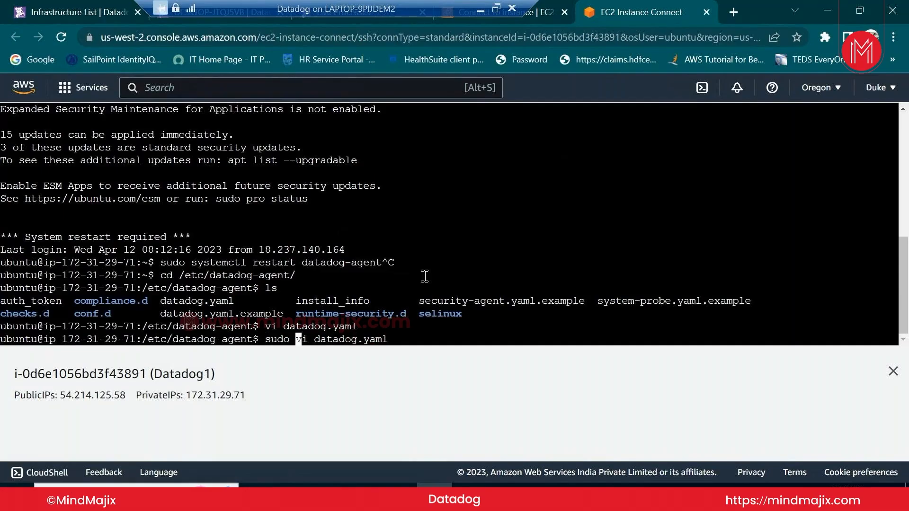
pyautogui.press('Return')
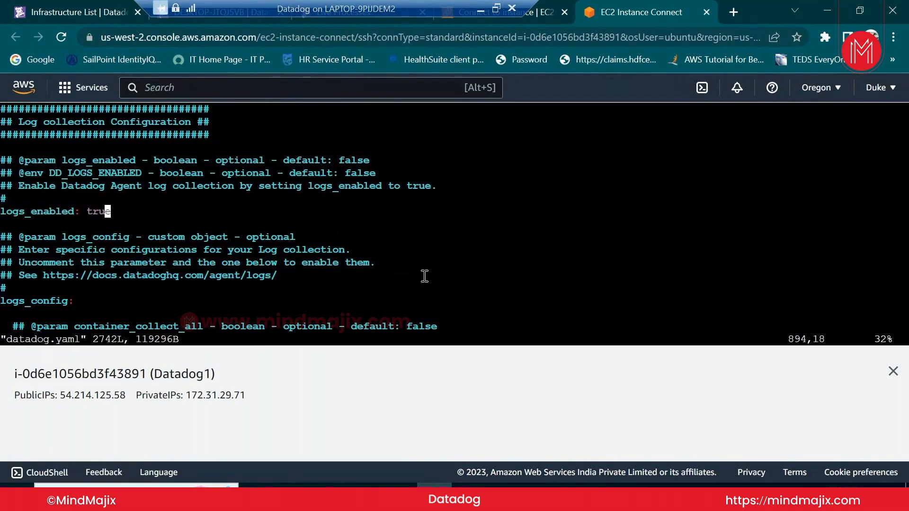
pyautogui.press('Up')
pyautogui.press('Up')
pyautogui.press('Up')
pyautogui.press('Home')
pyautogui.press('Up')
pyautogui.press('Up')
pyautogui.press('Up')
pyautogui.press('Up')
pyautogui.press('Up')
pyautogui.press('Up')
pyautogui.press('Up')
pyautogui.press('Down')
pyautogui.press('Down')
pyautogui.press('Down')
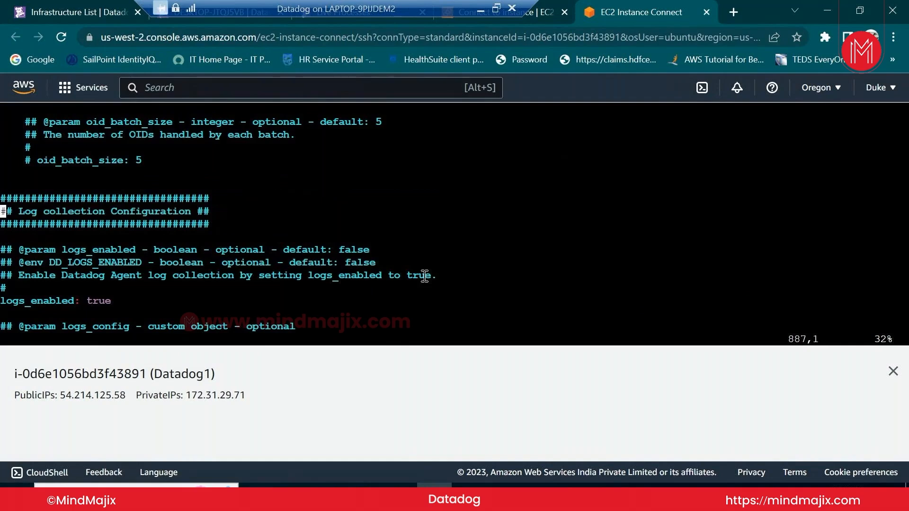
pyautogui.press('Down')
pyautogui.press('Down')
pyautogui.press('Down')
pyautogui.press('Down')
pyautogui.press('Down')
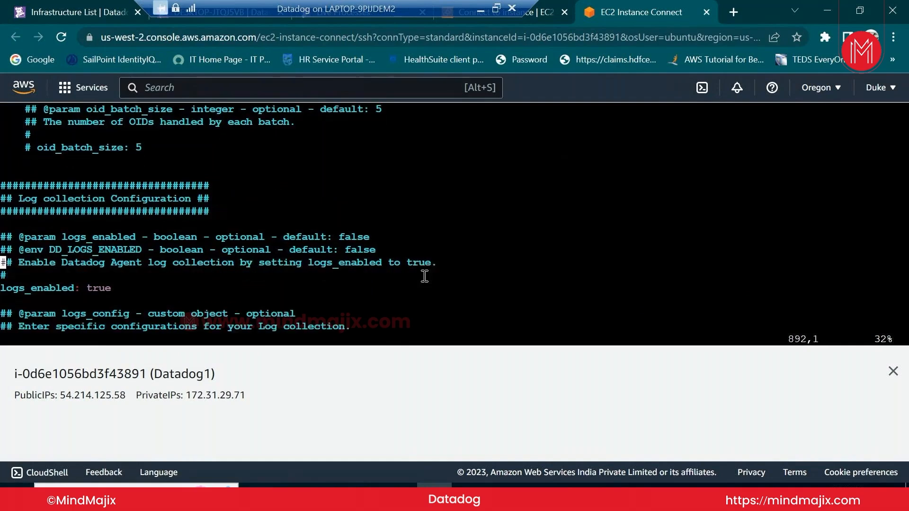
pyautogui.press('Down')
pyautogui.press('Down')
pyautogui.press('Down')
pyautogui.press('Down')
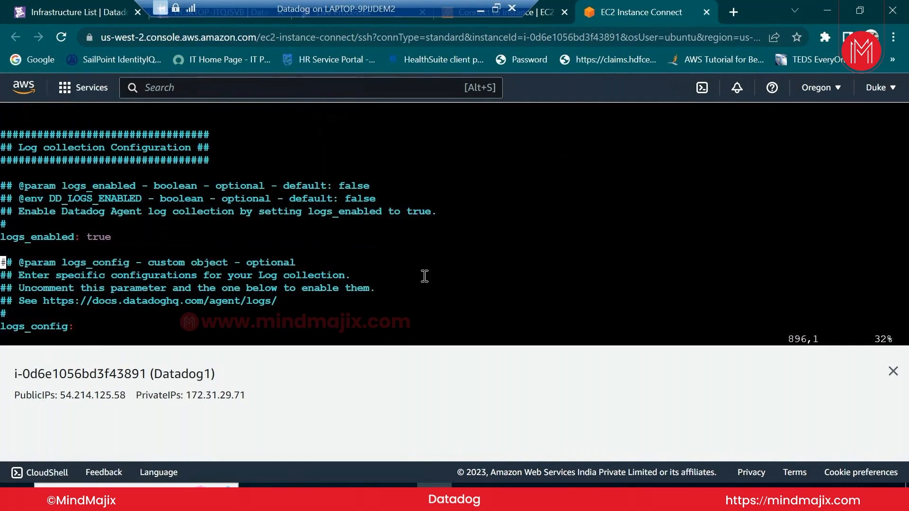
# Copy 'process_config:' from the Live Processes docs example
pyautogui.press('Down')
pyautogui.press('Down')
pyautogui.press('Down')
pyautogui.press('Down')
pyautogui.press('Down')
pyautogui.press('Down')
pyautogui.press('Down')
pyautogui.press('Down')
pyautogui.press('Down')
pyautogui.press('Down')
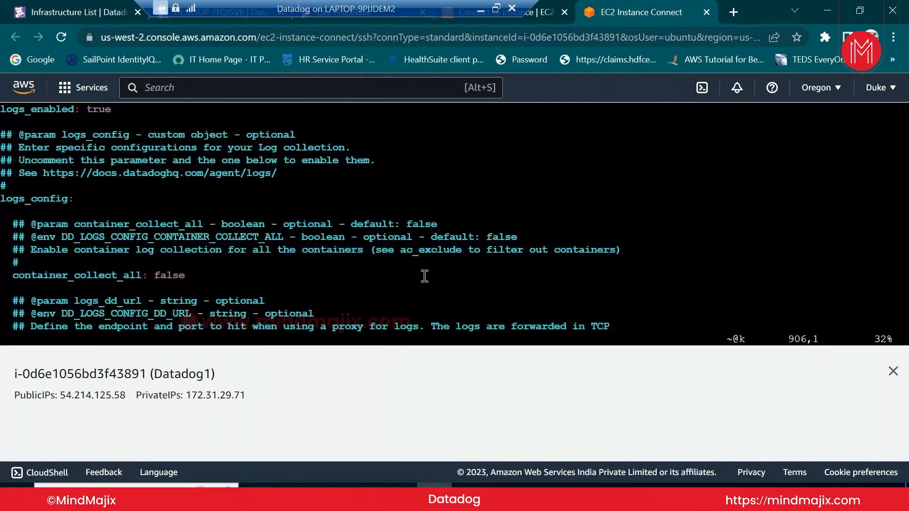
pyautogui.press('Down')
pyautogui.press('Down')
pyautogui.press('Down')
pyautogui.press('Down')
pyautogui.press('Down')
pyautogui.press('Down')
pyautogui.press('Down')
pyautogui.press('Down')
pyautogui.press('Down')
pyautogui.press('Down')
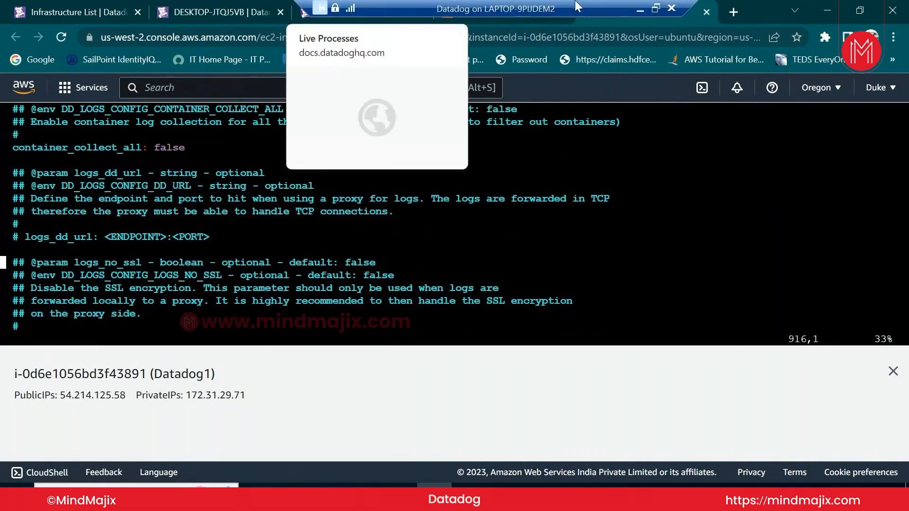
pyautogui.click(343, 12)
pyautogui.moveTo(341, 382); pyautogui.dragTo(252, 381)
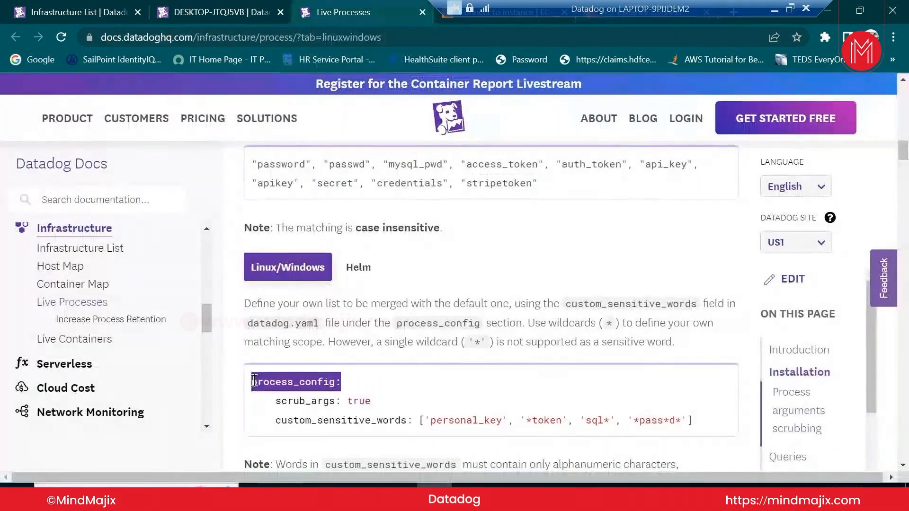
pyautogui.click(612, 21)
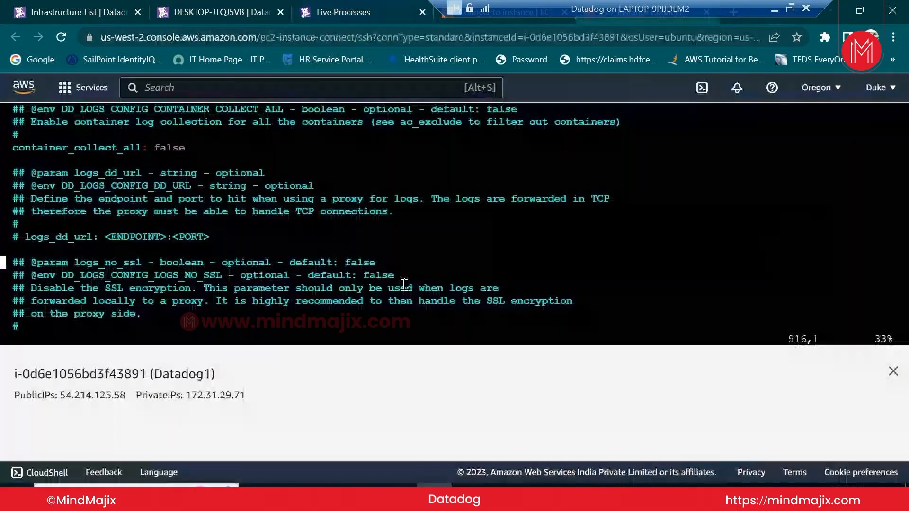
# Search datadog.yaml in vi for the pasted 'process_config:' text
pyautogui.write('/')
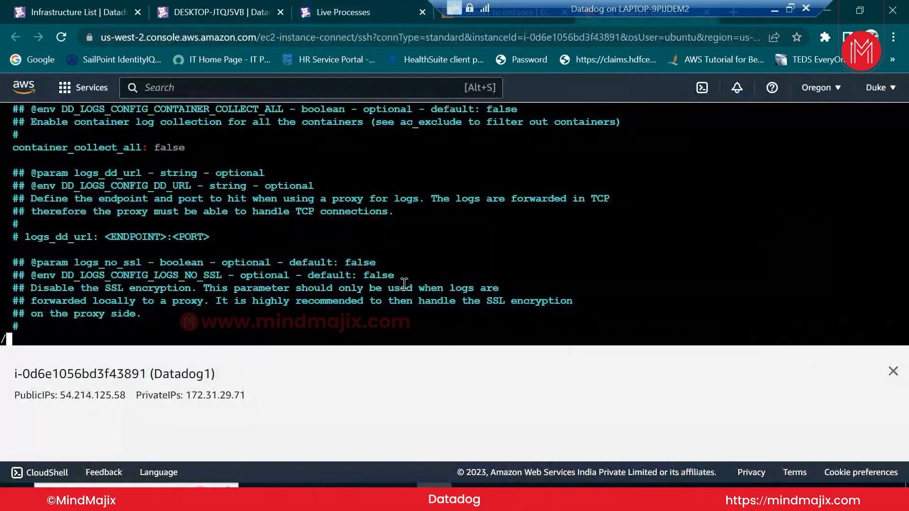
pyautogui.rightClick(378, 328)
pyautogui.click(441, 211)
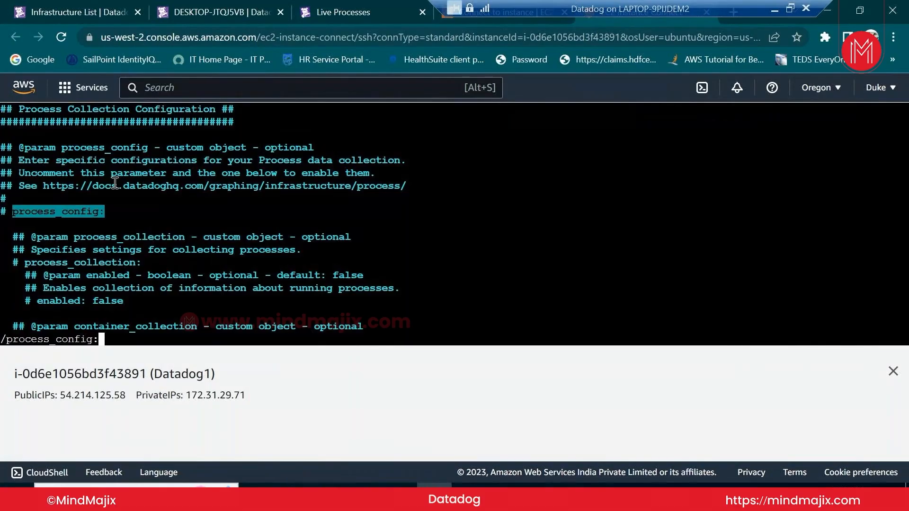
pyautogui.write('i')
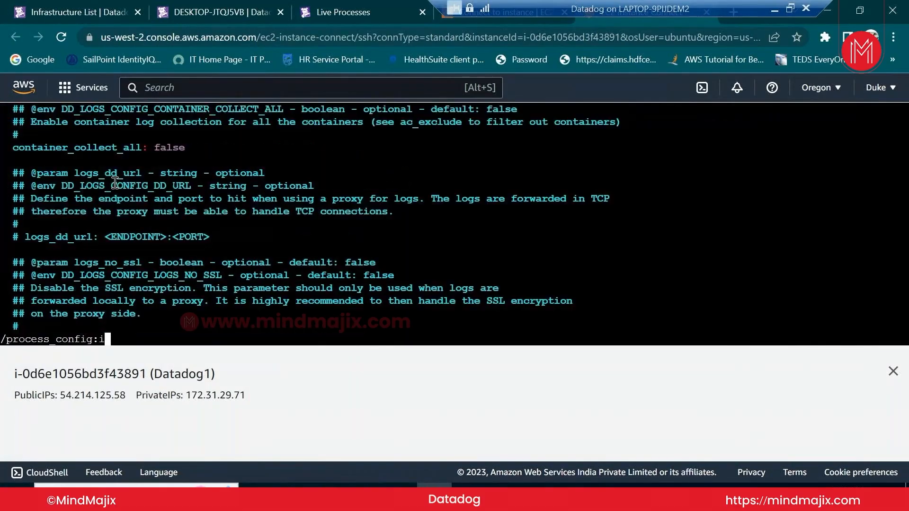
pyautogui.press('Return')
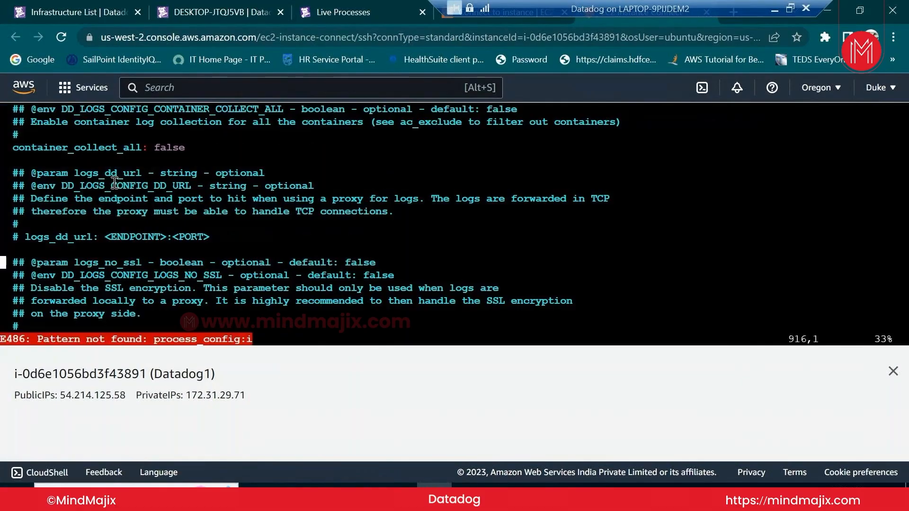
pyautogui.write('/')
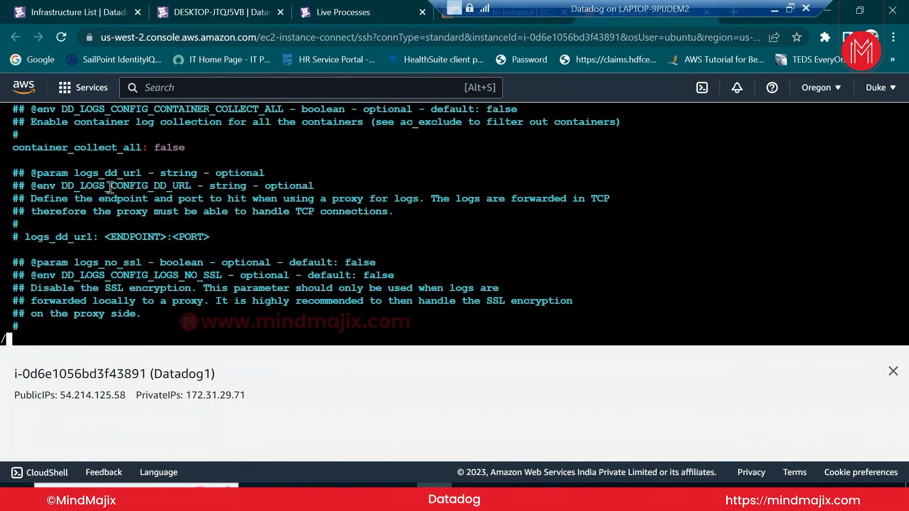
pyautogui.rightClick(110, 187)
pyautogui.click(165, 300)
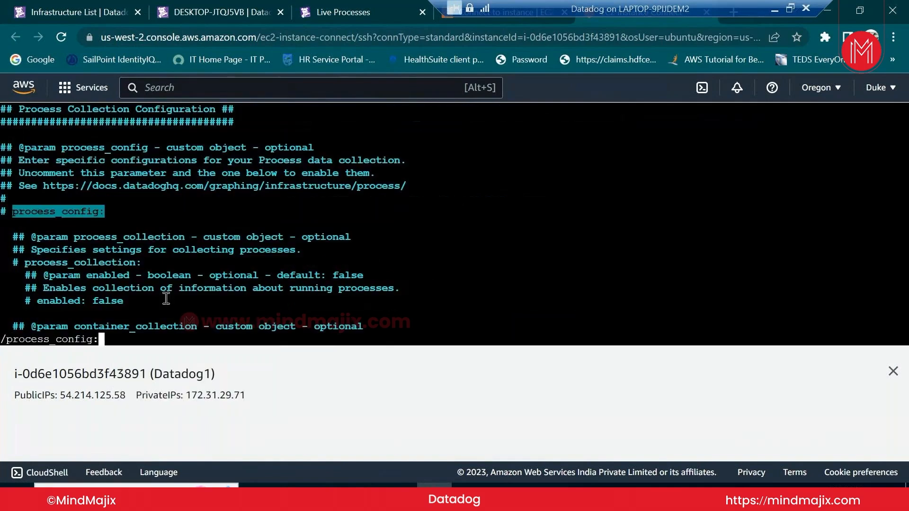
# Uncomment the process_config: and process_collection: lines in datadog.yaml
pyautogui.press('Return')
pyautogui.press('Up')
pyautogui.press('Up')
pyautogui.press('Up')
pyautogui.press('Up')
pyautogui.press('Up')
pyautogui.press('Up')
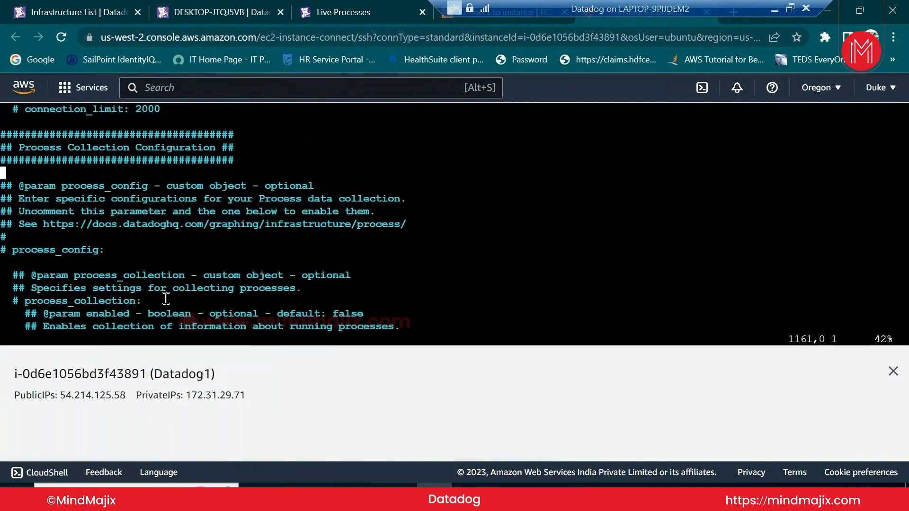
pyautogui.press('Up')
pyautogui.press('Up')
pyautogui.press('i')
pyautogui.press('Down')
pyautogui.press('Down')
pyautogui.press('Down')
pyautogui.press('Down')
pyautogui.press('Down')
pyautogui.press('Down')
pyautogui.press('Down')
pyautogui.press('Down')
pyautogui.press('Right')
pyautogui.press('Right')
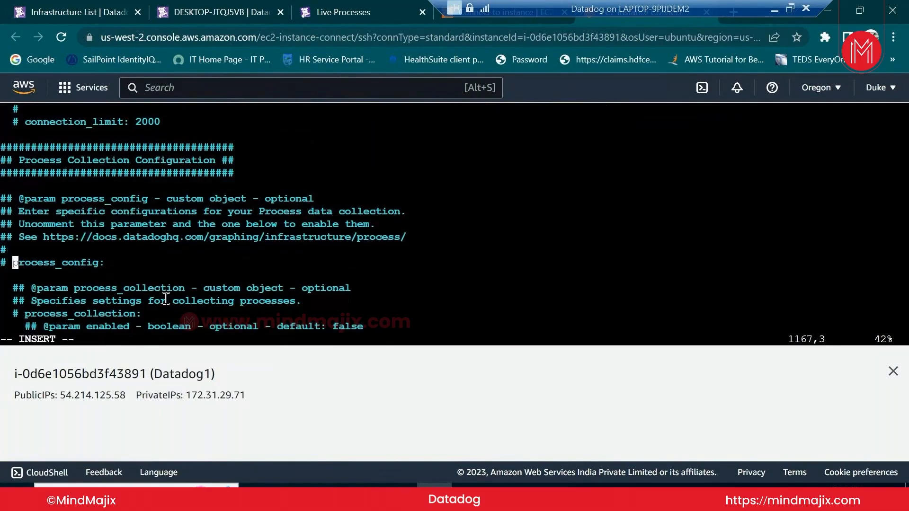
pyautogui.press('BackSpace')
pyautogui.press('BackSpace')
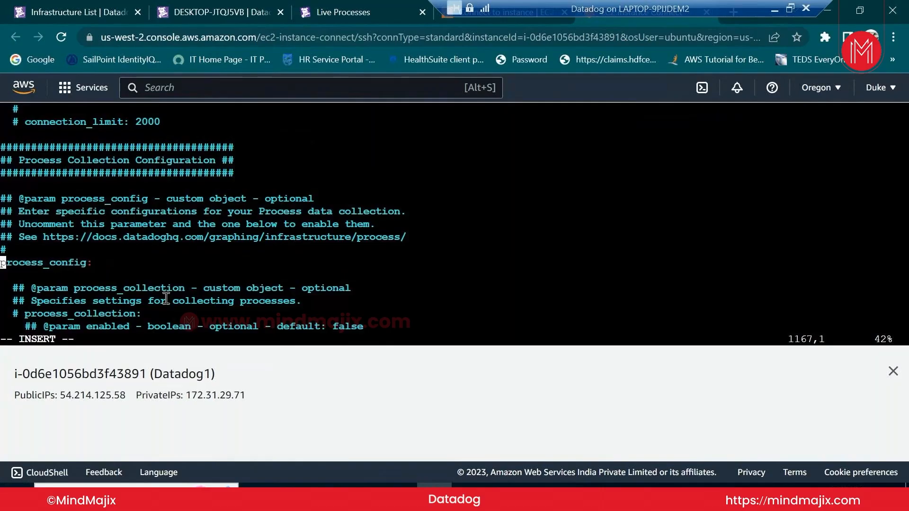
pyautogui.press('Down')
pyautogui.press('Down')
pyautogui.press('Down')
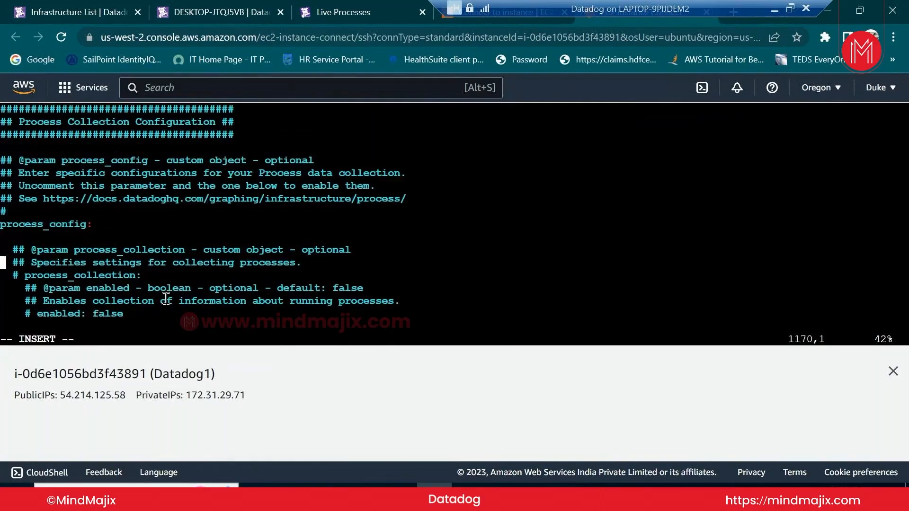
pyautogui.press('Down')
pyautogui.press('Right')
pyautogui.press('Right')
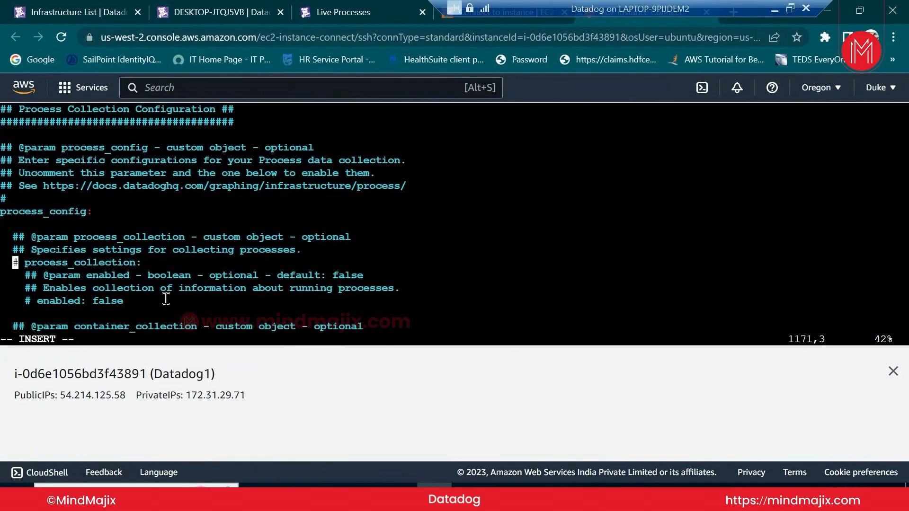
pyautogui.press('Right')
pyautogui.press('BackSpace')
pyautogui.press('BackSpace')
pyautogui.press('BackSpace')
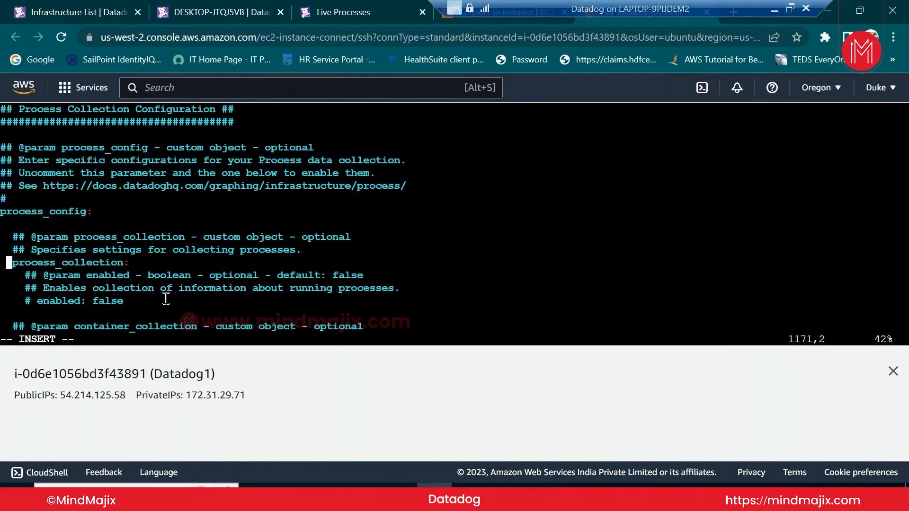
# Uncomment the process collection enabled line and change its value from false to true
pyautogui.press('Down')
pyautogui.press('Right')
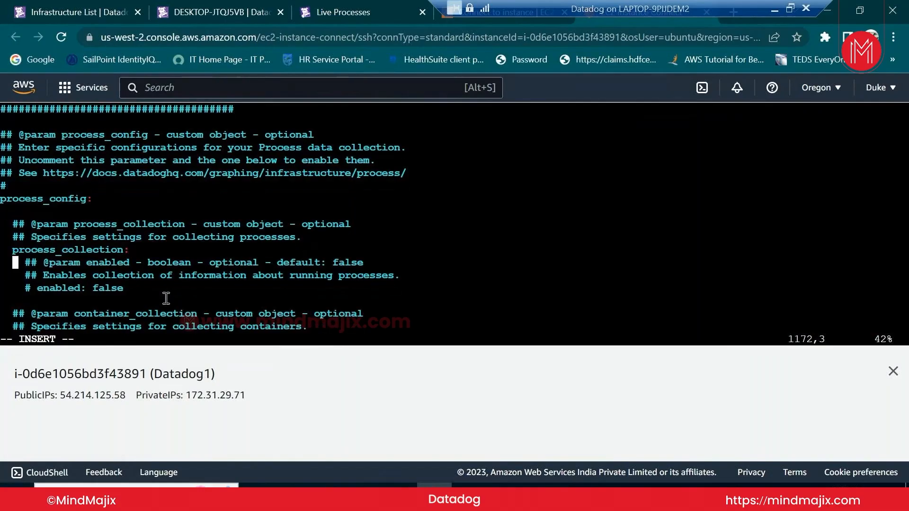
pyautogui.press('Right')
pyautogui.press('Right')
pyautogui.press('Down')
pyautogui.press('Right')
pyautogui.press('Right')
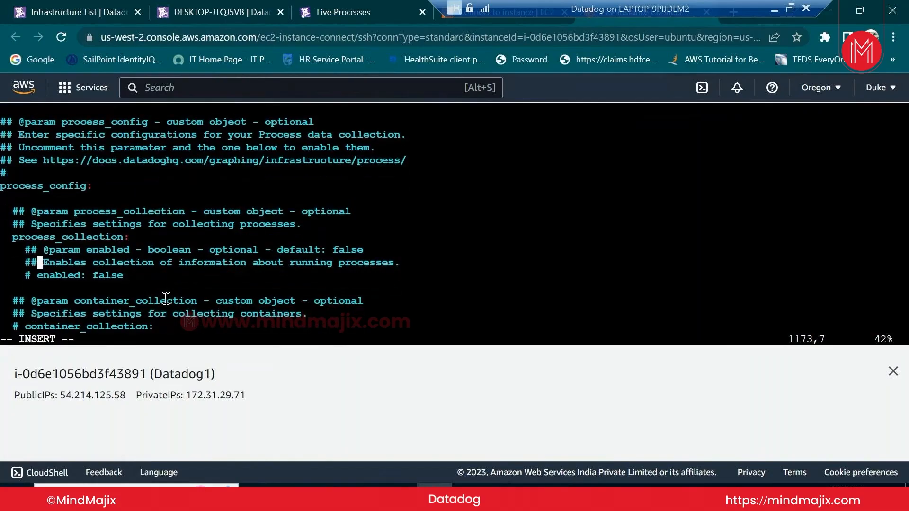
pyautogui.press('Down')
pyautogui.press('BackSpace')
pyautogui.press('BackSpace')
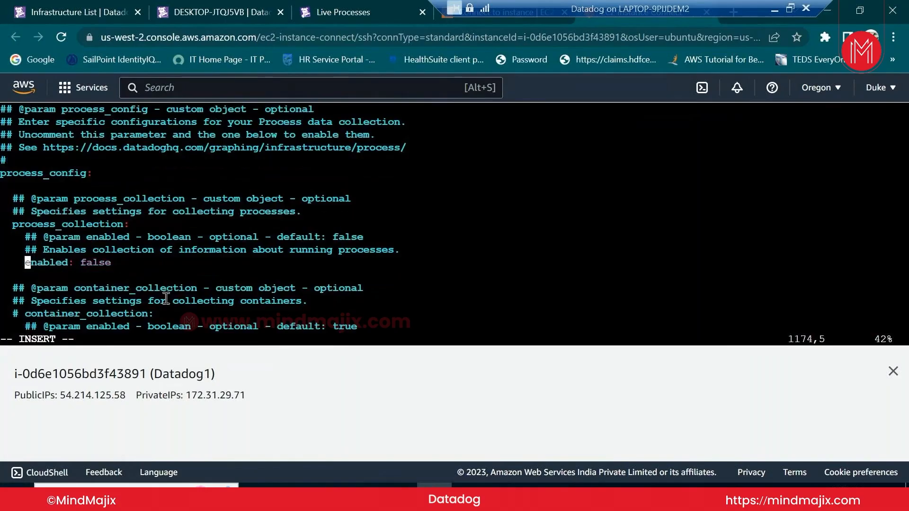
pyautogui.press('Right')
pyautogui.press('Right')
pyautogui.press('Right')
pyautogui.press('Right')
pyautogui.press('Right')
pyautogui.press('Right')
pyautogui.press('Right')
pyautogui.press('Right')
pyautogui.press('Right')
pyautogui.press('Delete')
pyautogui.press('Delete')
pyautogui.press('Delete')
pyautogui.press('Delete')
pyautogui.press('Delete')
pyautogui.write('true')
# Save datadog.yaml and exit vi with :wq
pyautogui.press('Down')
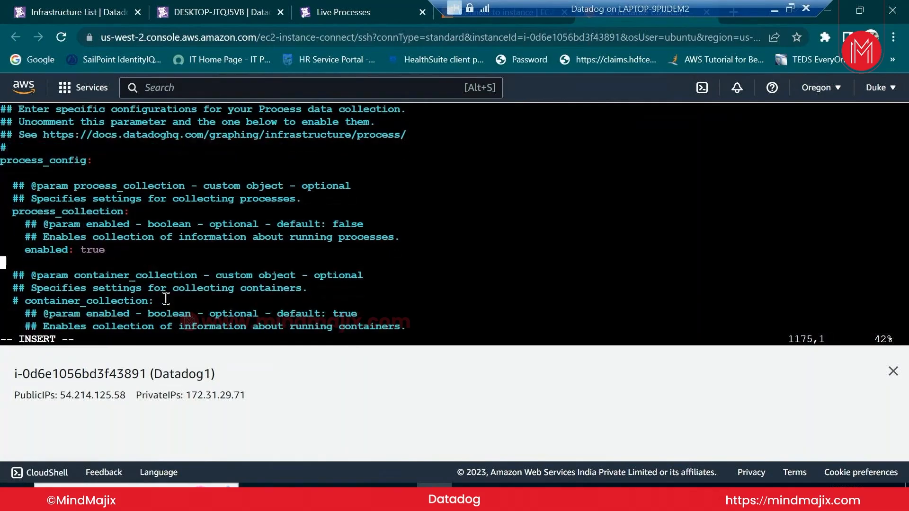
pyautogui.press('Down')
pyautogui.press('Down')
pyautogui.press('Down')
pyautogui.press('Down')
pyautogui.press('Down')
pyautogui.press('Down')
pyautogui.press('Down')
pyautogui.press('Down')
pyautogui.press('Down')
pyautogui.press('Down')
pyautogui.press('Down')
pyautogui.press('Down')
pyautogui.press('Down')
pyautogui.press('Down')
pyautogui.press('Down')
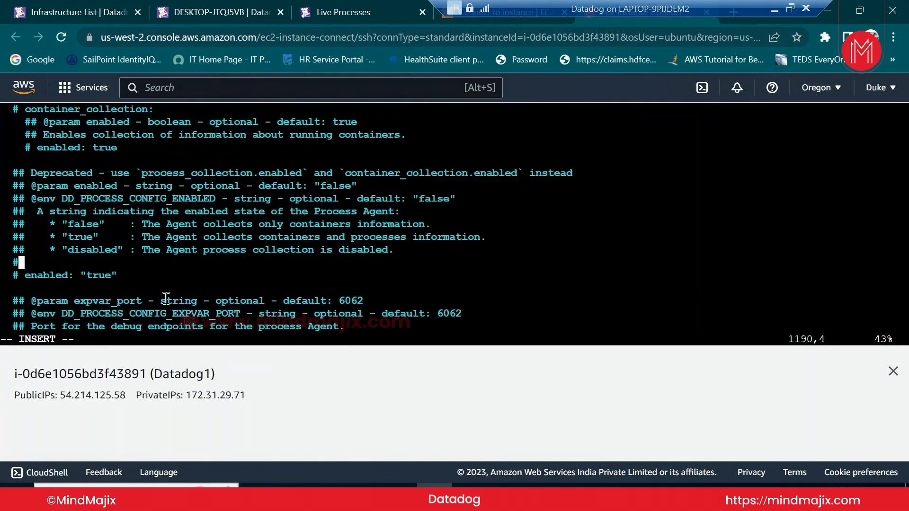
pyautogui.press('Escape')
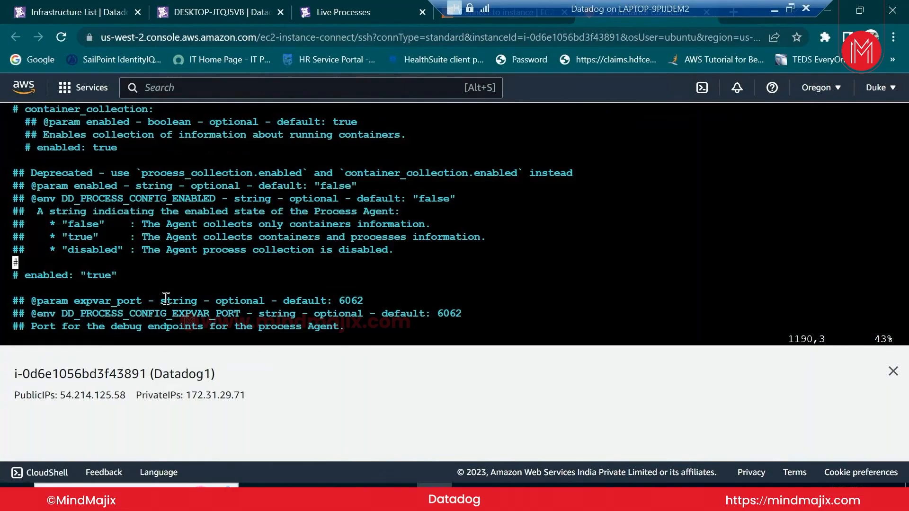
pyautogui.write(':Wq')
pyautogui.press('Return')
pyautogui.write(':wq')
pyautogui.press('Return')
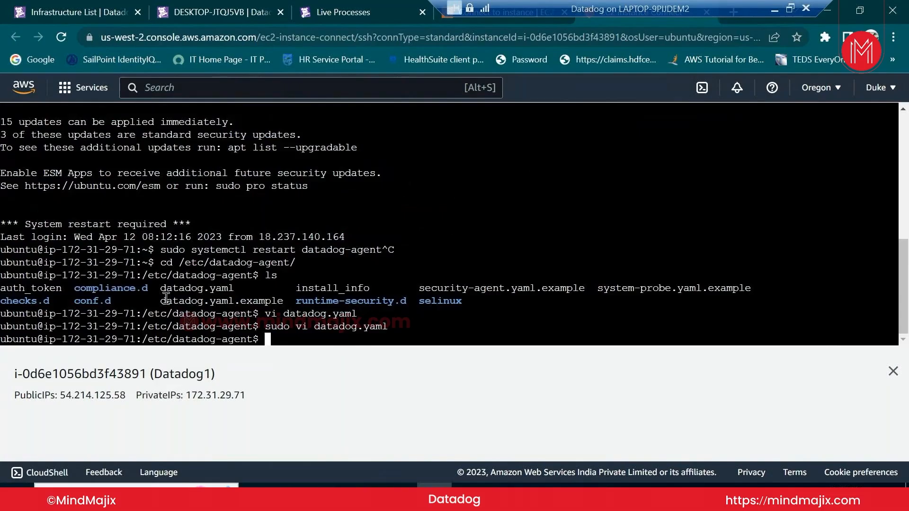
# Rerun 'sudo systemctl restart datadog-agent' from shell history
pyautogui.write('ls')
pyautogui.press('Up')
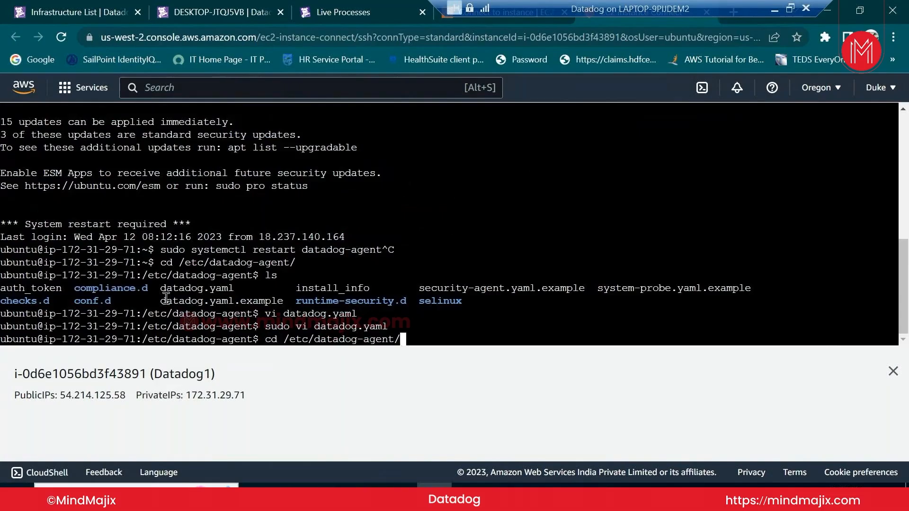
pyautogui.press('Up')
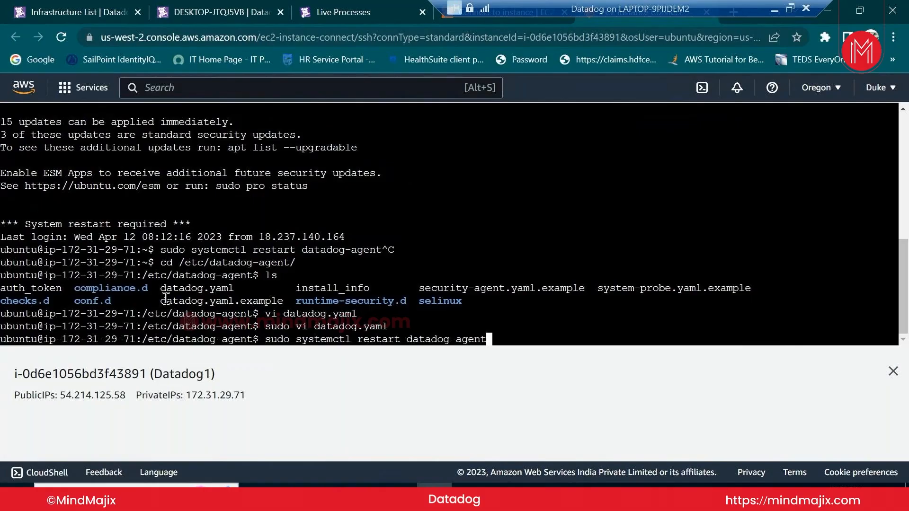
pyautogui.press('Return')
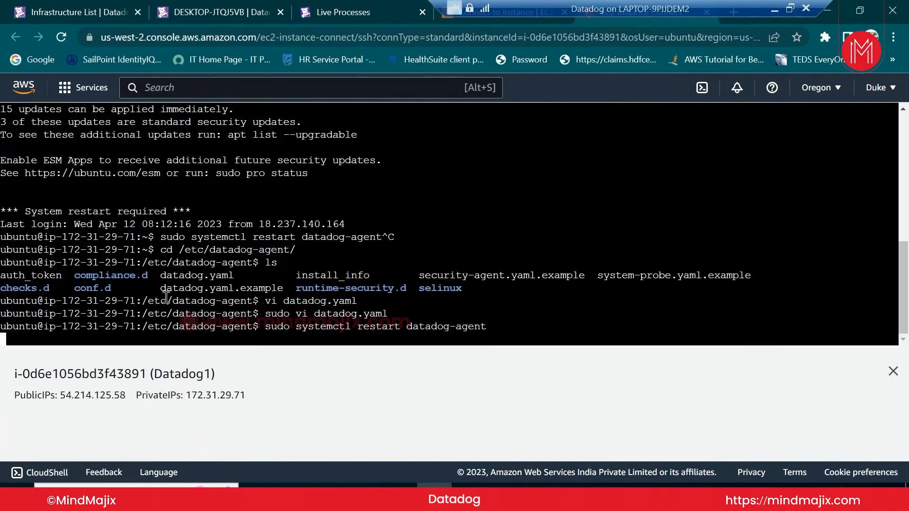
# Check the agent with 'sudo systemctl status datadog-agent' to confirm it is running
pyautogui.press('Up')
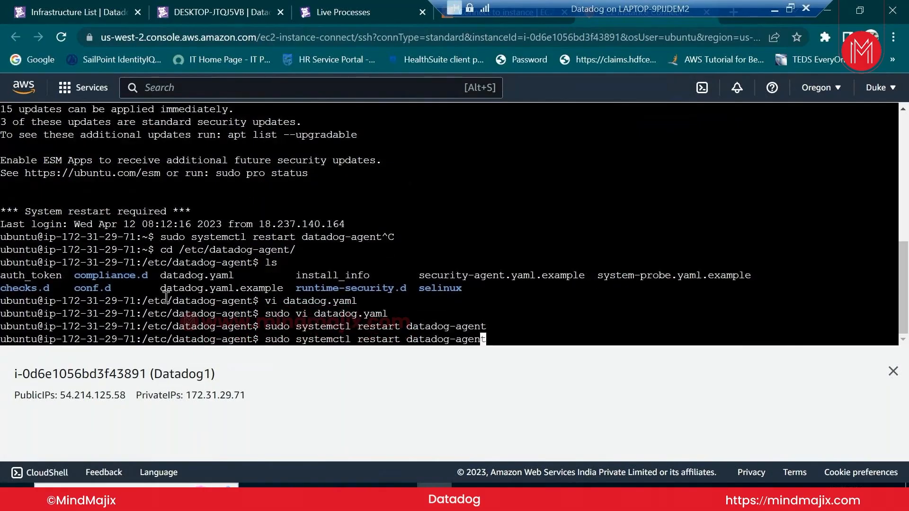
pyautogui.press('Left')
pyautogui.press('Left')
pyautogui.press('Left')
pyautogui.press('Left')
pyautogui.press('Left')
pyautogui.press('Left')
pyautogui.press('Left')
pyautogui.press('Left')
pyautogui.press('Left')
pyautogui.press('Left')
pyautogui.press('Left')
pyautogui.press('Left')
pyautogui.press('Left')
pyautogui.press('Left')
pyautogui.press('Left')
pyautogui.press('Left')
pyautogui.press('Left')
pyautogui.press('Left')
pyautogui.press('Left')
pyautogui.press('Left')
pyautogui.press('Right')
pyautogui.press('Right')
pyautogui.press('Right')
pyautogui.press('Right')
pyautogui.press('Right')
pyautogui.press('Right')
pyautogui.press('Right')
pyautogui.press('BackSpace')
pyautogui.press('BackSpace')
pyautogui.press('BackSpace')
pyautogui.press('BackSpace')
pyautogui.press('BackSpace')
pyautogui.press('BackSpace')
pyautogui.press('BackSpace')
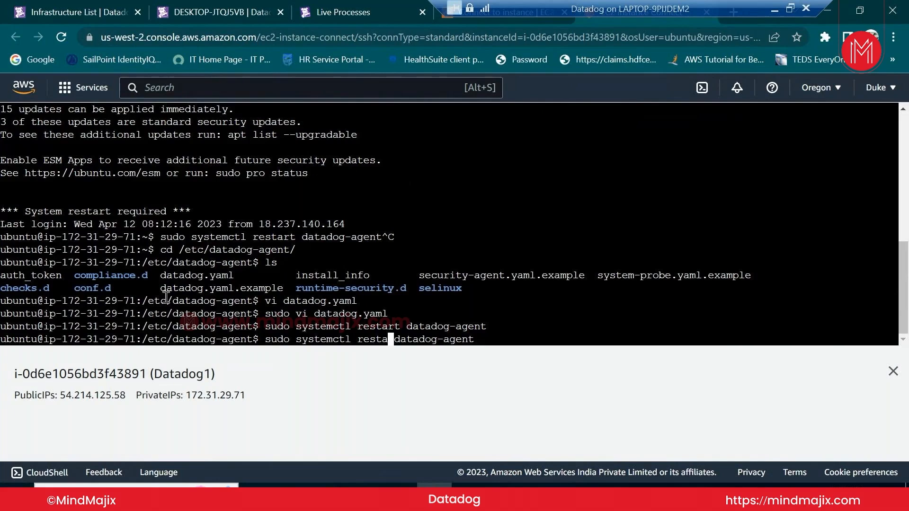
pyautogui.write('st')
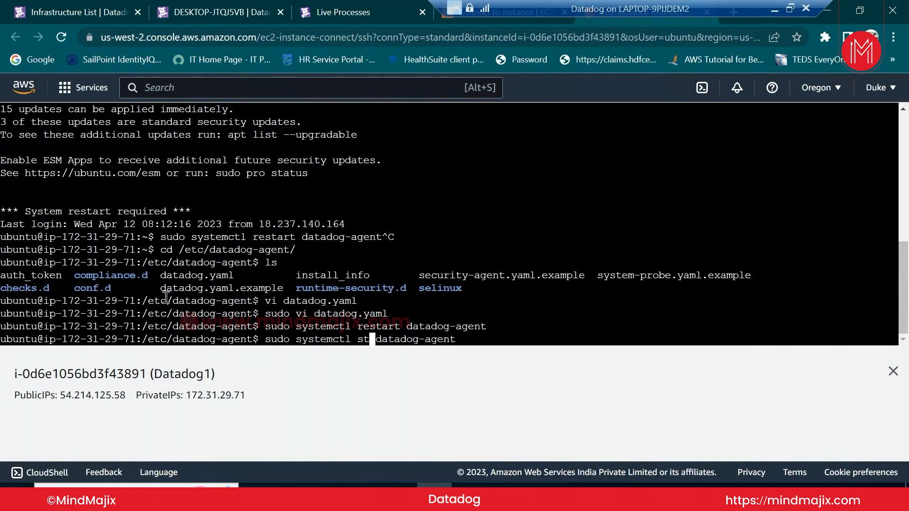
pyautogui.write('a')
pyautogui.write('tus')
pyautogui.press('Return')
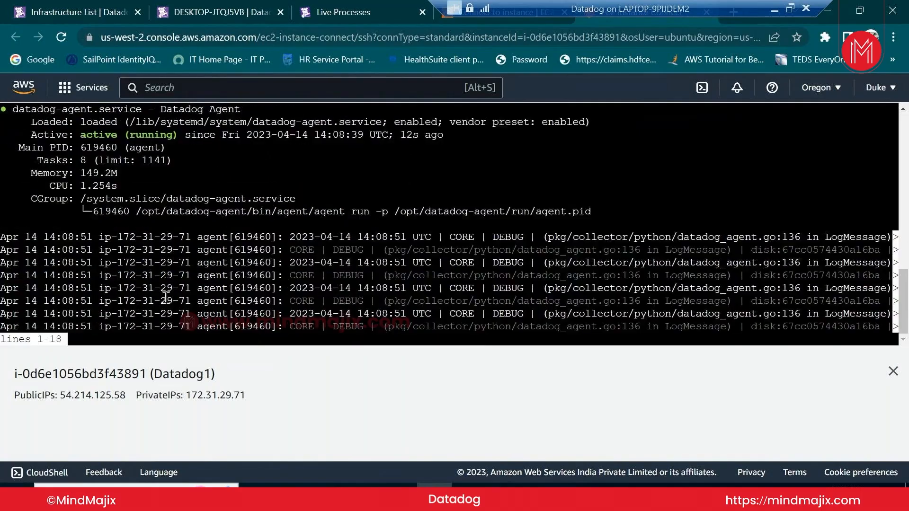
# Leave the status output, change into /var/log/datadog/ and list its files
pyautogui.press('q')
pyautogui.write('cd')
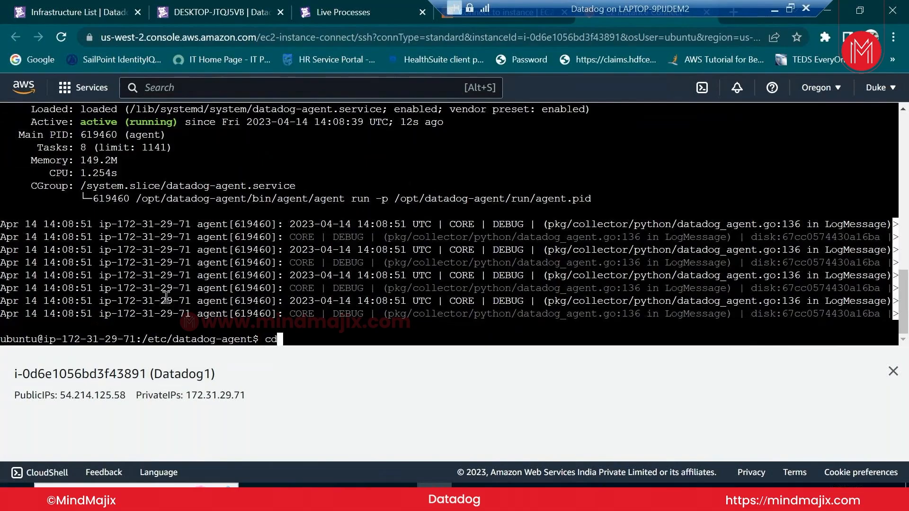
pyautogui.write(' /var/log/')
pyautogui.write('a')
pyautogui.press('BackSpace')
pyautogui.write('datadog/')
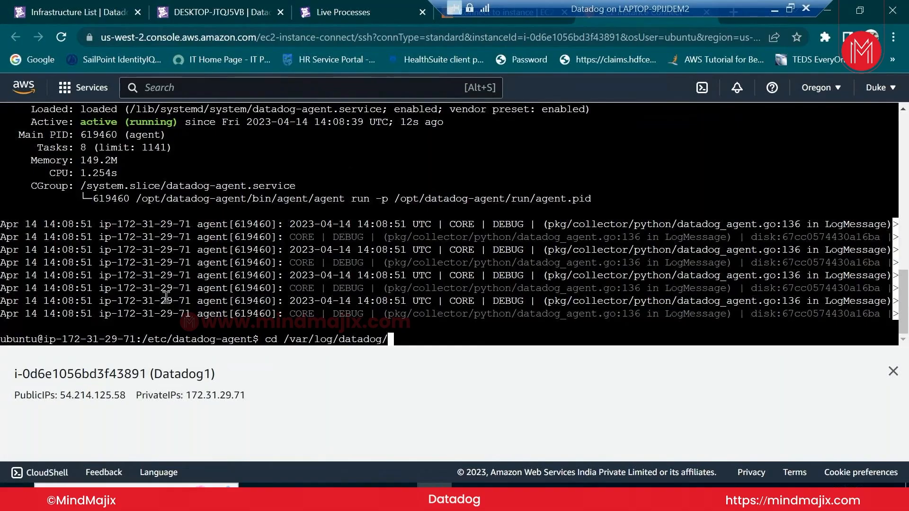
pyautogui.press('Return')
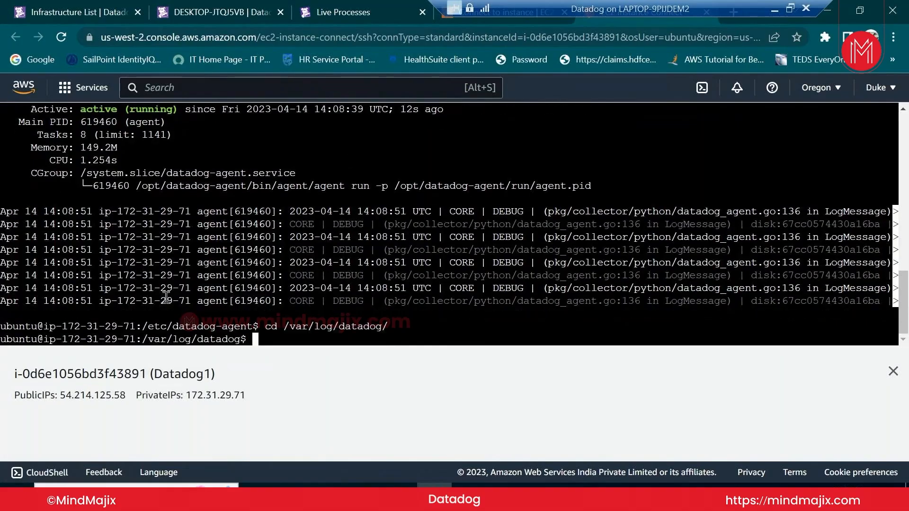
pyautogui.write('ls')
pyautogui.press('Return')
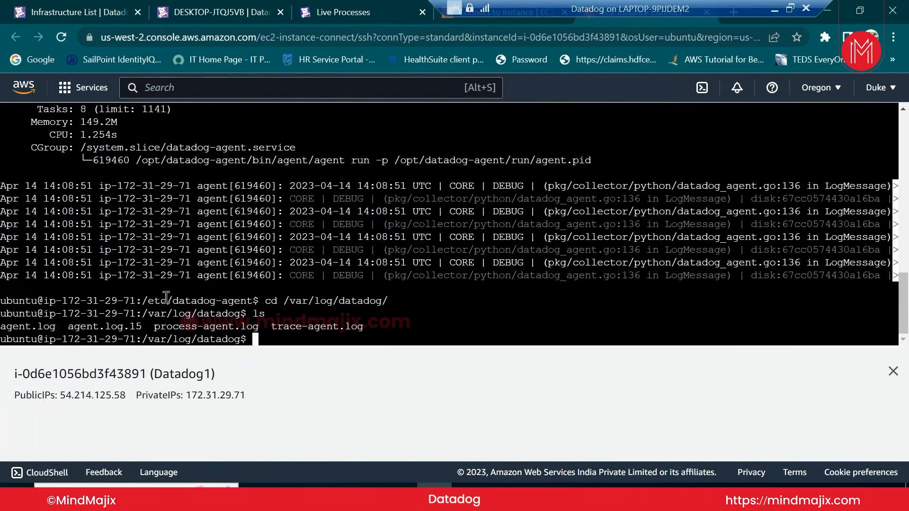
# Print agent.log with cat and close the instance details panel to enlarge the terminal
pyautogui.write('cat a')
pyautogui.press('Tab')
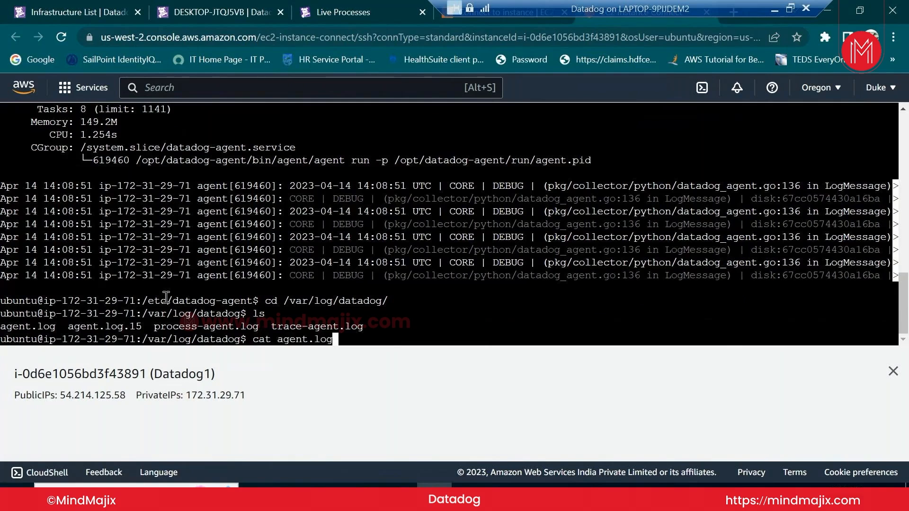
pyautogui.press('Return')
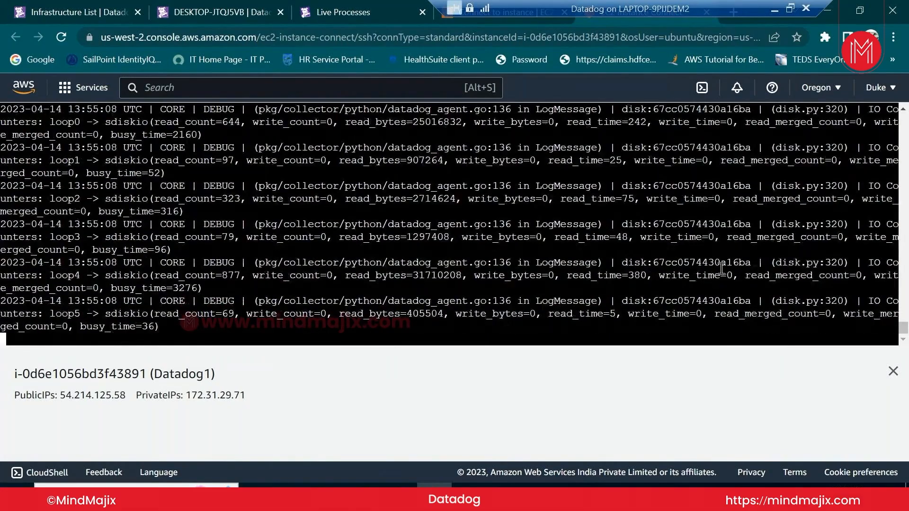
pyautogui.click(893, 372)
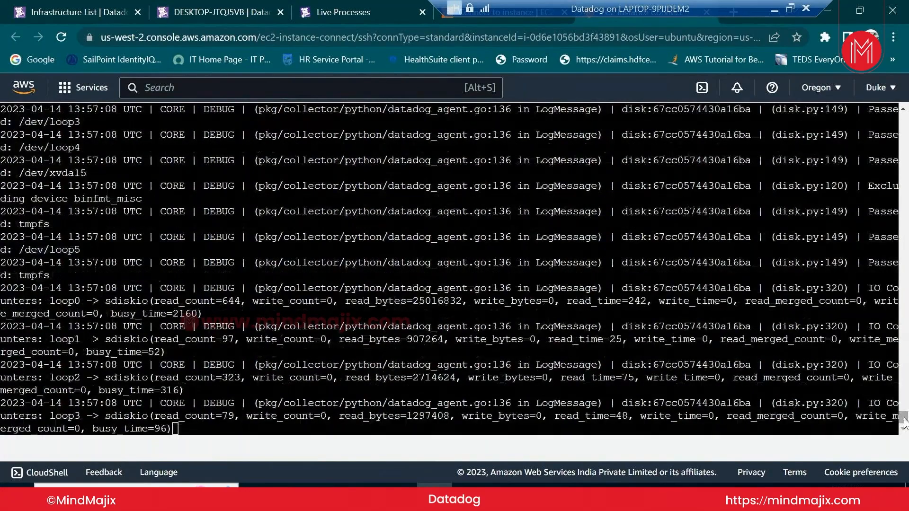
# Show Host01's processes sorted by CPU %, then switch back to the EC2 terminal
pyautogui.click(56, 18)
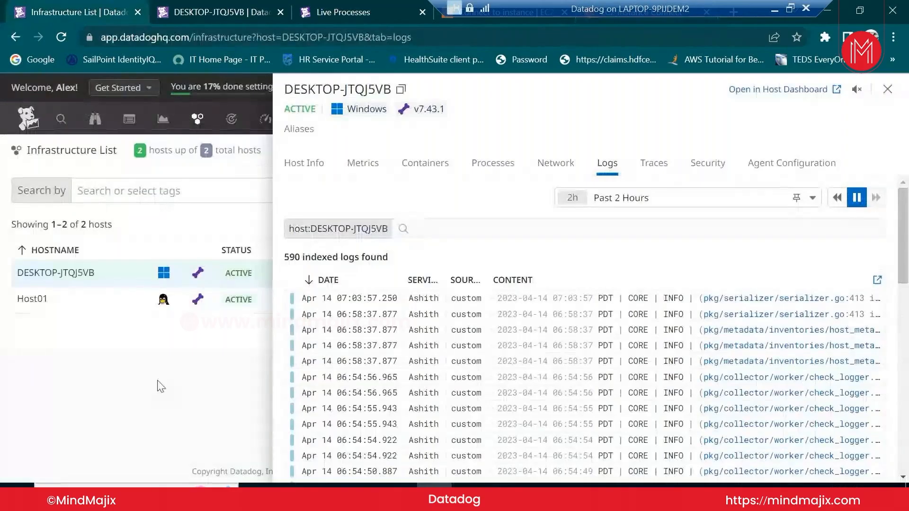
pyautogui.click(81, 308)
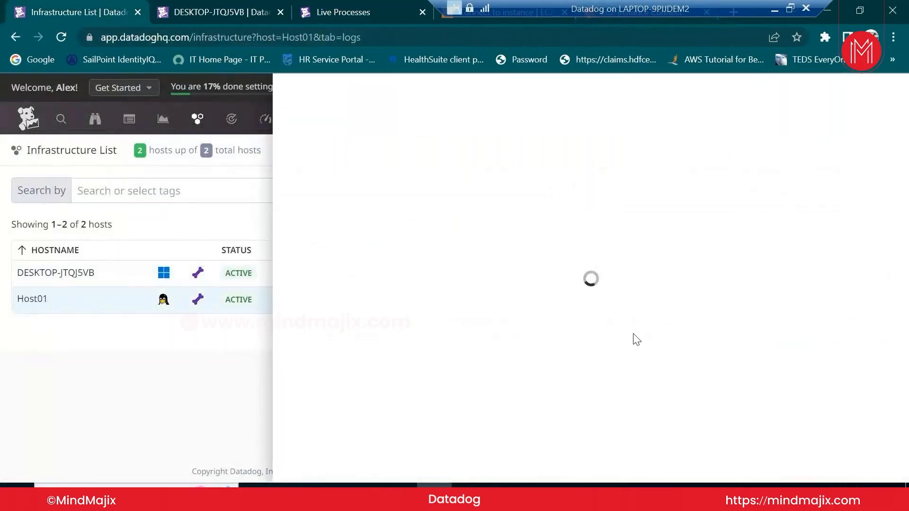
pyautogui.click(507, 173)
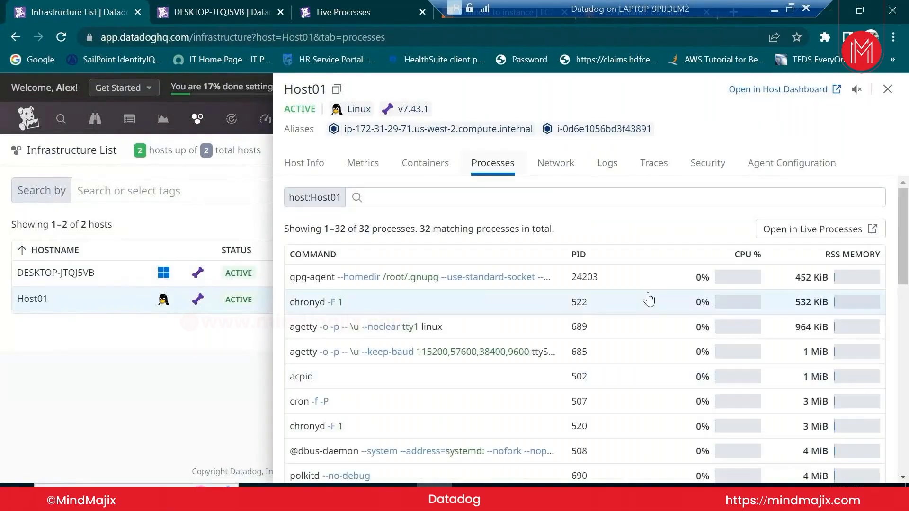
pyautogui.click(723, 255)
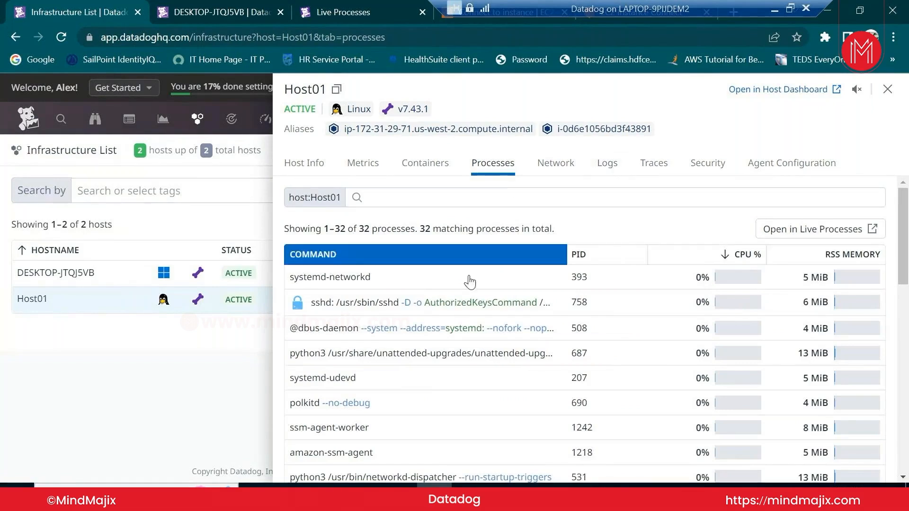
pyautogui.scroll(-5, 551, 420)
pyautogui.scroll(5, 576, 326)
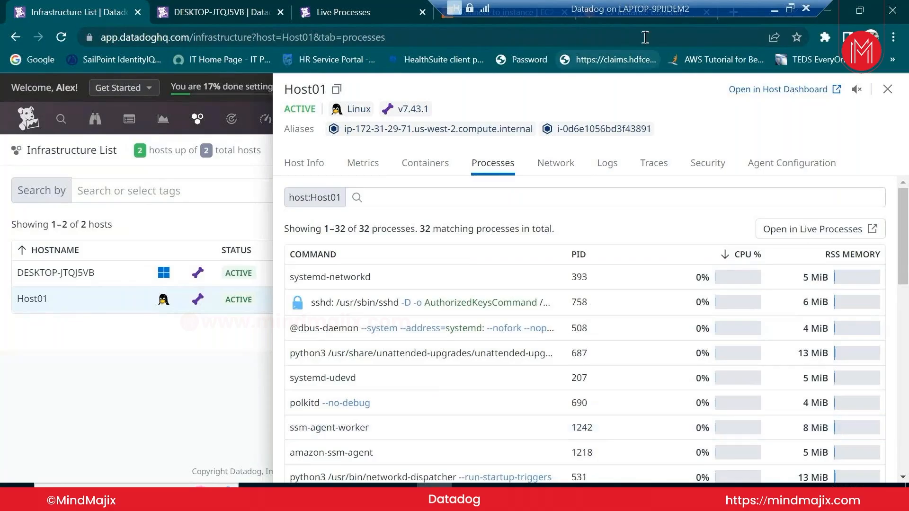
pyautogui.moveTo(646, 7); pyautogui.dragTo(368, 13)
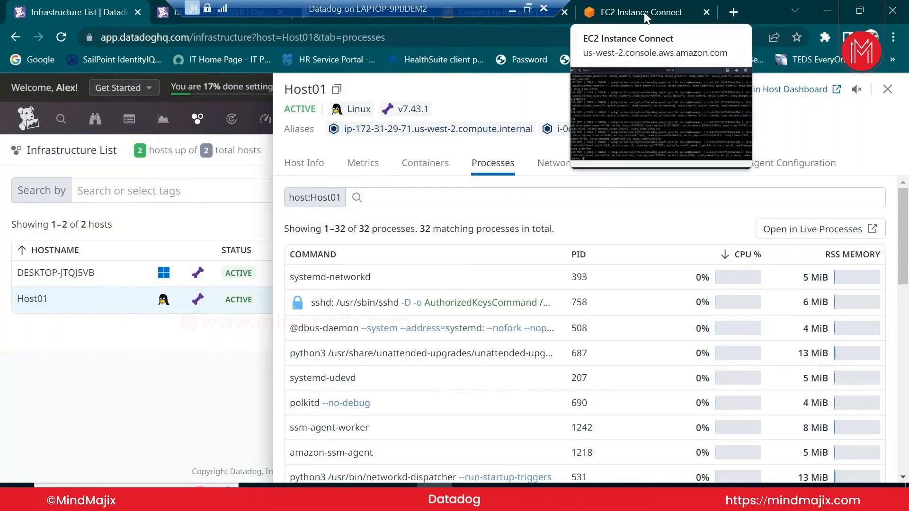
pyautogui.click(643, 13)
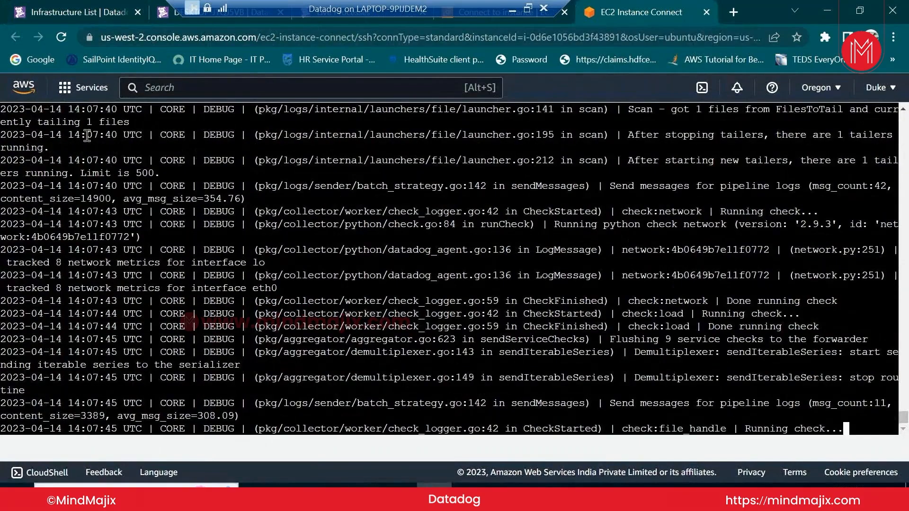
# Refresh the EC2 terminal page to show newer agent log lines
pyautogui.click(61, 36)
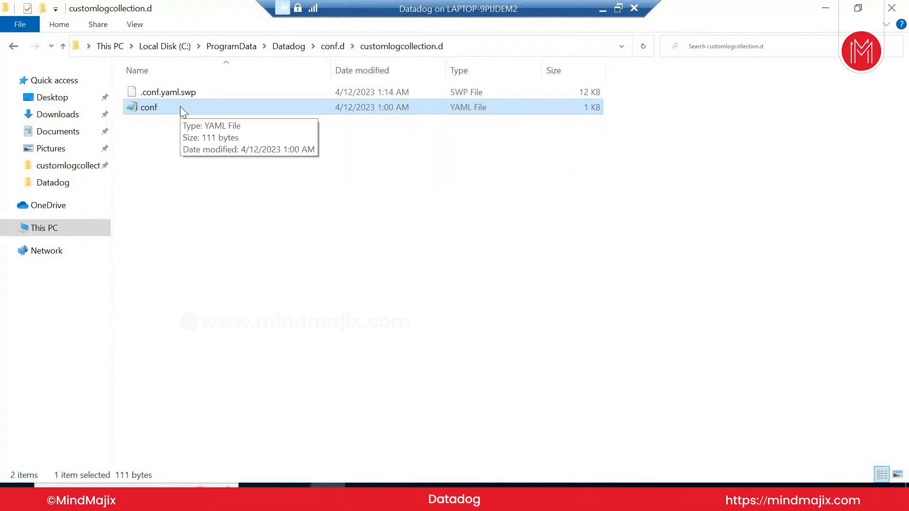
# Switch from File Explorer back to the browser's EC2 Instance Connect session
pyautogui.click(434, 496)
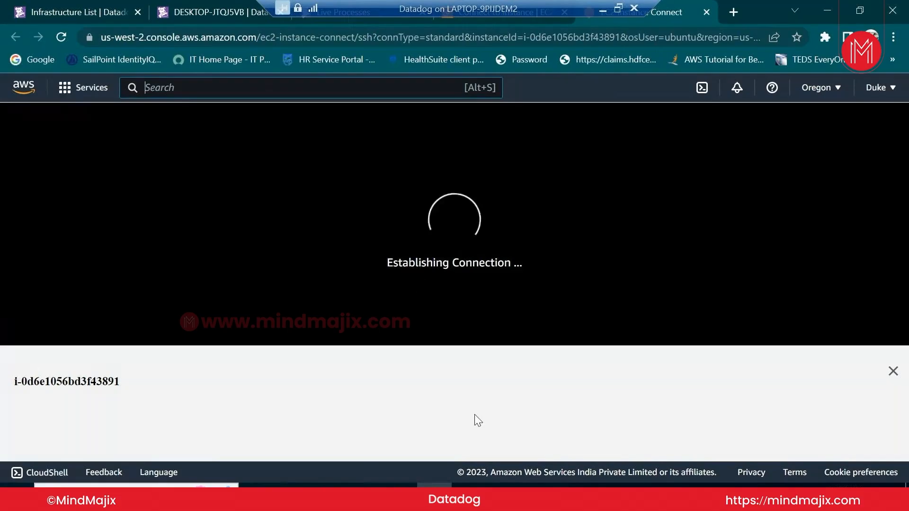
# Dismiss the instance details panel, then enter /etc/datadog-agent and list its contents
pyautogui.click(893, 371)
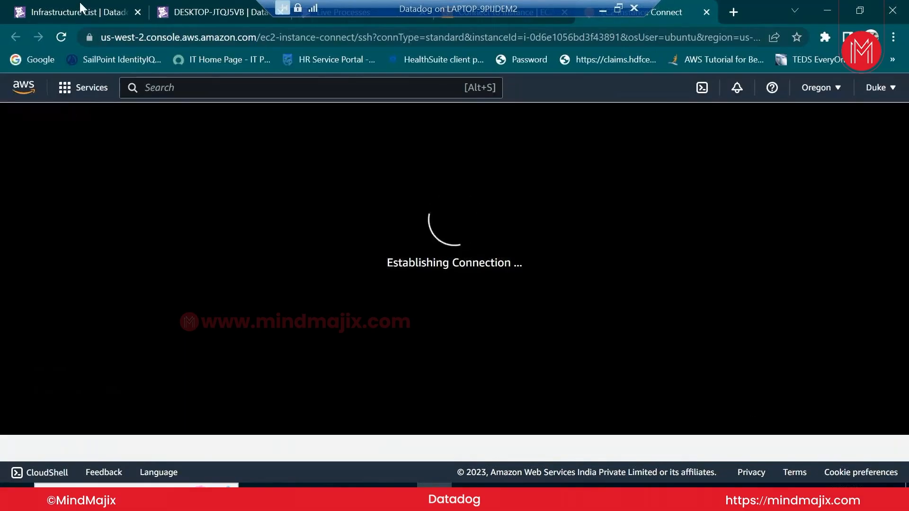
pyautogui.moveTo(465, 9); pyautogui.dragTo(565, 9)
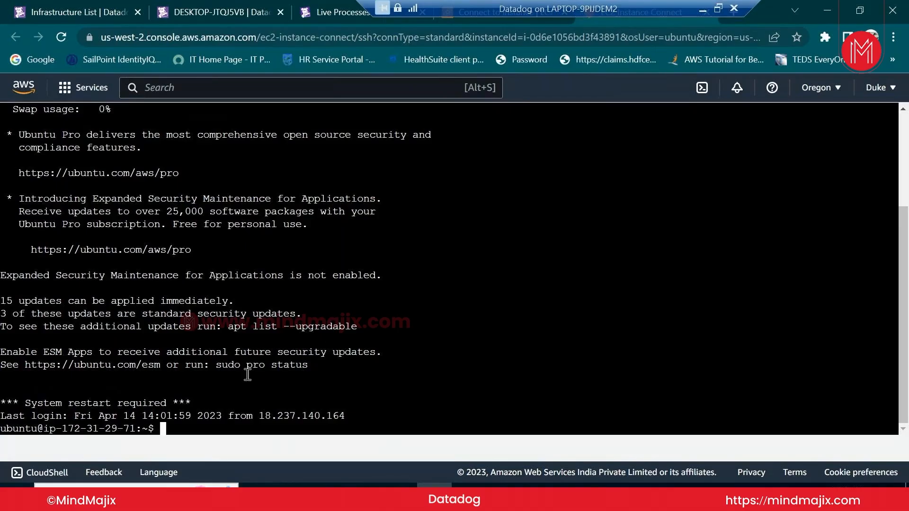
pyautogui.write('cd /etc/da')
pyautogui.press('Tab')
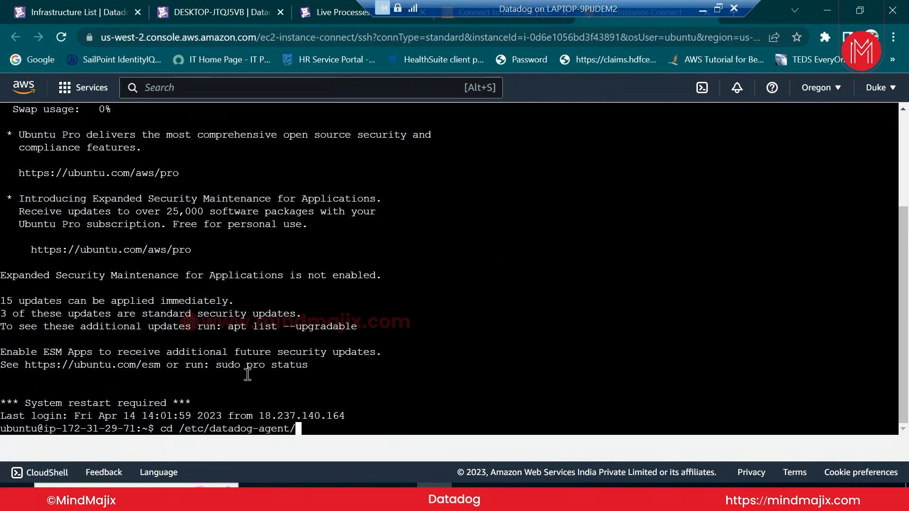
pyautogui.press('Return')
pyautogui.write('ls')
pyautogui.press('Return')
# Change into conf.d and list its integration folders, such as apache.d and customlogcollection.d
pyautogui.write('cd con')
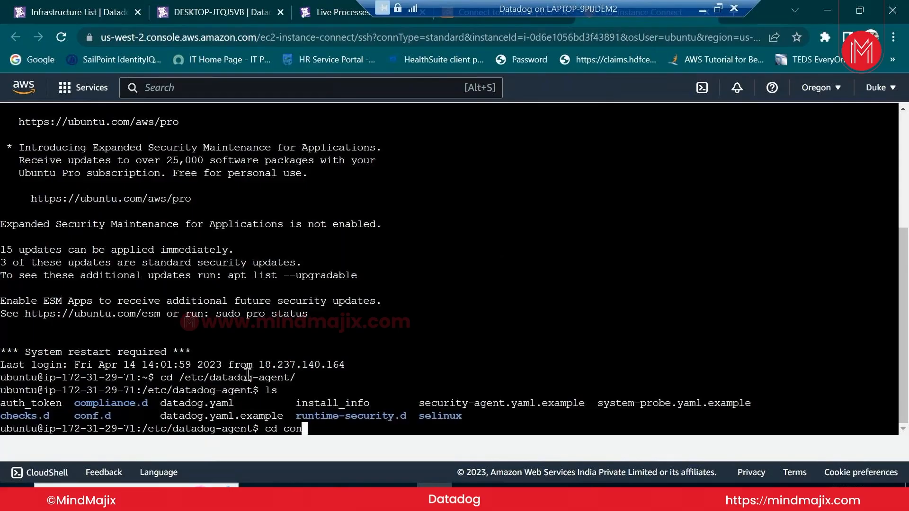
pyautogui.press('Tab')
pyautogui.write('.')
pyautogui.press('BackSpace')
pyautogui.press('Return')
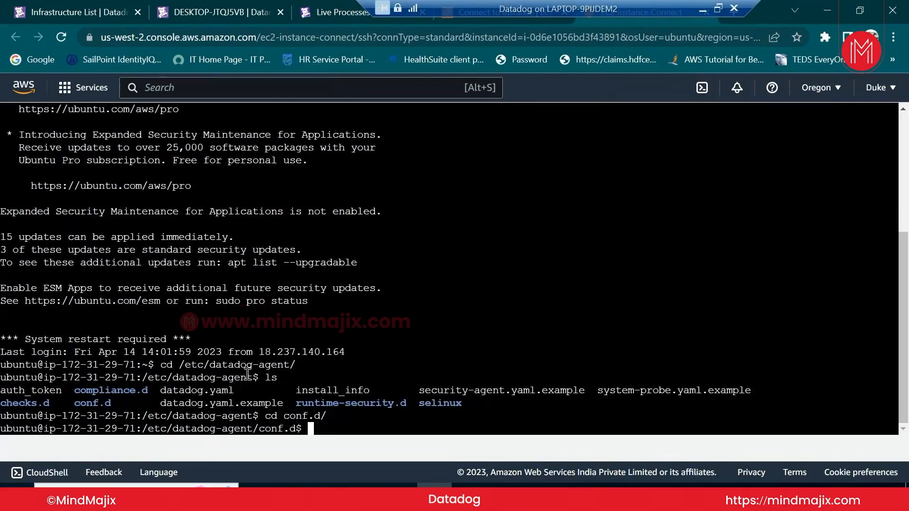
pyautogui.write('ls')
pyautogui.press('Return')
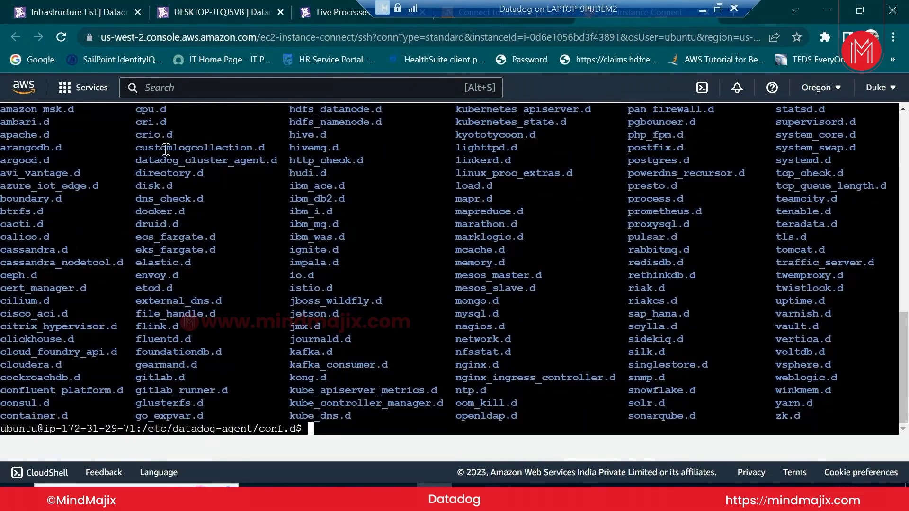
# Enter the customlogcollection.d folder and list its files
pyautogui.doubleClick(166, 150)
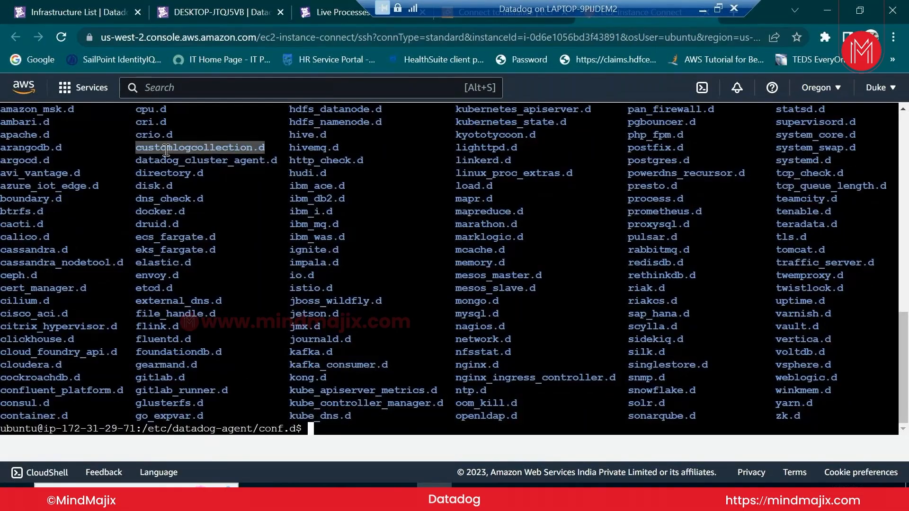
pyautogui.click(166, 150)
pyautogui.write('cd cus')
pyautogui.press('Tab')
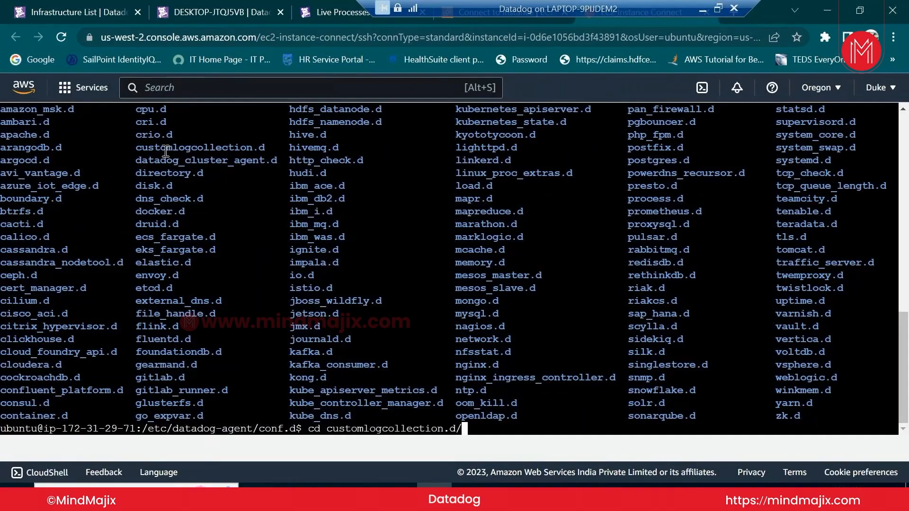
pyautogui.press('Return')
pyautogui.write('ls')
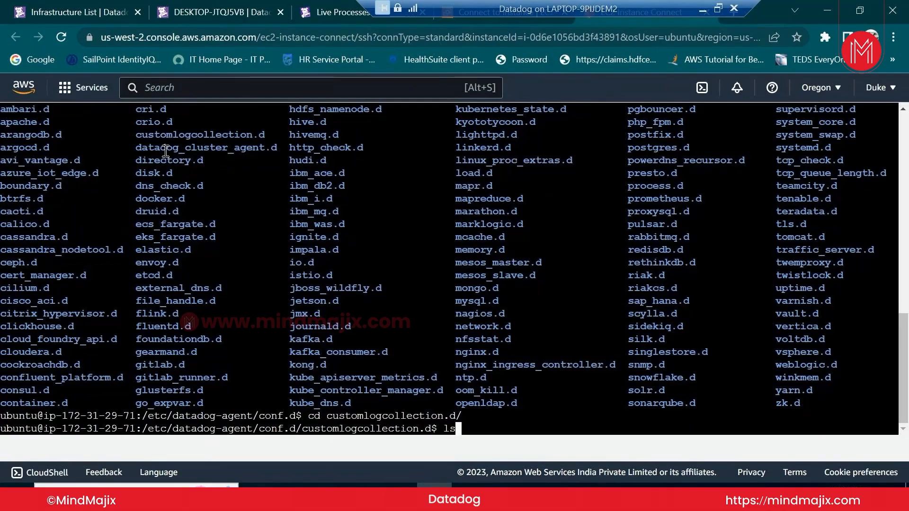
pyautogui.press('Return')
# Print conf.yaml (agent.log, source custom, service dd-agent) and show its details with ls -lrt
pyautogui.write('co')
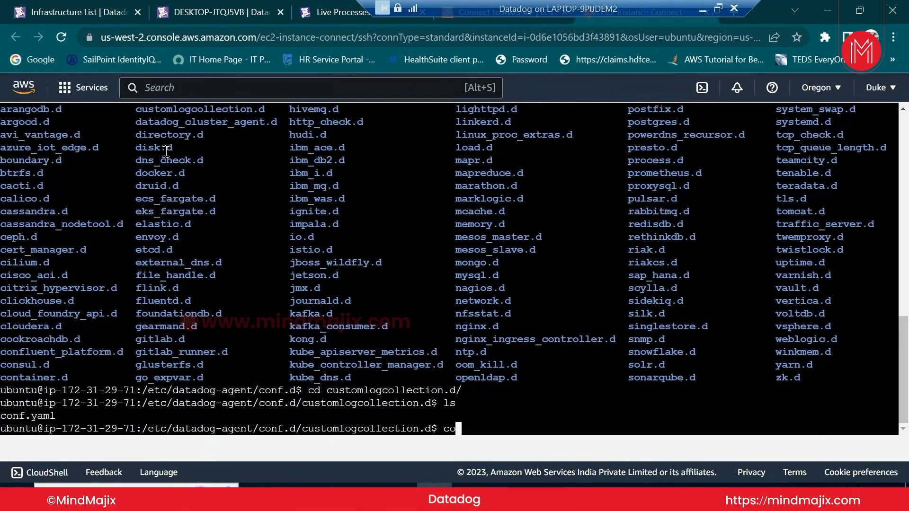
pyautogui.write('ng')
pyautogui.press('BackSpace')
pyautogui.press('BackSpace')
pyautogui.press('BackSpace')
pyautogui.press('BackSpace')
pyautogui.write('cat c')
pyautogui.press('Tab')
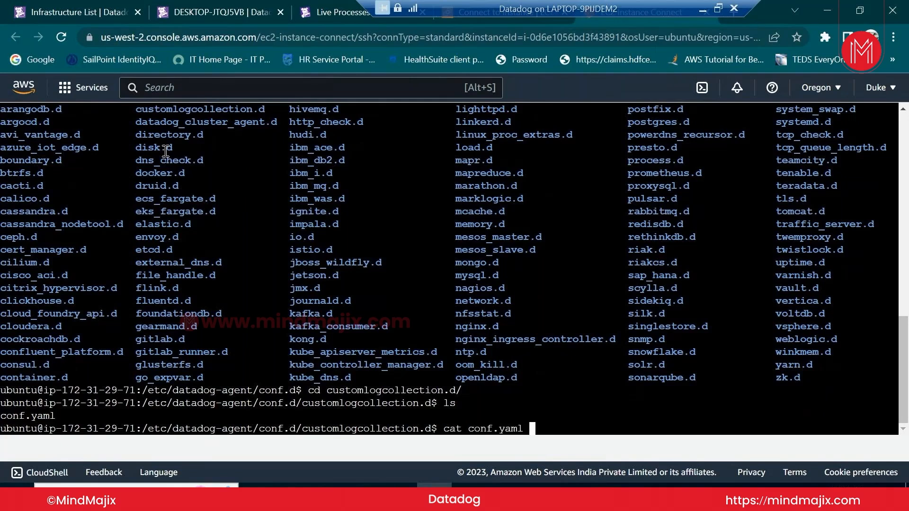
pyautogui.press('Return')
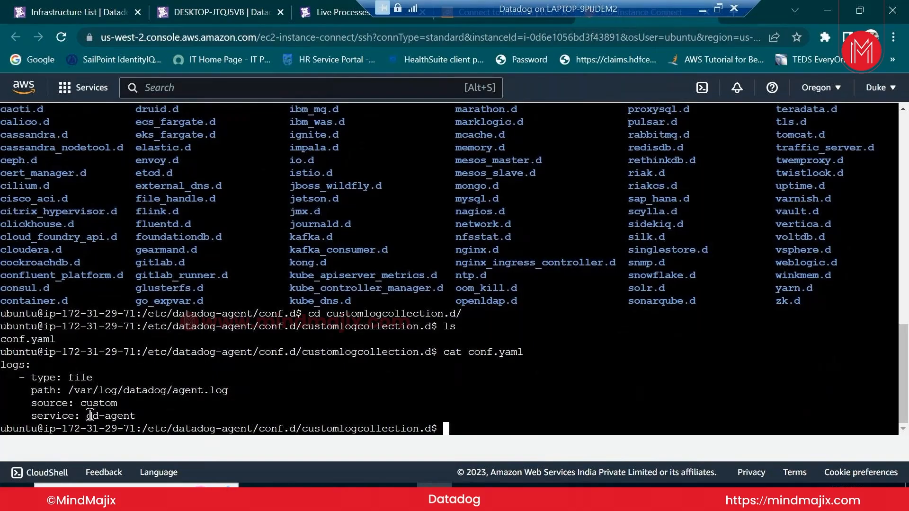
pyautogui.moveTo(327, 497)
pyautogui.write('ls -lrt')
pyautogui.press('Return')
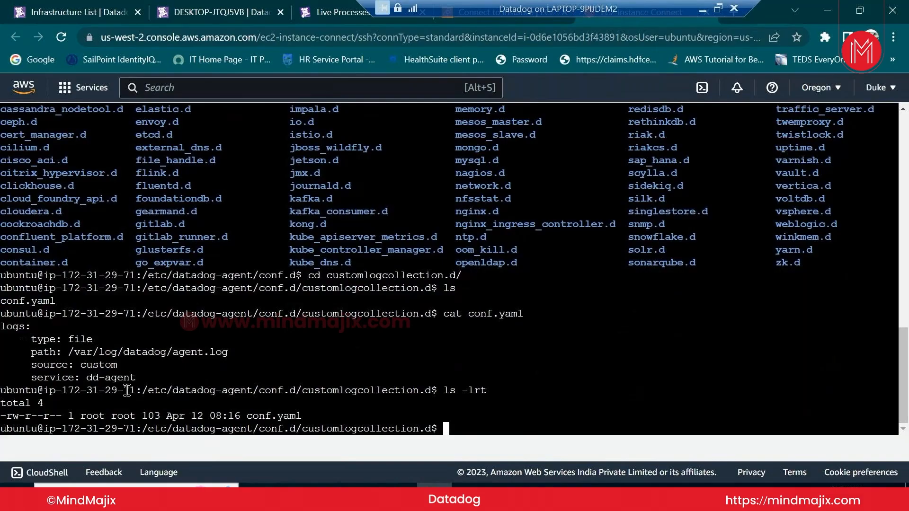
# Change into the /var/log/datadog log folder
pyautogui.write('cd /var/log/')
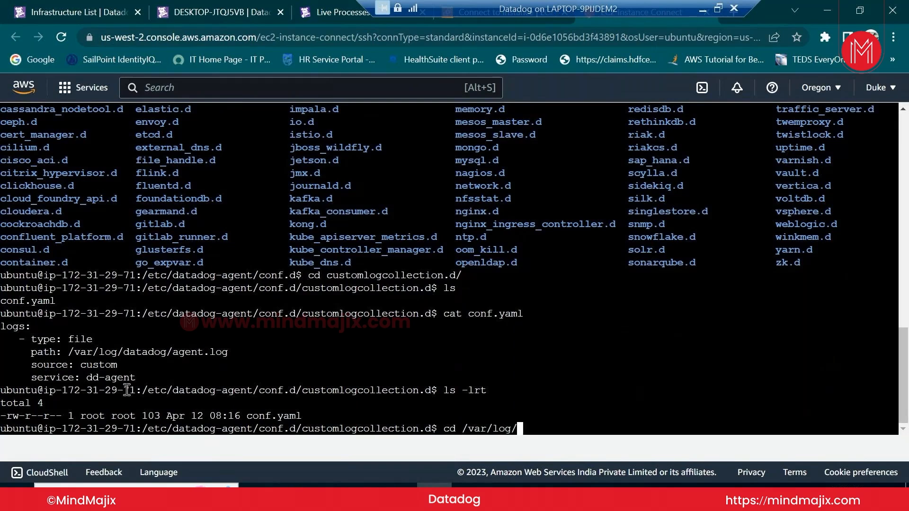
pyautogui.write('a')
pyautogui.press('BackSpace')
pyautogui.write('d')
pyautogui.press('Tab')
pyautogui.press('Return')
# List the log files with ls -lrt, highlighting agent.log and its dd-agent owner
pyautogui.press('Return')
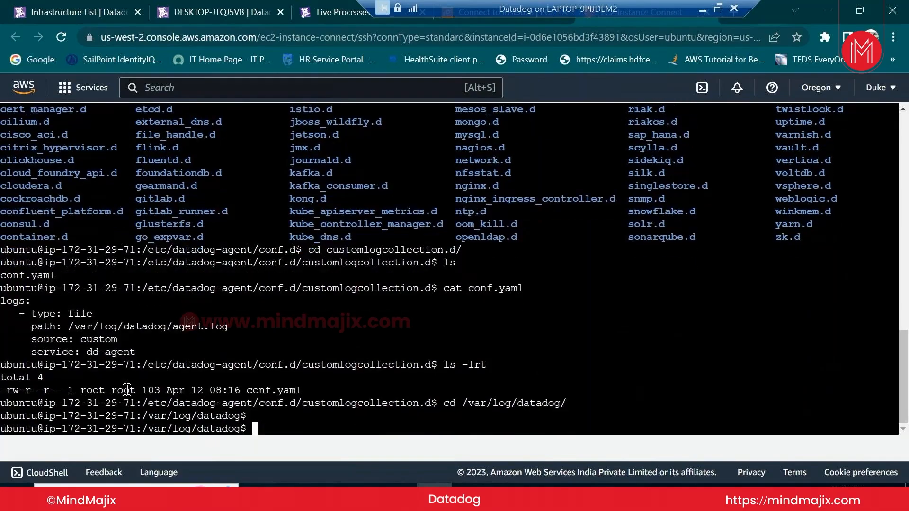
pyautogui.write('ls')
pyautogui.press('Return')
pyautogui.write('ls -')
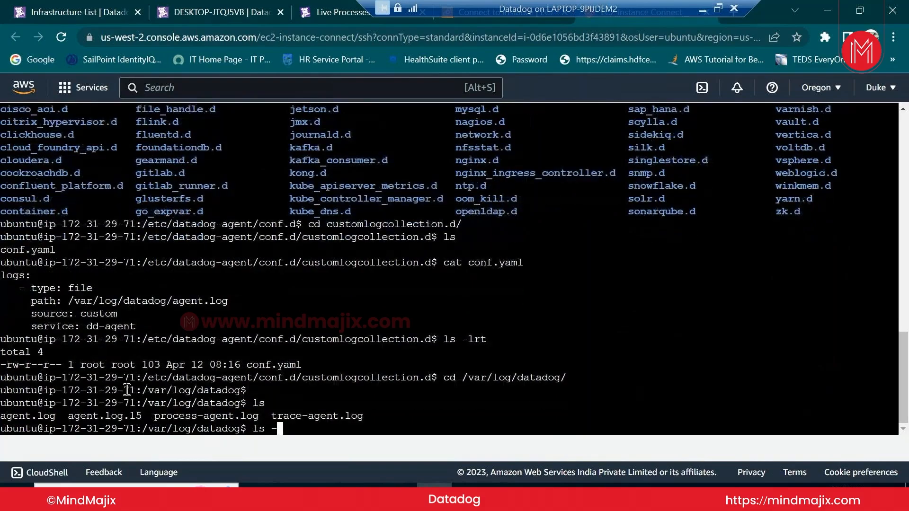
pyautogui.write('lrt')
pyautogui.press('Return')
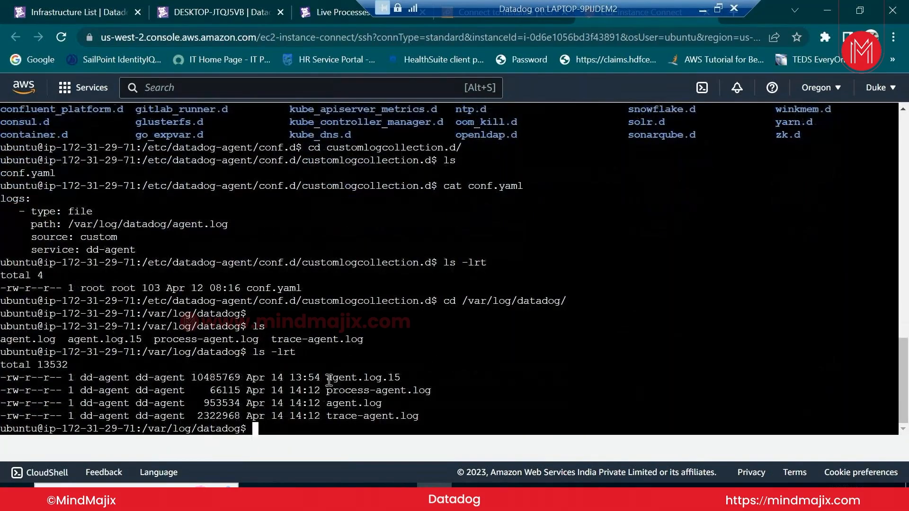
pyautogui.moveTo(326, 377); pyautogui.dragTo(383, 377)
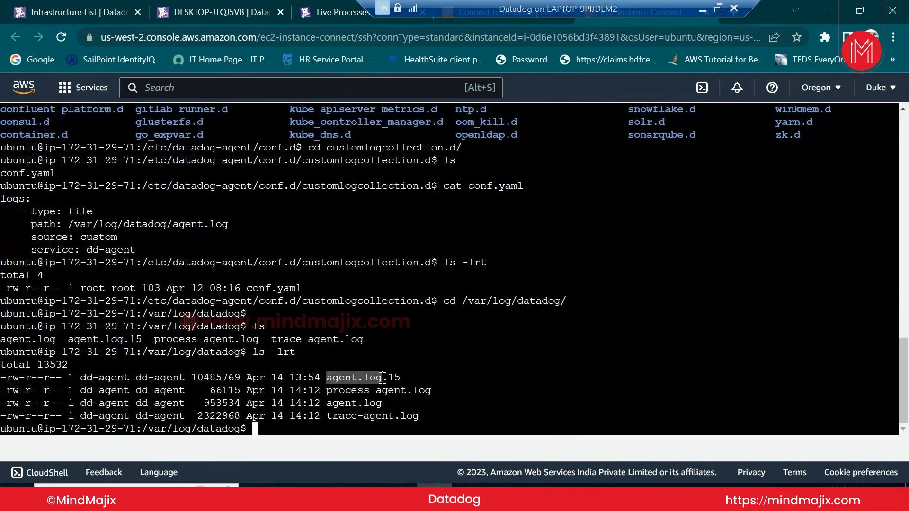
pyautogui.moveTo(80, 377); pyautogui.dragTo(128, 374)
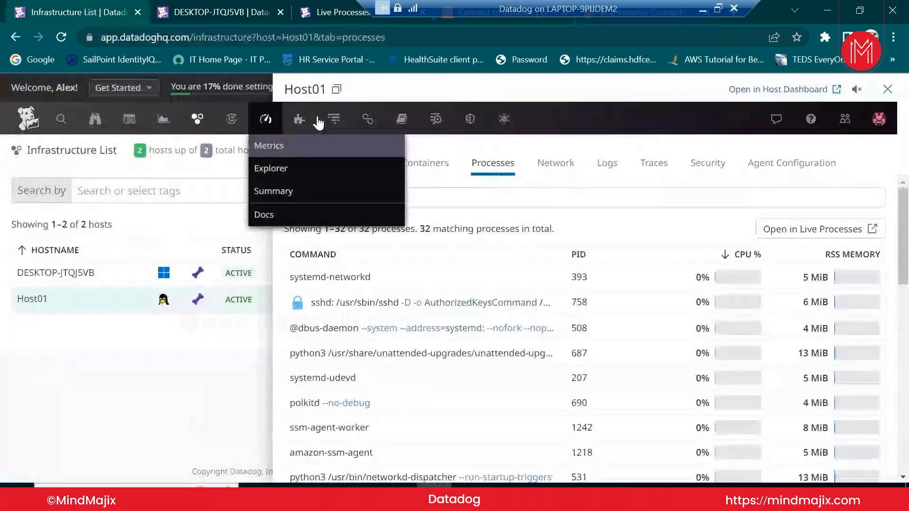
# View Host01's logs, close its panel, and move through the Host Map to the Infrastructure List
pyautogui.click(607, 164)
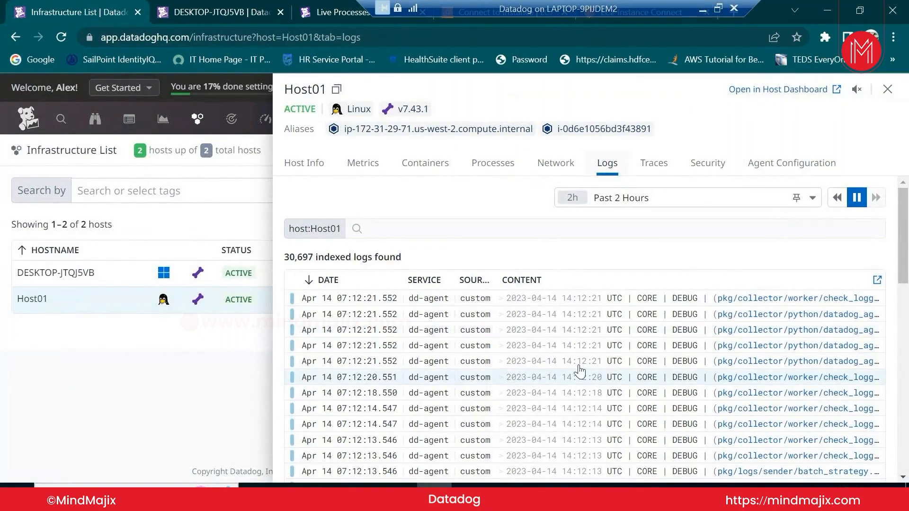
pyautogui.click(887, 89)
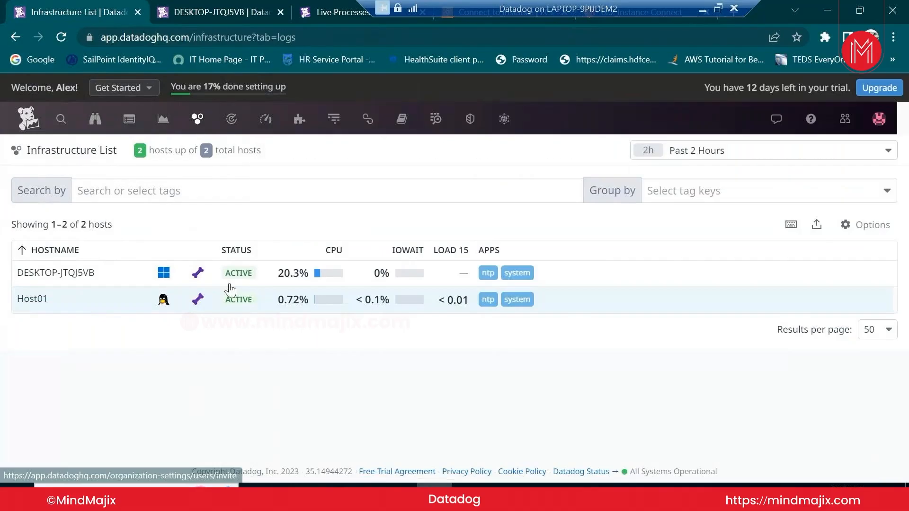
pyautogui.moveTo(306, 122)
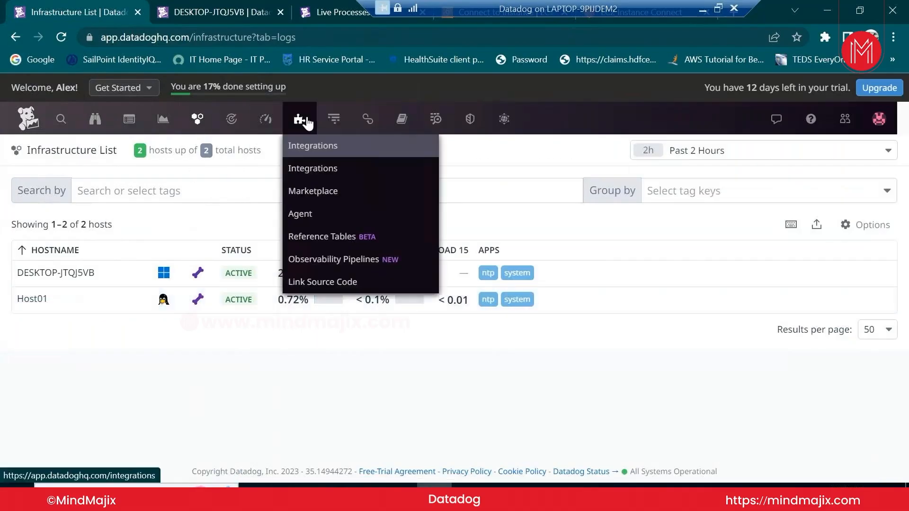
pyautogui.click(208, 171)
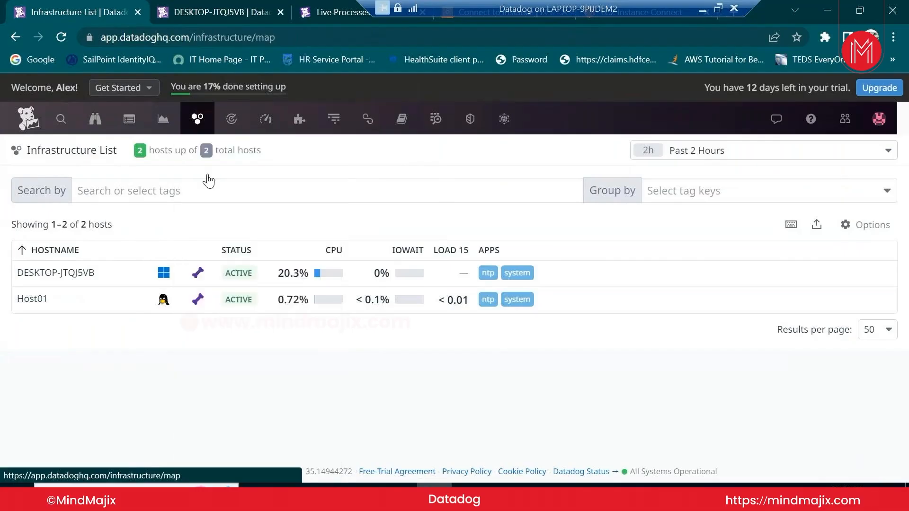
pyautogui.moveTo(185, 126)
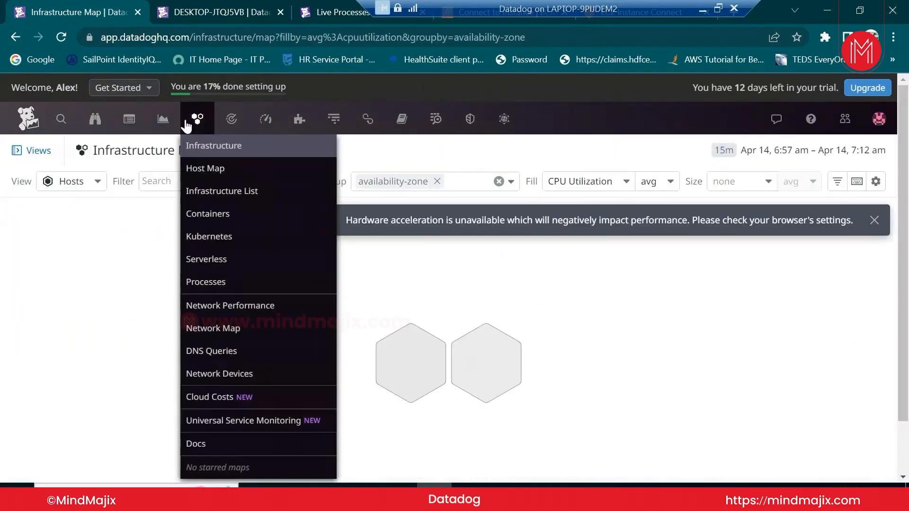
pyautogui.moveTo(166, 141)
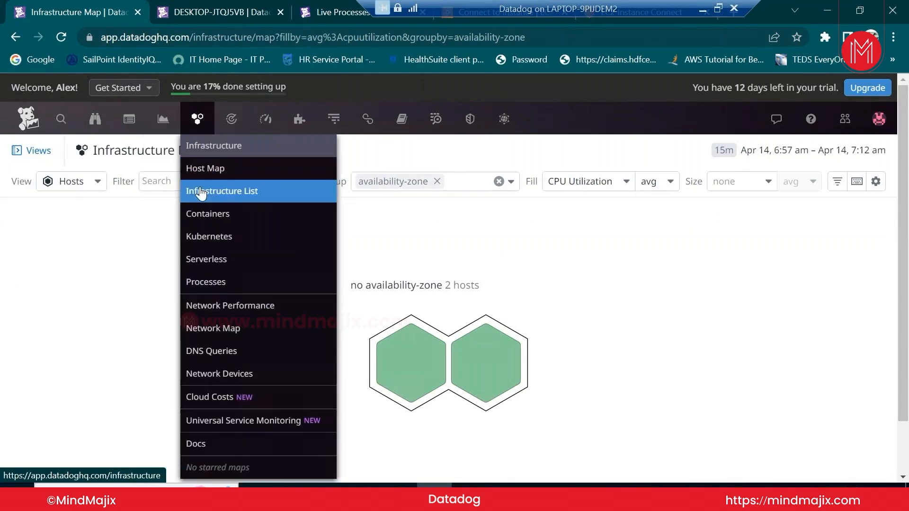
pyautogui.click(201, 191)
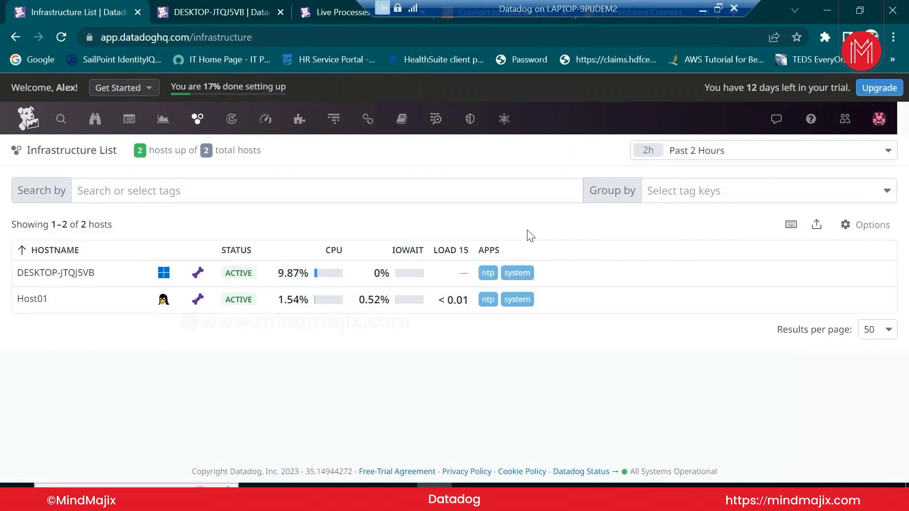
# Go to the Integrations catalogue from the top navigation
pyautogui.moveTo(332, 121)
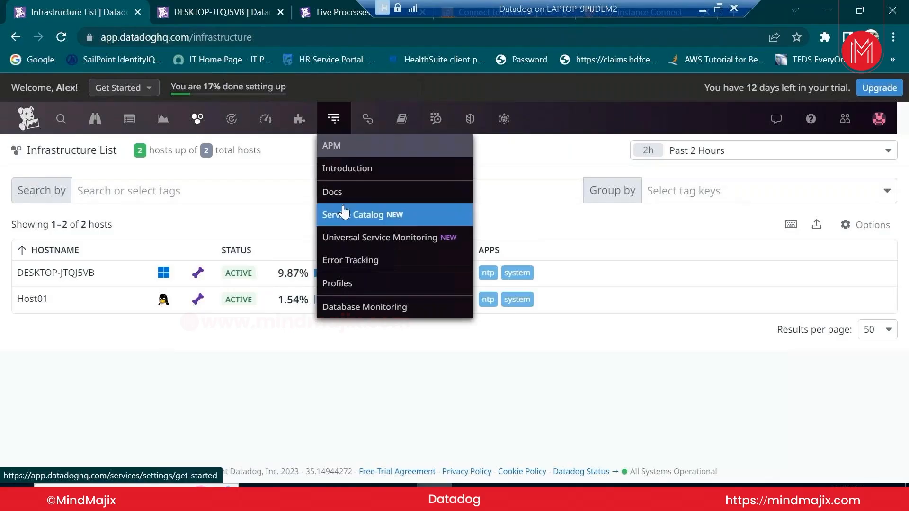
pyautogui.moveTo(214, 126)
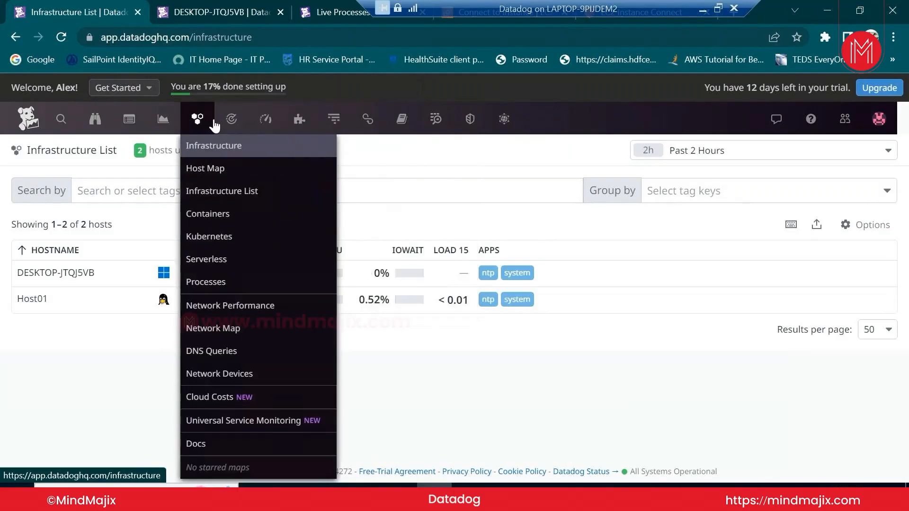
pyautogui.click(302, 173)
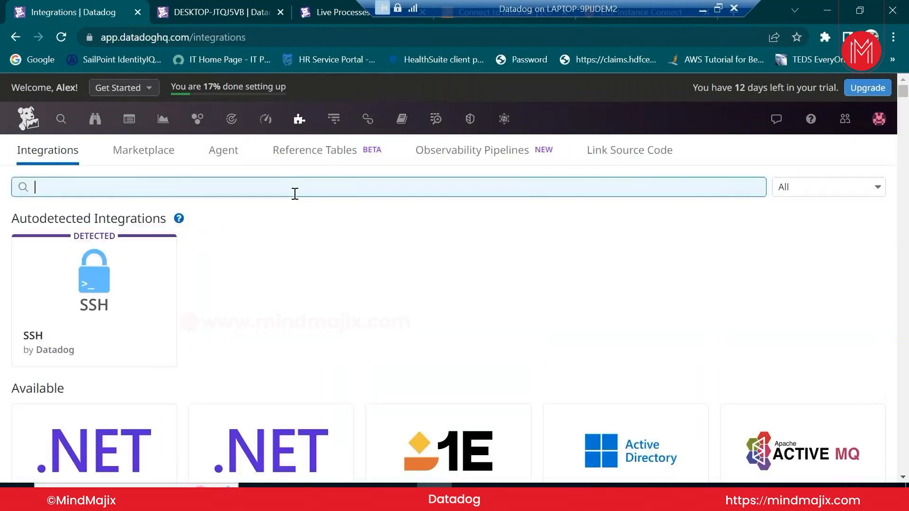
# Search integrations for 'spl' and open the Splunk integration's details
pyautogui.write('spl')
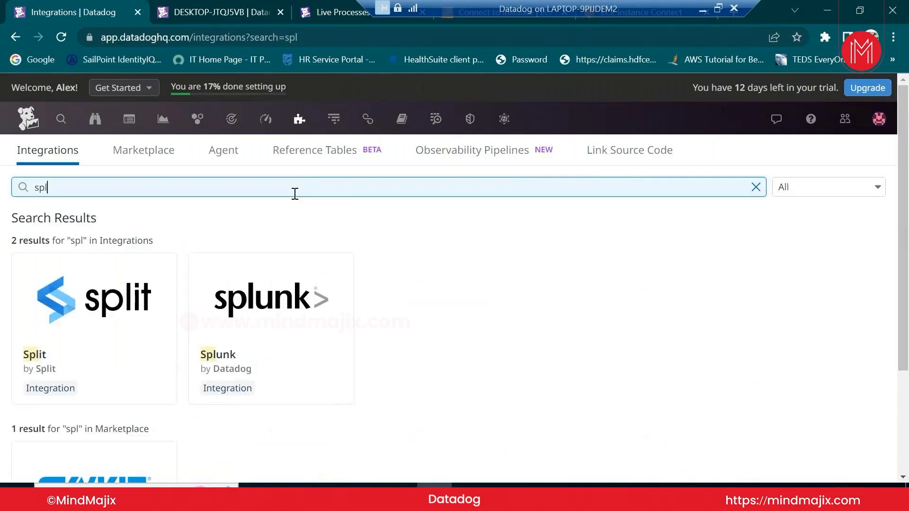
pyautogui.moveTo(259, 348)
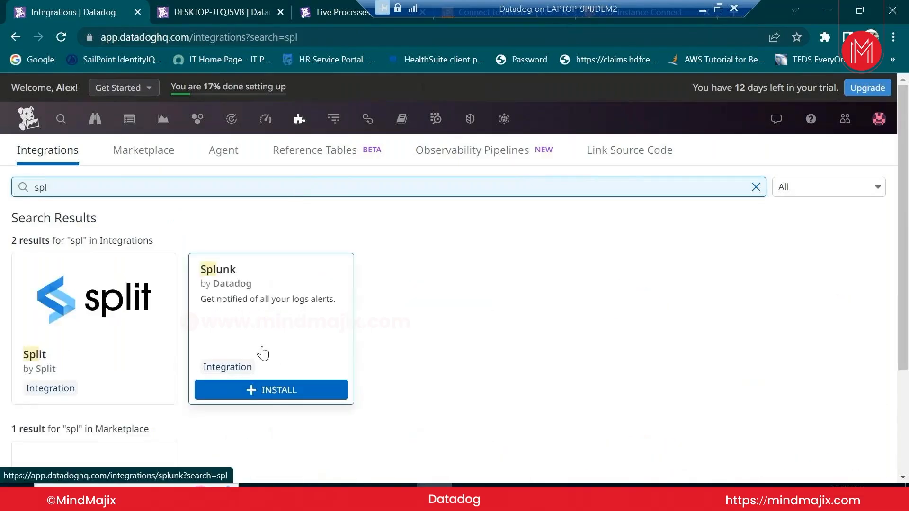
pyautogui.click(279, 391)
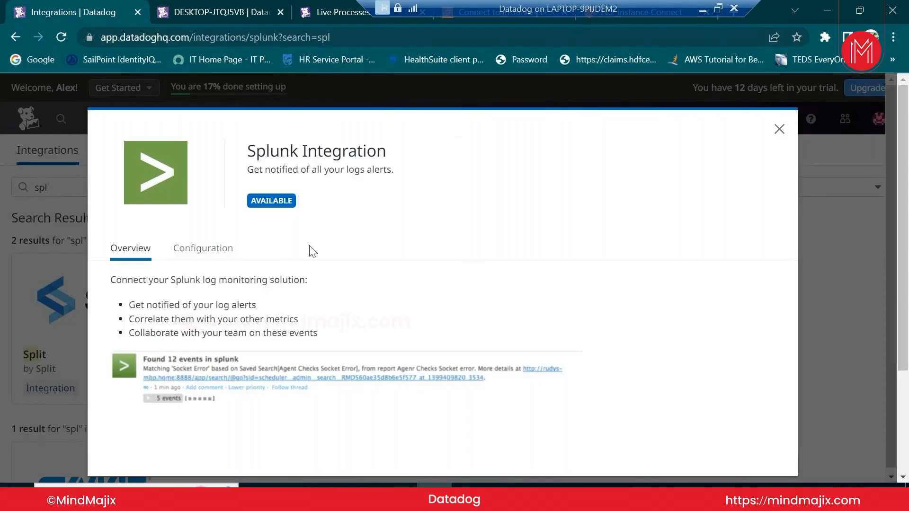
# Read the Splunk Configuration steps and generate an application key for the alert script
pyautogui.click(204, 254)
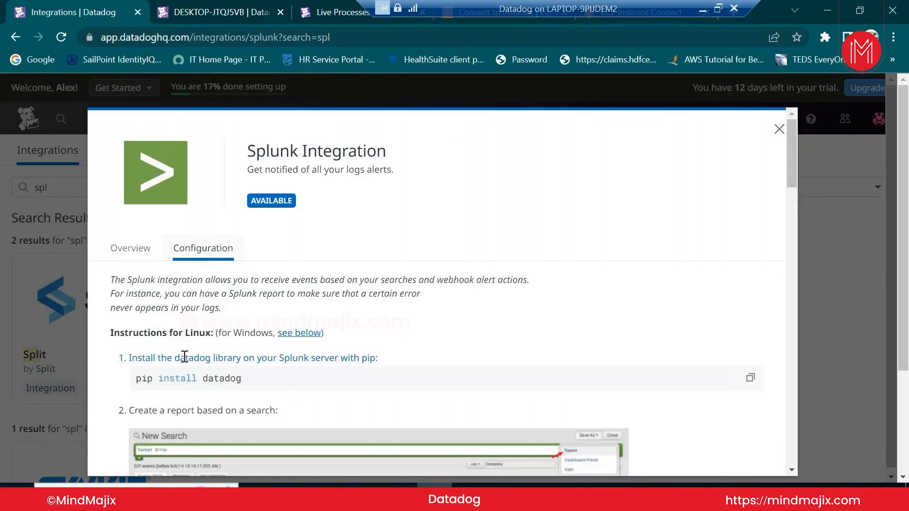
pyautogui.scroll(-2, 248, 378)
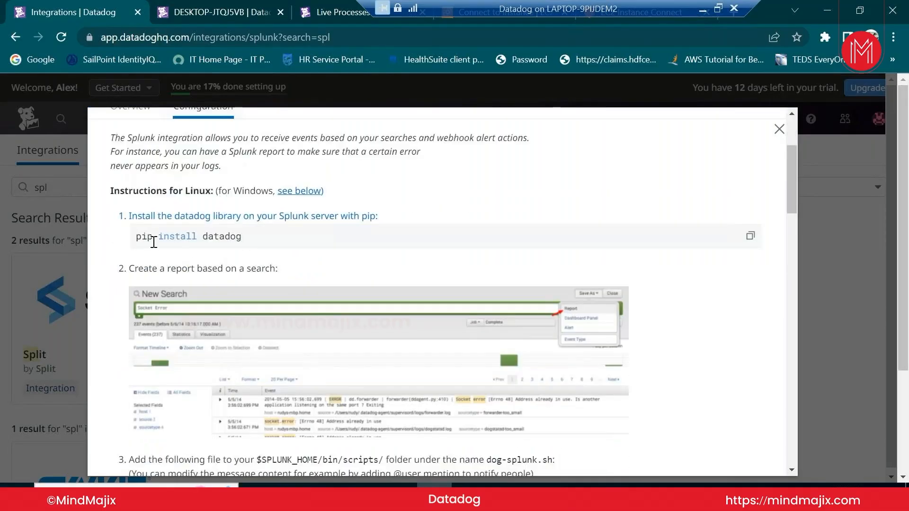
pyautogui.scroll(-1, 284, 253)
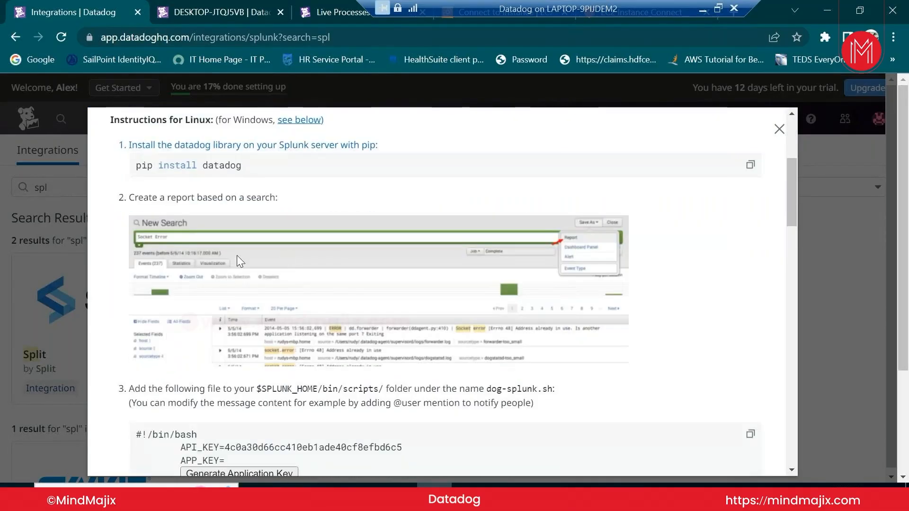
pyautogui.scroll(-2, 358, 390)
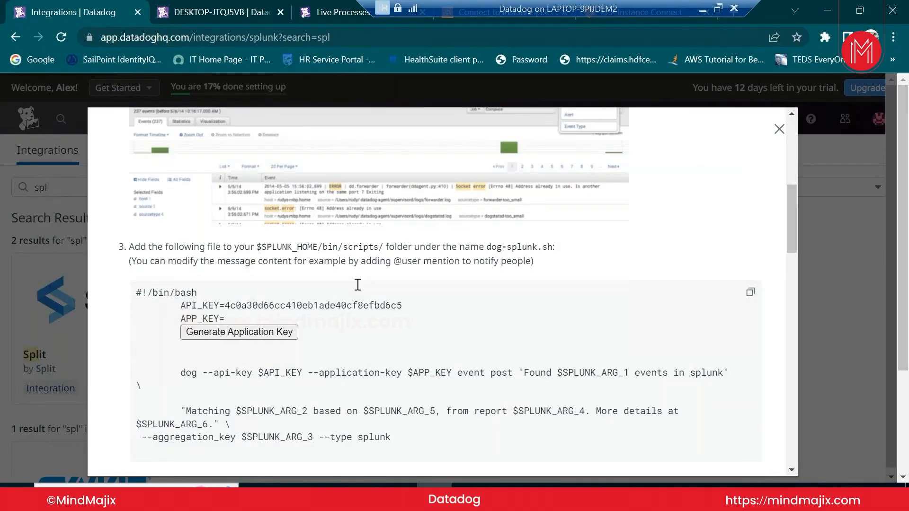
pyautogui.scroll(4, 357, 284)
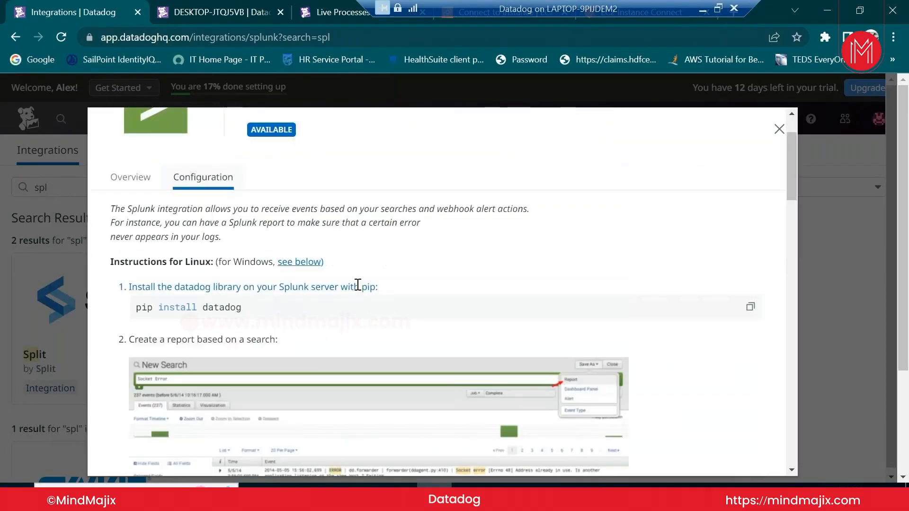
pyautogui.scroll(-15, 358, 284)
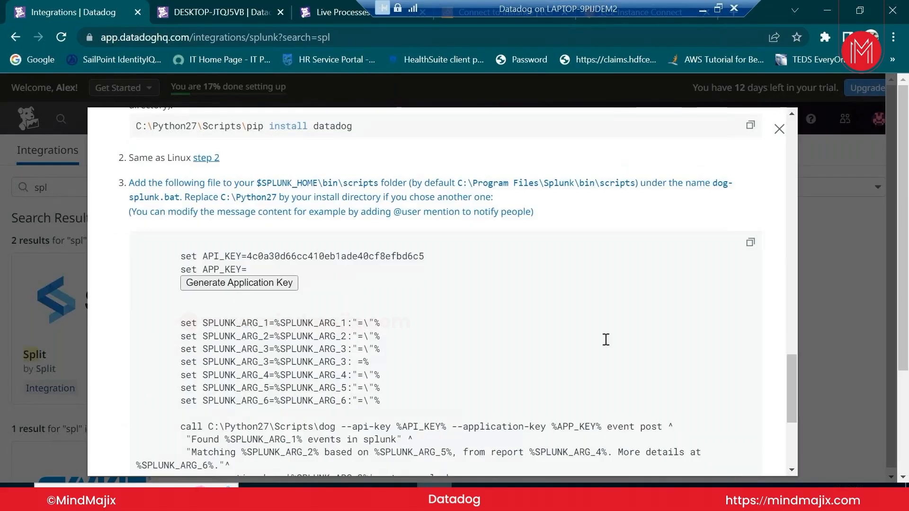
pyautogui.moveTo(791, 402); pyautogui.dragTo(783, 190)
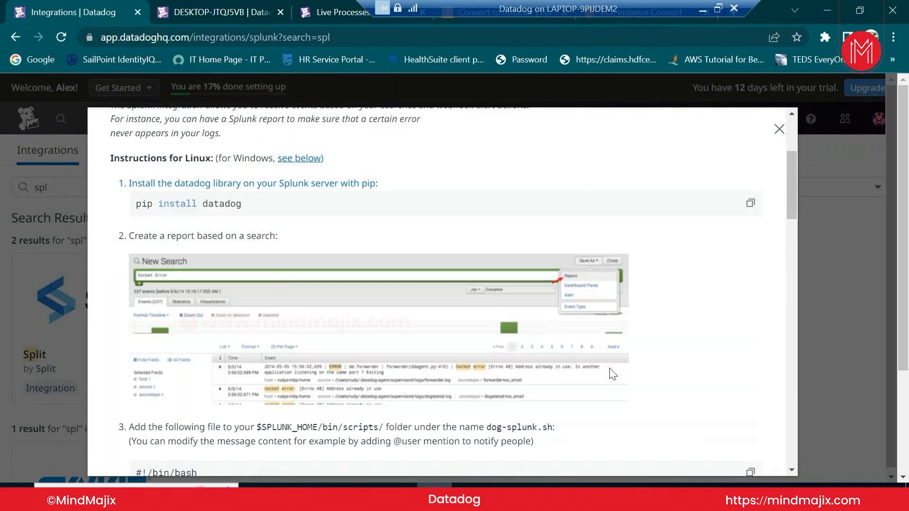
pyautogui.scroll(-5, 610, 372)
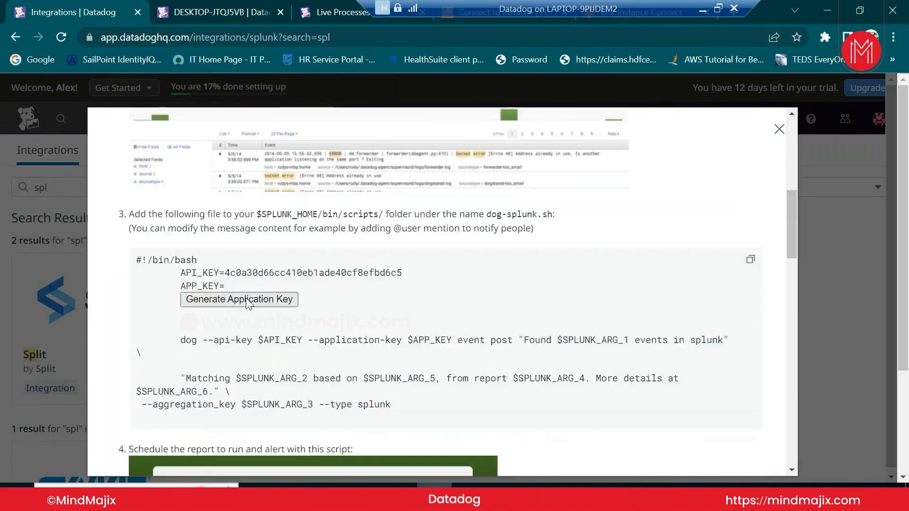
pyautogui.click(221, 308)
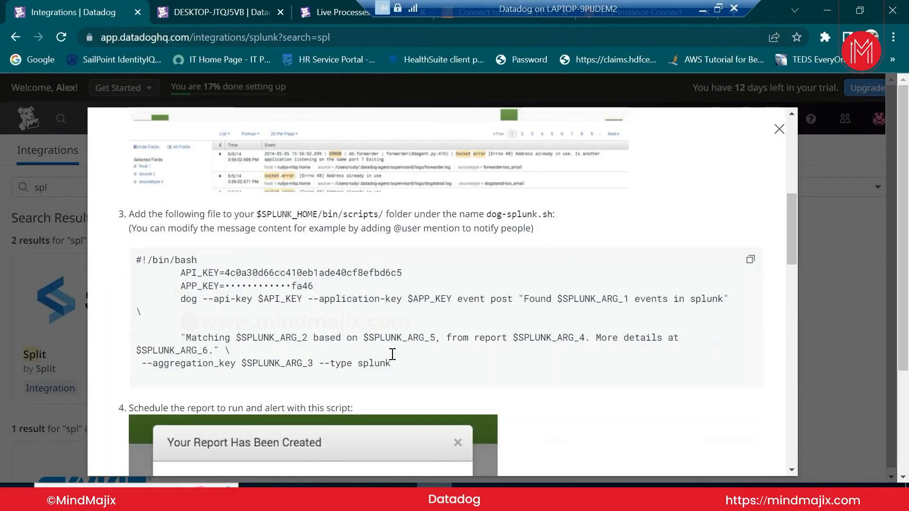
# Review the remaining Splunk setup instructions and close the integration details
pyautogui.scroll(-3, 392, 354)
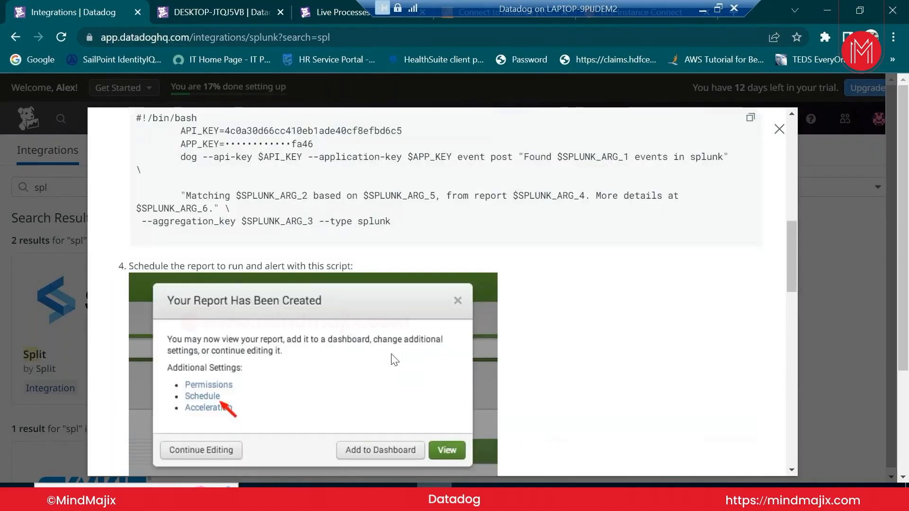
pyautogui.scroll(-4, 393, 359)
pyautogui.scroll(-4, 393, 360)
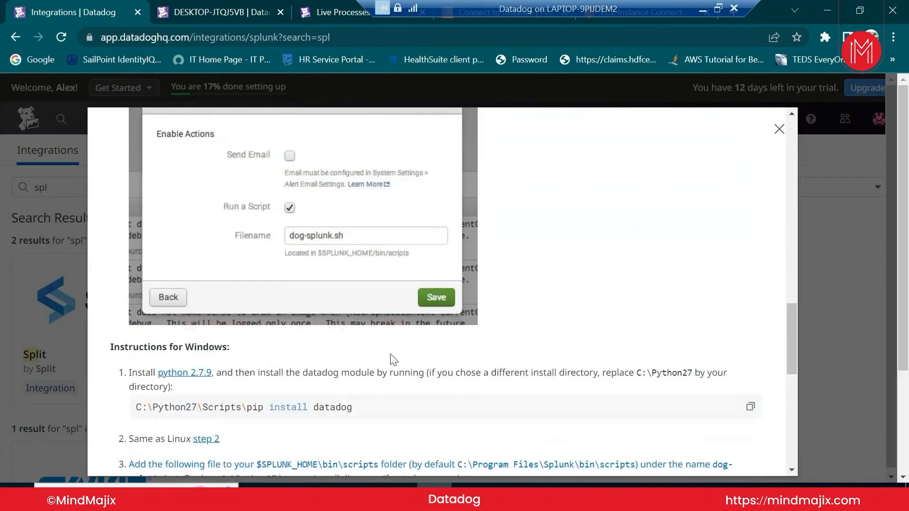
pyautogui.scroll(-4, 394, 360)
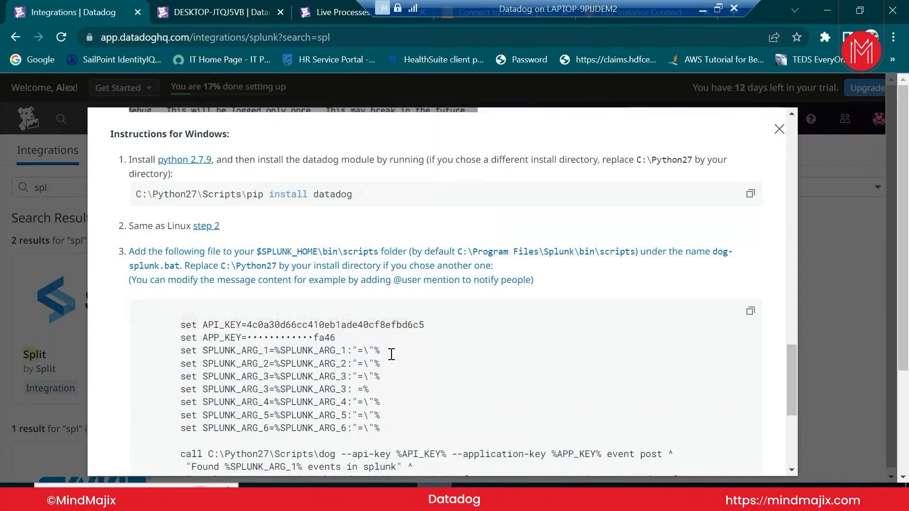
pyautogui.scroll(-4, 391, 354)
pyautogui.scroll(-1, 392, 358)
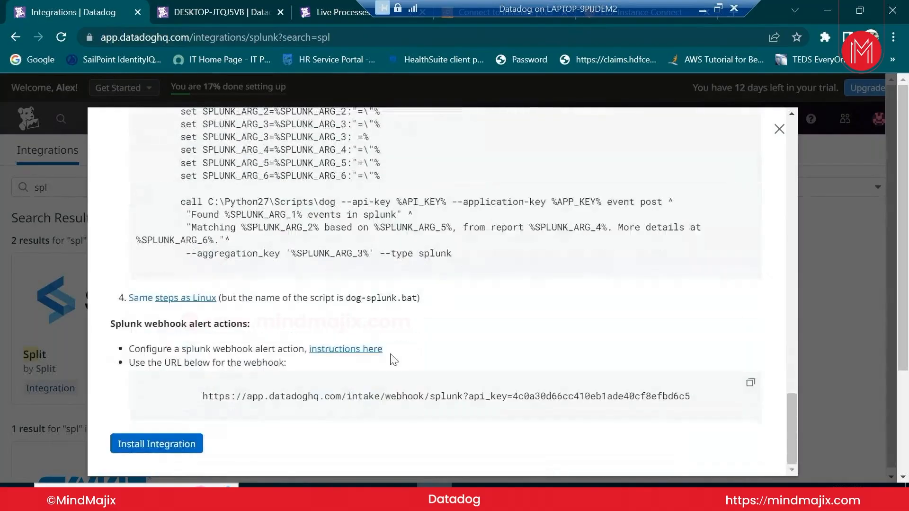
pyautogui.scroll(14, 393, 358)
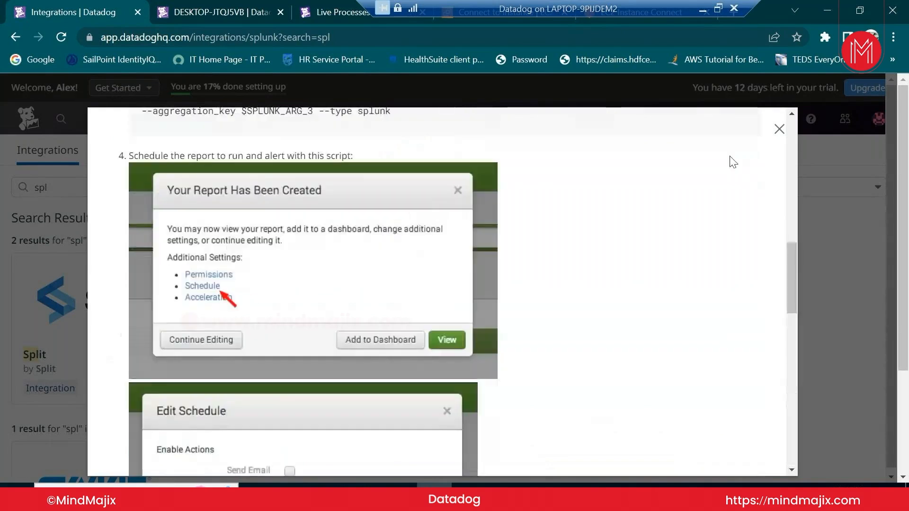
pyautogui.click(778, 130)
# Replace the 'spl' search with 'elastic' in the integrations search box
pyautogui.scroll(-3, 632, 377)
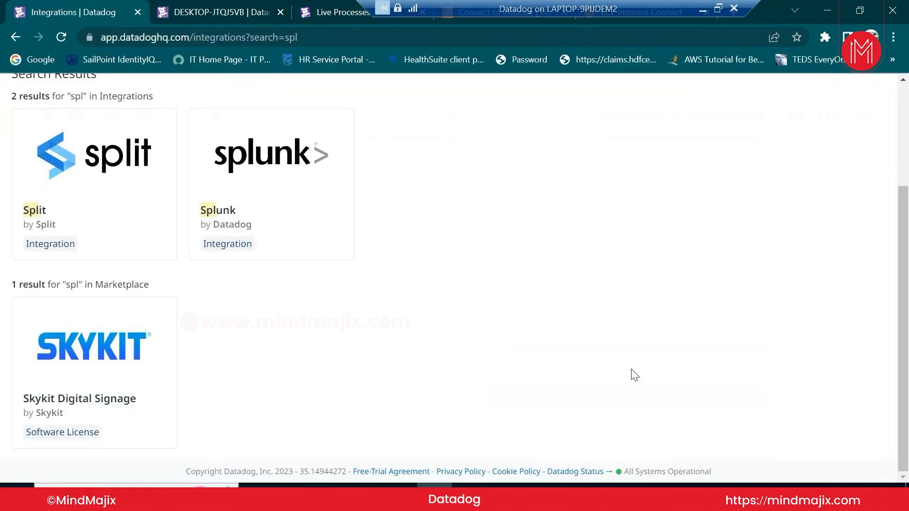
pyautogui.scroll(3, 634, 375)
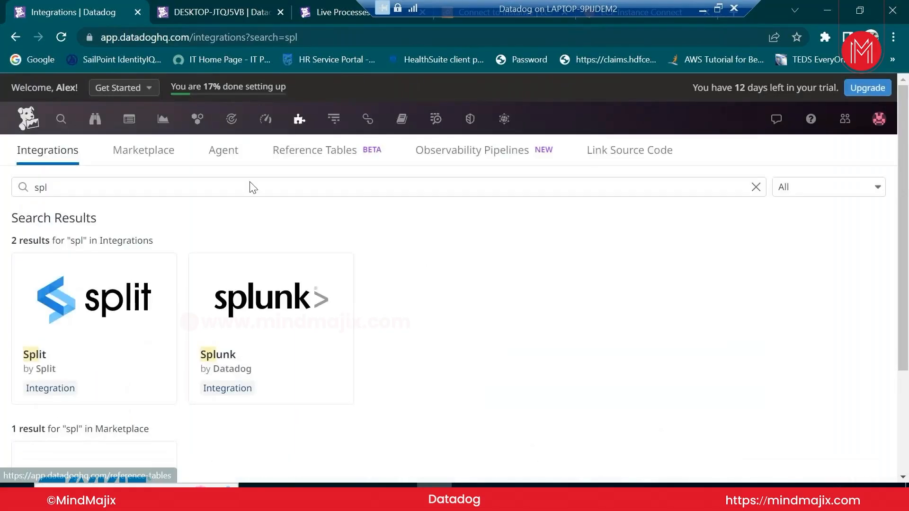
pyautogui.click(281, 186)
pyautogui.write('e')
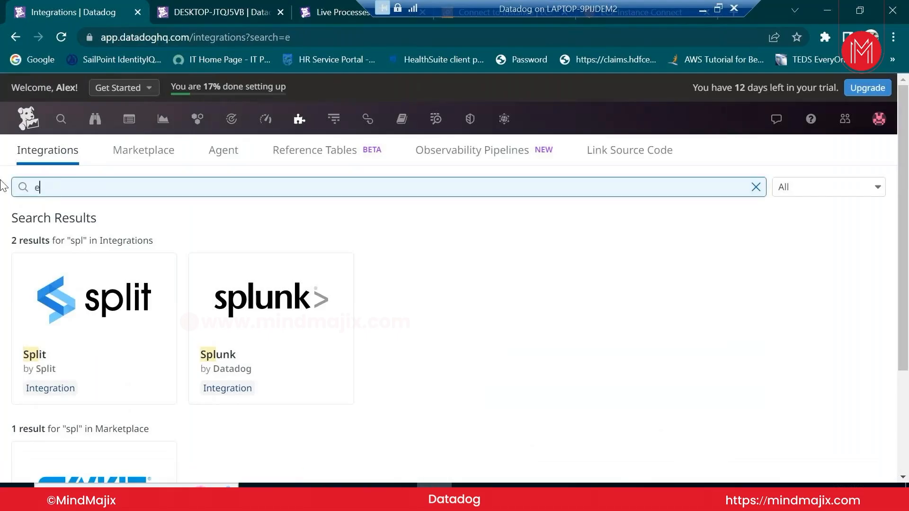
pyautogui.write('lastic')
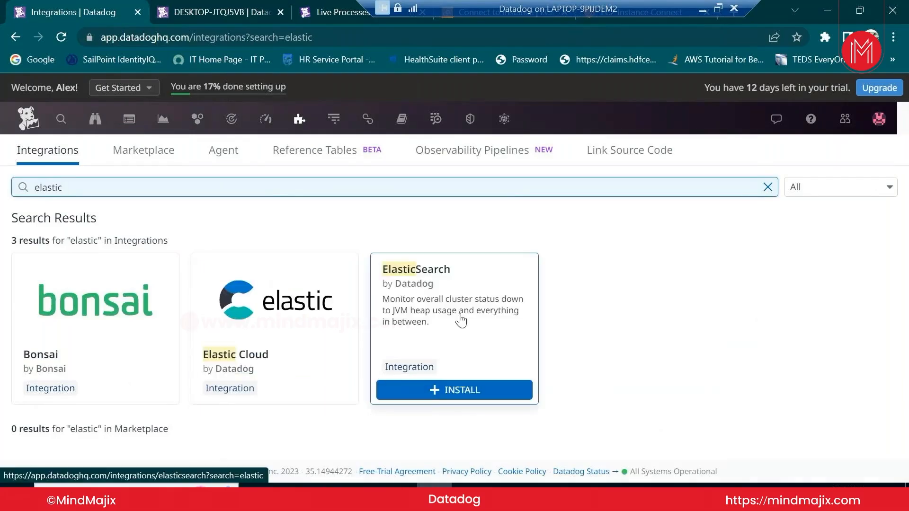
pyautogui.click(451, 340)
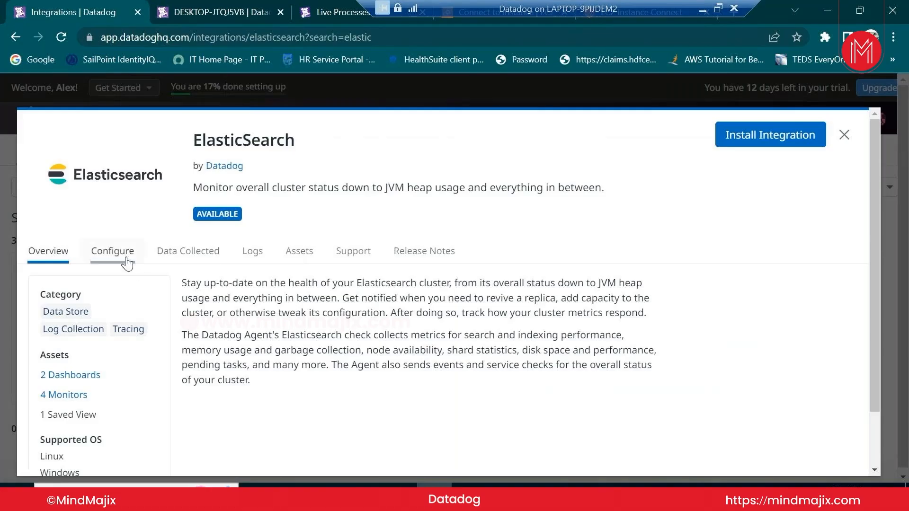
pyautogui.click(122, 255)
pyautogui.scroll(-6, 207, 369)
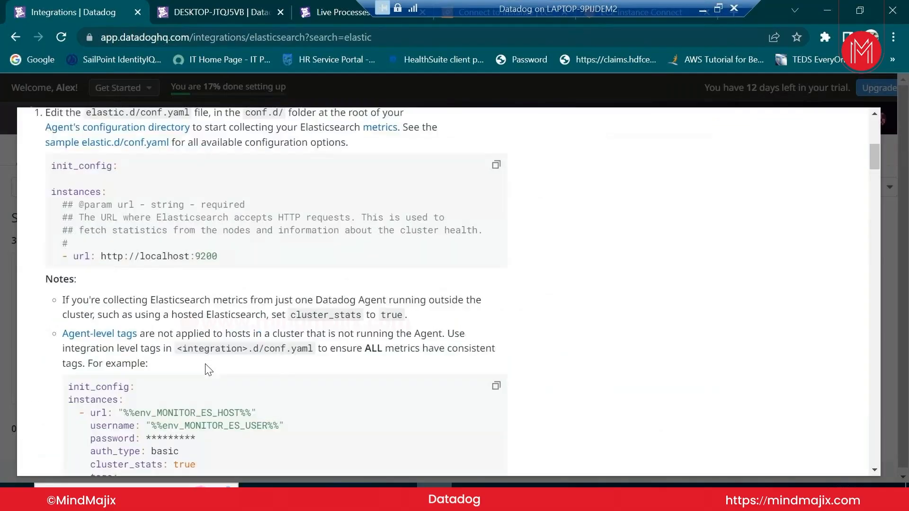
pyautogui.scroll(-6, 208, 345)
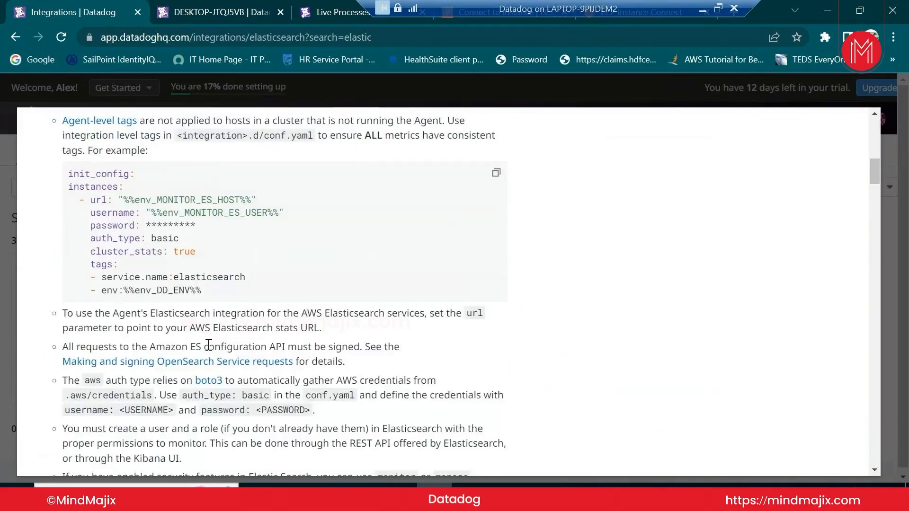
pyautogui.scroll(-8, 209, 353)
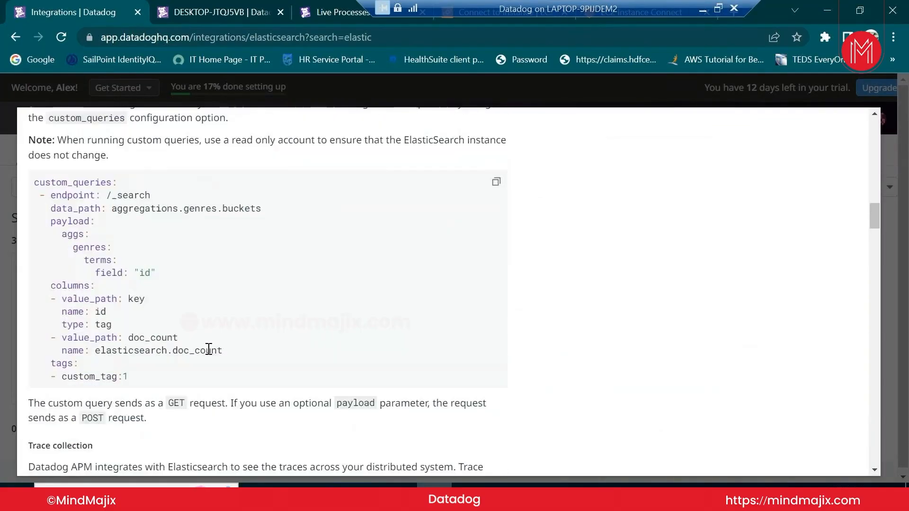
pyautogui.scroll(-10, 209, 354)
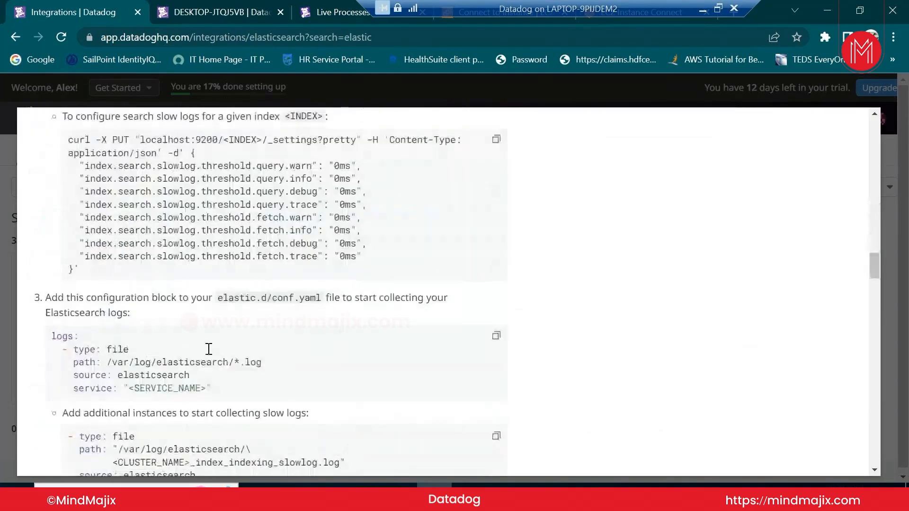
pyautogui.scroll(-10, 208, 353)
pyautogui.moveTo(874, 298); pyautogui.dragTo(874, 126)
pyautogui.click(843, 138)
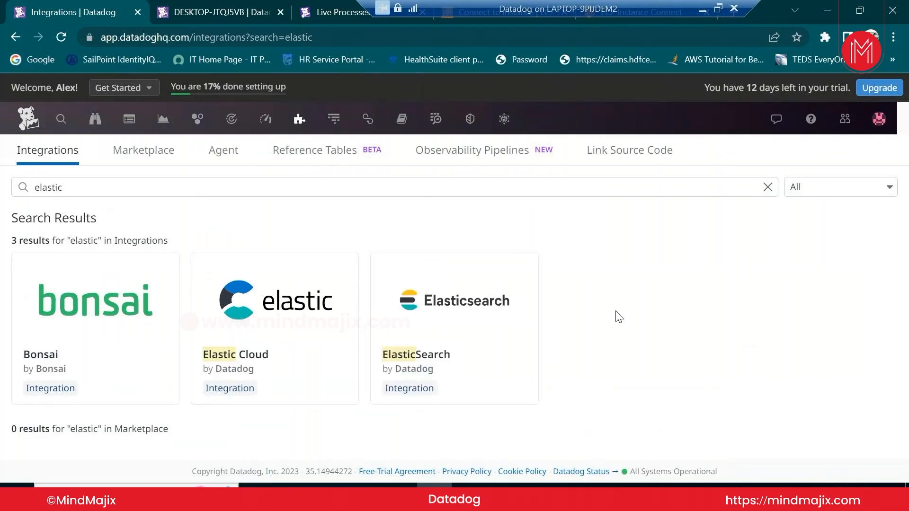
# Clear the elastic search and go to the Infrastructure List via the Host Map
pyautogui.click(767, 187)
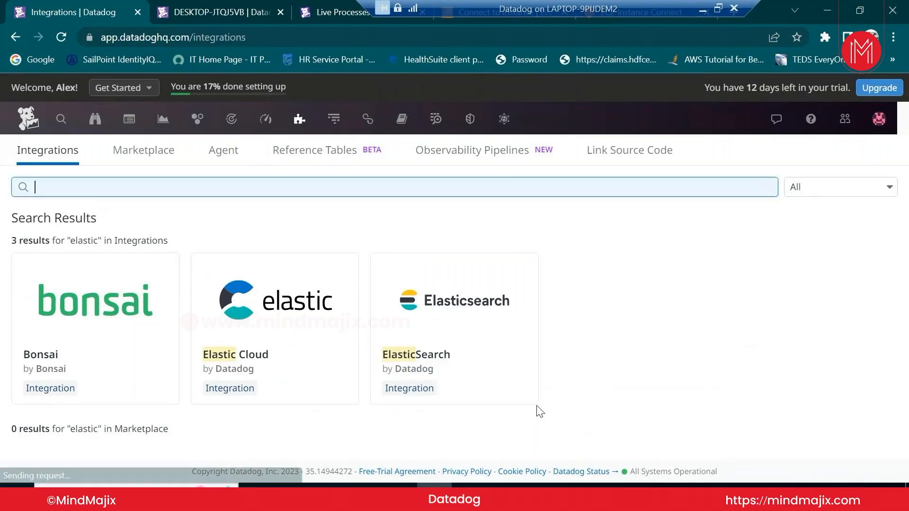
pyautogui.moveTo(263, 135)
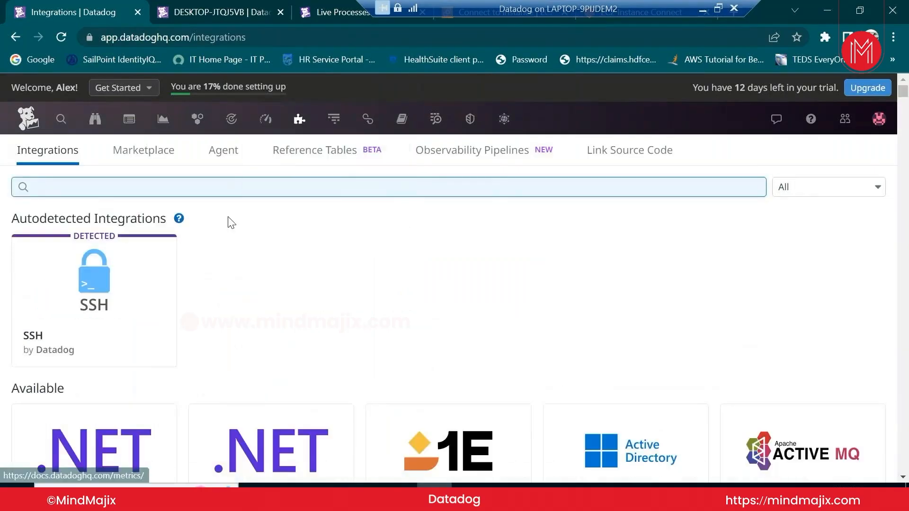
pyautogui.moveTo(201, 122)
pyautogui.click(208, 169)
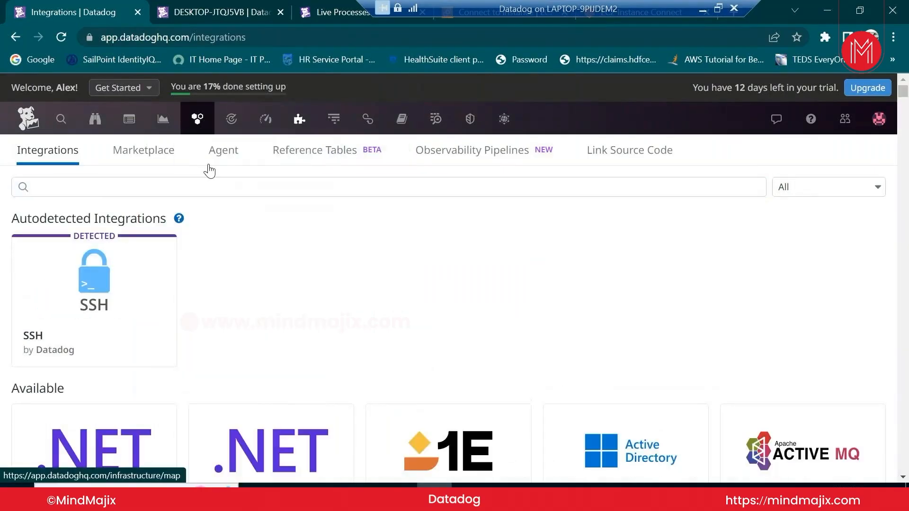
pyautogui.moveTo(205, 129)
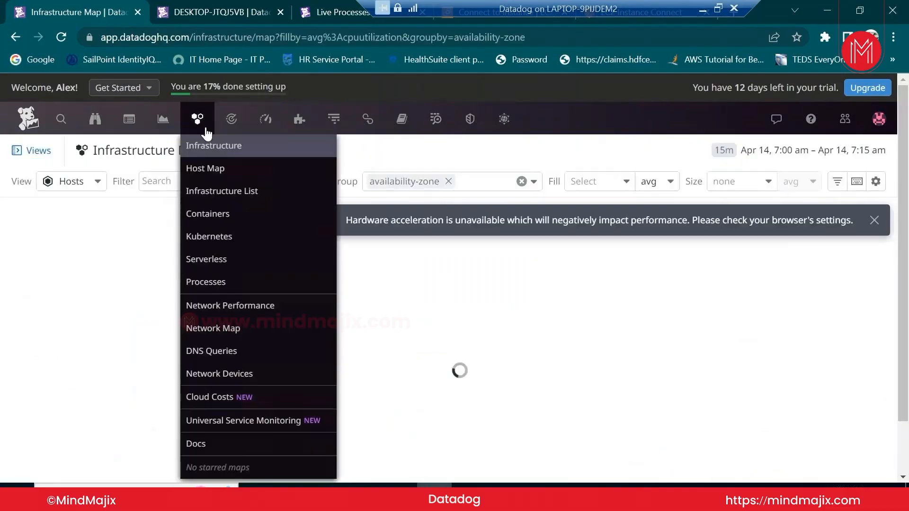
pyautogui.click(214, 170)
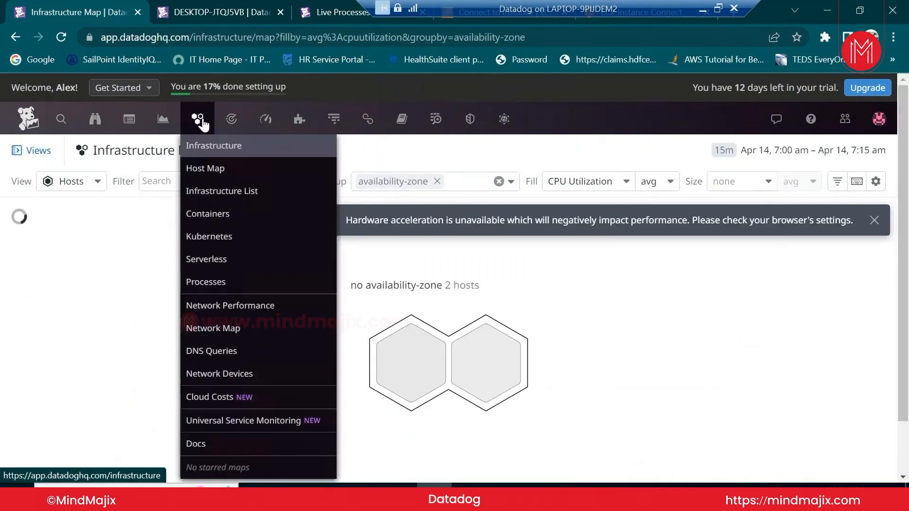
pyautogui.click(218, 190)
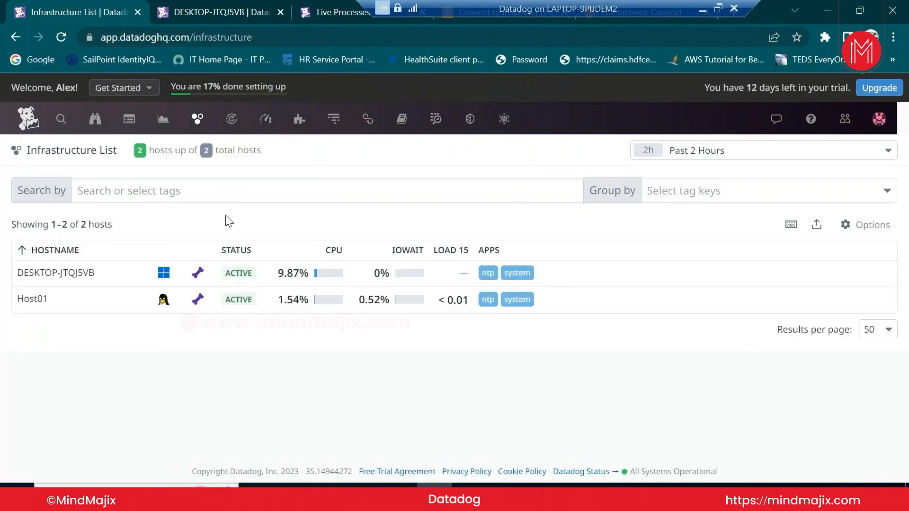
# Check the tags of DESKTOP-JTQJ5VB (env:dev) and Host01 (env:test), then close the panel
pyautogui.click(120, 283)
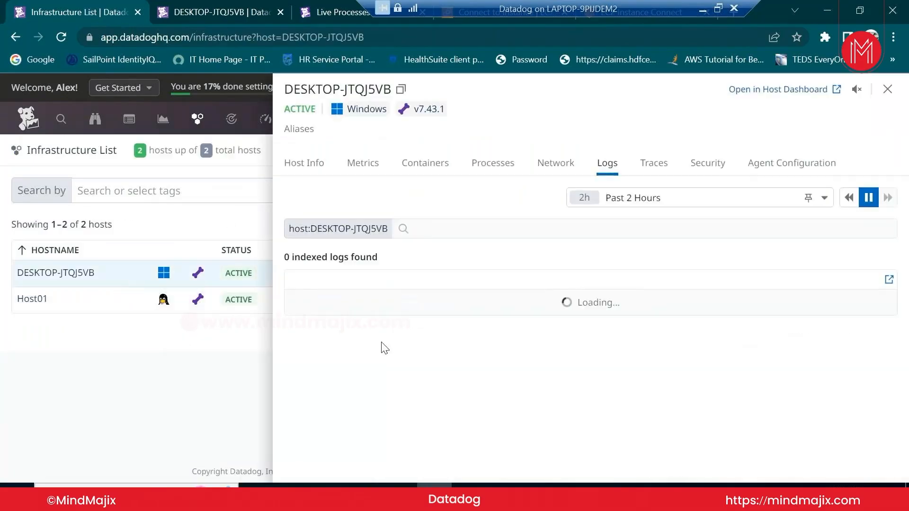
pyautogui.click(305, 166)
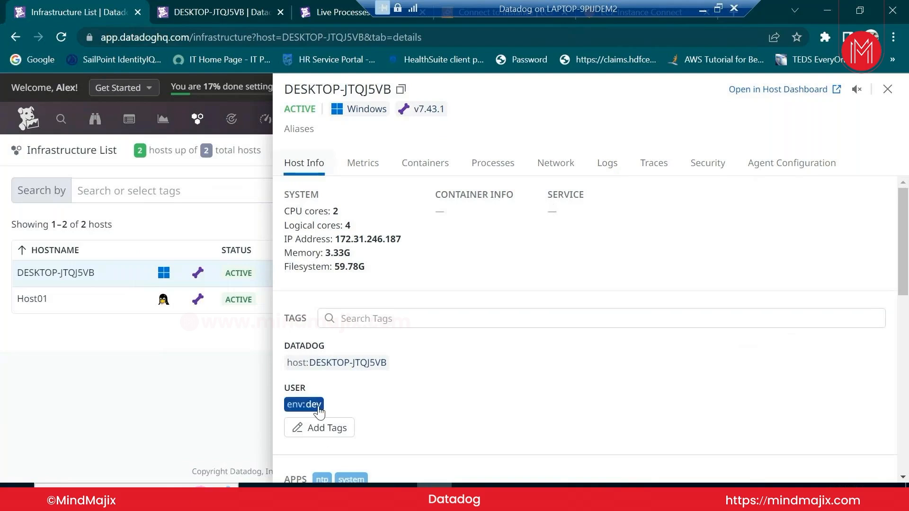
pyautogui.click(99, 305)
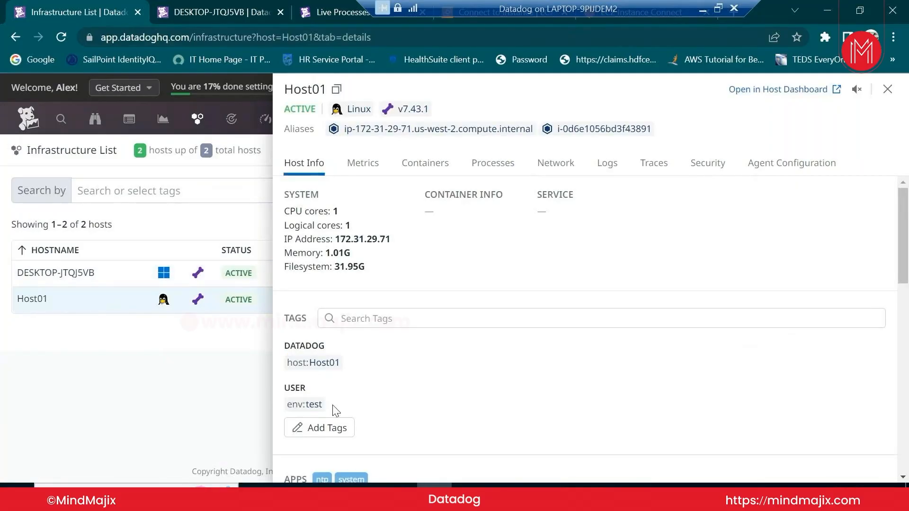
pyautogui.click(213, 399)
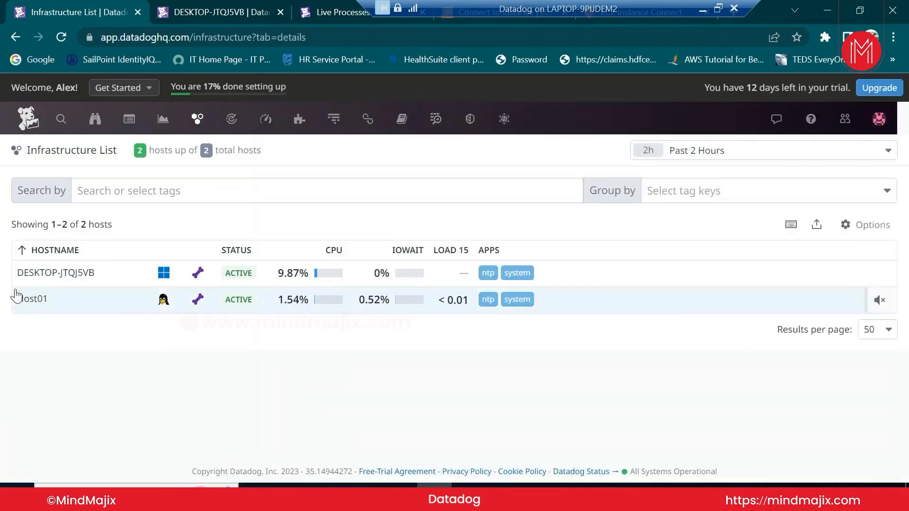
# Filter the Host Map by env:dev to show only the single dev host
pyautogui.moveTo(270, 130)
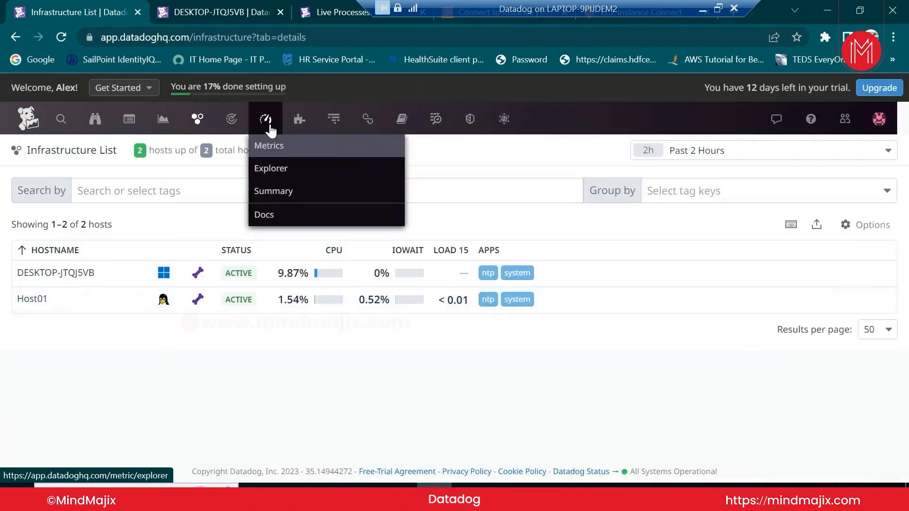
pyautogui.moveTo(197, 118)
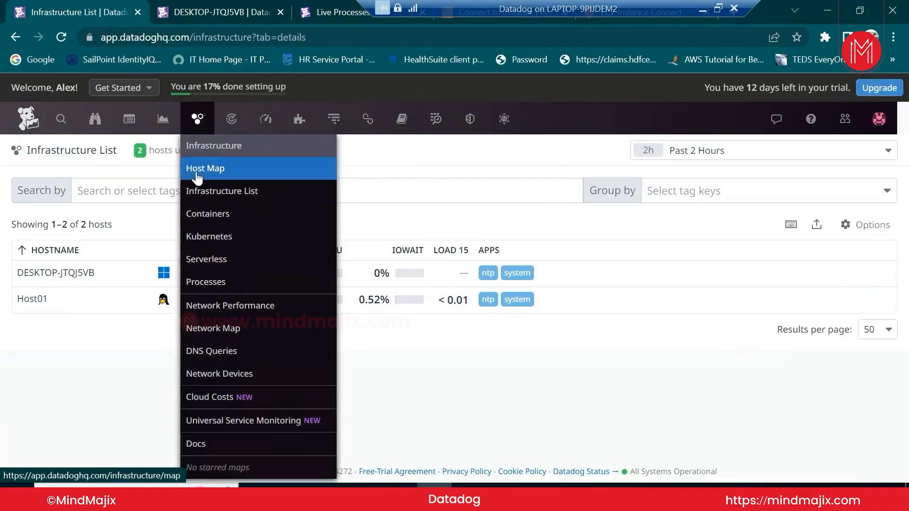
pyautogui.click(197, 171)
pyautogui.click(189, 186)
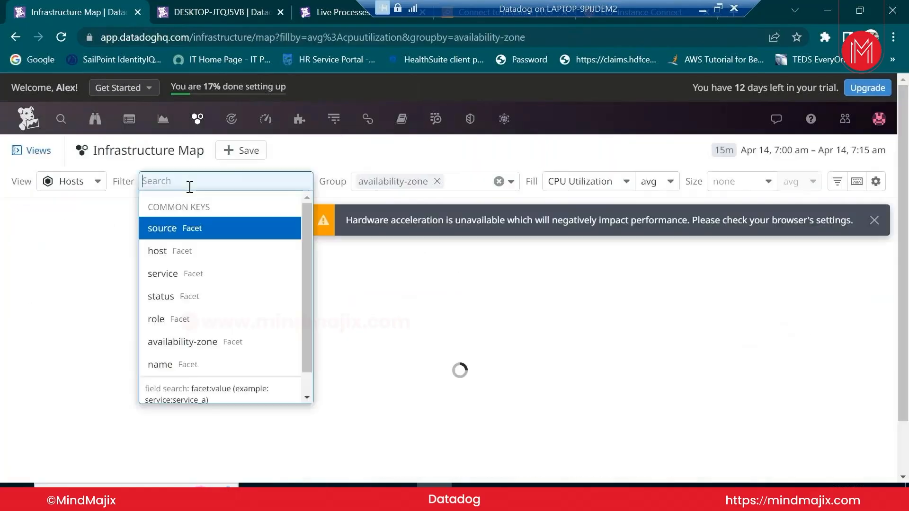
pyautogui.write('env:')
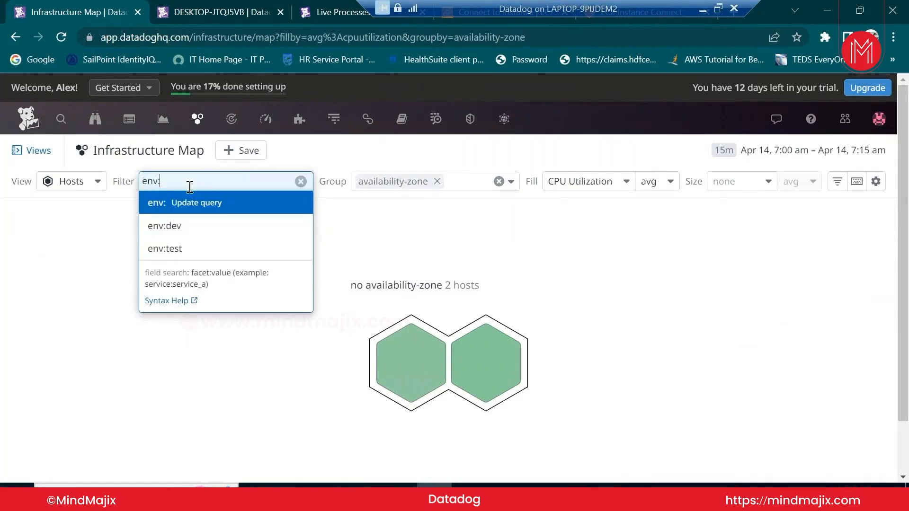
pyautogui.write('dev')
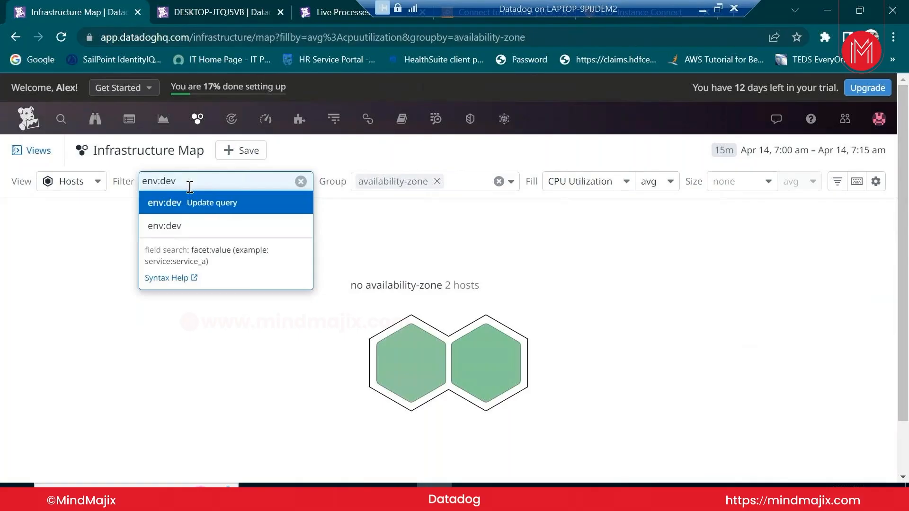
pyautogui.press('Return')
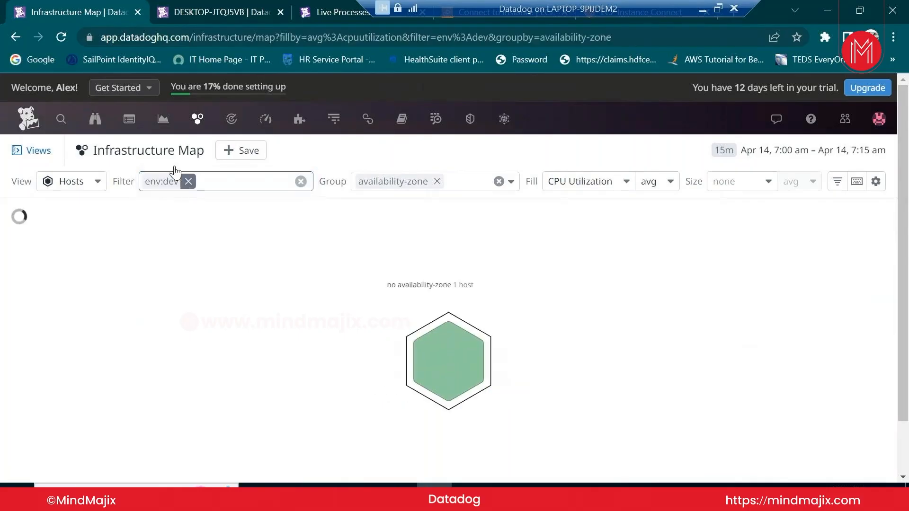
pyautogui.click(182, 184)
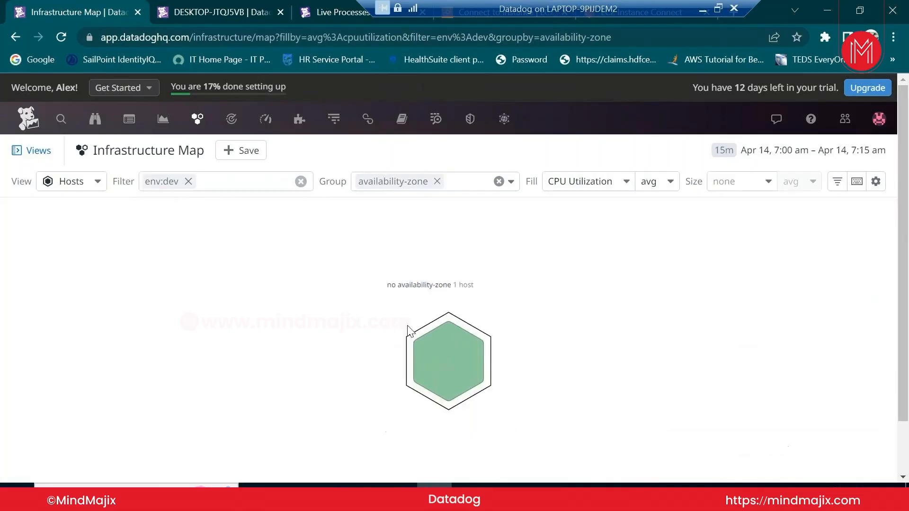
# Remove the env:dev filter to show both hosts, then return to the Infrastructure List
pyautogui.moveTo(232, 133)
pyautogui.click(188, 181)
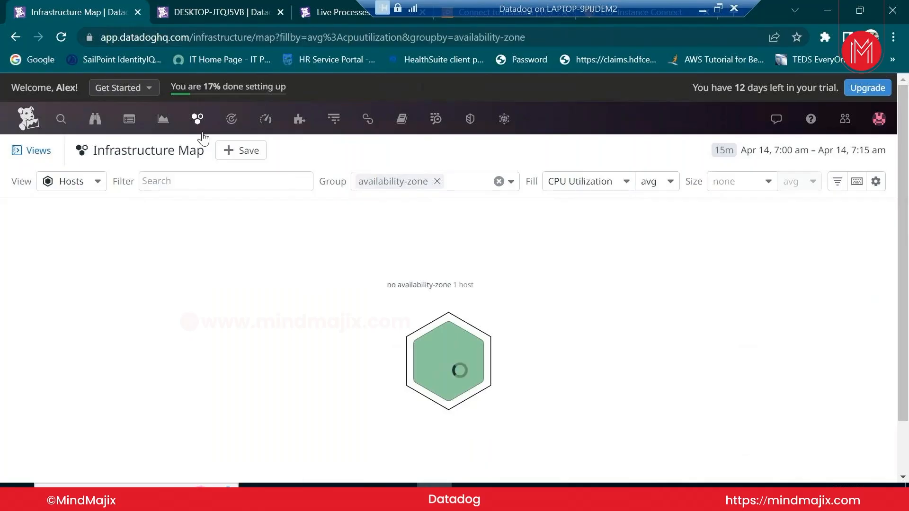
pyautogui.moveTo(198, 126)
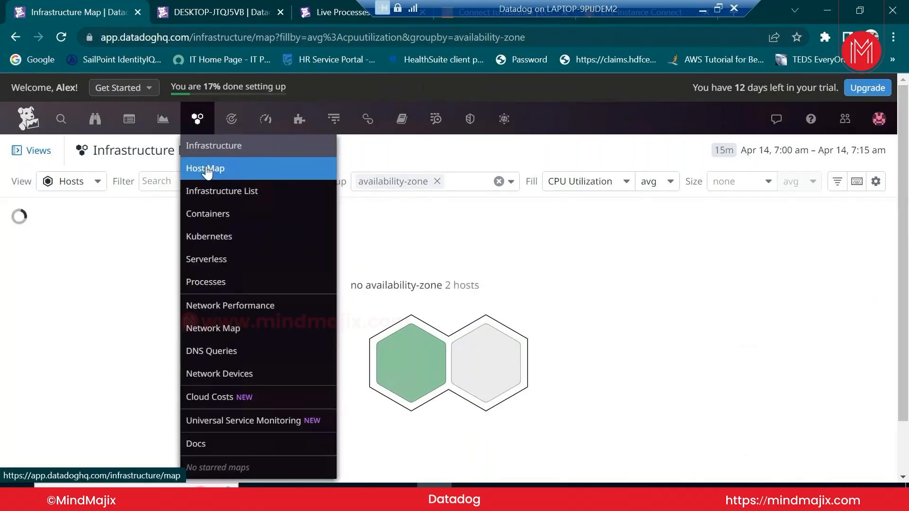
pyautogui.click(207, 171)
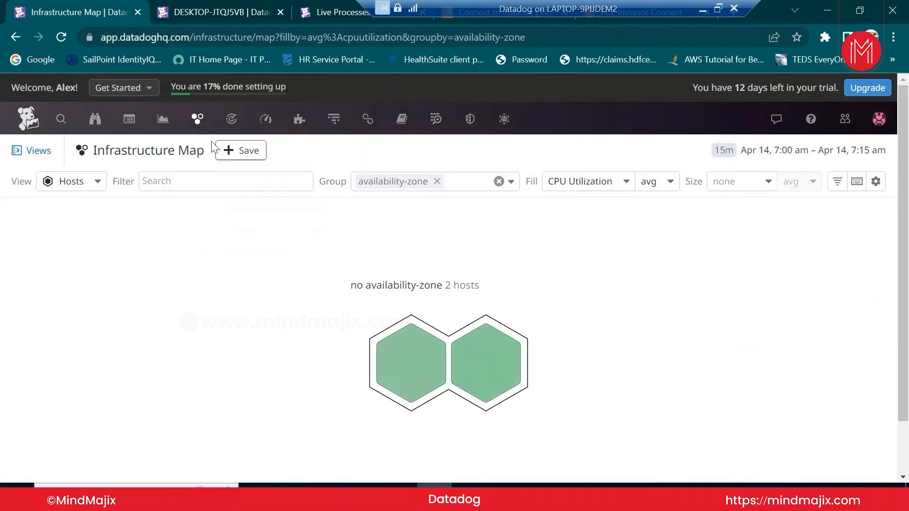
pyautogui.moveTo(198, 127)
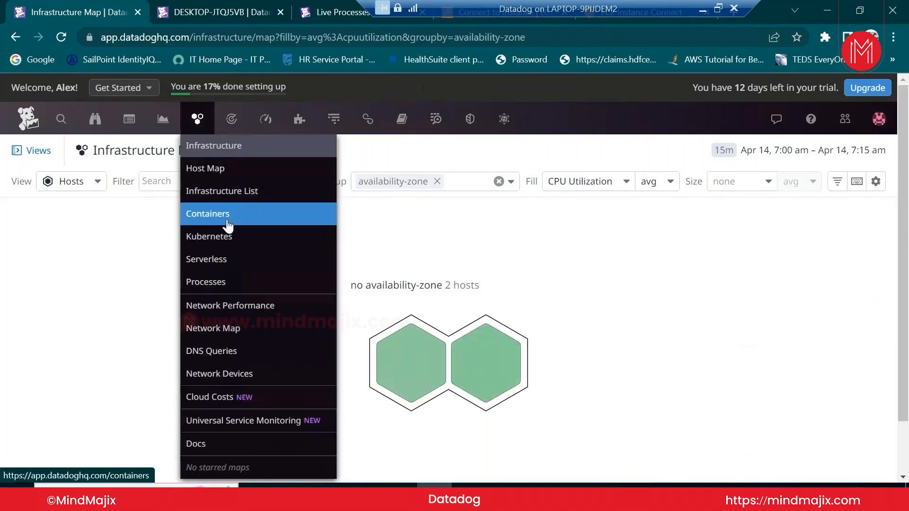
pyautogui.click(233, 192)
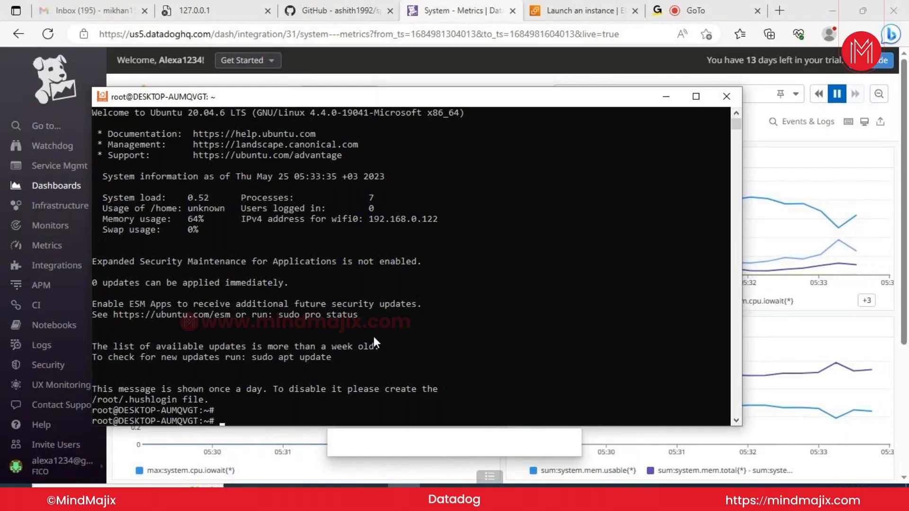
# Minimize the Ubuntu terminal to reveal the Datadog System - Metrics dashboard
pyautogui.click(666, 97)
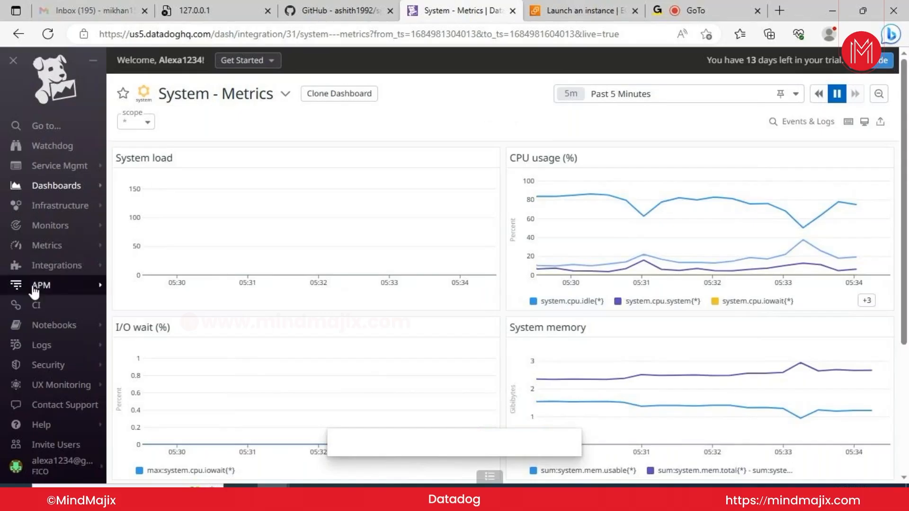
# Open the Agent setup page from the Integrations menu in the left navigation
pyautogui.moveTo(59, 266)
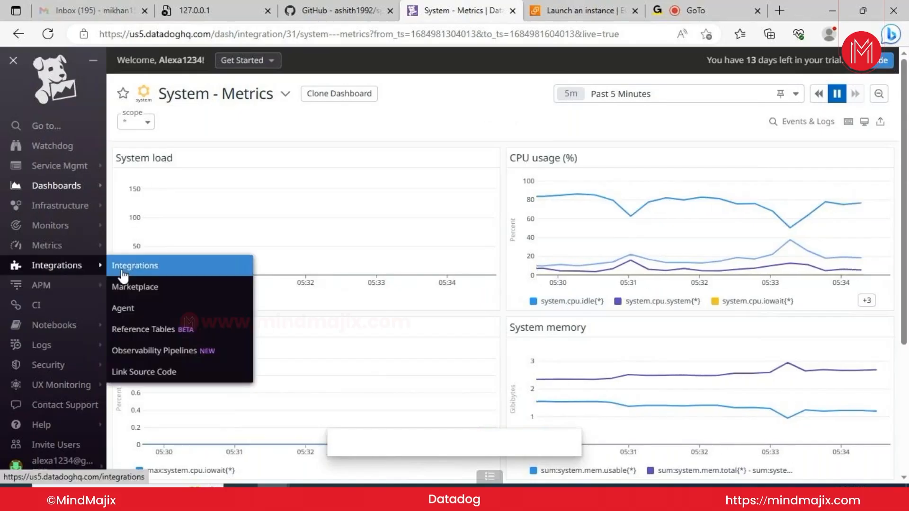
pyautogui.click(124, 309)
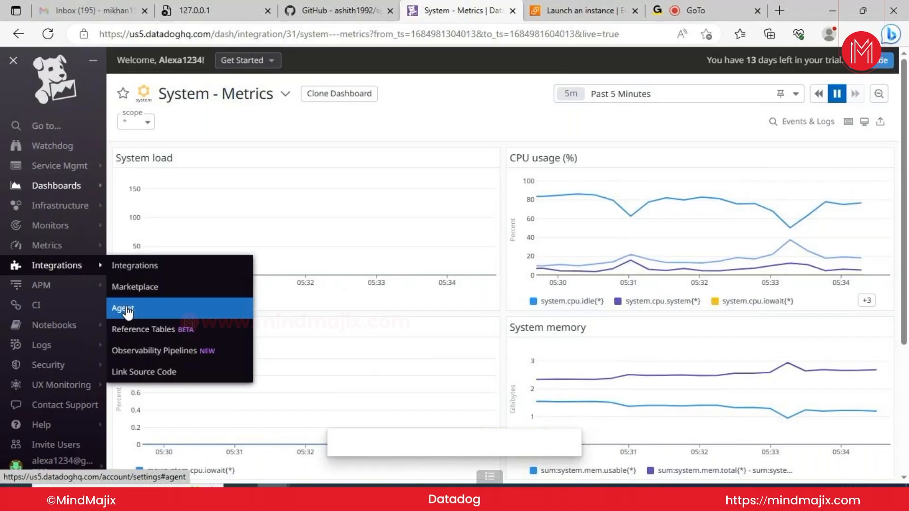
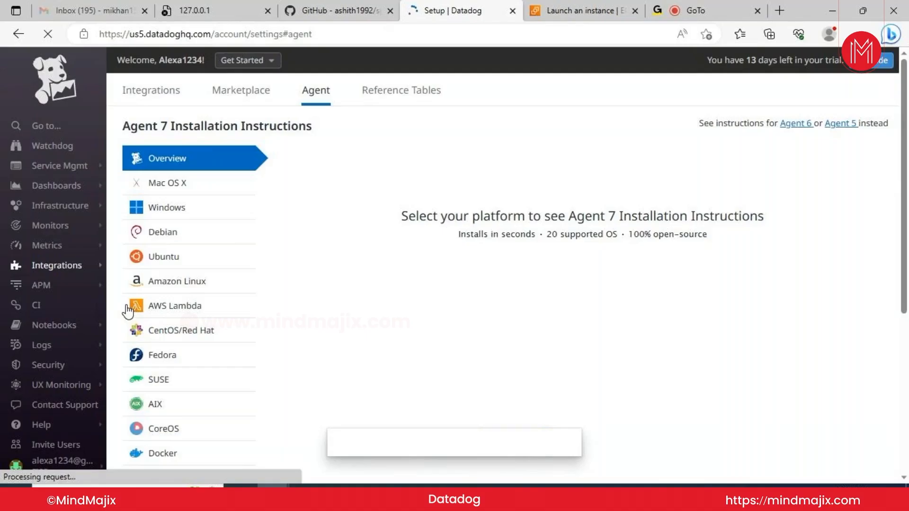
# Pick Ubuntu and fill the existing API key into the Agent 7 install command
pyautogui.click(201, 263)
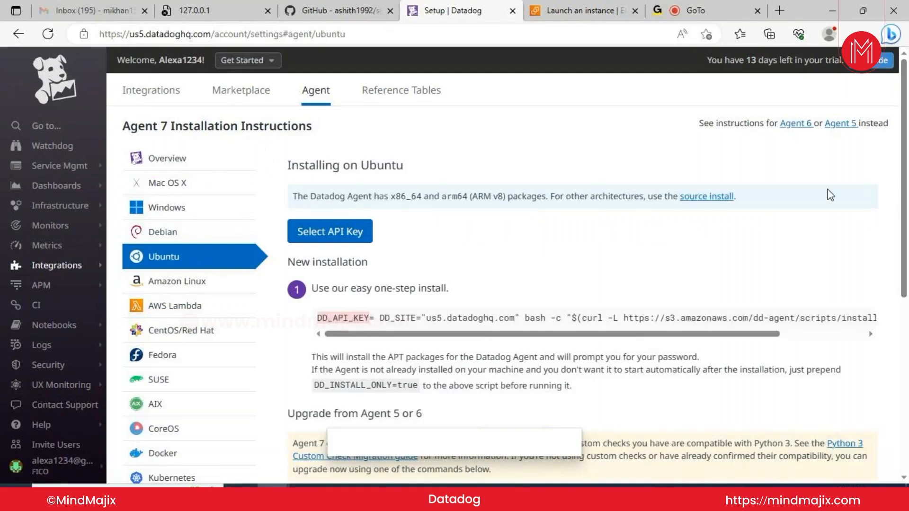
pyautogui.click(336, 232)
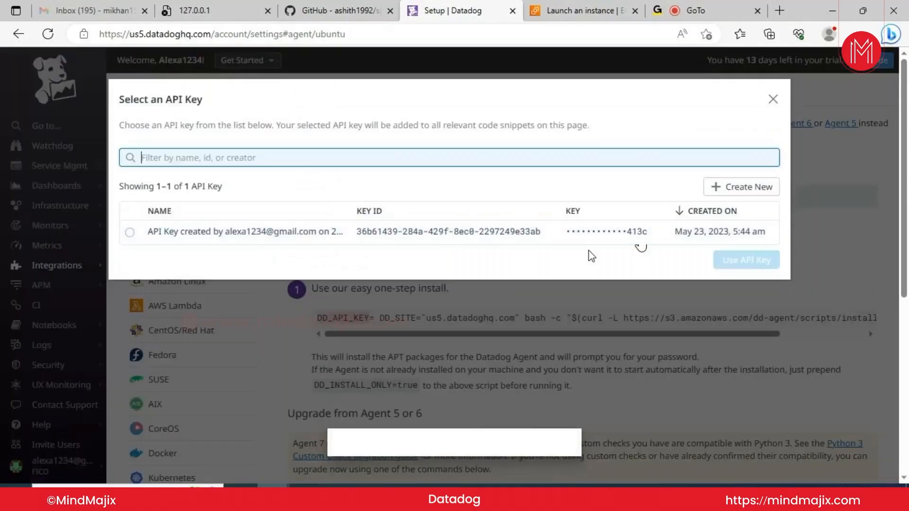
pyautogui.click(130, 232)
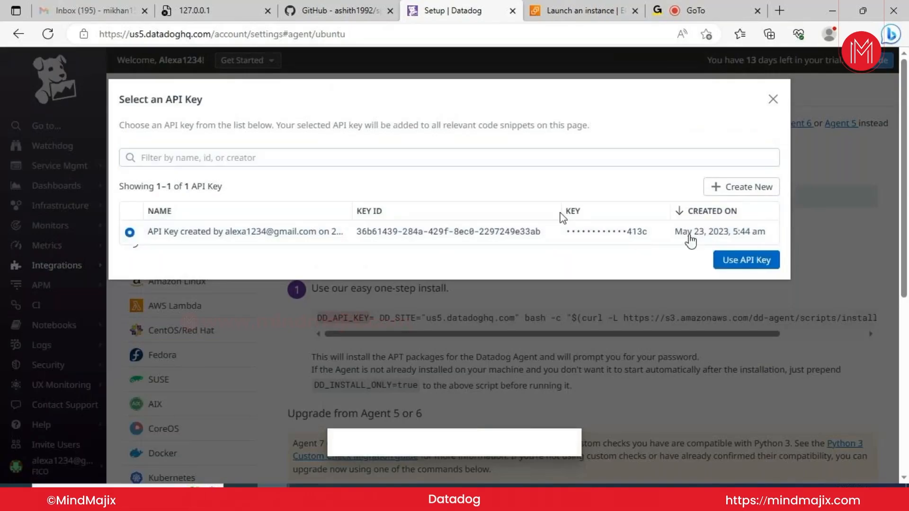
pyautogui.click(741, 260)
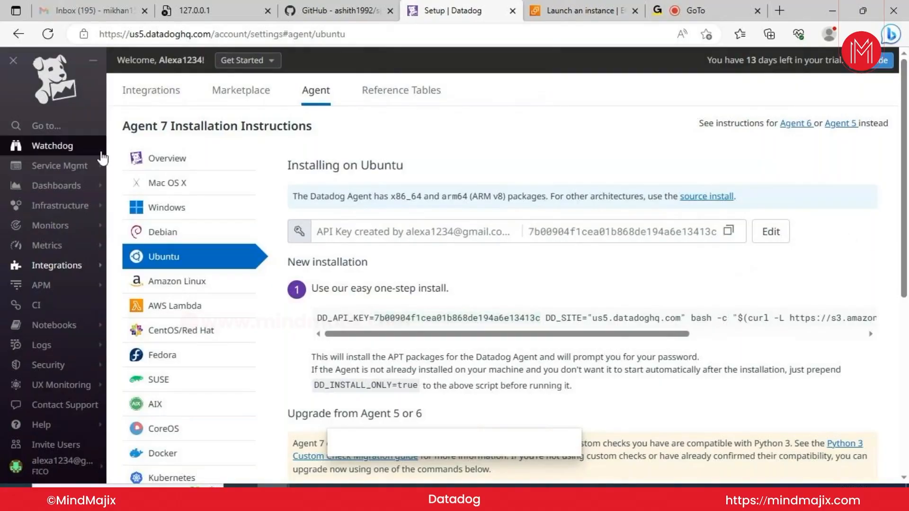
# Copy the API key, then select the full one-step Ubuntu install command
pyautogui.moveTo(69, 186)
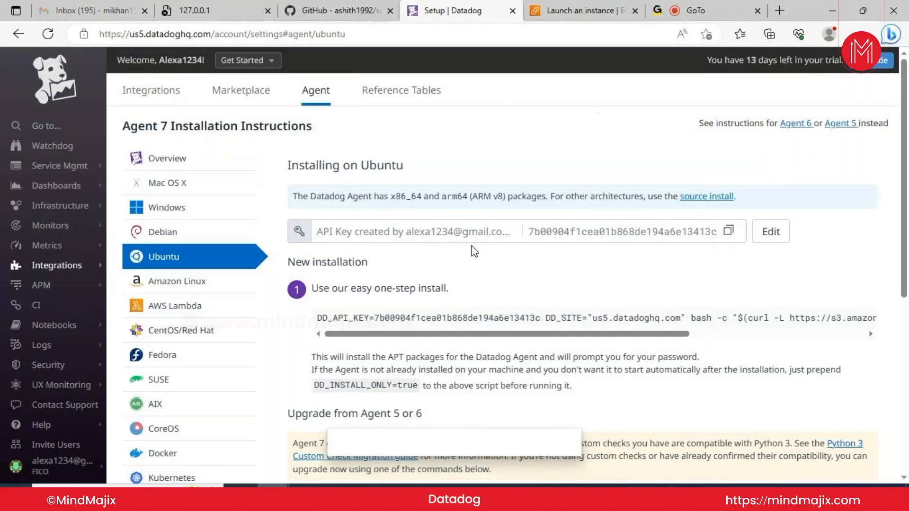
pyautogui.click(728, 233)
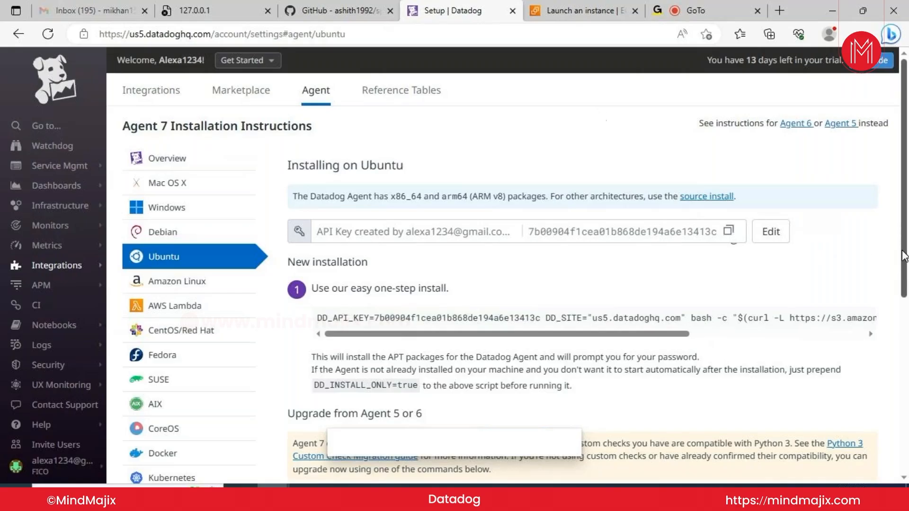
pyautogui.moveTo(904, 256); pyautogui.dragTo(906, 324)
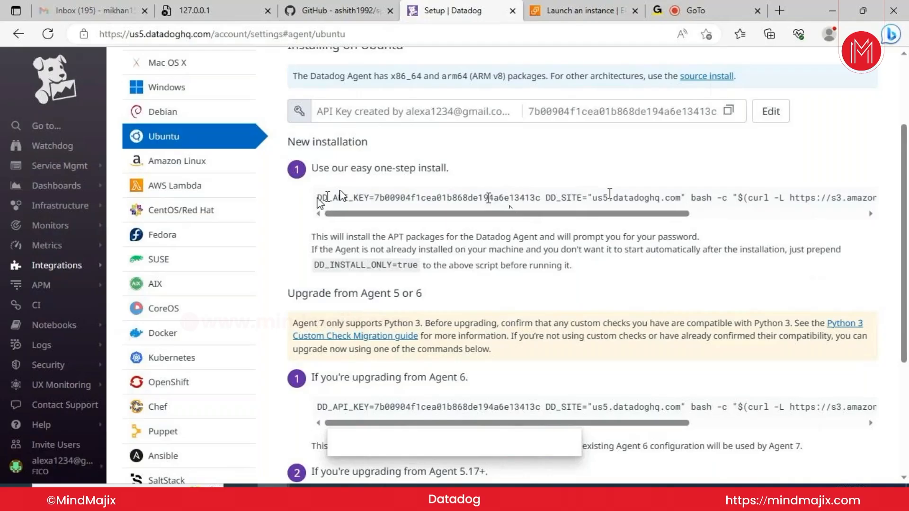
pyautogui.hotkey('ctrl', 'a')
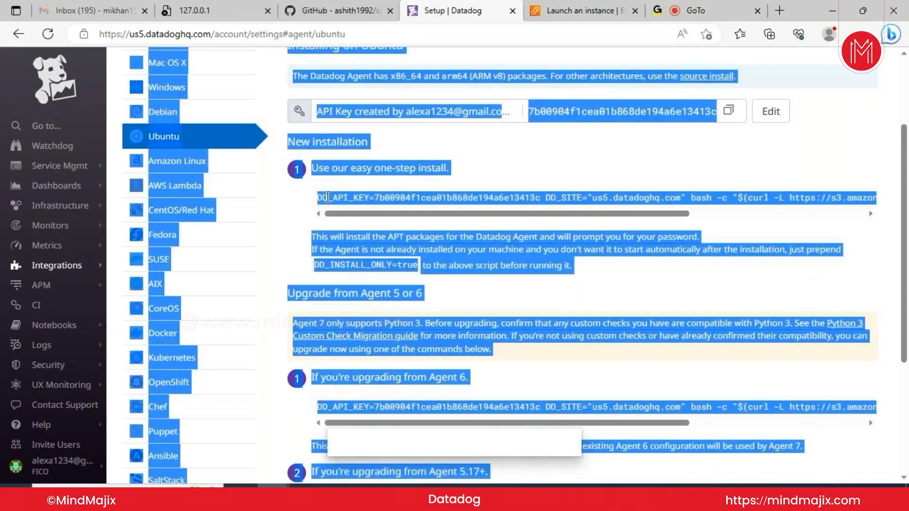
pyautogui.click(445, 211)
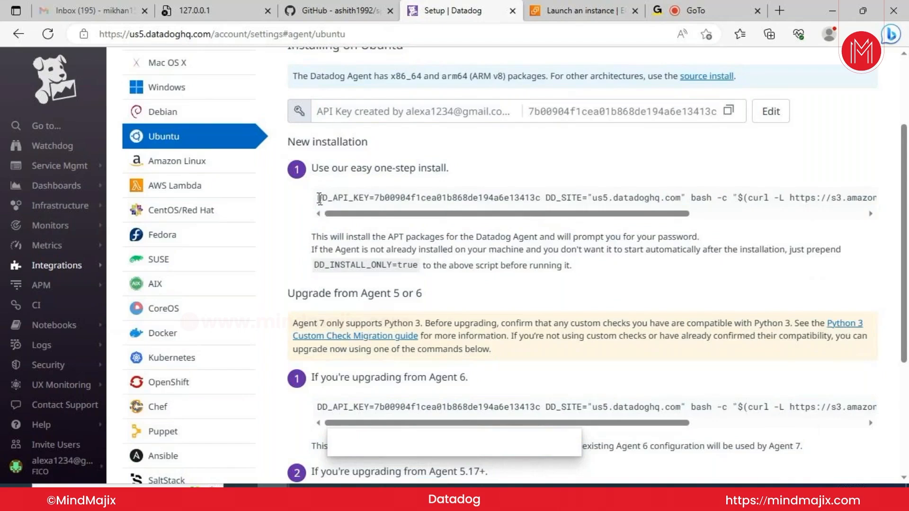
pyautogui.moveTo(320, 200); pyautogui.dragTo(899, 206)
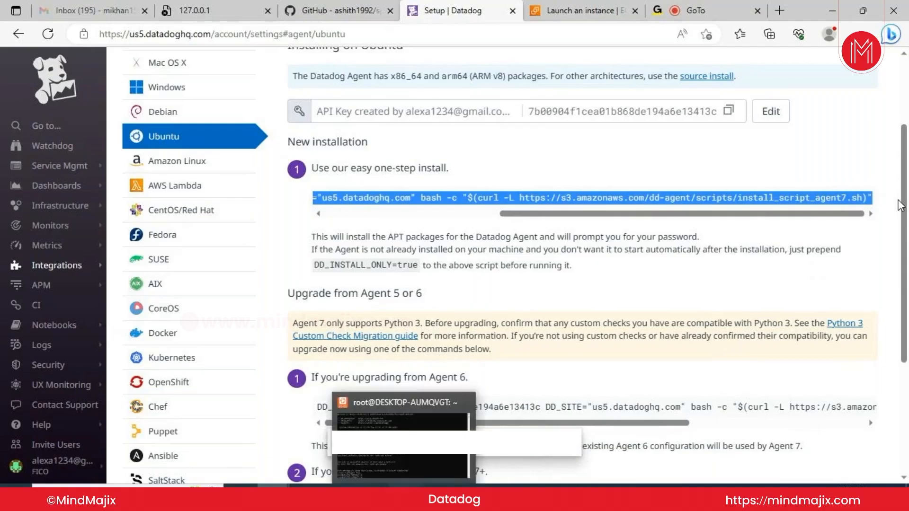
# Paste the Datadog Agent install command into the Ubuntu terminal and run it
pyautogui.click(404, 495)
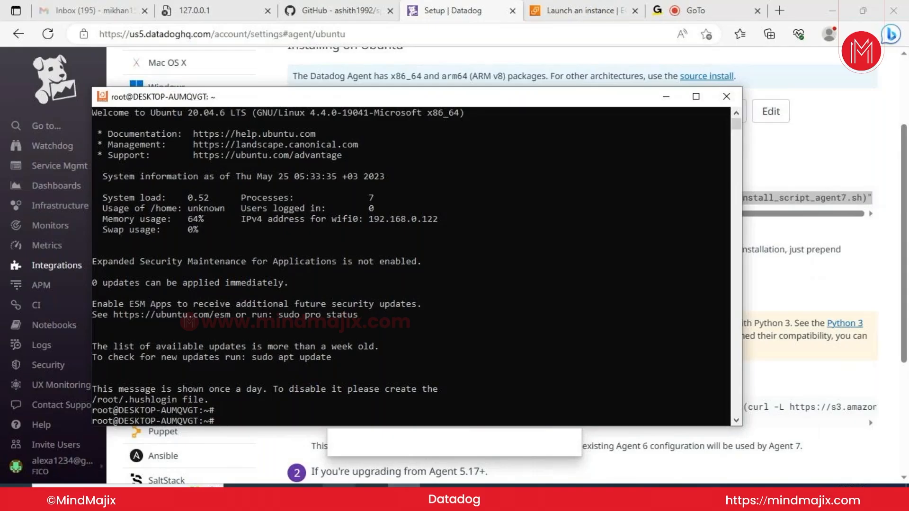
pyautogui.rightClick(354, 415)
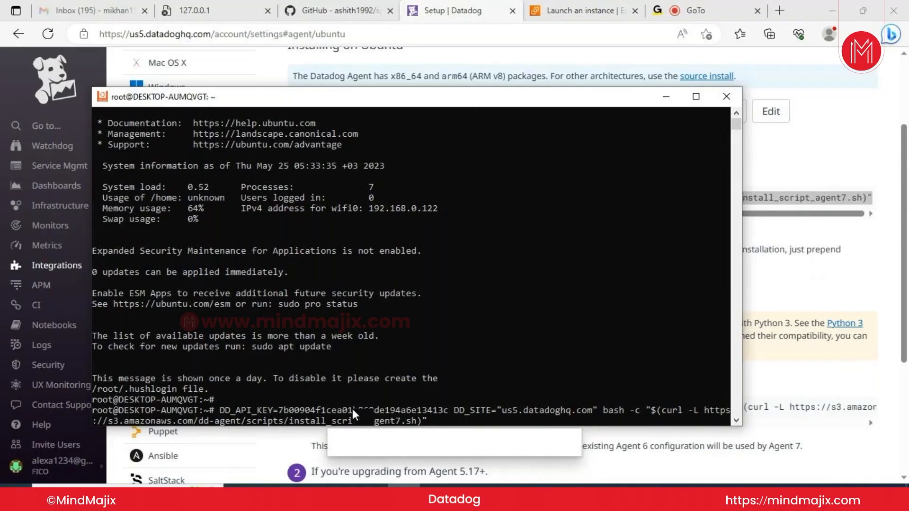
pyautogui.press('Return')
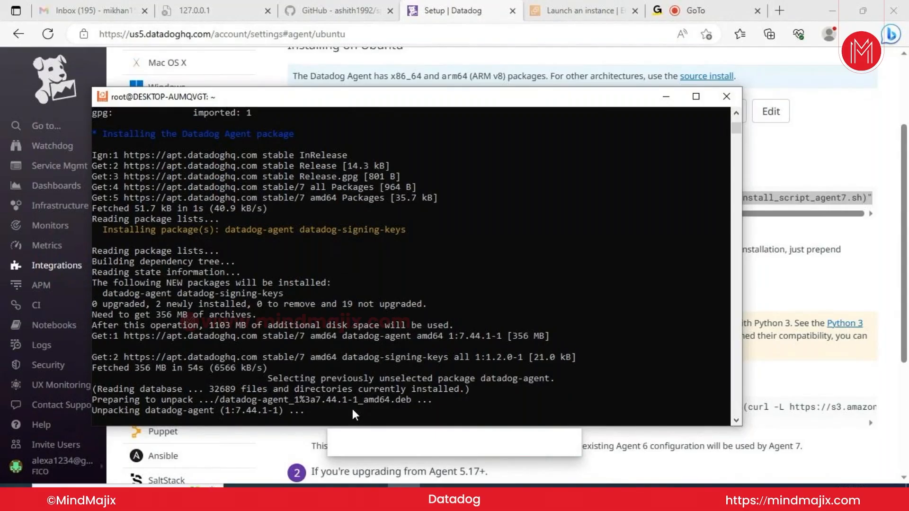
# Go to the Infrastructure List and open the DESKTOP-AUMQVGT host details
pyautogui.click(2, 135)
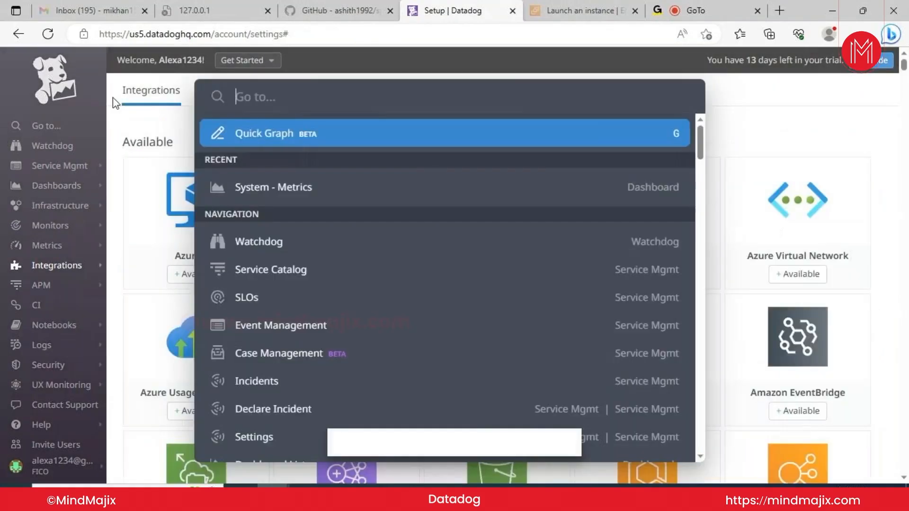
pyautogui.click(840, 87)
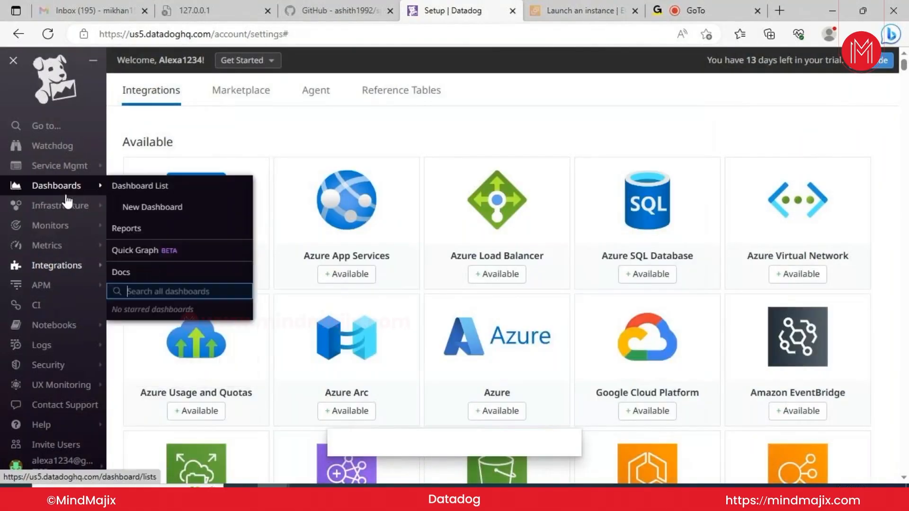
pyautogui.moveTo(68, 210)
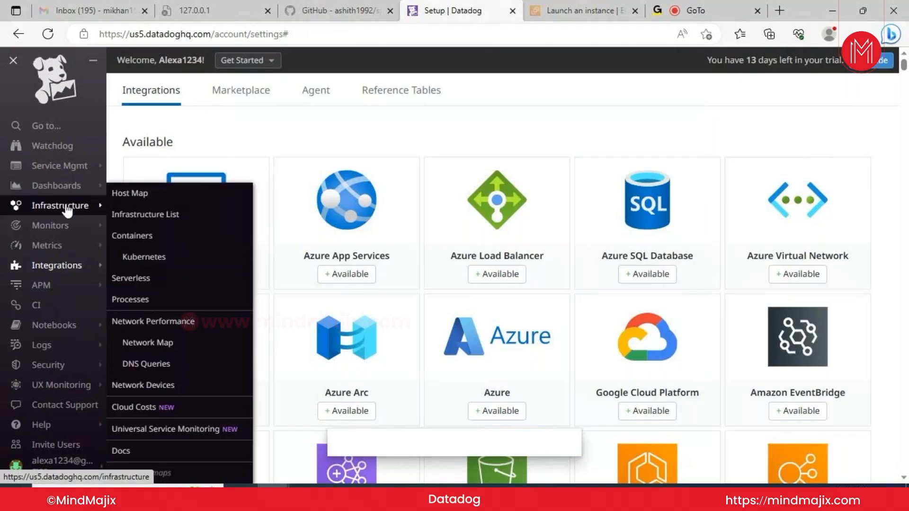
pyautogui.click(150, 219)
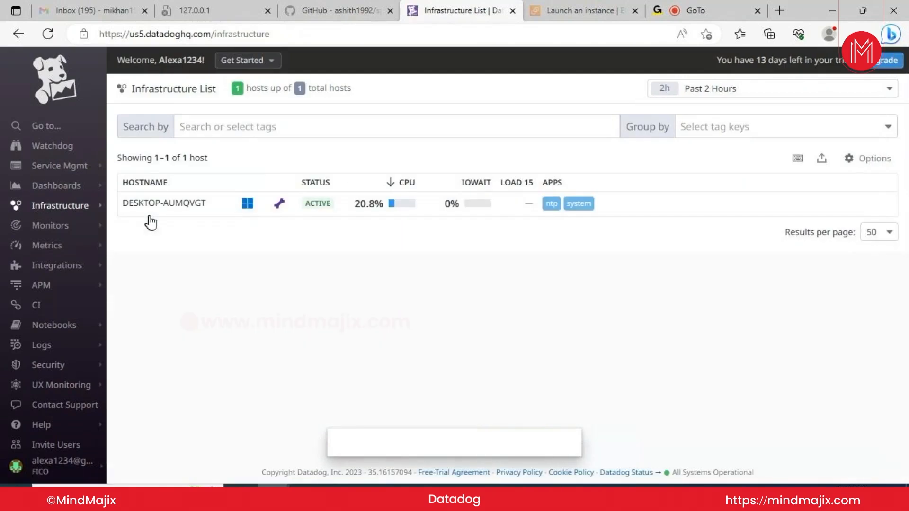
pyautogui.click(172, 208)
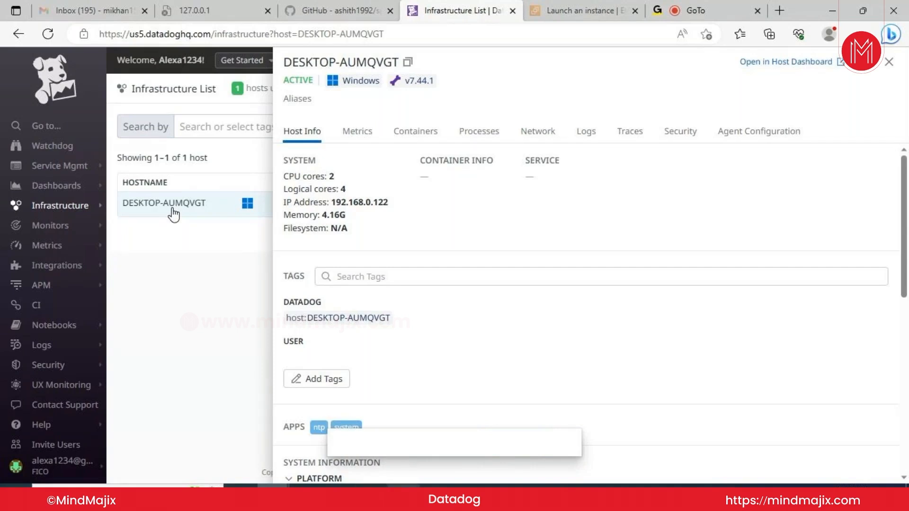
# Check the terminal, then review DESKTOP-AUMQVGT's system information and close the panel
pyautogui.click(403, 495)
pyautogui.click(403, 443)
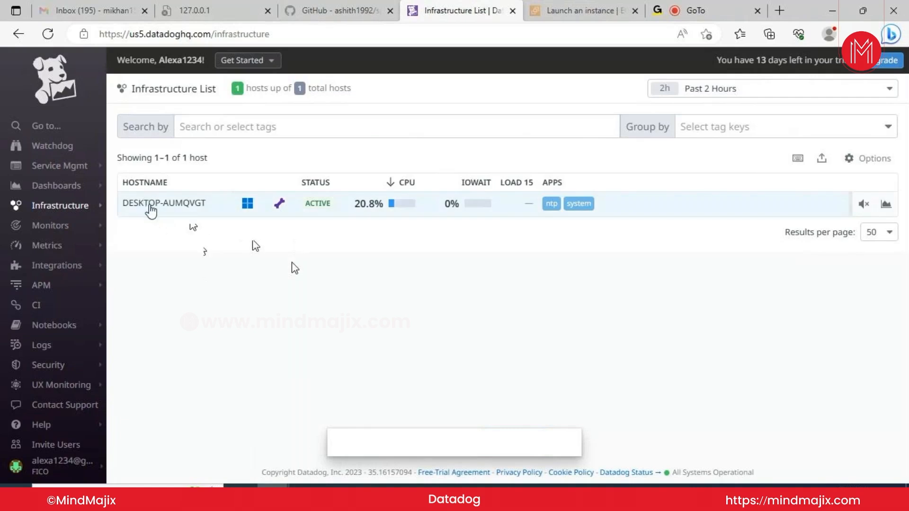
pyautogui.click(151, 204)
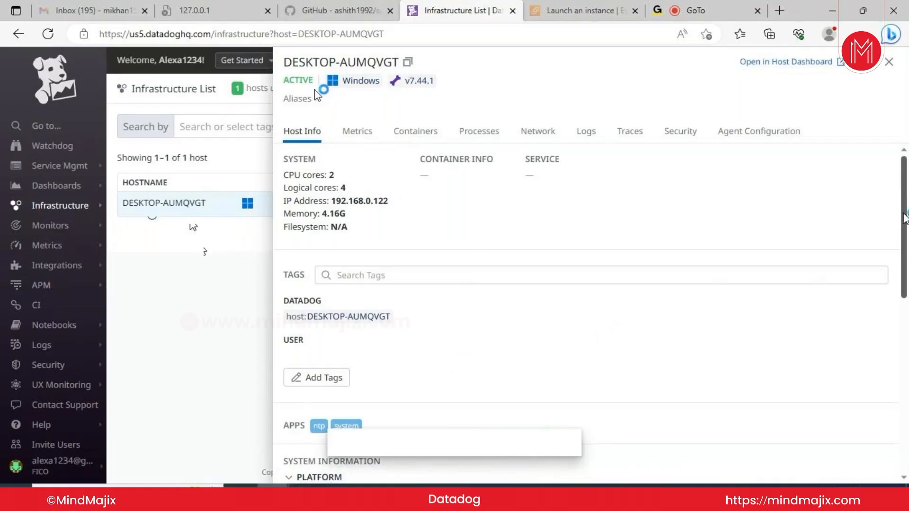
pyautogui.scroll(-3, 892, 251)
pyautogui.scroll(-2, 883, 283)
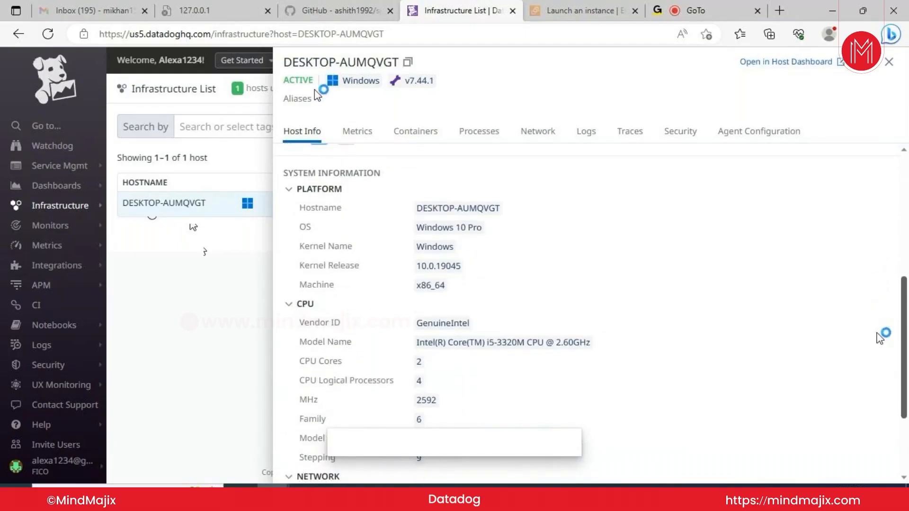
pyautogui.scroll(-2, 879, 338)
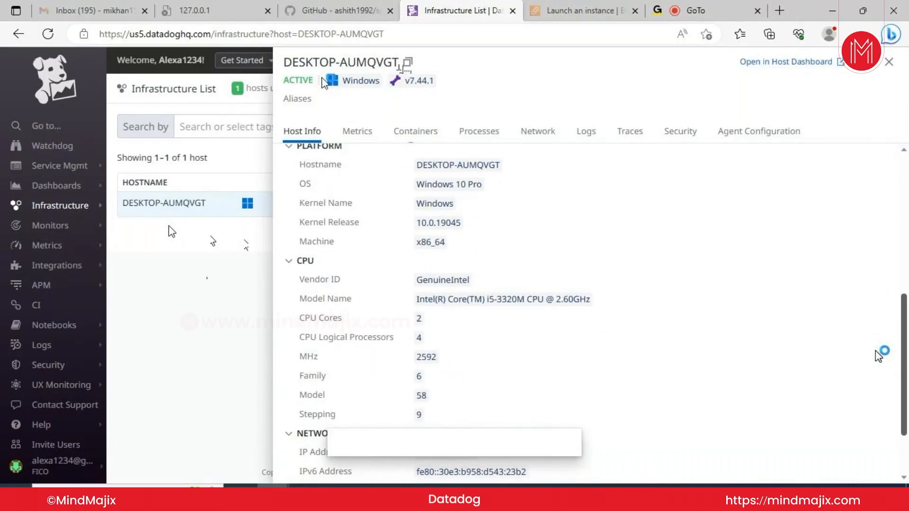
pyautogui.scroll(-4, 879, 369)
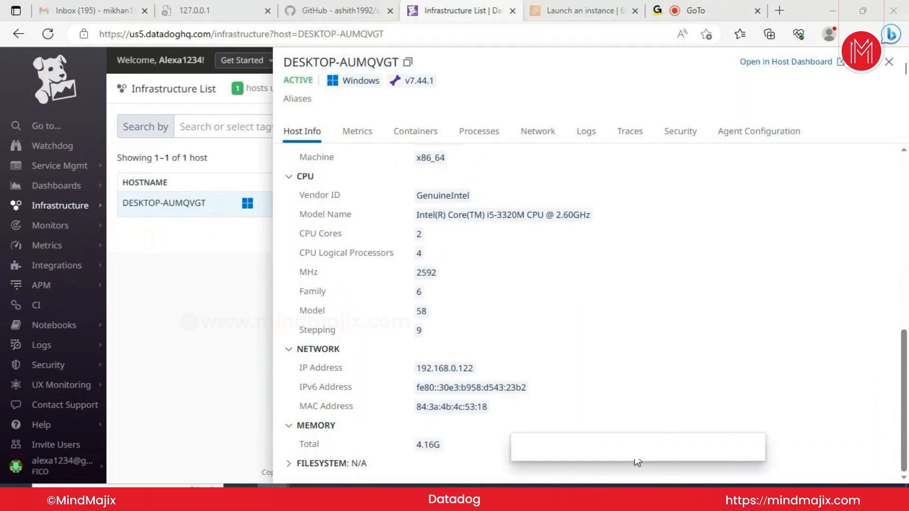
pyautogui.click(889, 63)
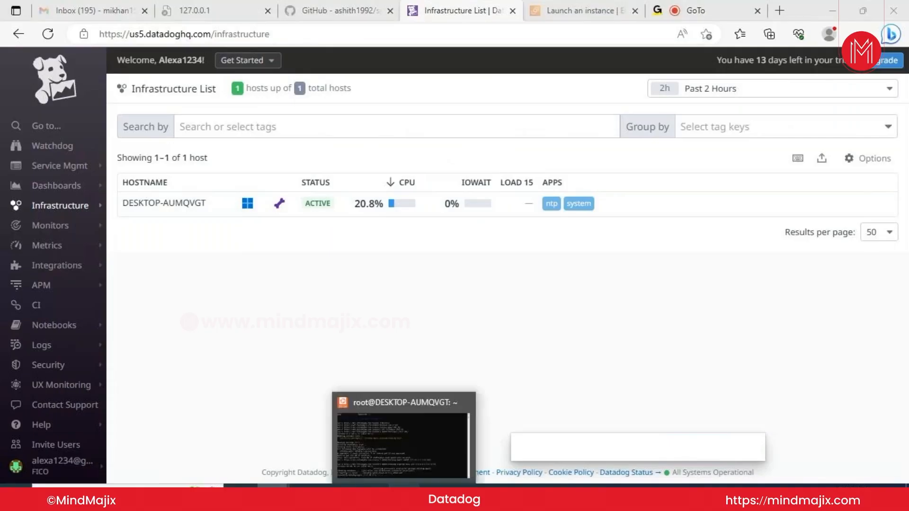
# Glance at the terminal, then switch to the AWS EC2 'Launch an instance' tab
pyautogui.click(402, 485)
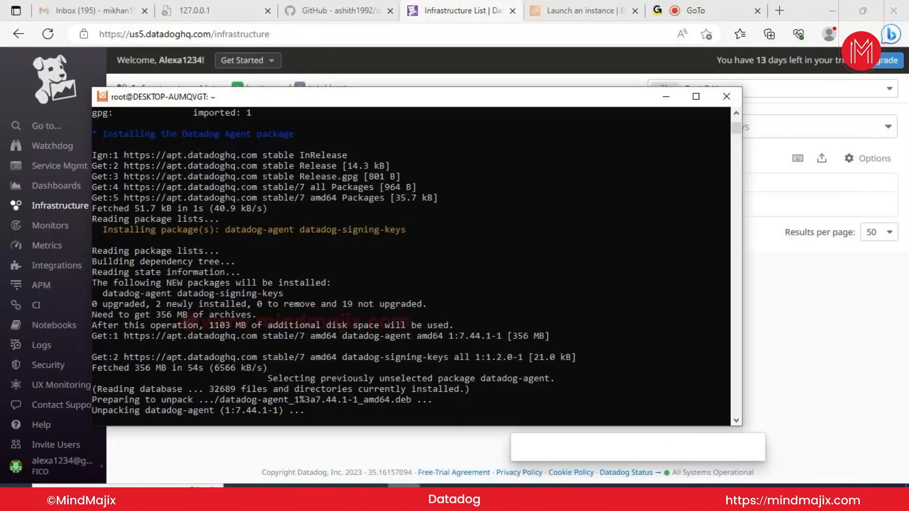
pyautogui.click(773, 311)
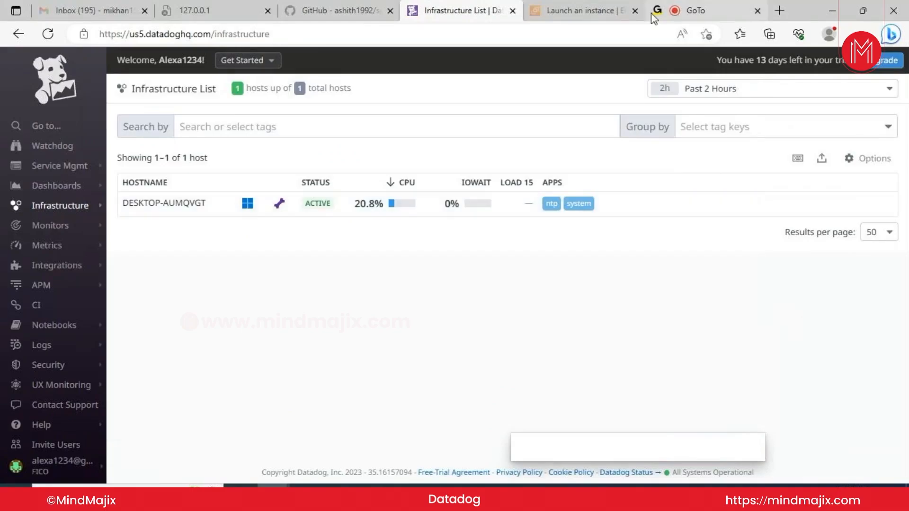
pyautogui.click(587, 7)
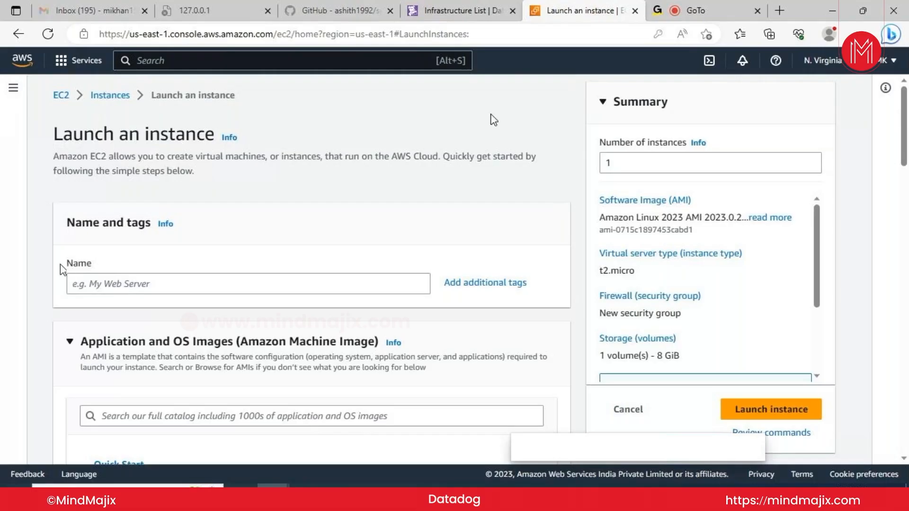
# Switch to the 127.0.0.1 tab and search Windows for 'data'
pyautogui.click(218, 6)
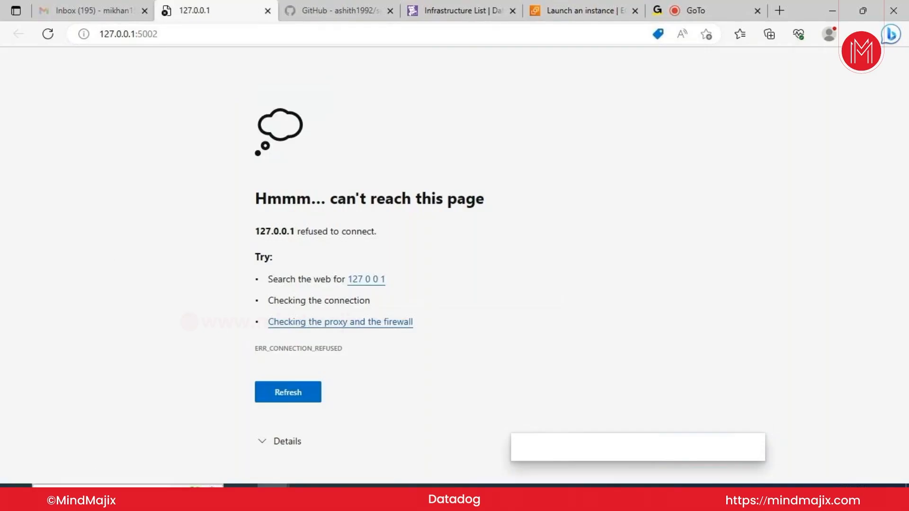
pyautogui.click(97, 492)
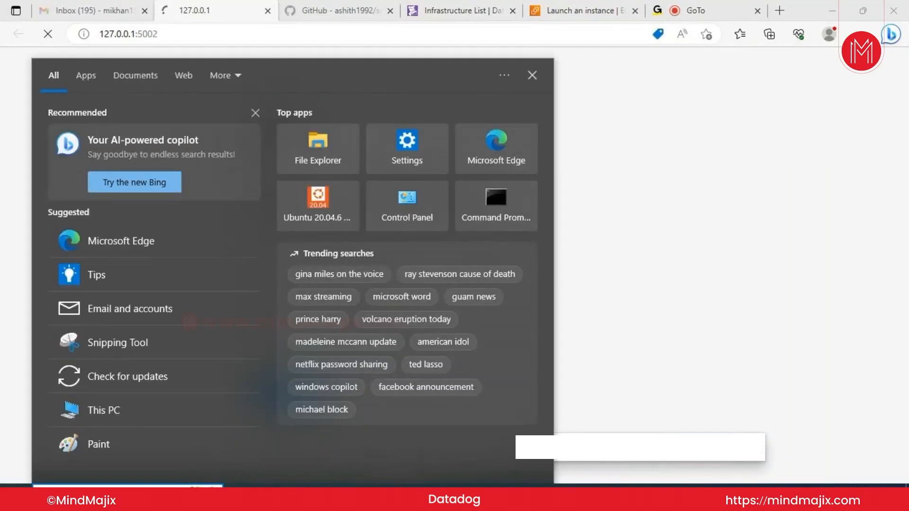
pyautogui.write('dat')
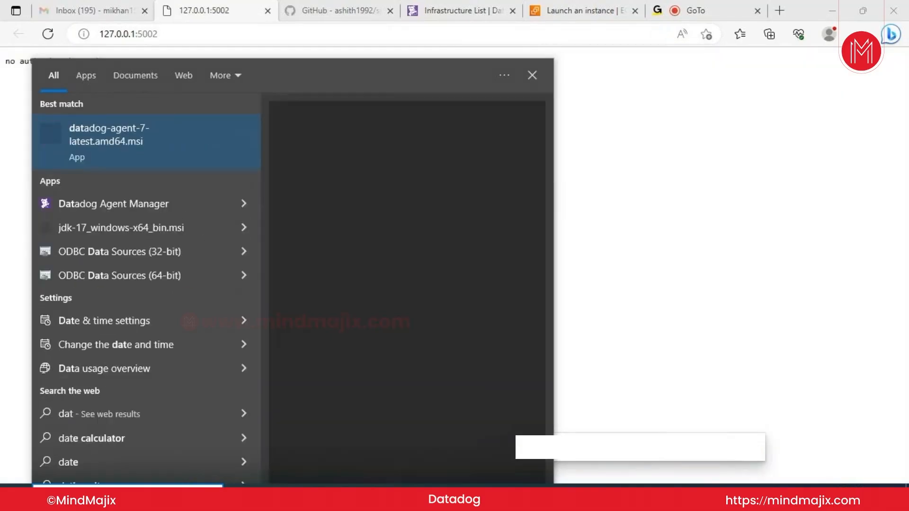
pyautogui.write('a')
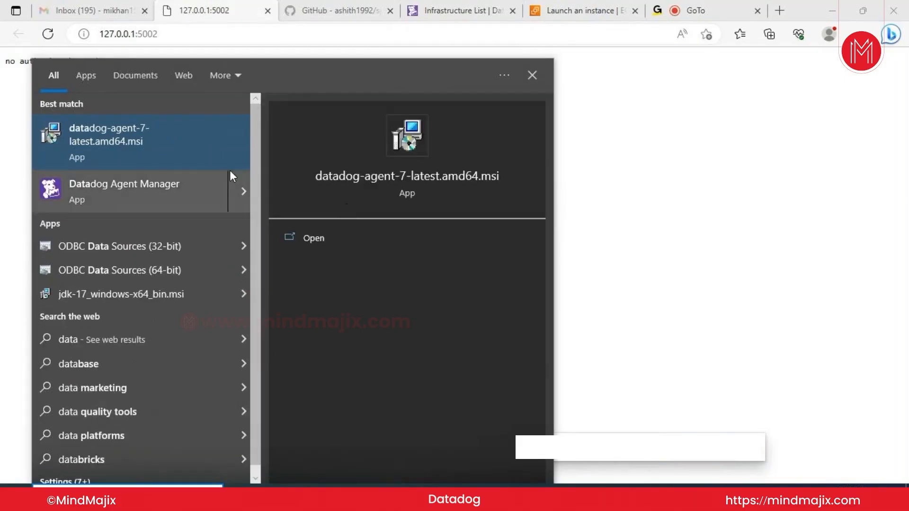
# Launch Datadog Agent Manager from the search results
pyautogui.click(240, 190)
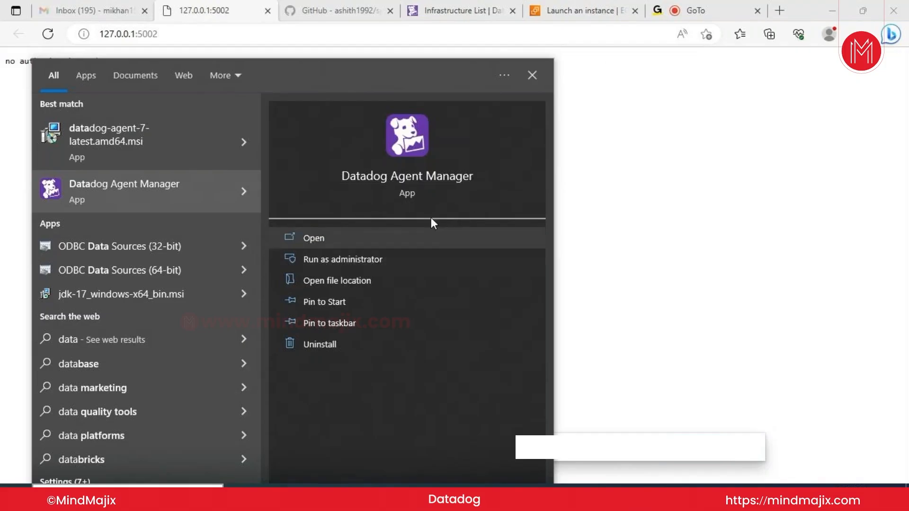
pyautogui.click(414, 175)
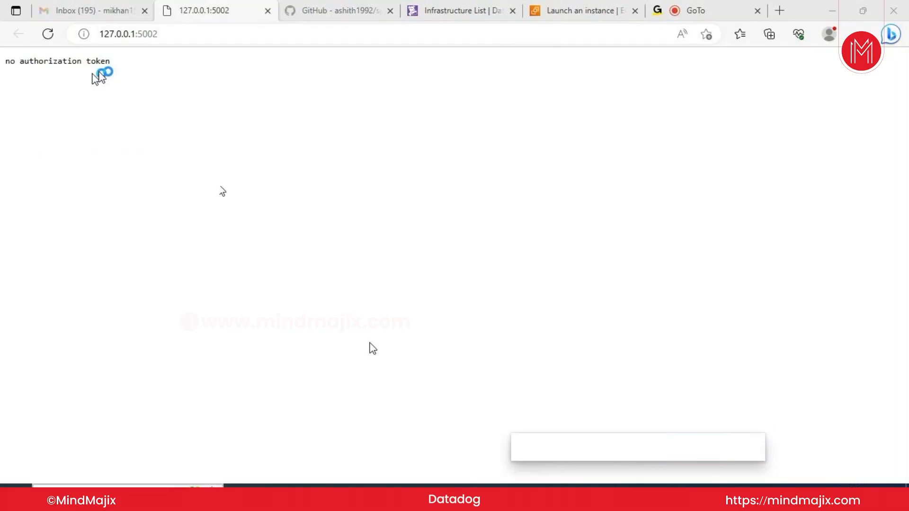
# Search Windows for 'serv' and launch the Services app
pyautogui.click(114, 485)
pyautogui.write('serv')
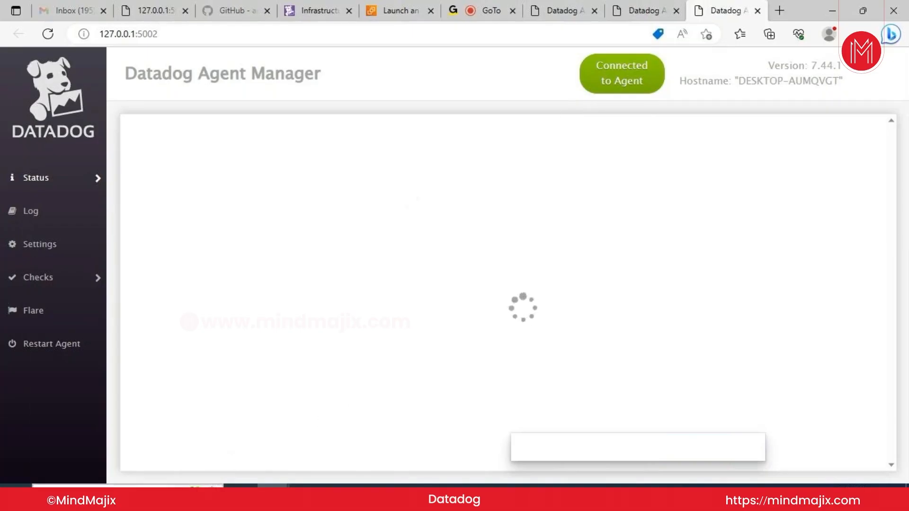
pyautogui.click(118, 496)
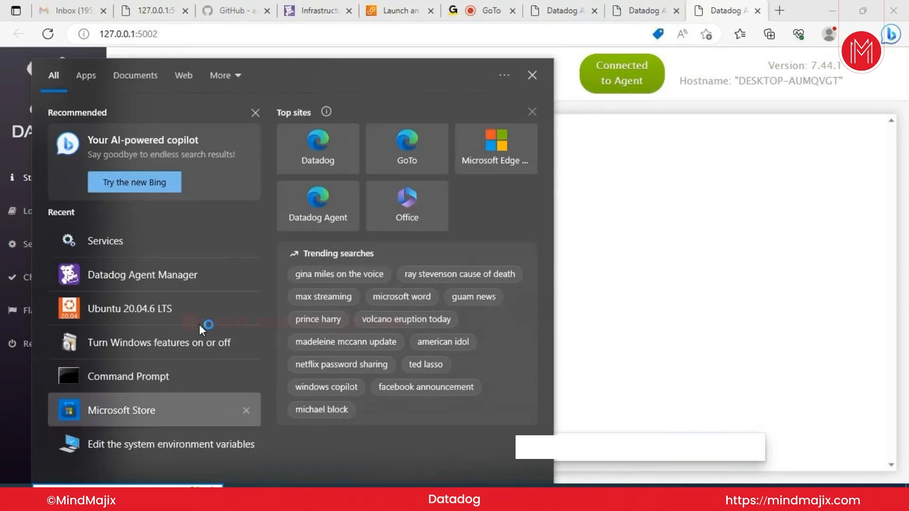
pyautogui.click(170, 238)
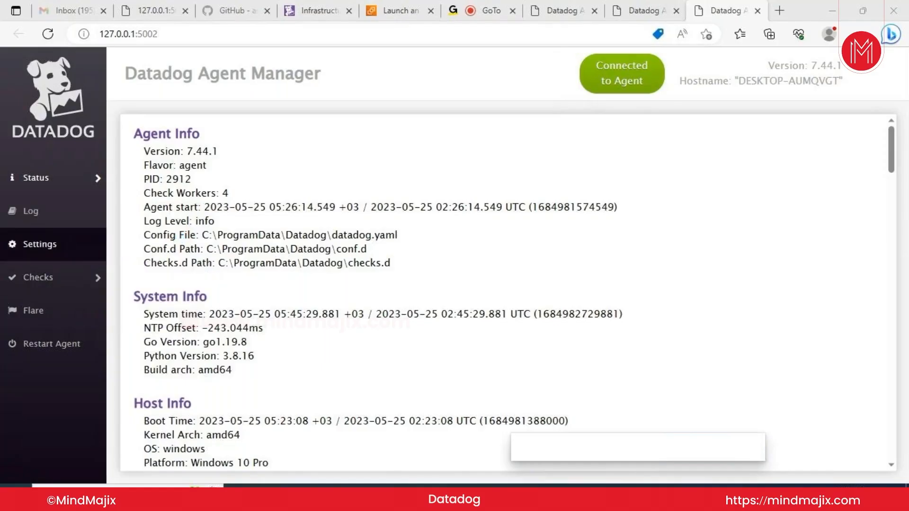
# Open Agent Manager Settings and scroll the config file to the hostname option on line 80
pyautogui.click(46, 246)
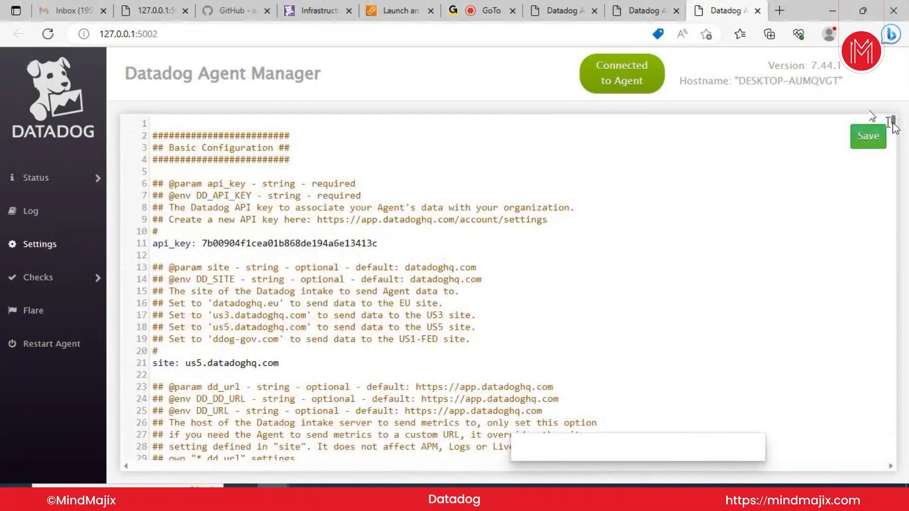
pyautogui.moveTo(894, 123); pyautogui.dragTo(896, 138)
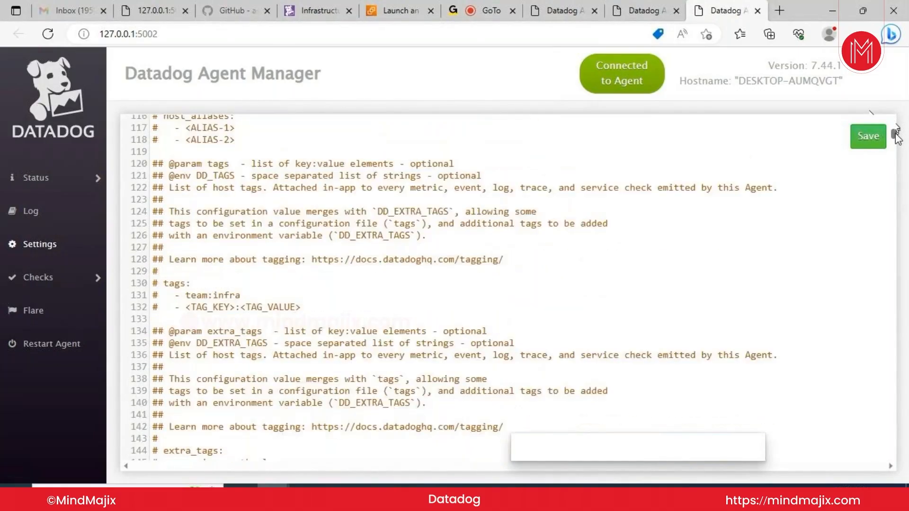
pyautogui.scroll(5, 895, 137)
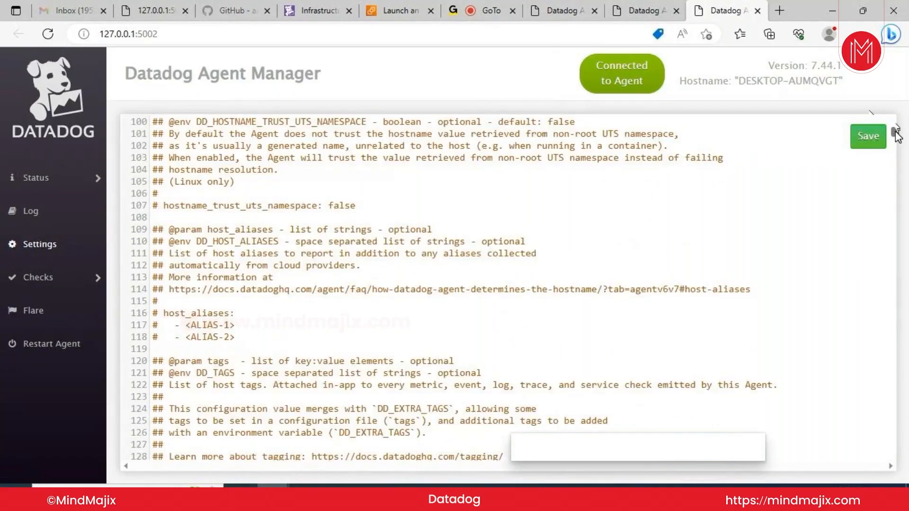
pyautogui.scroll(7, 895, 125)
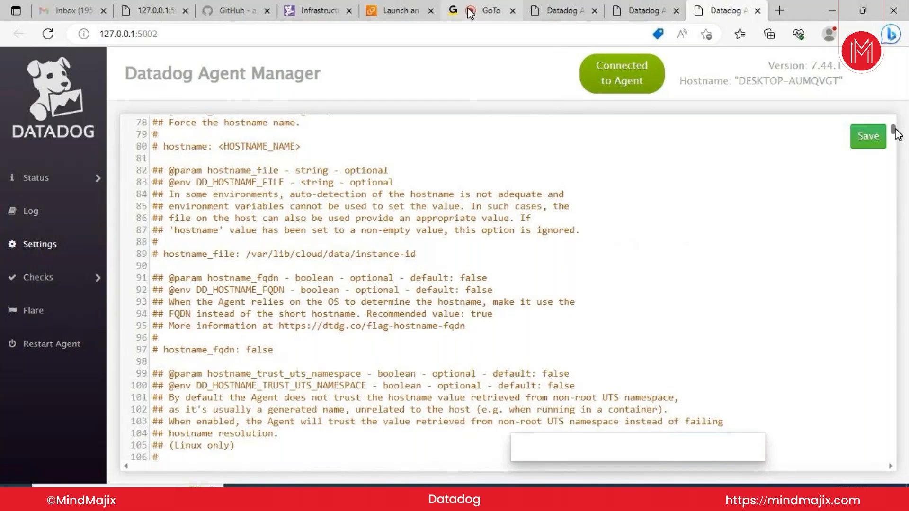
# Replace the <HOSTNAME_NAME> placeholder on line 80 with Windows11 and remove the leading '# '
pyautogui.click(295, 147)
pyautogui.moveTo(225, 147); pyautogui.dragTo(295, 146)
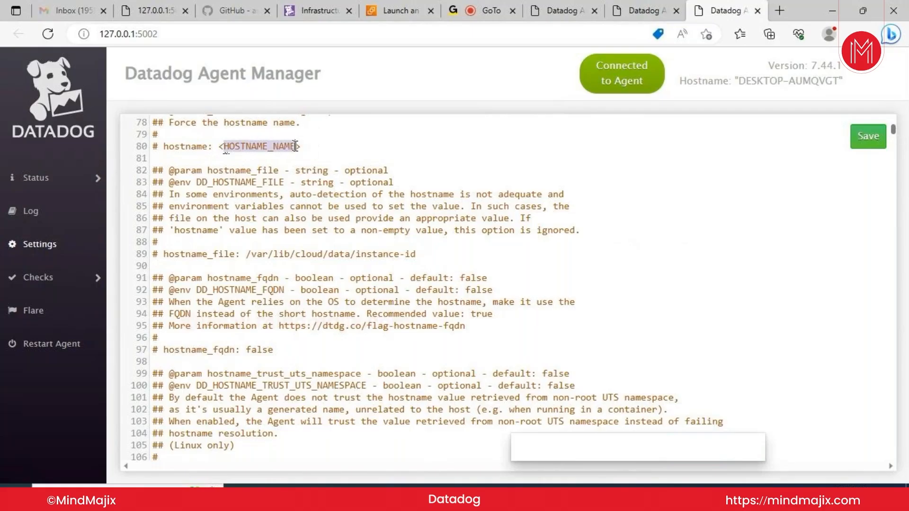
pyautogui.press('BackSpace')
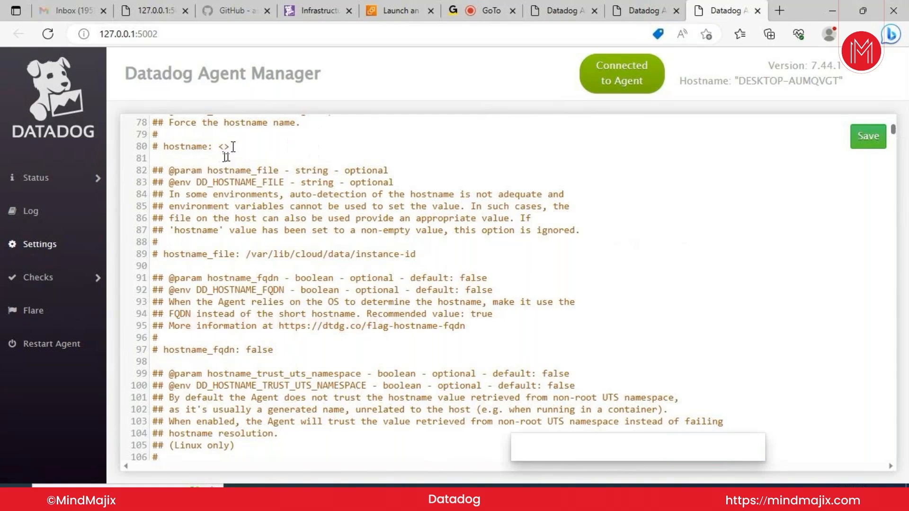
pyautogui.press('BackSpace')
pyautogui.press('BackSpace')
pyautogui.write('Windows11')
pyautogui.click(166, 145)
pyautogui.press('BackSpace')
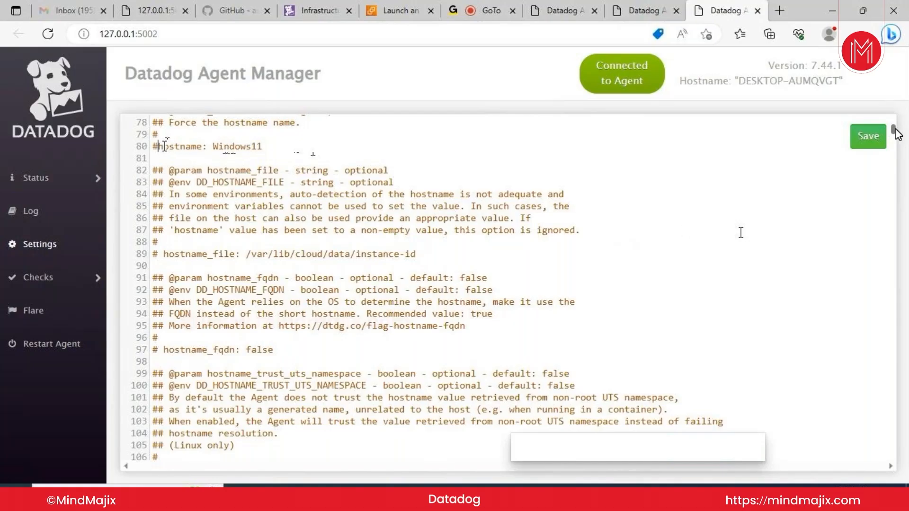
pyautogui.press('BackSpace')
pyautogui.press('End')
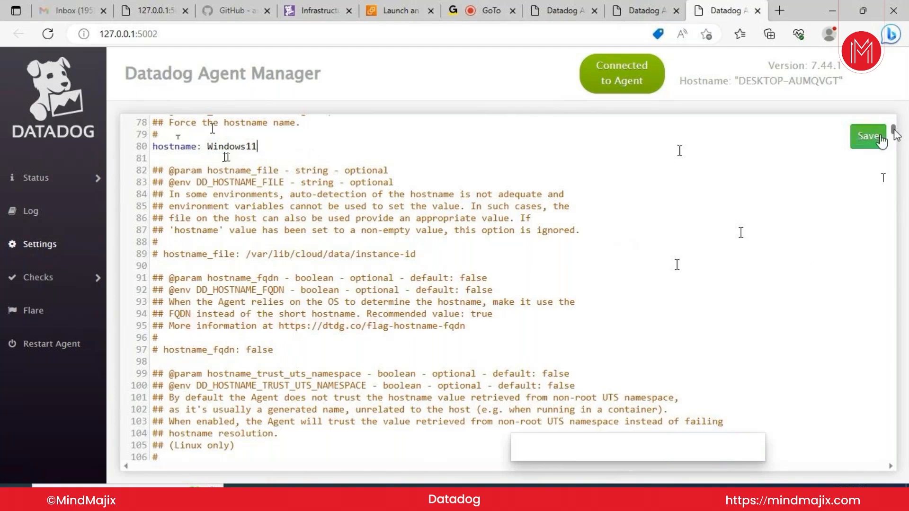
# Save the edited agent configuration and restart the agent from the sidebar
pyautogui.click(863, 142)
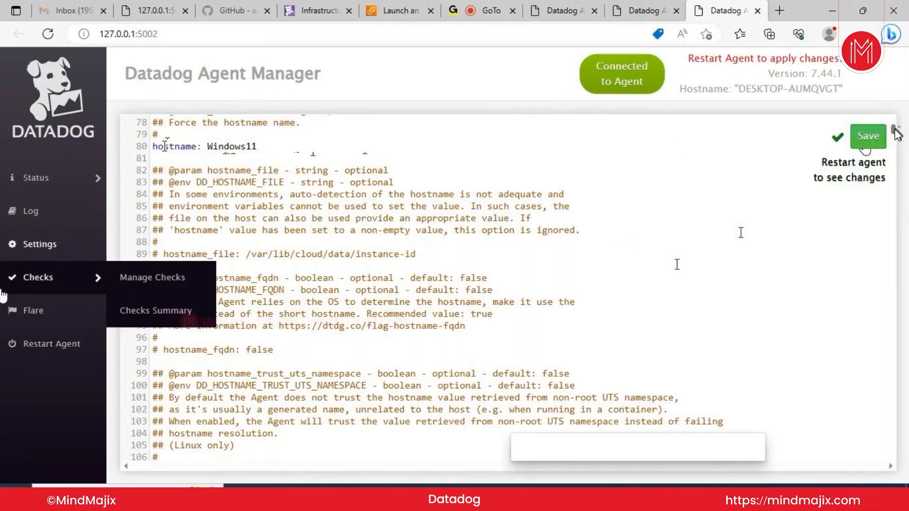
pyautogui.click(59, 342)
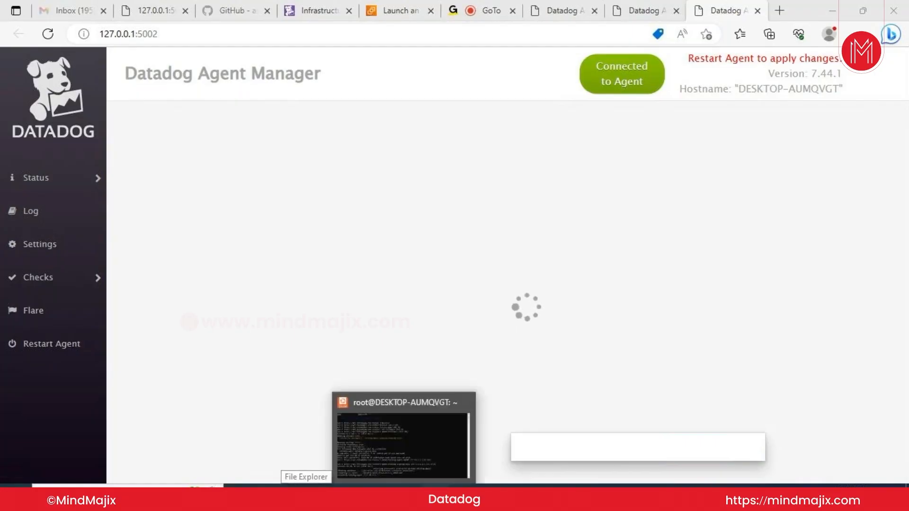
# Review the Datadog Process Agent, System Probe and Trace Agent services, then minimize Services
pyautogui.moveTo(435, 485)
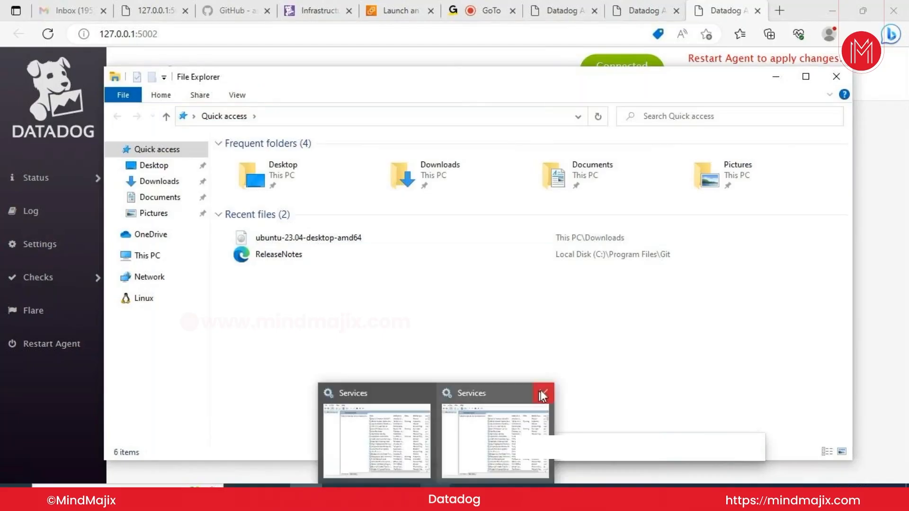
pyautogui.moveTo(544, 392)
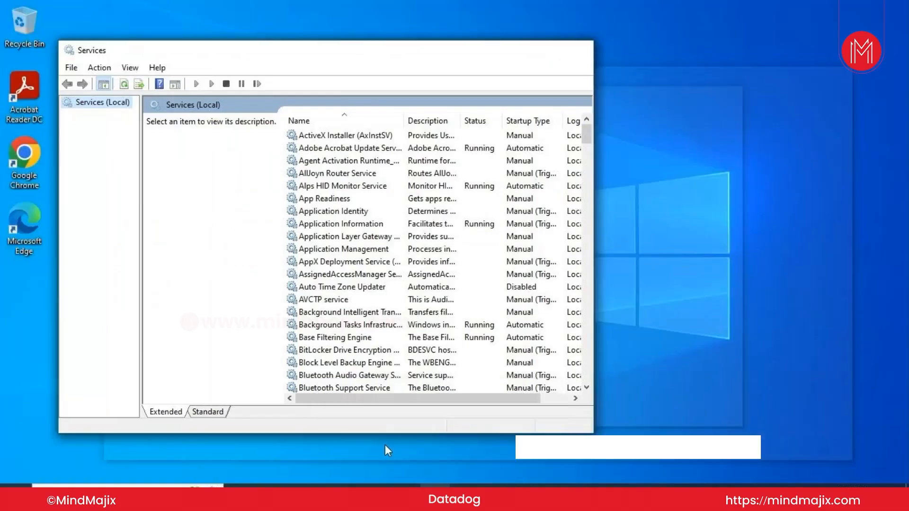
pyautogui.click(385, 445)
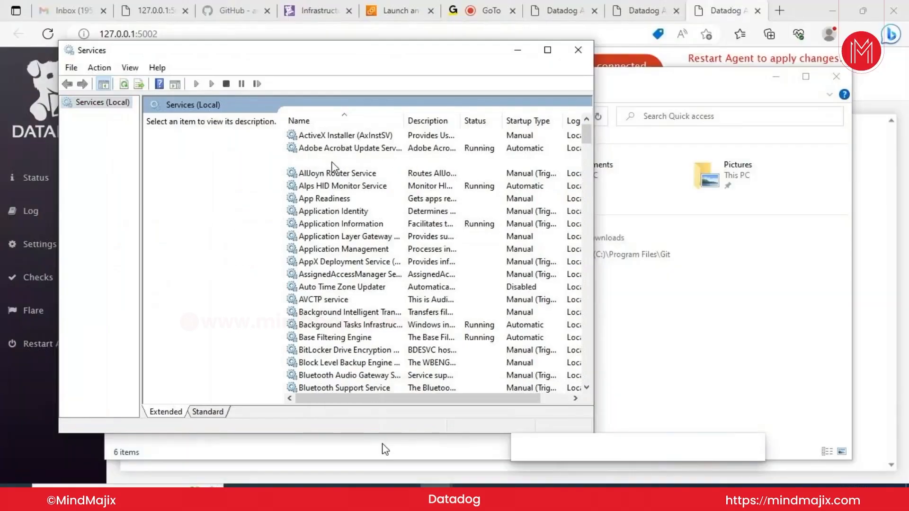
pyautogui.press('d')
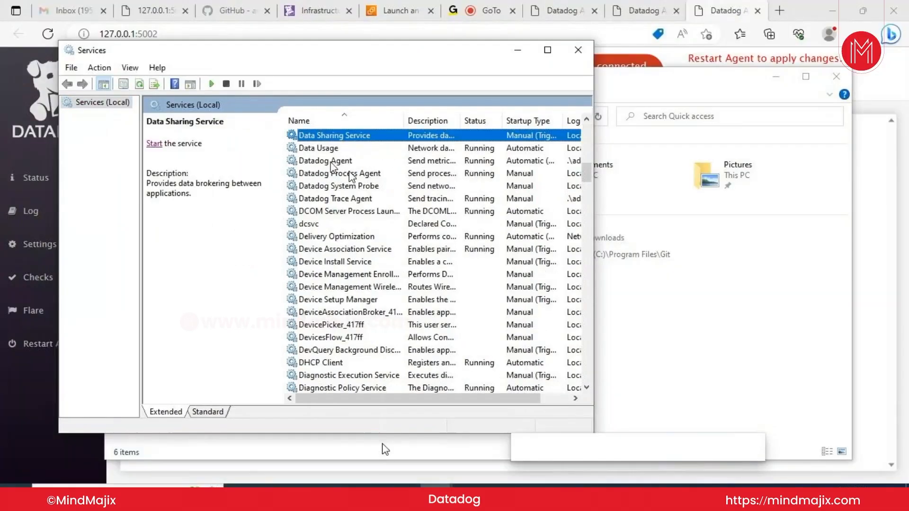
pyautogui.click(350, 174)
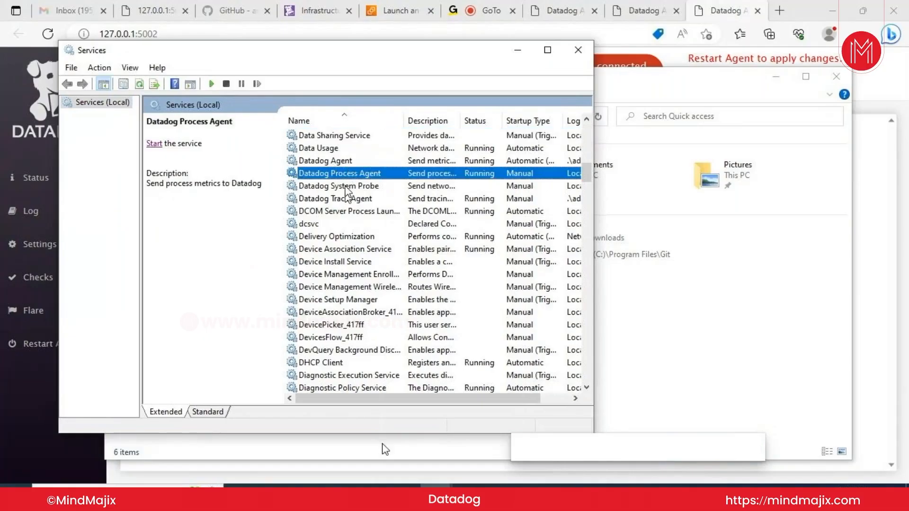
pyautogui.click(345, 188)
pyautogui.click(345, 196)
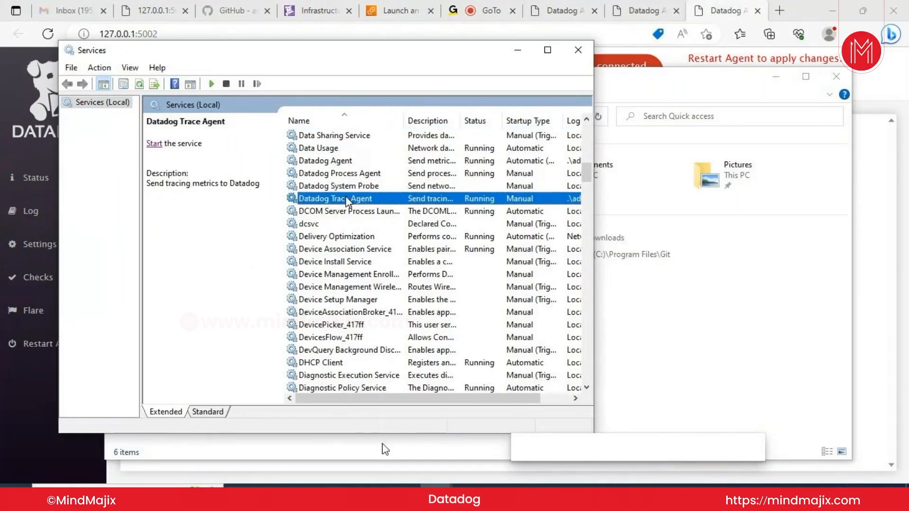
pyautogui.click(519, 54)
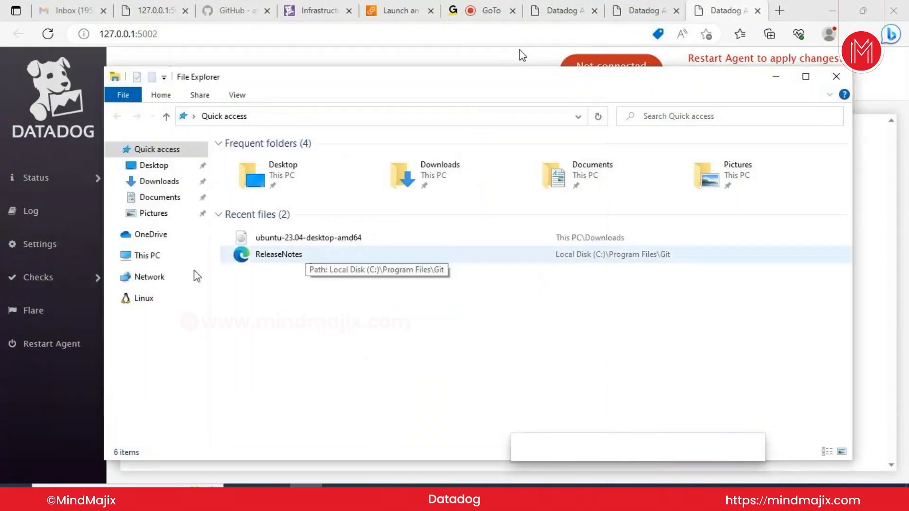
# Browse to Local Disk (C:) and turn on Hidden items in the View options
pyautogui.click(152, 258)
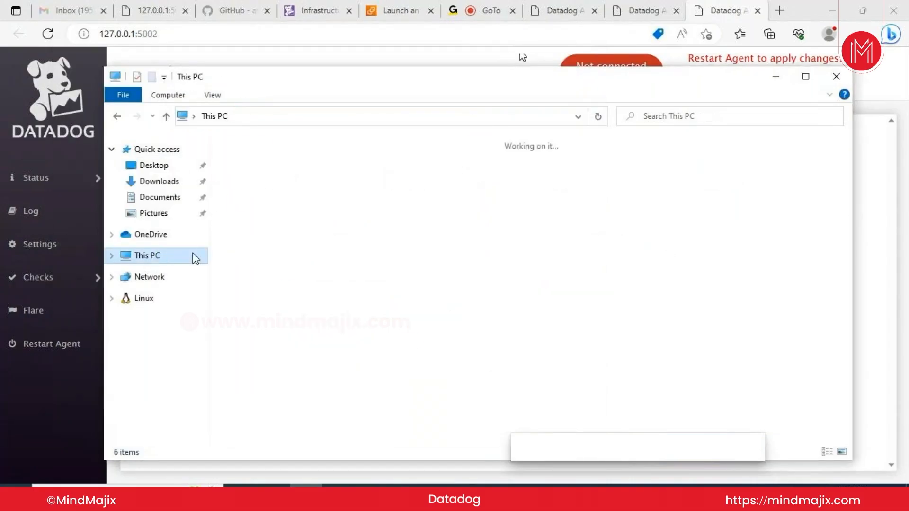
pyautogui.doubleClick(310, 305)
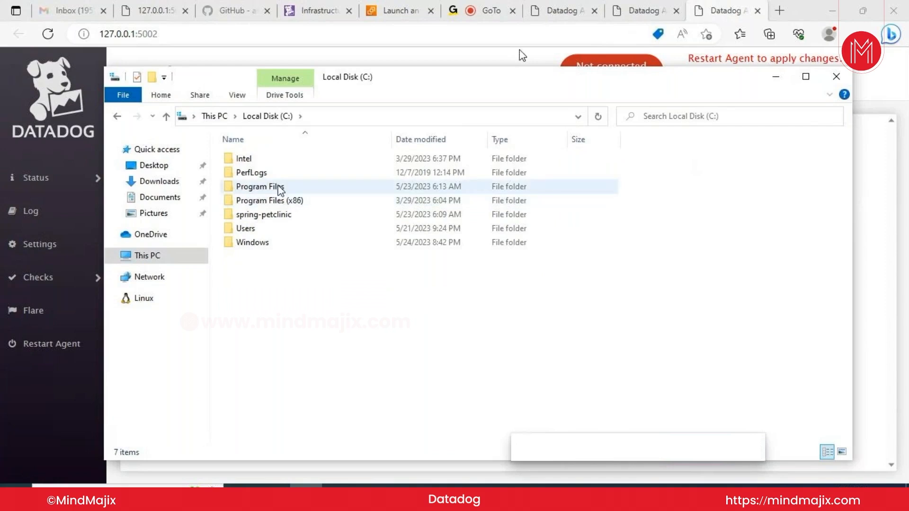
pyautogui.doubleClick(278, 186)
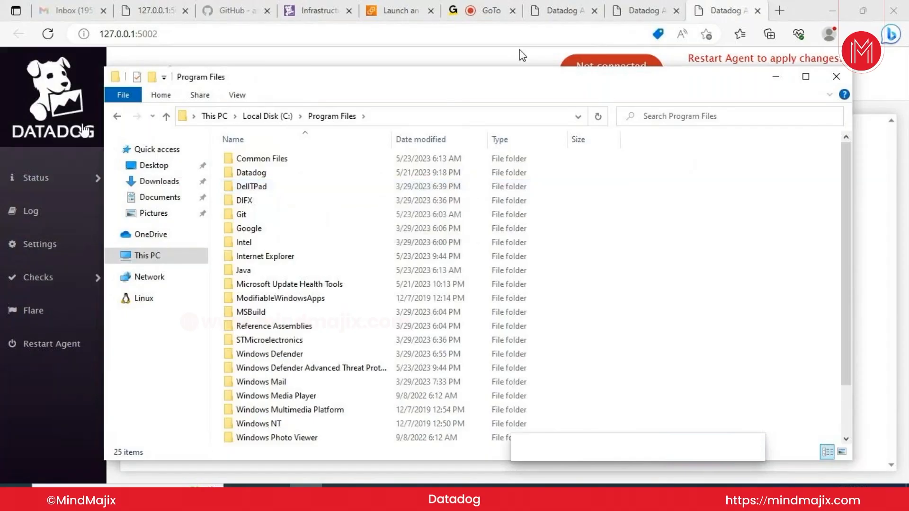
pyautogui.click(117, 117)
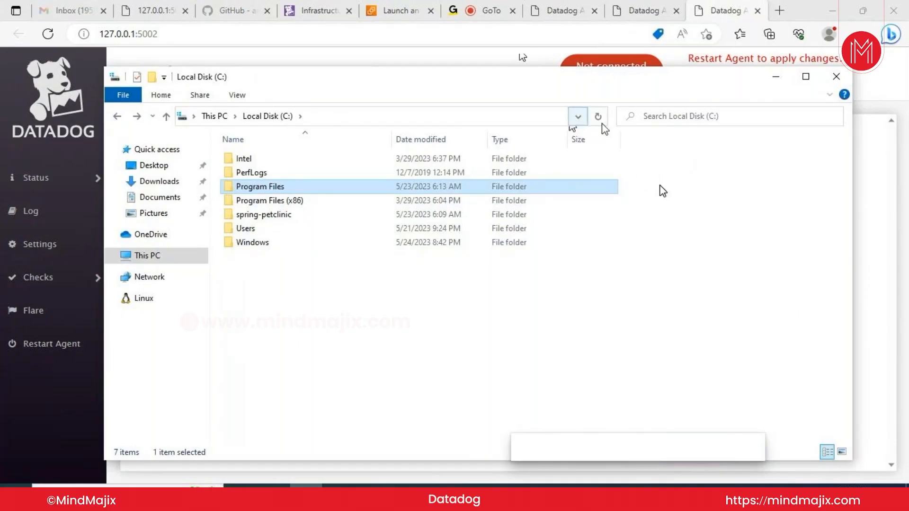
pyautogui.click(579, 116)
pyautogui.click(239, 95)
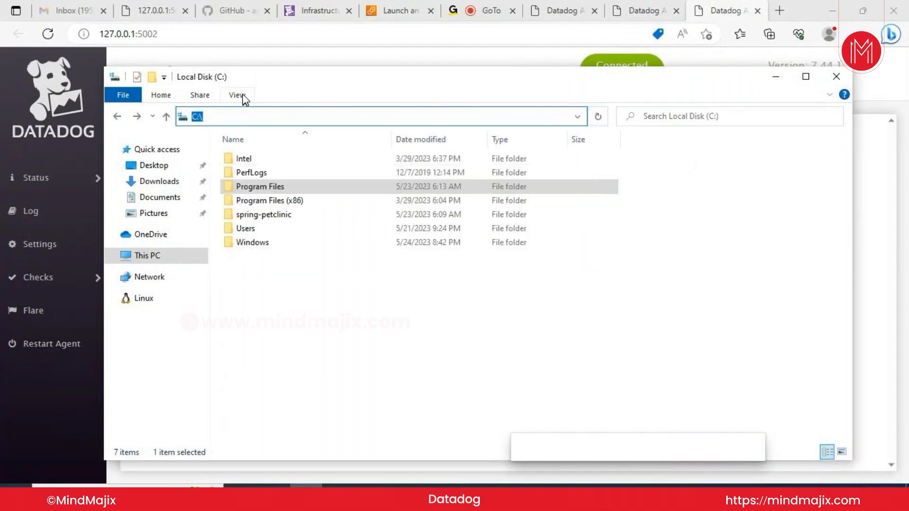
pyautogui.click(237, 95)
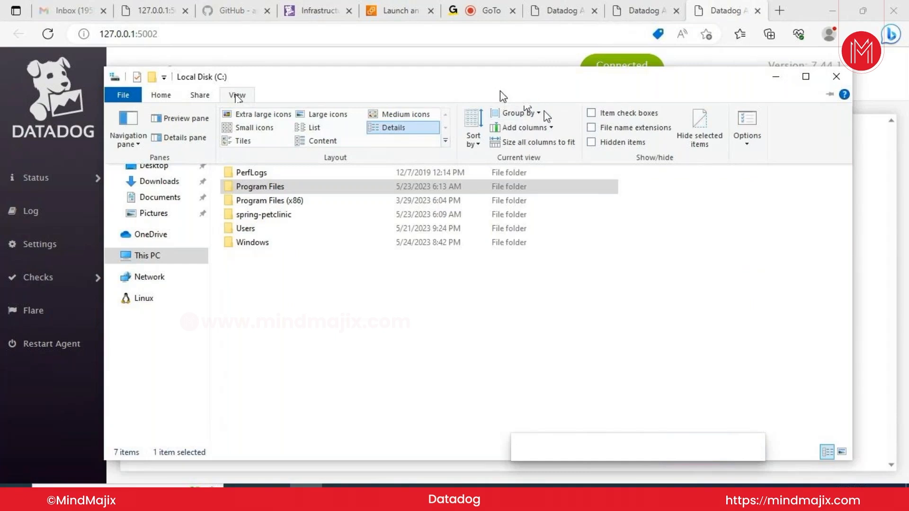
pyautogui.click(591, 142)
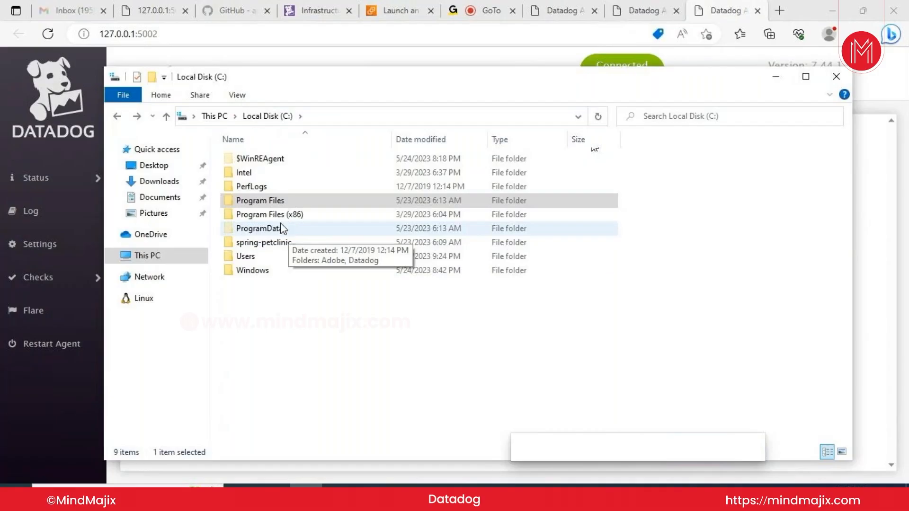
# Open ProgramData > Datadog, granting permanent folder access when prompted
pyautogui.click(282, 229)
pyautogui.doubleClick(282, 229)
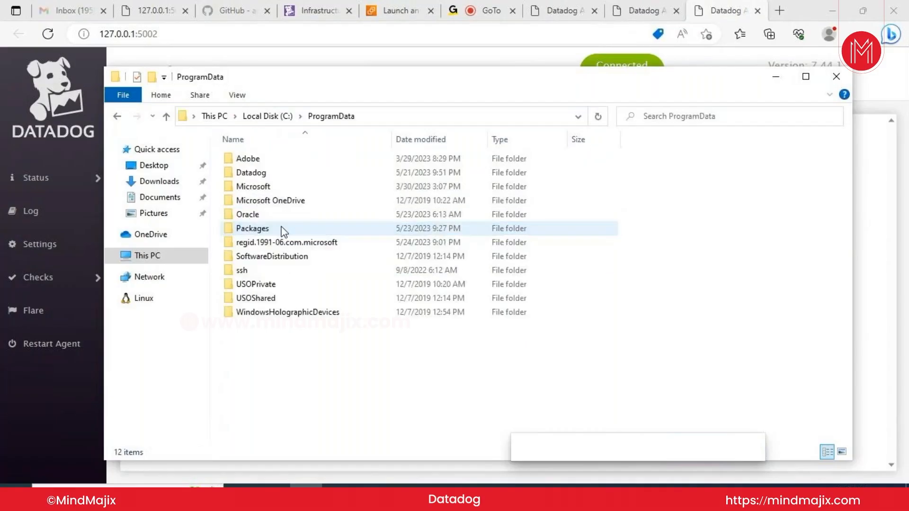
pyautogui.click(273, 173)
pyautogui.doubleClick(271, 171)
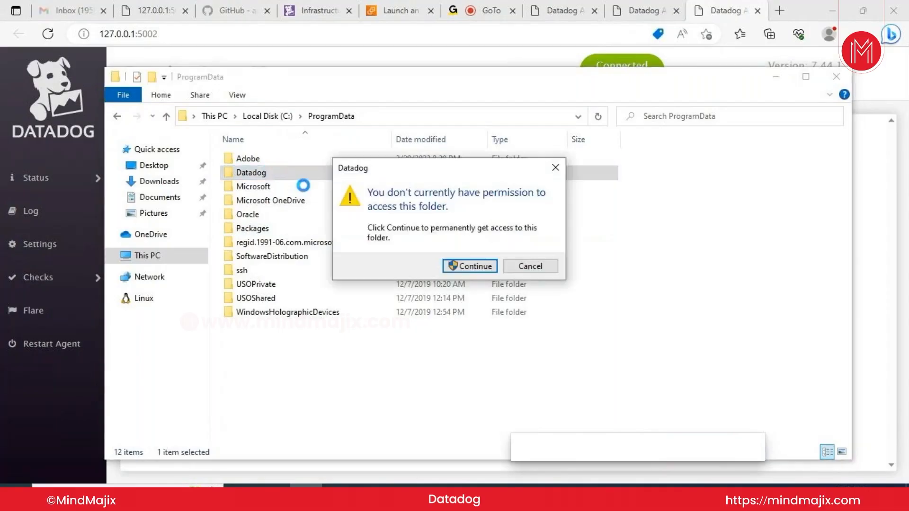
pyautogui.click(469, 259)
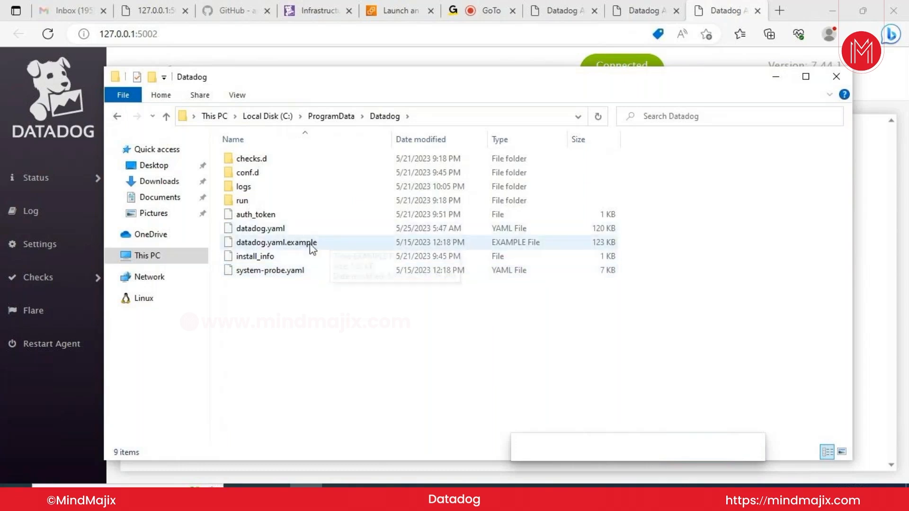
# Attempt to open datadog.yaml directly, then dismiss the folder's context menu
pyautogui.doubleClick(291, 227)
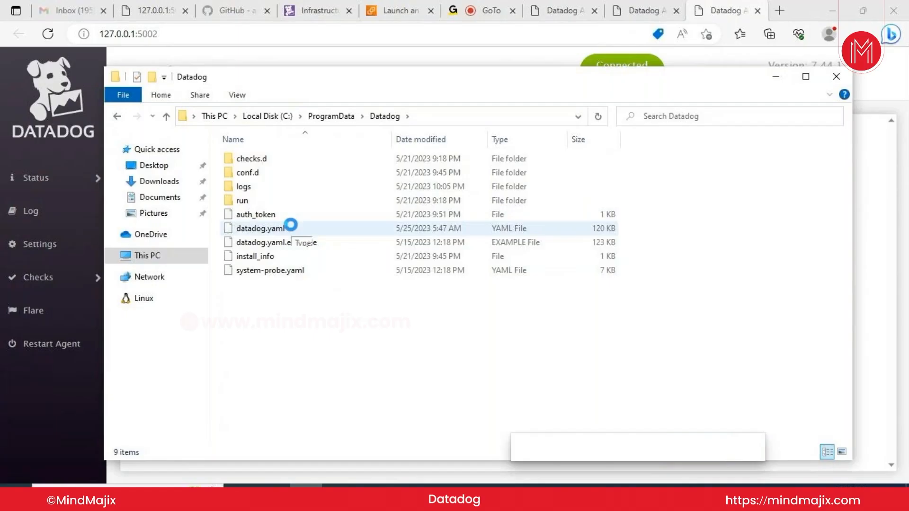
pyautogui.rightClick(291, 225)
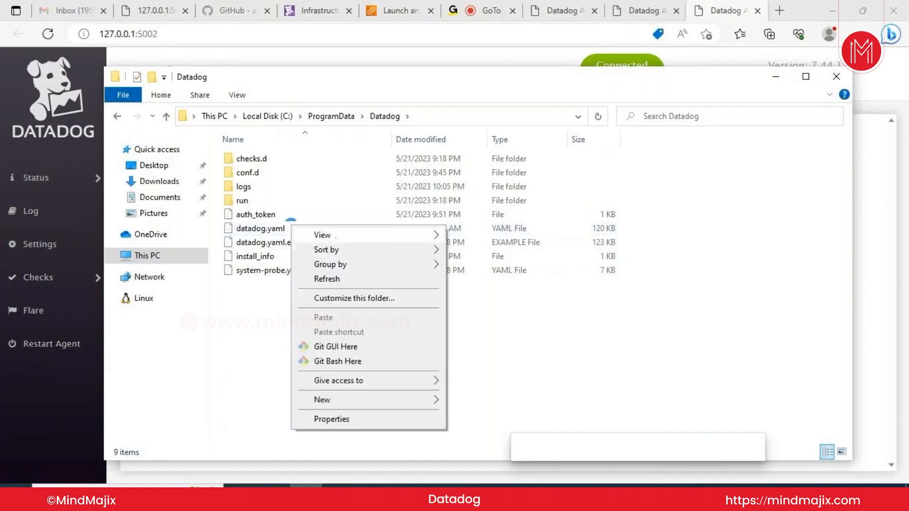
pyautogui.moveTo(341, 272)
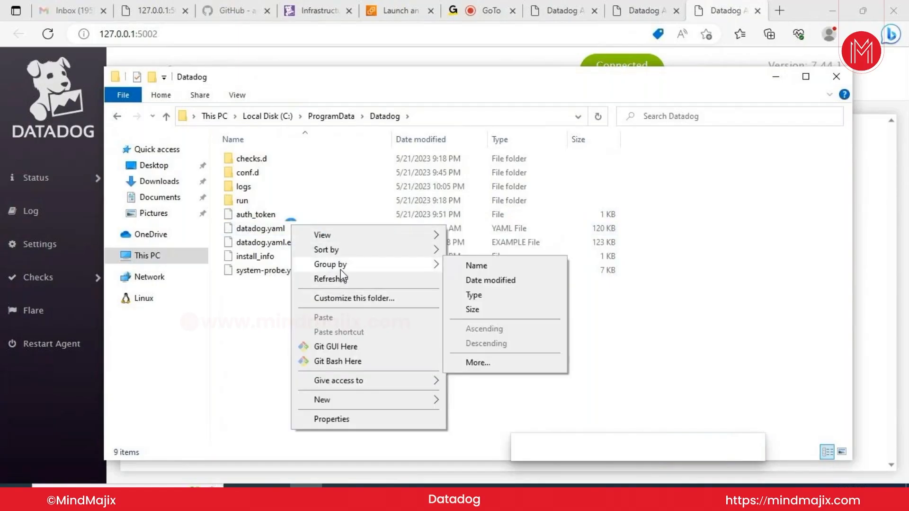
pyautogui.moveTo(339, 234)
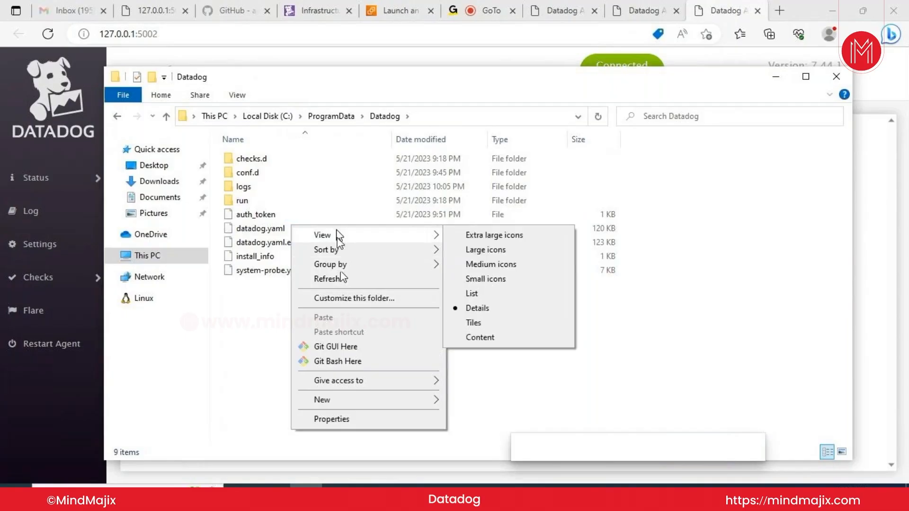
pyautogui.click(241, 346)
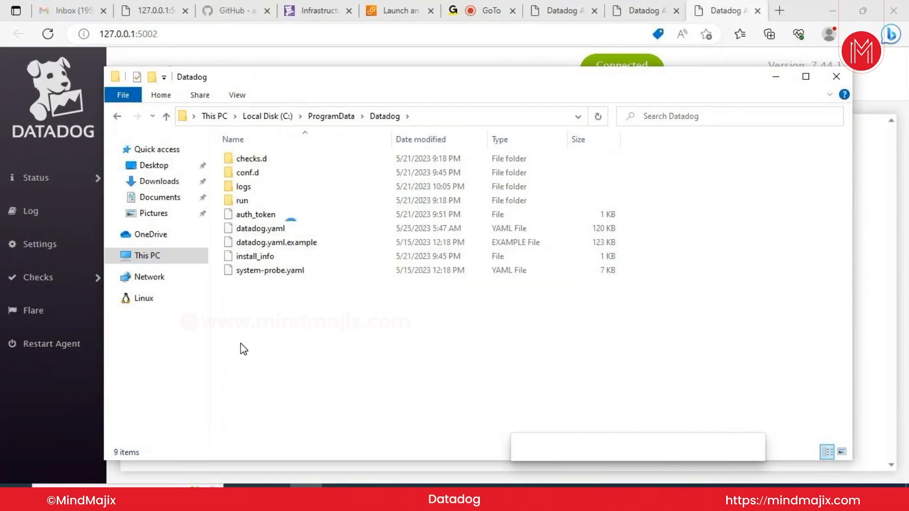
# Open datadog.yaml with Notepad via Open with, then dismiss the permission-denied error
pyautogui.click(267, 229)
pyautogui.rightClick(267, 229)
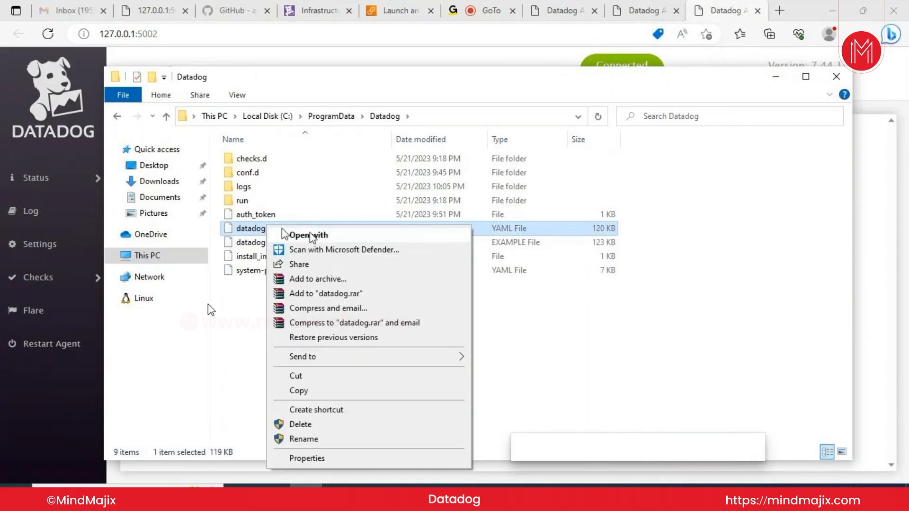
pyautogui.click(310, 236)
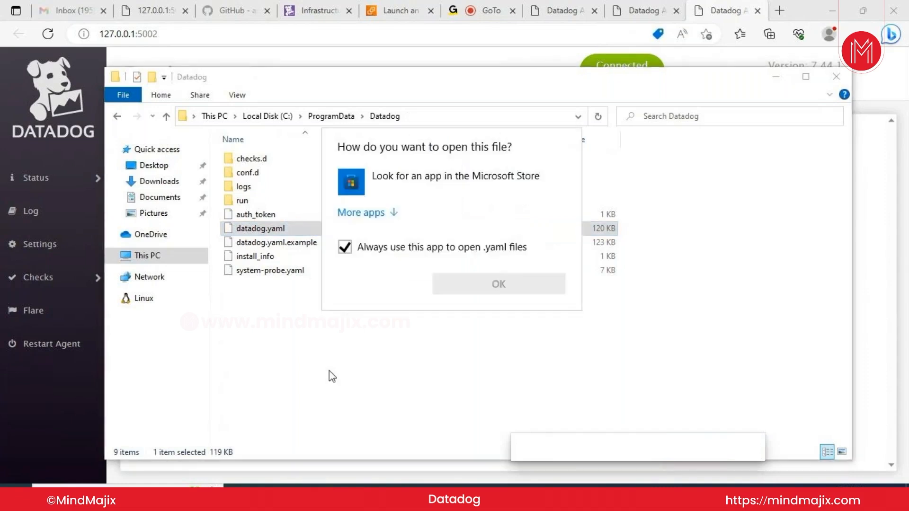
pyautogui.click(374, 217)
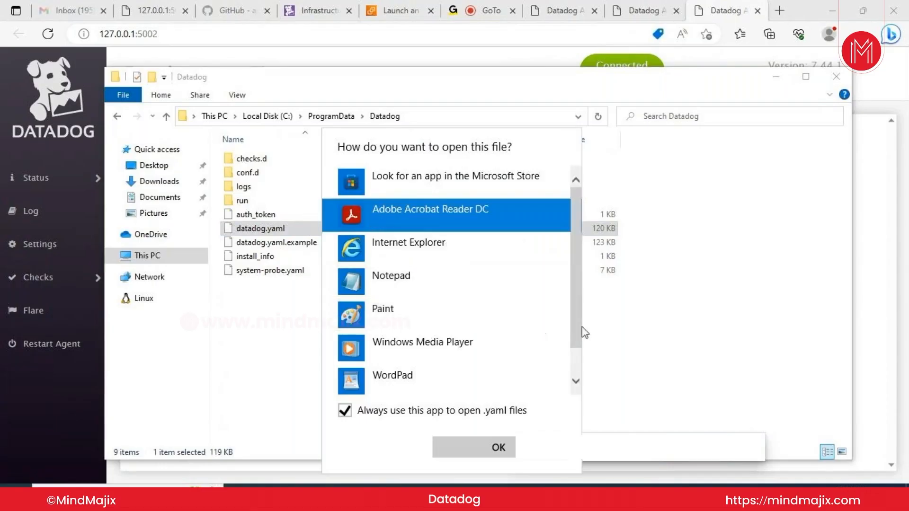
pyautogui.moveTo(576, 332); pyautogui.dragTo(578, 363)
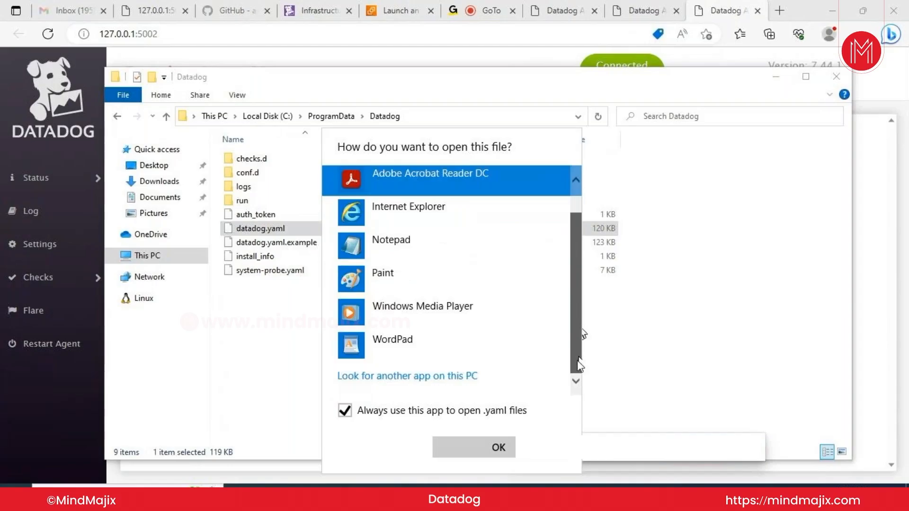
pyautogui.scroll(2, 567, 337)
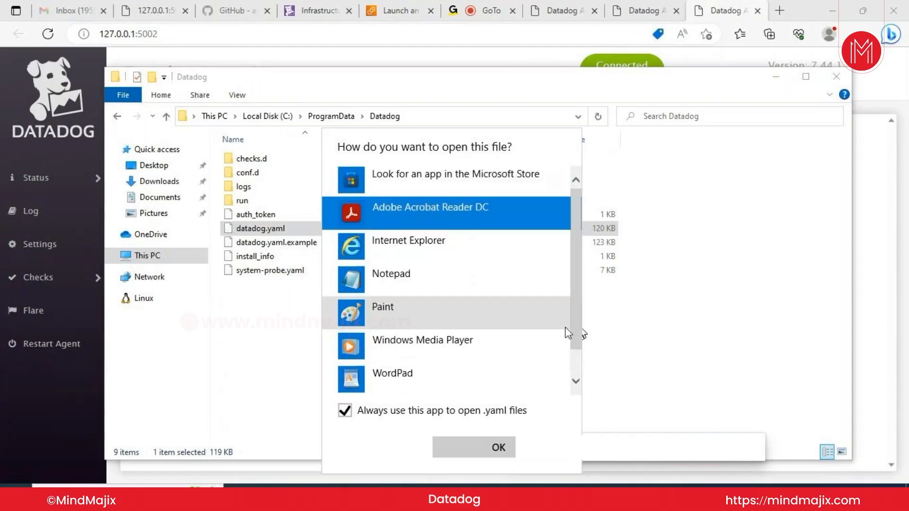
pyautogui.click(435, 270)
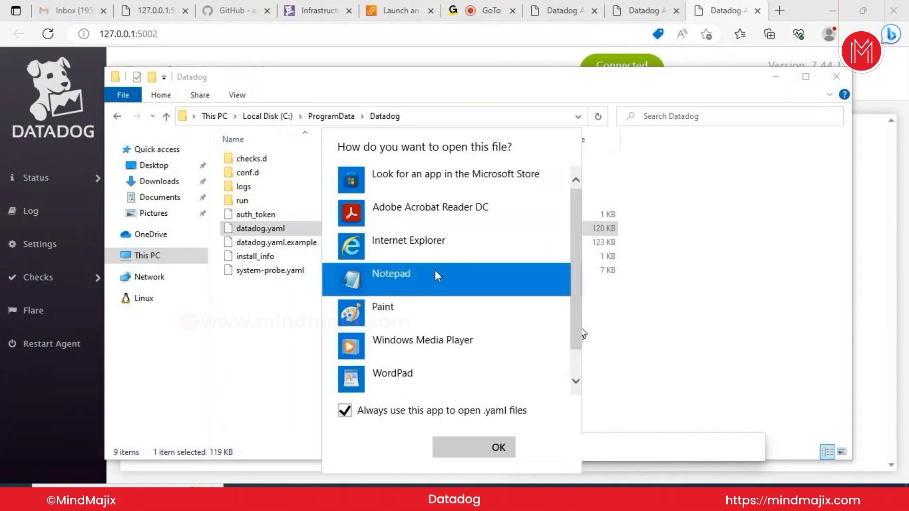
pyautogui.click(469, 452)
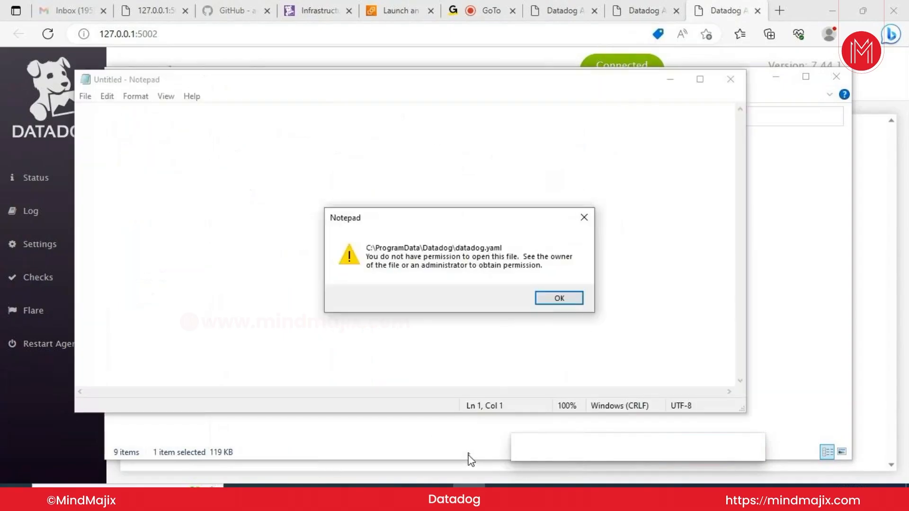
pyautogui.click(555, 300)
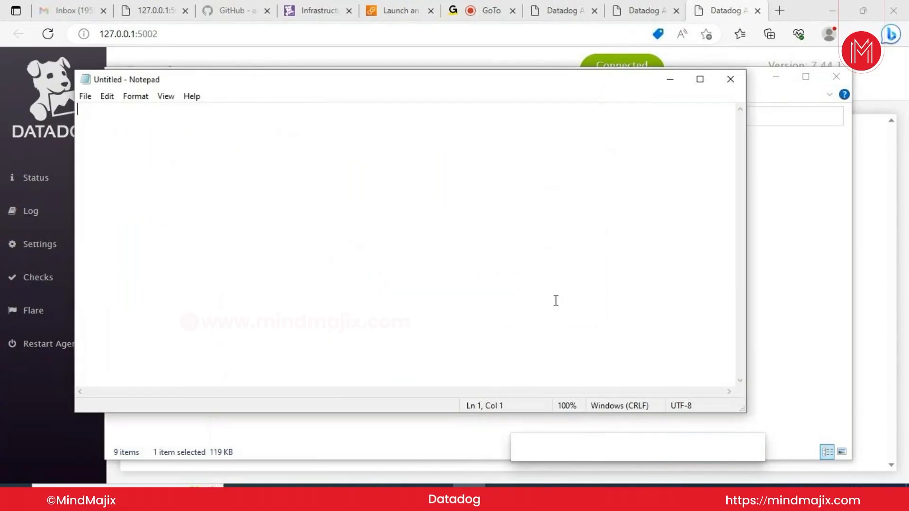
# Close the empty Notepad and relaunch Notepad as administrator from Start search 'not'
pyautogui.click(730, 79)
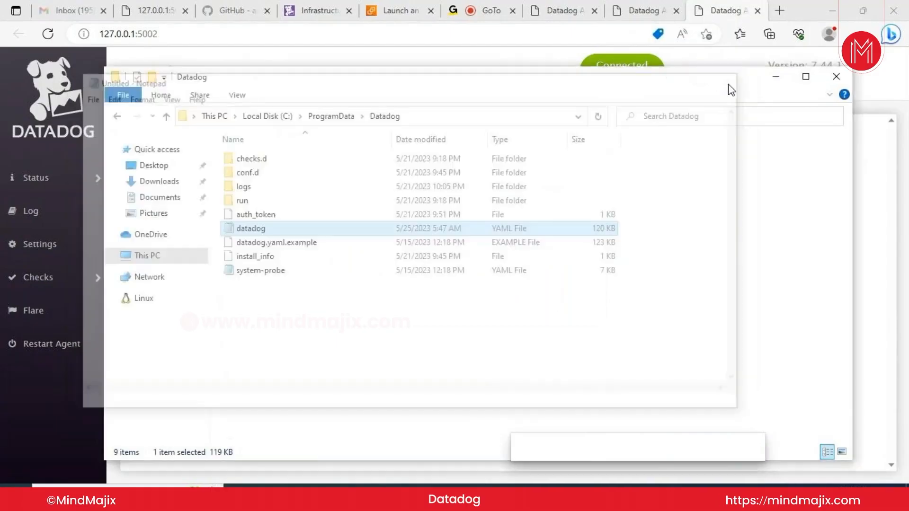
pyautogui.click(115, 484)
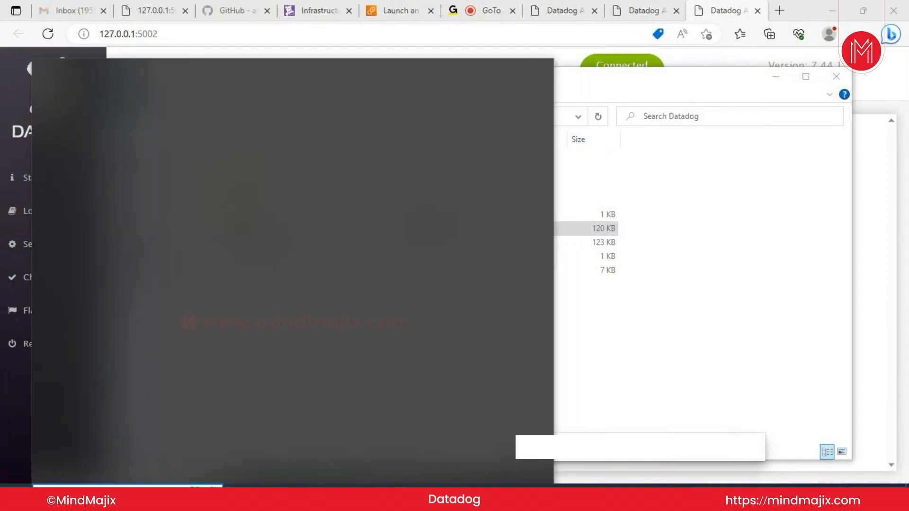
pyautogui.write('not')
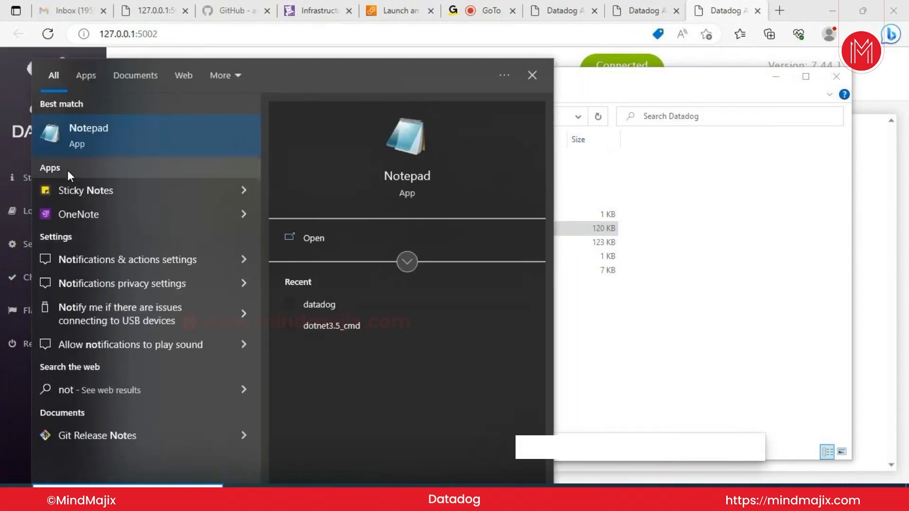
pyautogui.rightClick(231, 138)
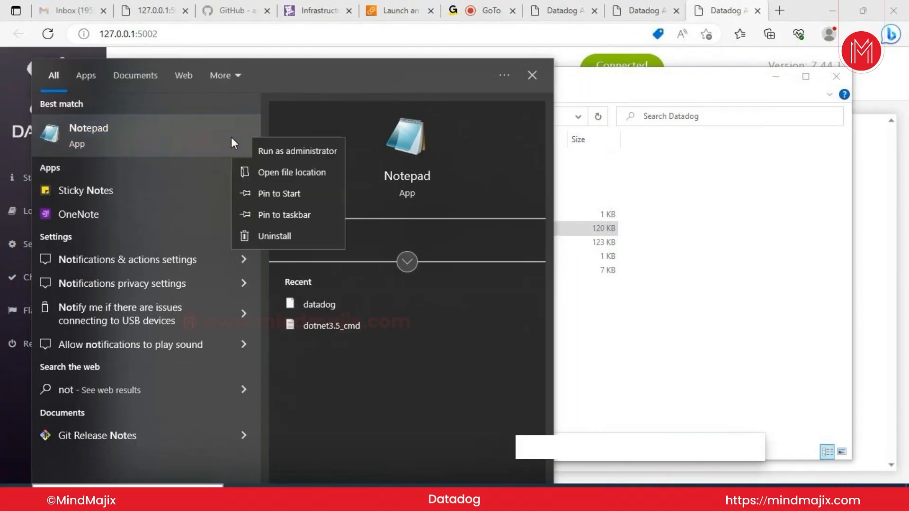
pyautogui.click(266, 152)
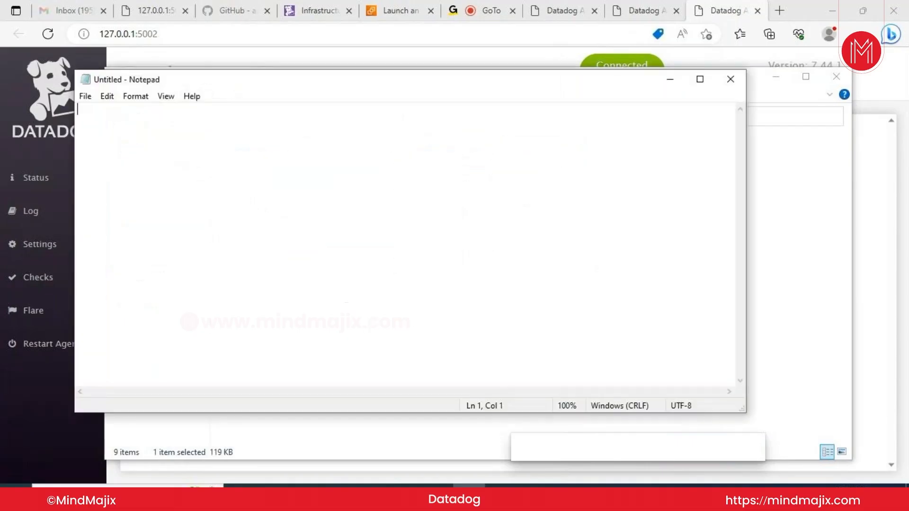
# In Notepad's Open dialog, browse to C:\ProgramData\Datadog with the filter set to All Files
pyautogui.click(86, 97)
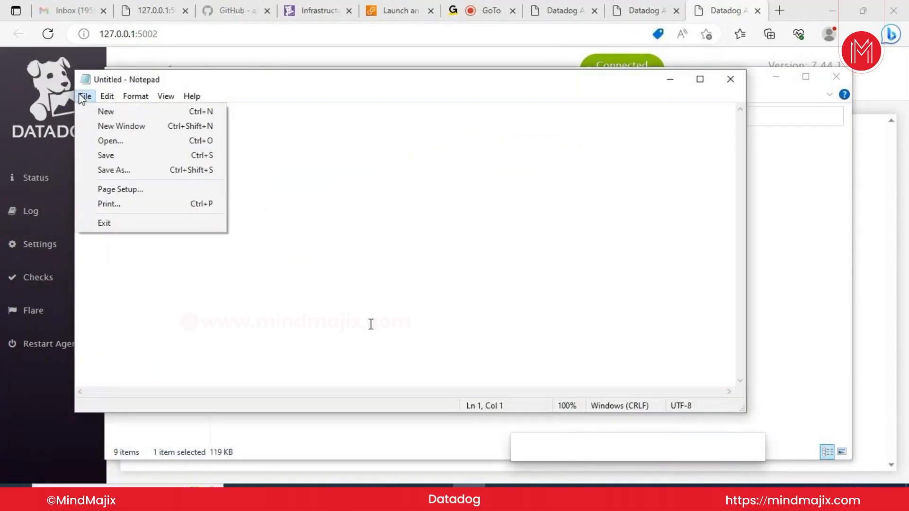
pyautogui.click(109, 144)
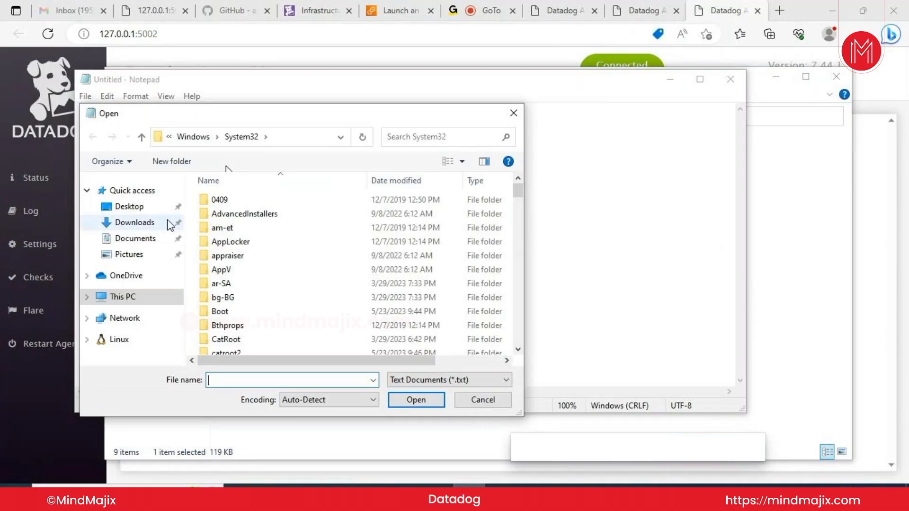
pyautogui.click(130, 299)
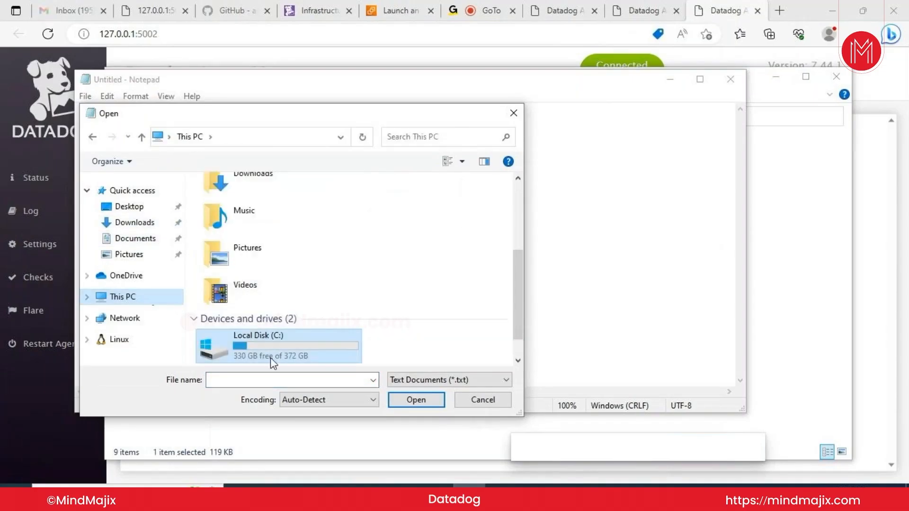
pyautogui.doubleClick(272, 354)
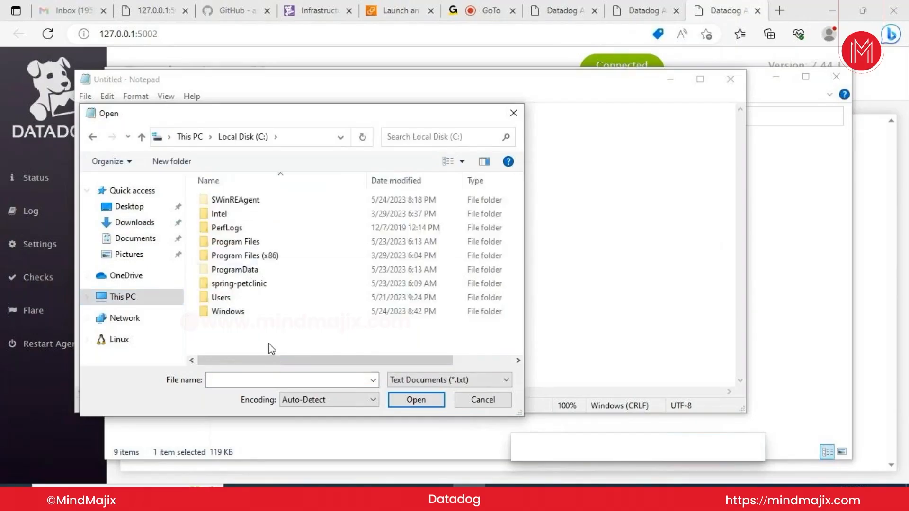
pyautogui.doubleClick(254, 270)
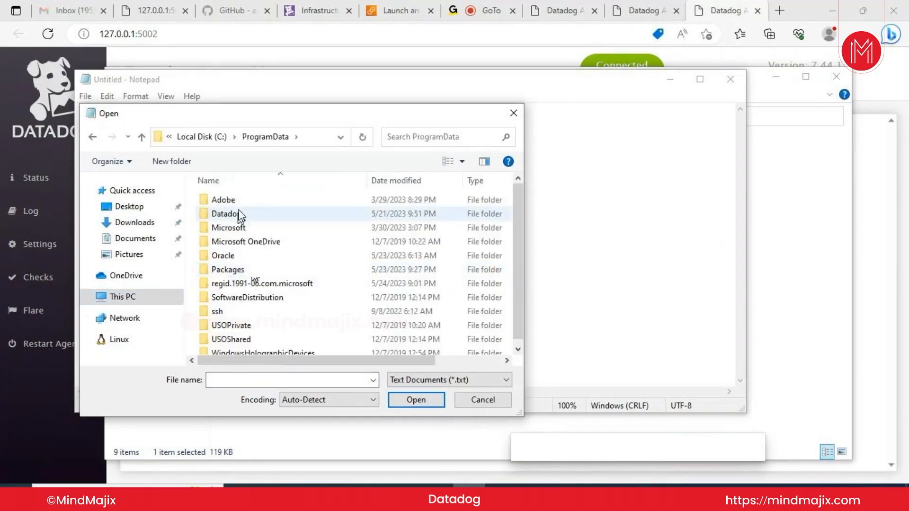
pyautogui.doubleClick(241, 215)
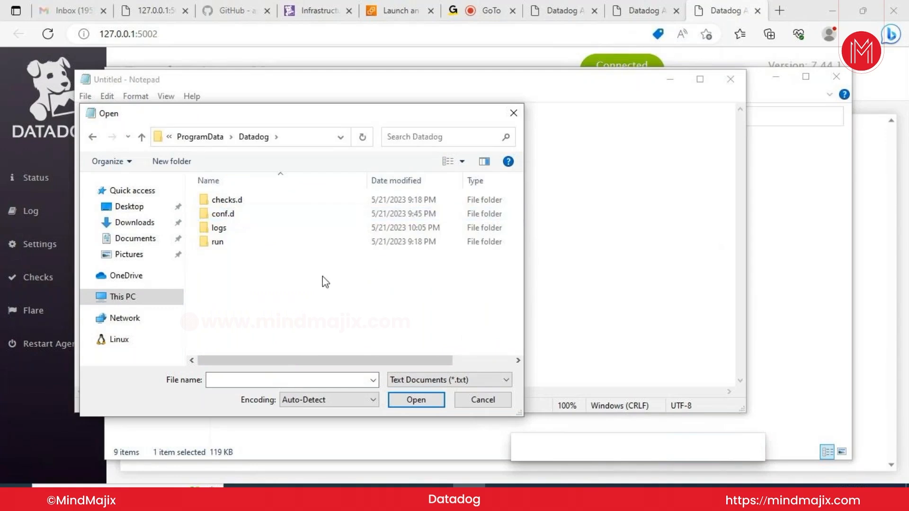
pyautogui.click(503, 383)
pyautogui.click(492, 403)
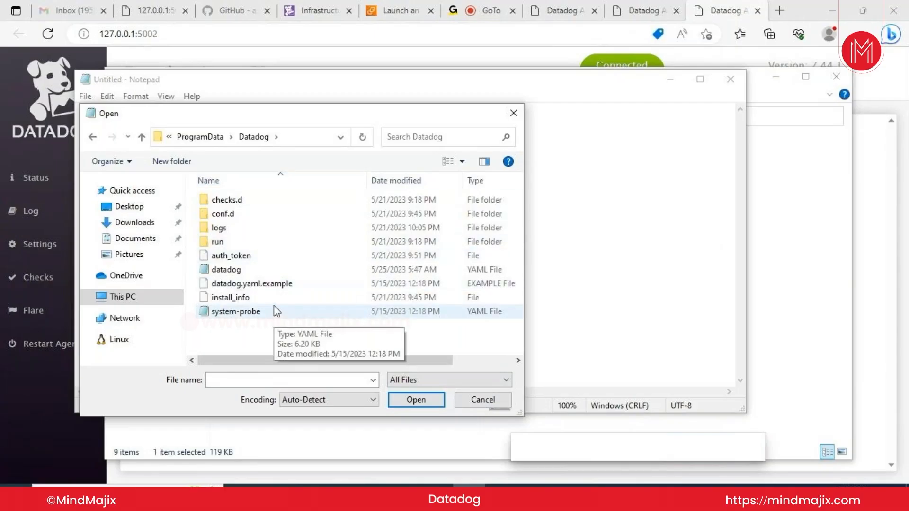
# Open datadog.yaml and locate the active 'hostname: Windows11' line
pyautogui.doubleClick(277, 269)
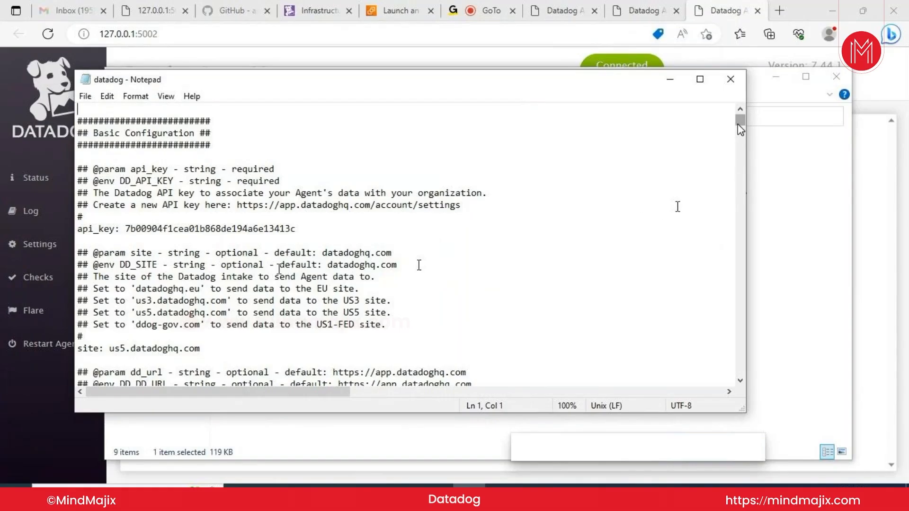
pyautogui.moveTo(740, 129); pyautogui.dragTo(740, 135)
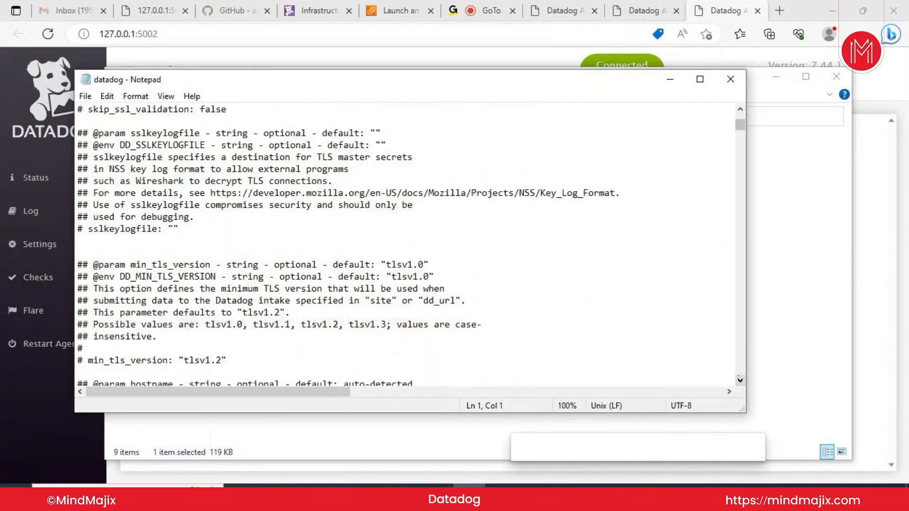
pyautogui.scroll(-7, 741, 377)
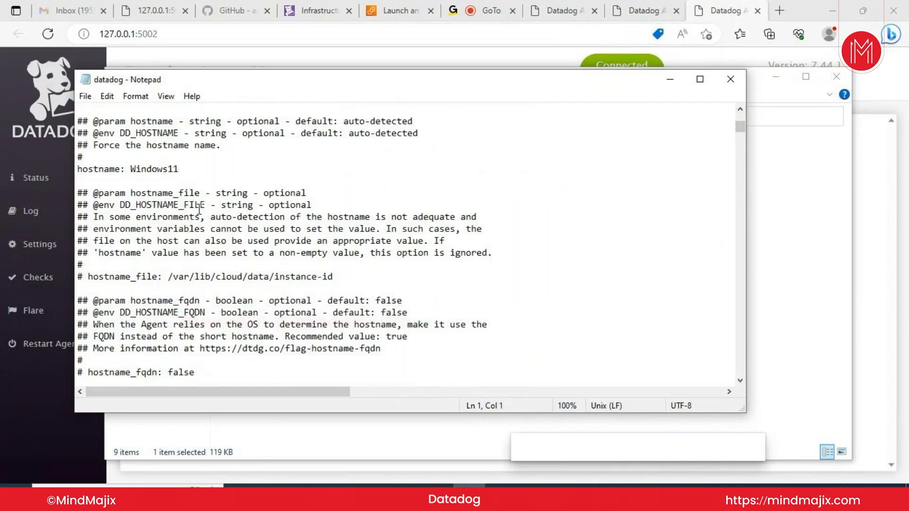
pyautogui.click(183, 170)
pyautogui.click(321, 13)
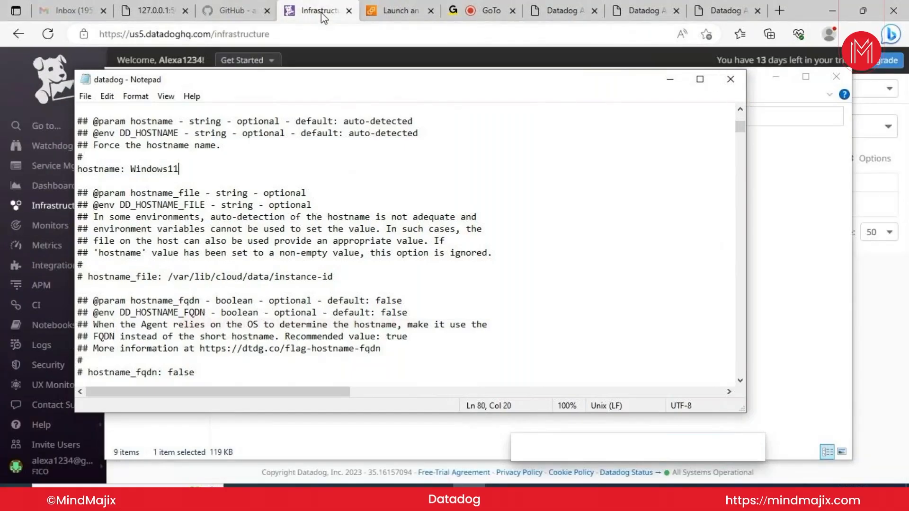
# Minimize Notepad and File Explorer, then refresh the Infrastructure List to show Windows11 and DESKTOP-AUMQVGT active
pyautogui.click(668, 82)
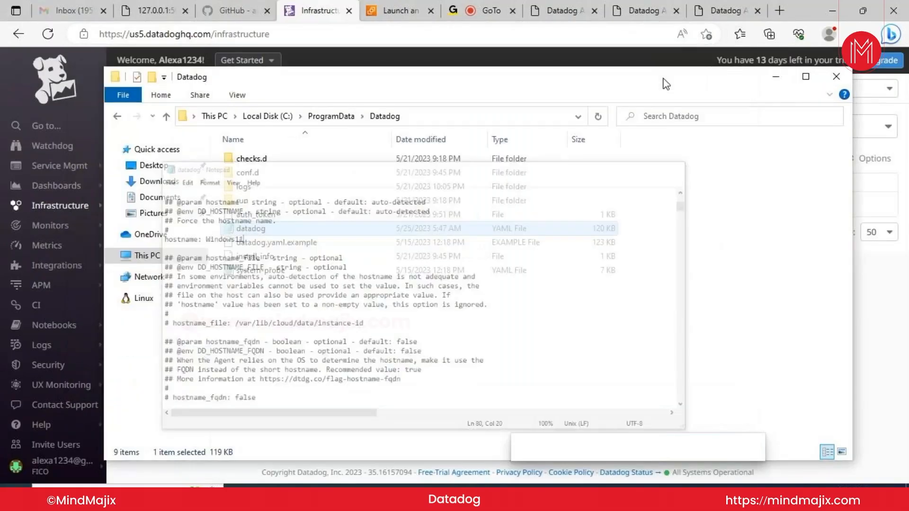
pyautogui.click(775, 77)
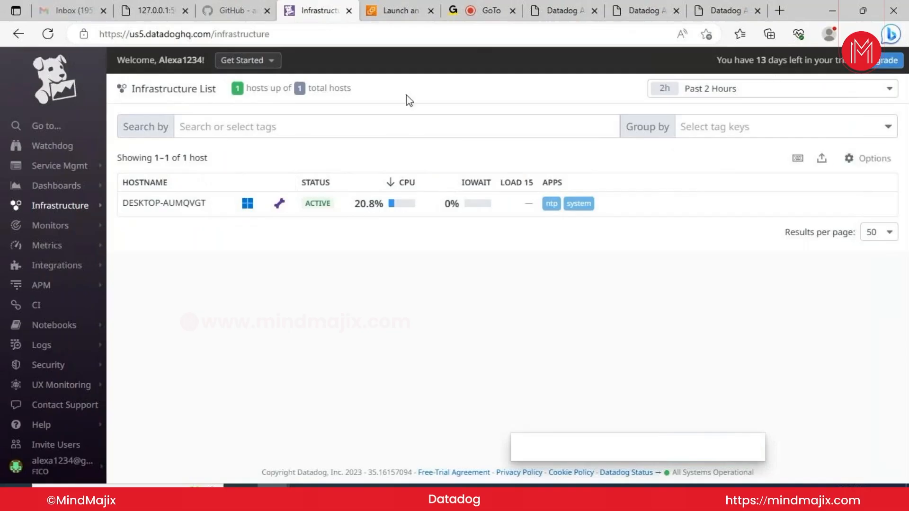
pyautogui.moveTo(103, 100)
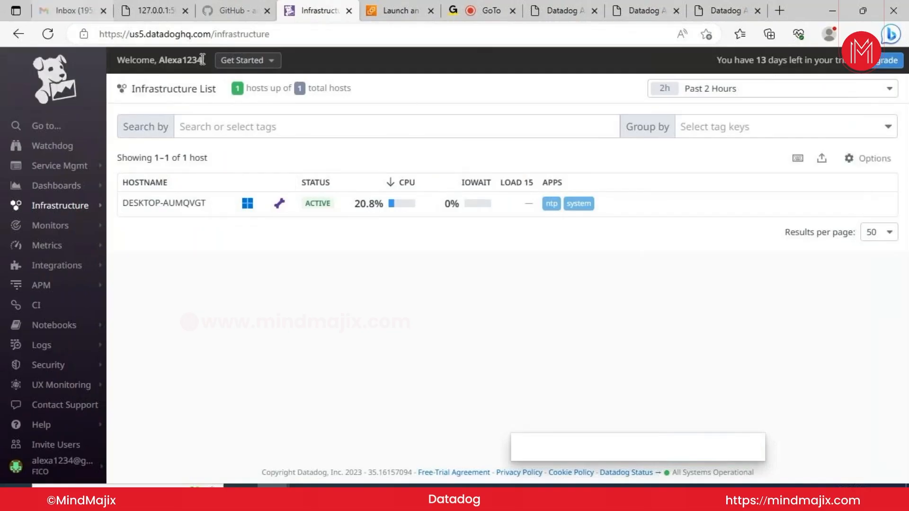
pyautogui.click(49, 38)
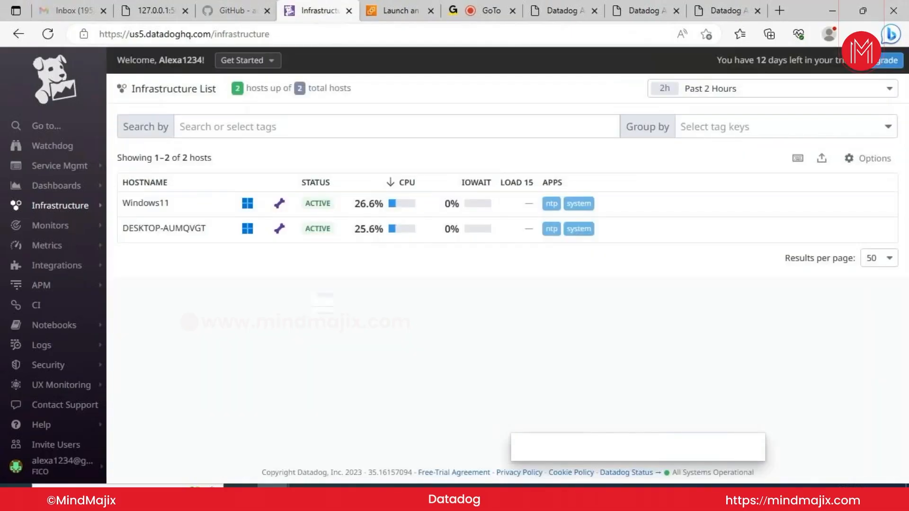
pyautogui.moveTo(303, 277); pyautogui.dragTo(208, 218)
pyautogui.click(230, 250)
# Nudge the Ubuntu install terminal, minimize it, restore it once, then minimize it again
pyautogui.click(404, 495)
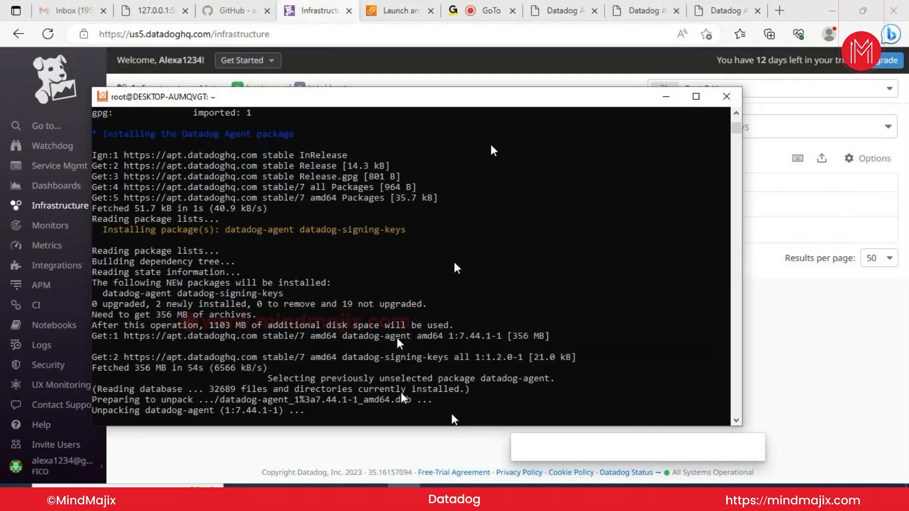
pyautogui.moveTo(490, 94); pyautogui.dragTo(512, 76)
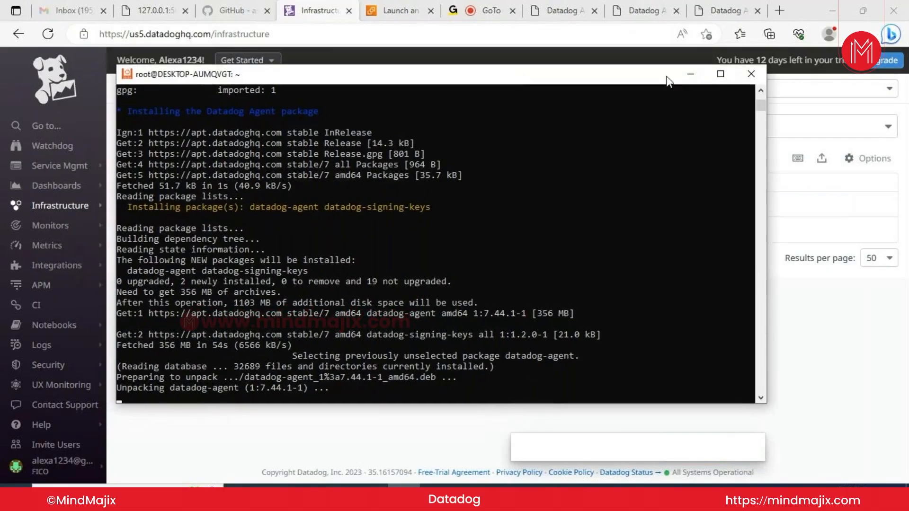
pyautogui.click(692, 75)
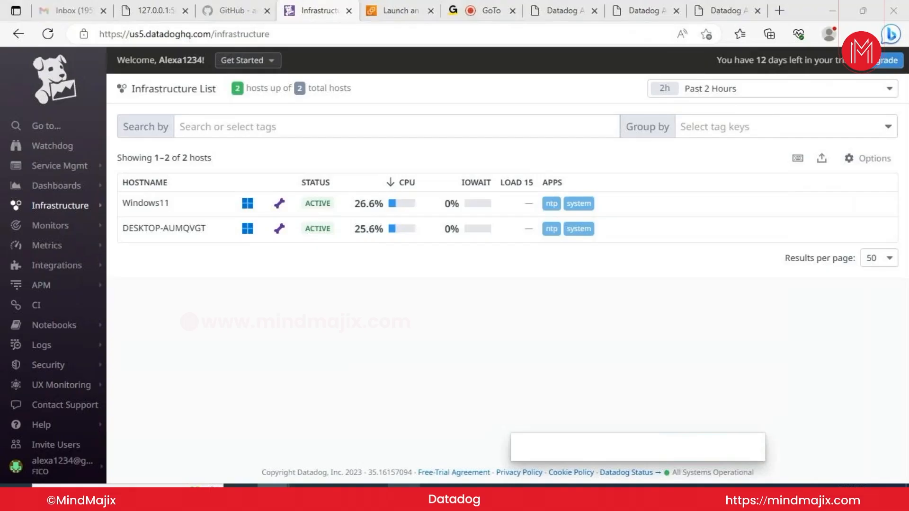
pyautogui.click(404, 496)
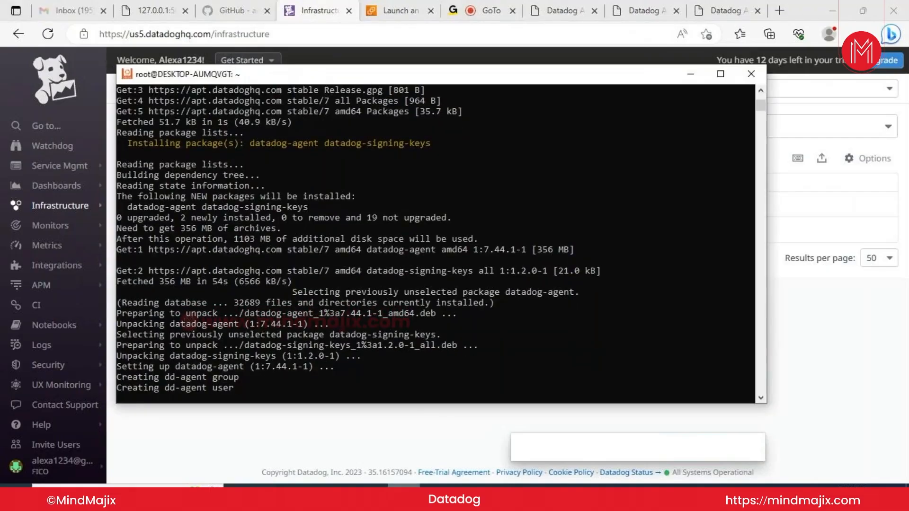
pyautogui.click(425, 431)
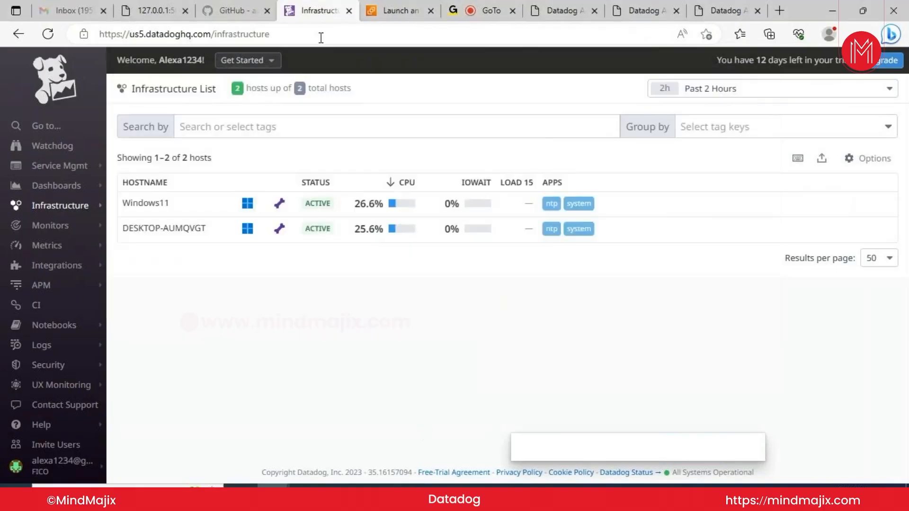
# Bring up File Explorer and browse through This PC into Local Disk (C:)
pyautogui.click(231, 8)
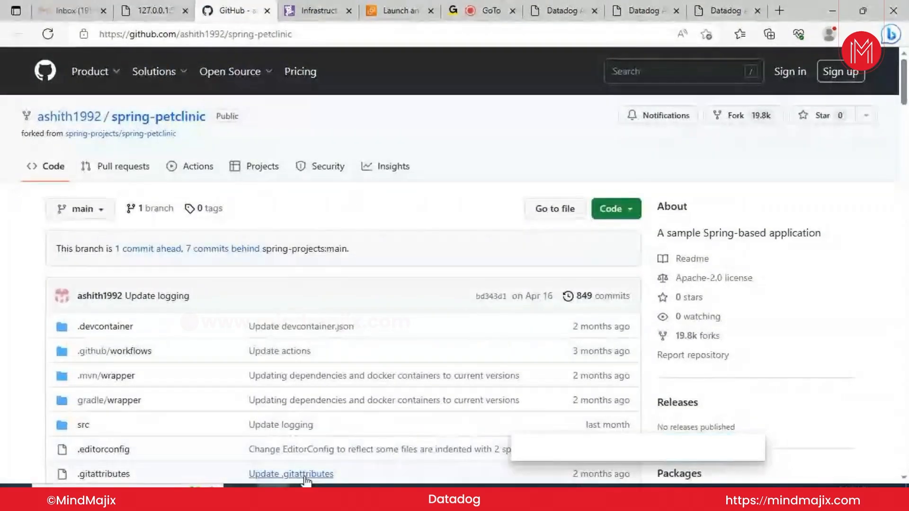
pyautogui.moveTo(305, 495)
pyautogui.click(305, 494)
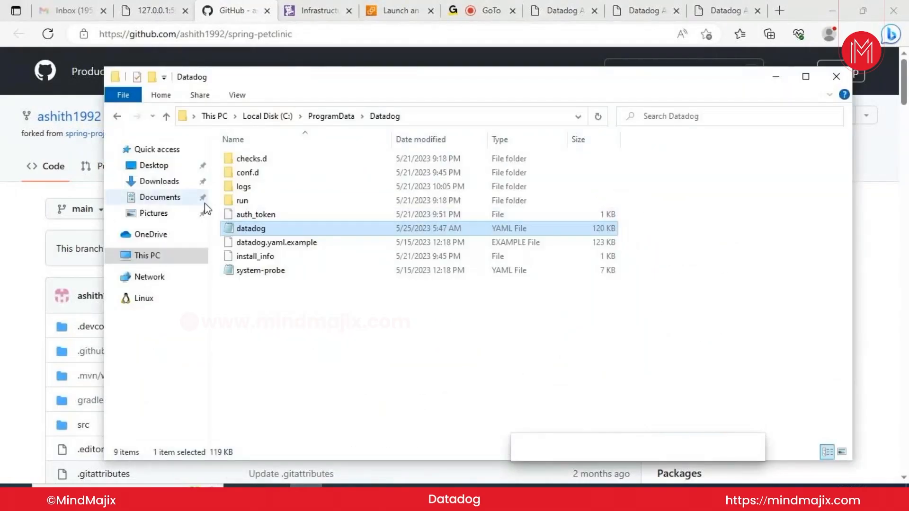
pyautogui.click(164, 251)
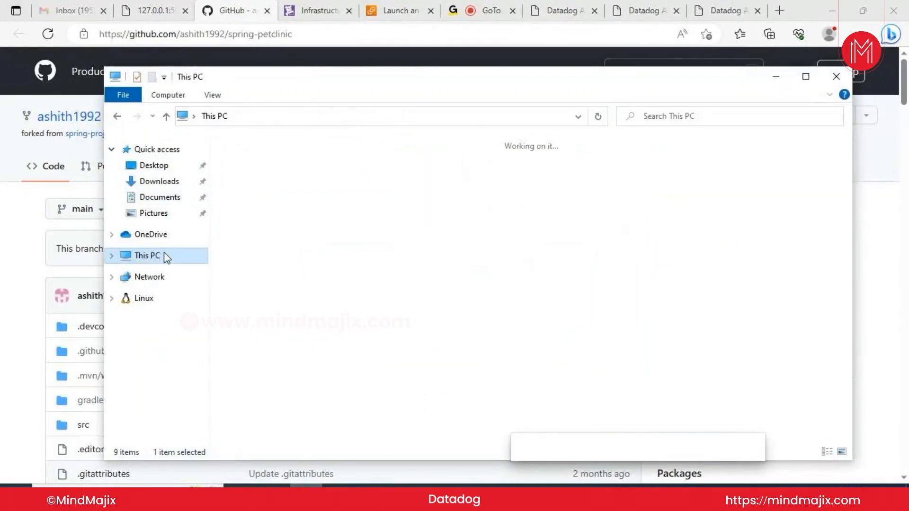
pyautogui.click(289, 303)
pyautogui.doubleClick(292, 303)
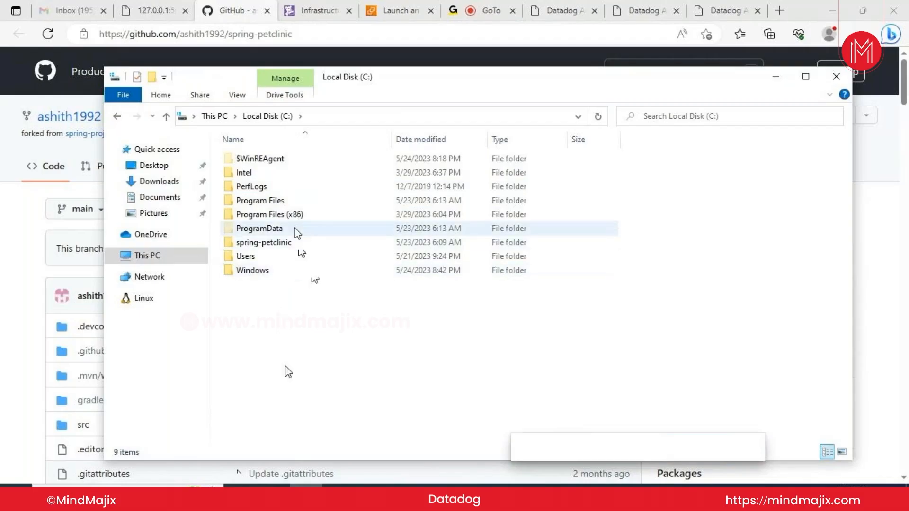
# Open the C:\spring-petclinic folder and bring up its folder context menu
pyautogui.moveTo(287, 246)
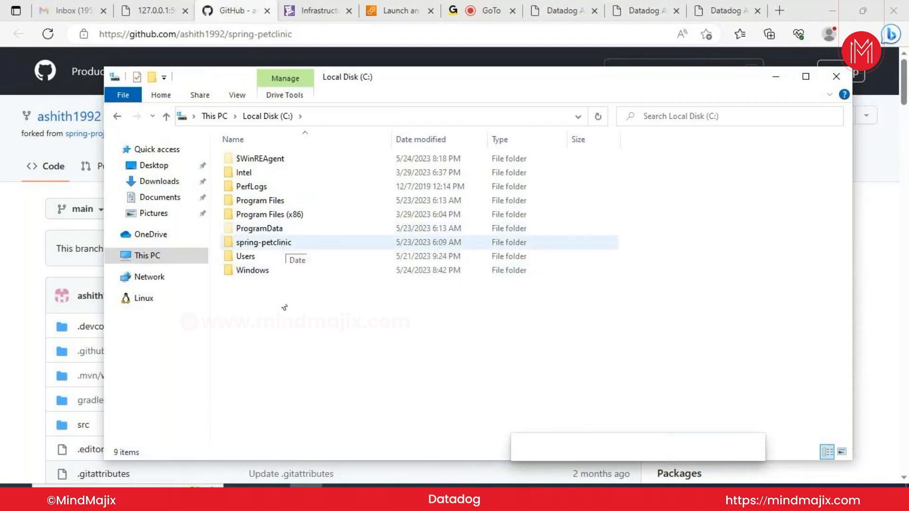
pyautogui.click(288, 246)
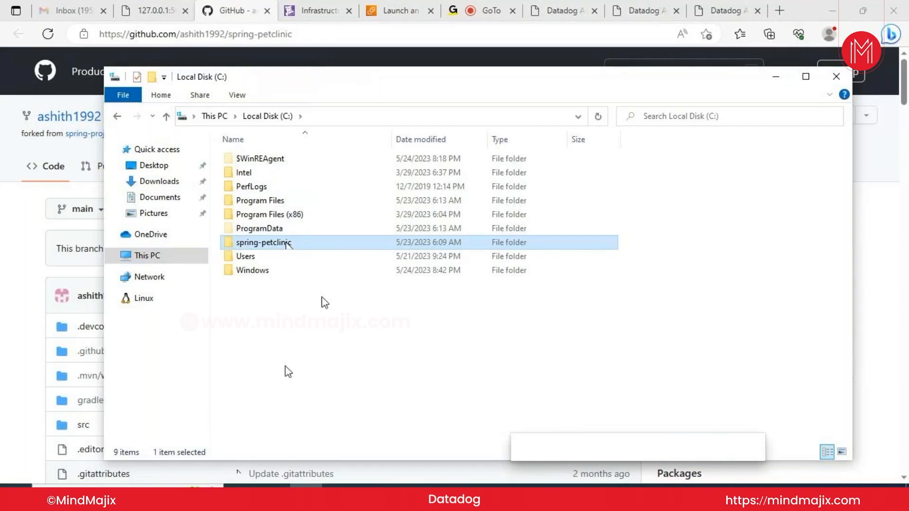
pyautogui.doubleClick(278, 246)
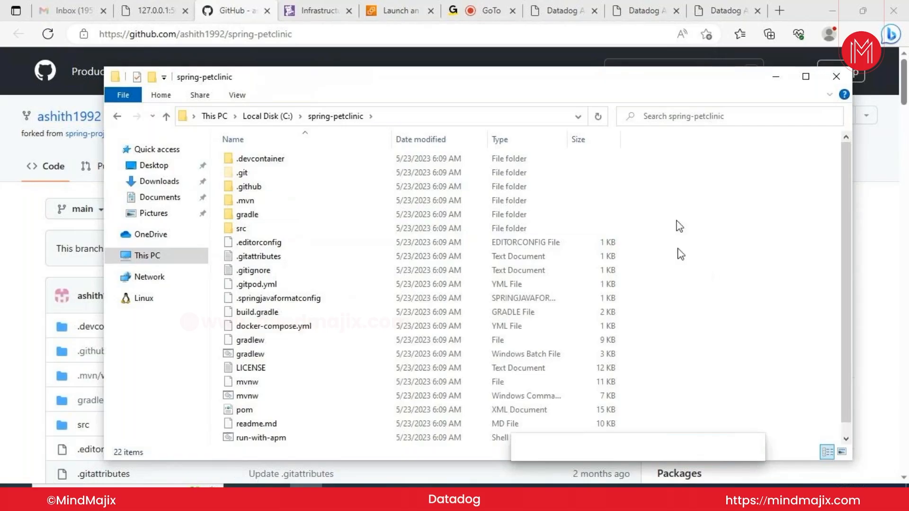
pyautogui.rightClick(672, 200)
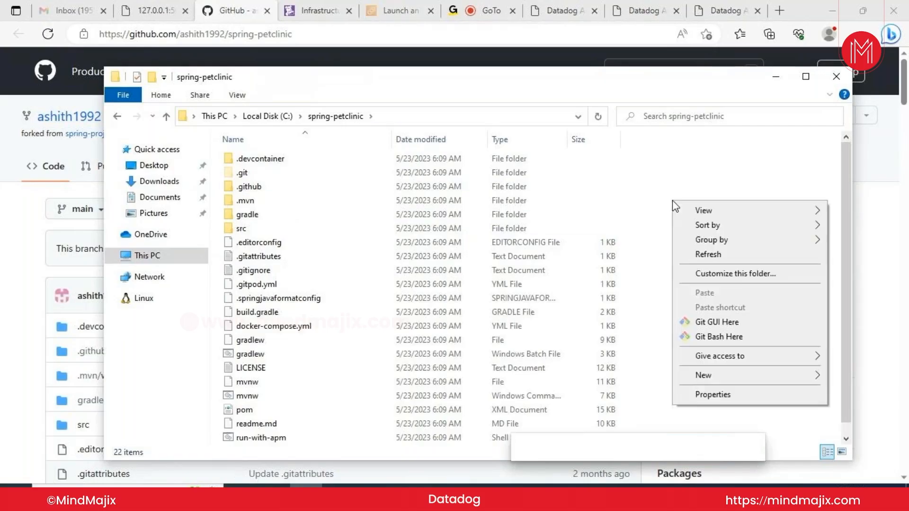
# Launch Git Bash Here in spring-petclinic, then return to the GitHub repository page
pyautogui.click(718, 337)
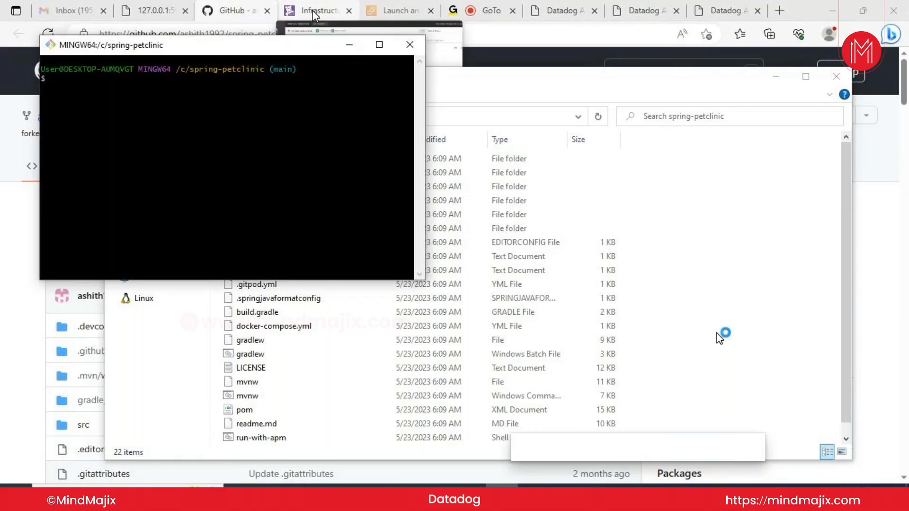
pyautogui.click(226, 11)
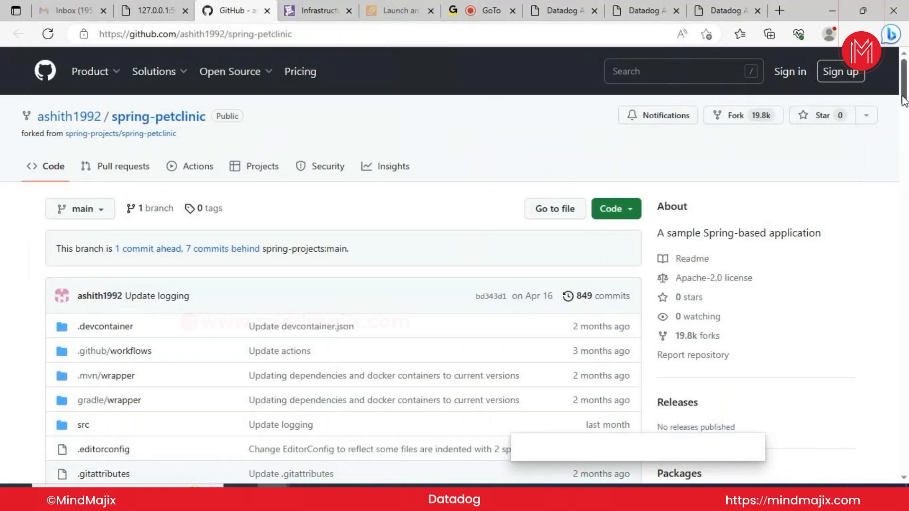
# Scroll the forked repository's file list down until run-with-apm.sh is visible
pyautogui.moveTo(904, 101); pyautogui.dragTo(906, 113)
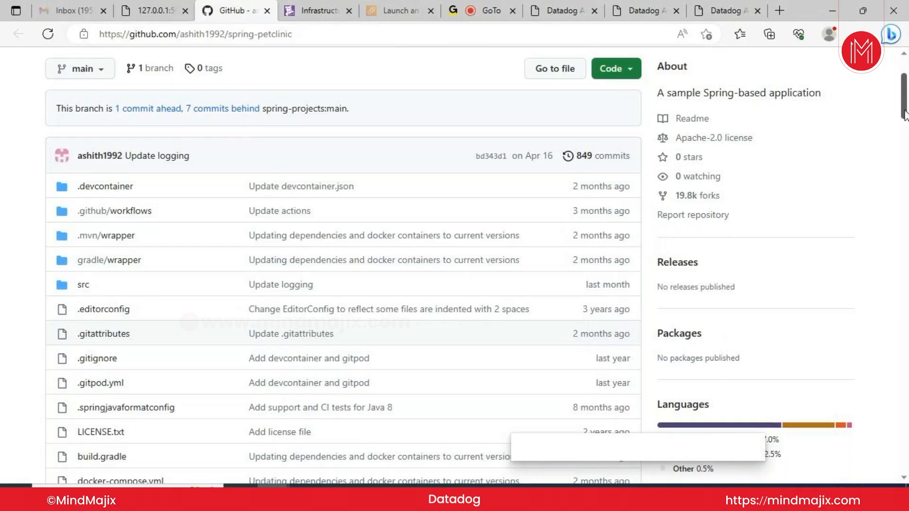
pyautogui.moveTo(904, 115); pyautogui.dragTo(904, 140)
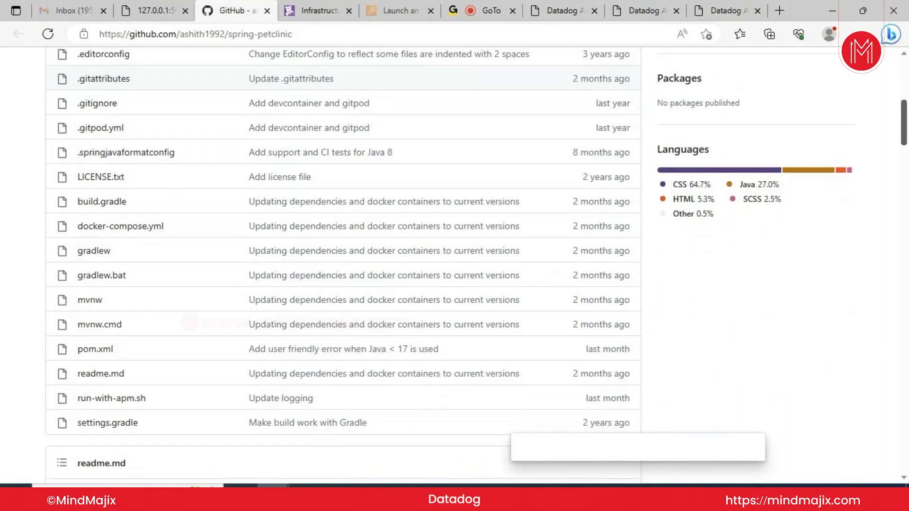
# Read run-with-apm.sh's 28 lines: dd-java-agent 1.2.0, service=petclinic, env=staging
pyautogui.click(98, 403)
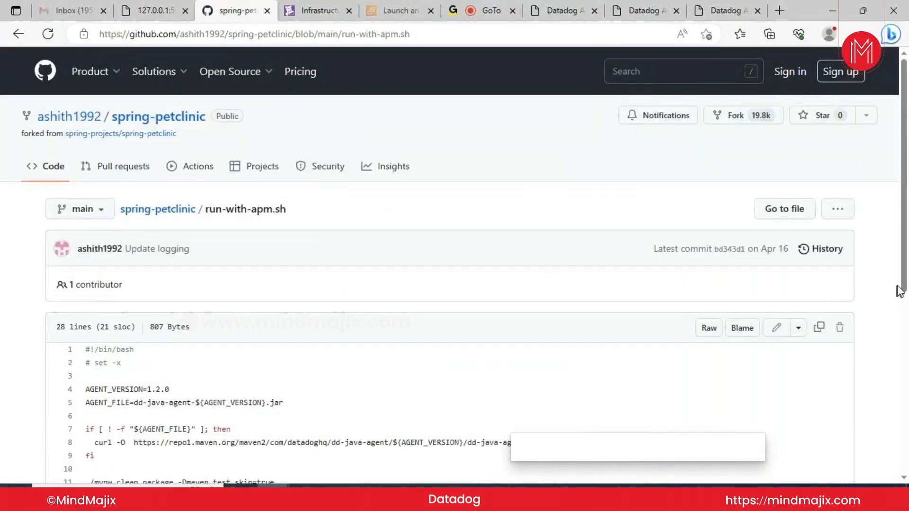
pyautogui.scroll(-1, 904, 296)
pyautogui.moveTo(904, 296); pyautogui.dragTo(905, 422)
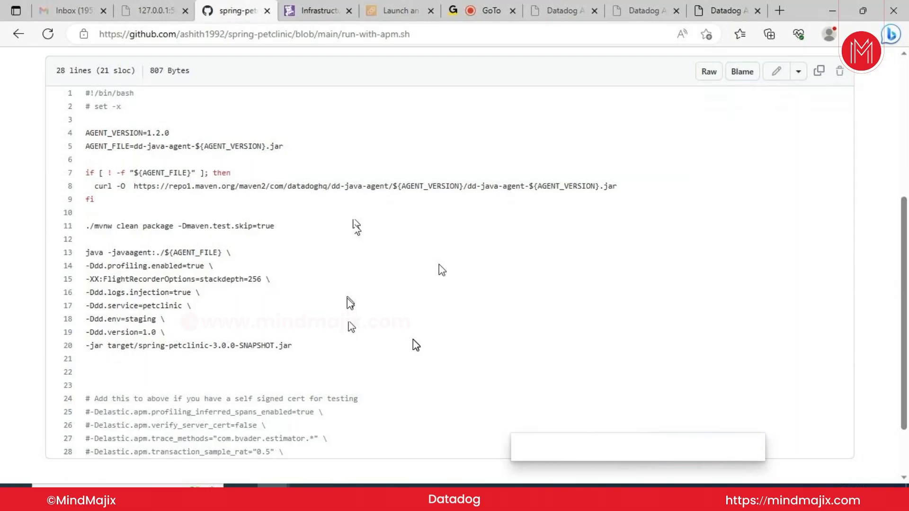
pyautogui.scroll(-1, 415, 345)
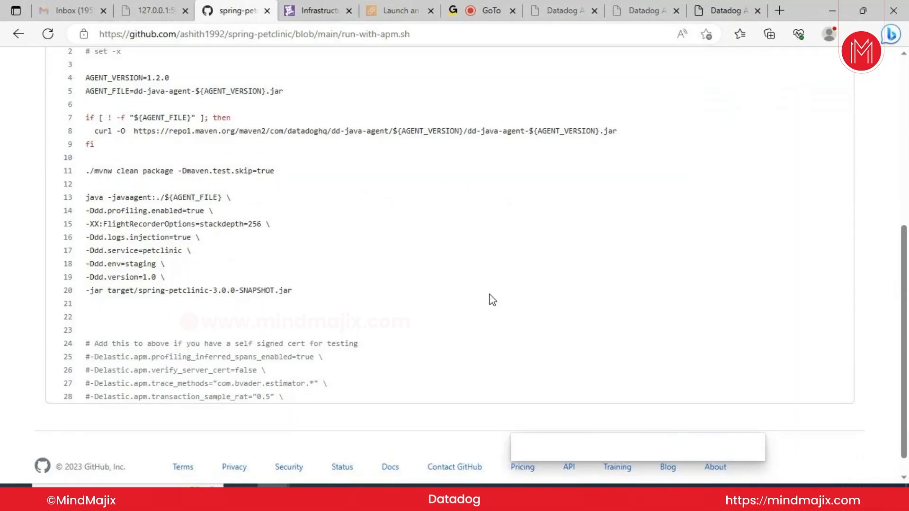
pyautogui.scroll(1, 492, 300)
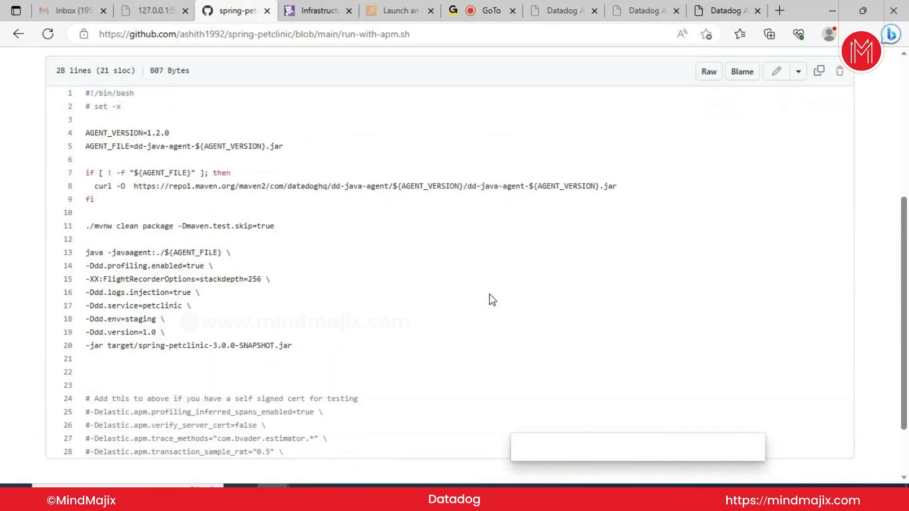
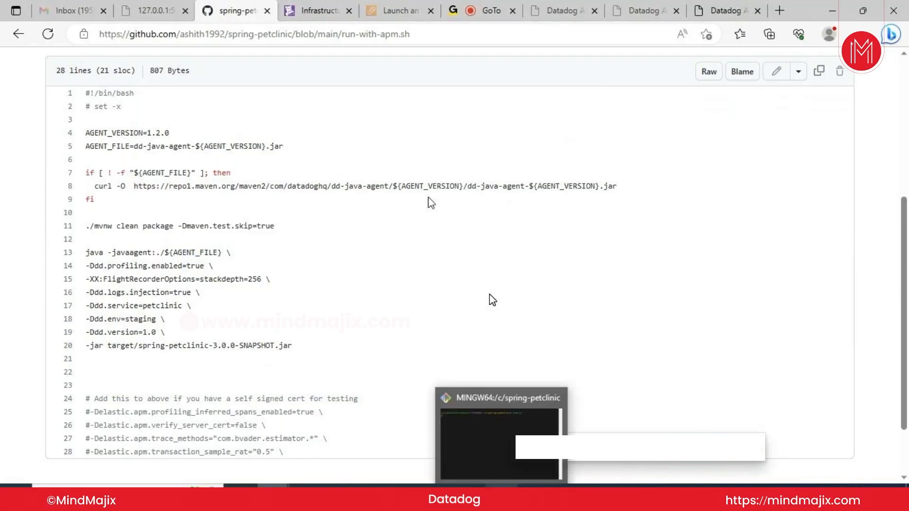
# Bring the MINGW64 Git Bash terminal in front of the GitHub run-with-apm.sh page
pyautogui.moveTo(495, 477)
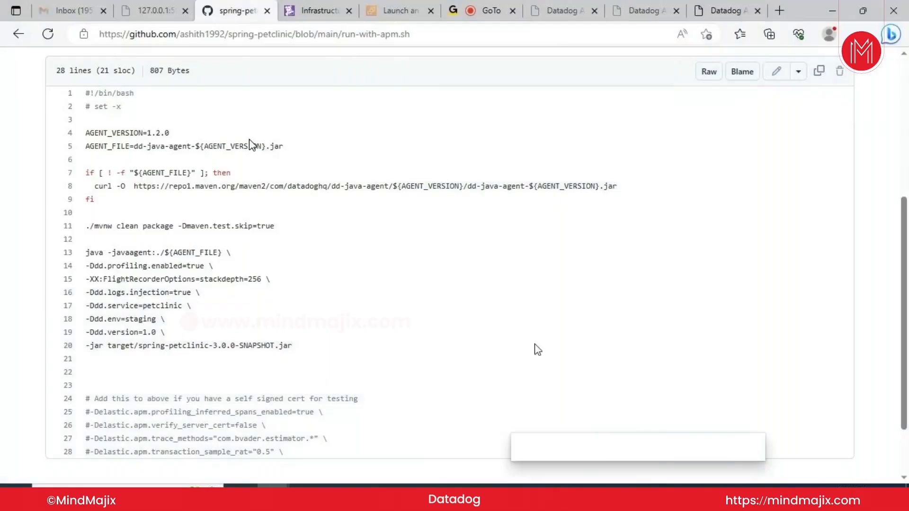
pyautogui.click(501, 496)
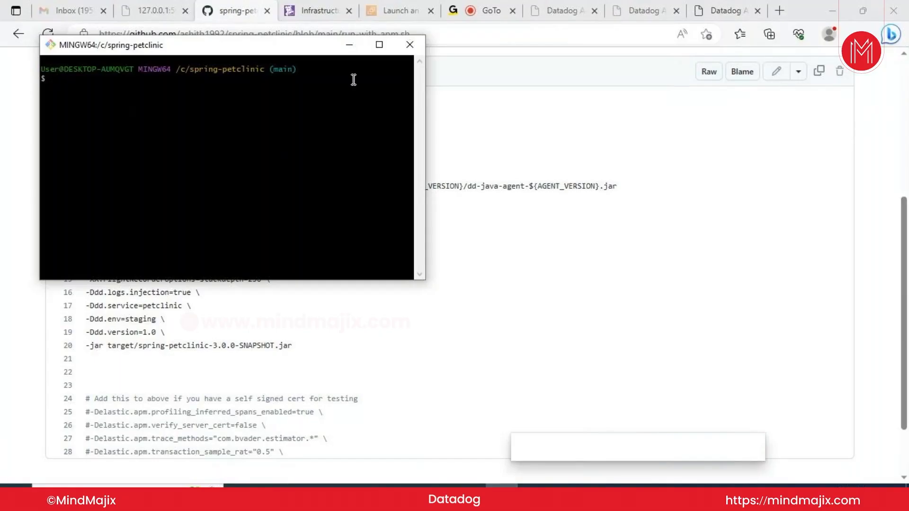
# List the spring-petclinic files, then enter ./run-with-apm.sh at the prompt after rechecking the script
pyautogui.write('ls')
pyautogui.press('Return')
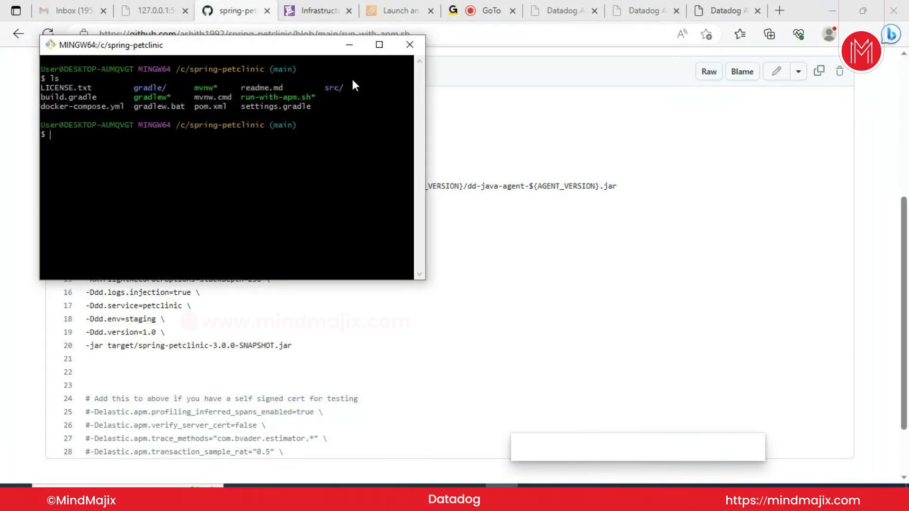
pyautogui.write('/run.')
pyautogui.click(481, 248)
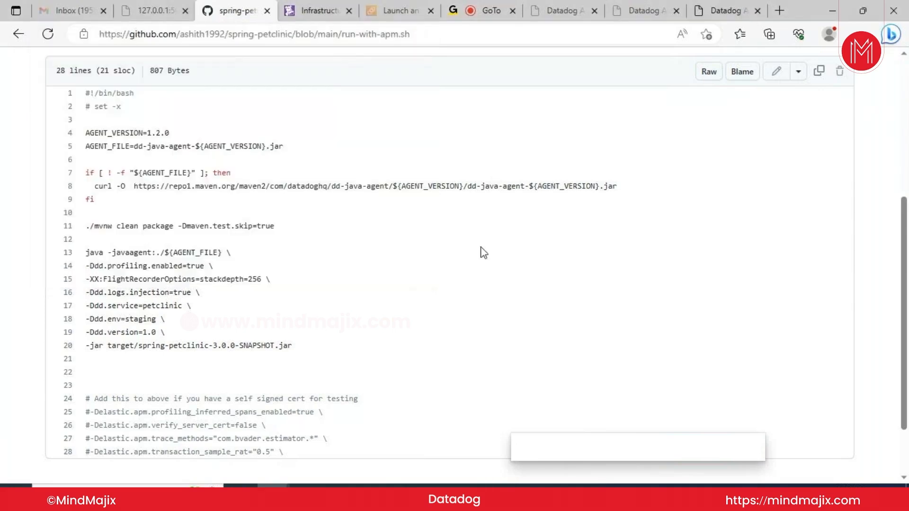
pyautogui.hotkey('alt', 'Tab')
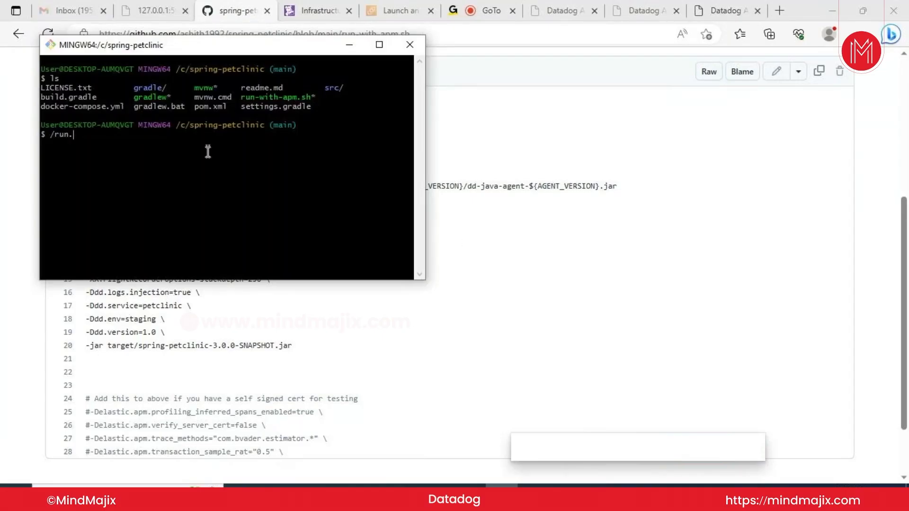
pyautogui.press('BackSpace')
pyautogui.press('BackSpace')
pyautogui.press('BackSpace')
pyautogui.press('BackSpace')
pyautogui.press('BackSpace')
pyautogui.write('./run')
pyautogui.press('Tab')
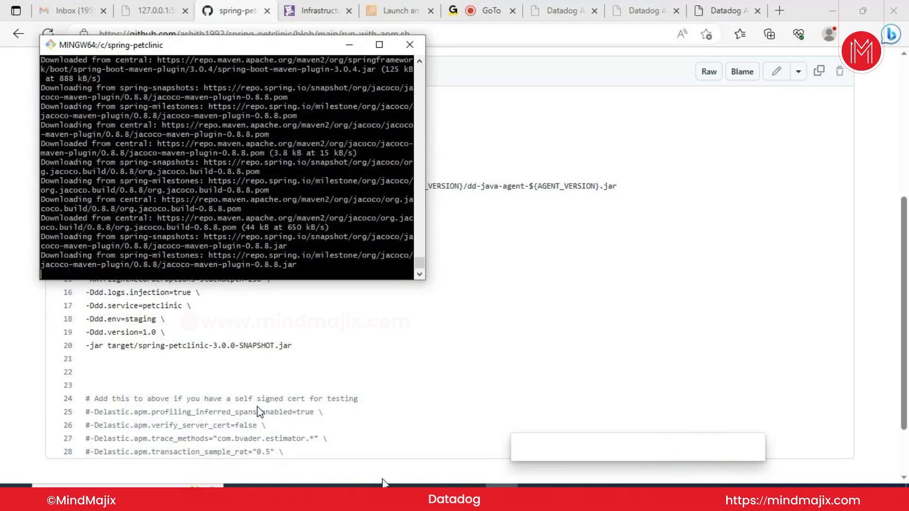
# Switch to the Ubuntu root terminal while the petclinic Maven build keeps downloading dependencies
pyautogui.click(403, 497)
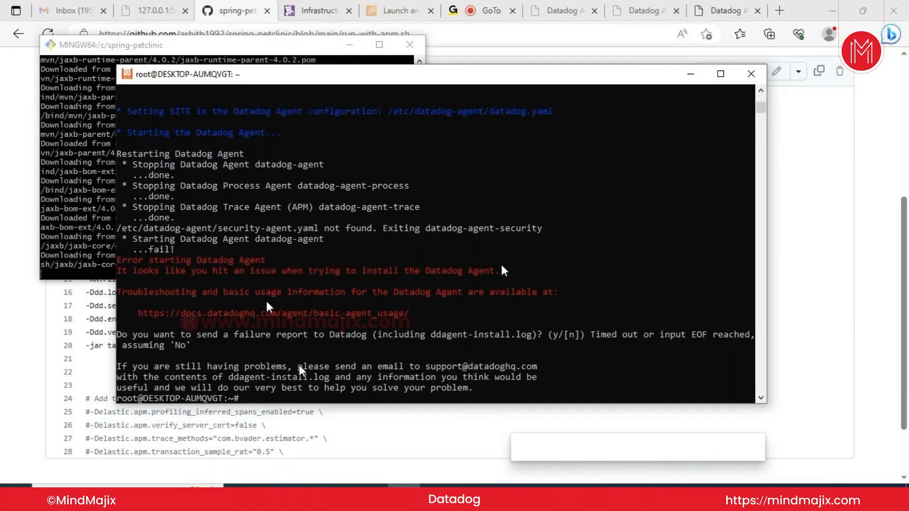
# Scroll back through the Datadog install output and list the root home folder's files
pyautogui.click(293, 390)
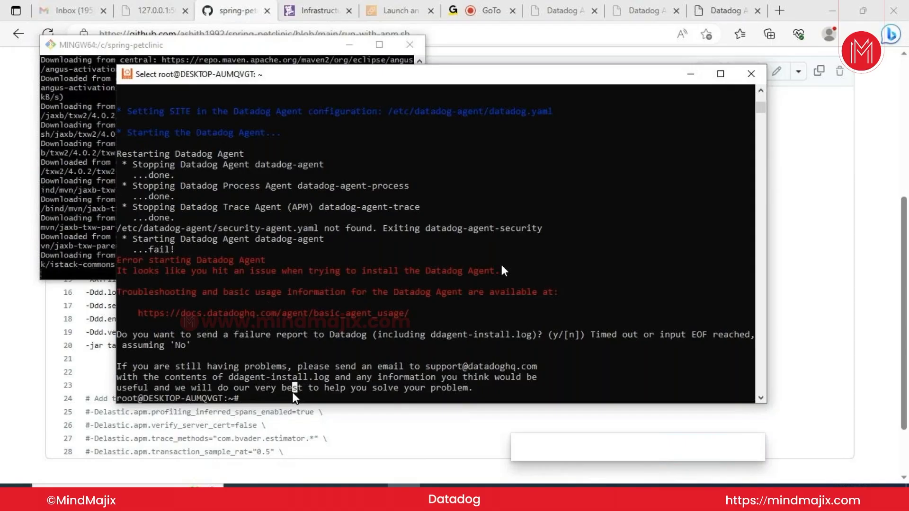
pyautogui.click(264, 396)
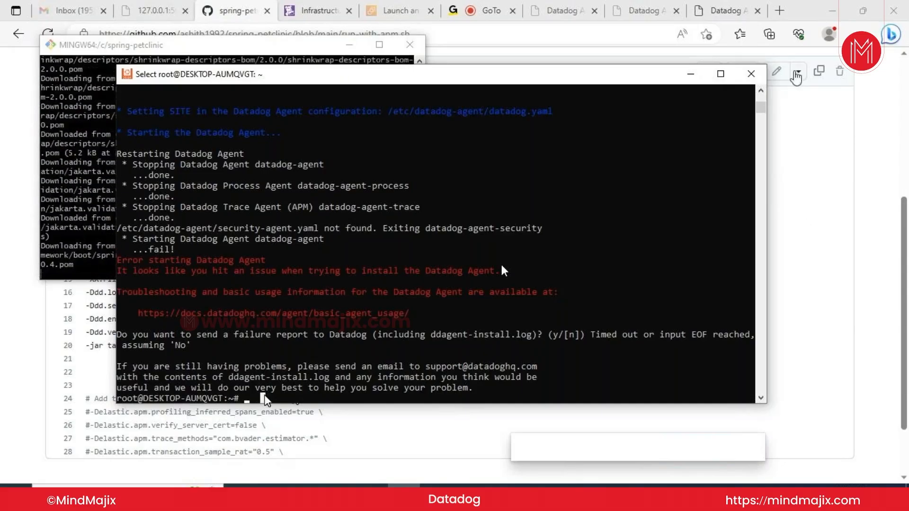
pyautogui.scroll(3, 762, 93)
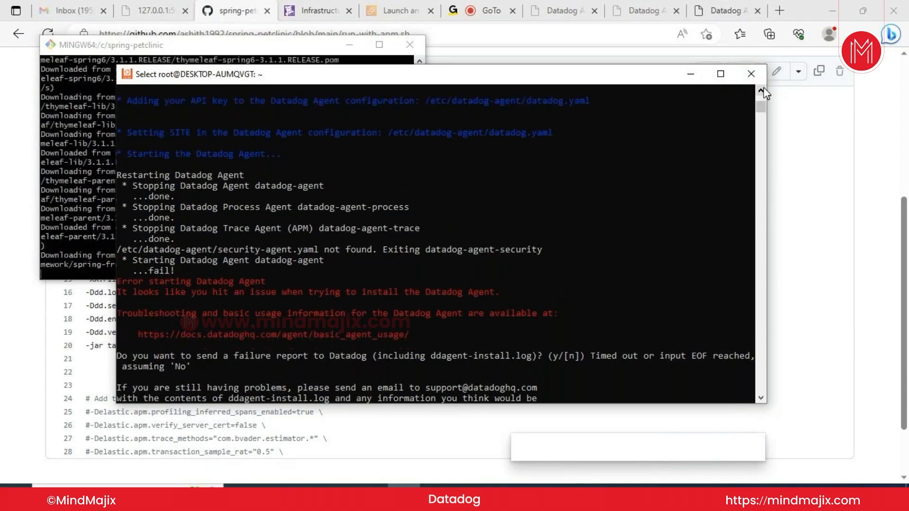
pyautogui.scroll(3, 763, 93)
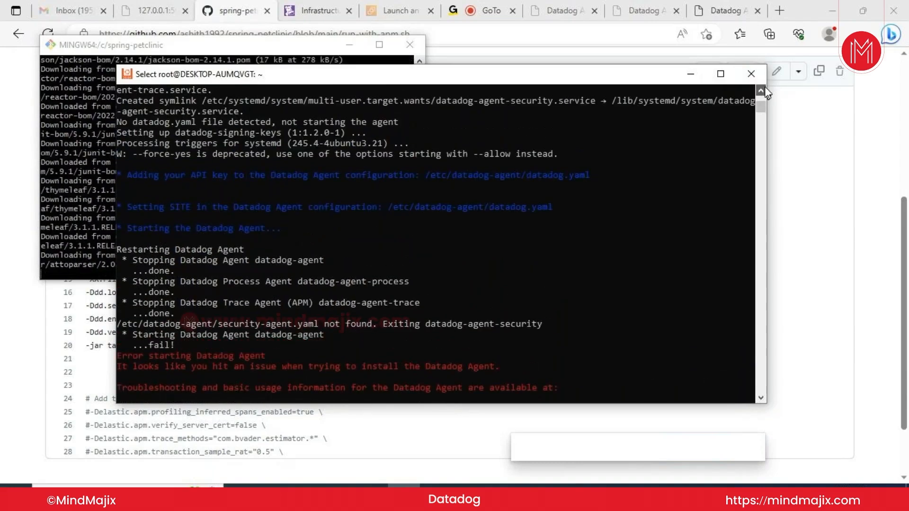
pyautogui.click(760, 91)
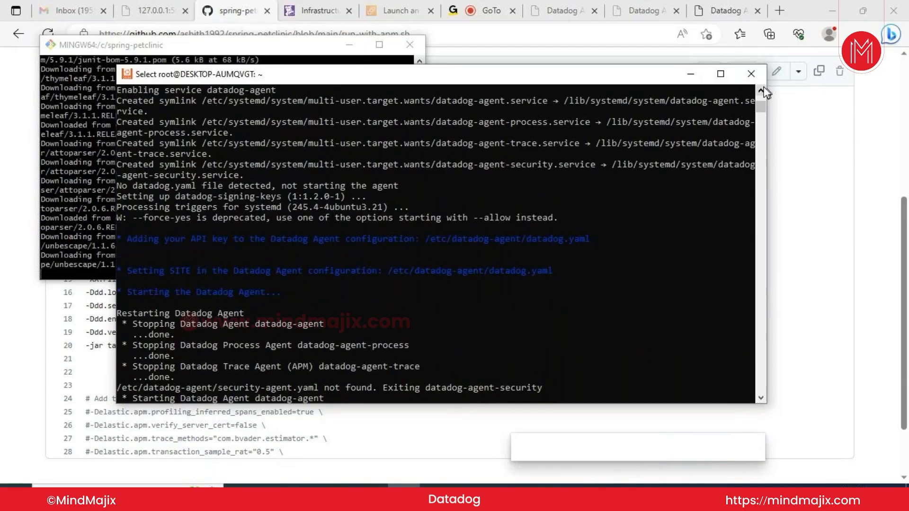
pyautogui.click(760, 90)
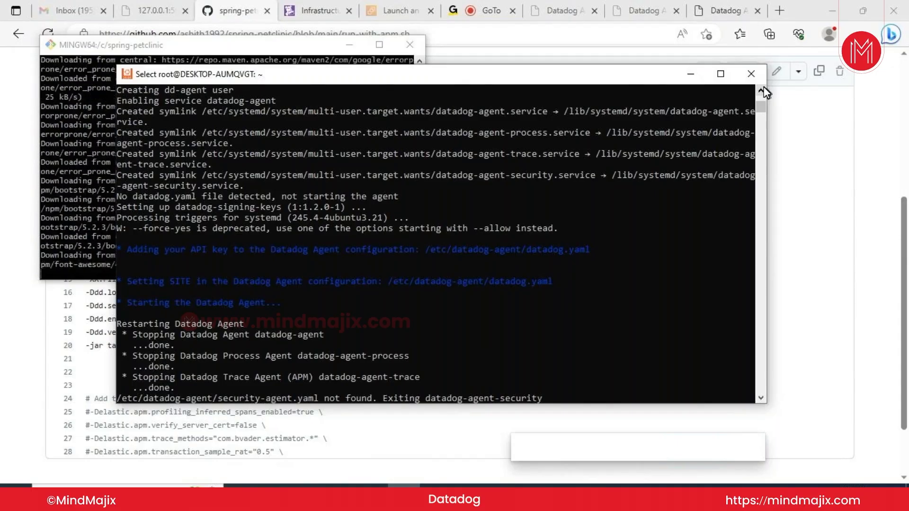
pyautogui.write('ls')
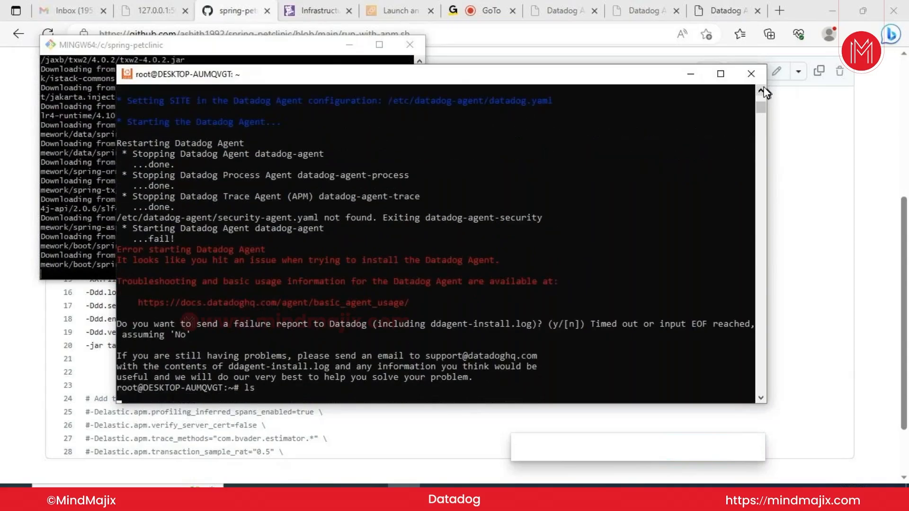
pyautogui.press('Return')
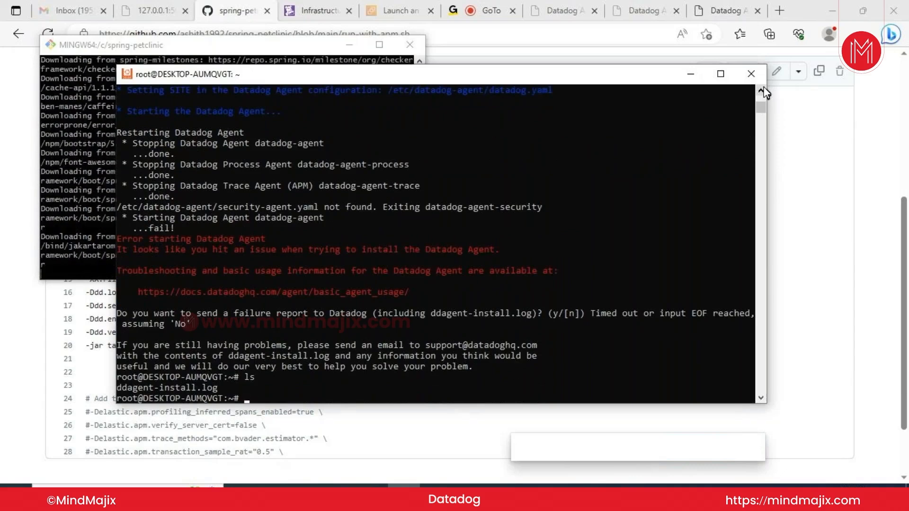
# Print ddagent-install.log with cat and read it down to the 'Error starting Datadog Agent' failure
pyautogui.write('cat')
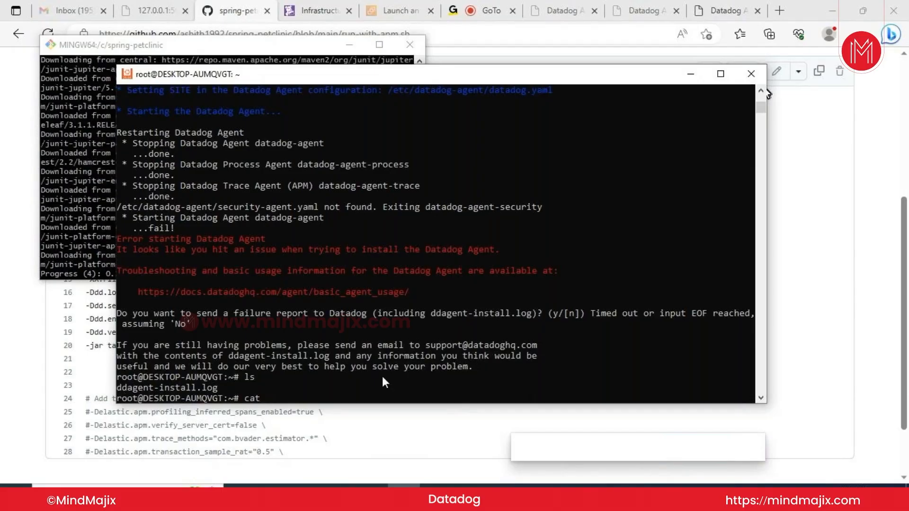
pyautogui.write('dd')
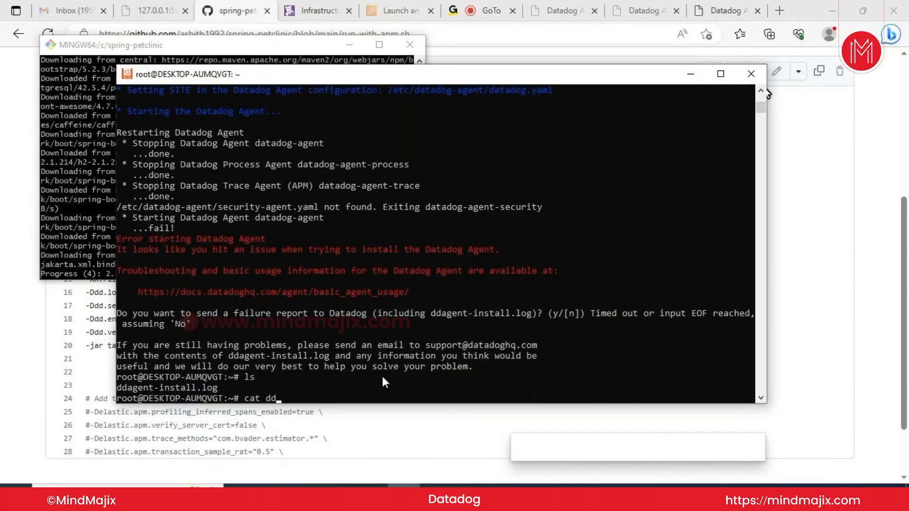
pyautogui.write('agent')
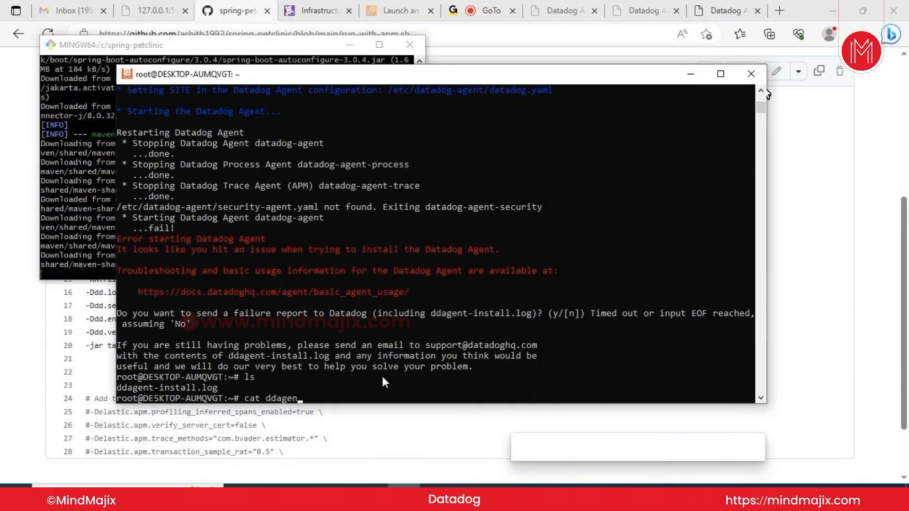
pyautogui.press('Tab')
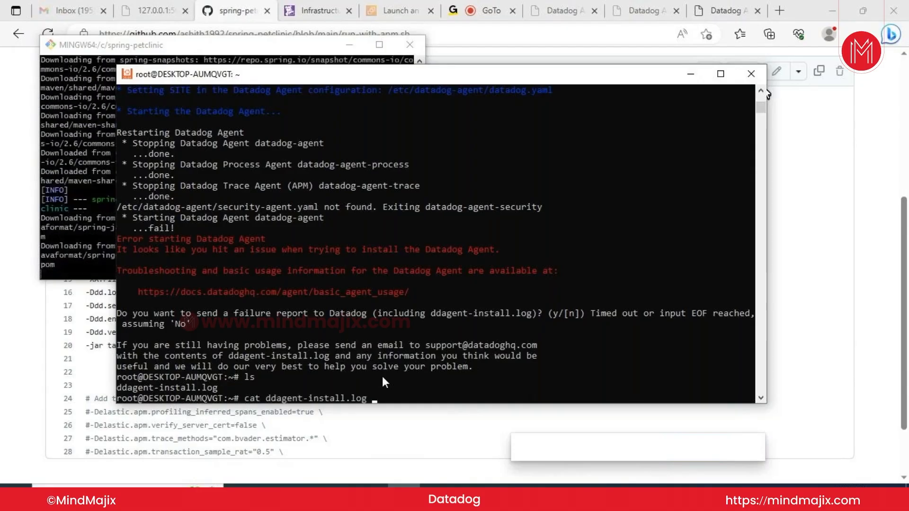
pyautogui.press('Return')
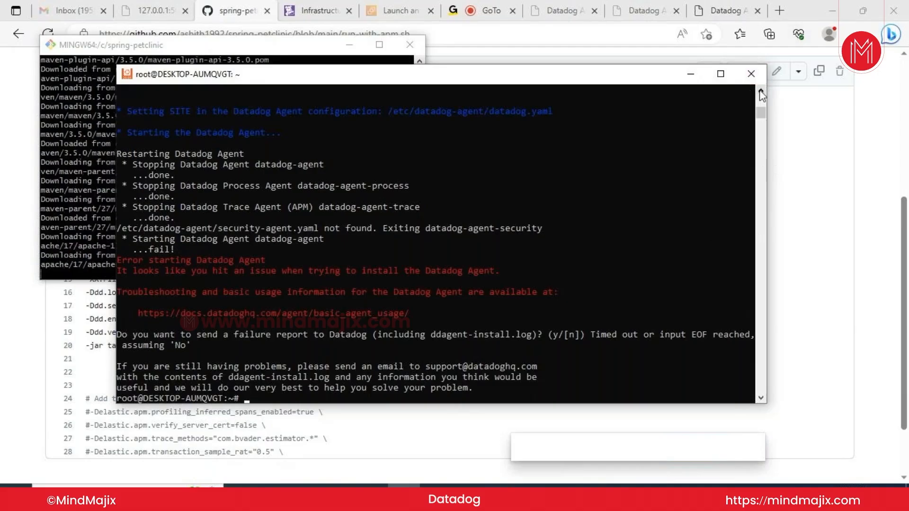
pyautogui.click(760, 94)
pyautogui.click(760, 94)
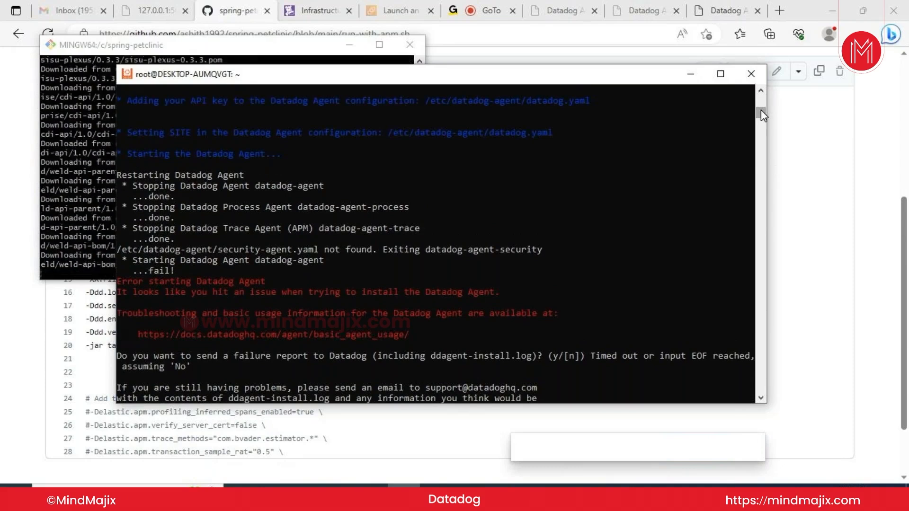
pyautogui.moveTo(760, 110); pyautogui.dragTo(759, 111)
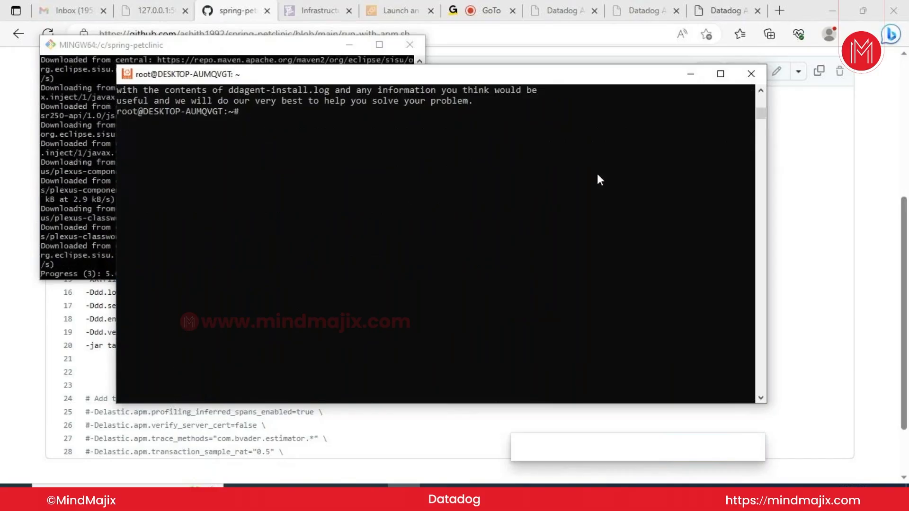
pyautogui.write('cat ddagent-install.log')
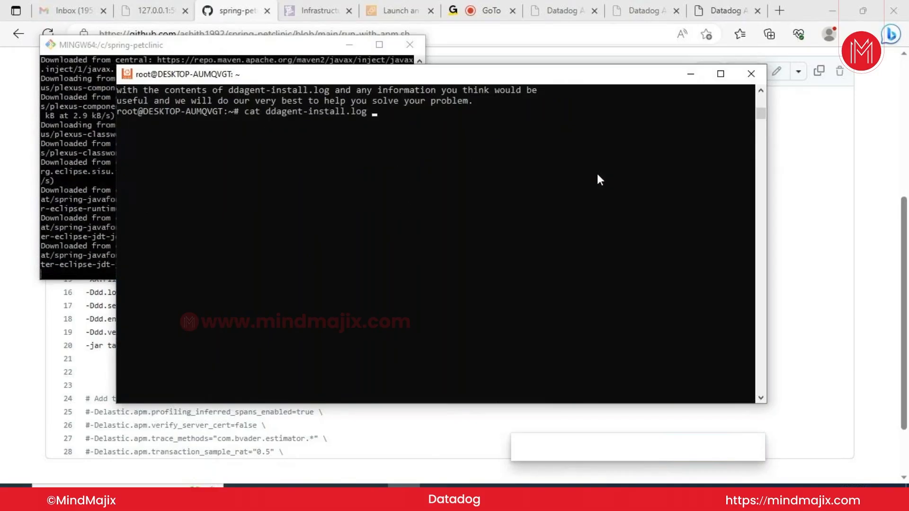
pyautogui.press('Return')
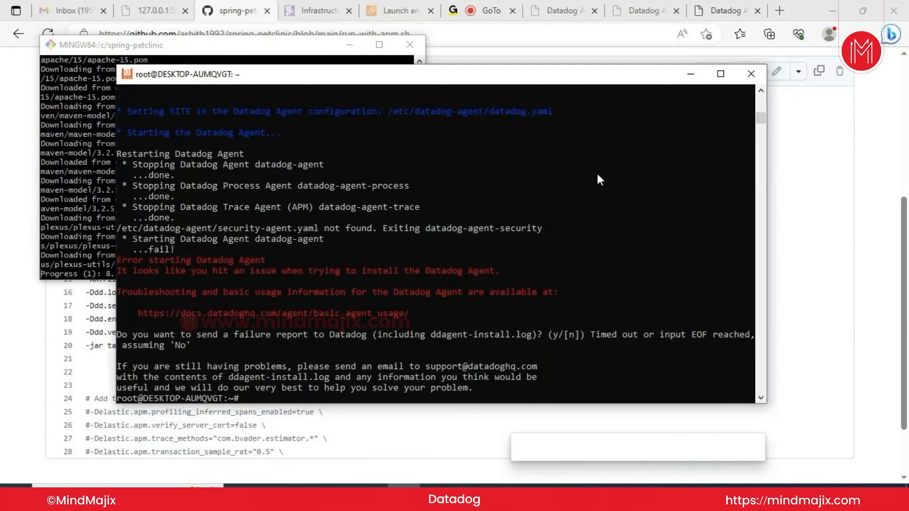
pyautogui.click(596, 175)
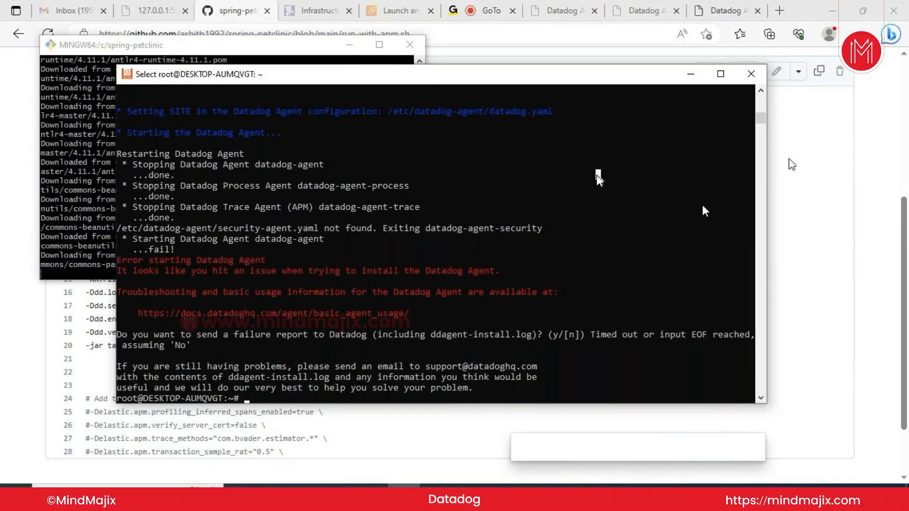
pyautogui.click(721, 74)
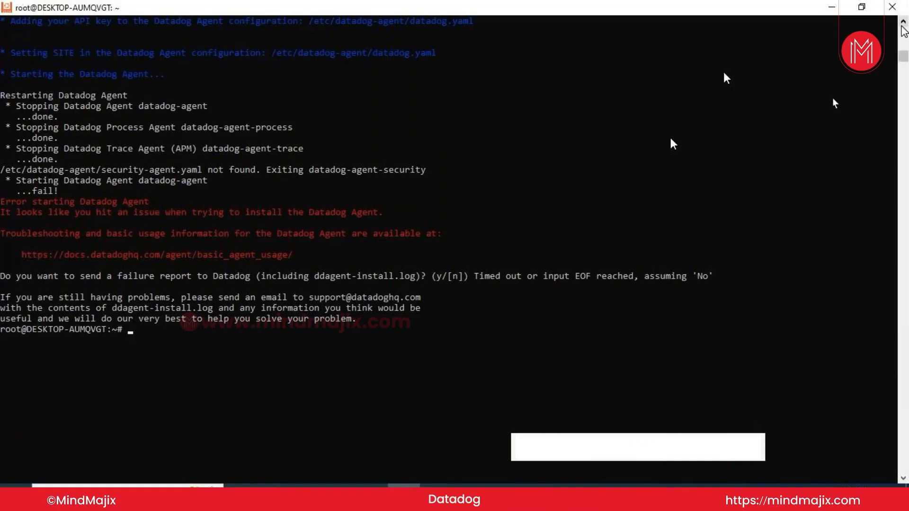
pyautogui.click(902, 22)
pyautogui.click(902, 22)
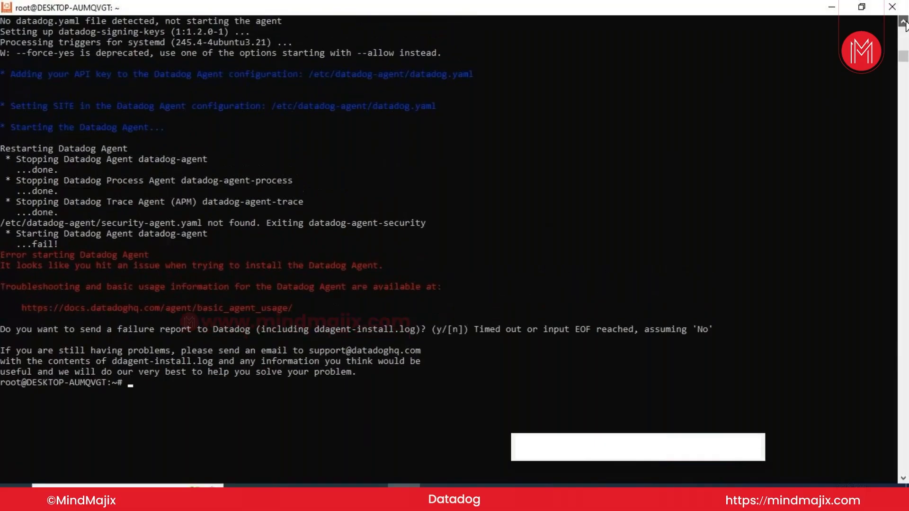
pyautogui.click(902, 22)
pyautogui.click(903, 21)
pyautogui.click(902, 22)
pyautogui.click(903, 22)
pyautogui.click(902, 21)
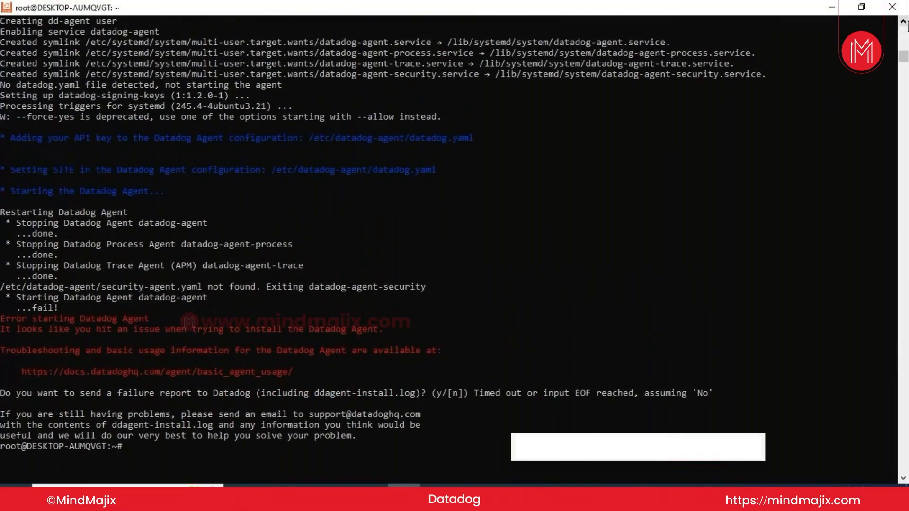
pyautogui.click(903, 21)
pyautogui.click(902, 22)
pyautogui.click(902, 22)
pyautogui.click(903, 22)
pyautogui.click(903, 22)
pyautogui.click(902, 21)
pyautogui.click(902, 22)
pyautogui.click(903, 22)
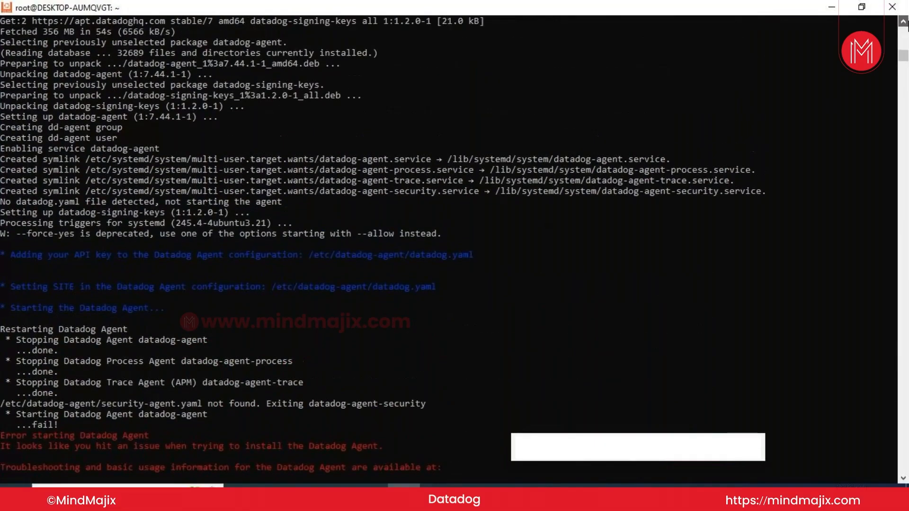
pyautogui.click(903, 22)
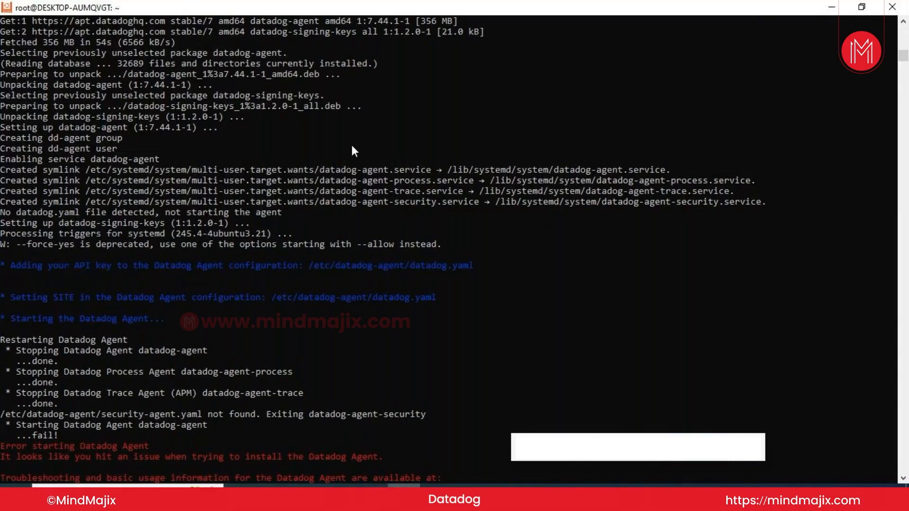
# Move into /etc/datadog-agent, list its files, and begin a cat of datadog.yaml
pyautogui.write('cd ')
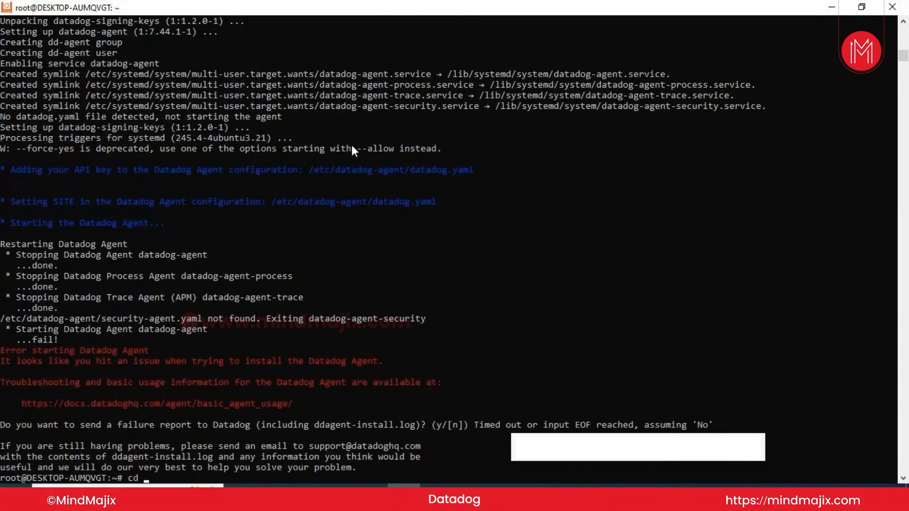
pyautogui.write('etc')
pyautogui.press('BackSpace')
pyautogui.press('BackSpace')
pyautogui.press('BackSpace')
pyautogui.write('/etc/')
pyautogui.write('datadog-agent/')
pyautogui.press('Tab')
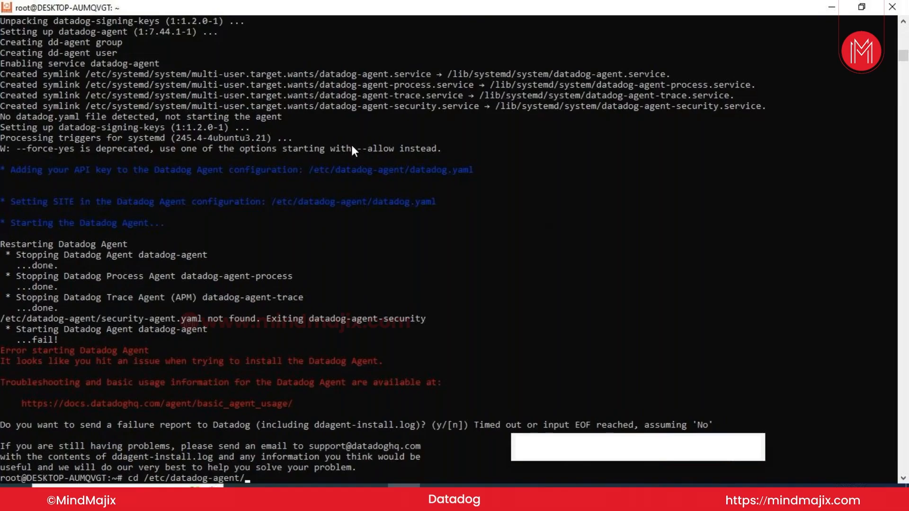
pyautogui.press('Return')
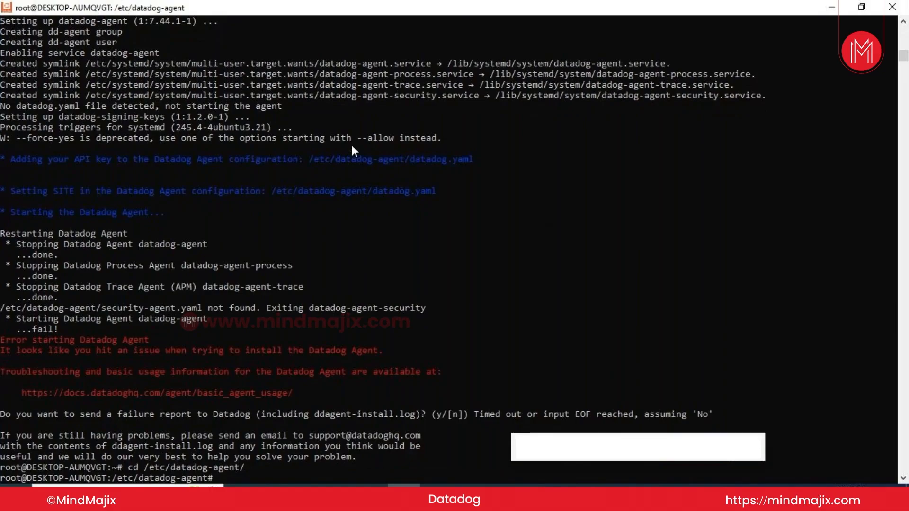
pyautogui.write('ls')
pyautogui.press('Return')
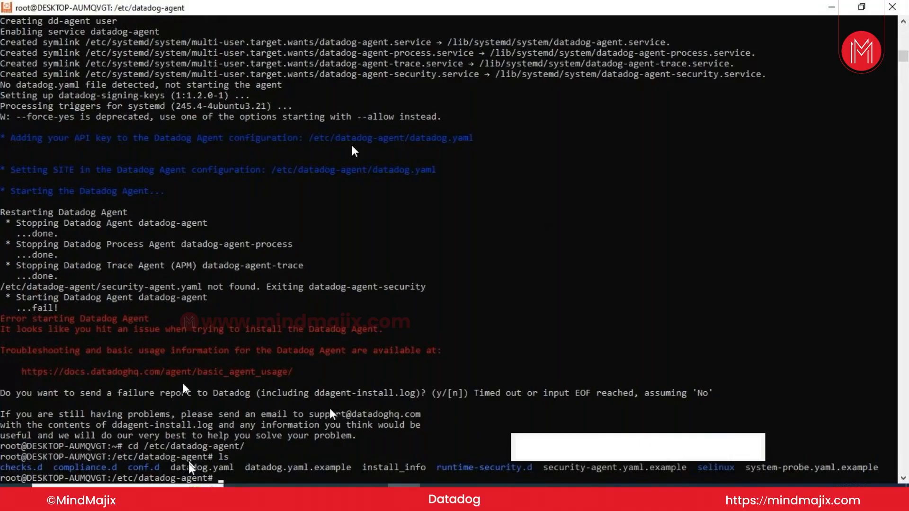
pyautogui.write('cat data')
# Print datadog.yaml and page through it to the OTLP verbosity setting, which defaults to normal
pyautogui.press('Tab')
pyautogui.press('Return')
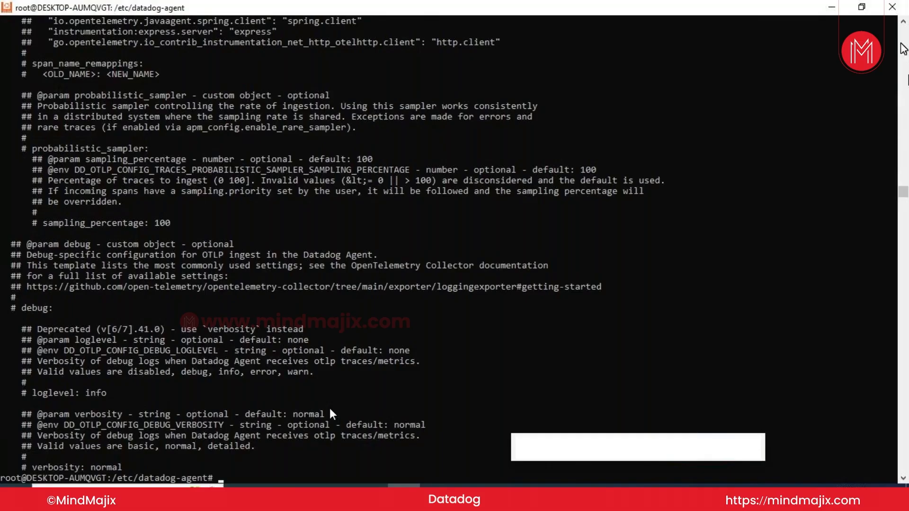
pyautogui.click(900, 43)
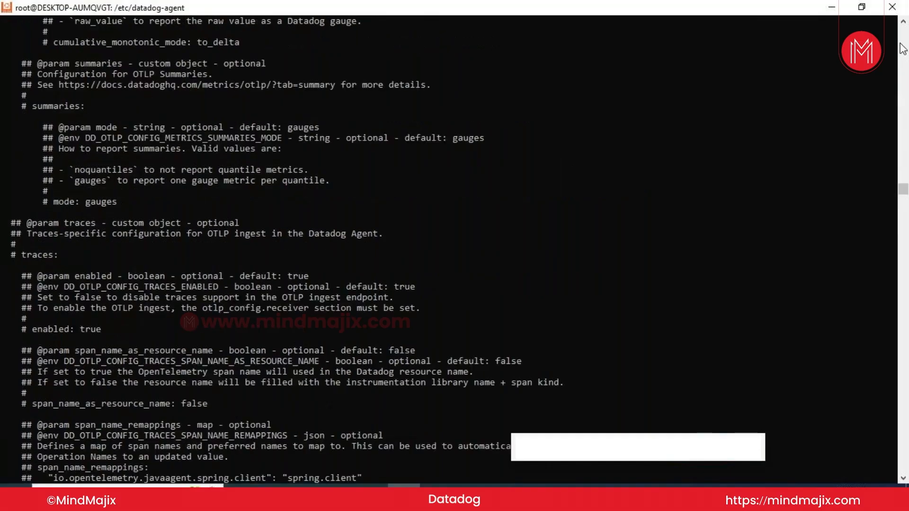
pyautogui.click(900, 44)
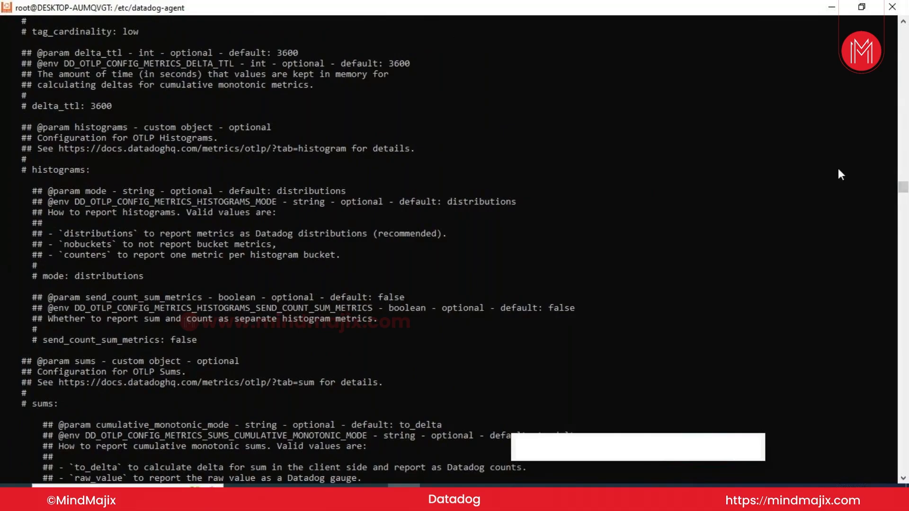
pyautogui.click(902, 461)
pyautogui.click(900, 457)
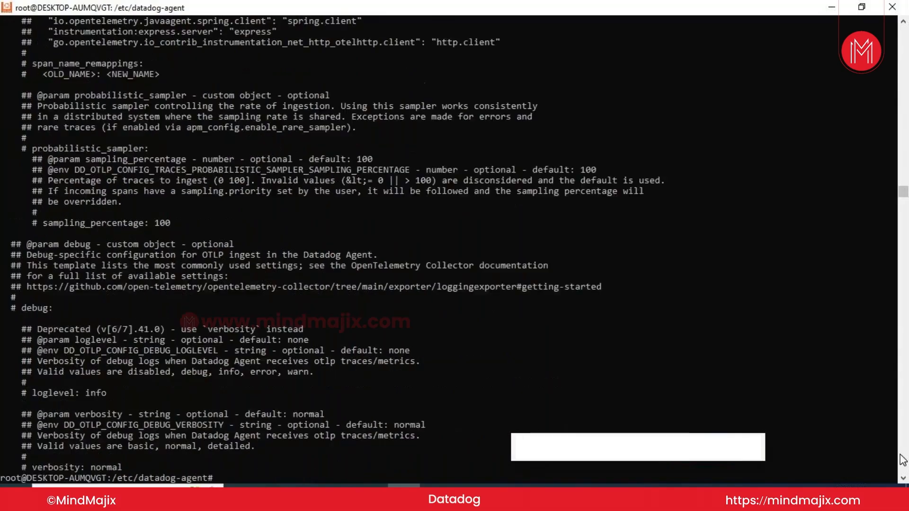
pyautogui.click(899, 456)
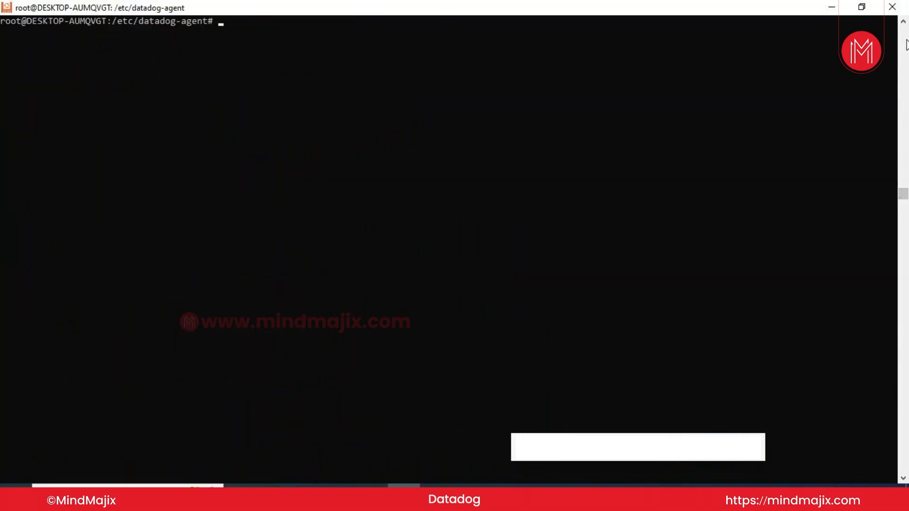
pyautogui.click(902, 21)
pyautogui.click(903, 21)
pyautogui.click(902, 21)
pyautogui.click(903, 22)
pyautogui.click(902, 22)
pyautogui.click(902, 21)
pyautogui.click(902, 21)
pyautogui.click(903, 21)
pyautogui.click(902, 21)
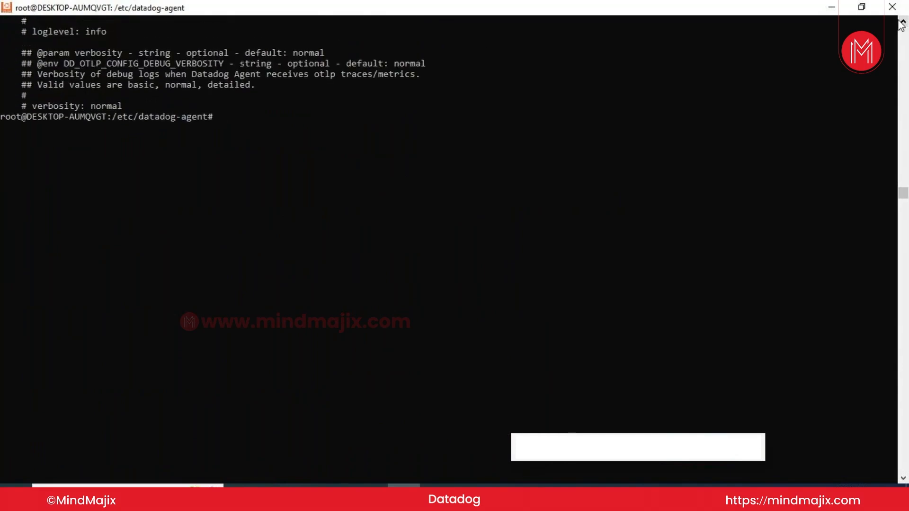
pyautogui.click(902, 21)
pyautogui.click(902, 21)
pyautogui.click(895, 20)
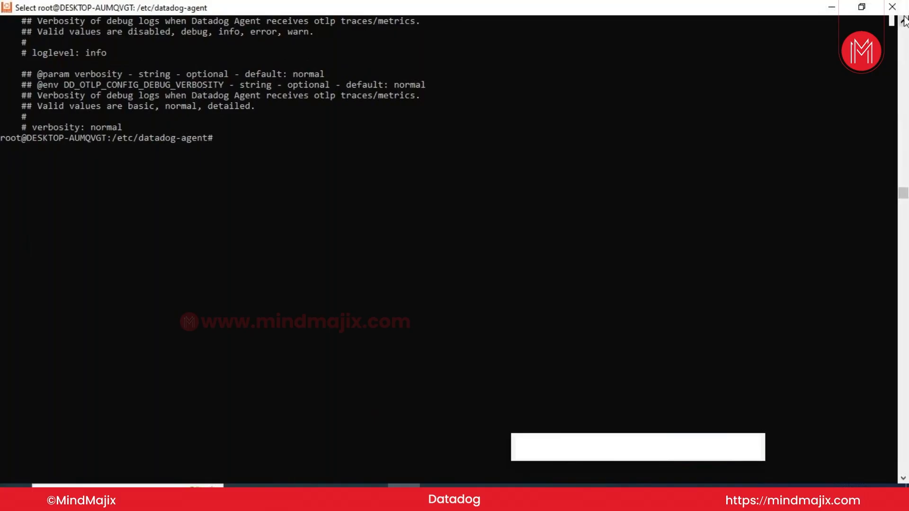
pyautogui.click(903, 22)
pyautogui.click(902, 21)
pyautogui.click(903, 21)
pyautogui.click(902, 21)
pyautogui.click(903, 21)
pyautogui.click(903, 21)
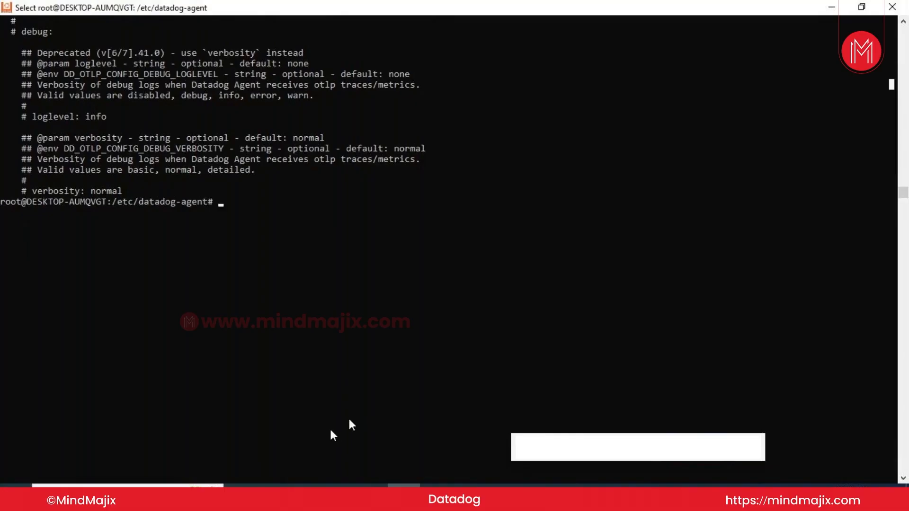
# Climb from /etc/datadog-agent up to the root directory, confirm it with pwd, and list its folders
pyautogui.write('c')
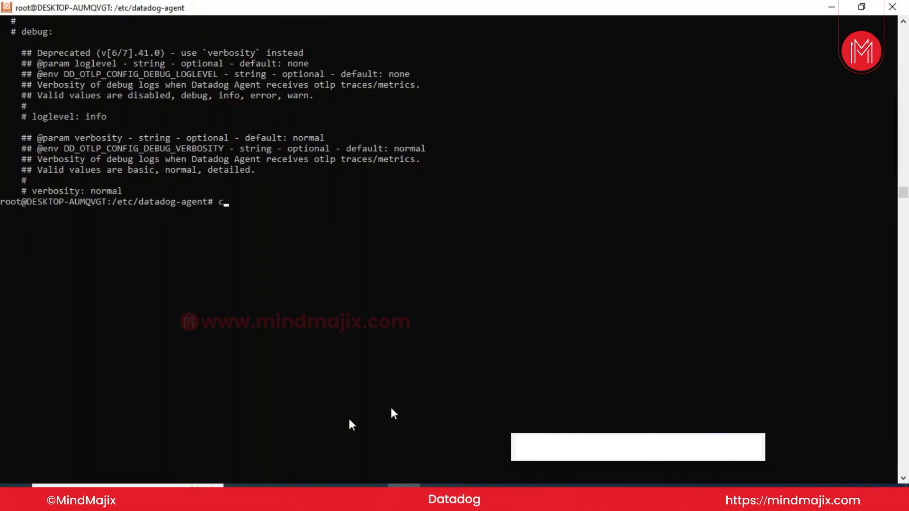
pyautogui.write('d..')
pyautogui.press('Return')
pyautogui.write('cd ')
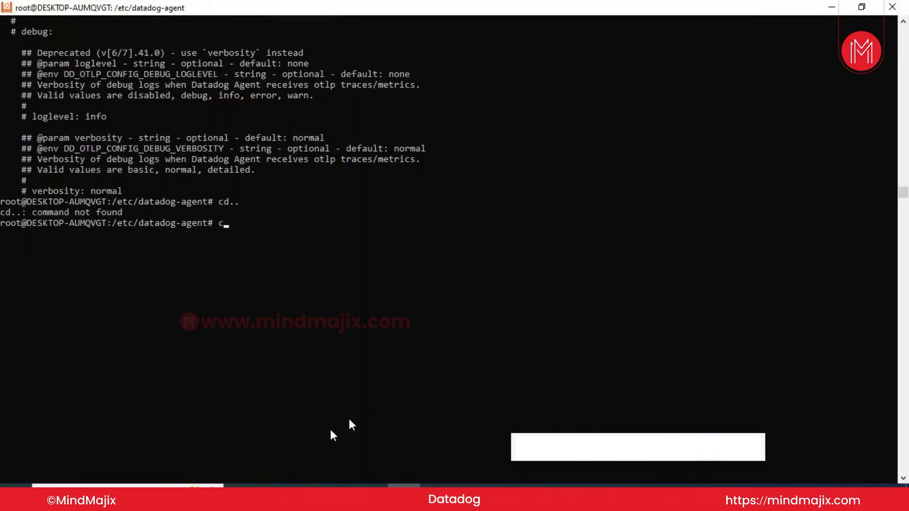
pyautogui.write('..')
pyautogui.press('Return')
pyautogui.write('cd ..')
pyautogui.press('Return')
pyautogui.write('pwd')
pyautogui.press('Return')
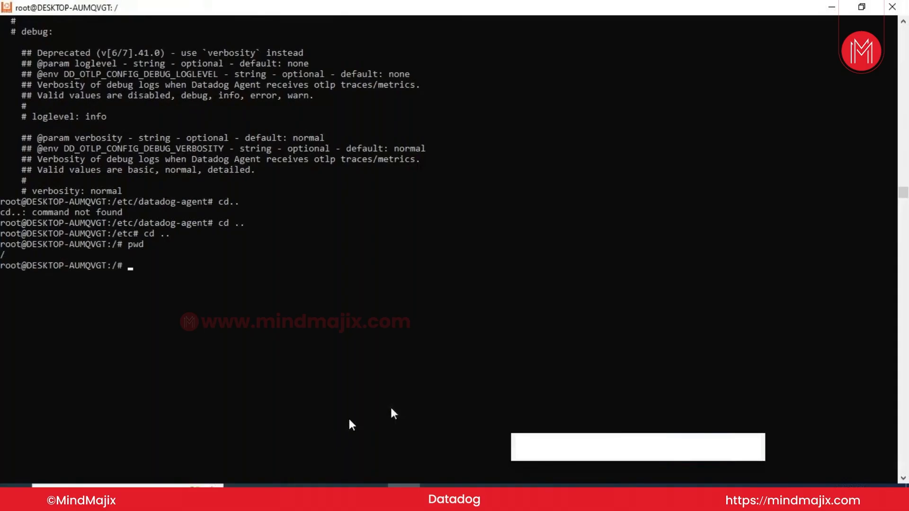
pyautogui.write('ls')
pyautogui.press('Return')
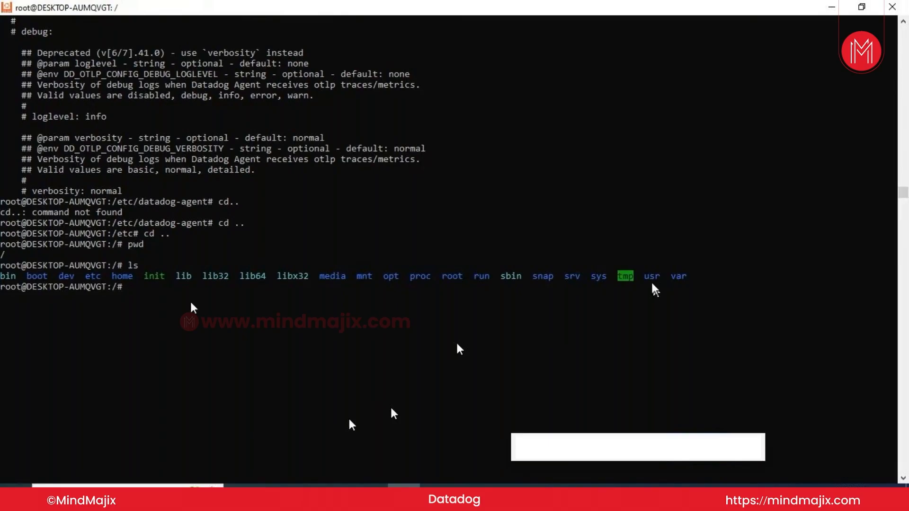
# Check that /home is empty, then return to the root directory and list it again
pyautogui.write('cd /ho')
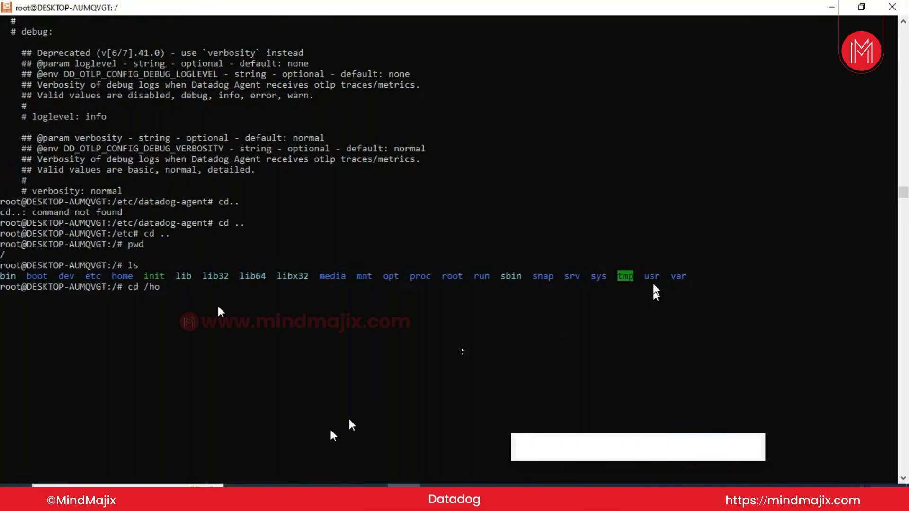
pyautogui.press('Tab')
pyautogui.press('Return')
pyautogui.write('ls')
pyautogui.press('Return')
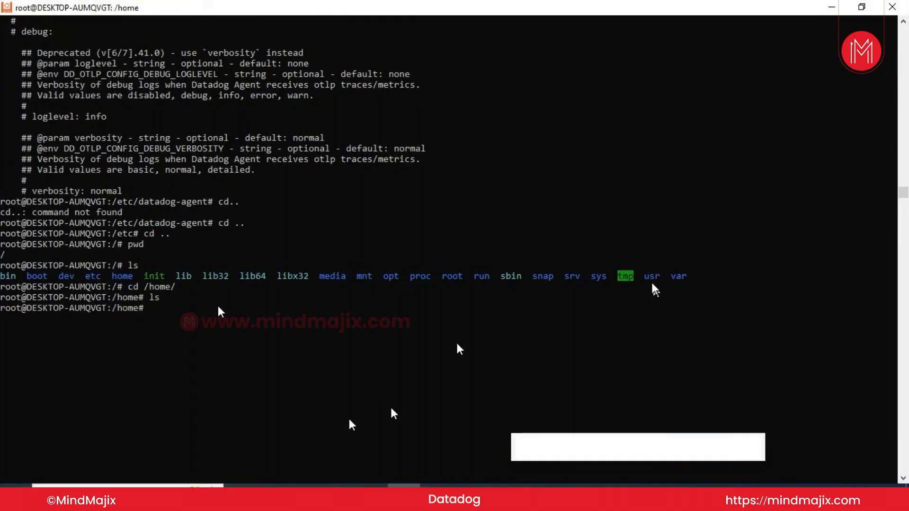
pyautogui.write('cd ..')
pyautogui.press('Return')
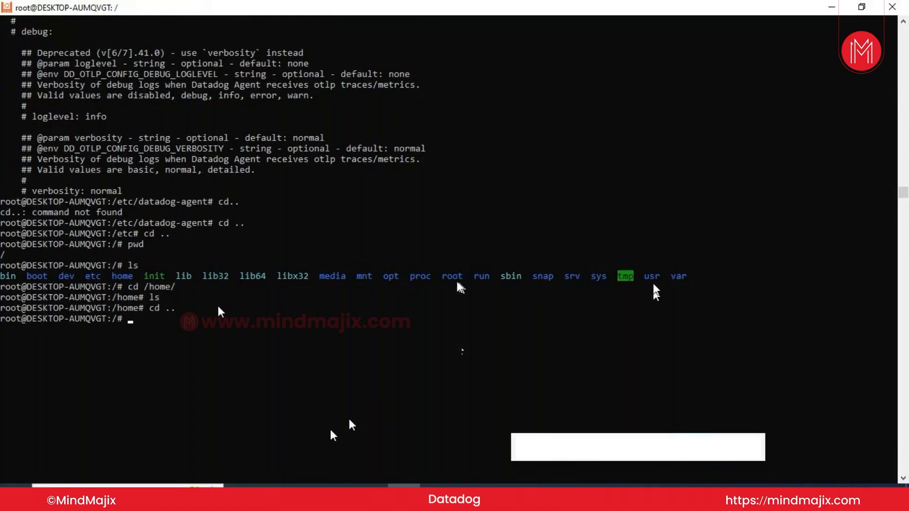
pyautogui.write('ls')
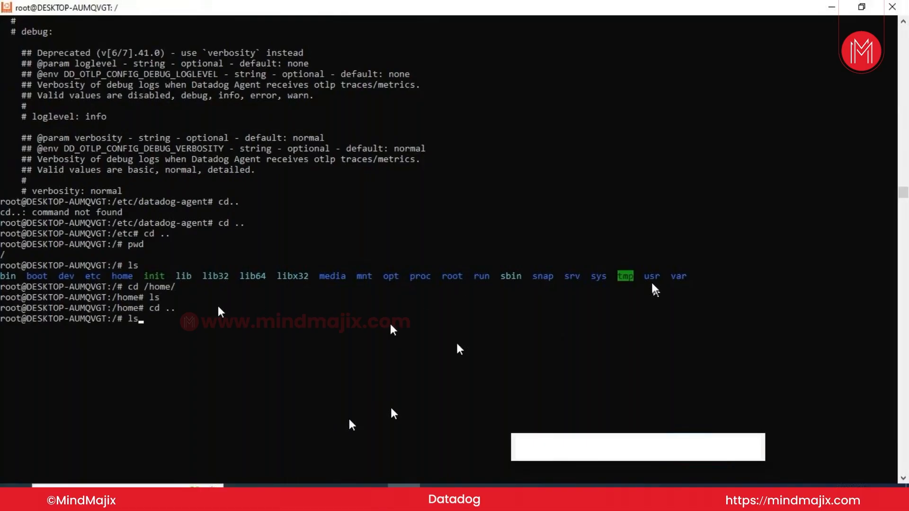
pyautogui.press('Return')
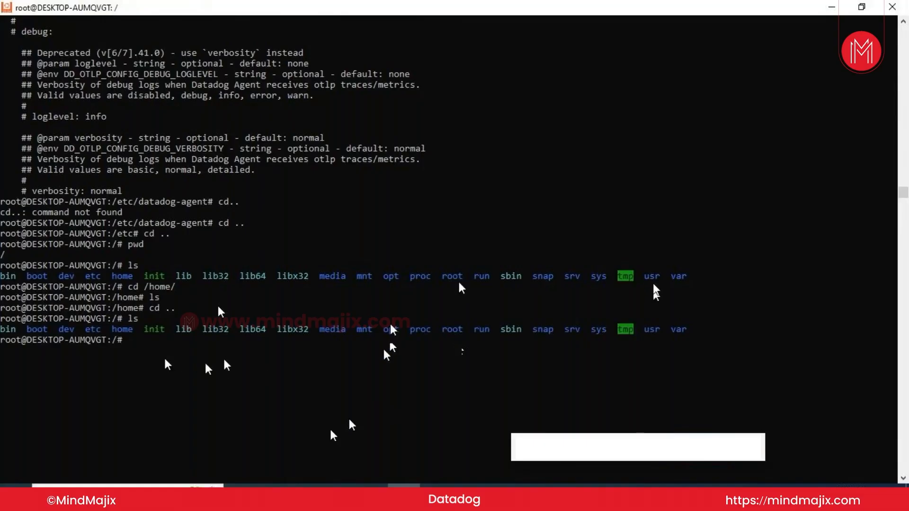
pyautogui.write('cd /opt/')
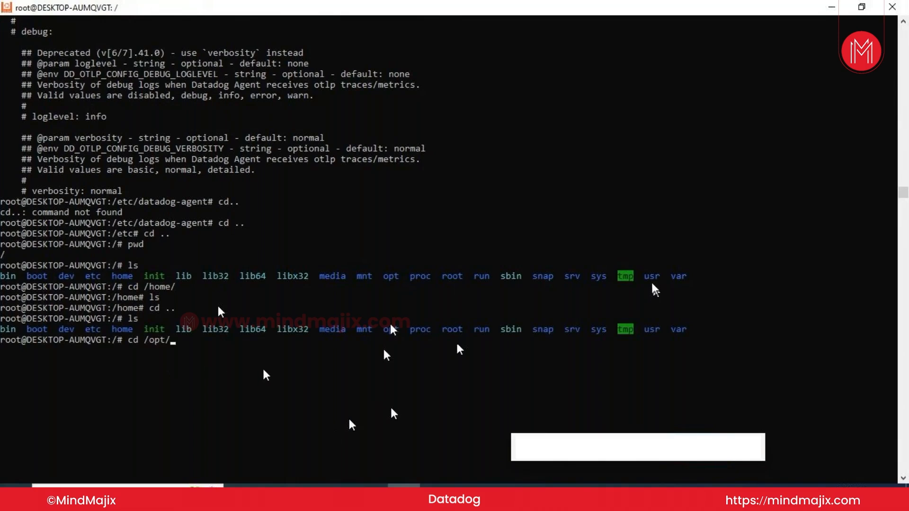
# List /opt, showing datadog-agent and datadog-signing-keys, then go back to root and list it
pyautogui.press('Return')
pyautogui.write('ls')
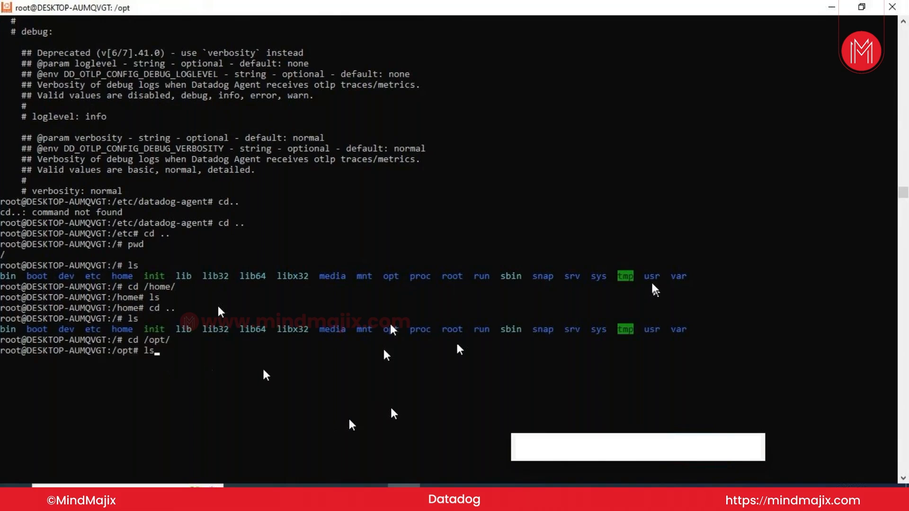
pyautogui.press('Return')
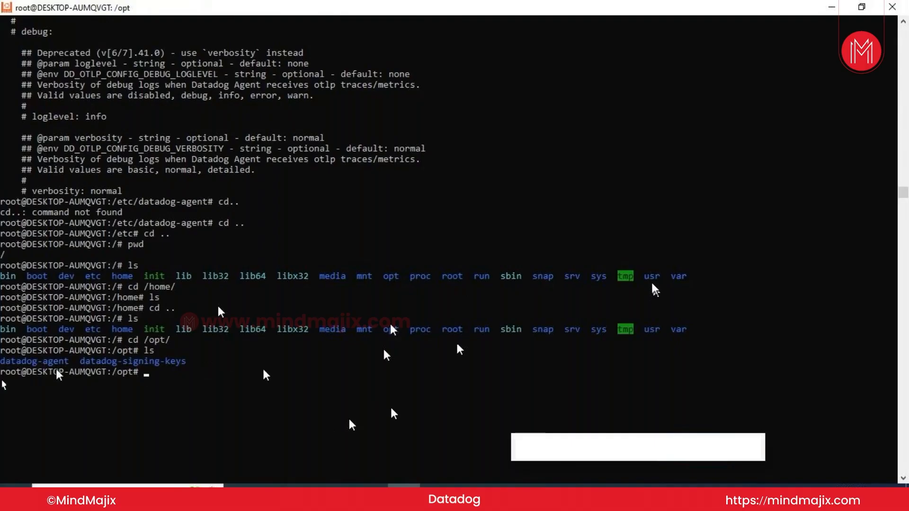
pyautogui.write('cd')
pyautogui.press('BackSpace')
pyautogui.press('BackSpace')
pyautogui.press('BackSpace')
pyautogui.write('cd ..')
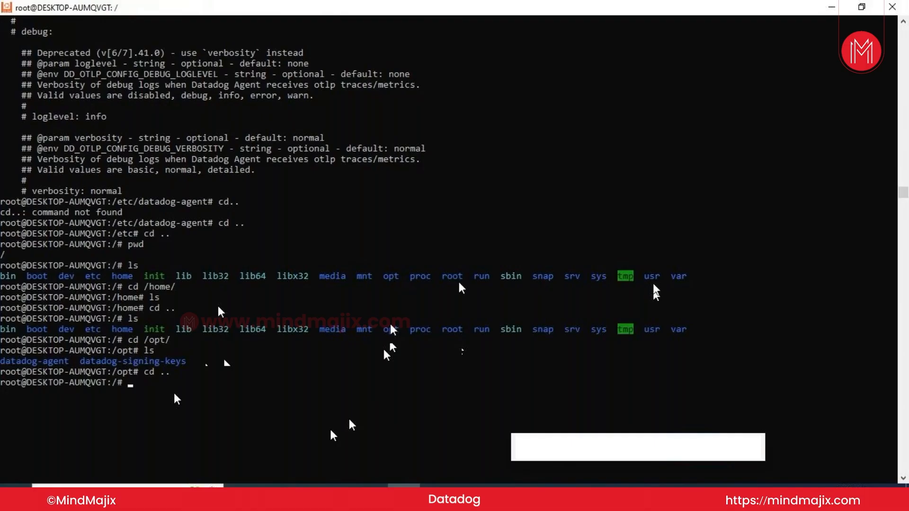
pyautogui.write('ls')
pyautogui.press('Return')
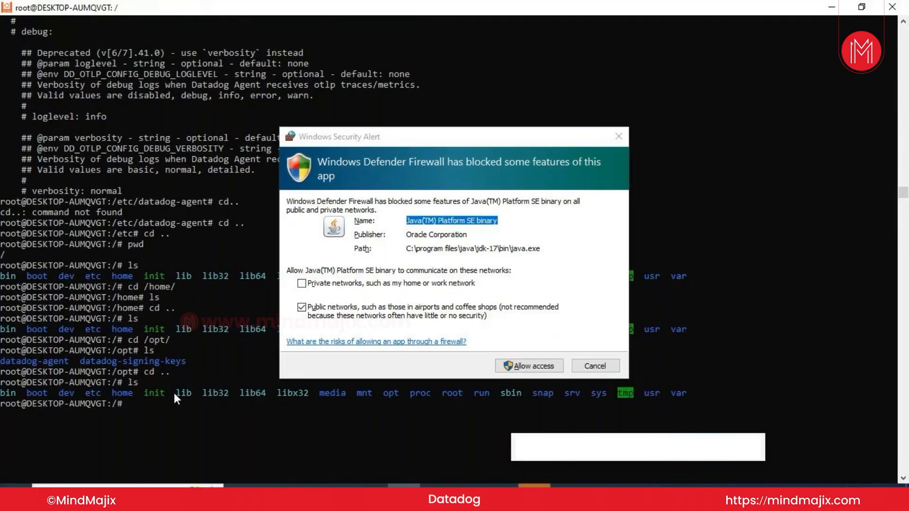
# Allow the Java(TM) Platform SE binary through Windows Defender Firewall on public networks
pyautogui.click(532, 365)
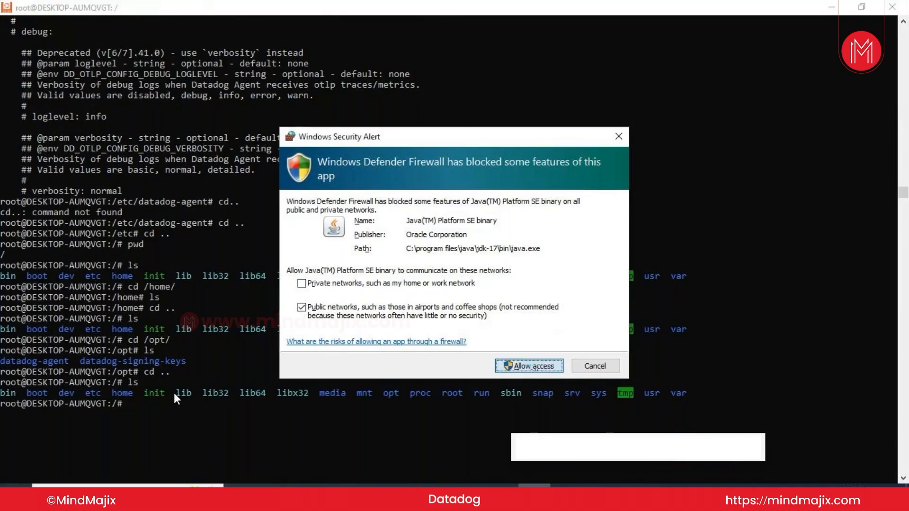
pyautogui.click(532, 363)
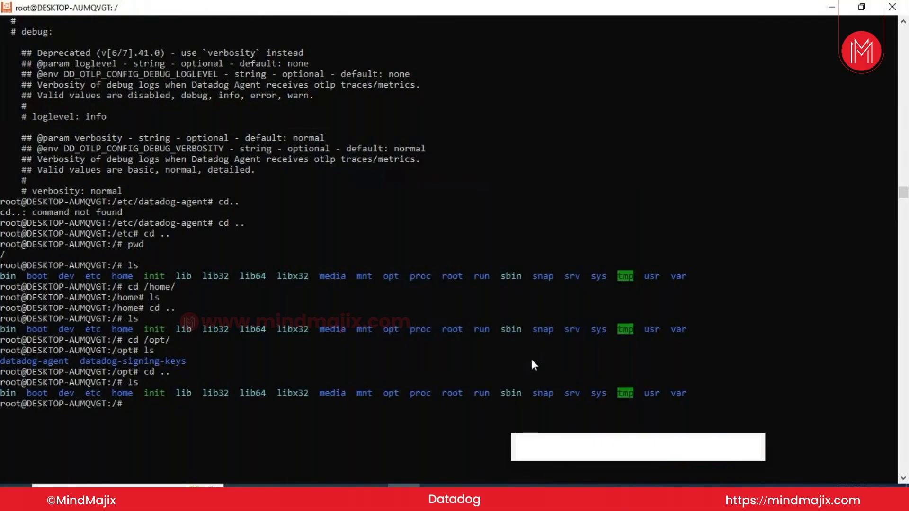
# Move into /root and list it, showing only ddagent-install.log
pyautogui.write('cd')
pyautogui.write('/')
pyautogui.write('rpp')
pyautogui.press('BackSpace')
pyautogui.press('BackSpace')
pyautogui.write('oot/')
pyautogui.press('Return')
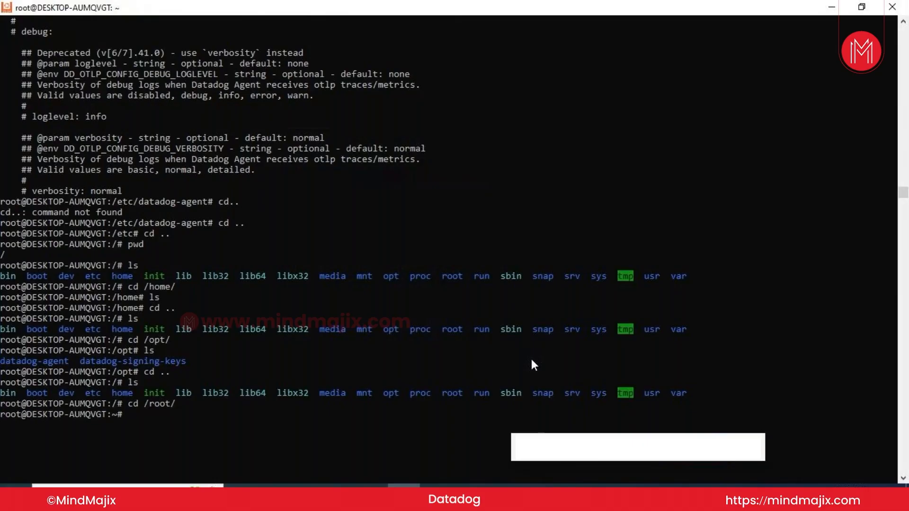
pyautogui.write('ls')
pyautogui.press('Return')
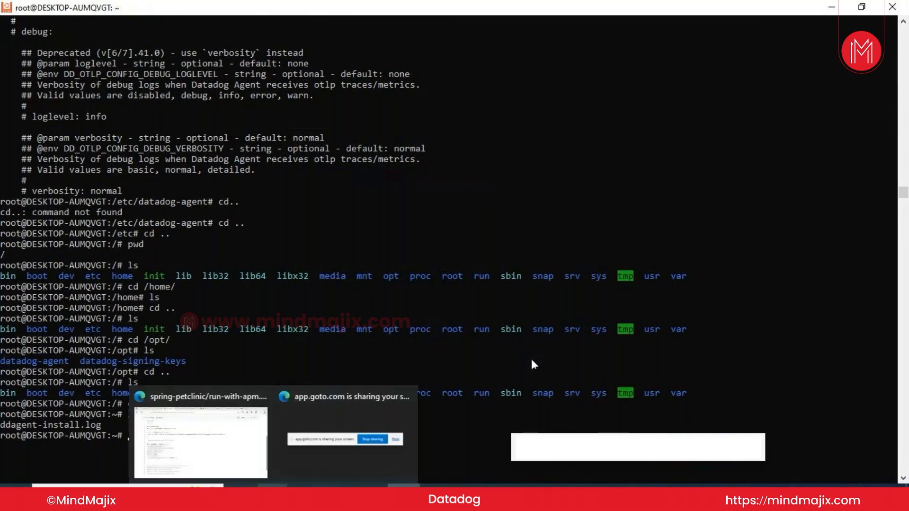
# Bring up Datadog's Infrastructure List in the browser, showing Windows11 and DESKTOP-AUMQVGT as active hosts
pyautogui.click(273, 493)
pyautogui.moveTo(194, 440)
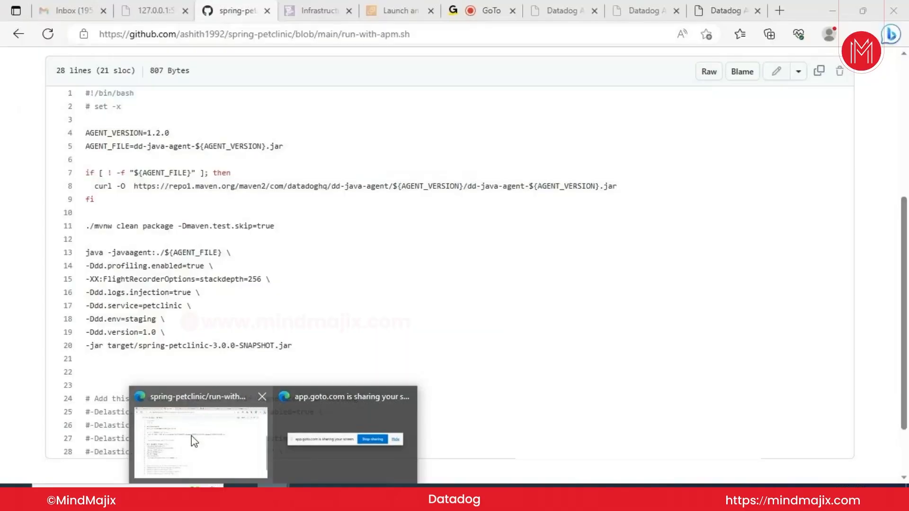
pyautogui.click(192, 435)
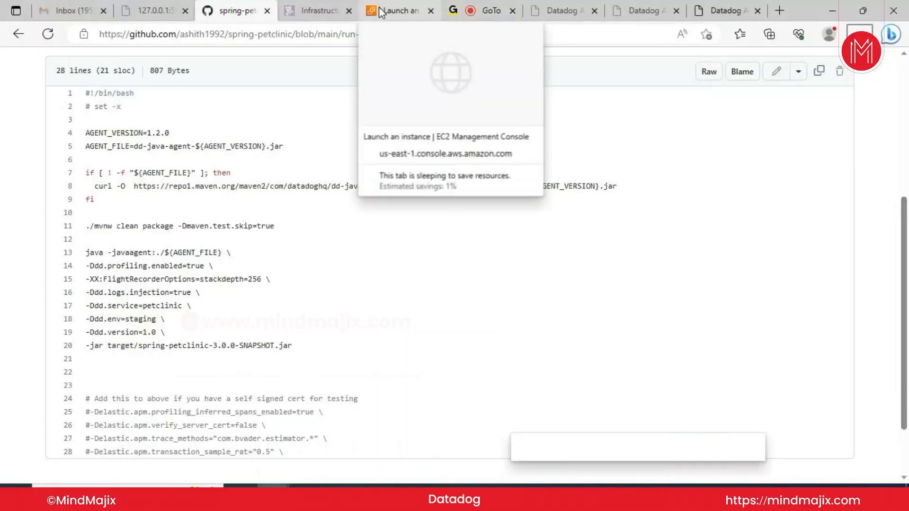
pyautogui.click(316, 10)
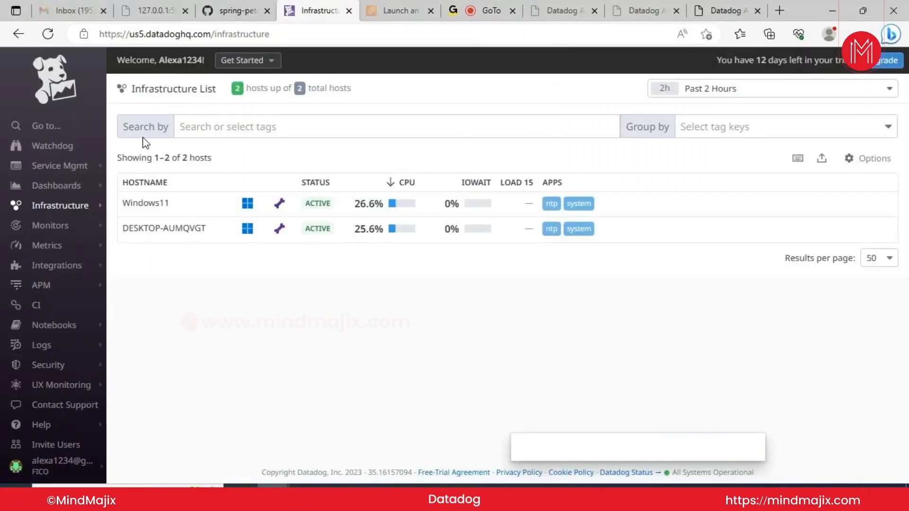
pyautogui.moveTo(63, 260)
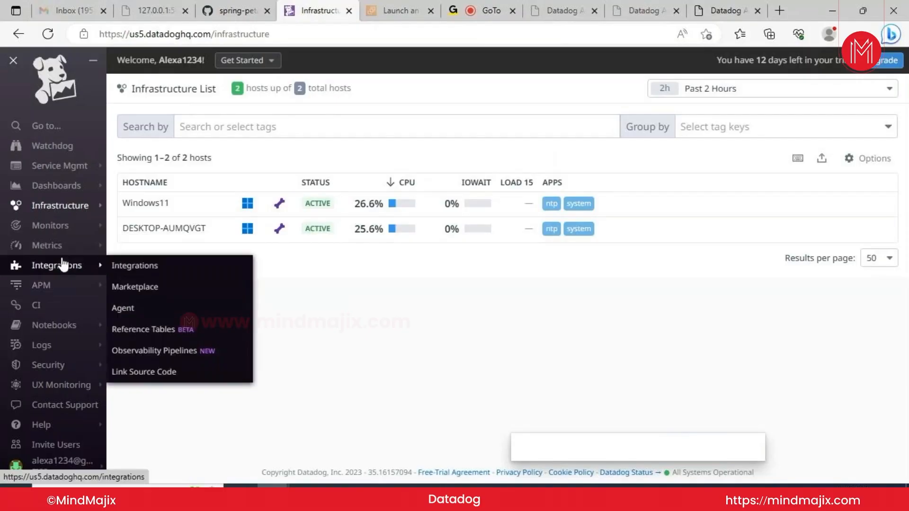
pyautogui.moveTo(61, 211)
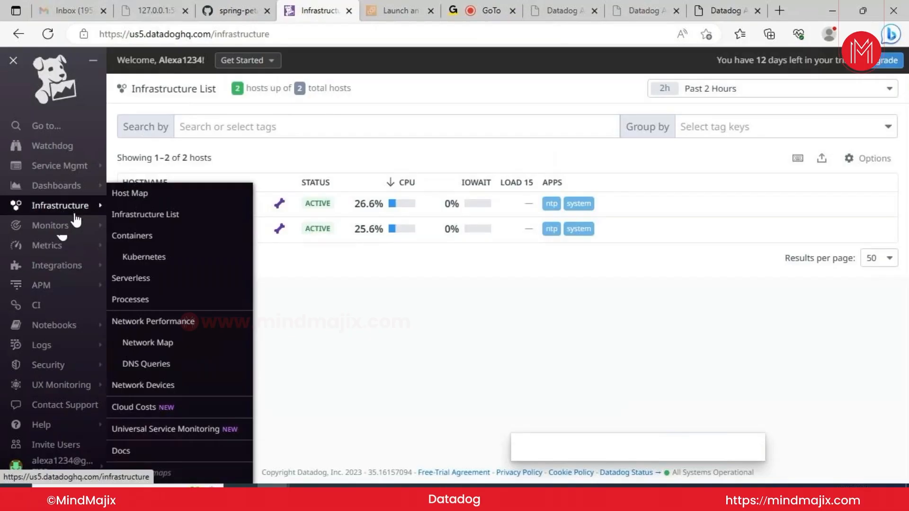
pyautogui.moveTo(68, 228)
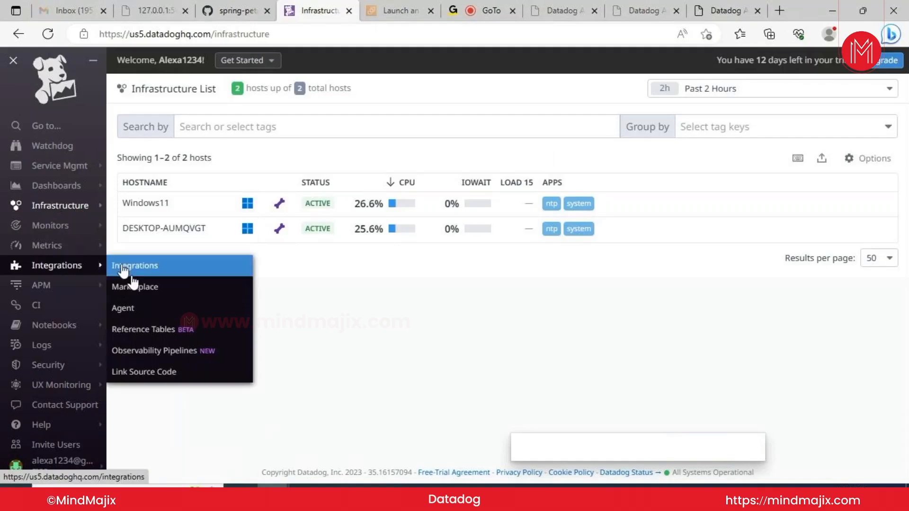
# Open Datadog Integrations to reach the Agent 7 installation instructions listing supported platforms
pyautogui.click(134, 310)
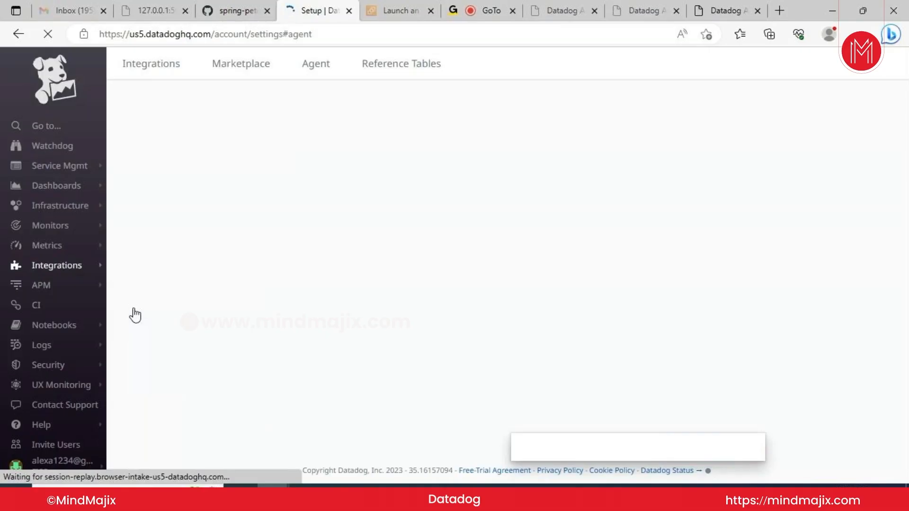
pyautogui.moveTo(135, 314); pyautogui.dragTo(266, 137)
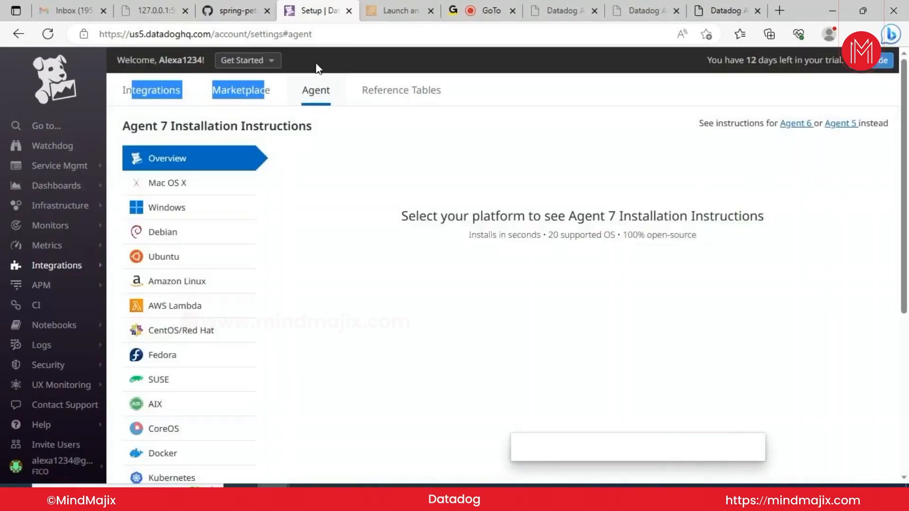
# Pick Ubuntu and fill the existing API key into the one-step DD_API_KEY install command
pyautogui.click(220, 256)
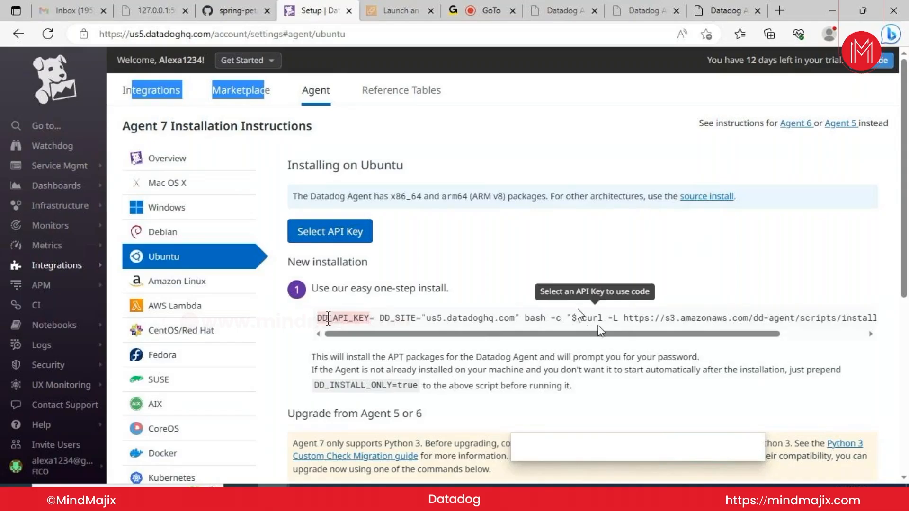
pyautogui.click(756, 306)
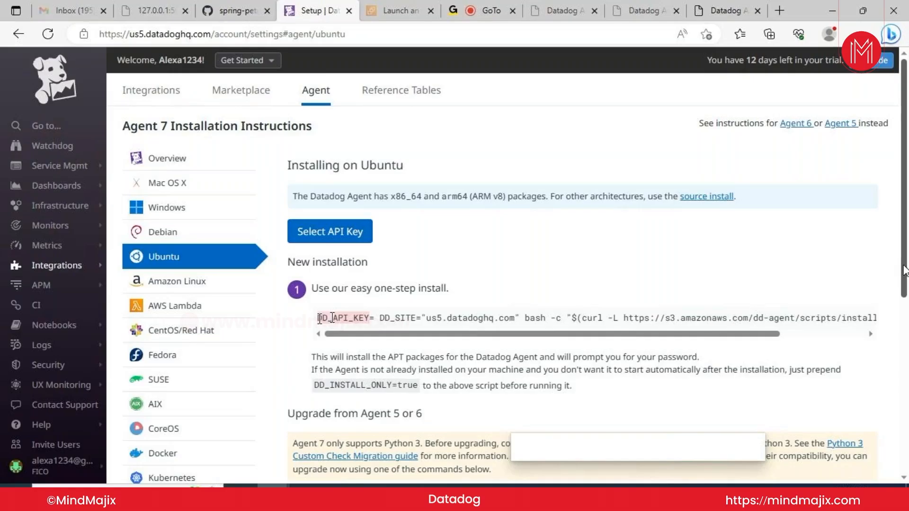
pyautogui.click(295, 233)
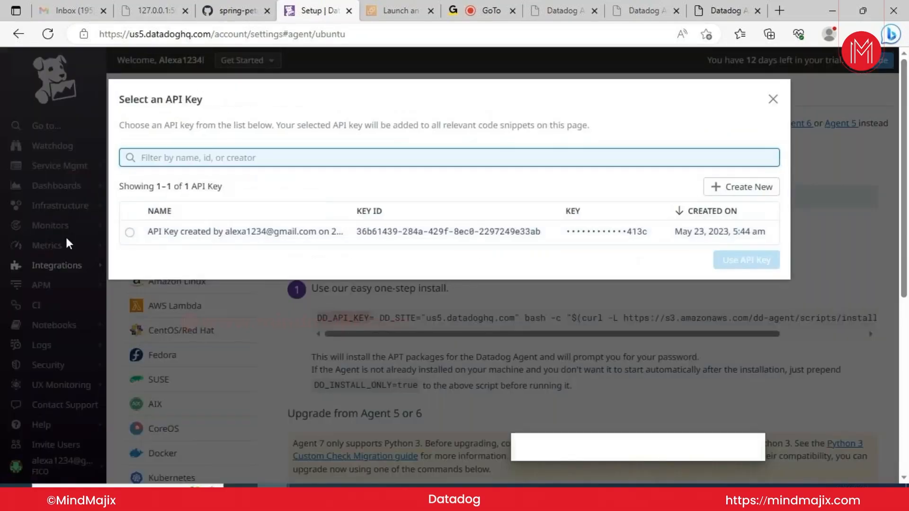
pyautogui.click(129, 232)
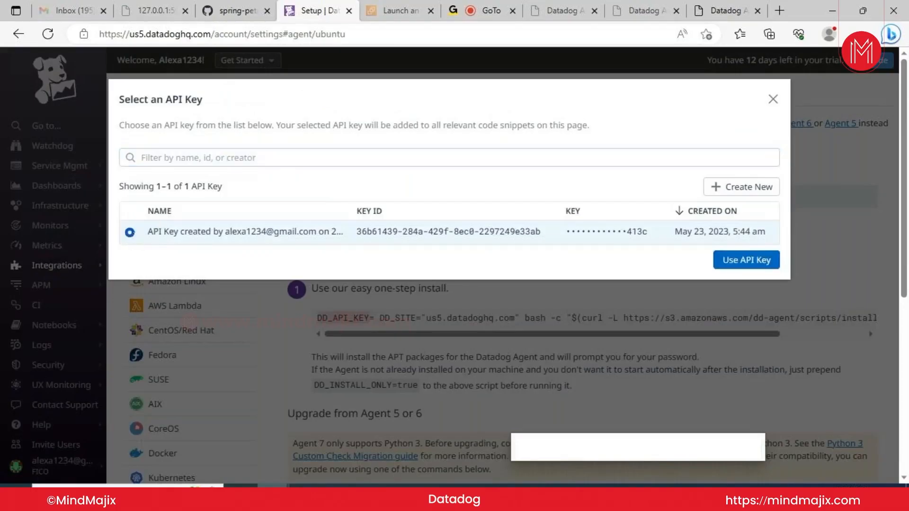
pyautogui.click(750, 261)
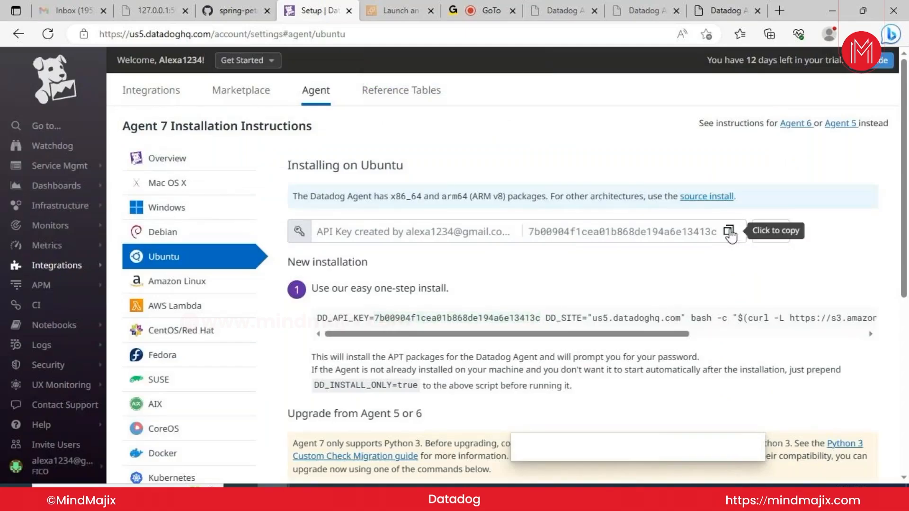
# Copy the whole Ubuntu one-step install command and switch back to the Ubuntu (WSL) terminal
pyautogui.click(729, 232)
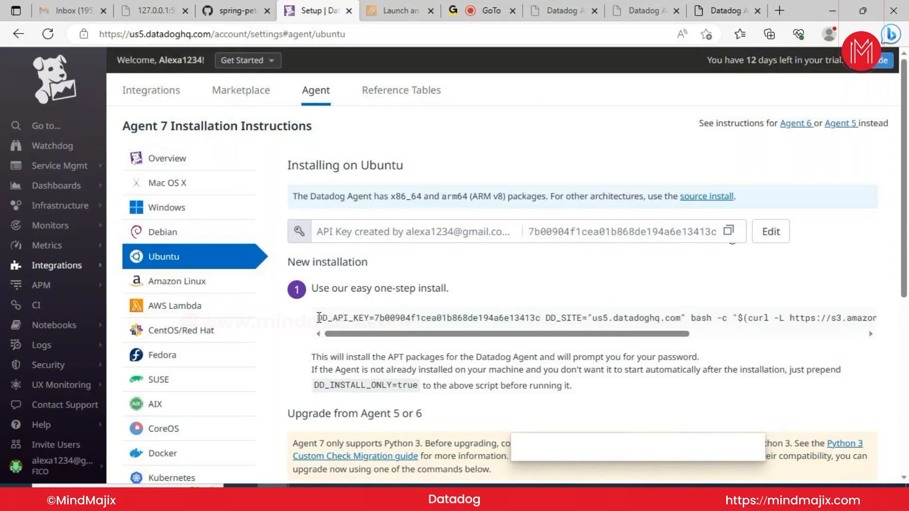
pyautogui.moveTo(318, 318); pyautogui.dragTo(902, 322)
pyautogui.hotkey('ctrl', 'c')
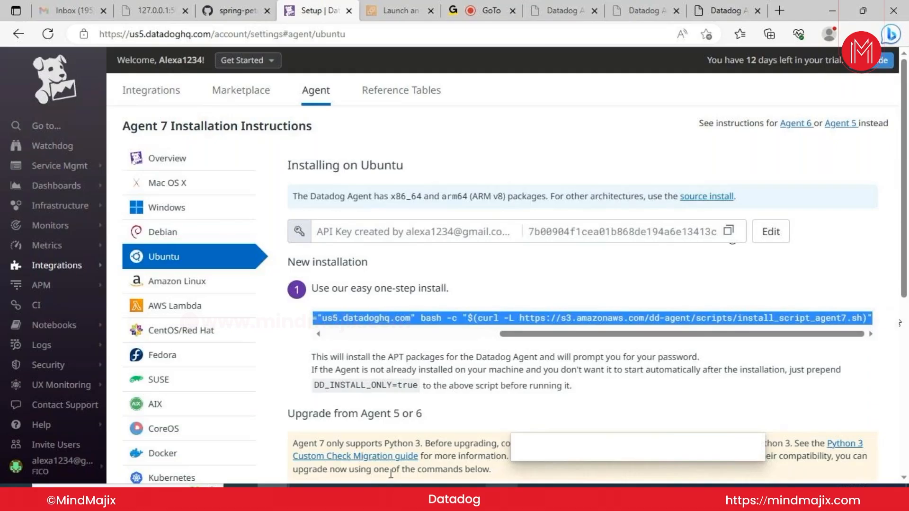
pyautogui.click(502, 496)
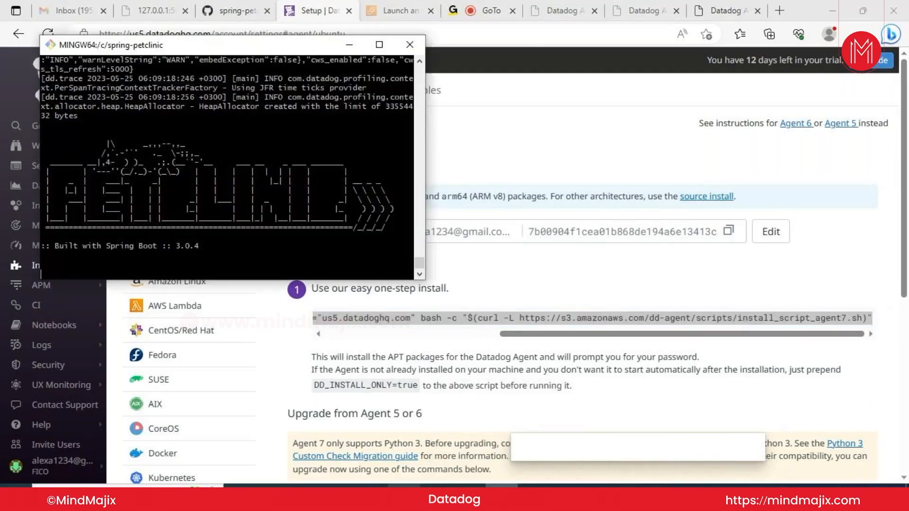
pyautogui.click(405, 478)
# Run the pasted Datadog install command with sudo in the Ubuntu terminal
pyautogui.write('sud')
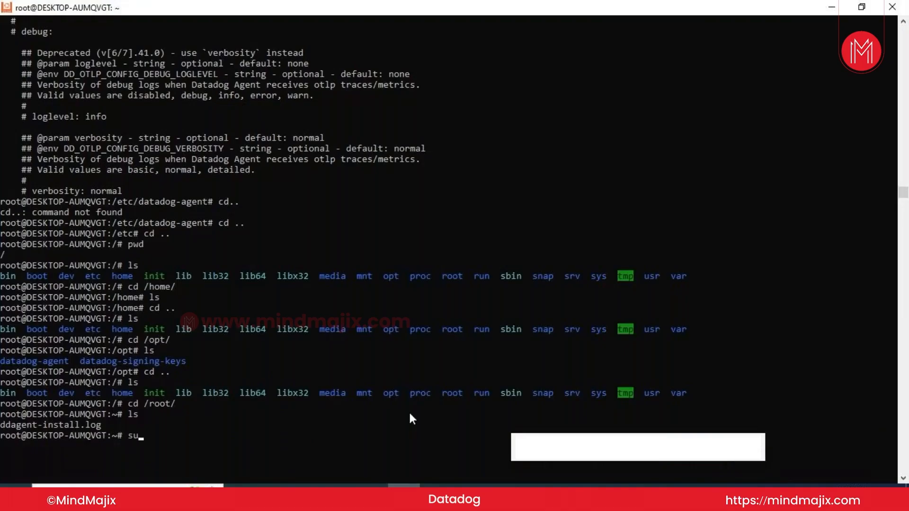
pyautogui.write('o')
pyautogui.rightClick(411, 415)
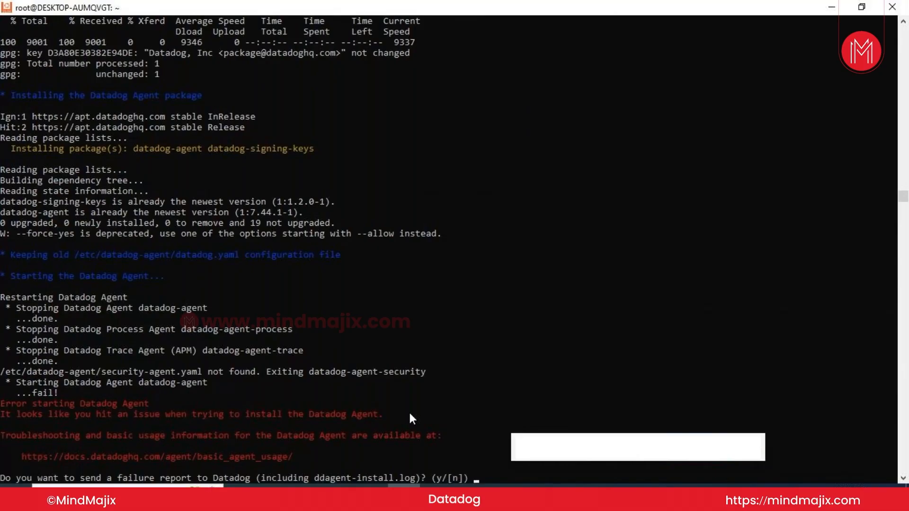
# Answer n to decline the failure report, then start typing a cd / path
pyautogui.write('n')
pyautogui.press('Return')
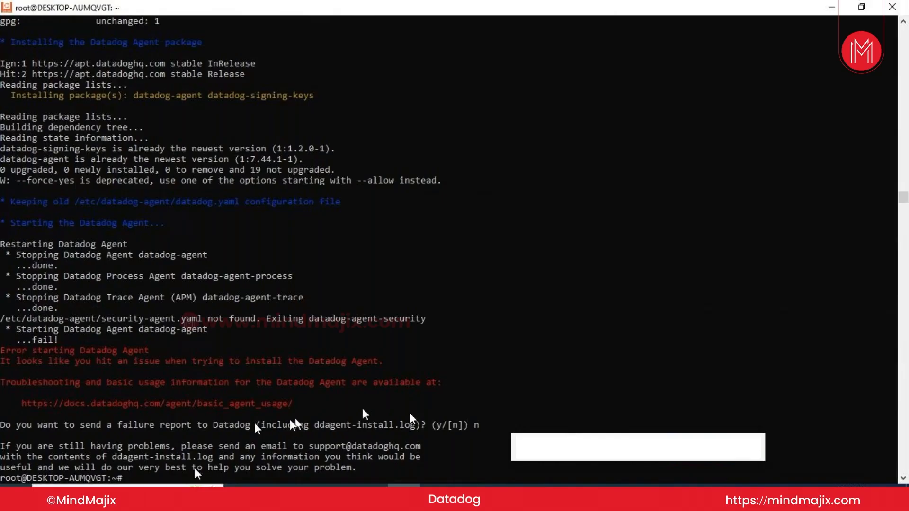
pyautogui.write('cd /mat')
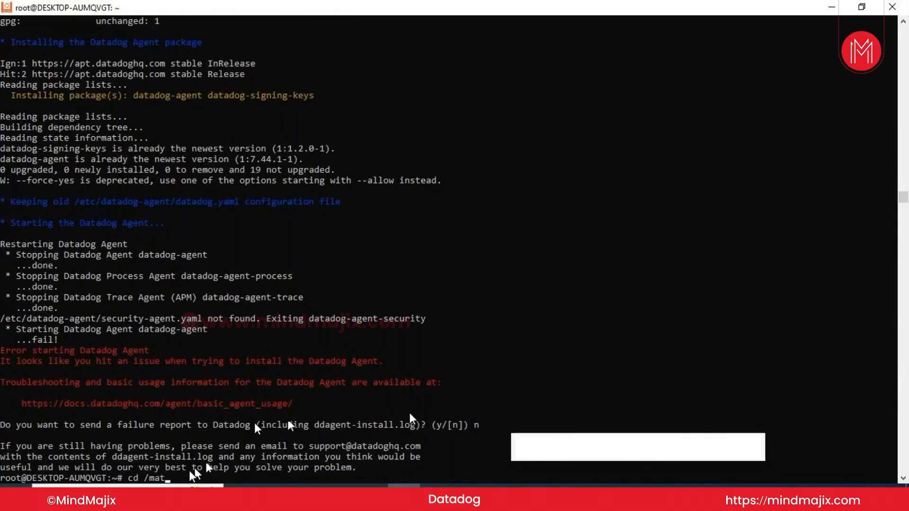
# Change into /mnt/c, list its contents, and bring the Windows Services window forward
pyautogui.press('BackSpace')
pyautogui.press('BackSpace')
pyautogui.write('nt/')
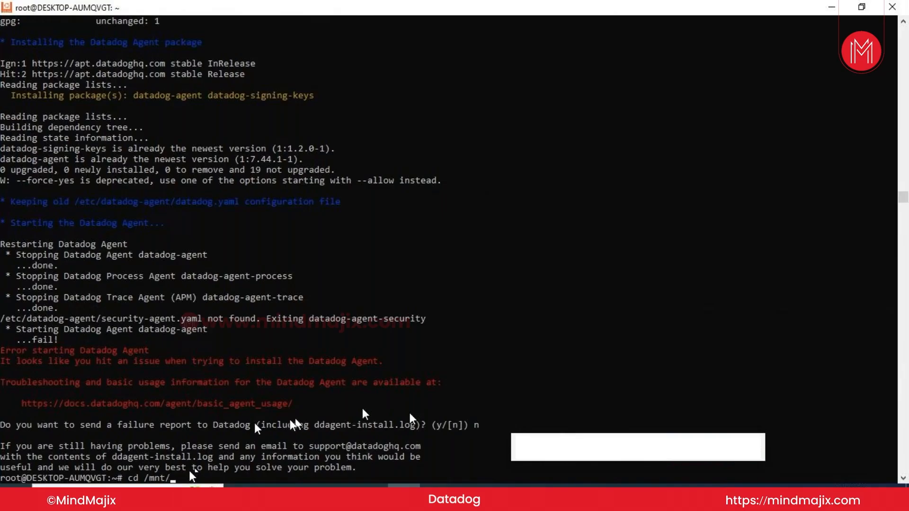
pyautogui.press('Return')
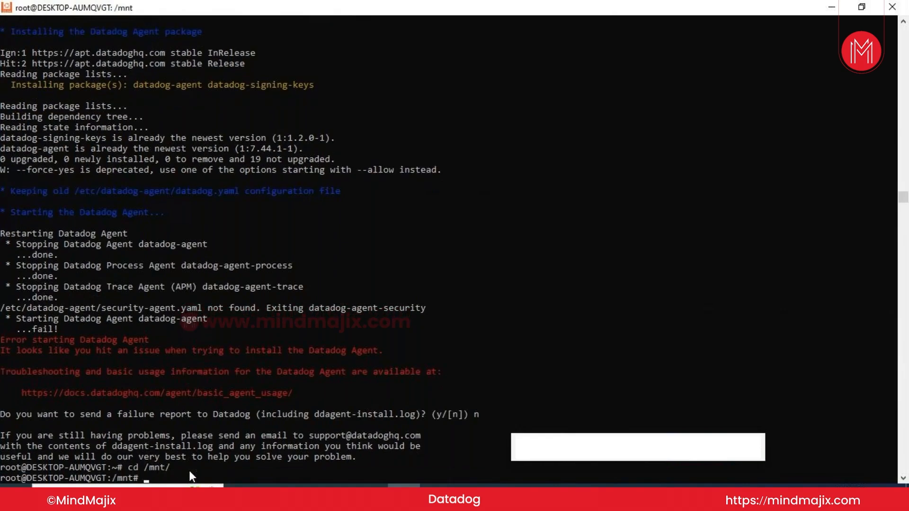
pyautogui.write('cd /c')
pyautogui.press('Return')
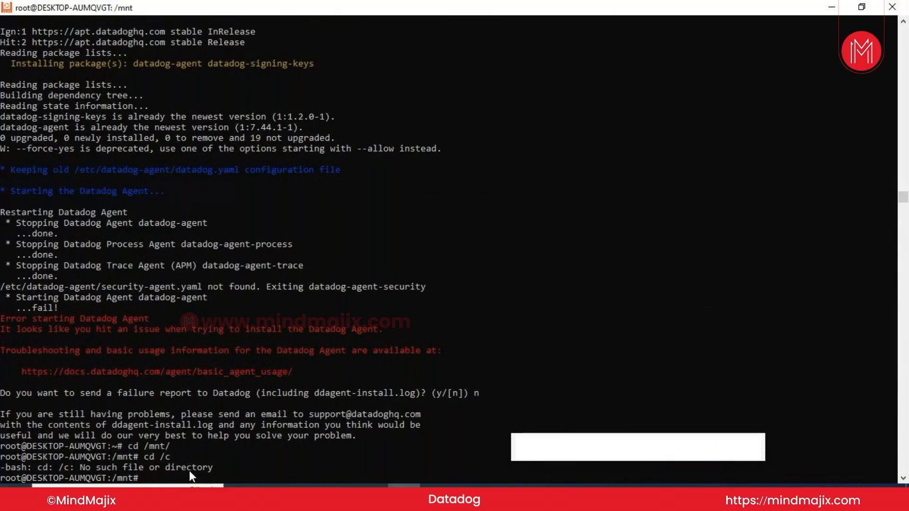
pyautogui.write('cd c')
pyautogui.press('Return')
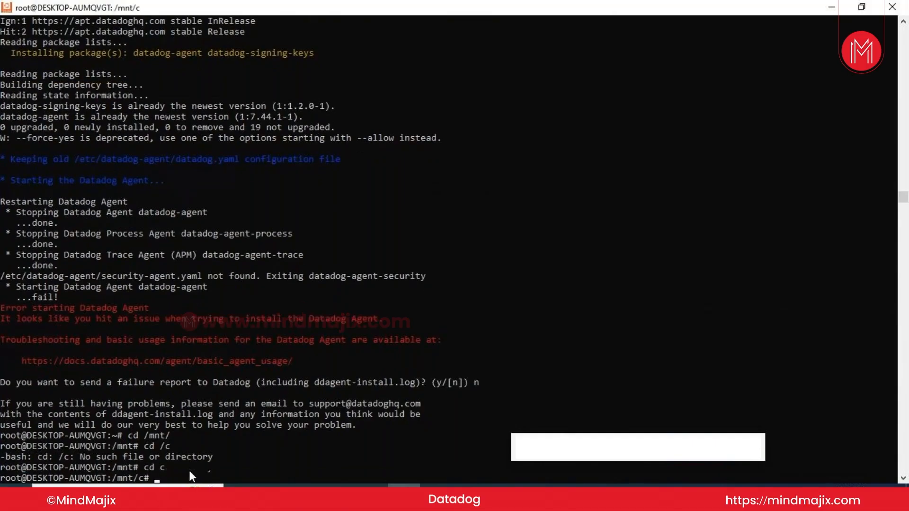
pyautogui.write('ls')
pyautogui.press('Return')
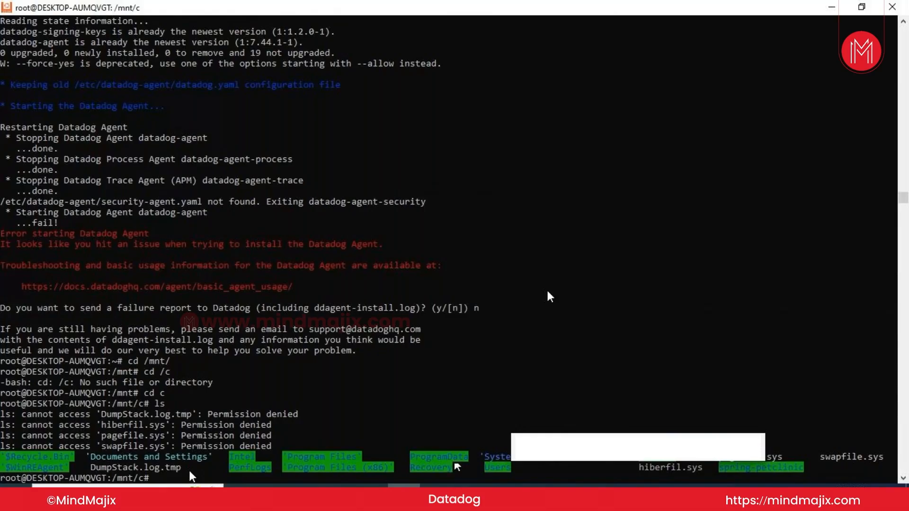
pyautogui.click(437, 497)
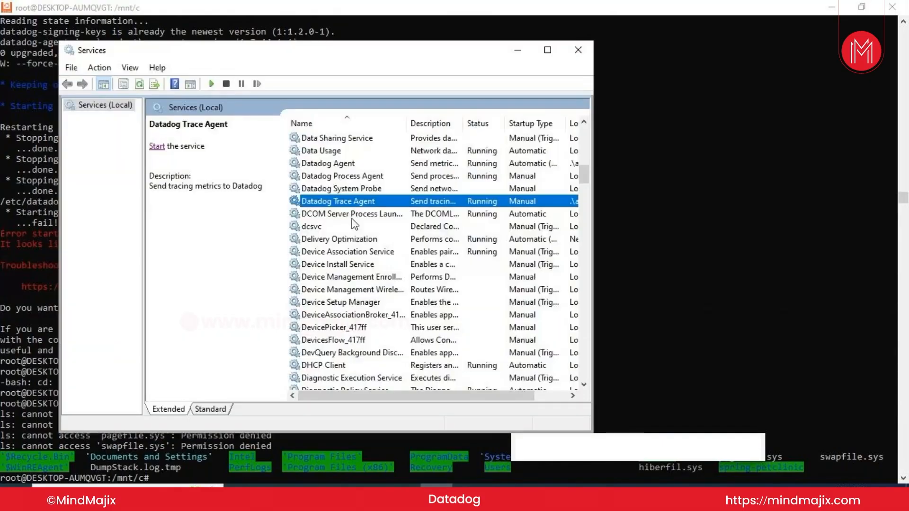
# Confirm the Datadog Agent service is running, then minimize the Services window
pyautogui.click(330, 163)
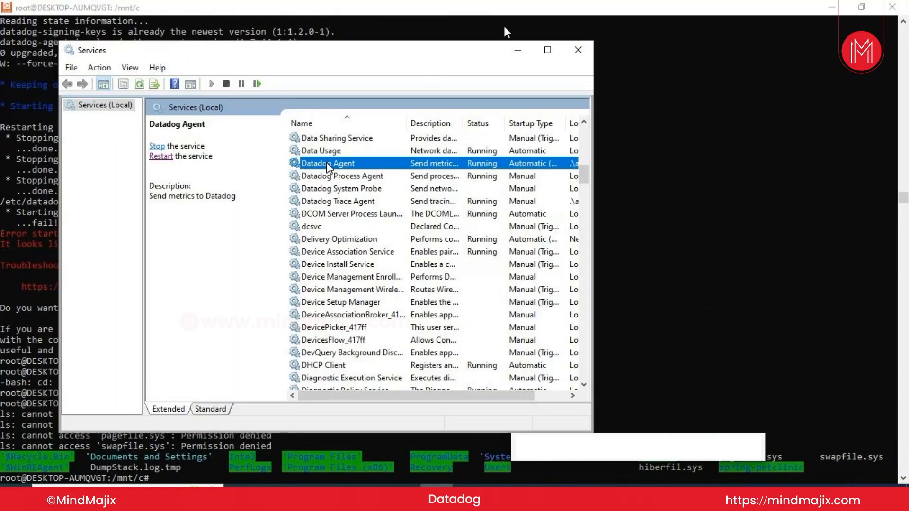
pyautogui.click(518, 50)
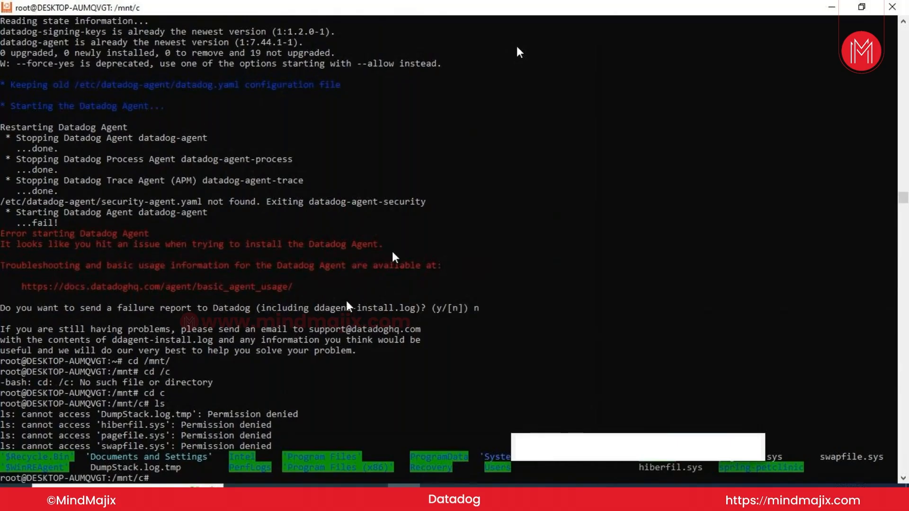
# Switch from the Datadog install page to the EC2 'Launch an instance' browser tab
pyautogui.moveTo(273, 484)
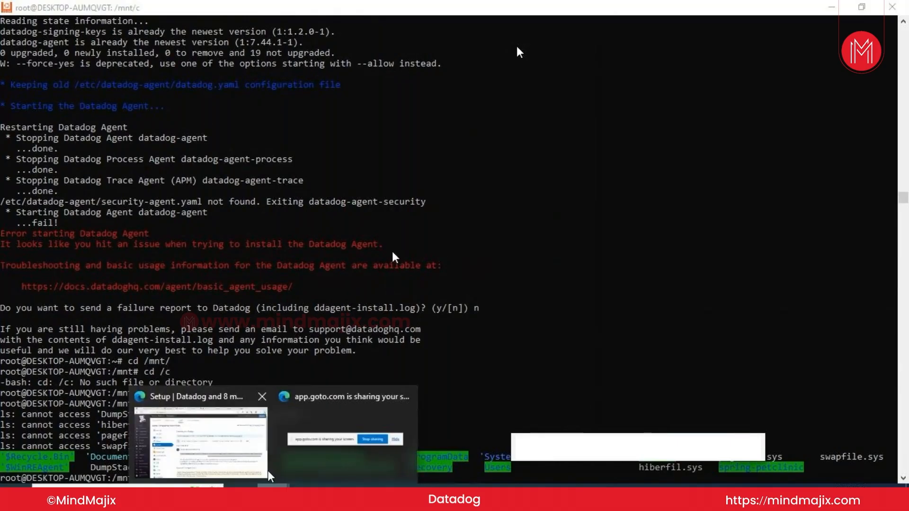
pyautogui.click(232, 450)
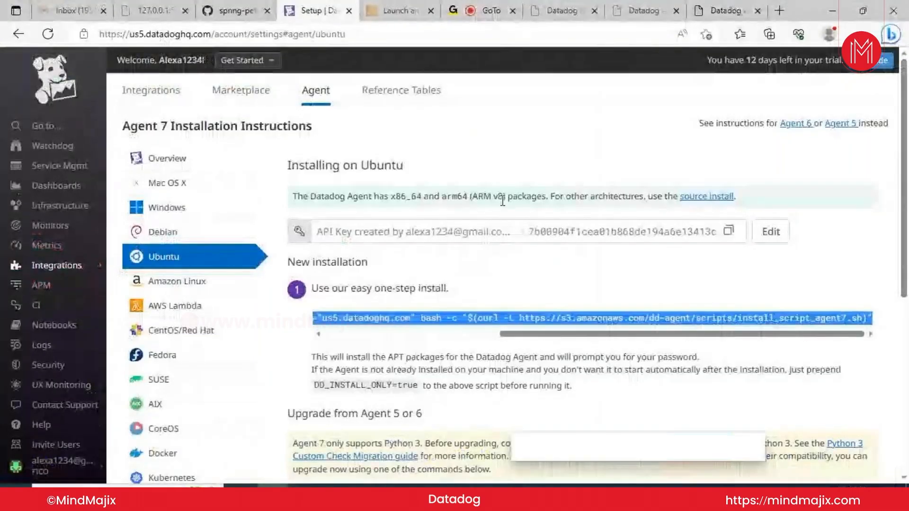
pyautogui.click(387, 7)
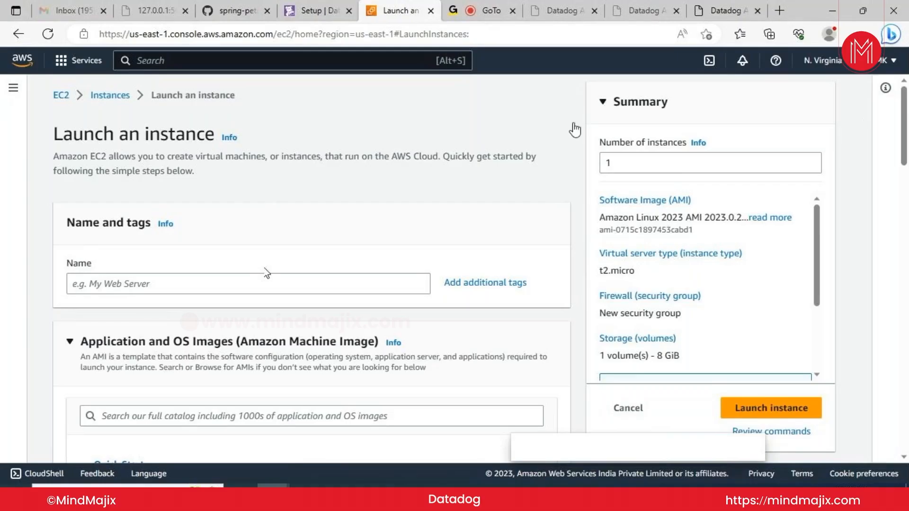
# Enter 'ubuntu' as the instance name under Name and tags
pyautogui.click(203, 287)
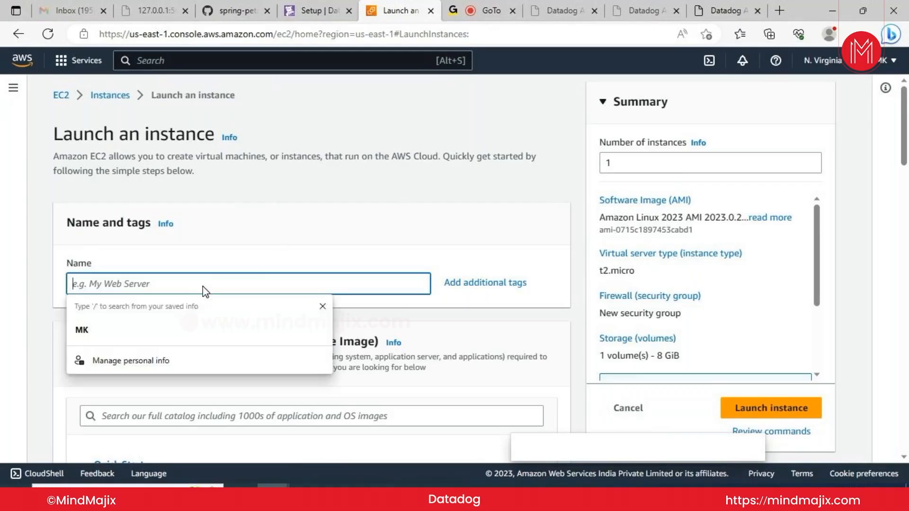
pyautogui.write('u')
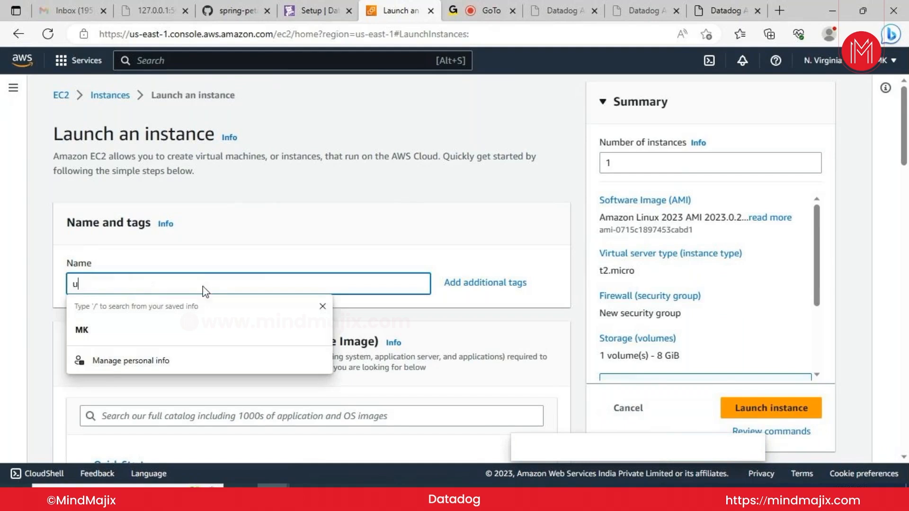
pyautogui.write('buntu')
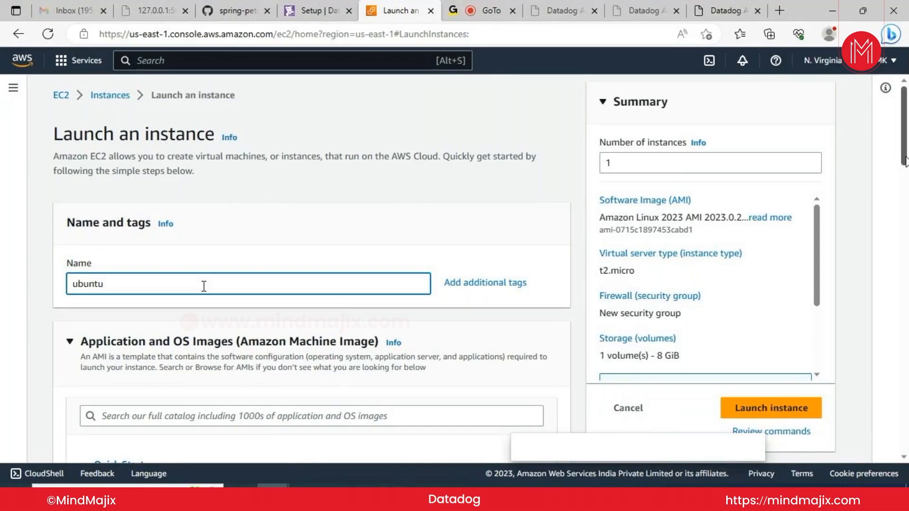
pyautogui.moveTo(900, 161); pyautogui.dragTo(906, 213)
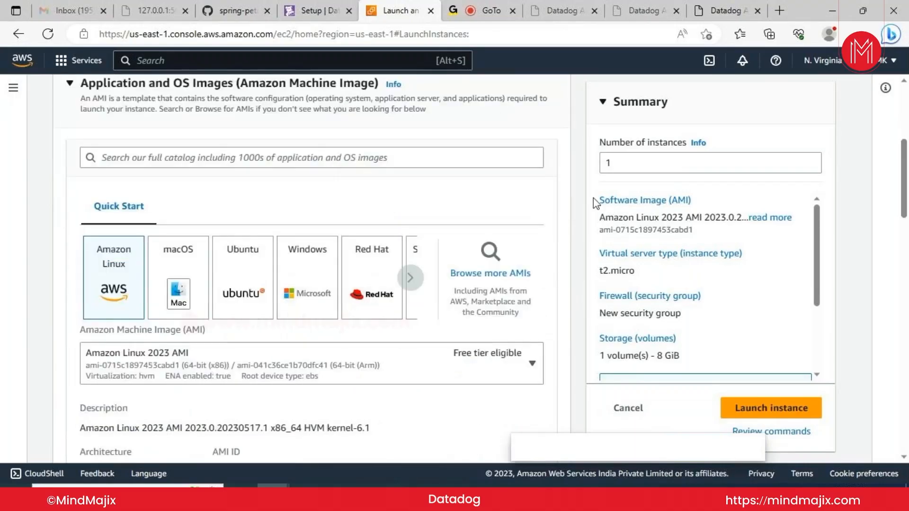
# Select the Ubuntu Server 22.04 LTS image on t2.micro, leaving the key pair unselected
pyautogui.click(243, 293)
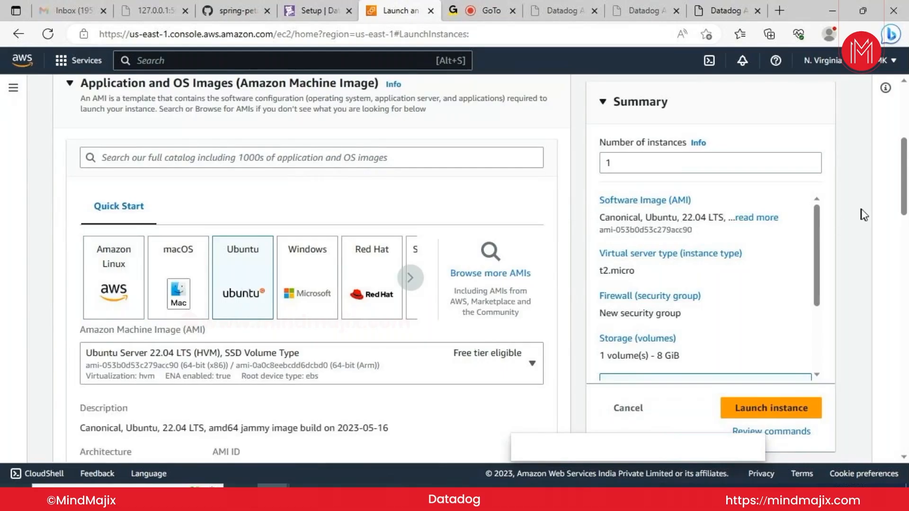
pyautogui.moveTo(906, 205); pyautogui.dragTo(906, 322)
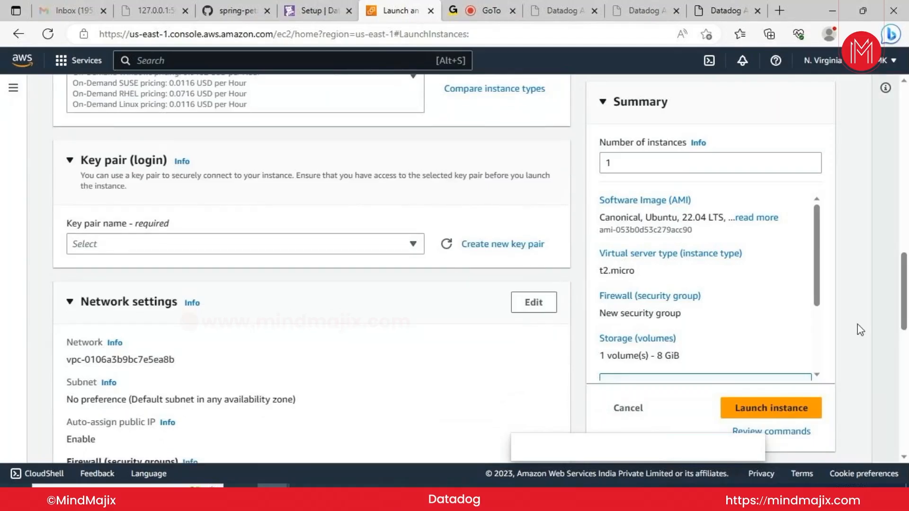
pyautogui.click(413, 246)
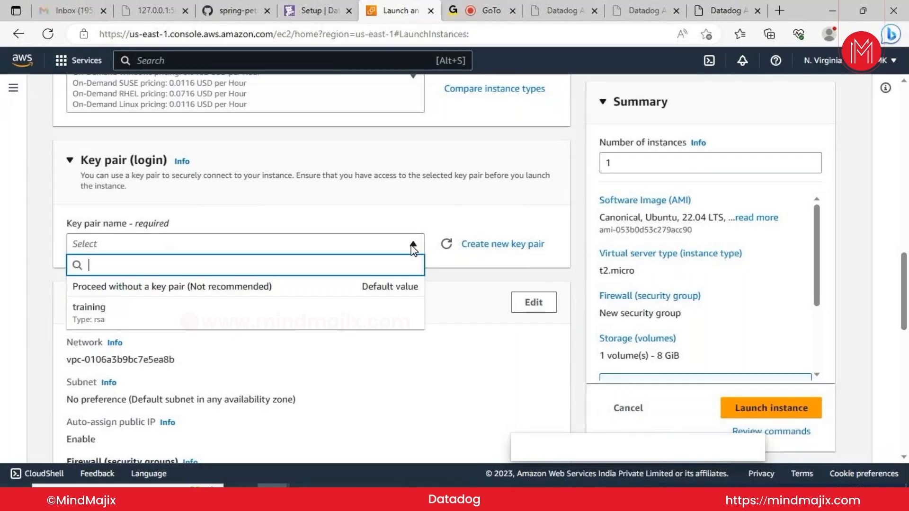
pyautogui.click(485, 320)
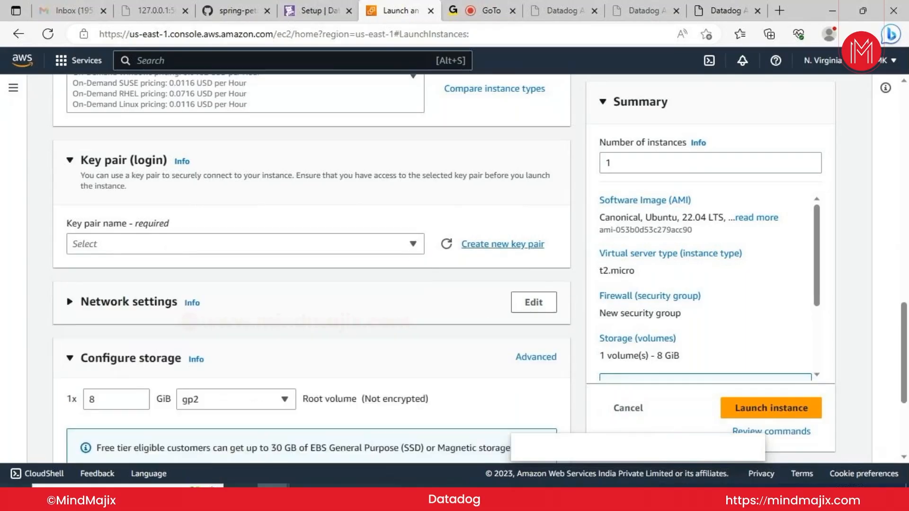
# Create an RSA .pem key pair named 'datadog_keypair' and assign it to the instance
pyautogui.click(502, 245)
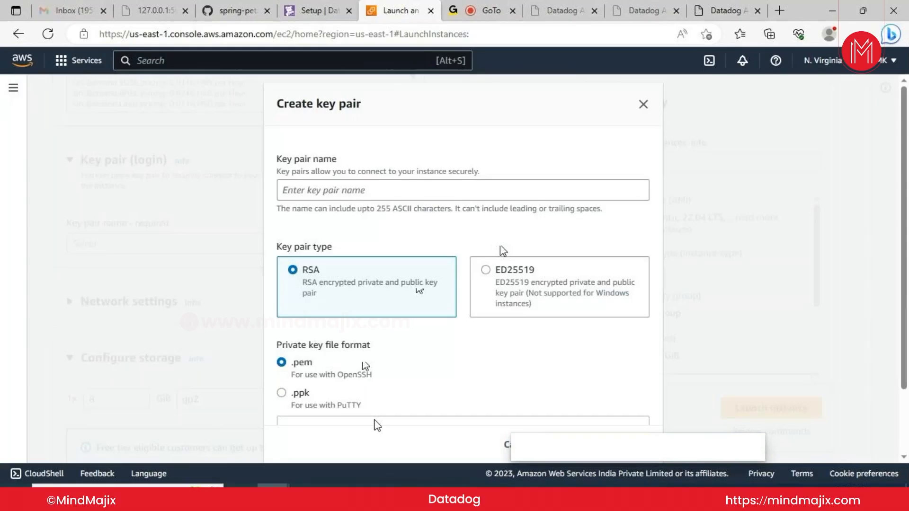
pyautogui.click(382, 192)
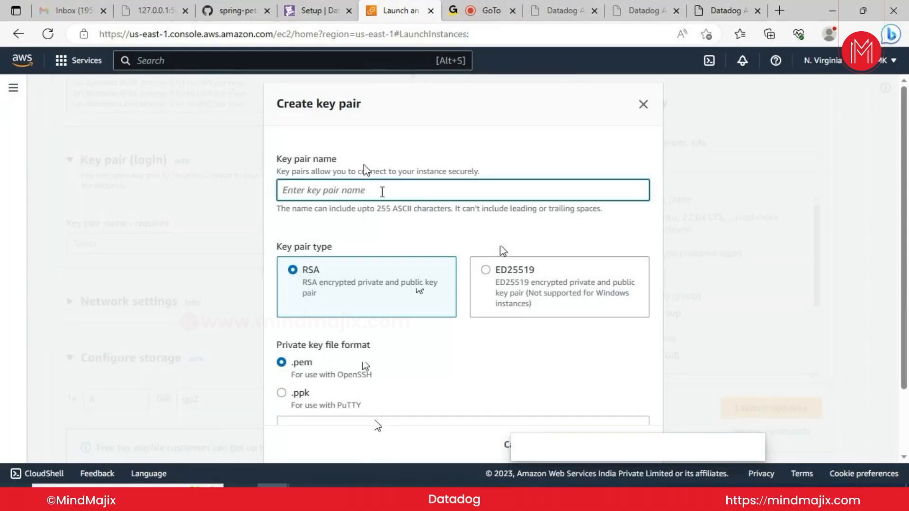
pyautogui.write('d')
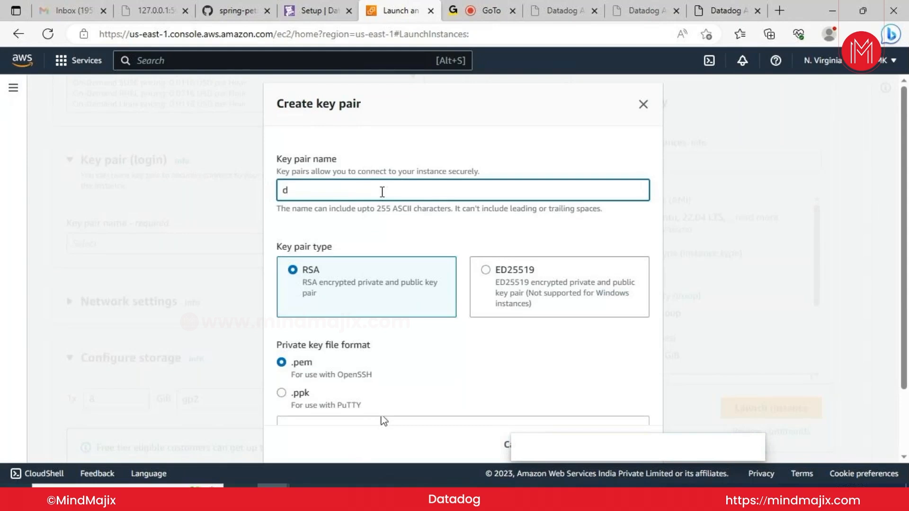
pyautogui.write('atadog_')
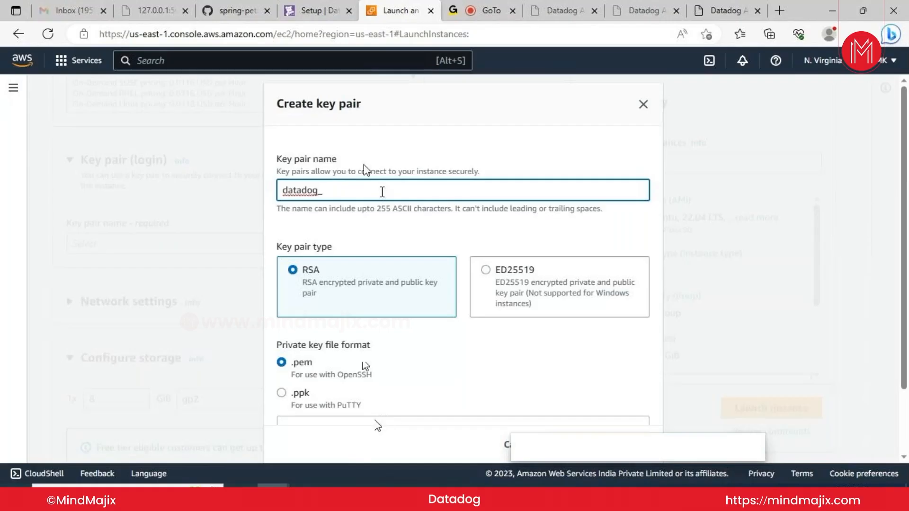
pyautogui.write('keyp')
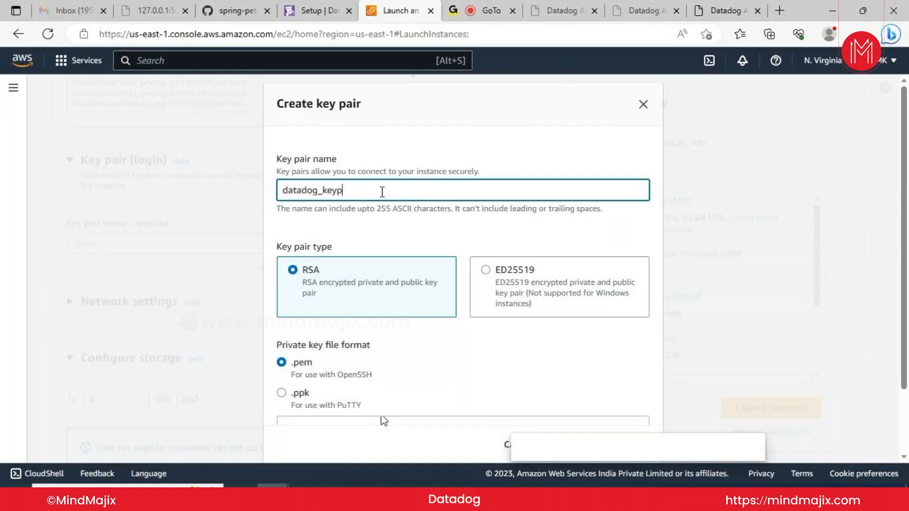
pyautogui.write('air')
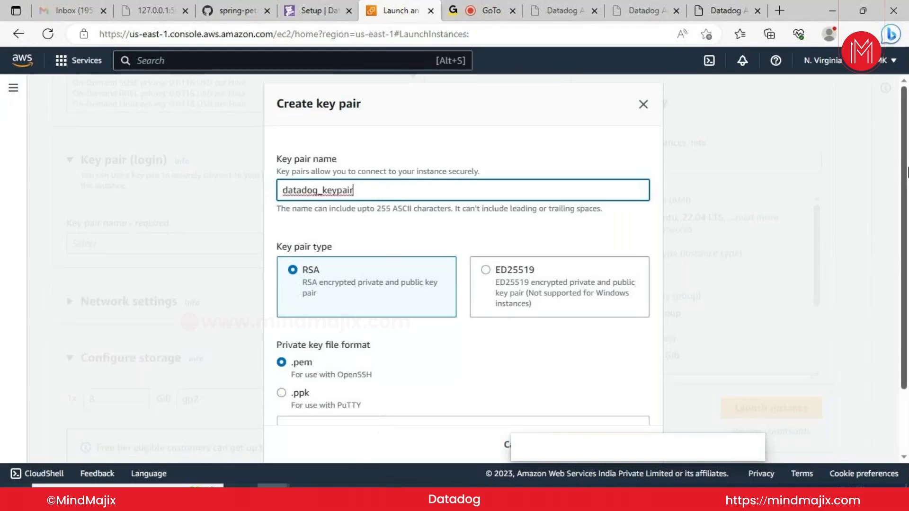
pyautogui.scroll(-2, 903, 173)
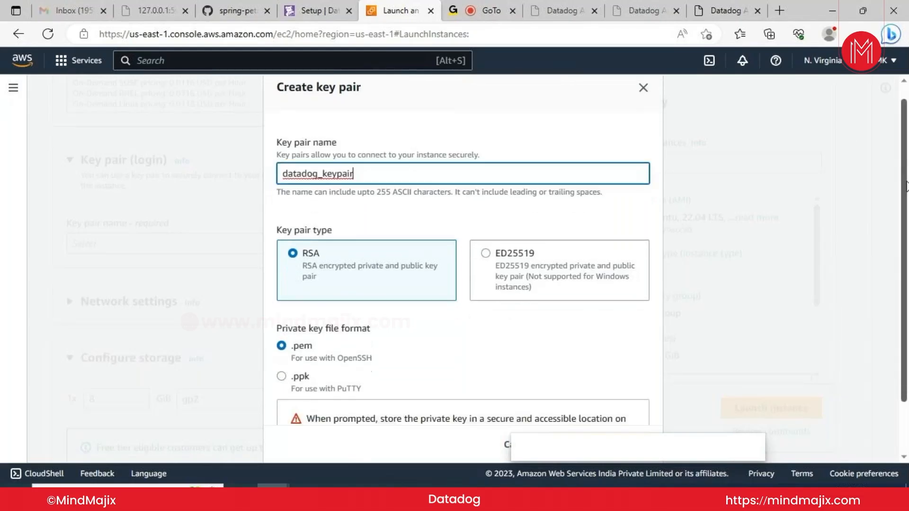
pyautogui.scroll(-3, 904, 213)
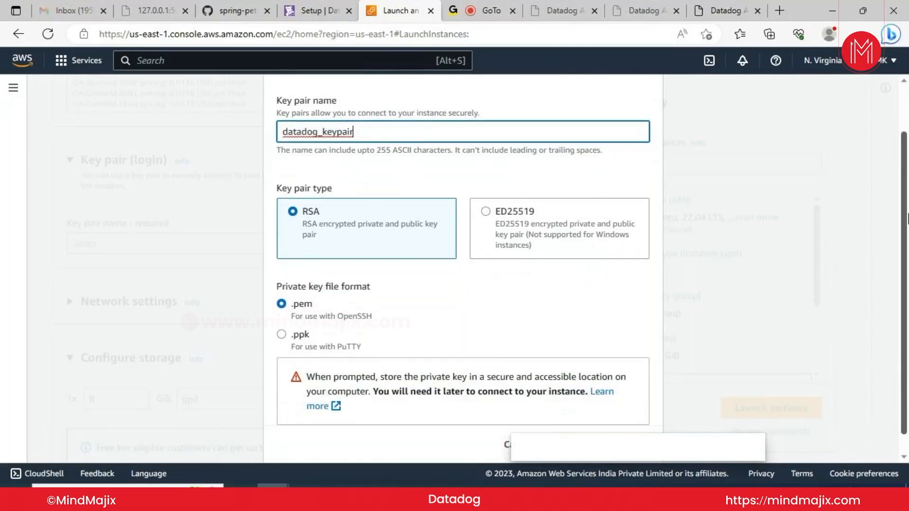
pyautogui.moveTo(907, 232); pyautogui.dragTo(907, 250)
pyautogui.moveTo(582, 453); pyautogui.dragTo(686, 392)
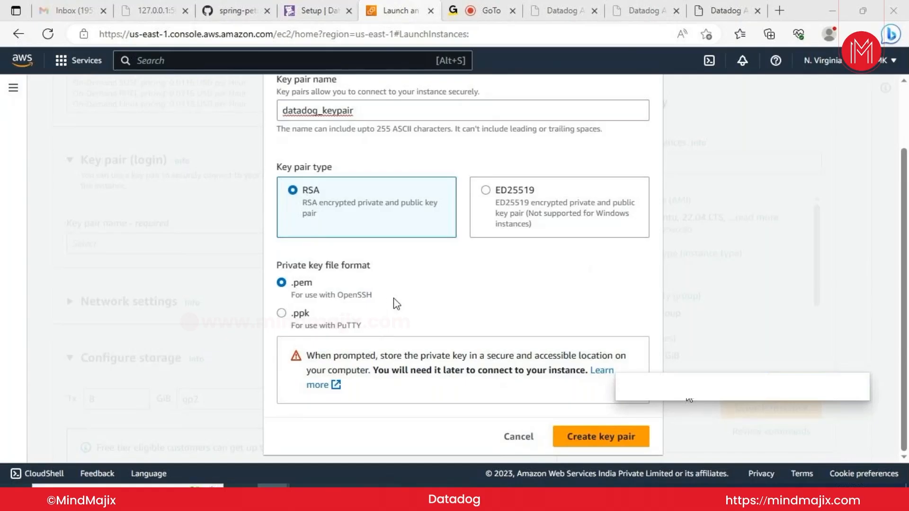
pyautogui.click(588, 435)
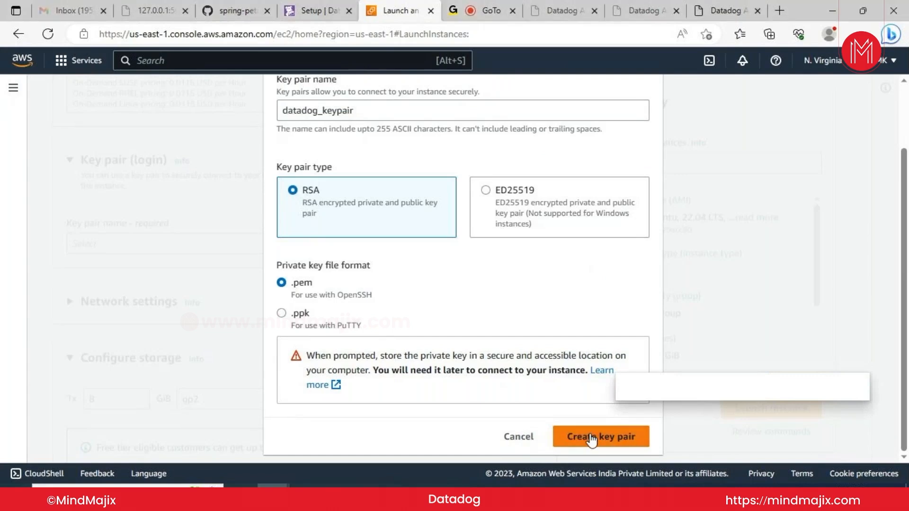
pyautogui.click(591, 438)
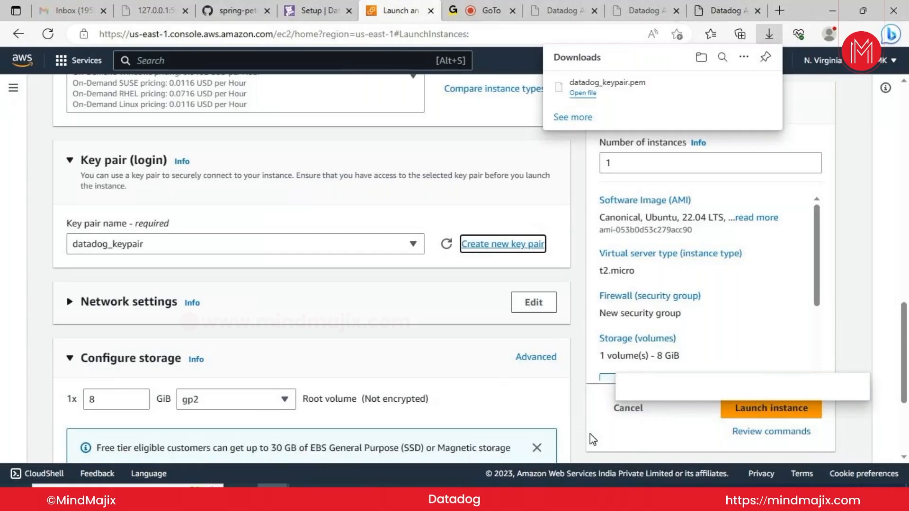
# Set the root volume to 30 GiB of gp2 storage instead of the default 8 GiB
pyautogui.moveTo(590, 434); pyautogui.dragTo(472, 438)
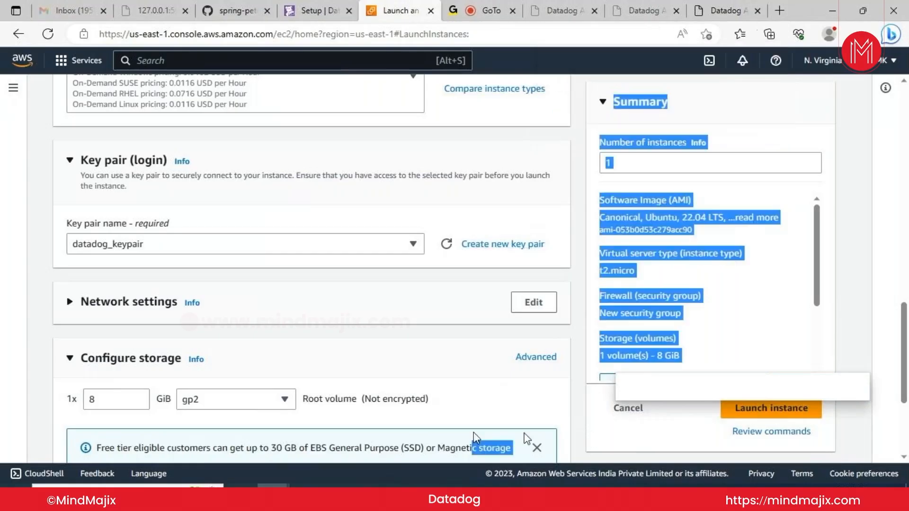
pyautogui.click(481, 280)
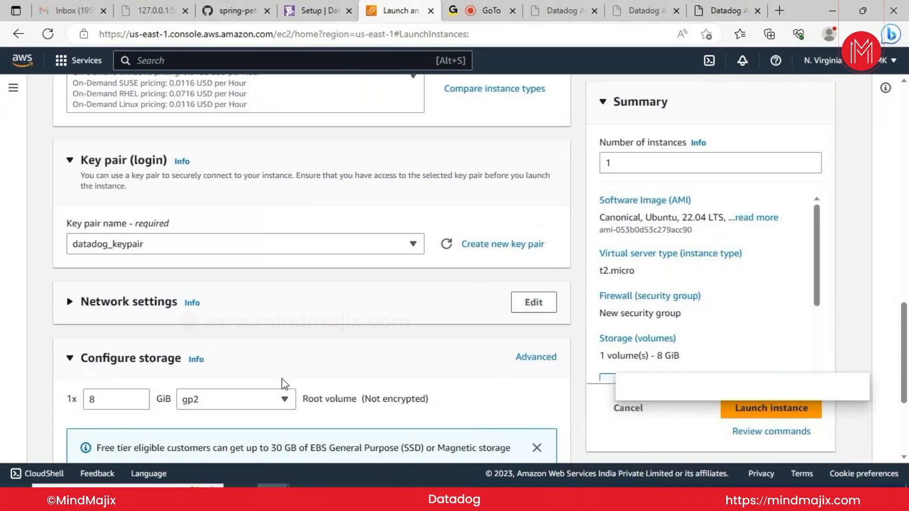
pyautogui.click(284, 402)
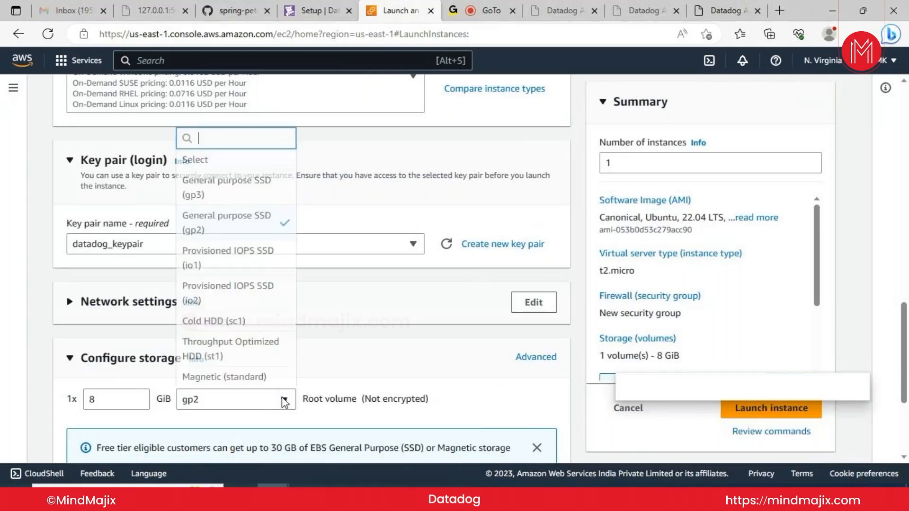
pyautogui.click(116, 399)
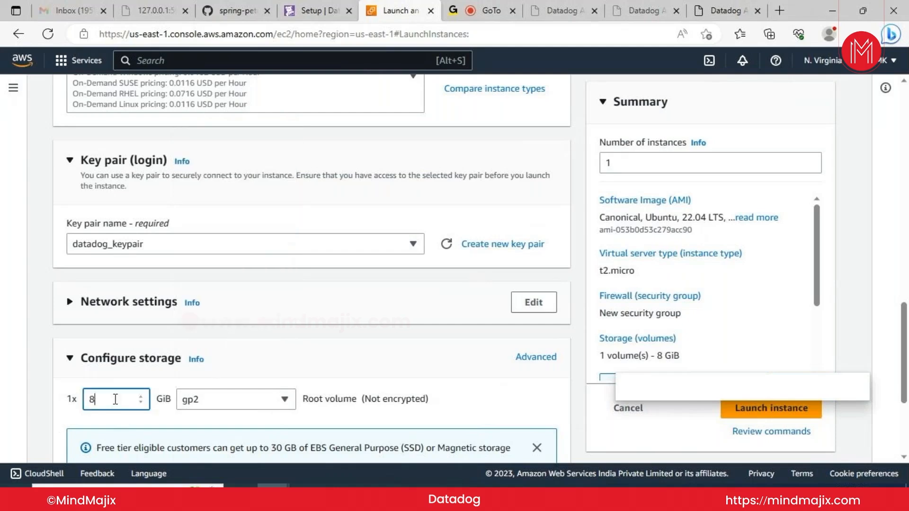
pyautogui.press('BackSpace')
pyautogui.write('30')
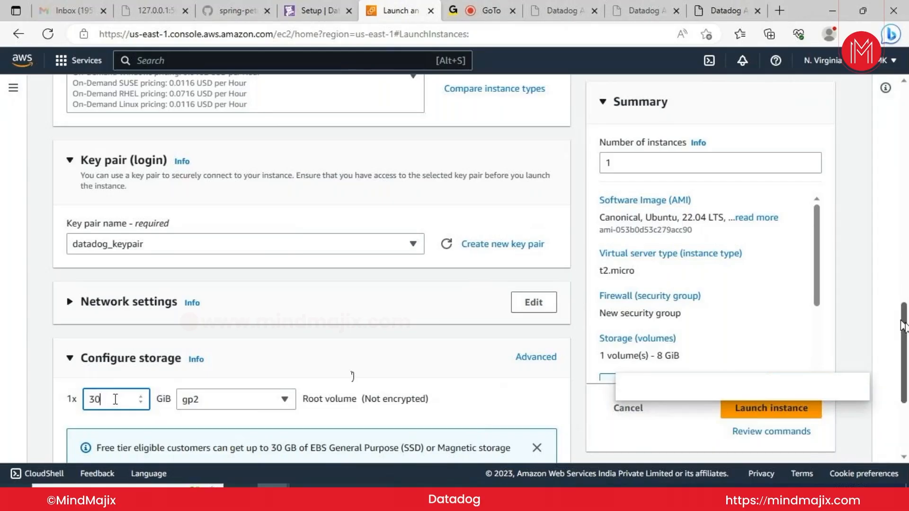
pyautogui.moveTo(904, 327); pyautogui.dragTo(908, 376)
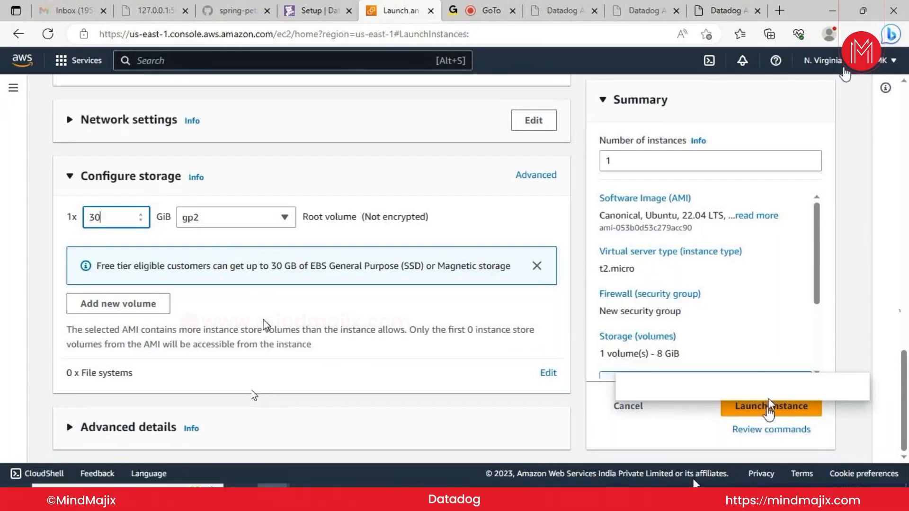
# Launch the Ubuntu t2.micro instance and return to the Instances list after the success message
pyautogui.click(765, 411)
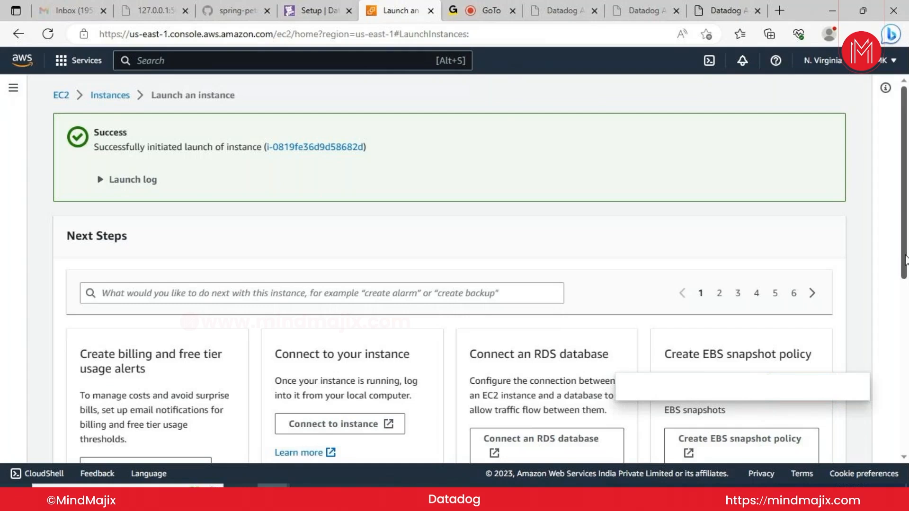
pyautogui.moveTo(905, 259)
pyautogui.mouseDown()
pyautogui.moveTo(906, 301)
pyautogui.moveTo(907, 245)
pyautogui.mouseUp()
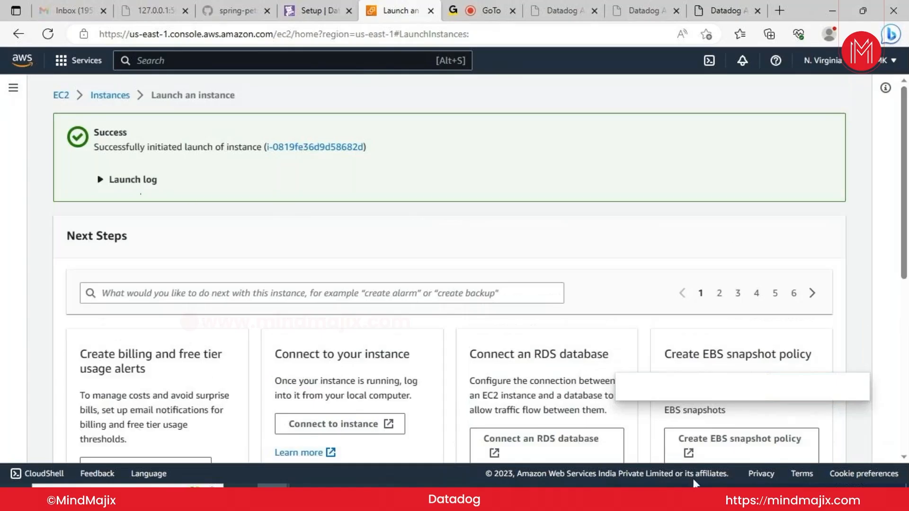
pyautogui.click(112, 95)
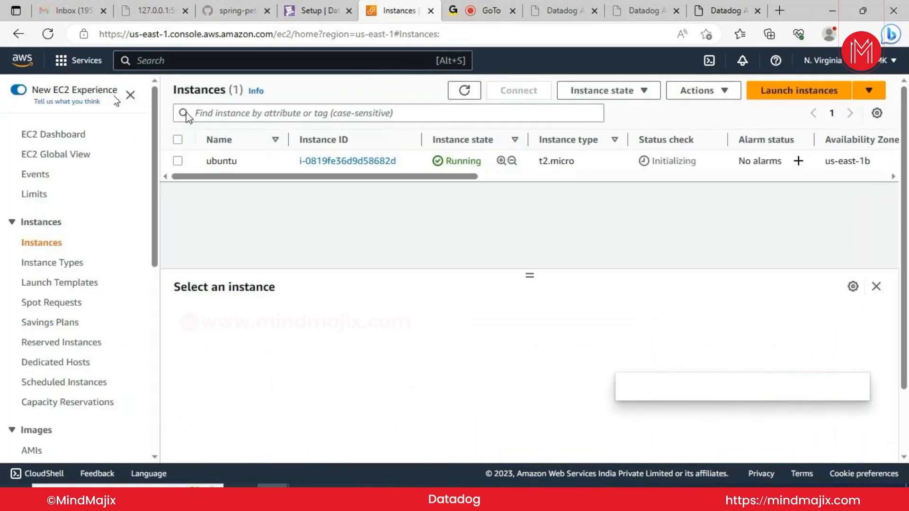
# Select the ubuntu instance and view its networking details: public IPv4 34.203.227.227, private IPv4 172.31.81.136
pyautogui.click(178, 162)
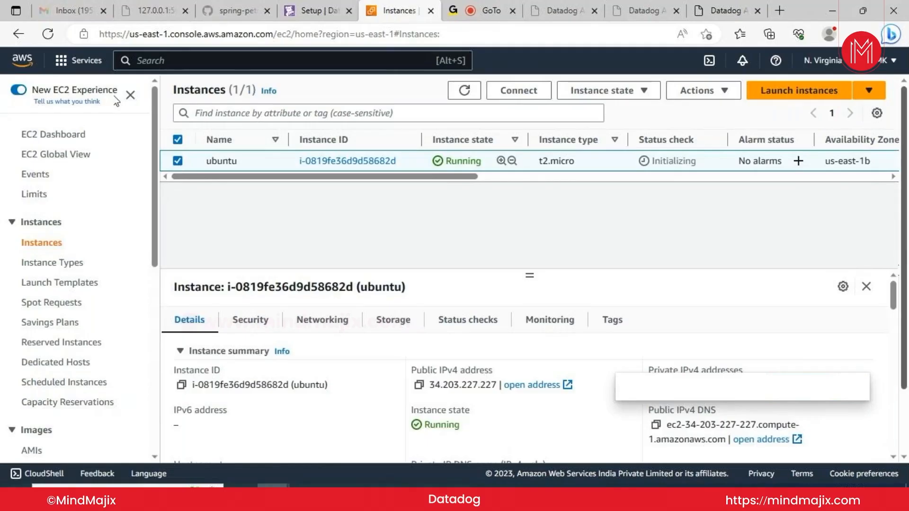
pyautogui.moveTo(902, 267); pyautogui.dragTo(899, 299)
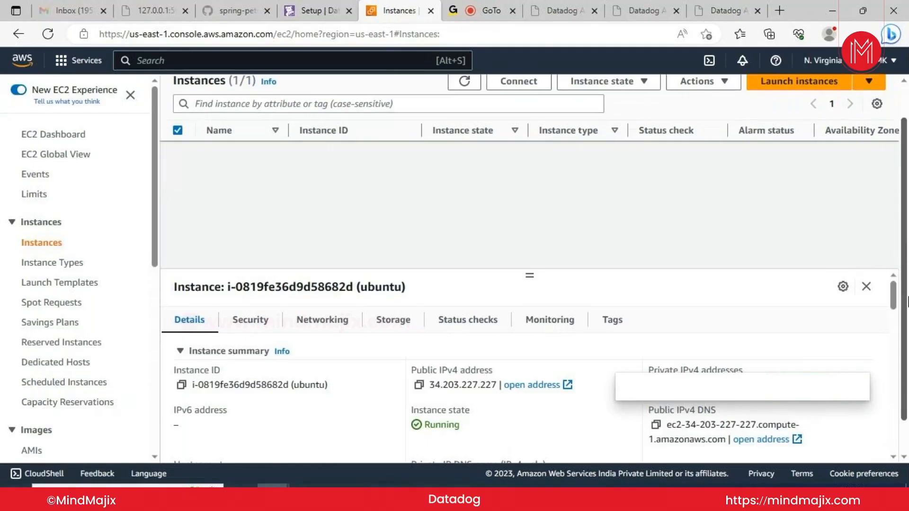
pyautogui.click(340, 322)
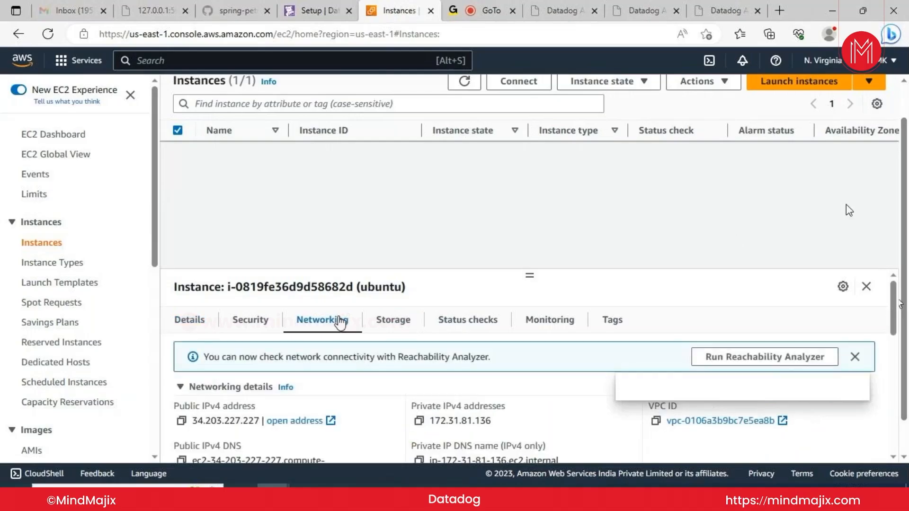
pyautogui.moveTo(906, 227)
pyautogui.mouseDown()
pyautogui.moveTo(907, 259)
pyautogui.moveTo(907, 231)
pyautogui.mouseUp()
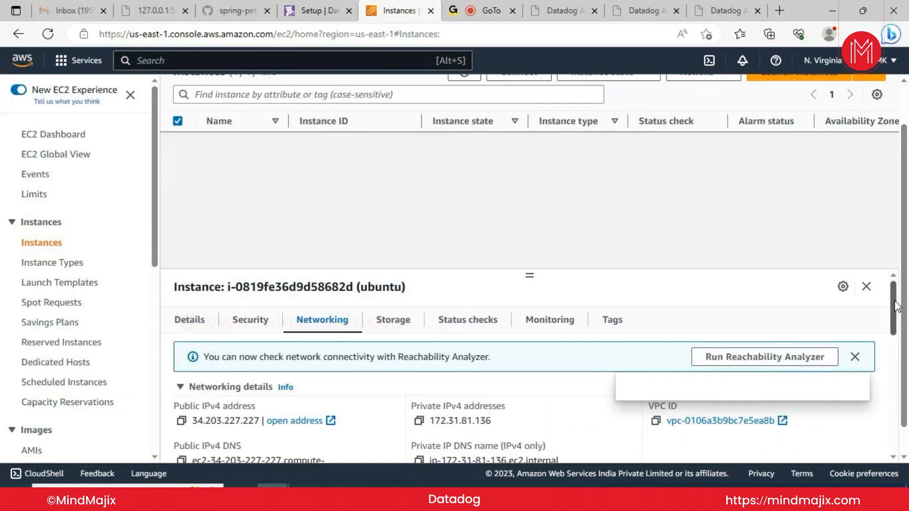
pyautogui.moveTo(893, 318); pyautogui.dragTo(905, 360)
pyautogui.scroll(-3, 905, 361)
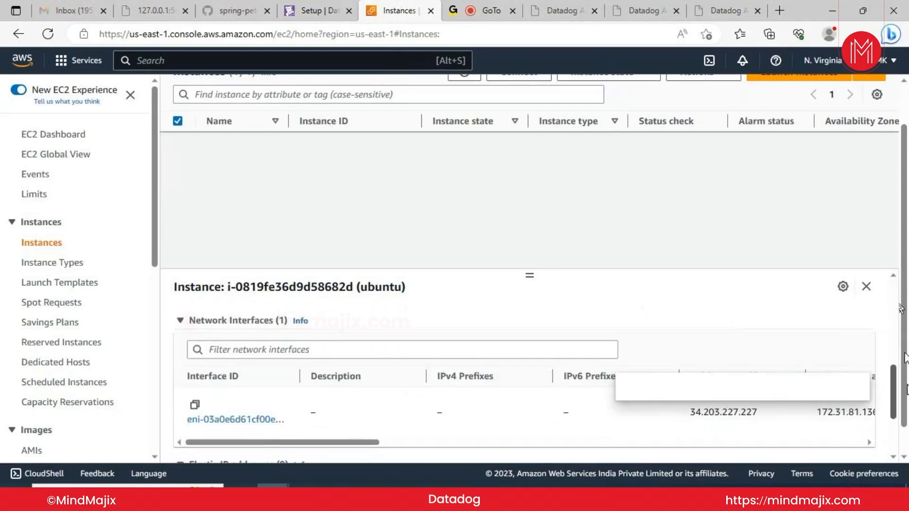
pyautogui.scroll(-3, 905, 361)
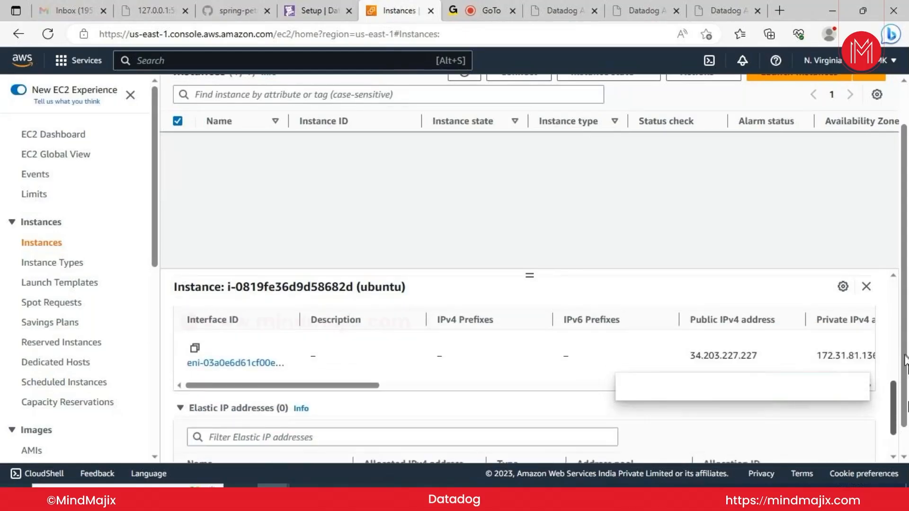
pyautogui.scroll(-1, 905, 360)
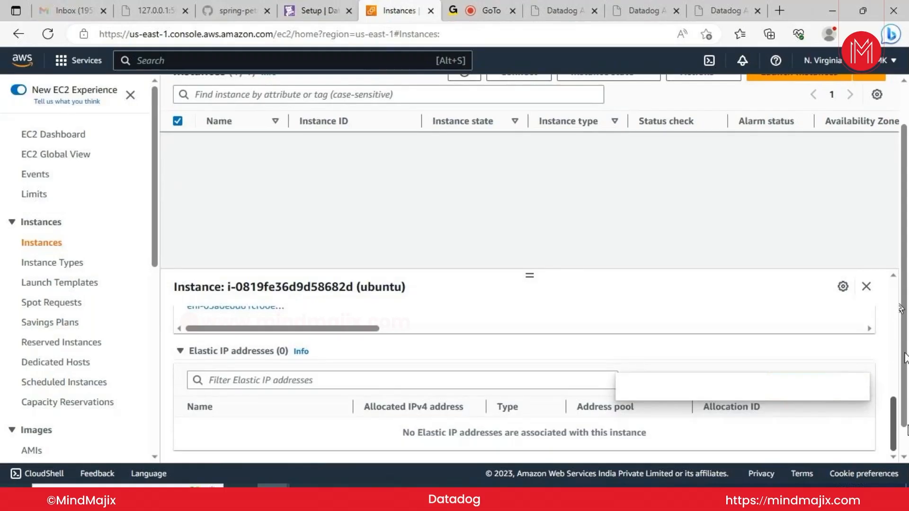
pyautogui.moveTo(892, 417); pyautogui.dragTo(901, 307)
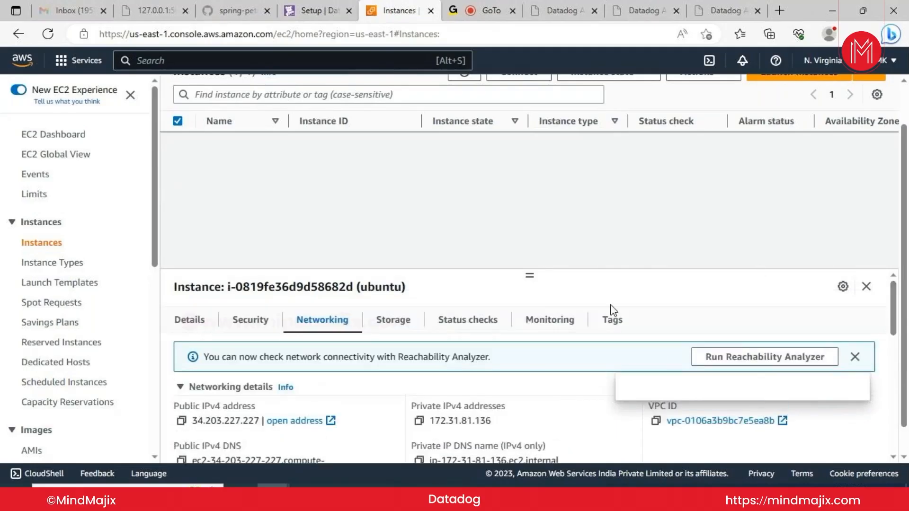
# Review the ubuntu instance's security group launch-wizard-2 and its inbound SSH rule on port 22 from 0.0.0.0/0
pyautogui.click(236, 326)
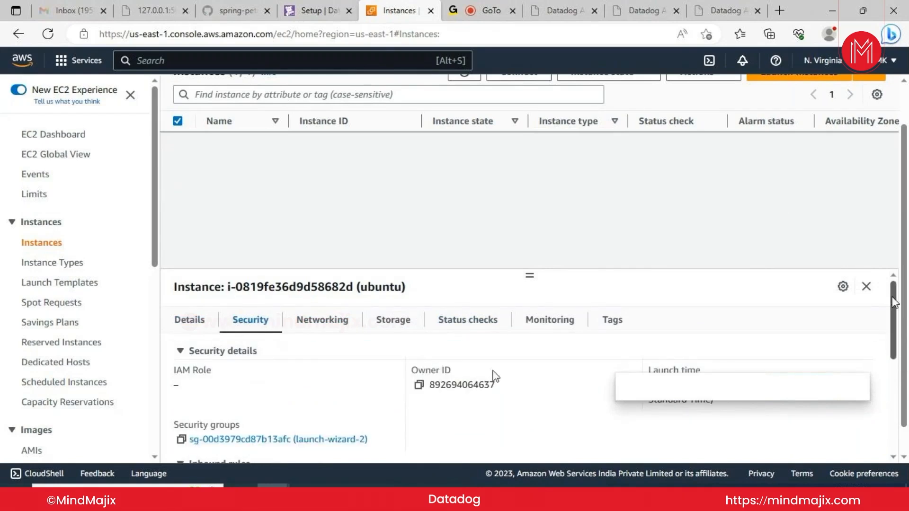
pyautogui.scroll(-3, 899, 331)
pyautogui.moveTo(902, 337); pyautogui.dragTo(904, 351)
pyautogui.scroll(-2, 904, 351)
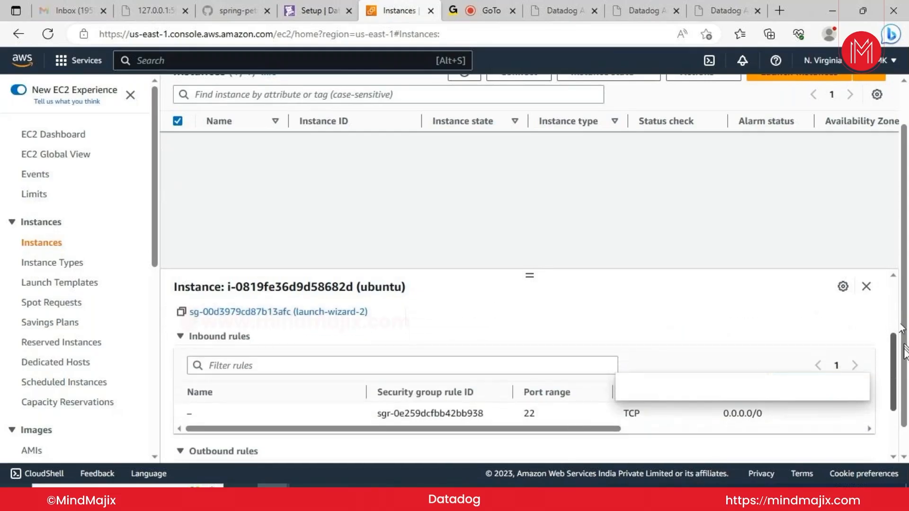
pyautogui.scroll(-2, 904, 351)
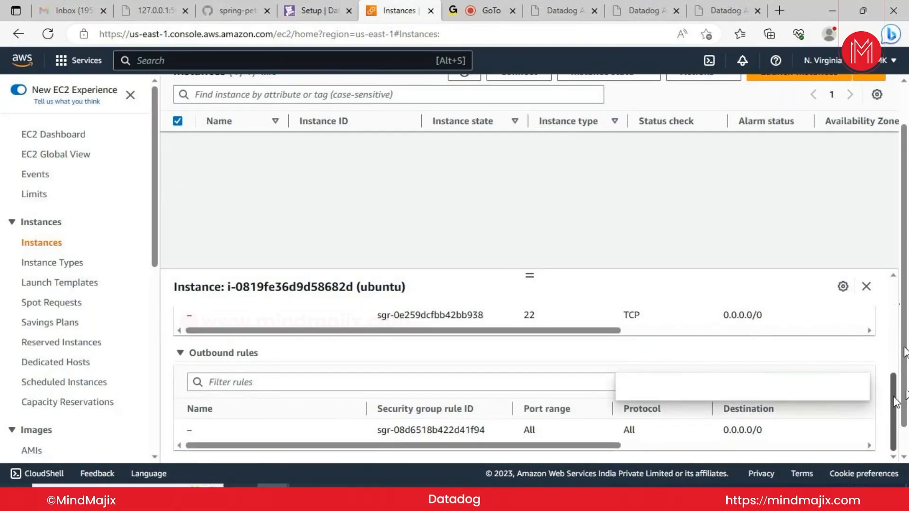
pyautogui.moveTo(895, 403); pyautogui.dragTo(893, 391)
pyautogui.moveTo(893, 390); pyautogui.dragTo(885, 297)
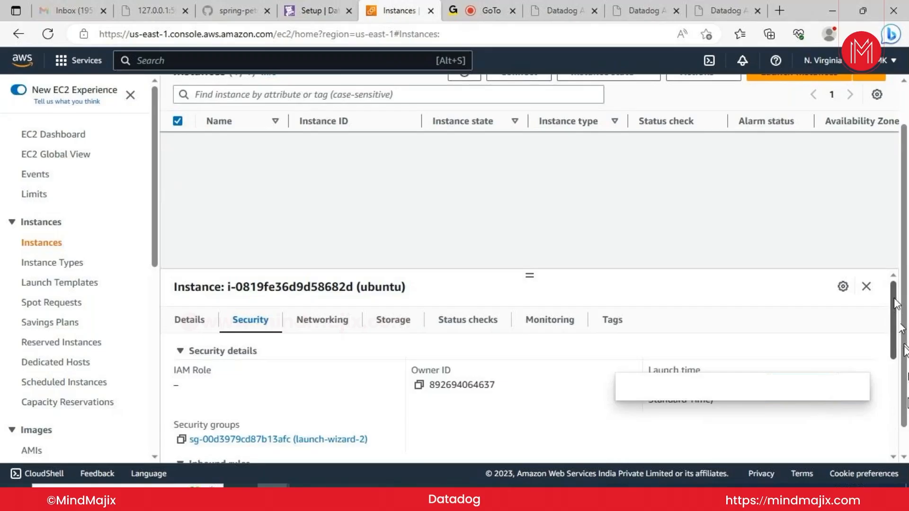
pyautogui.moveTo(896, 303); pyautogui.dragTo(899, 283)
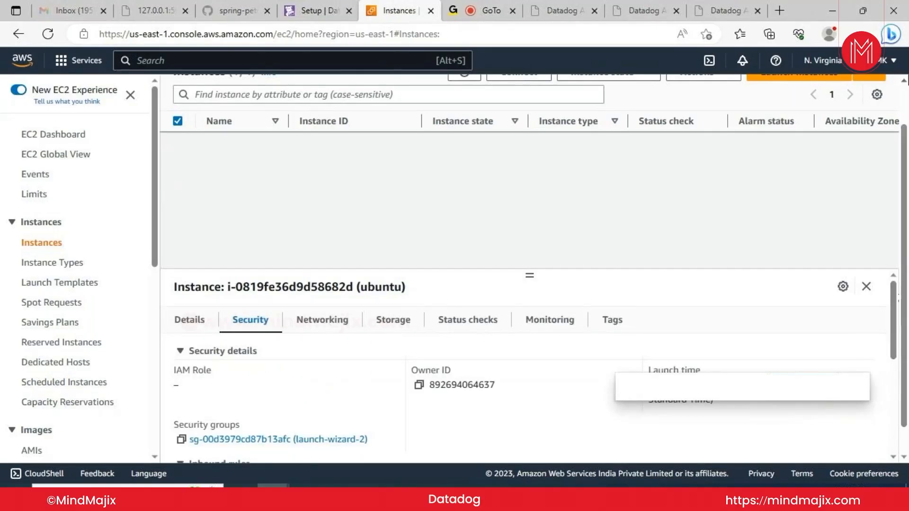
# Terminate the ubuntu instance through Instance state and confirm the termination
pyautogui.scroll(1, 896, 152)
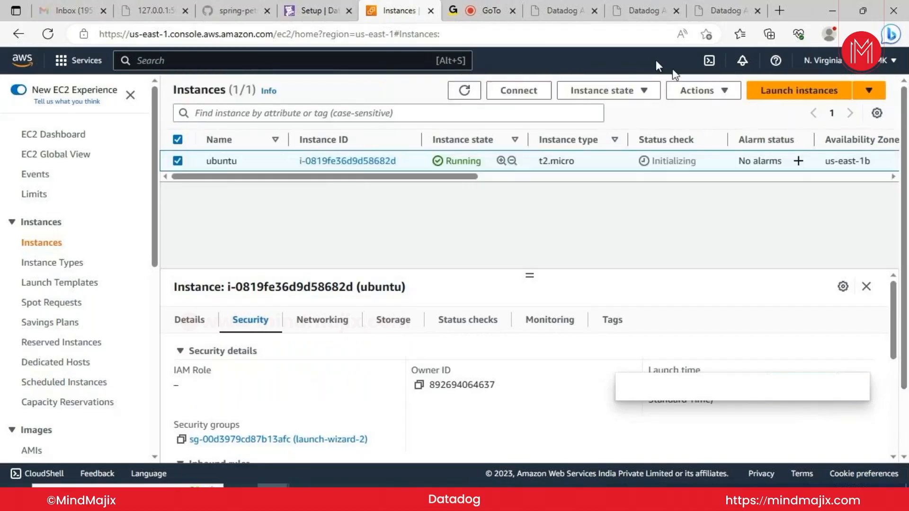
pyautogui.click(724, 91)
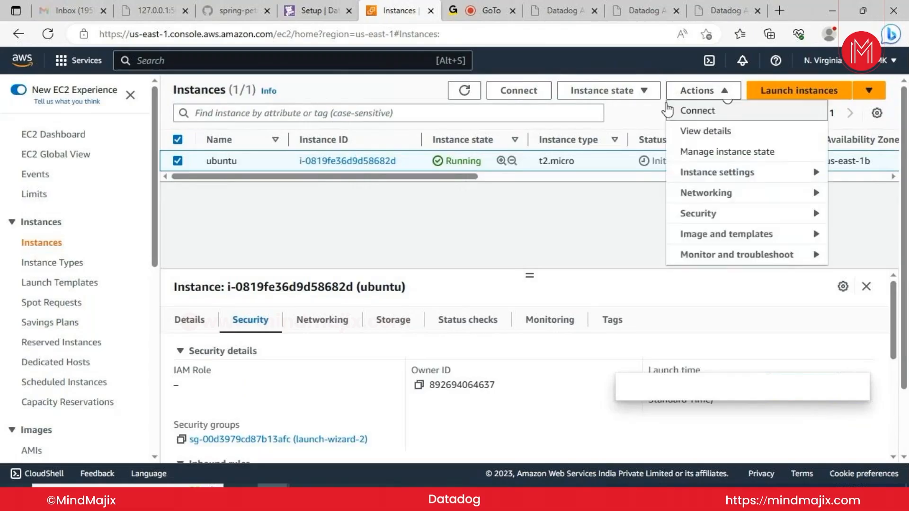
pyautogui.click(643, 90)
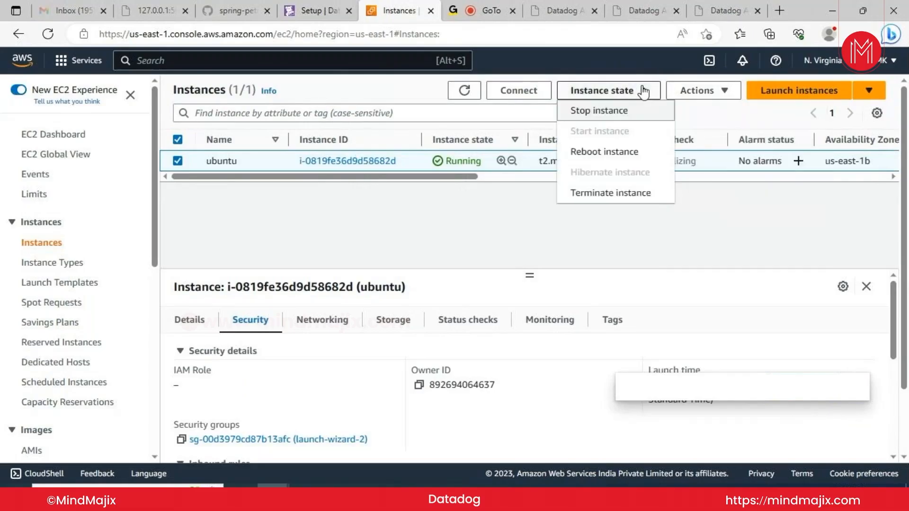
pyautogui.click(623, 193)
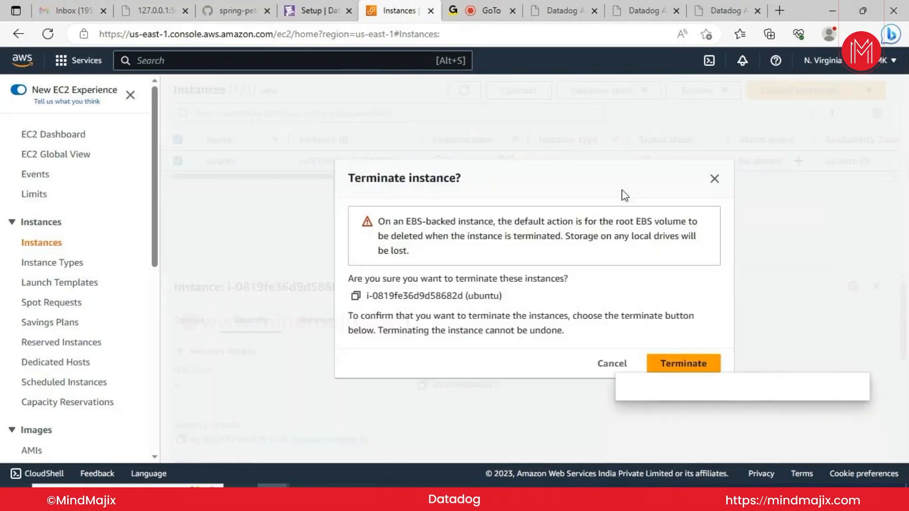
pyautogui.click(674, 363)
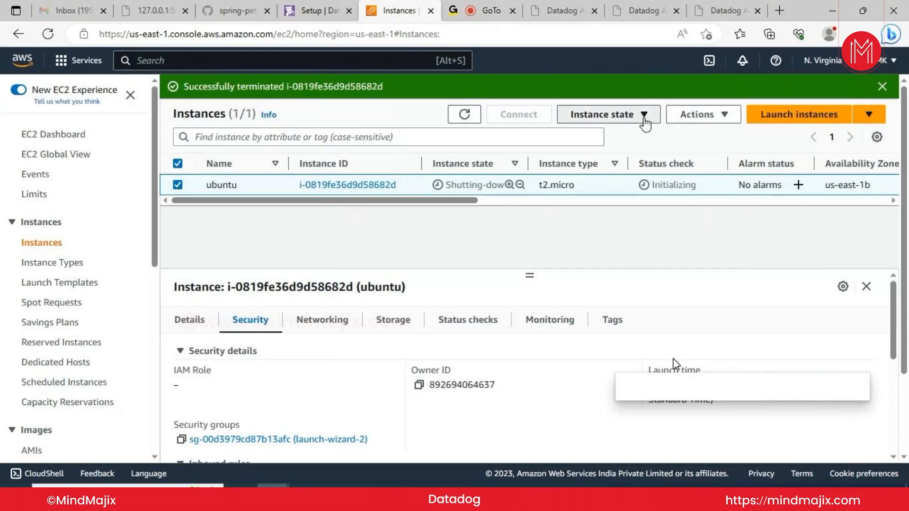
# Open a fresh Launch an instance form from the Instances page
pyautogui.click(644, 120)
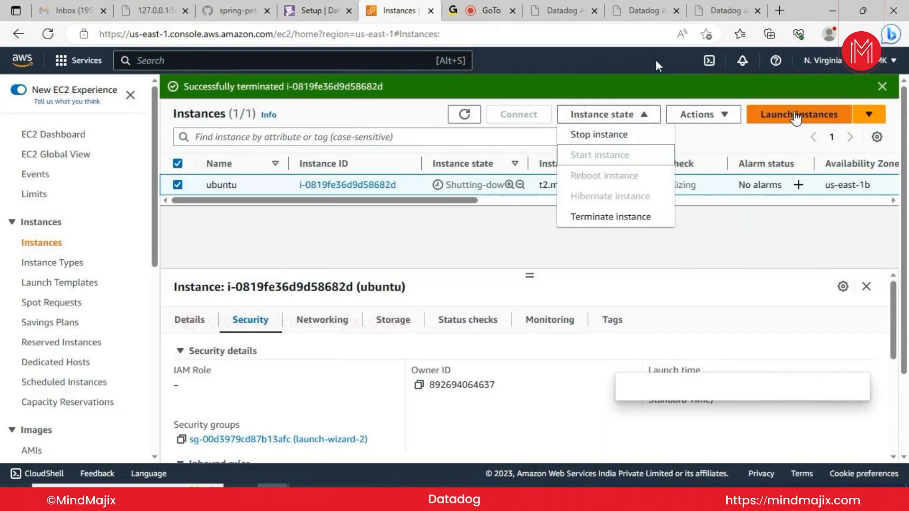
pyautogui.click(794, 117)
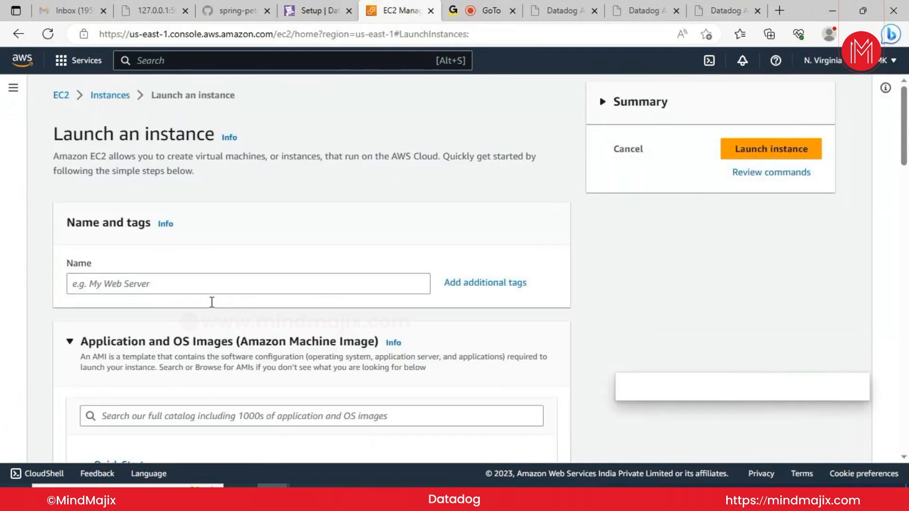
# Name the new instance 'ubuntu' and pick the Ubuntu Server 22.04 LTS image, keeping t2.micro
pyautogui.click(210, 280)
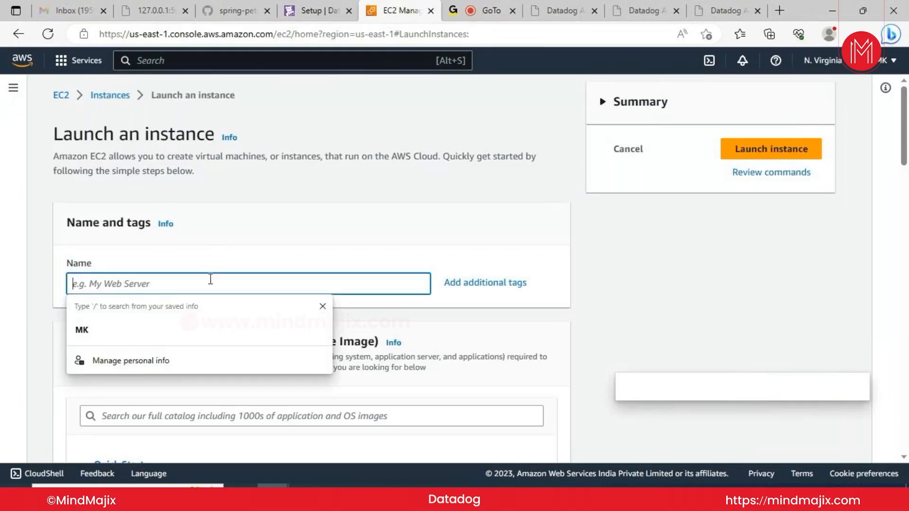
pyautogui.write('ubu')
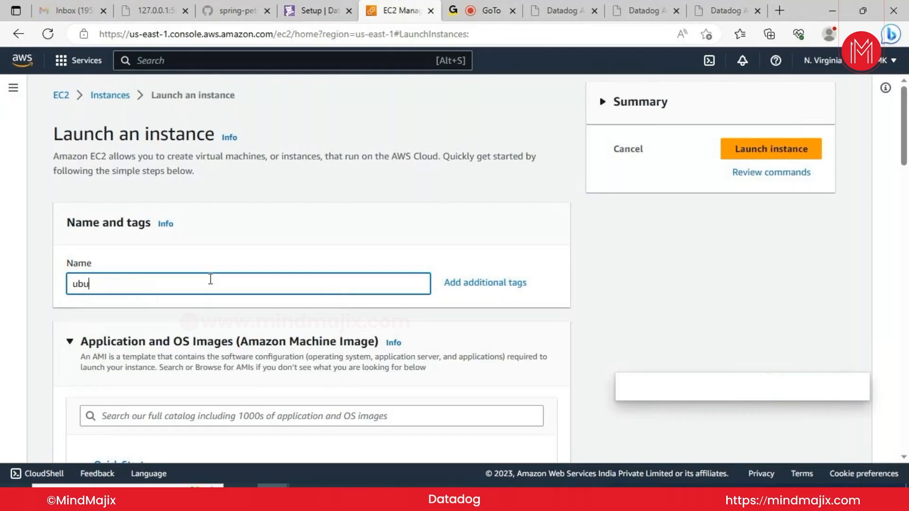
pyautogui.write('ntu')
pyautogui.moveTo(903, 164); pyautogui.dragTo(905, 221)
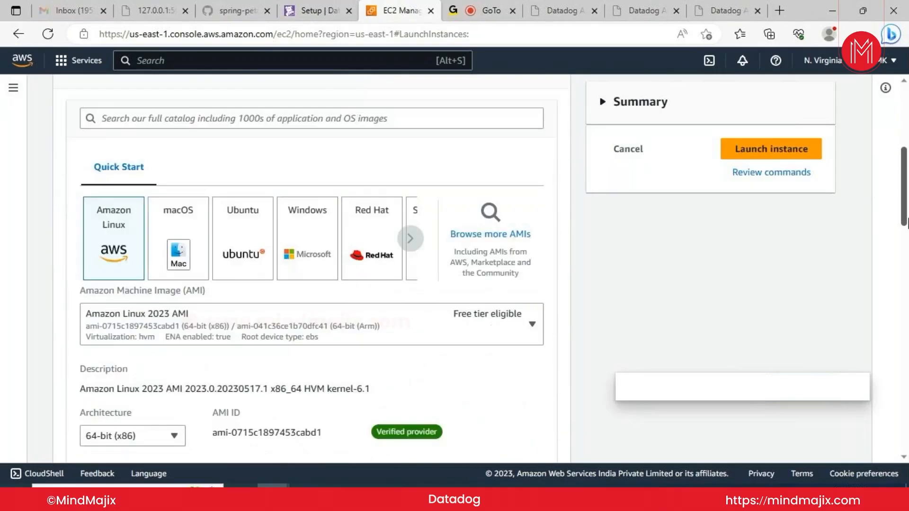
pyautogui.click(257, 256)
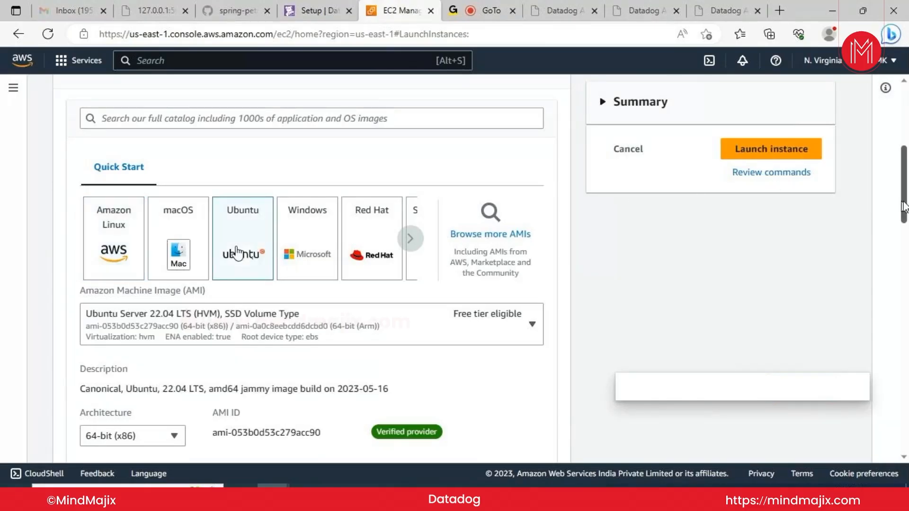
pyautogui.scroll(-1, 905, 209)
pyautogui.moveTo(905, 209); pyautogui.dragTo(906, 268)
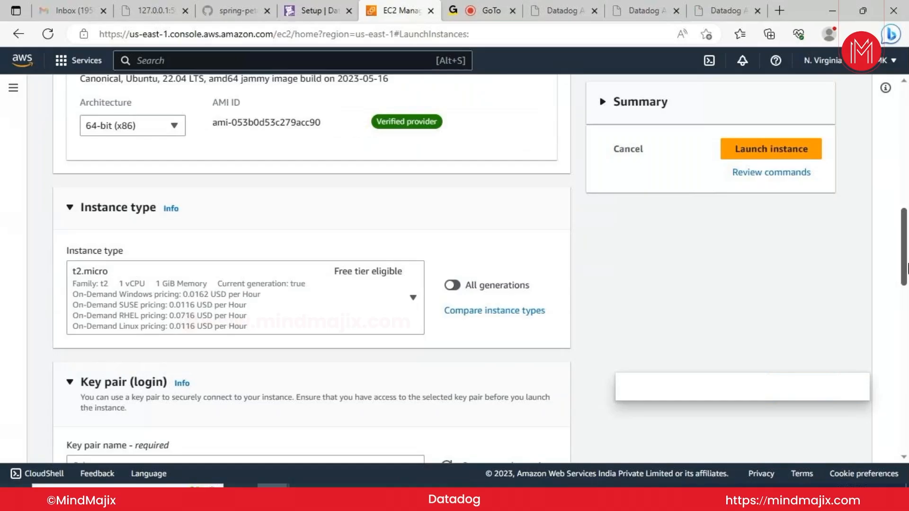
pyautogui.moveTo(906, 269); pyautogui.dragTo(907, 305)
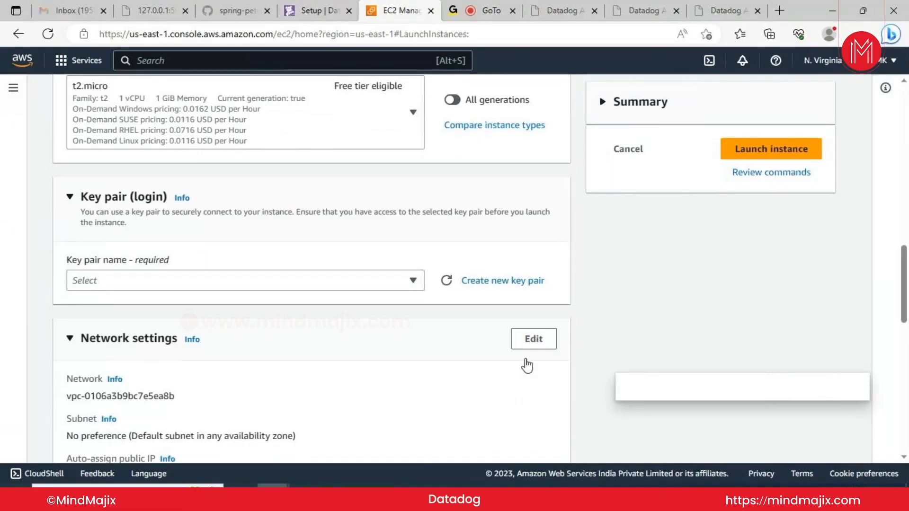
# Select datadog_keypair as the instance's login key pair
pyautogui.click(412, 281)
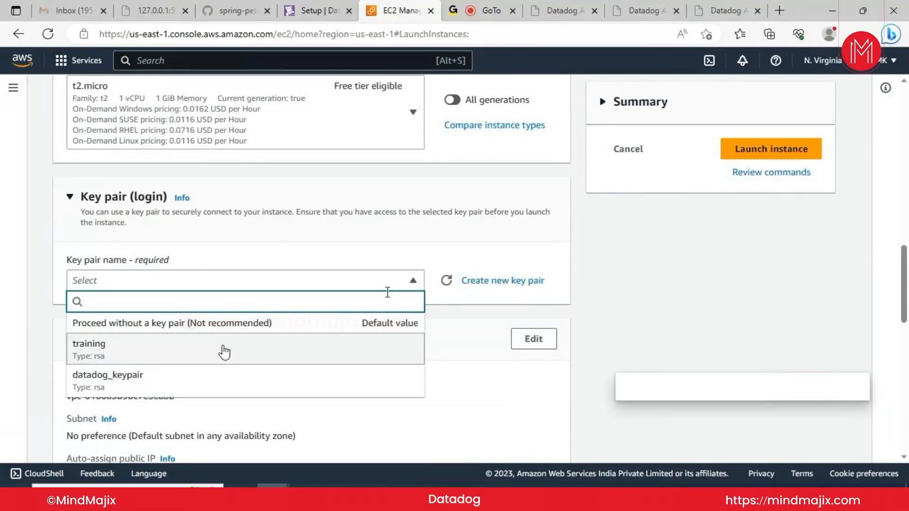
pyautogui.click(201, 376)
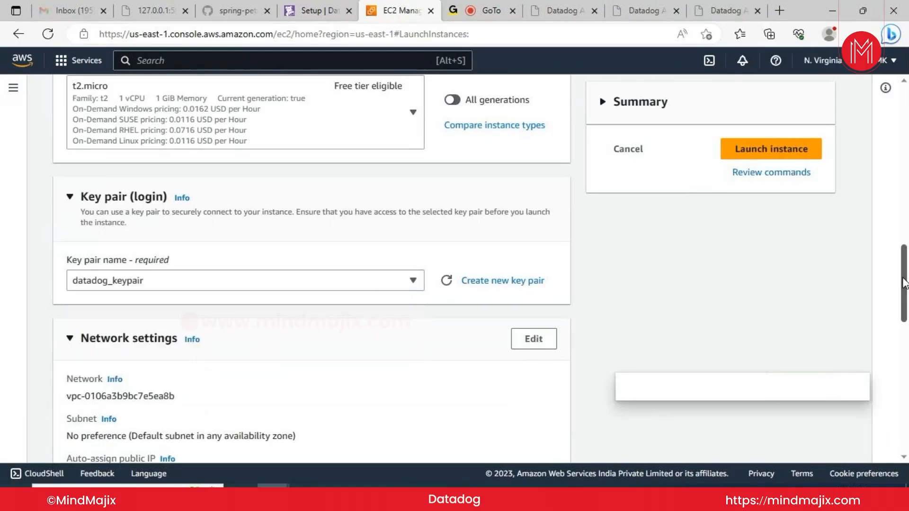
pyautogui.moveTo(904, 283); pyautogui.dragTo(907, 345)
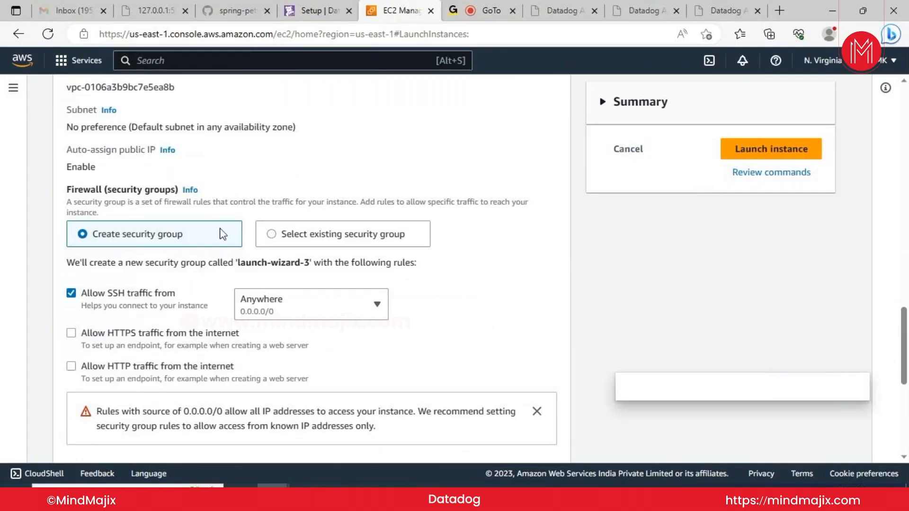
# Allow HTTPS and HTTP traffic from the internet alongside SSH
pyautogui.click(71, 333)
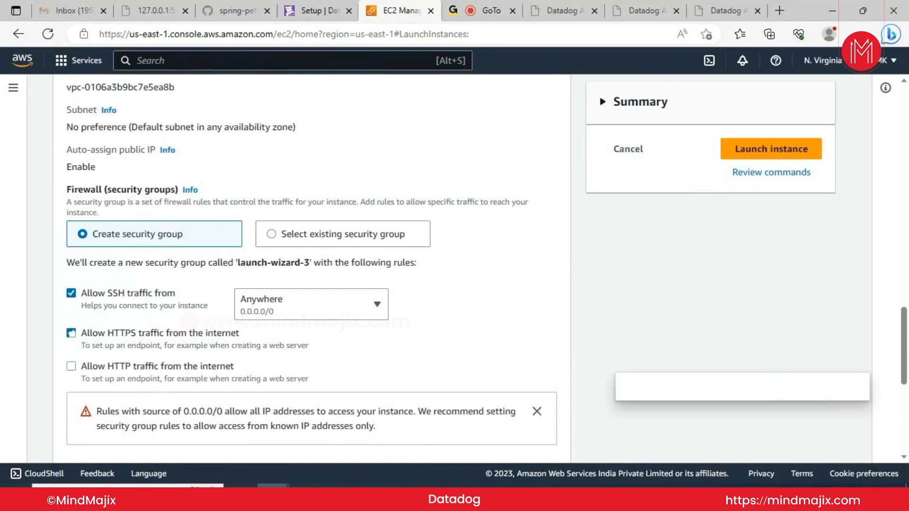
pyautogui.click(71, 367)
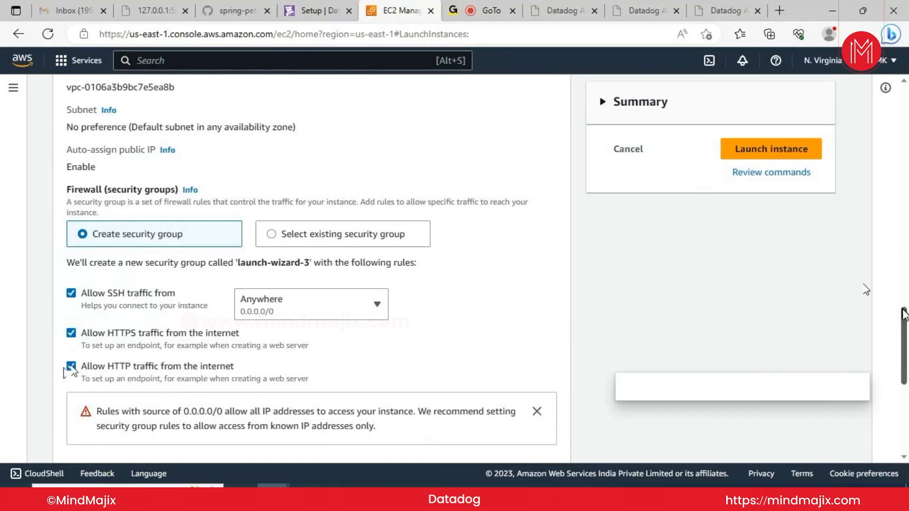
pyautogui.moveTo(904, 316); pyautogui.dragTo(904, 382)
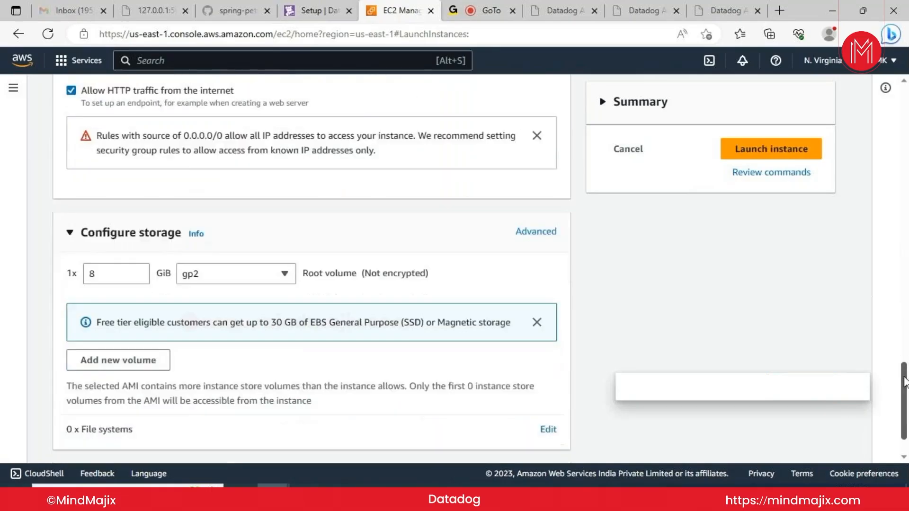
# Change the root volume from 8 to 30 GiB and launch the new Ubuntu instance
pyautogui.click(113, 271)
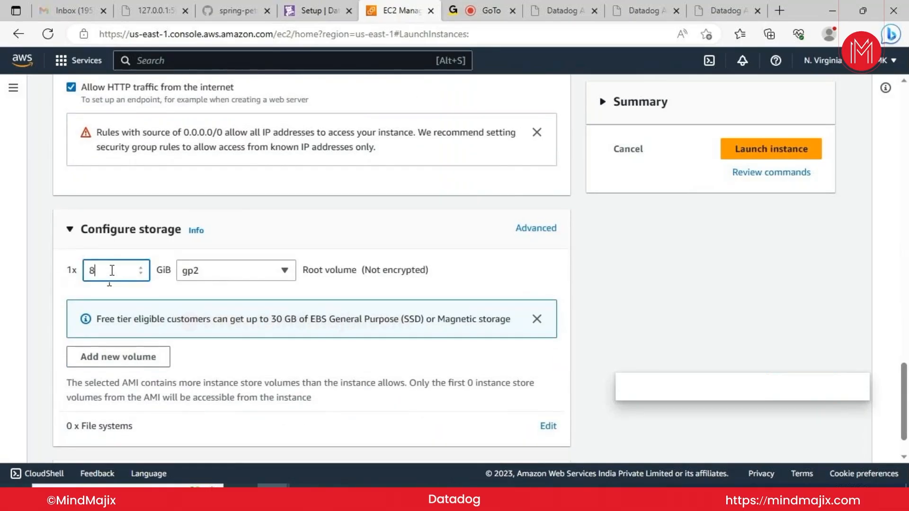
pyautogui.press('BackSpace')
pyautogui.write('30')
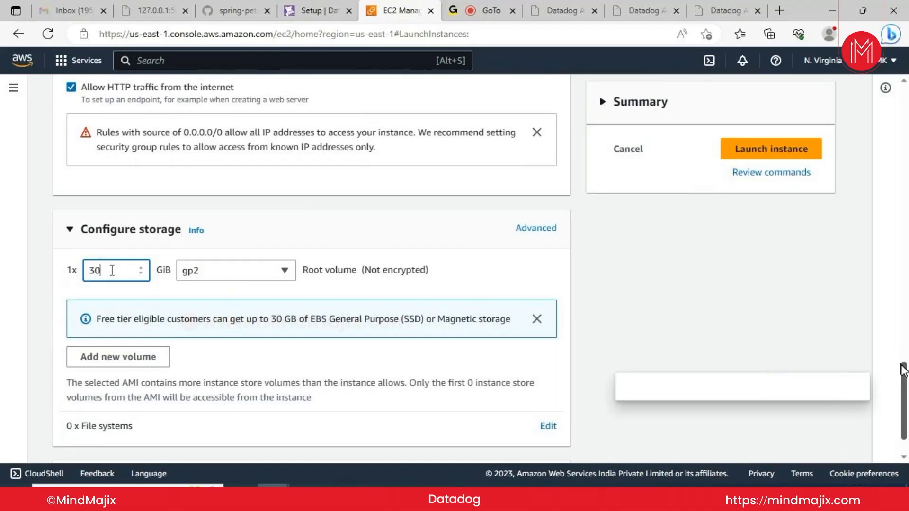
pyautogui.moveTo(905, 385); pyautogui.dragTo(906, 399)
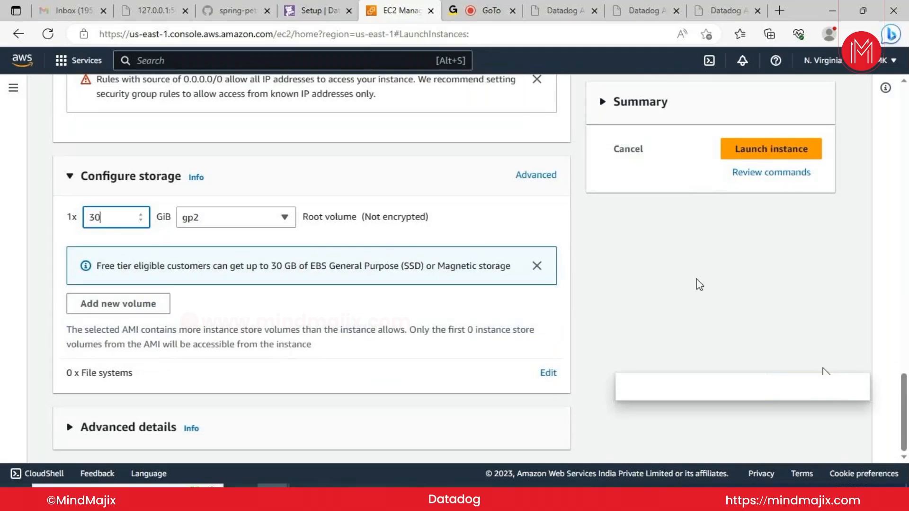
pyautogui.click(798, 154)
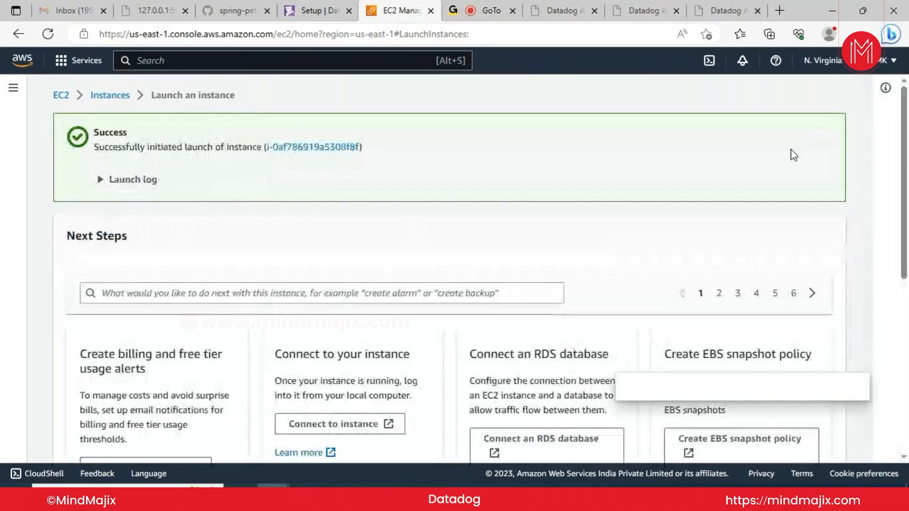
# Go back to the Instances list to see the new Pending instance beside the terminated one
pyautogui.click(116, 98)
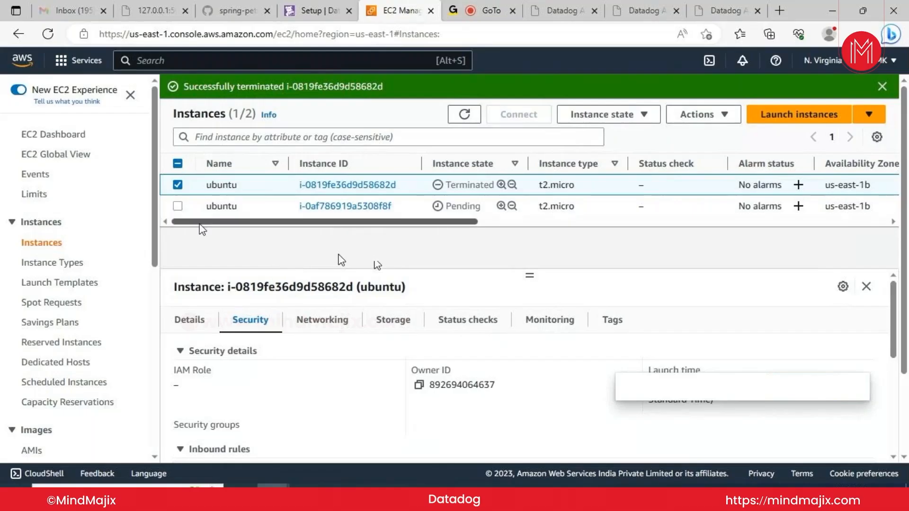
# Select the new pending Ubuntu instance and refresh the list to check its state
pyautogui.click(177, 208)
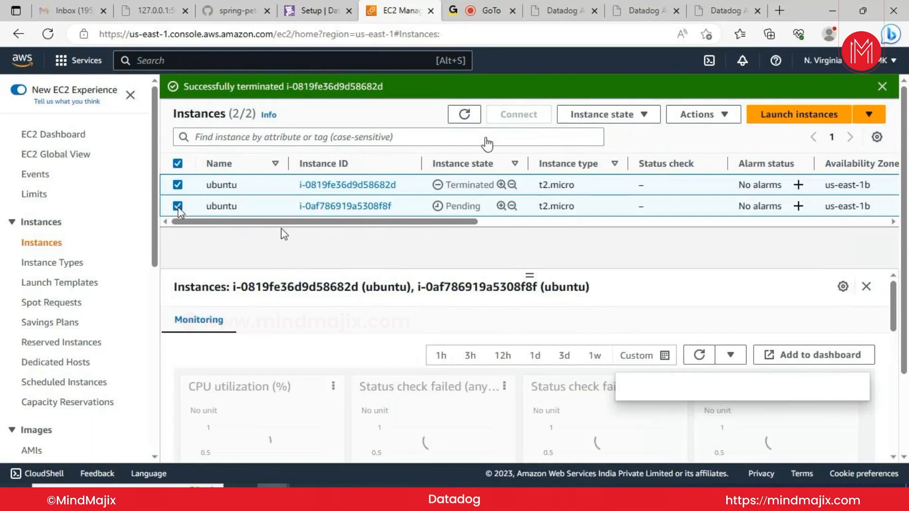
pyautogui.click(465, 115)
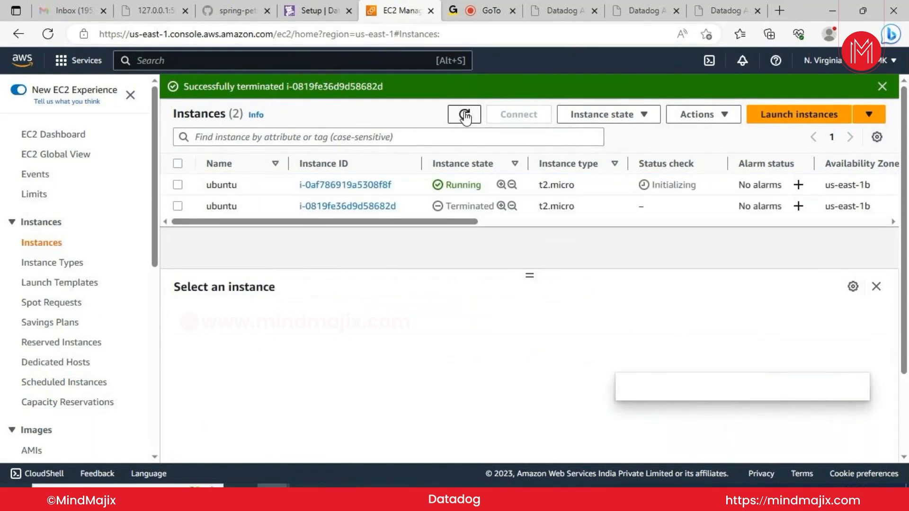
pyautogui.click(465, 115)
# Check the new instance's details and IP addresses, then refresh until it shows Running
pyautogui.click(178, 185)
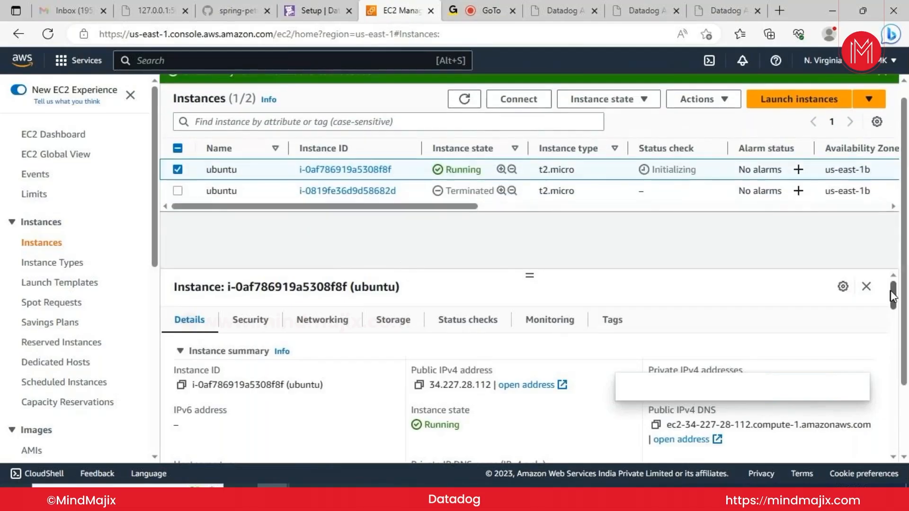
pyautogui.moveTo(893, 296); pyautogui.dragTo(896, 301)
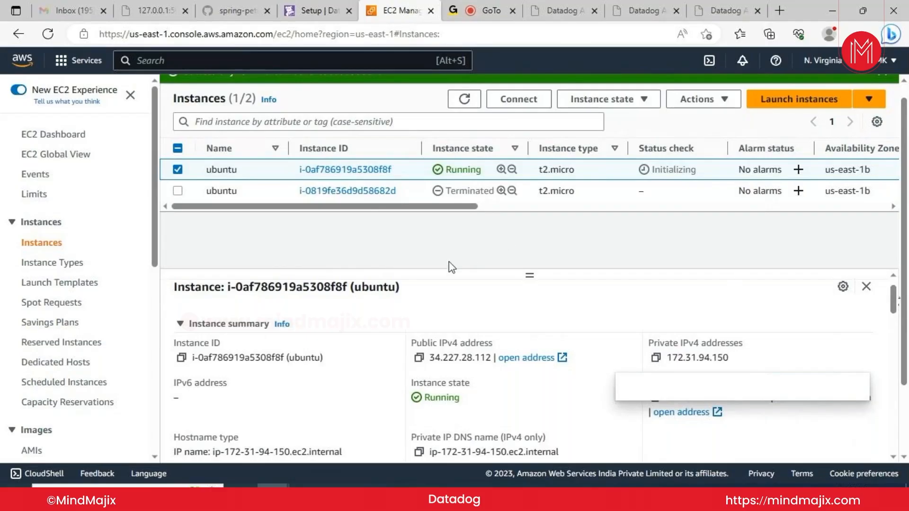
pyautogui.click(466, 104)
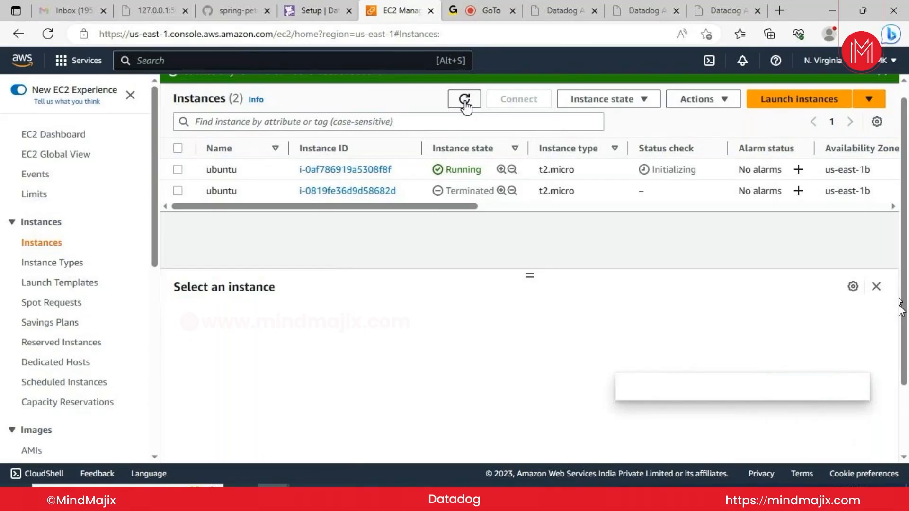
pyautogui.click(465, 103)
pyautogui.click(465, 101)
pyautogui.click(465, 100)
pyautogui.click(178, 170)
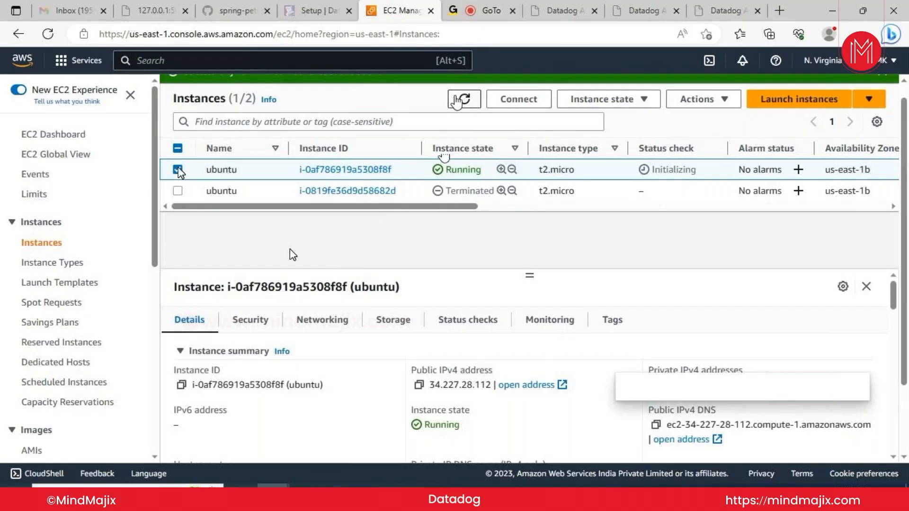
pyautogui.click(455, 100)
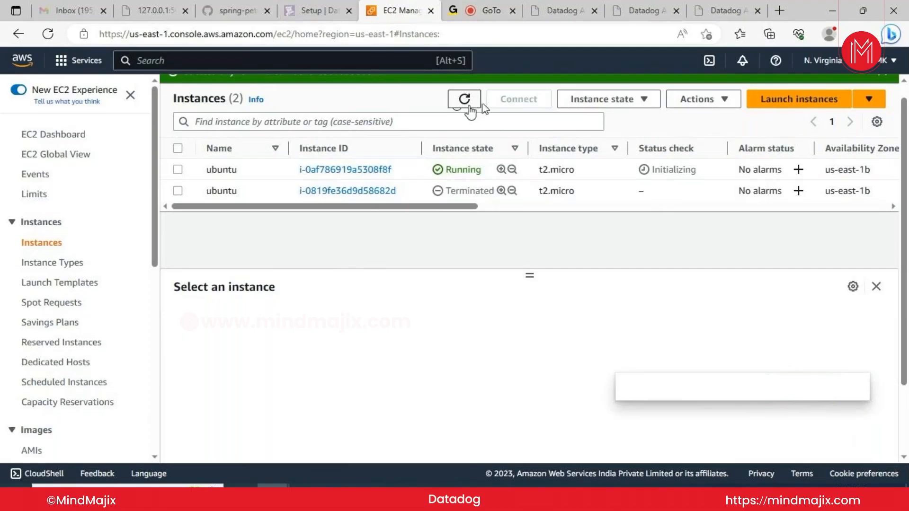
pyautogui.click(469, 105)
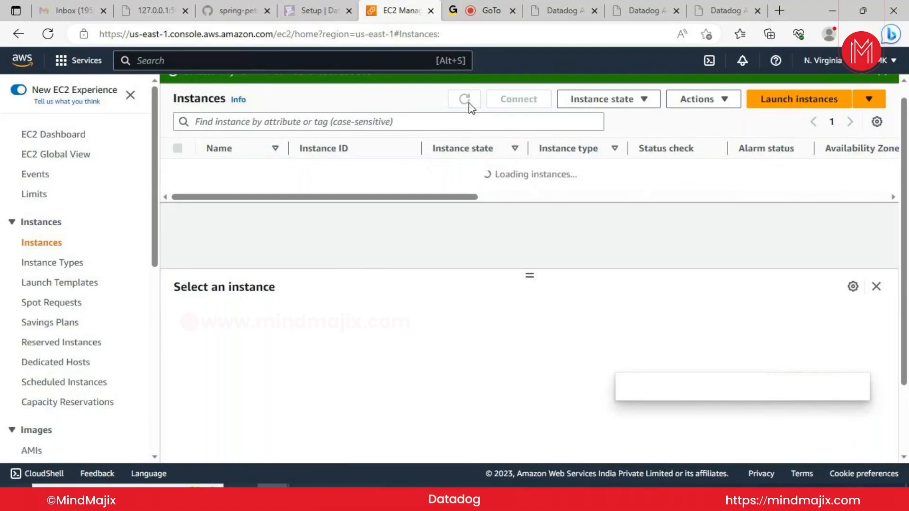
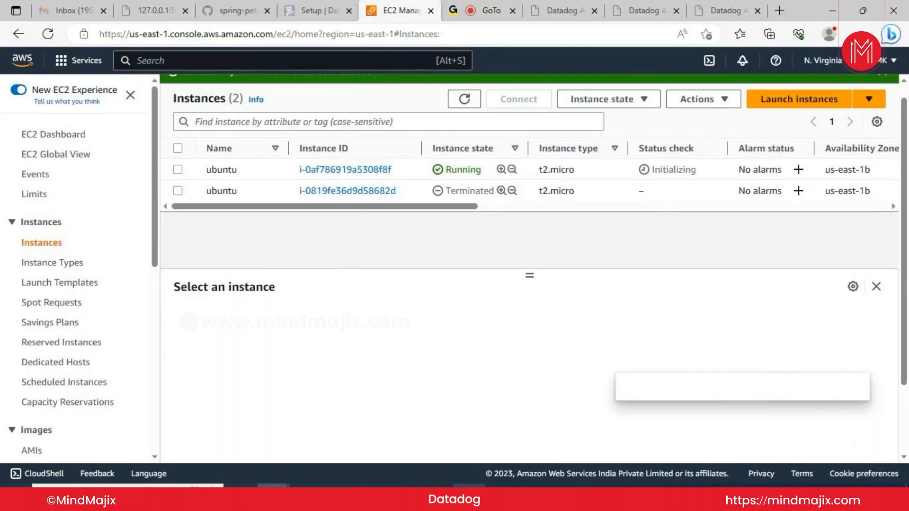
# Close the running spring-petclinic MINGW64 terminal, confirming despite its running processes
pyautogui.moveTo(469, 494)
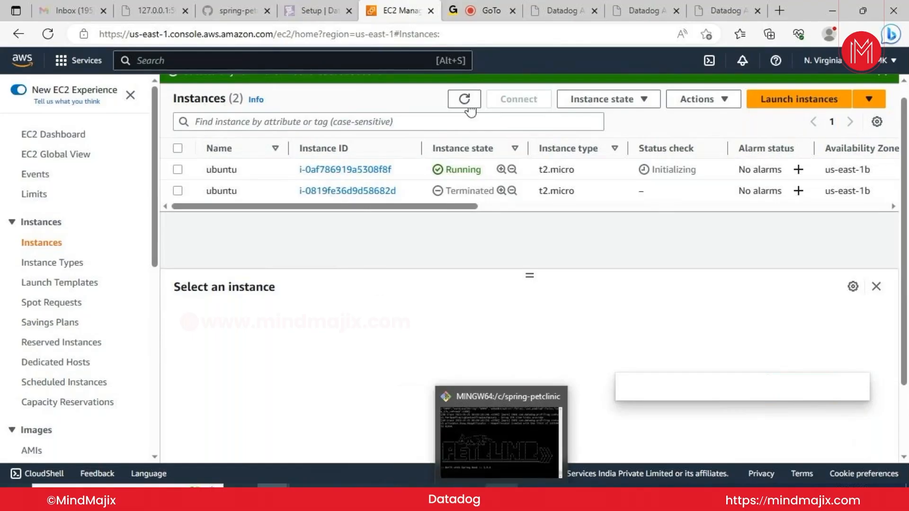
pyautogui.click(501, 494)
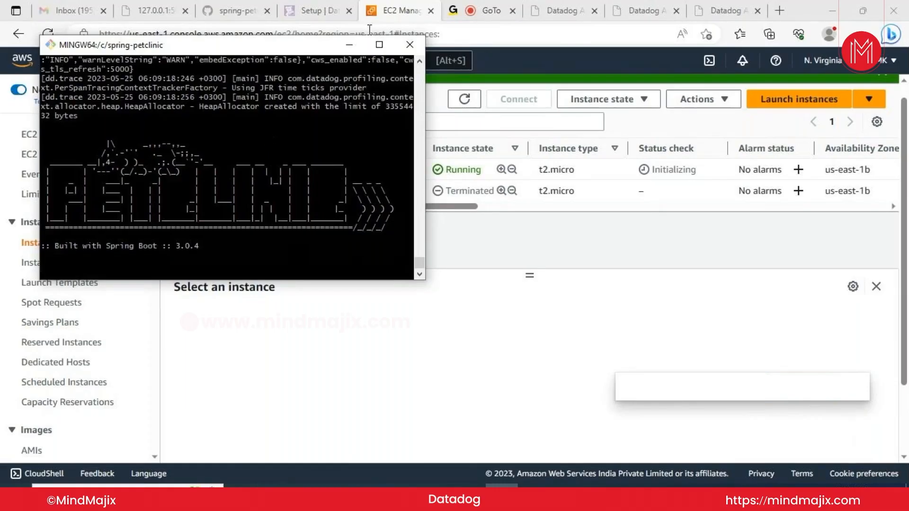
pyautogui.click(408, 46)
pyautogui.click(464, 302)
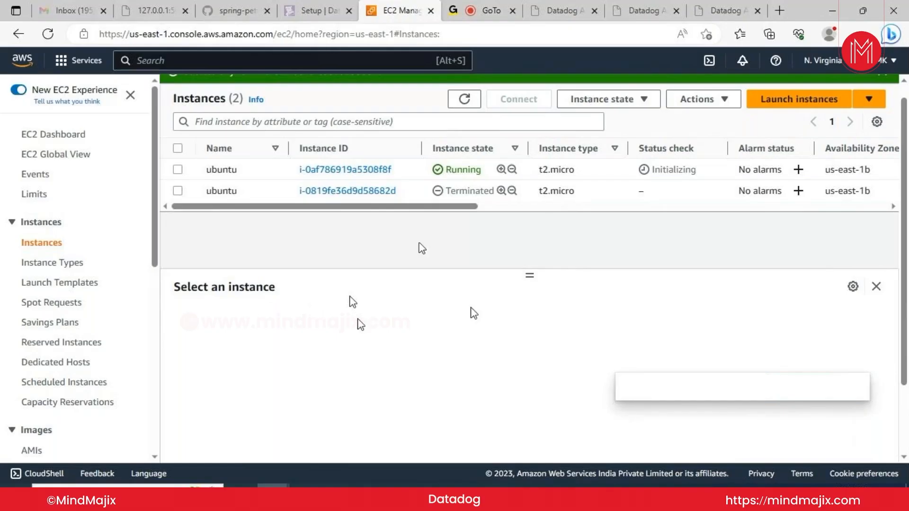
# Select the running ubuntu instance and open its Connect page with user name ubuntu
pyautogui.click(178, 170)
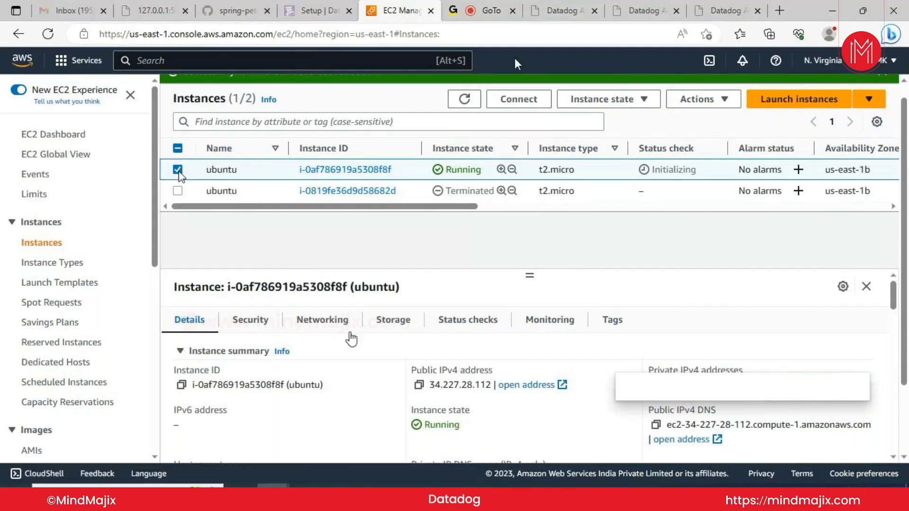
pyautogui.click(518, 98)
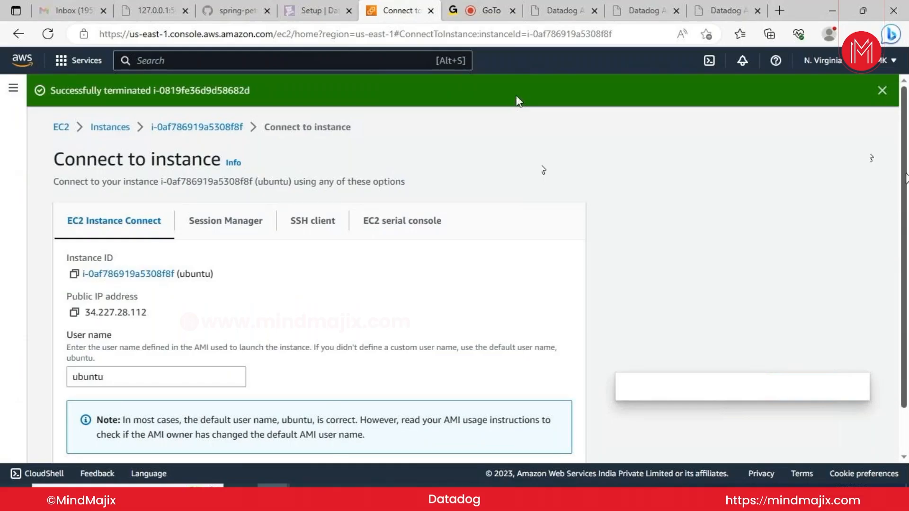
pyautogui.moveTo(905, 179); pyautogui.dragTo(906, 226)
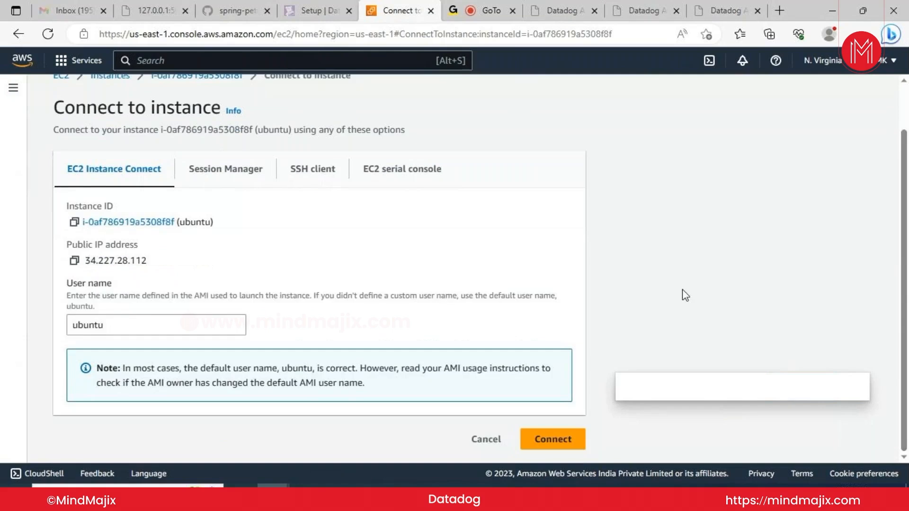
# Connect via EC2 Instance Connect and bring up a fresh Ubuntu shell prompt in the browser terminal
pyautogui.click(551, 440)
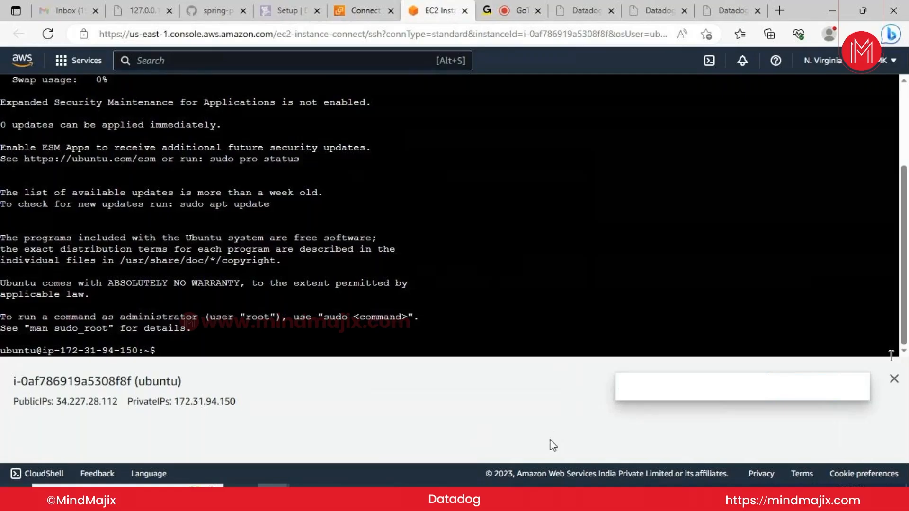
pyautogui.click(894, 378)
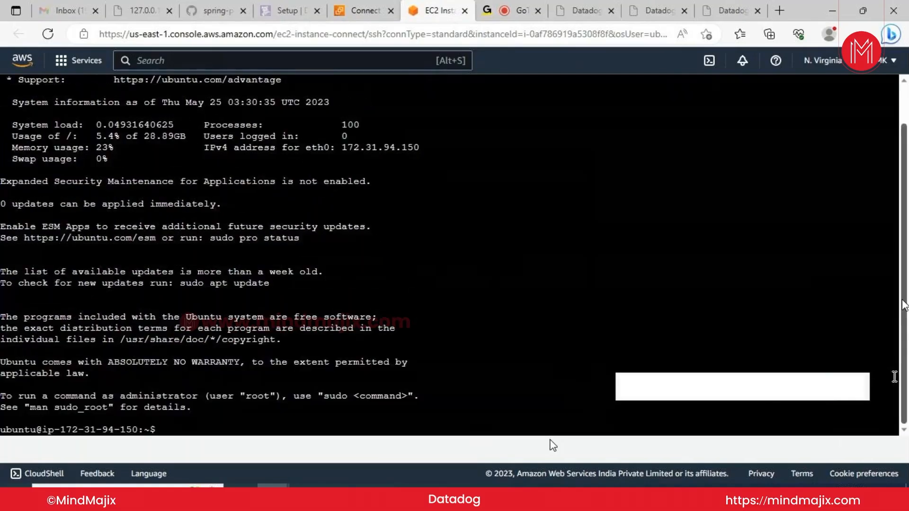
pyautogui.moveTo(904, 305); pyautogui.dragTo(903, 296)
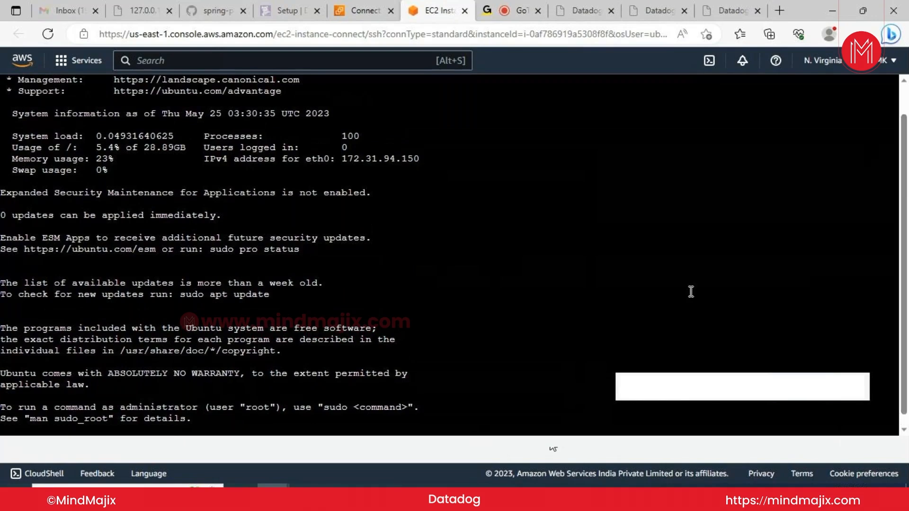
pyautogui.press('Return')
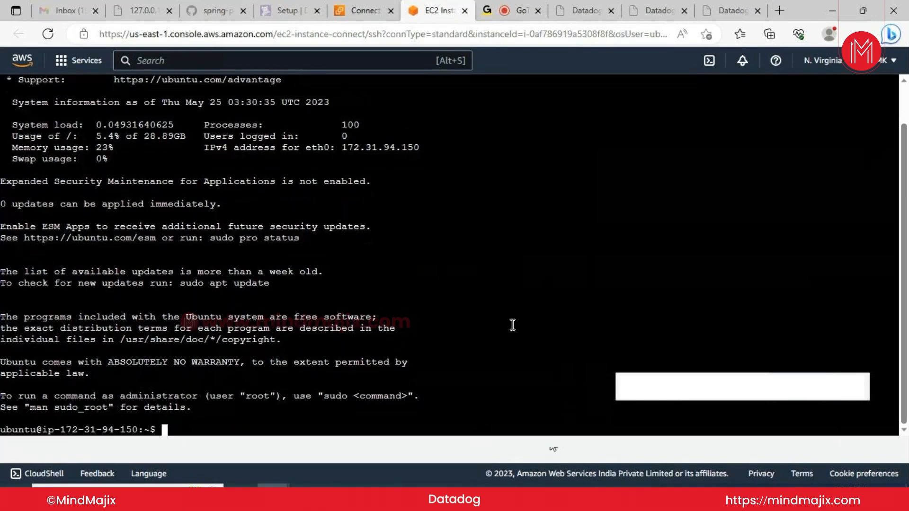